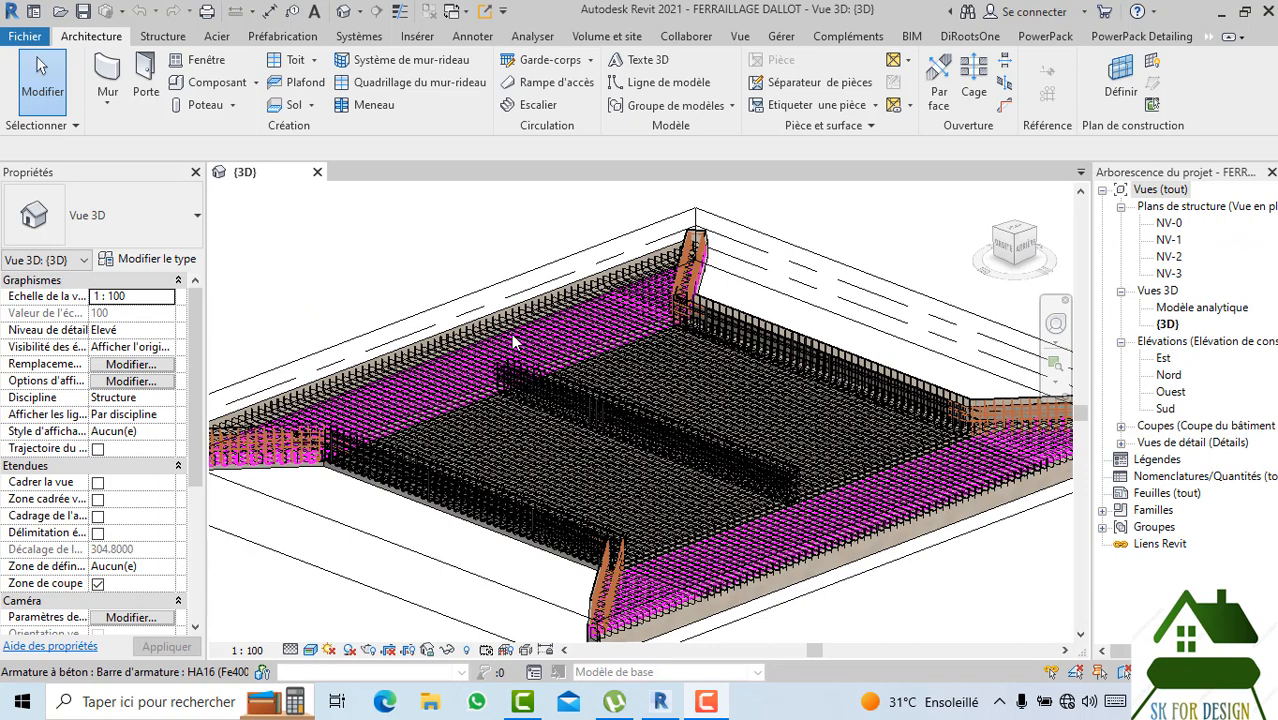
Turn off the section box (Zone de coupe) of the 3D view to show the complete culvert model.
scroll(511, 333, down, 3)
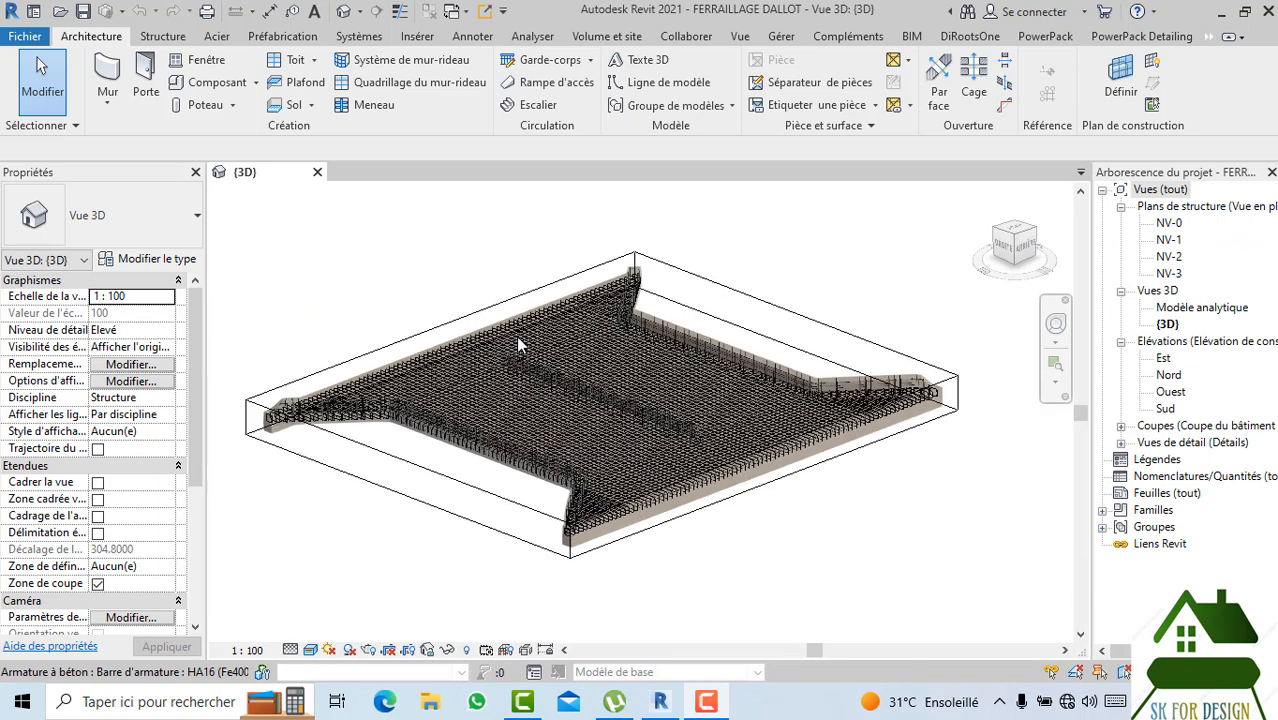
click(460, 487)
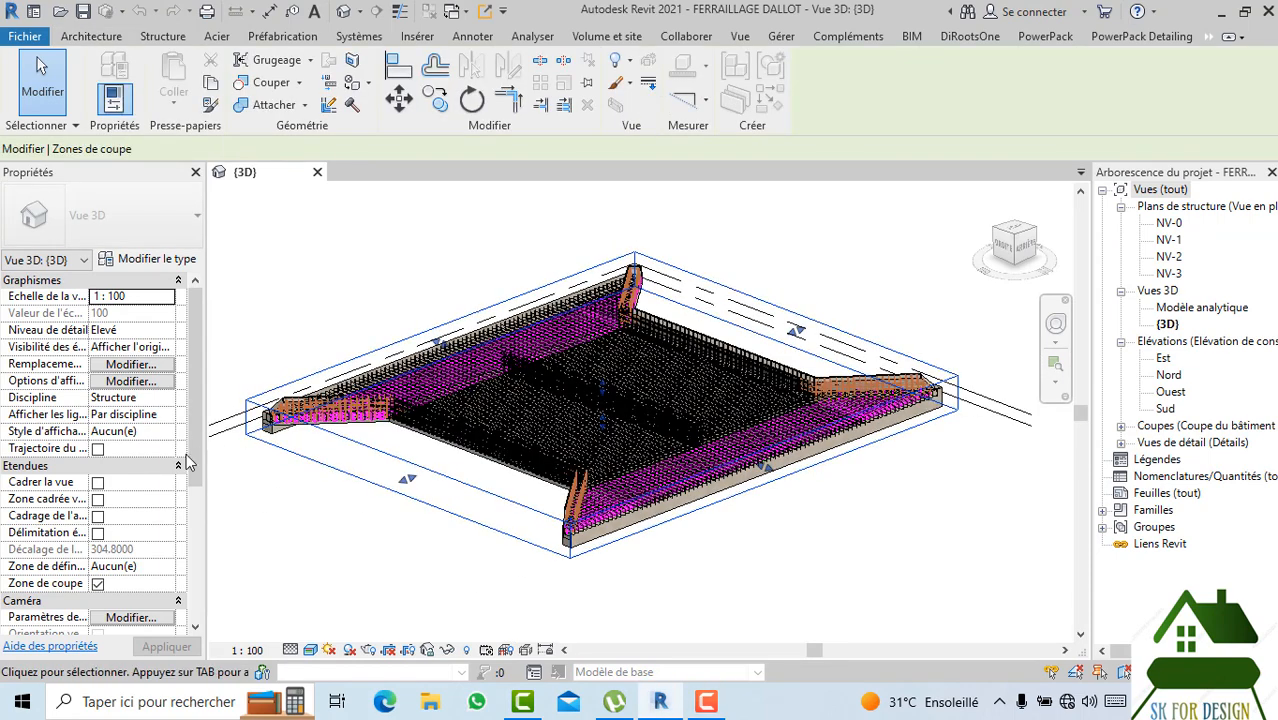
click(298, 322)
scroll(93, 532, down, 1)
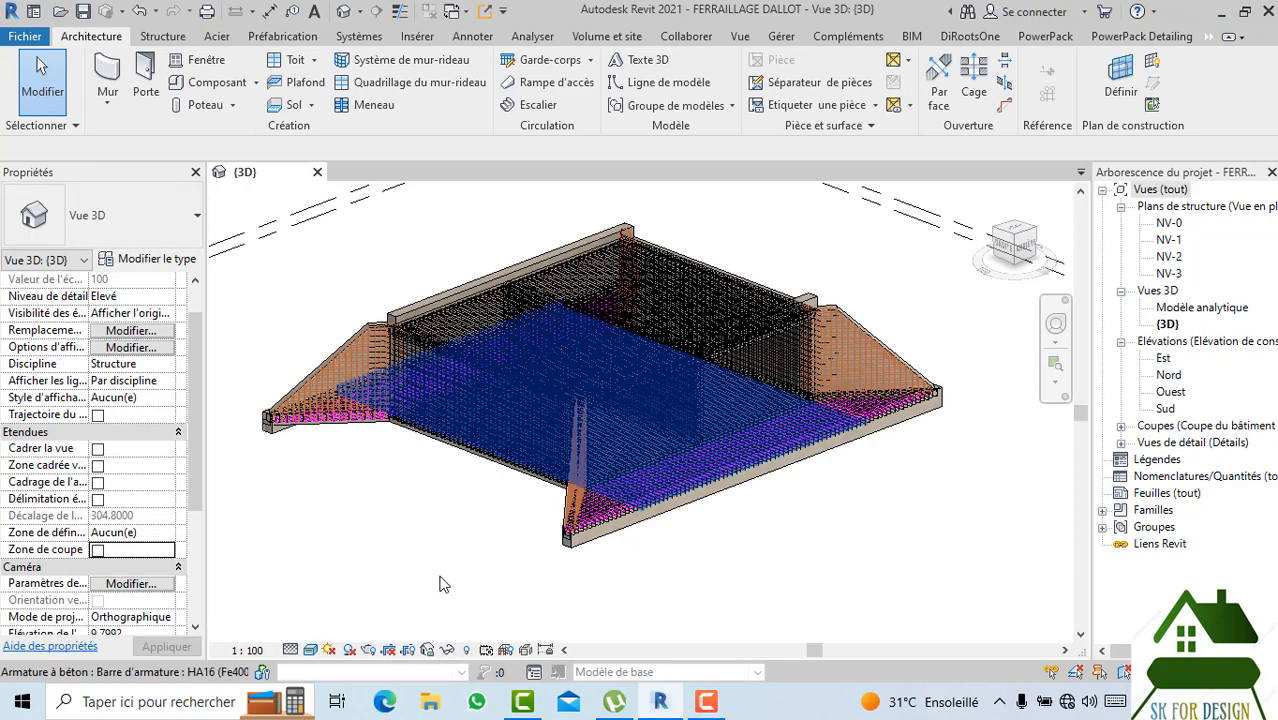
click(975, 381)
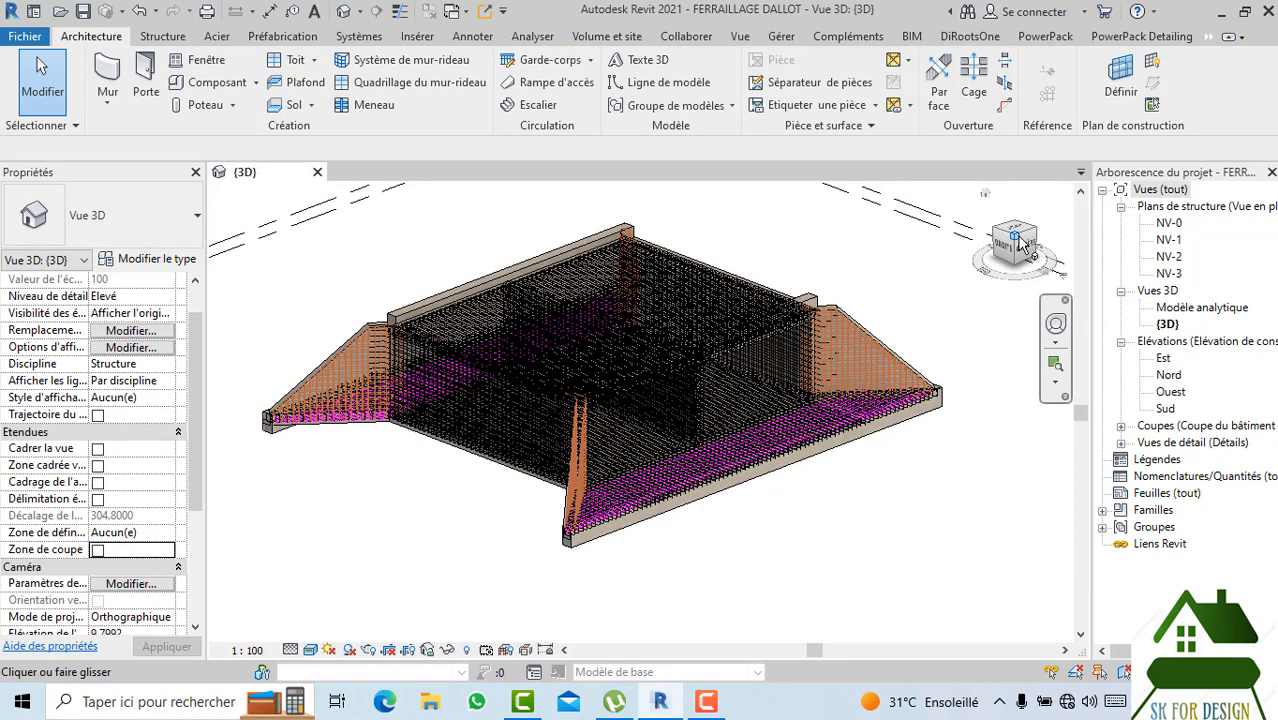
Set the visual style of the 3D view to Réaliste.
drag(1021, 245, 403, 235)
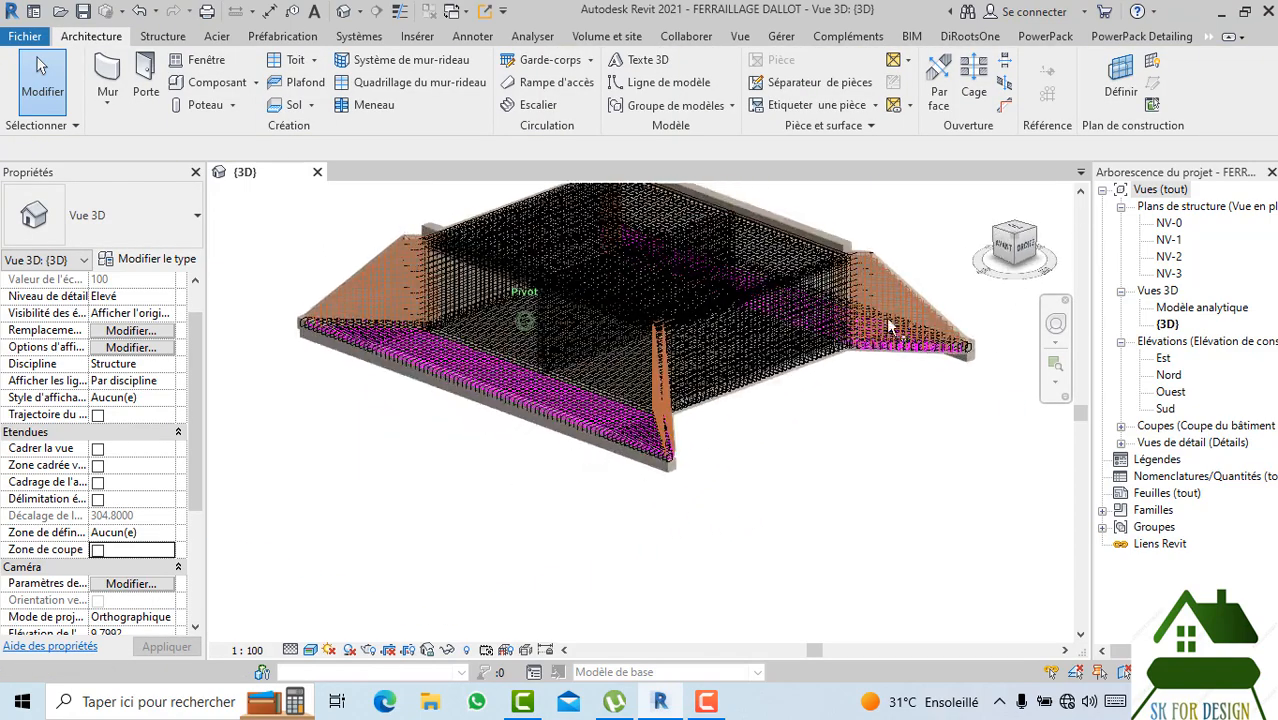
middle_drag(853, 476, 885, 510)
scroll(652, 348, up, 1)
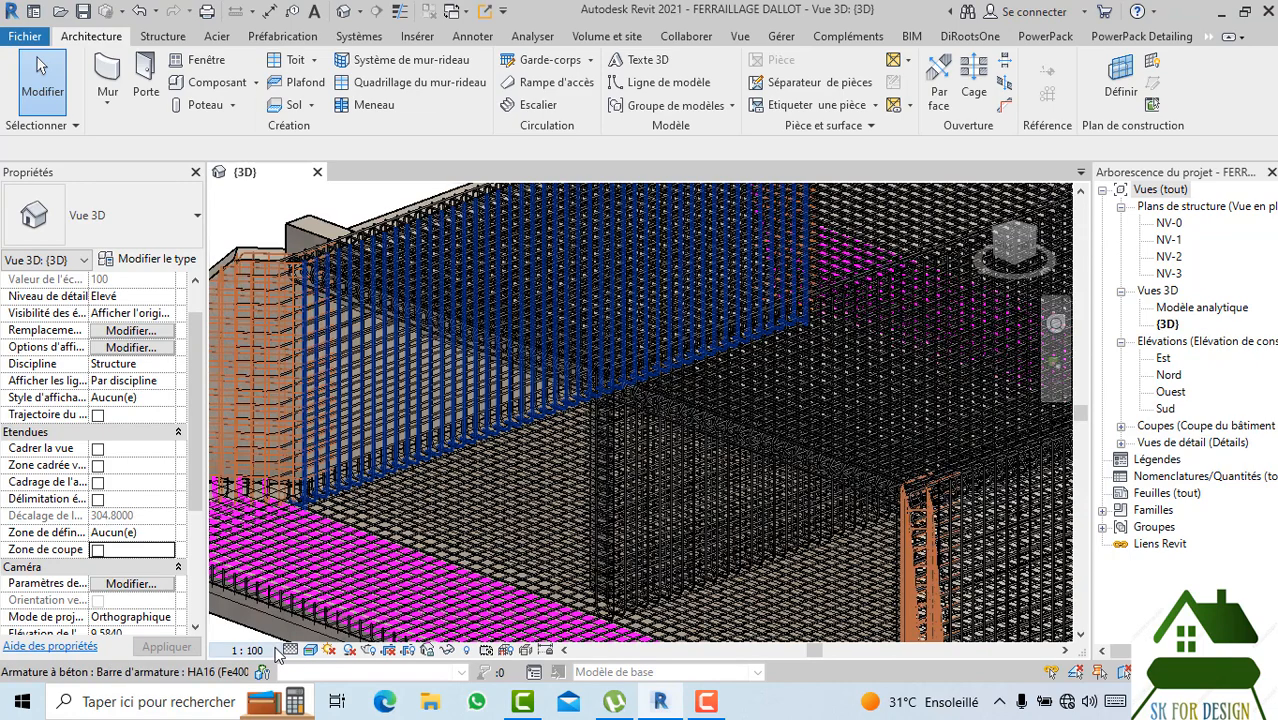
click(290, 650)
click(310, 650)
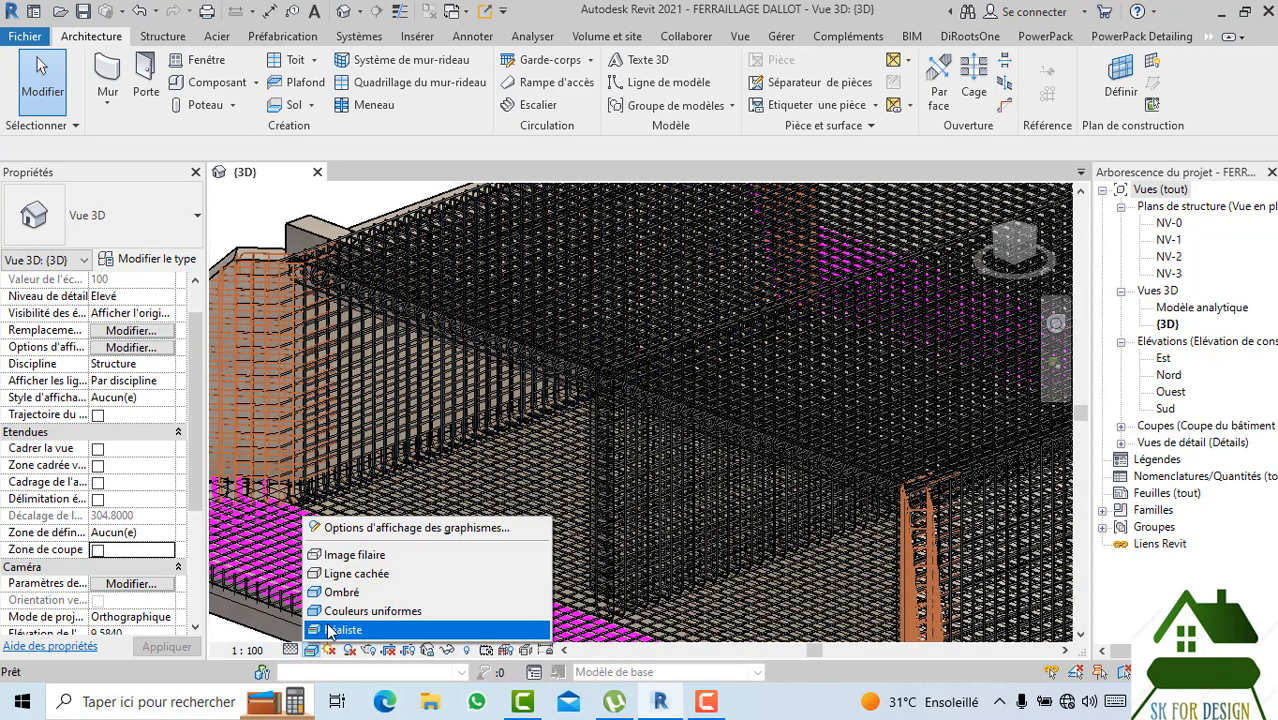
click(343, 630)
Examine the culvert's slabs, walls, wing walls and reinforcement in 3D from several sides.
scroll(421, 437, down, 3)
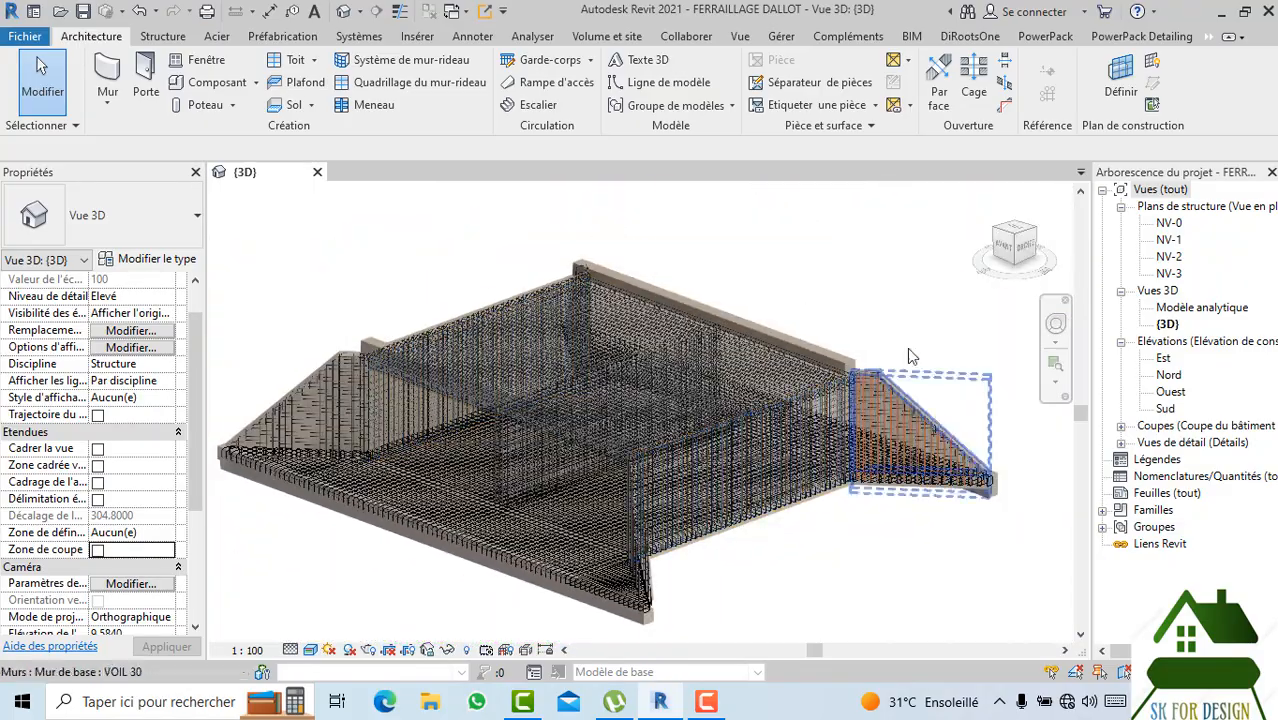
drag(1030, 250, 1026, 282)
scroll(678, 400, up, 5)
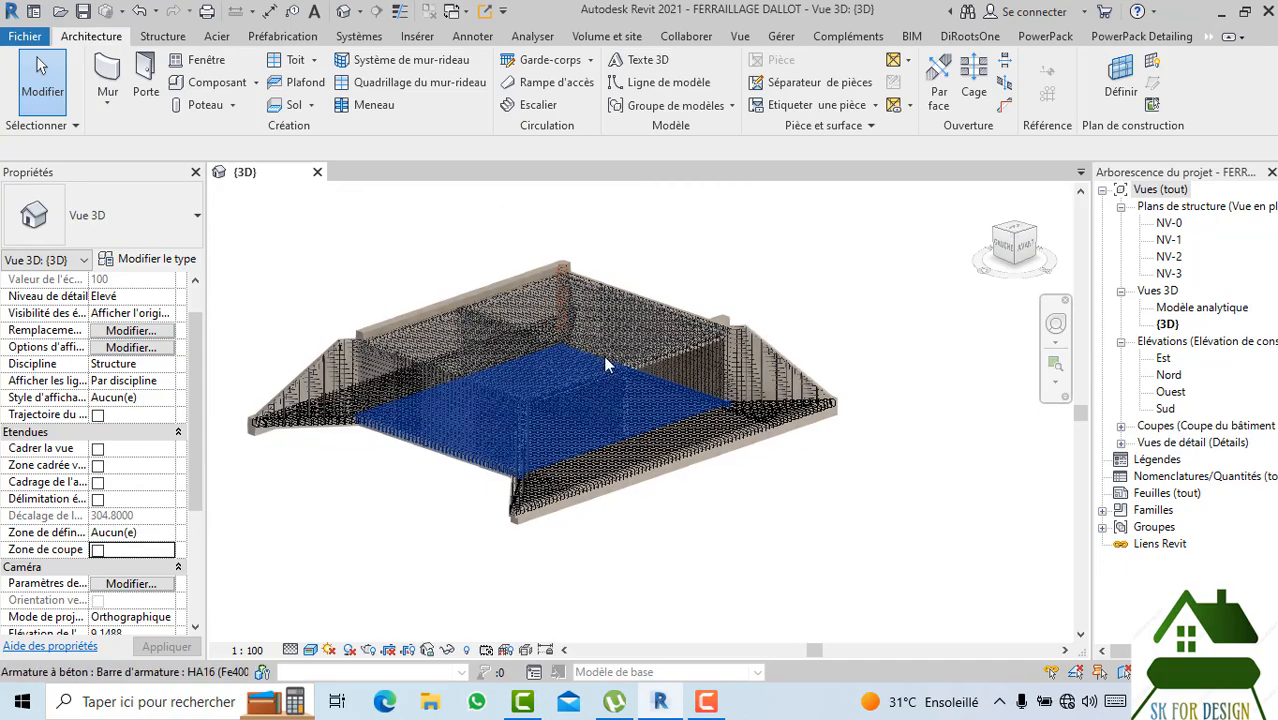
scroll(600, 470, down, 4)
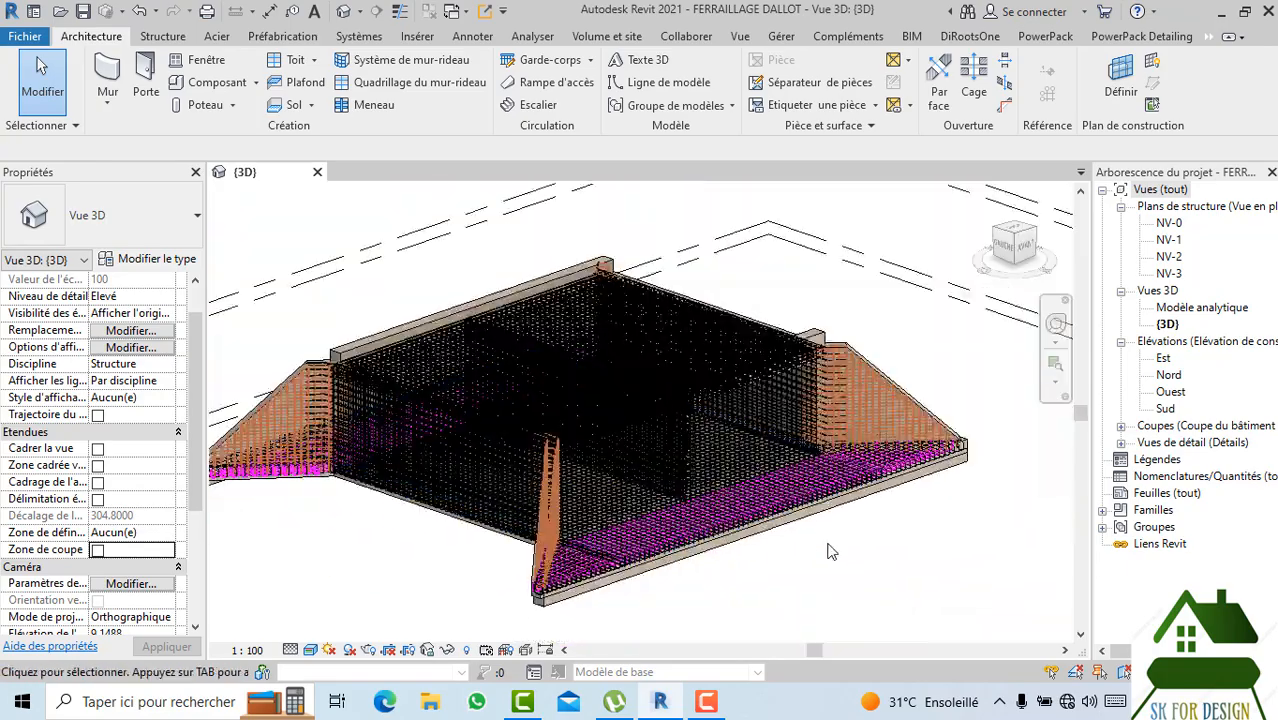
scroll(470, 320, up, 5)
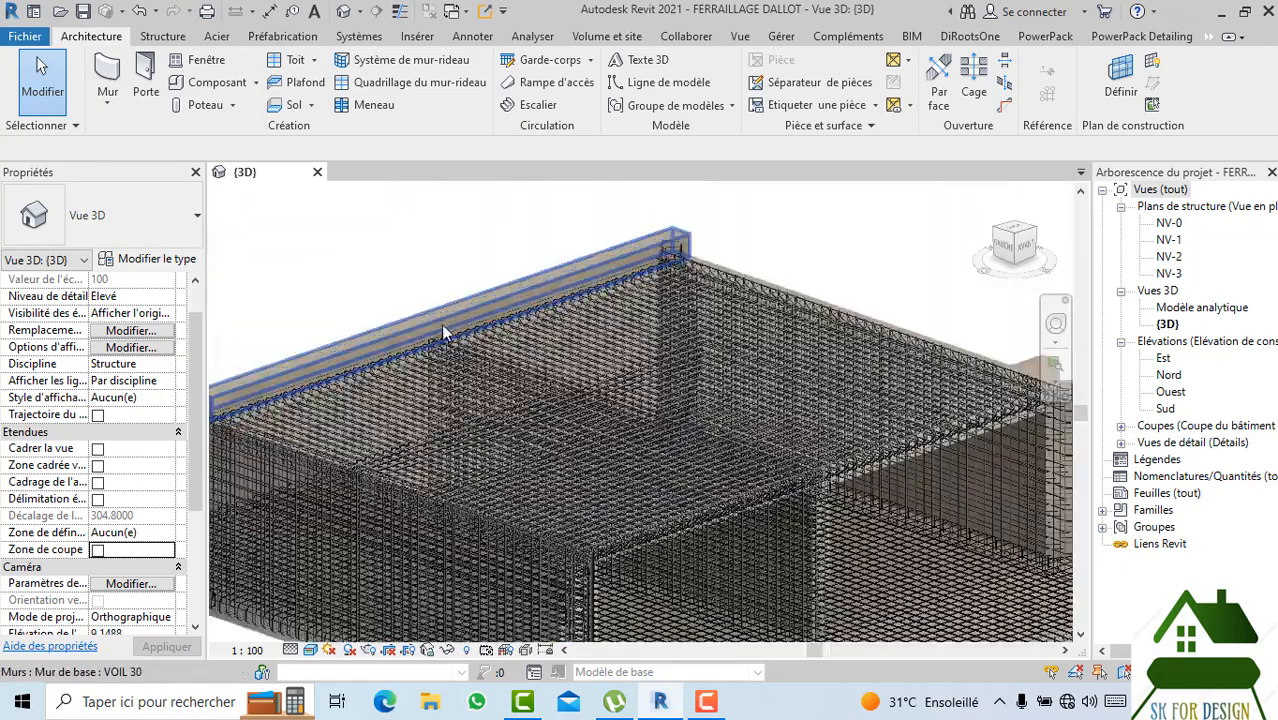
scroll(517, 378, down, 5)
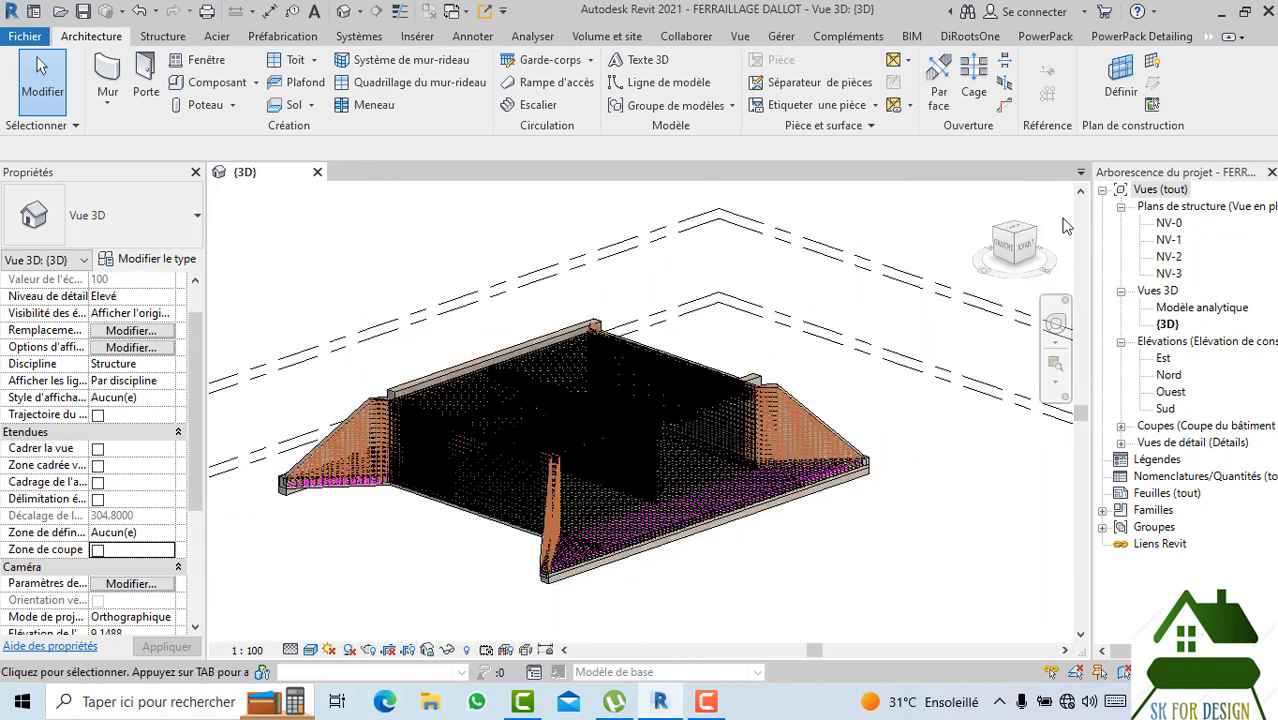
Open the structural plan NV-1 and move the horizontal section line up to the middle of the culvert, between axes 1 and 2.
double_click(1170, 240)
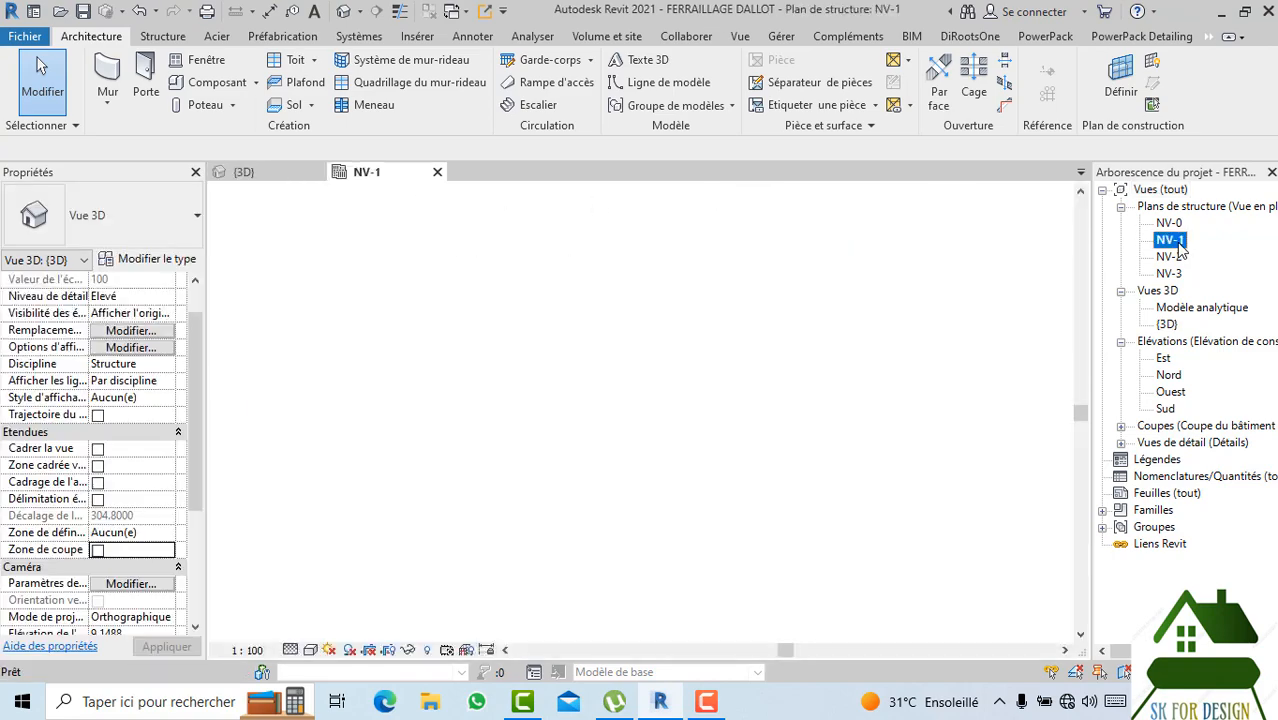
scroll(675, 432, up, 2)
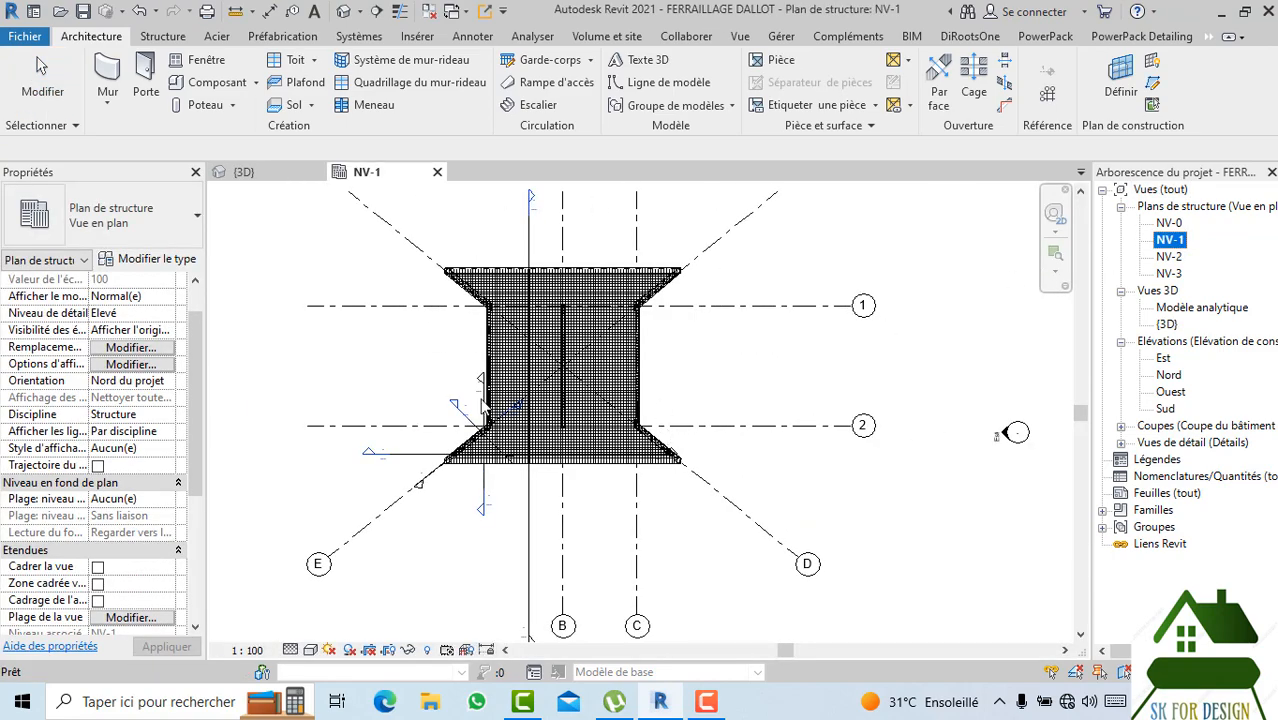
scroll(452, 402, up, 2)
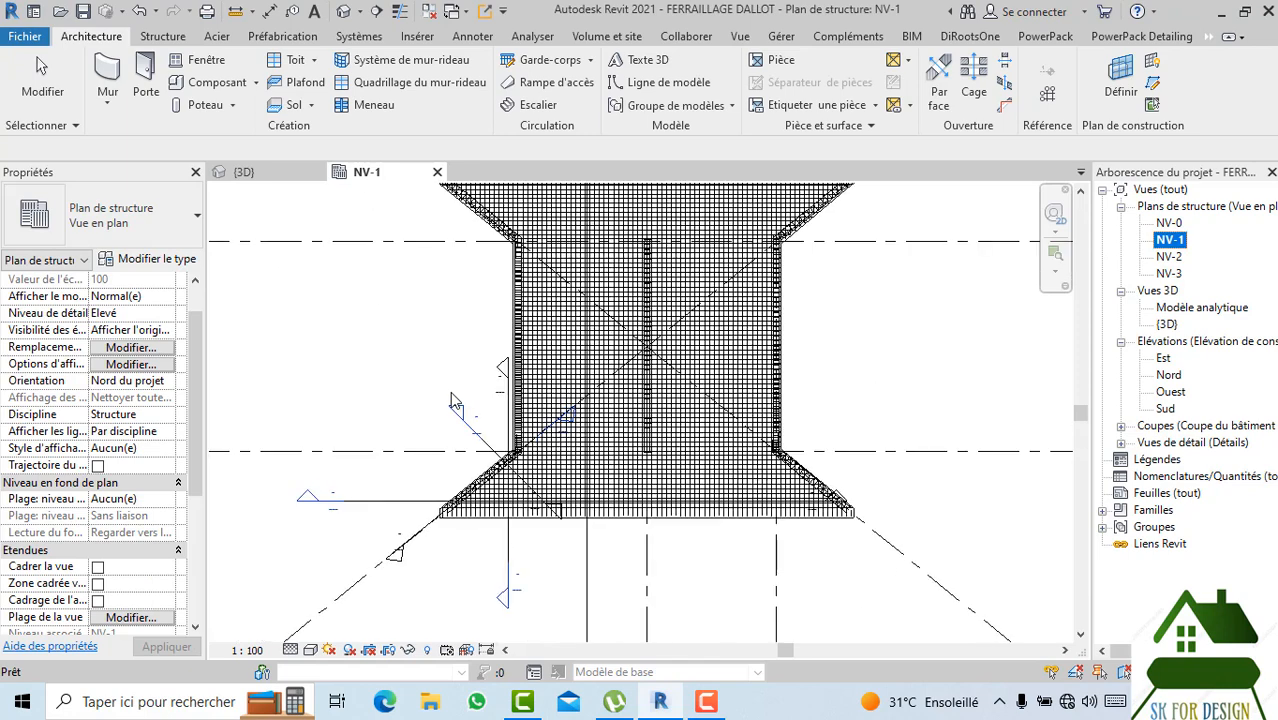
click(415, 510)
drag(397, 506, 468, 348)
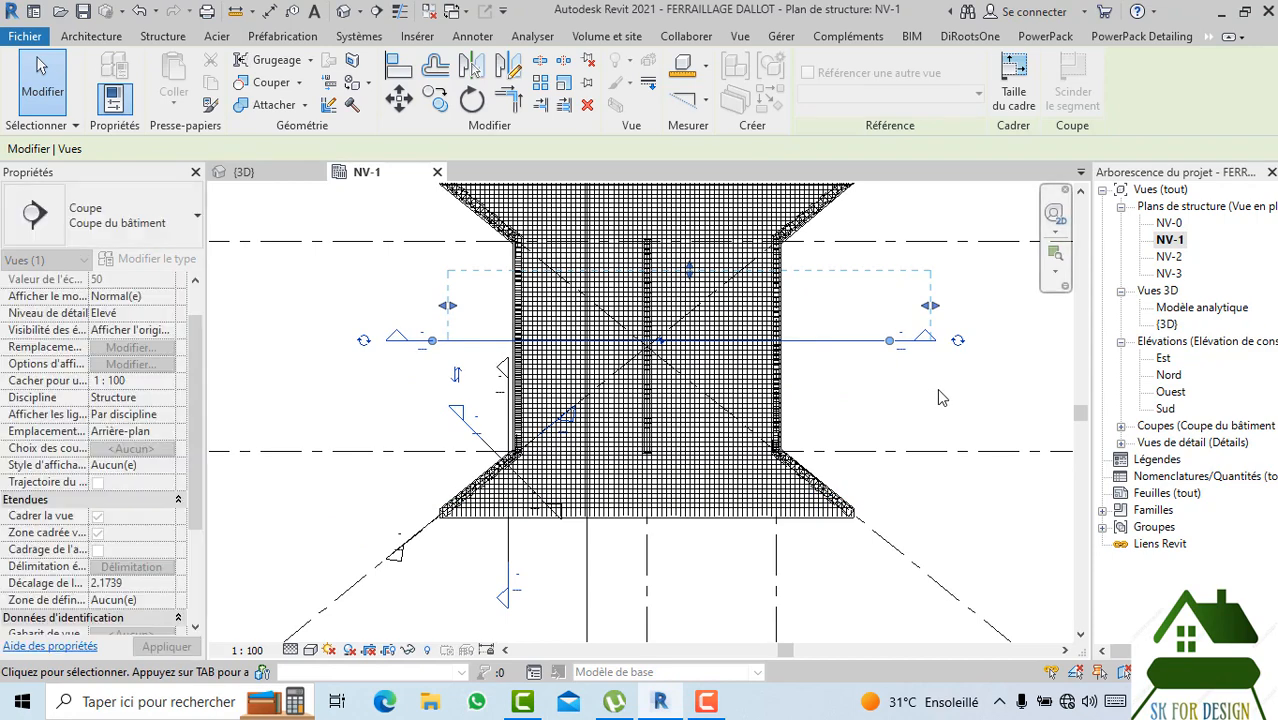
click(940, 397)
Open the section view of the horizontal section line through the culvert.
click(860, 342)
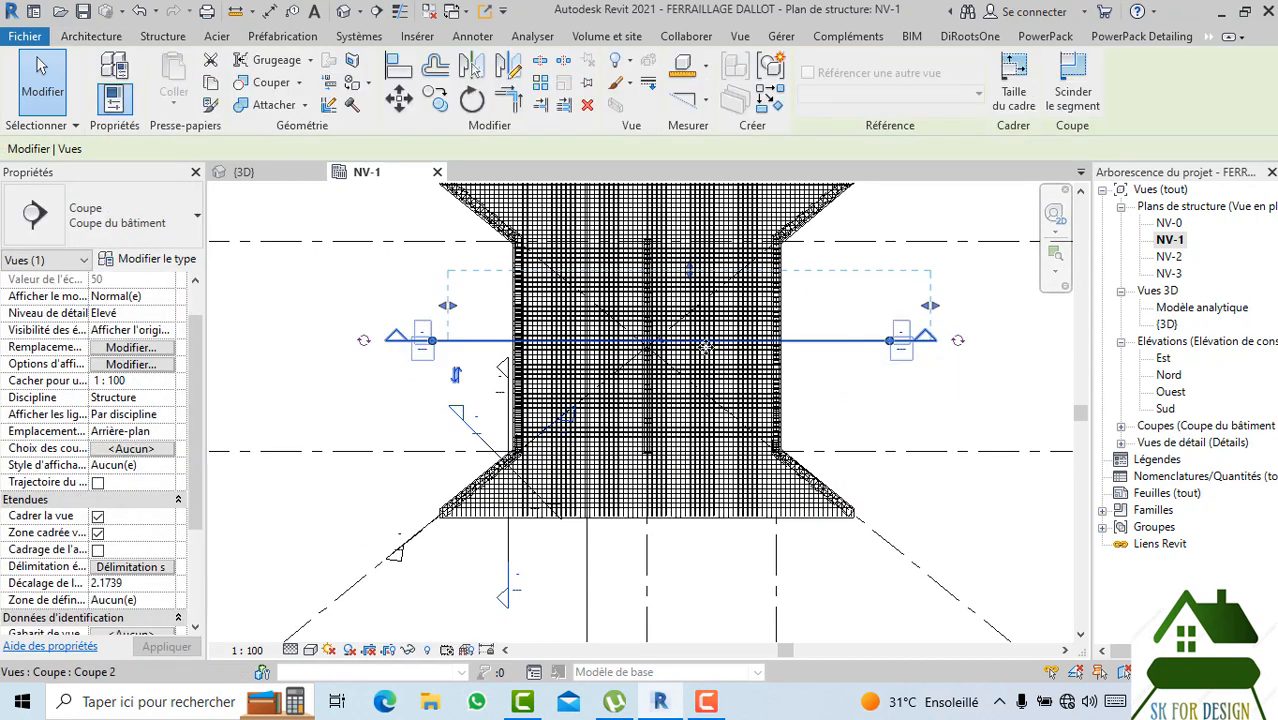
click(377, 403)
double_click(409, 344)
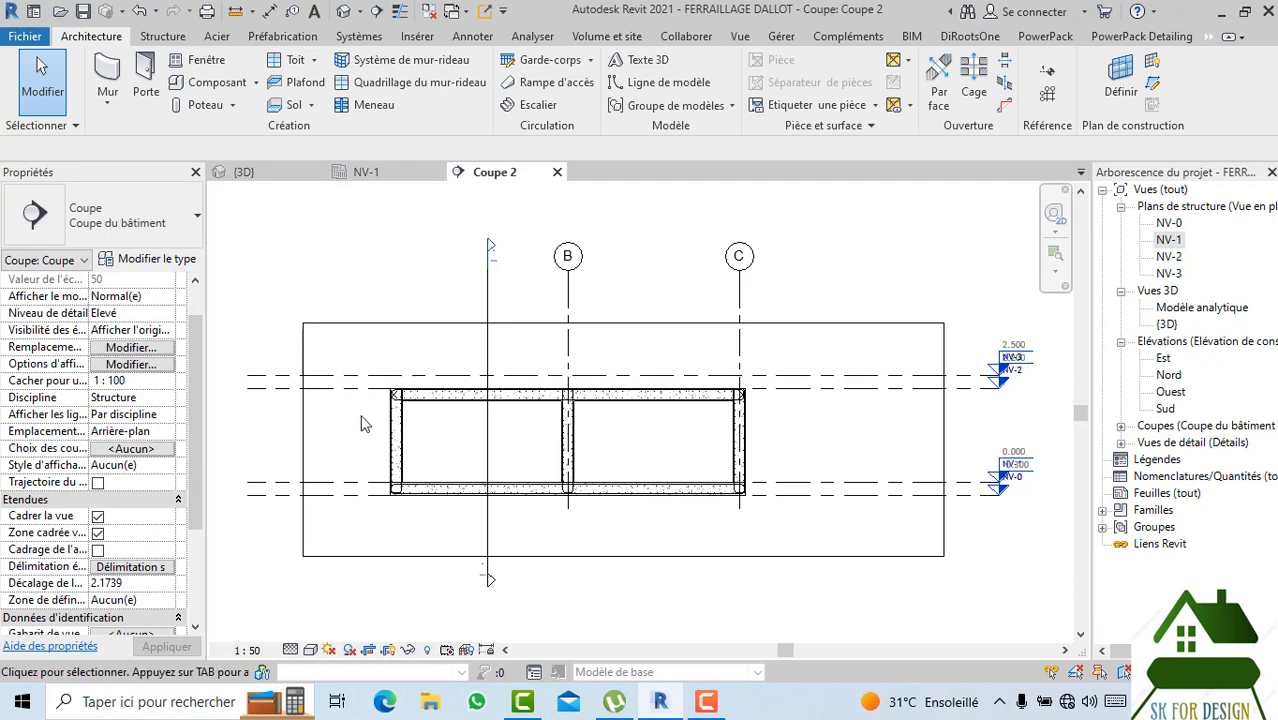
Return to plan NV-1 and move the vertical section line Coupe 5 from the culvert's side wall to just beside axis B.
click(366, 172)
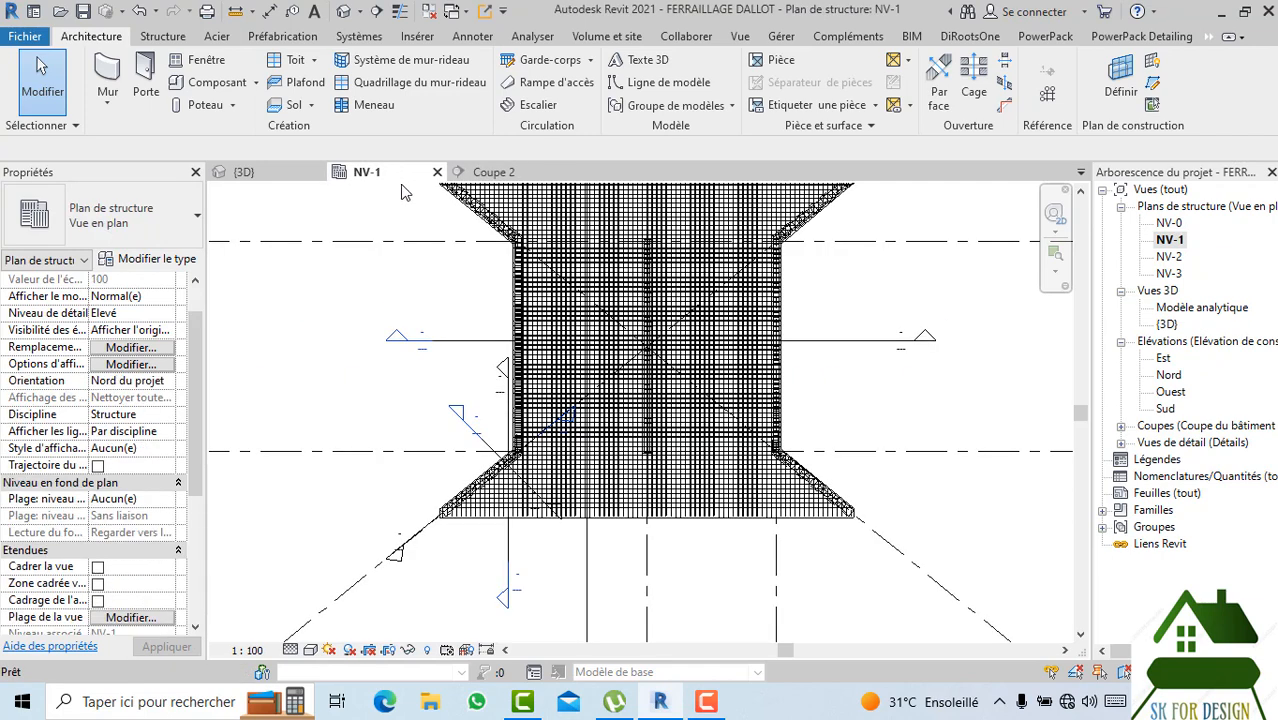
click(460, 345)
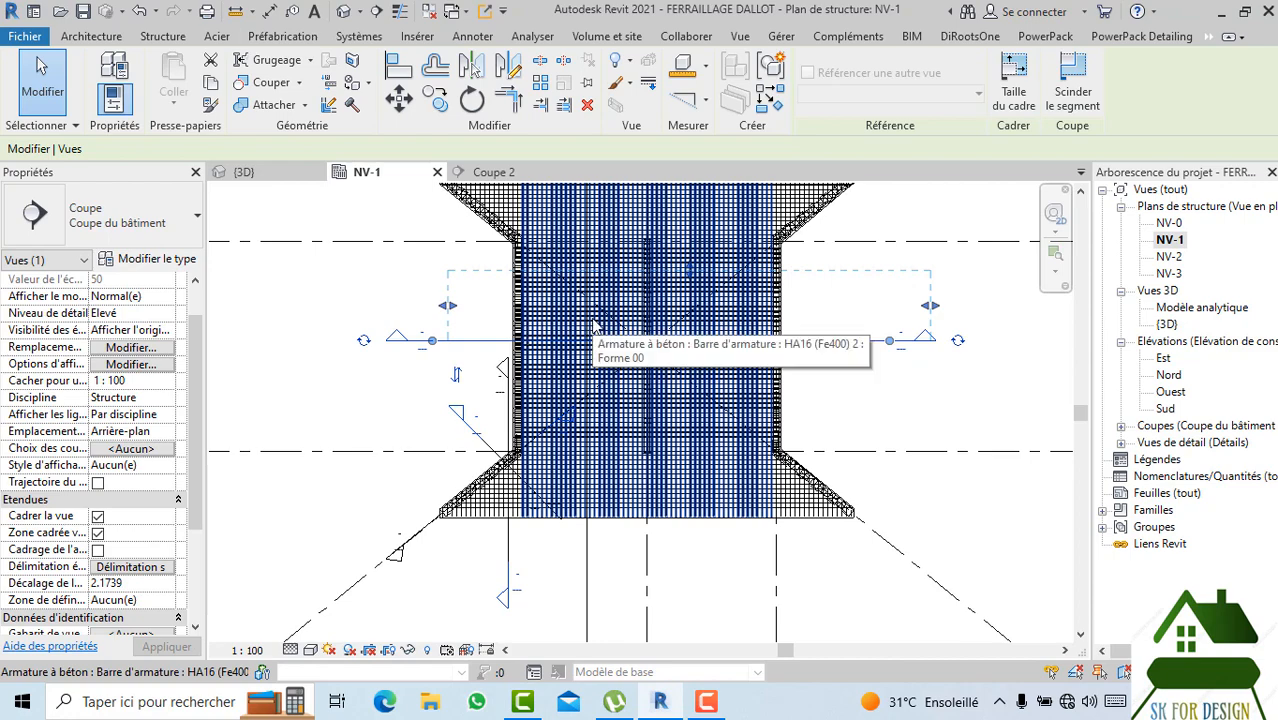
middle_drag(596, 328, 605, 368)
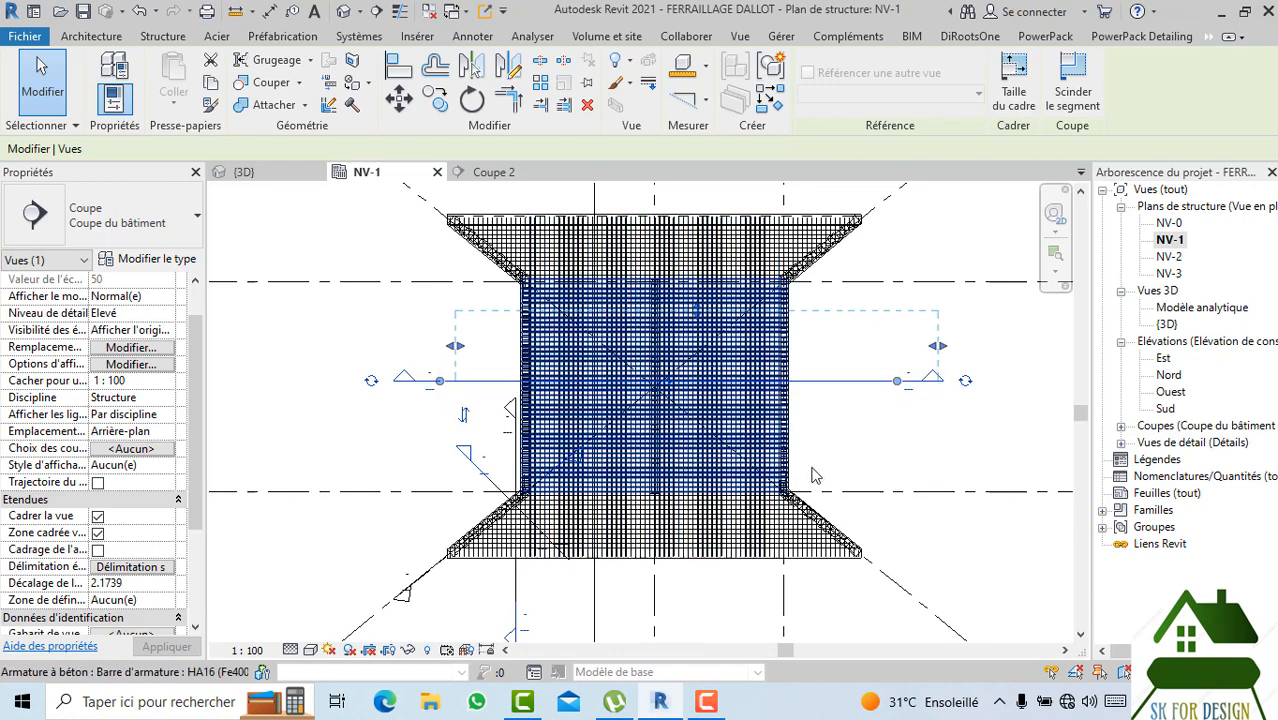
click(871, 440)
scroll(853, 420, down, 1)
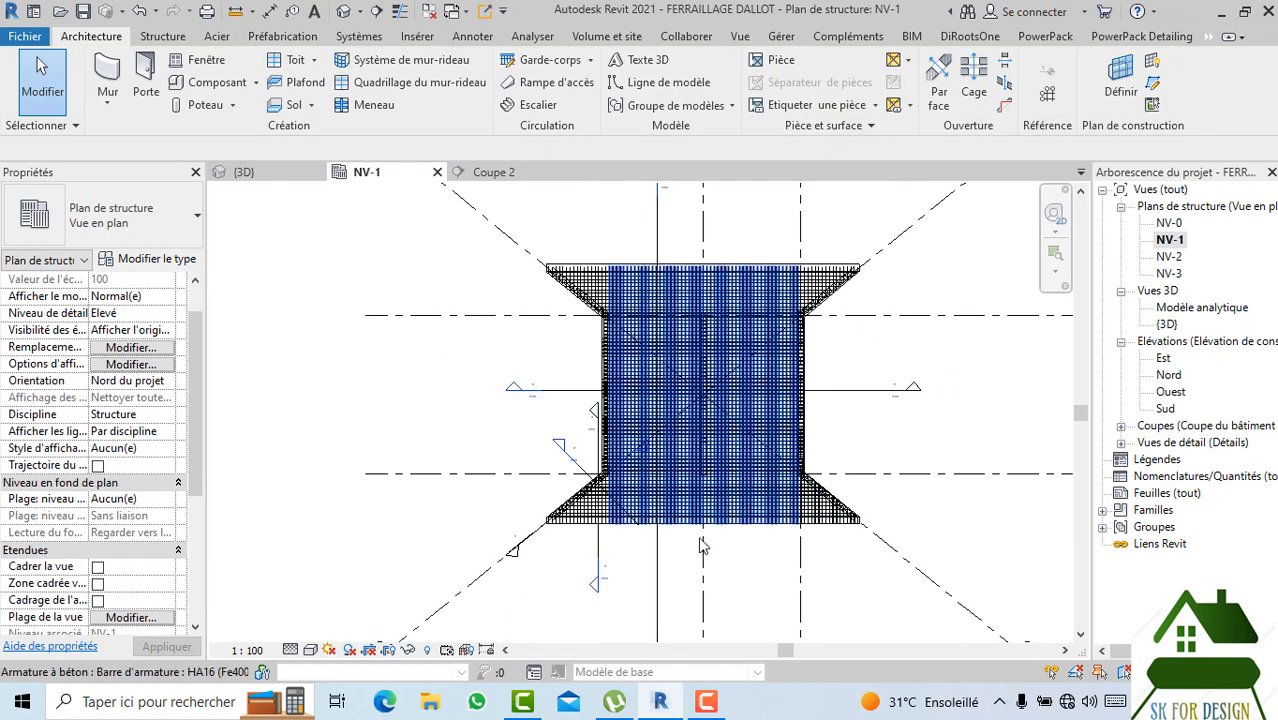
click(598, 555)
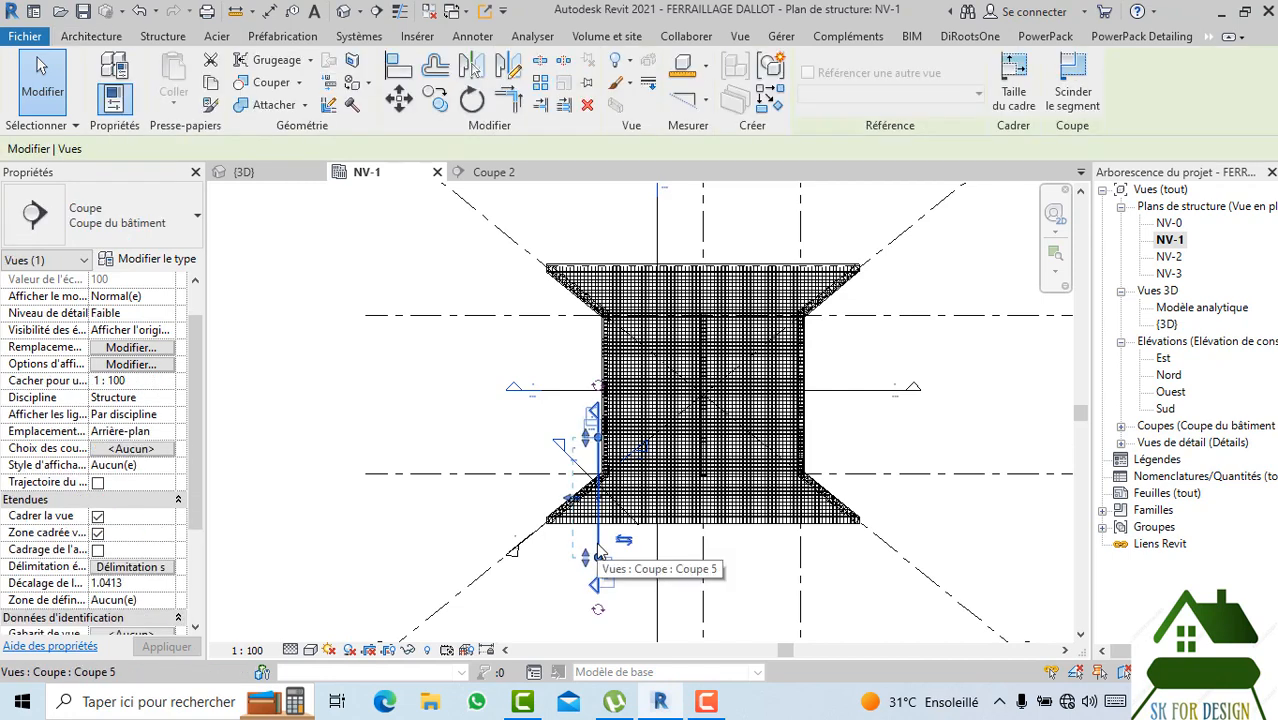
drag(623, 533, 717, 547)
click(755, 592)
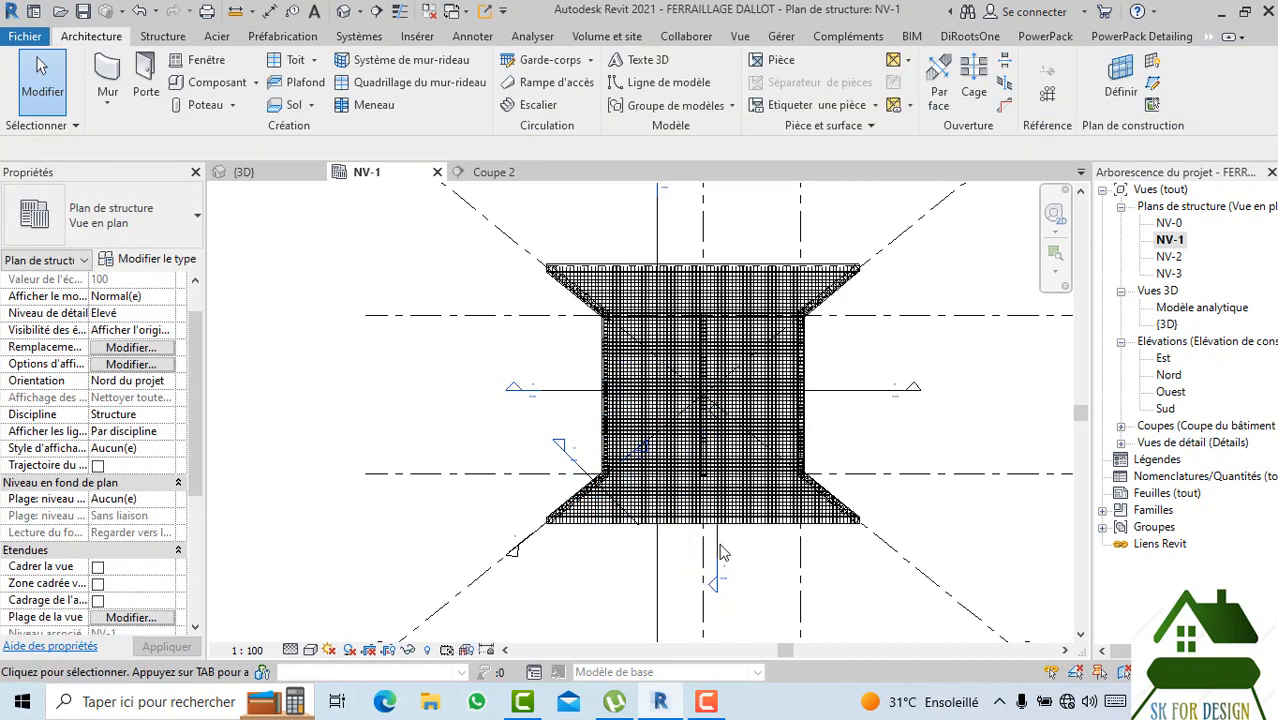
Open the section view of Coupe 5 and inspect the edge beams and the slab and wall reinforcement.
click(719, 552)
scroll(737, 563, up, 2)
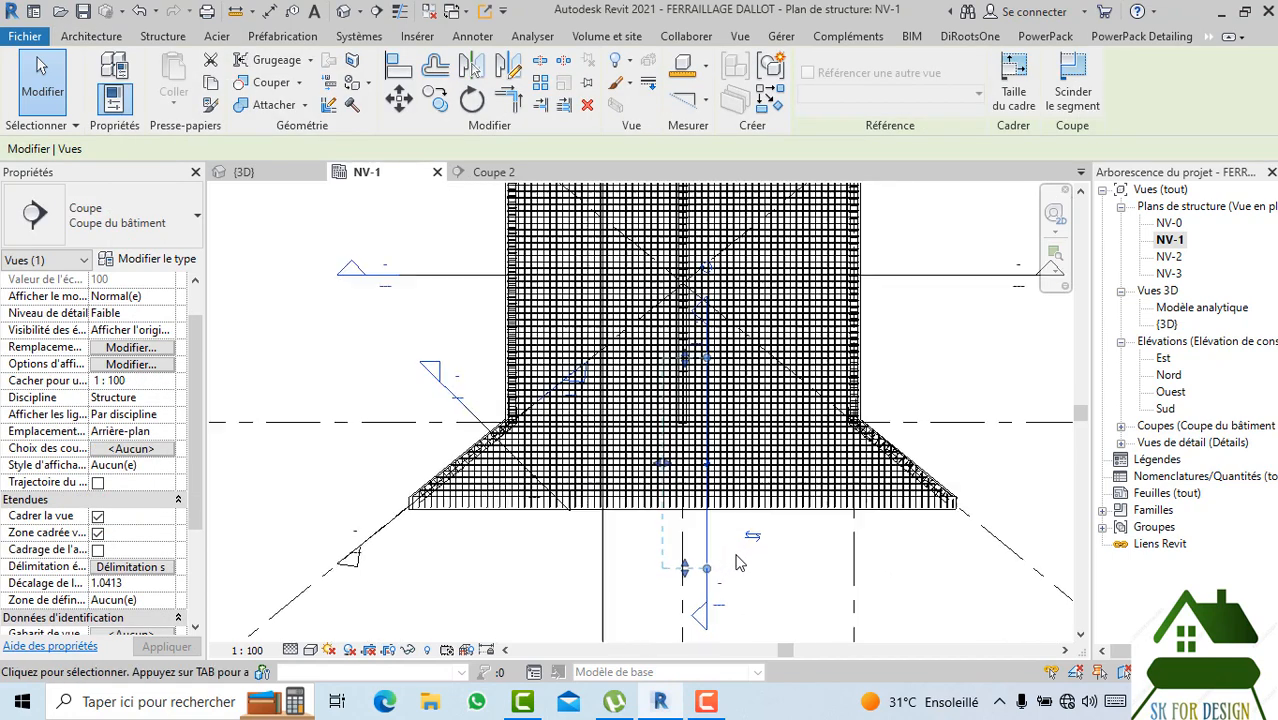
click(743, 571)
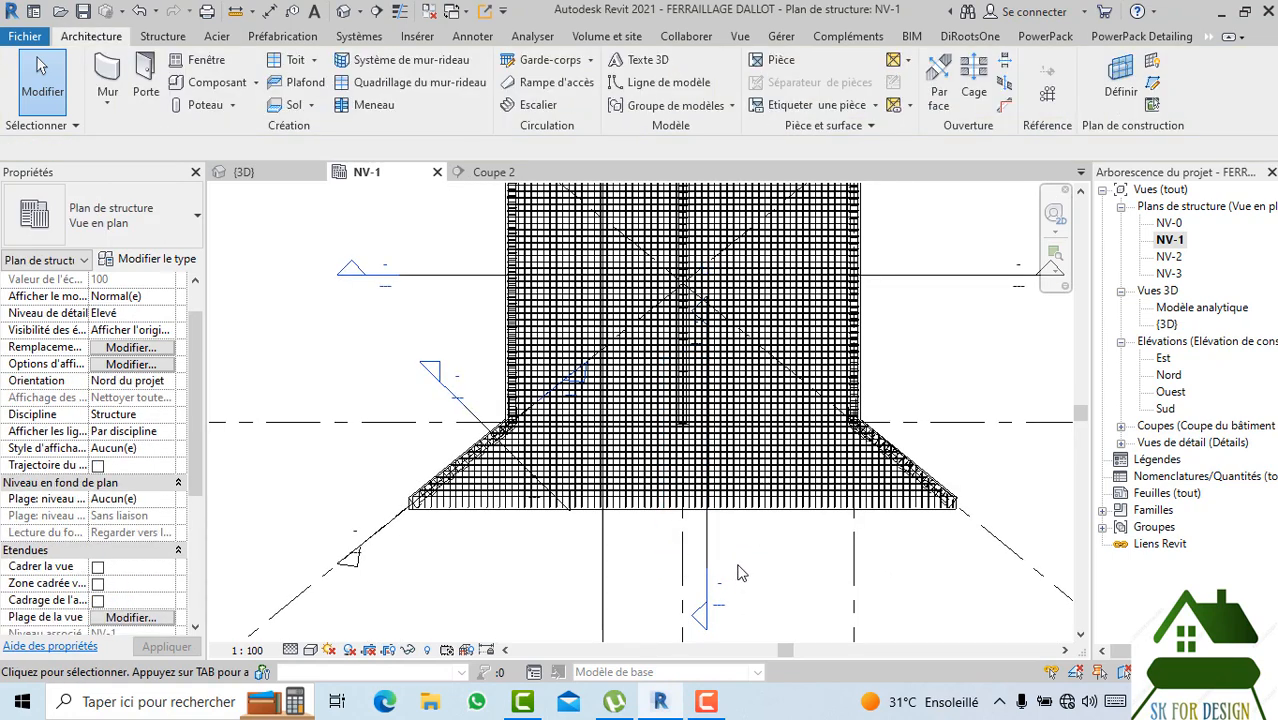
double_click(700, 614)
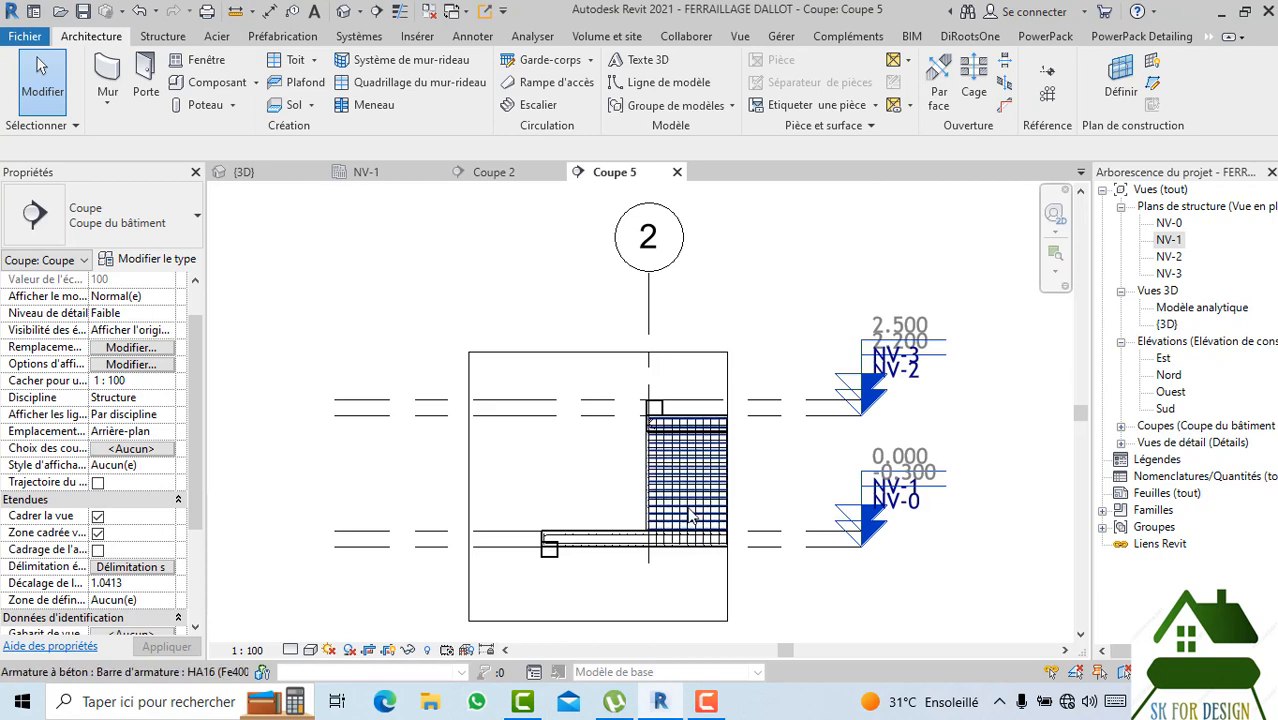
scroll(545, 555, up, 3)
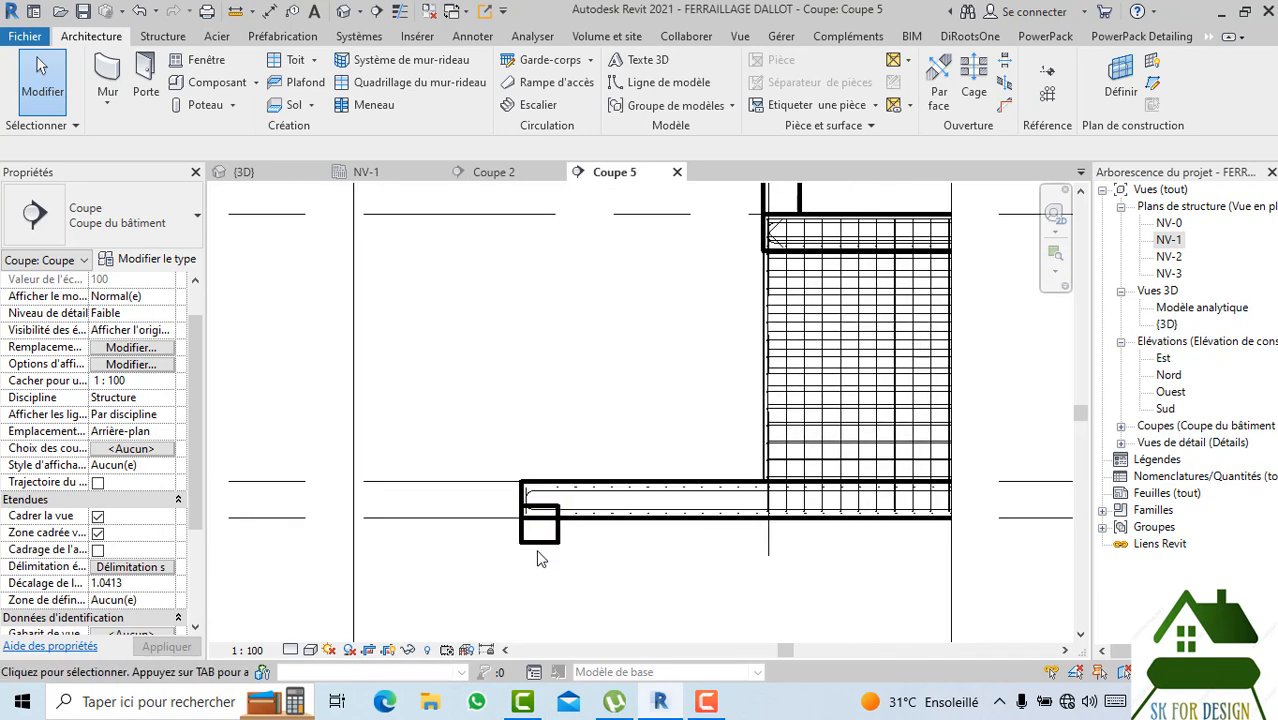
scroll(640, 360, down, 2)
scroll(733, 385, up, 2)
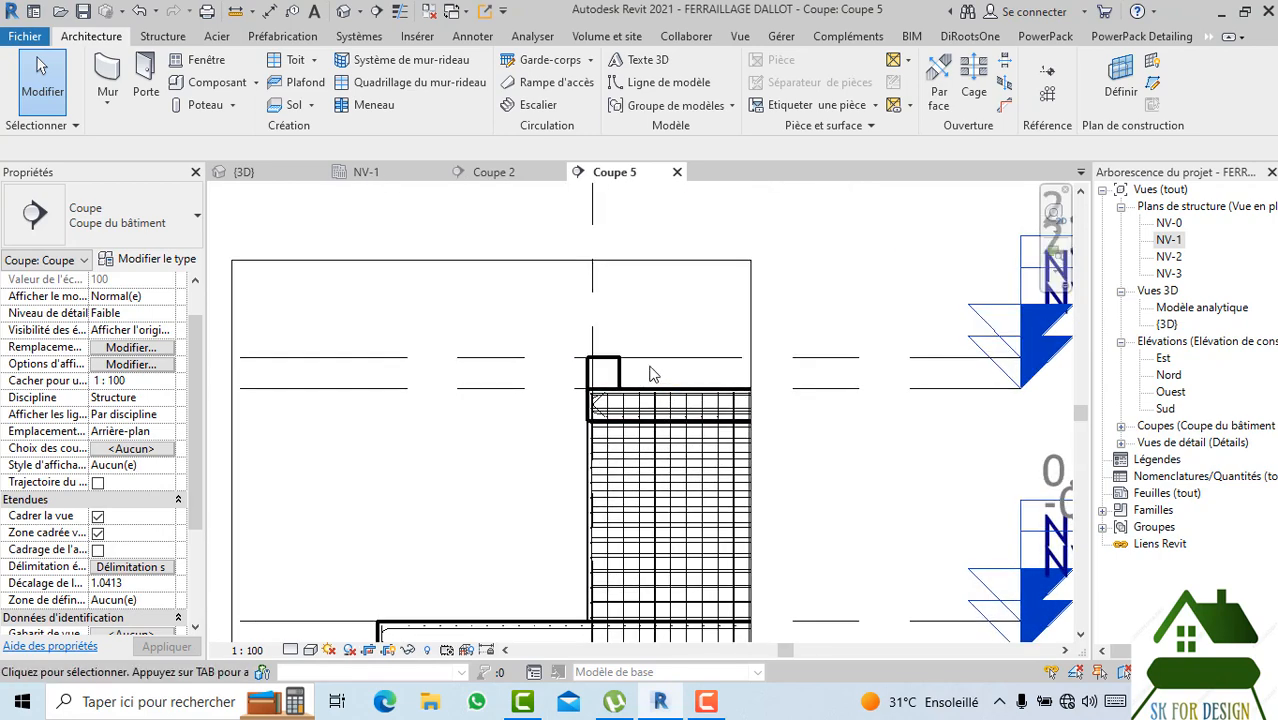
middle_drag(670, 371, 670, 322)
scroll(580, 312, up, 3)
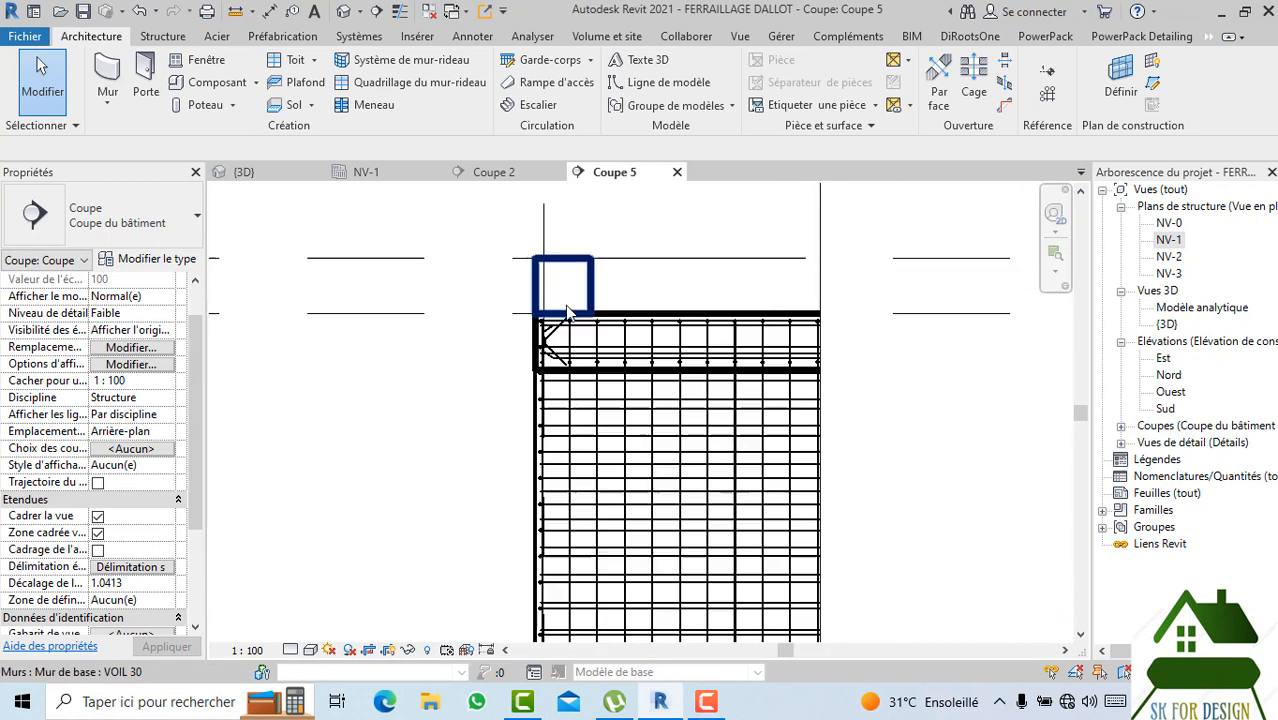
scroll(566, 312, down, 2)
Try the Réaliste visual style on the Coupe 5 view and settle on Image filaire.
click(310, 650)
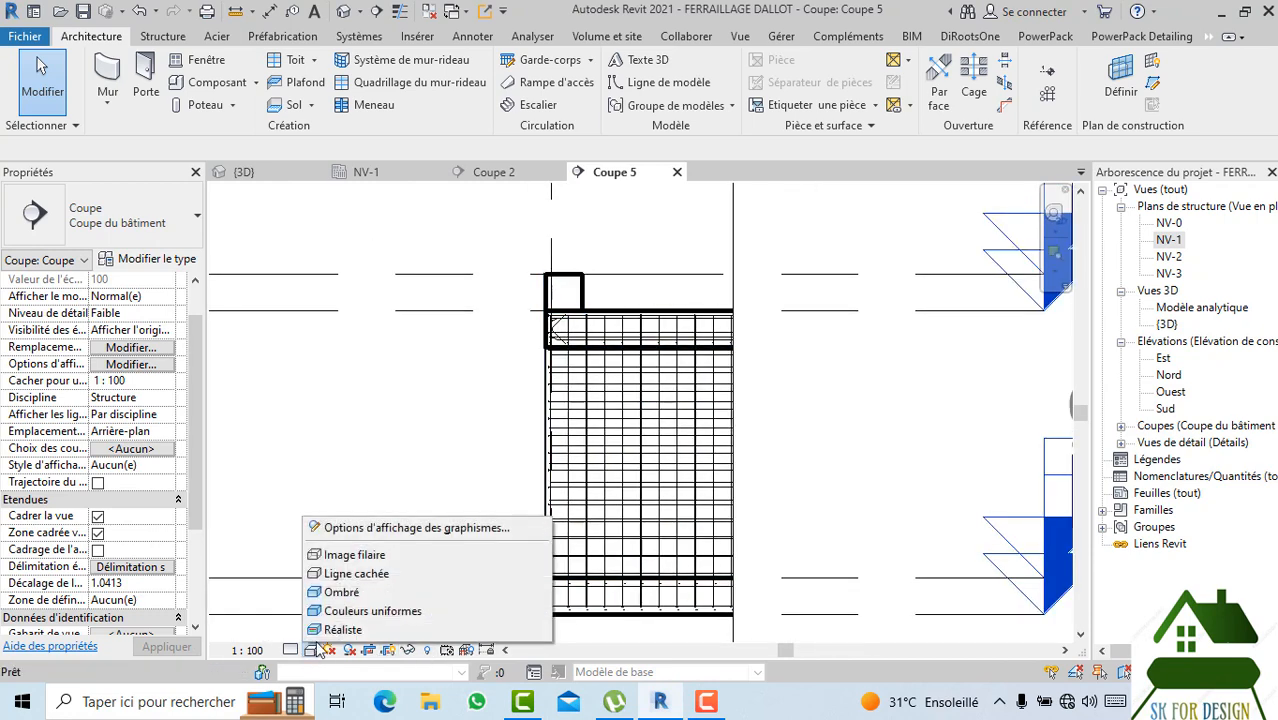
click(325, 630)
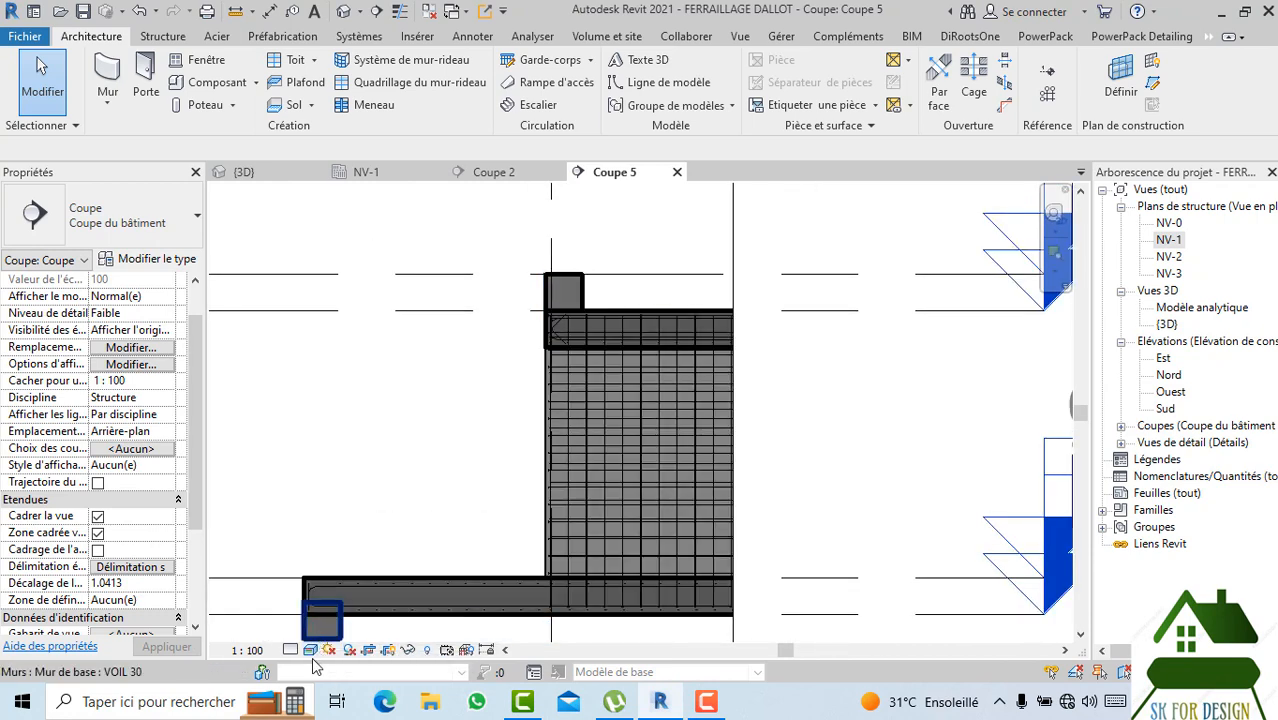
click(310, 650)
click(420, 552)
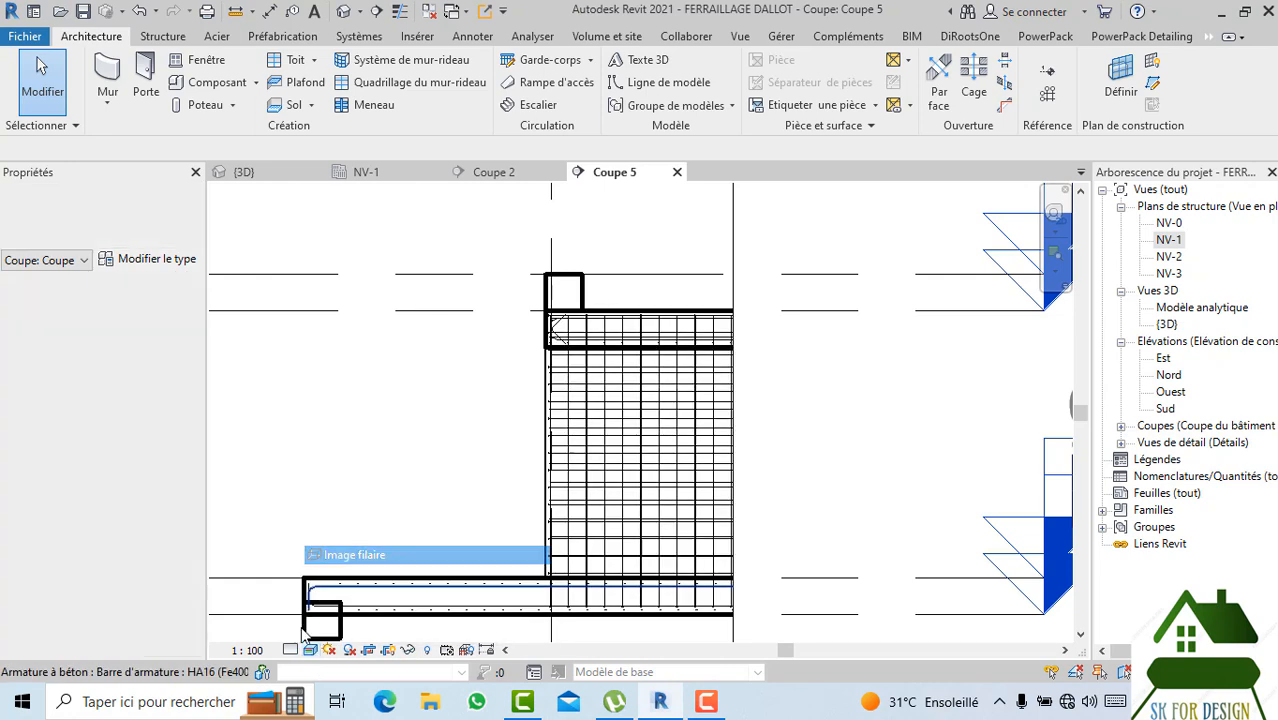
Set the detail level of the Coupe 5 view to Élevé and check the upper beam and slab junction.
click(288, 650)
click(318, 625)
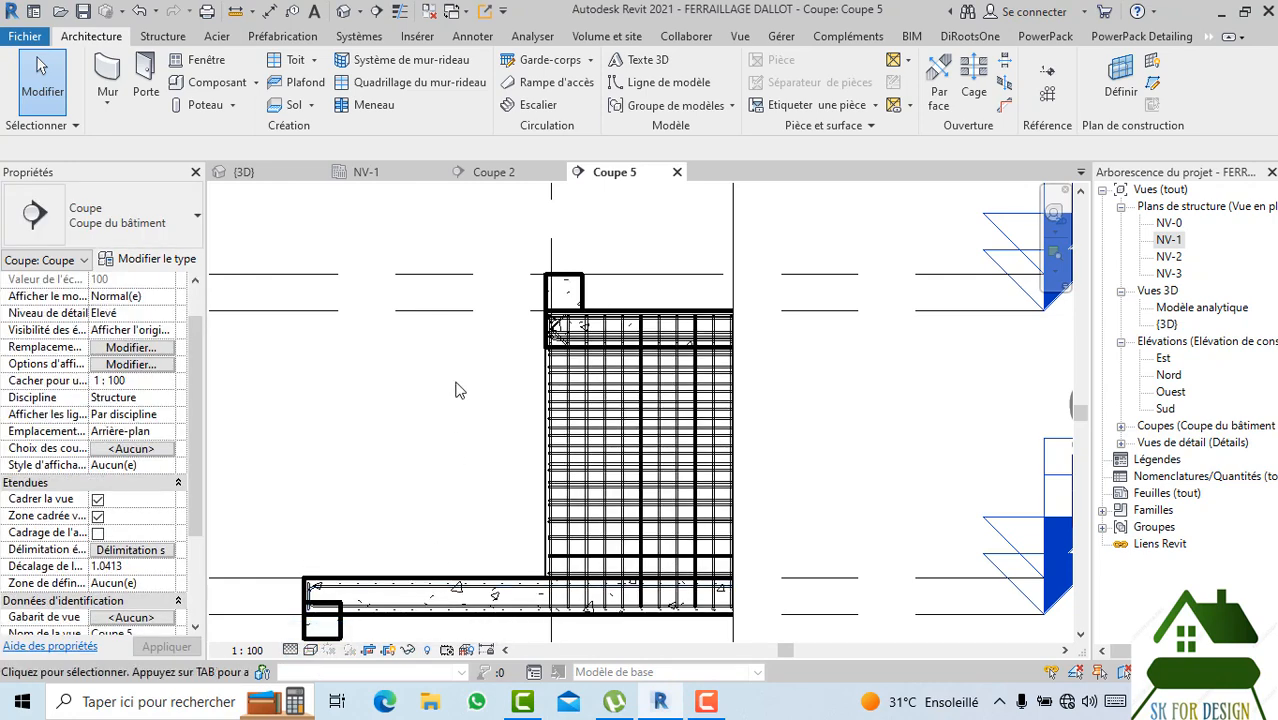
scroll(550, 360, up, 1)
scroll(555, 356, up, 4)
scroll(628, 384, down, 4)
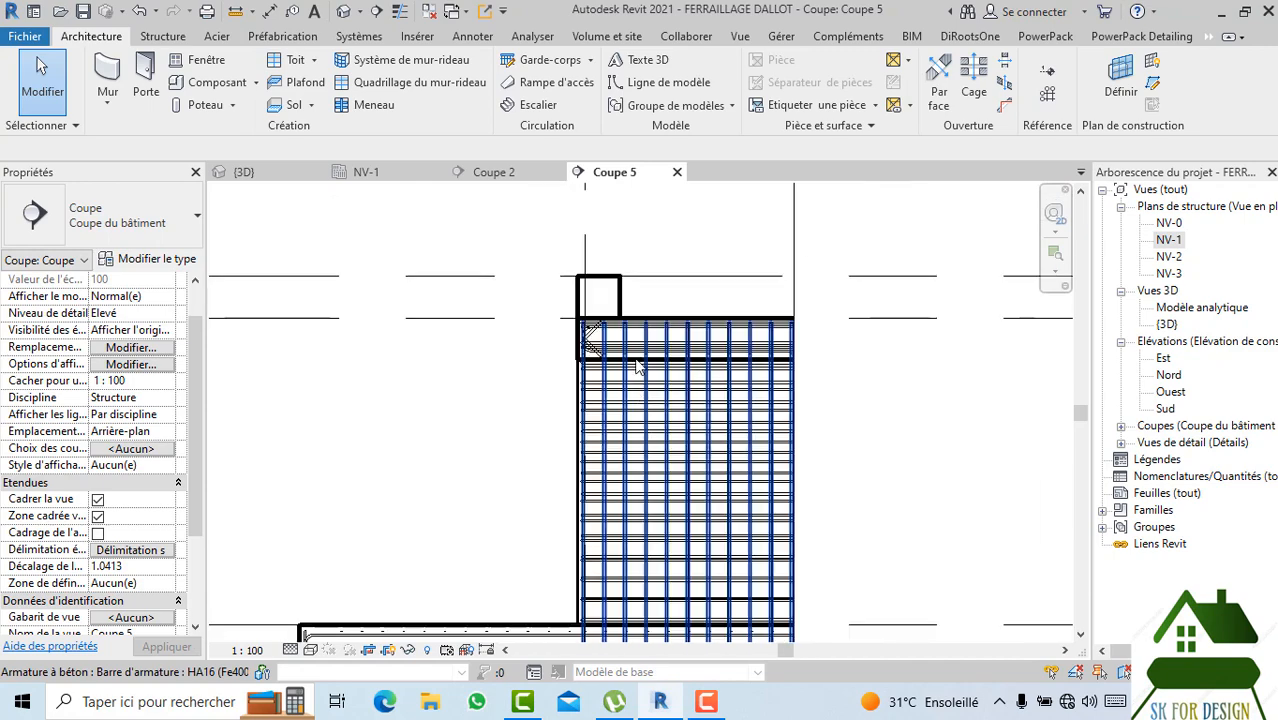
Extend the base of the upper edge beam (VOIL 30) down to the slab's underside, giving it a base offset of -0.3000.
scroll(622, 318, up, 3)
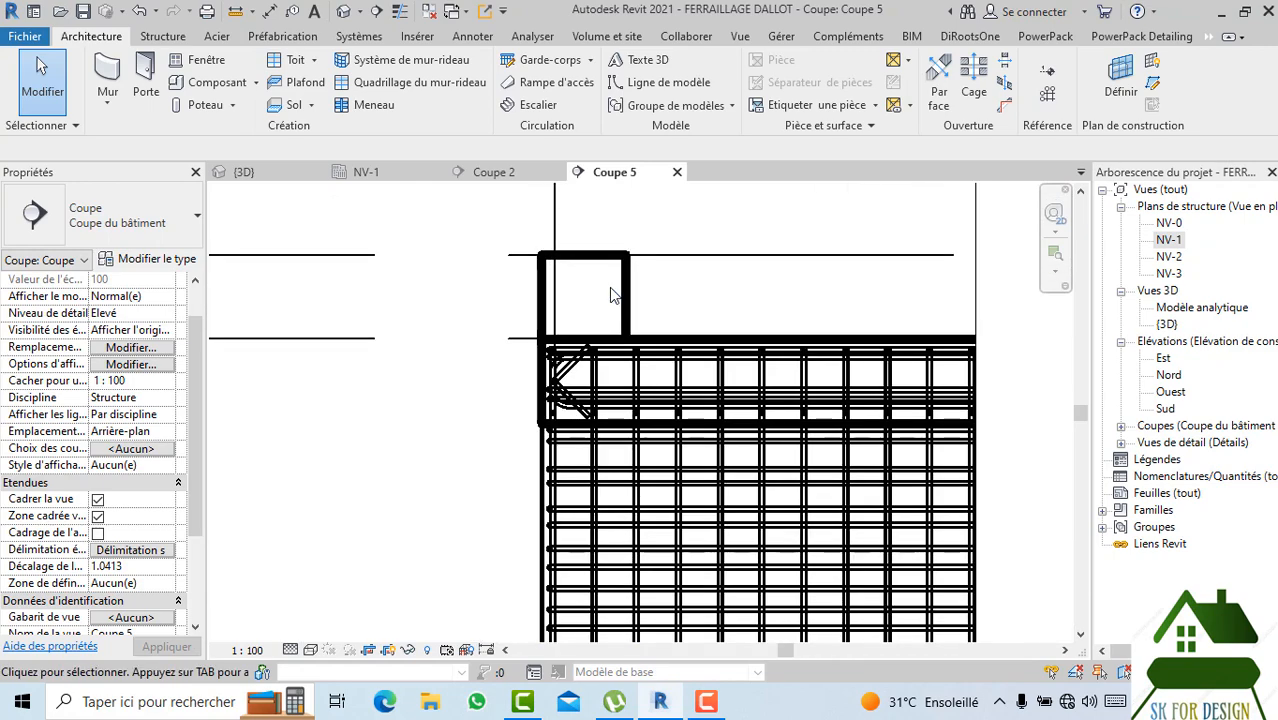
click(622, 318)
scroll(608, 338, up, 3)
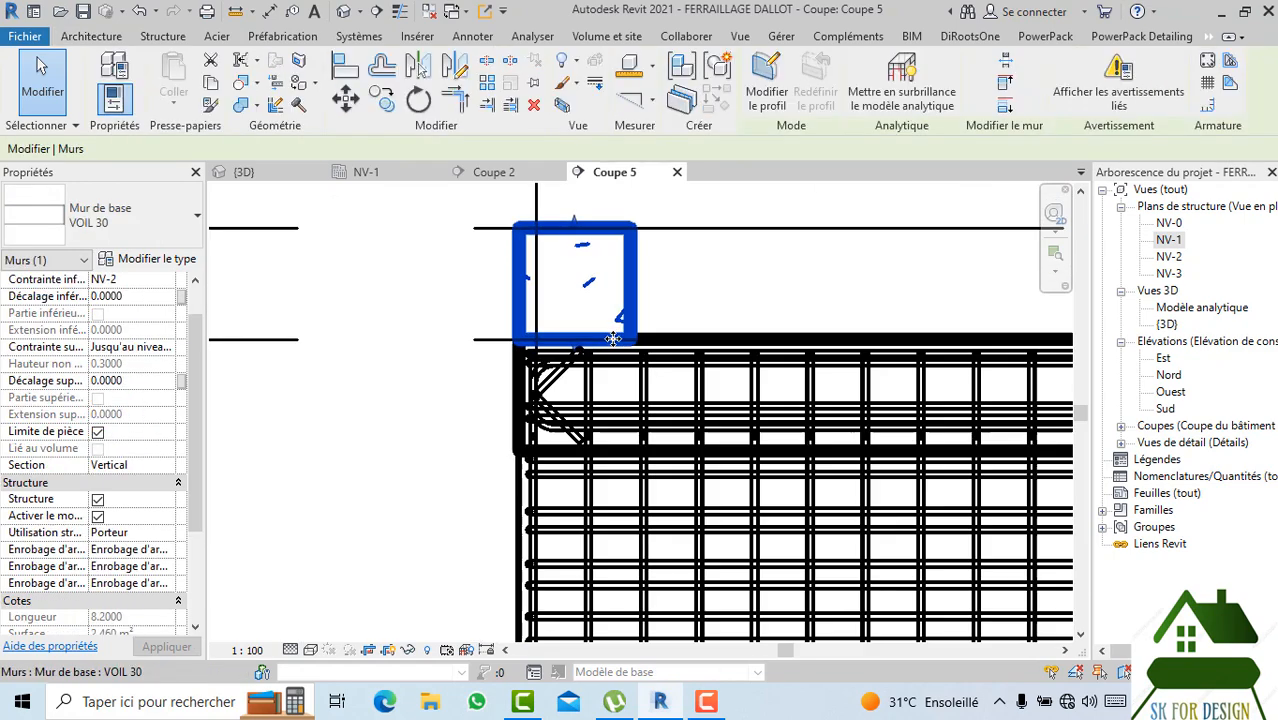
scroll(563, 332, down, 4)
click(650, 305)
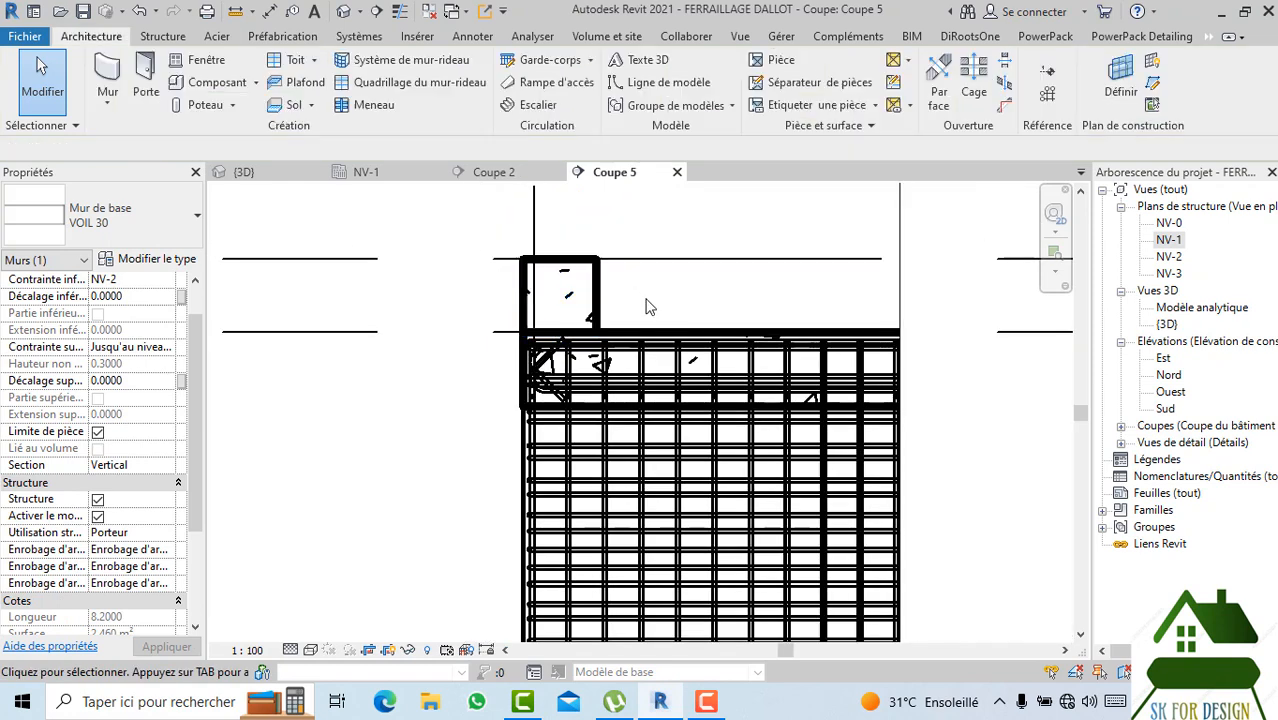
click(578, 298)
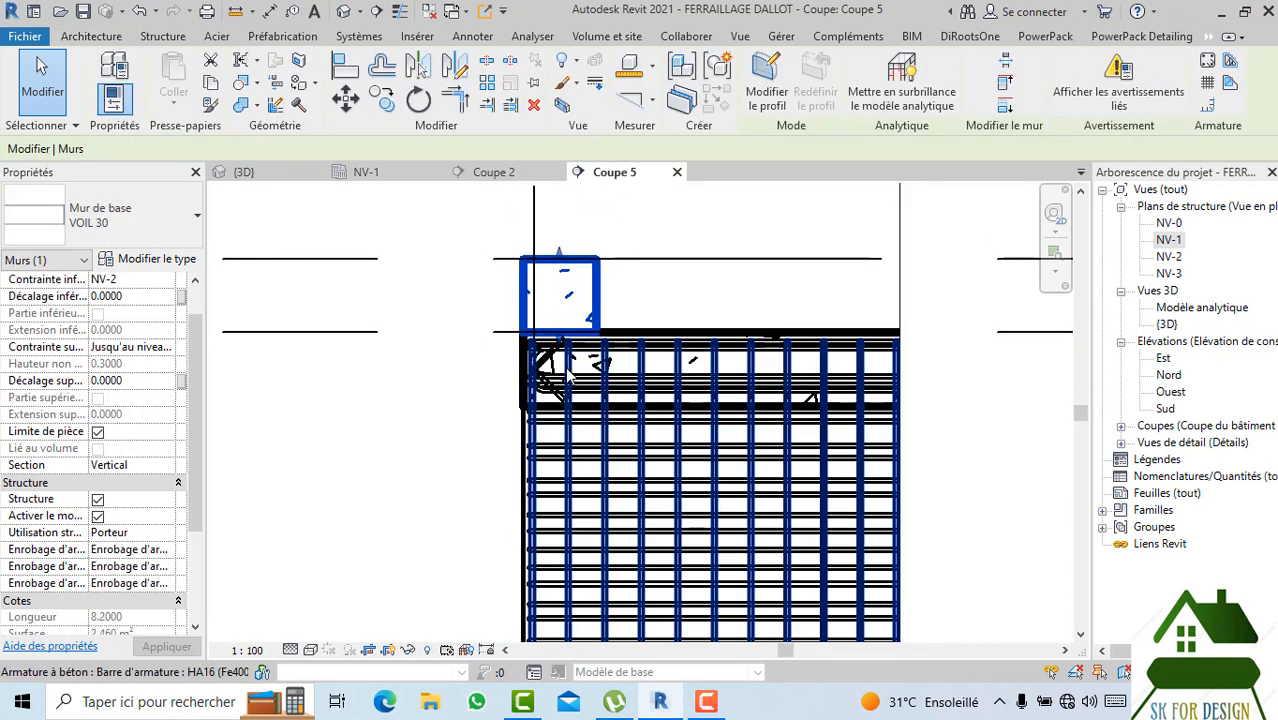
scroll(594, 340, down, 2)
scroll(590, 327, up, 4)
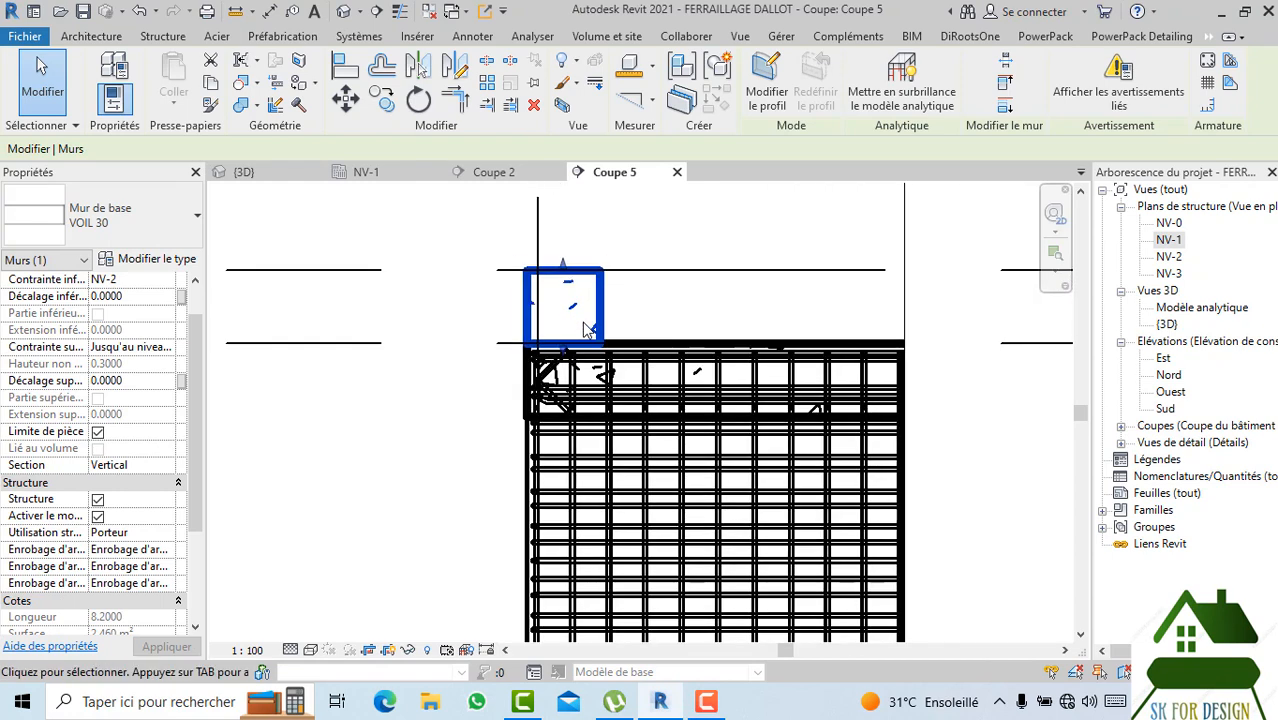
scroll(565, 352, up, 1)
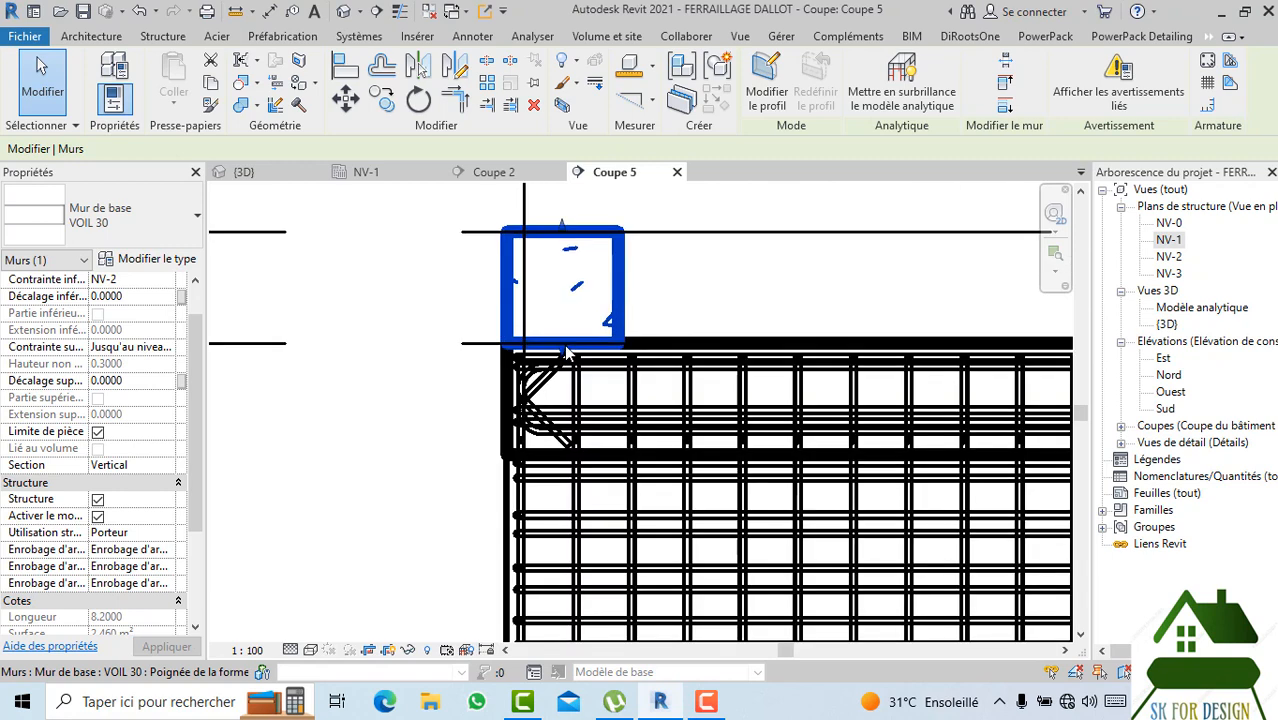
drag(560, 353, 562, 460)
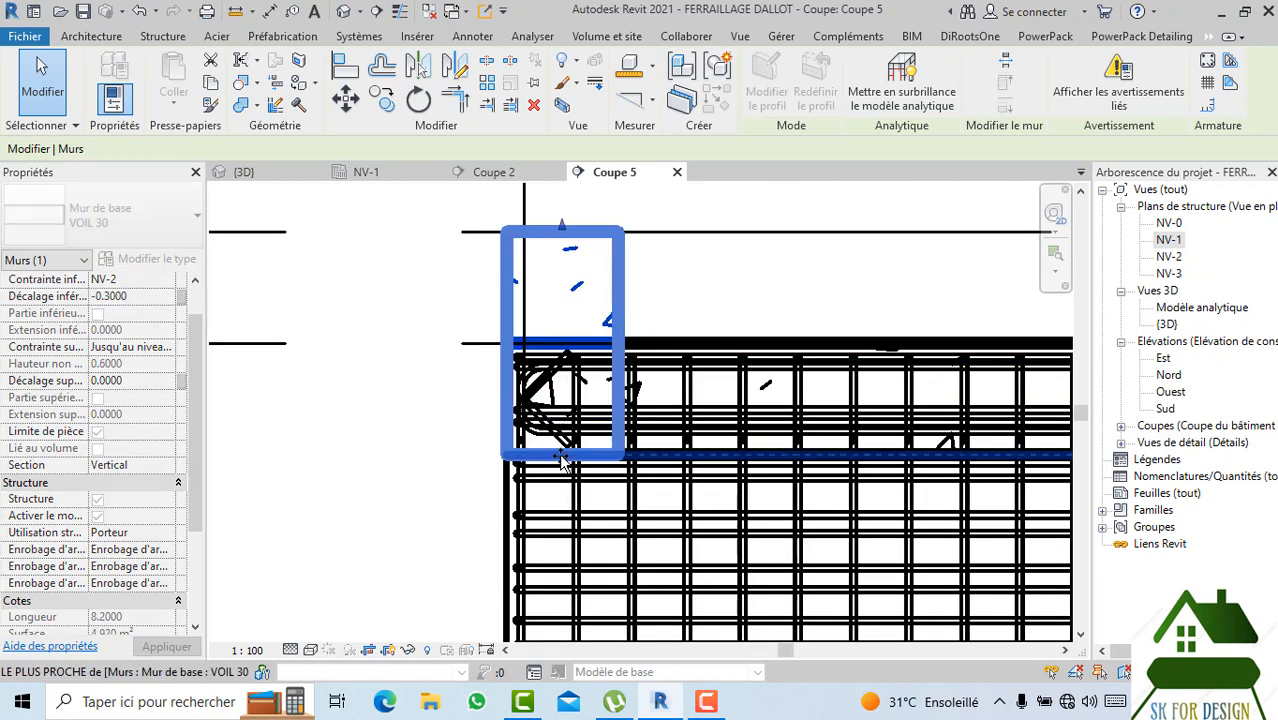
click(455, 436)
scroll(455, 436, down, 4)
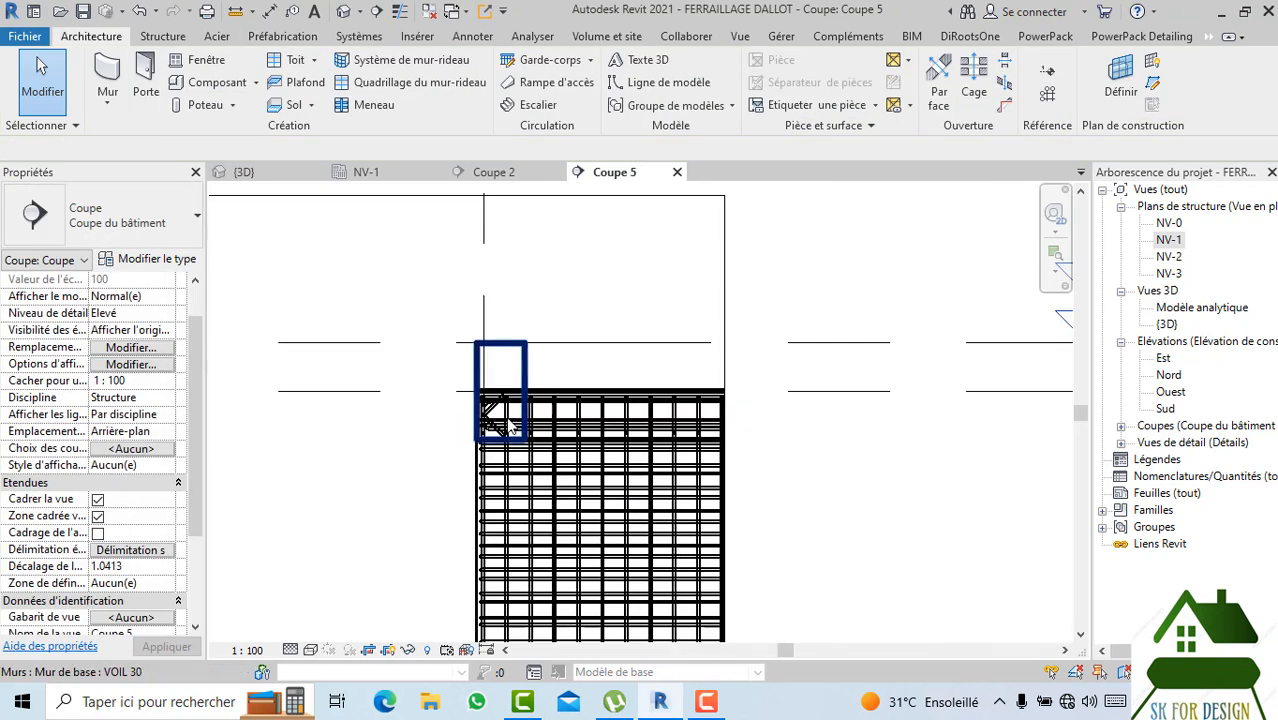
scroll(510, 422, up, 5)
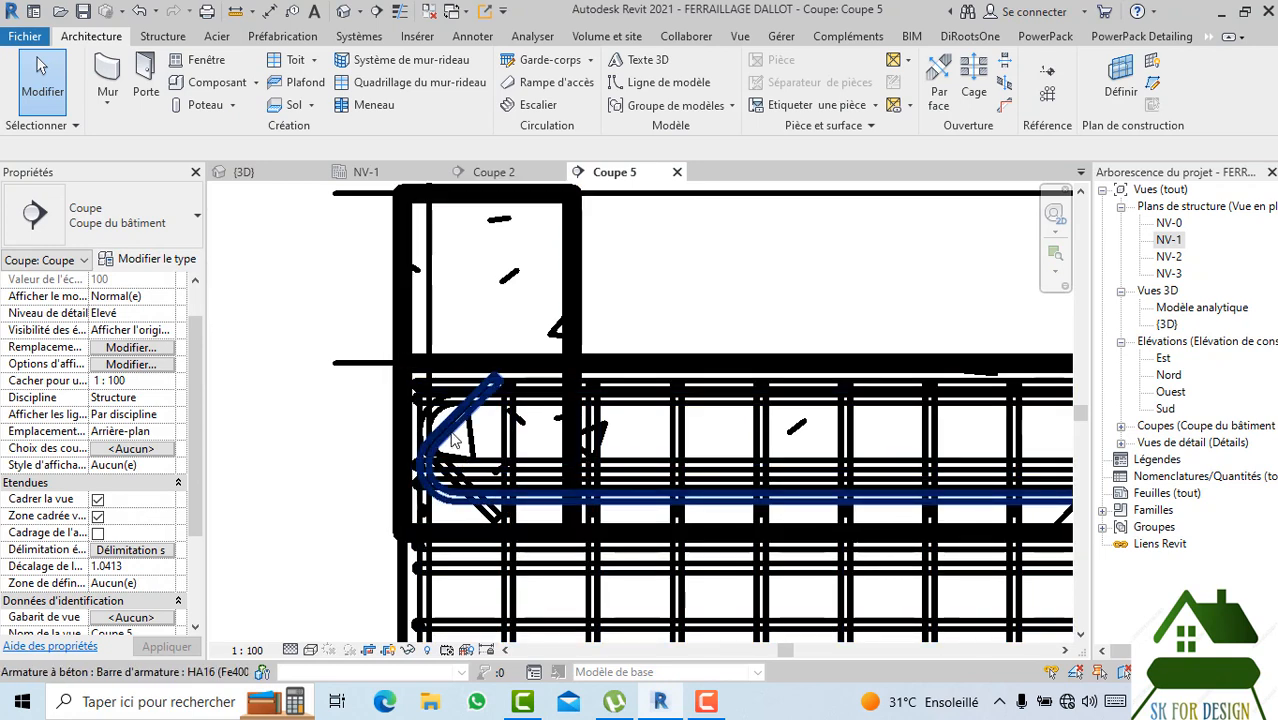
scroll(498, 427, down, 3)
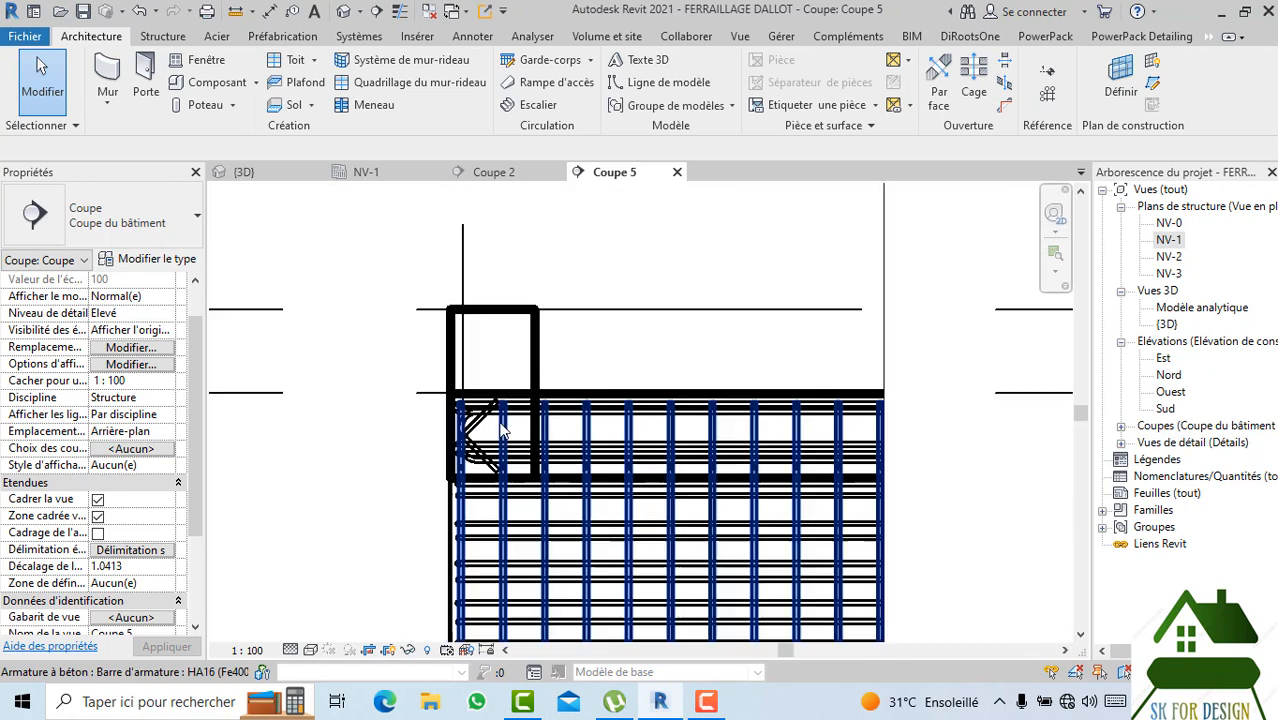
click(522, 362)
scroll(528, 365, down, 3)
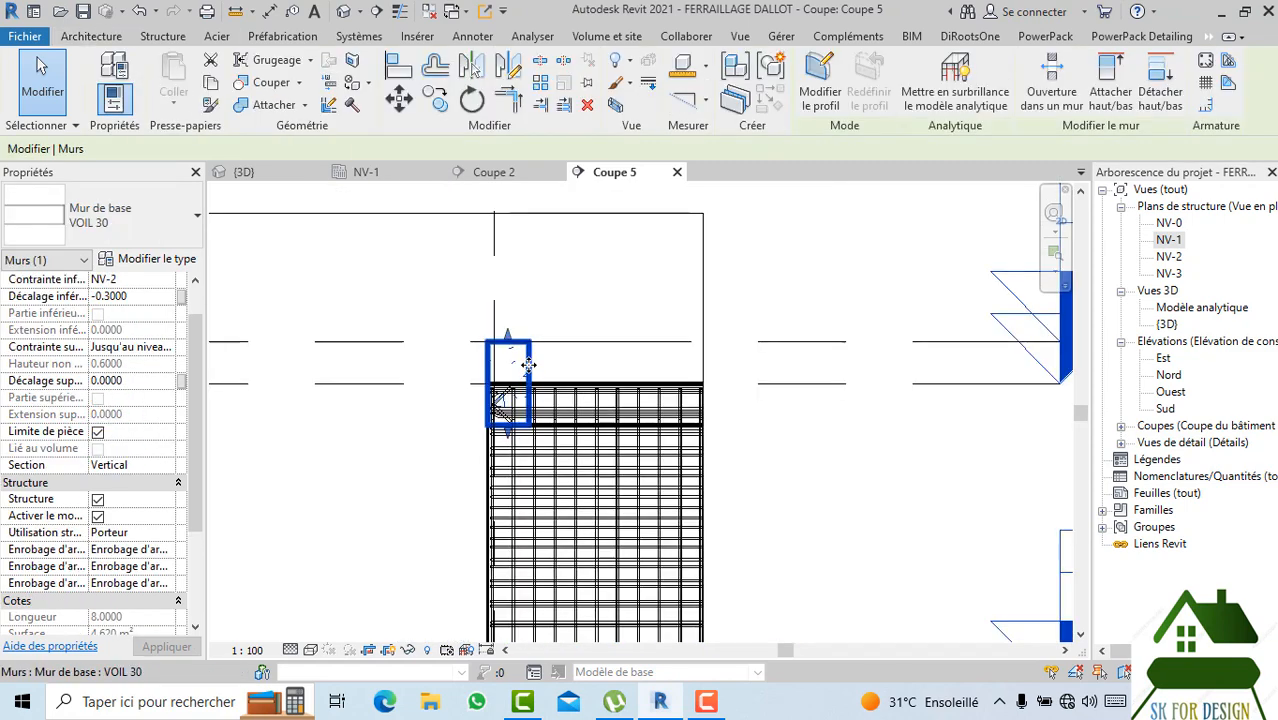
Raise the top of the lower edge beam to the base slab's upper face, giving it a top offset of 0.0000.
scroll(430, 500, up, 5)
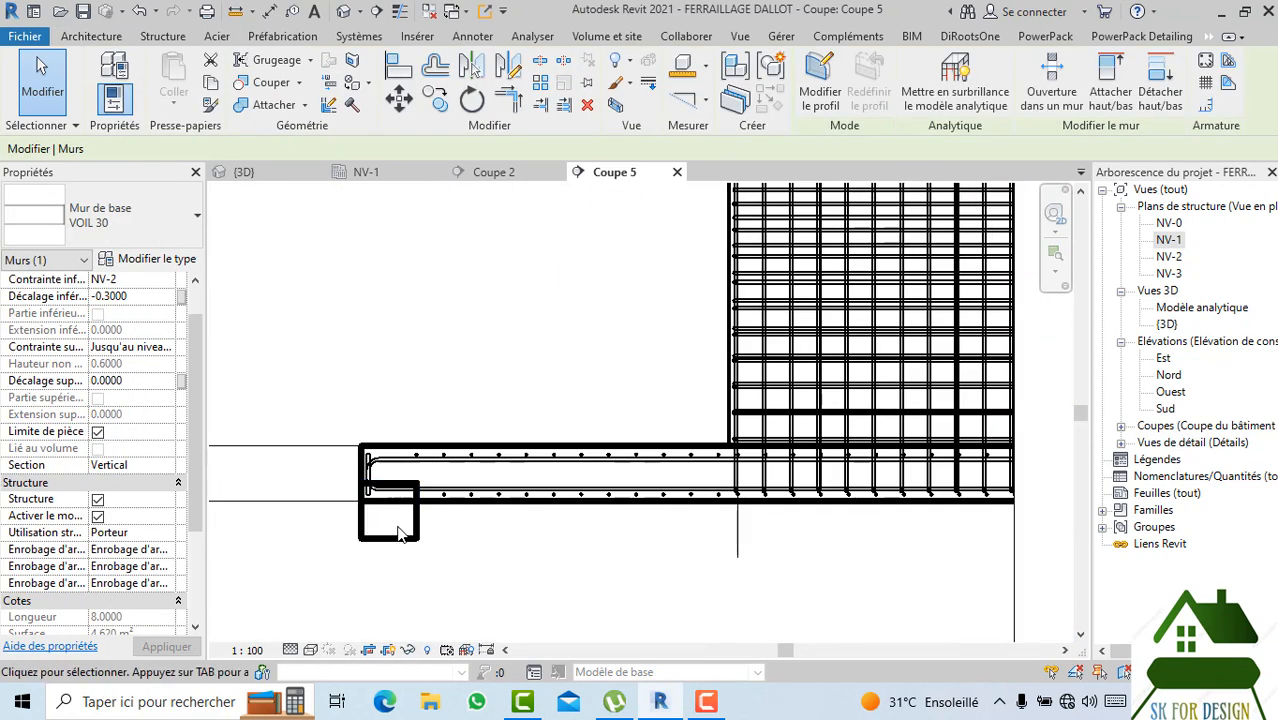
click(398, 533)
scroll(395, 505, up, 3)
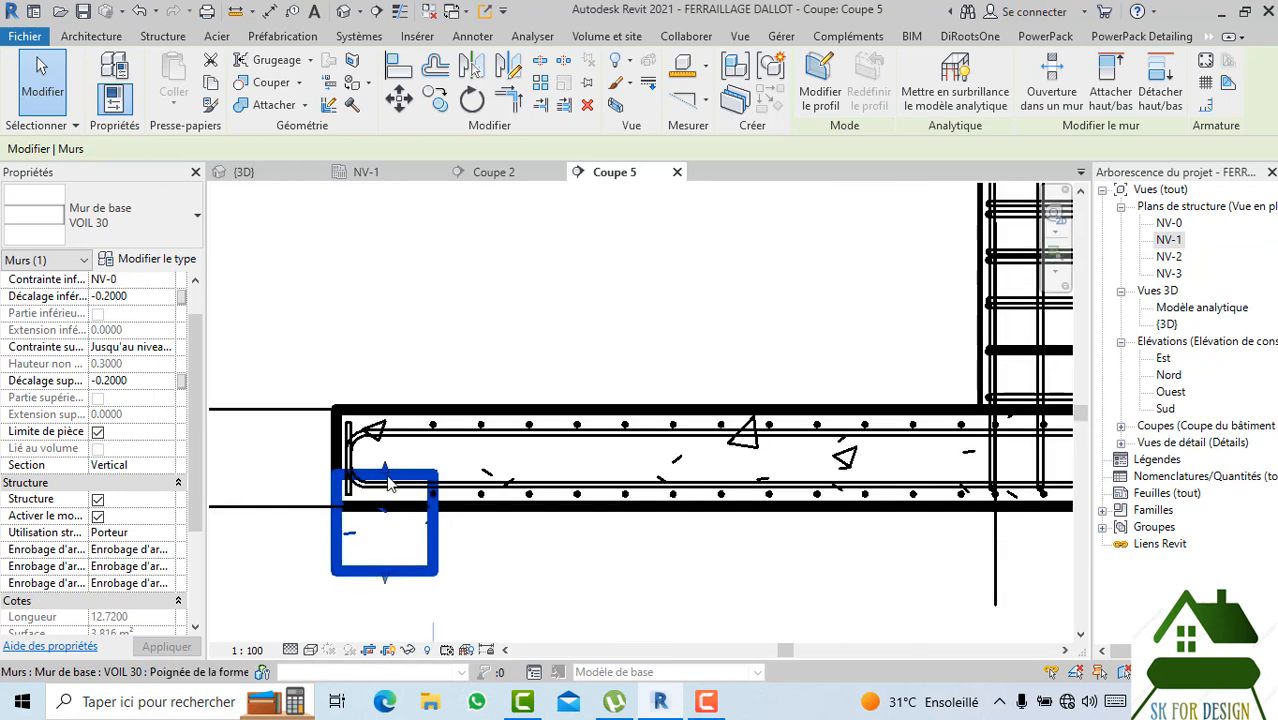
drag(390, 482, 385, 408)
click(481, 571)
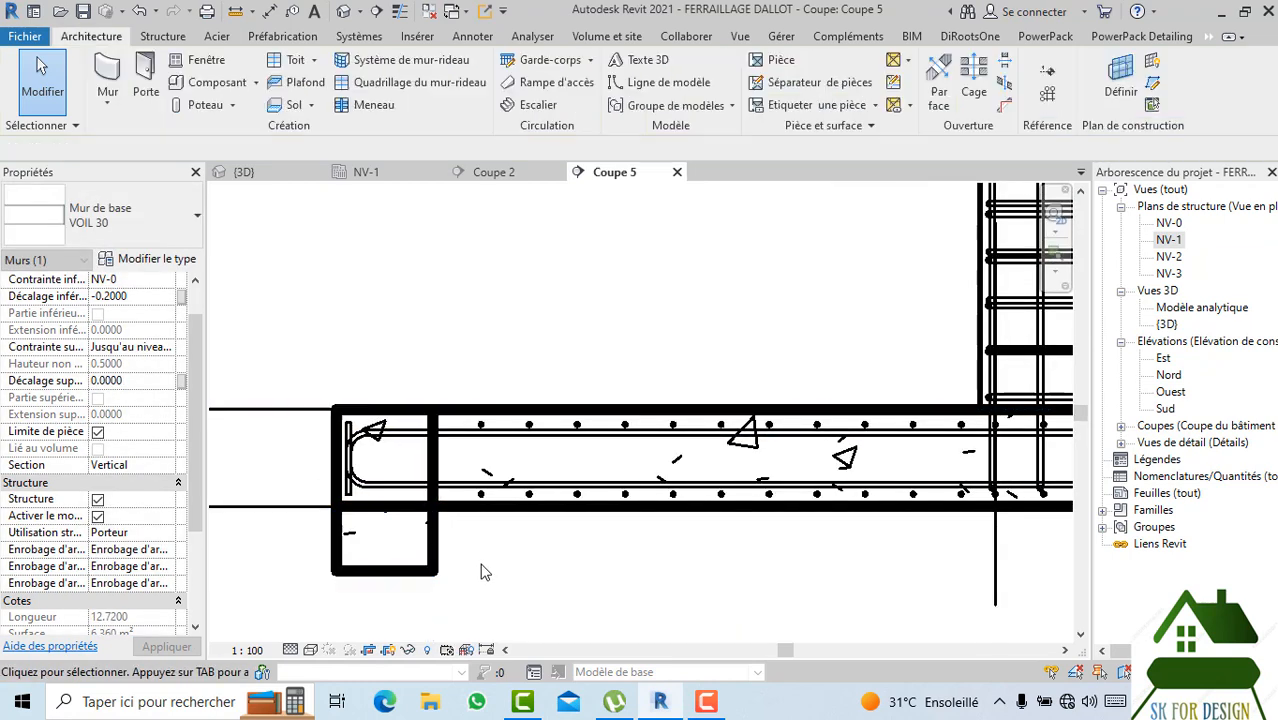
Stretch the bottom of the lower edge beam downward below the base slab to a base offset of about -0.55.
scroll(481, 571, down, 3)
click(440, 548)
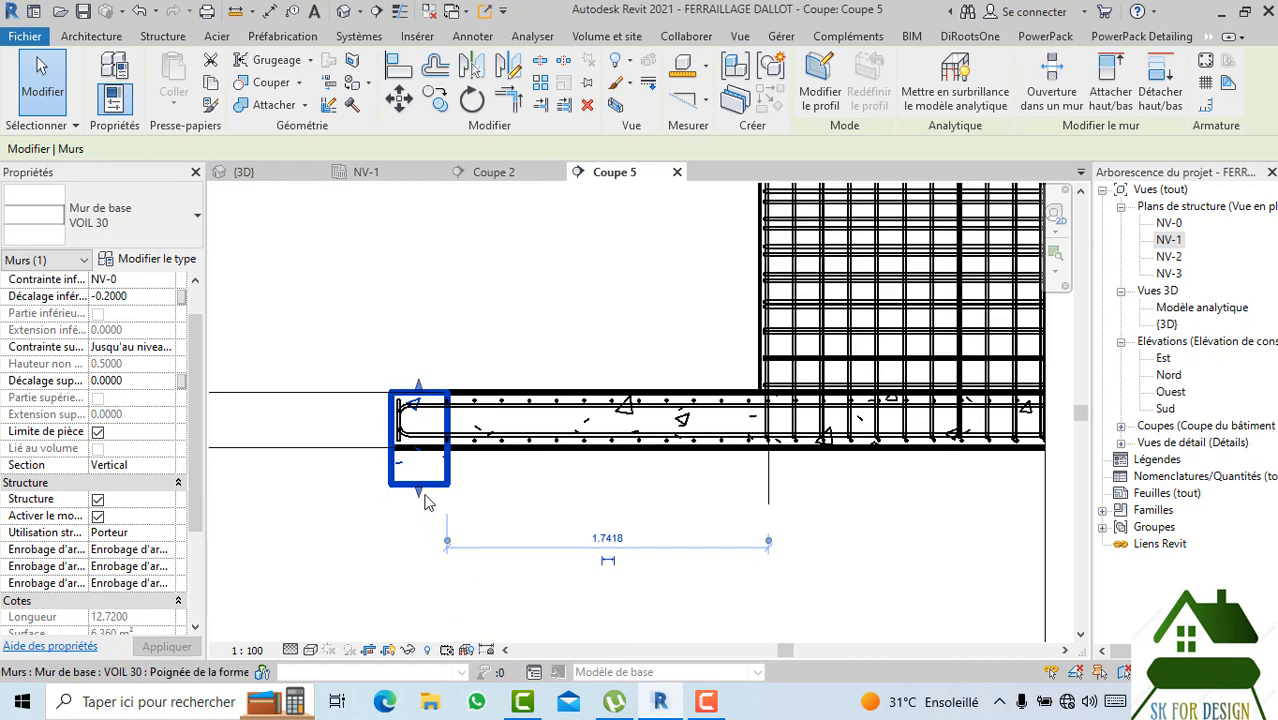
drag(425, 502, 418, 555)
click(550, 548)
scroll(540, 551, down, 4)
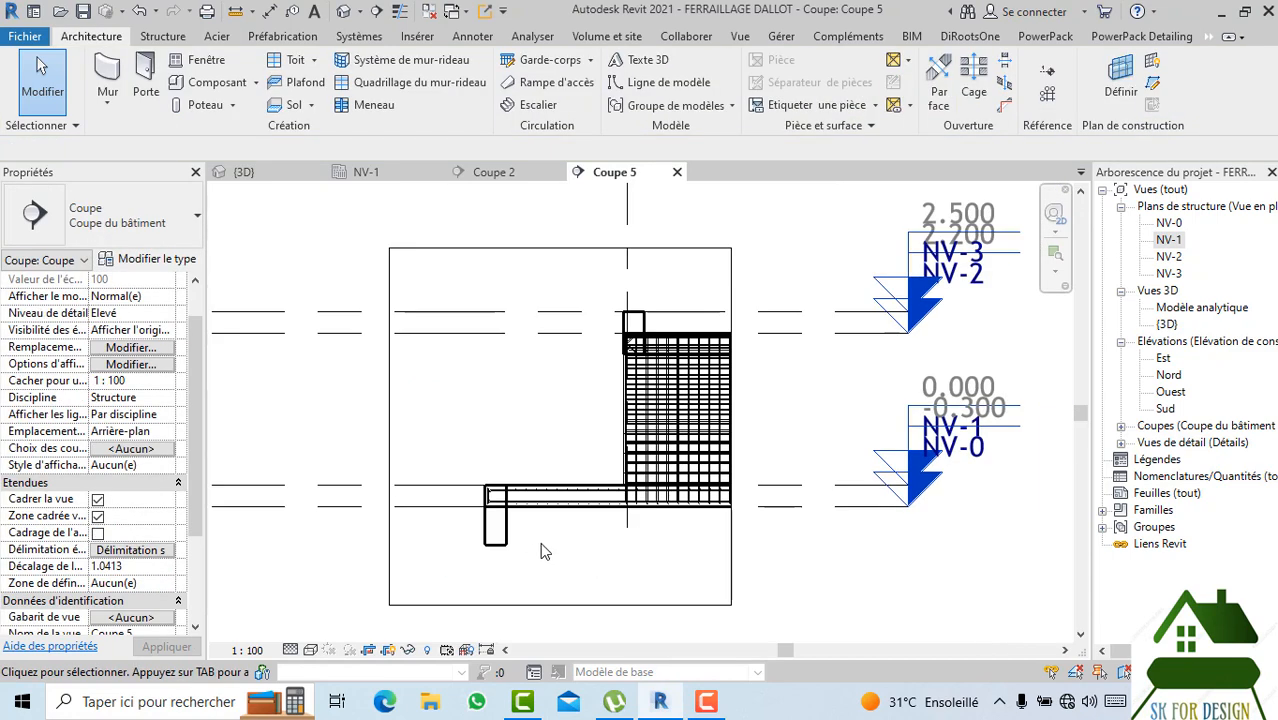
Check the level constraints and offsets of the upper and lower edge beams in Coupe 5.
scroll(645, 320, up, 1)
click(645, 320)
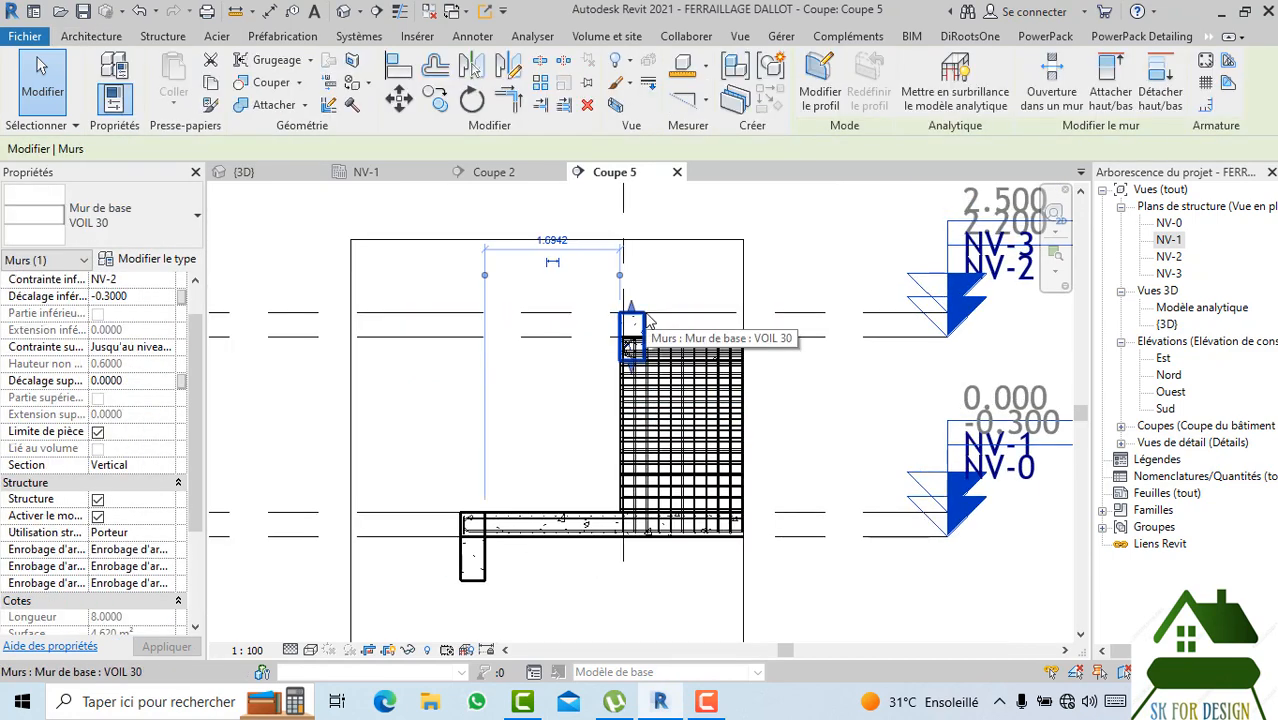
click(650, 286)
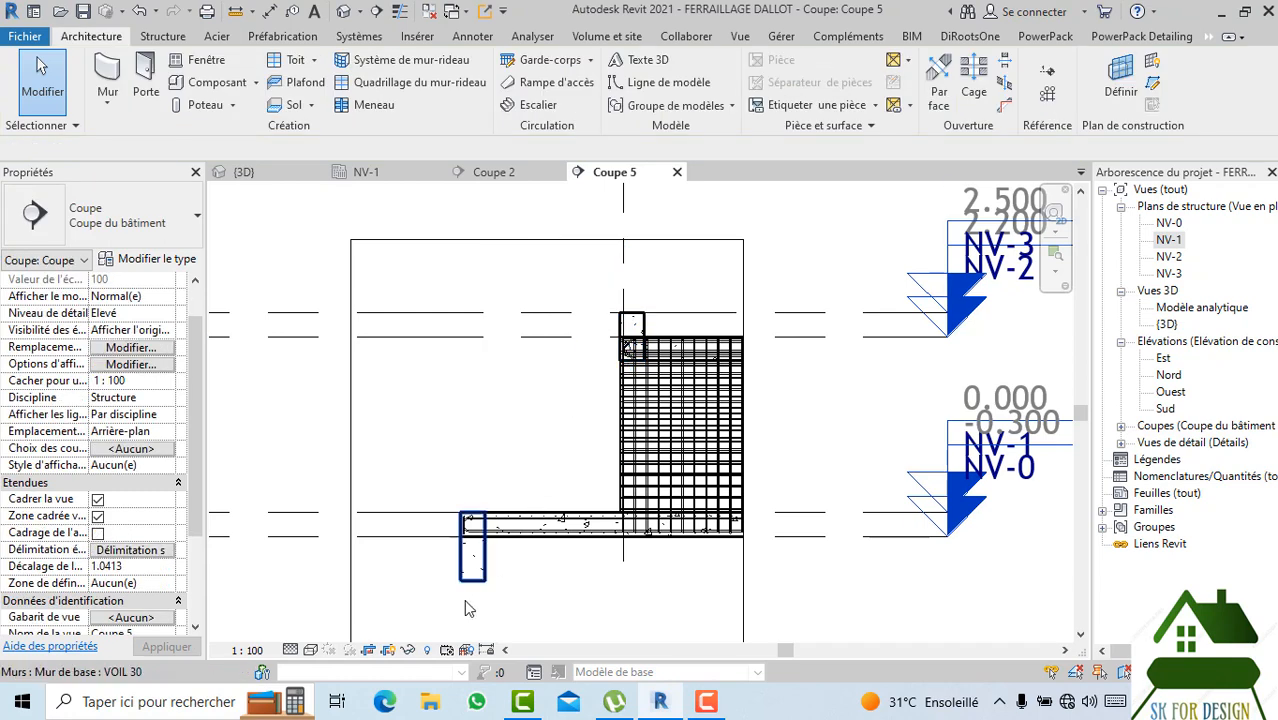
scroll(464, 600, up, 1)
click(472, 574)
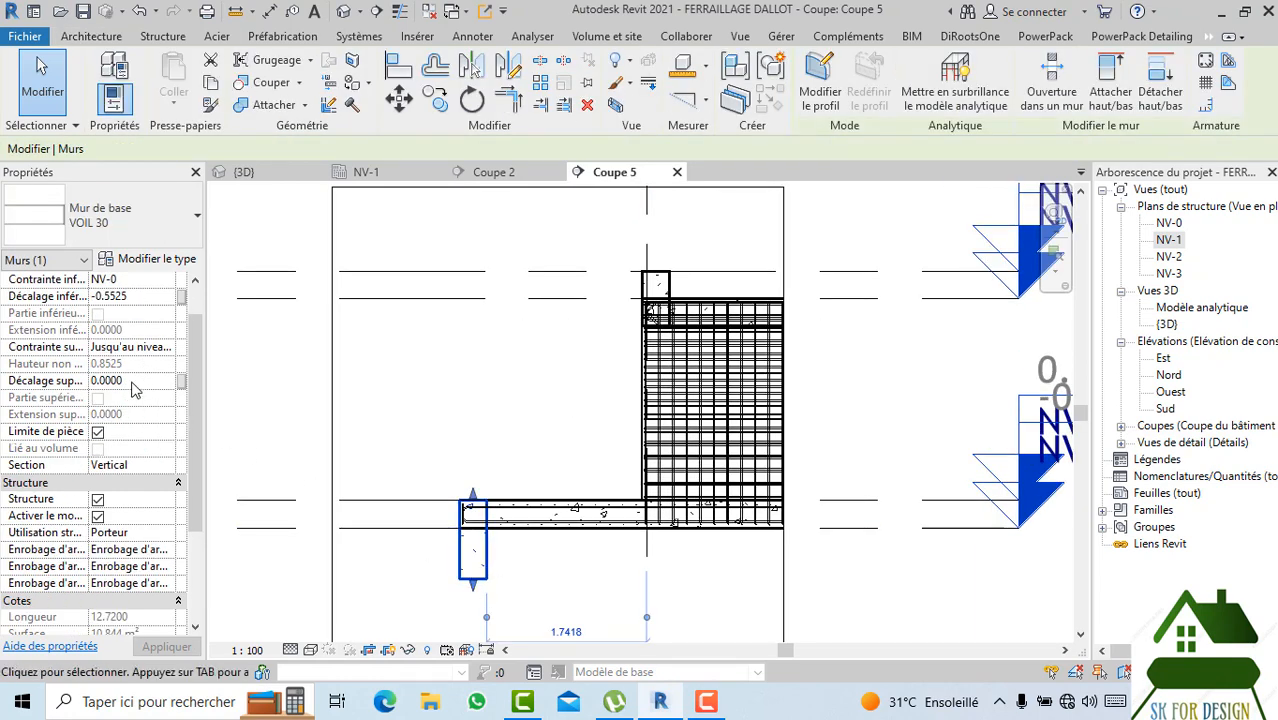
scroll(135, 390, up, 2)
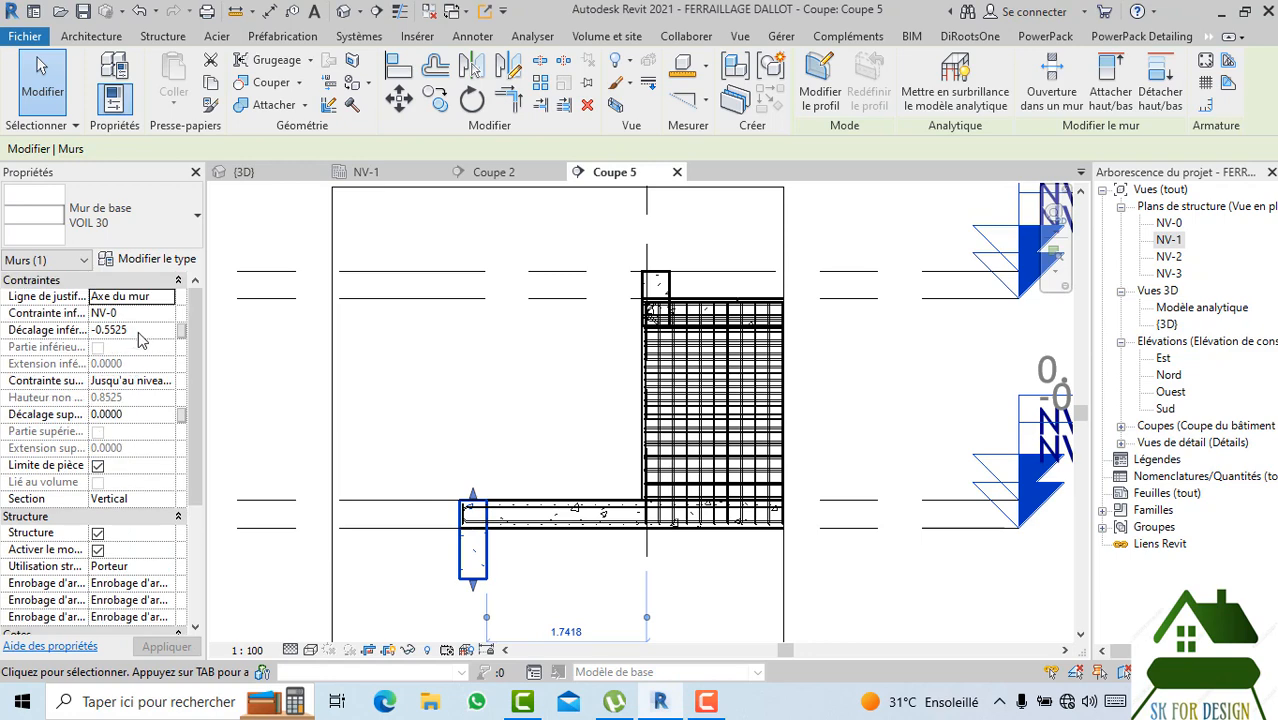
key(Escape)
click(480, 584)
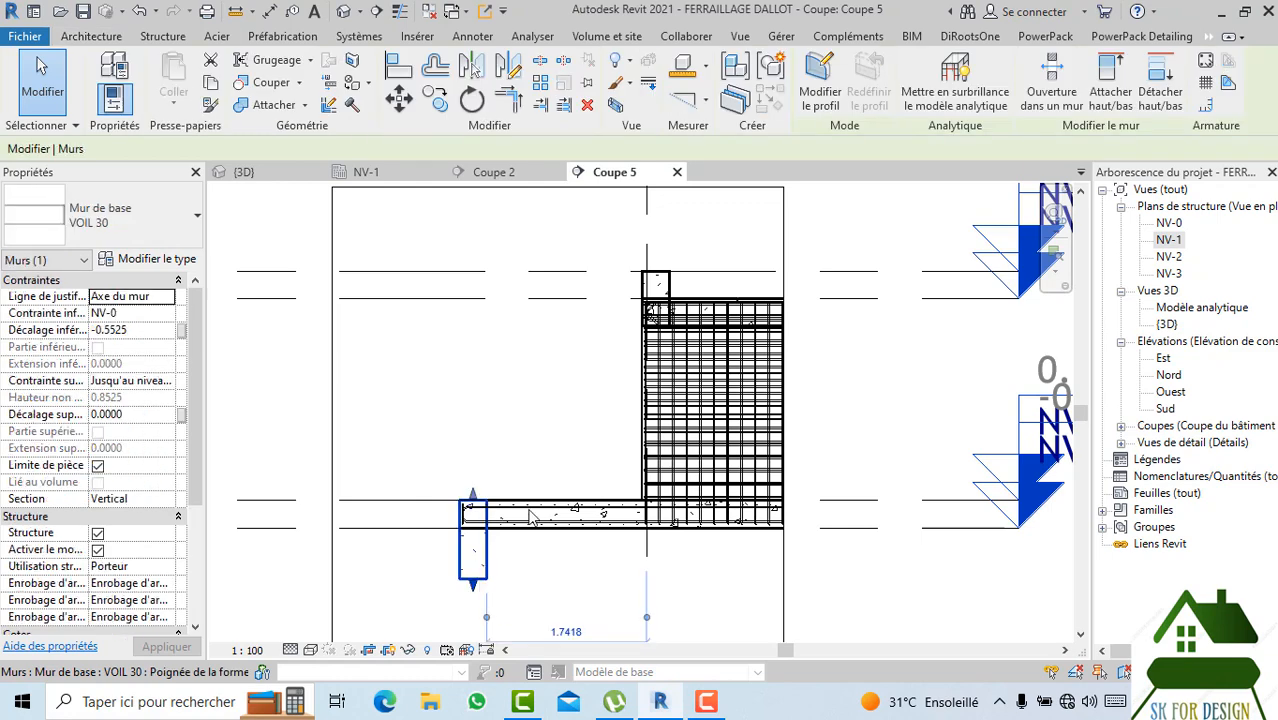
Place an aligned dimension for the lower beam's projection, from the base slab's underside to the beam's bottom face.
click(472, 36)
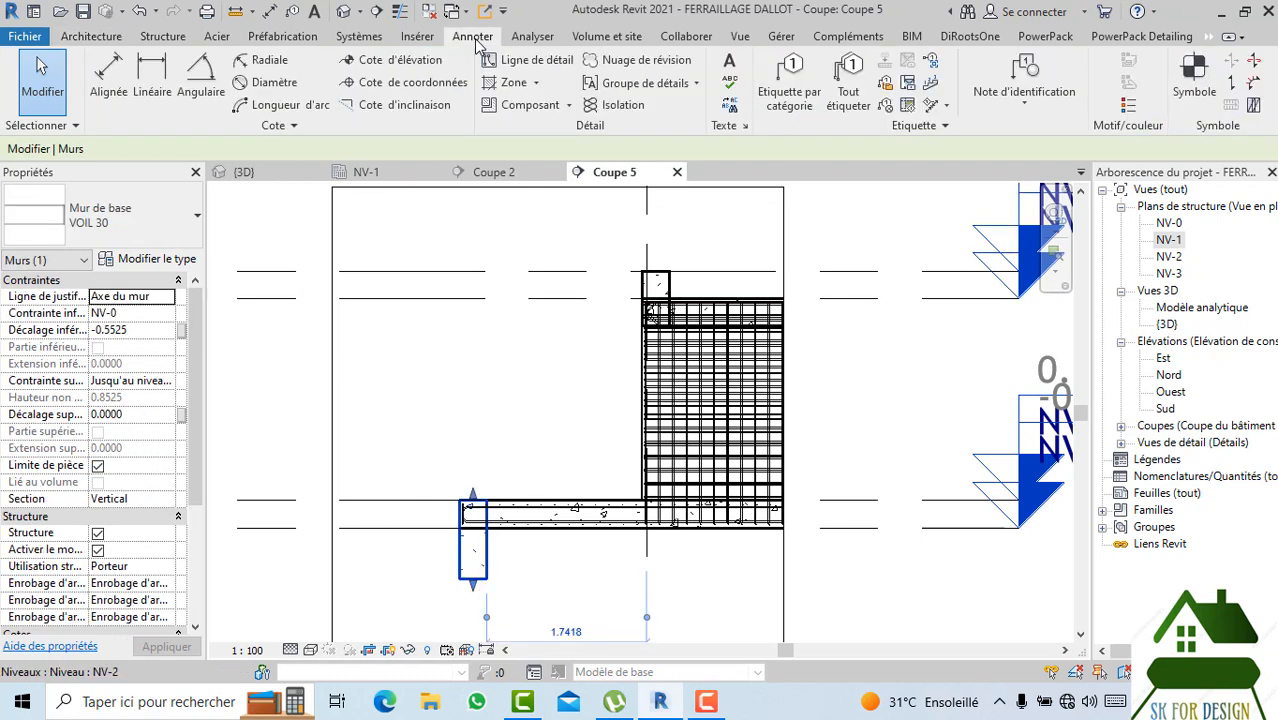
click(109, 80)
scroll(491, 560, up, 1)
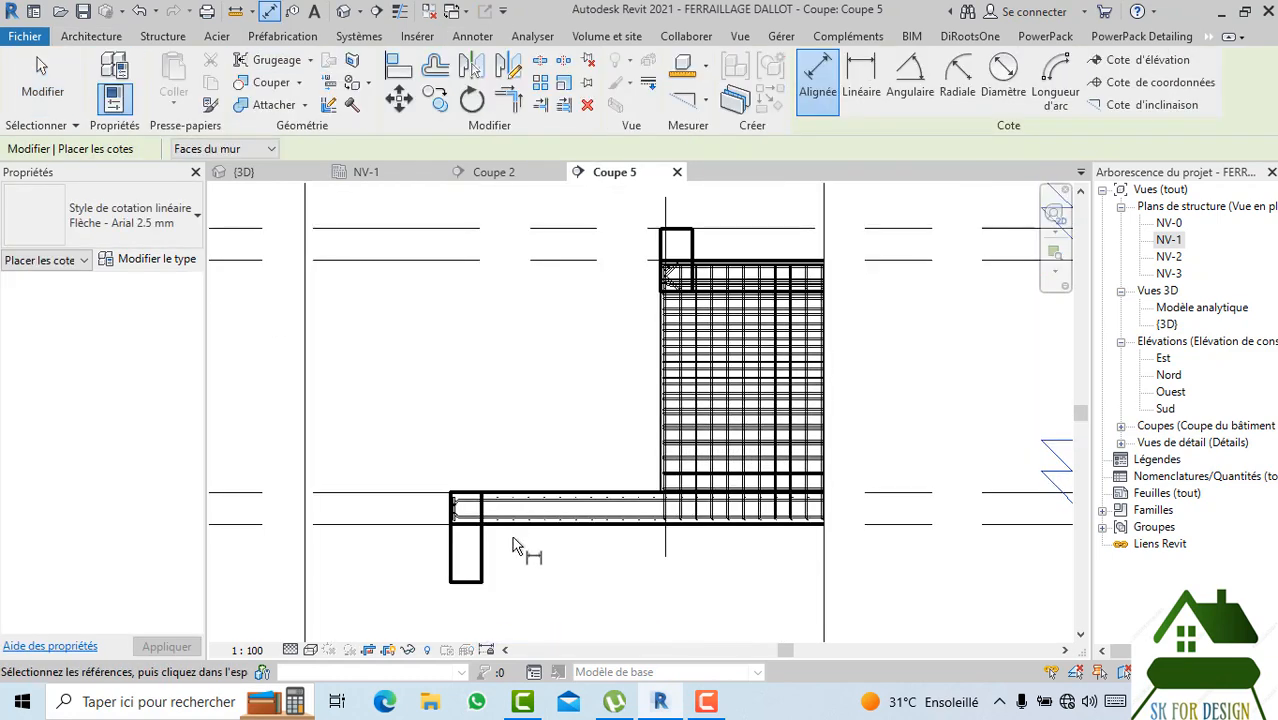
click(472, 588)
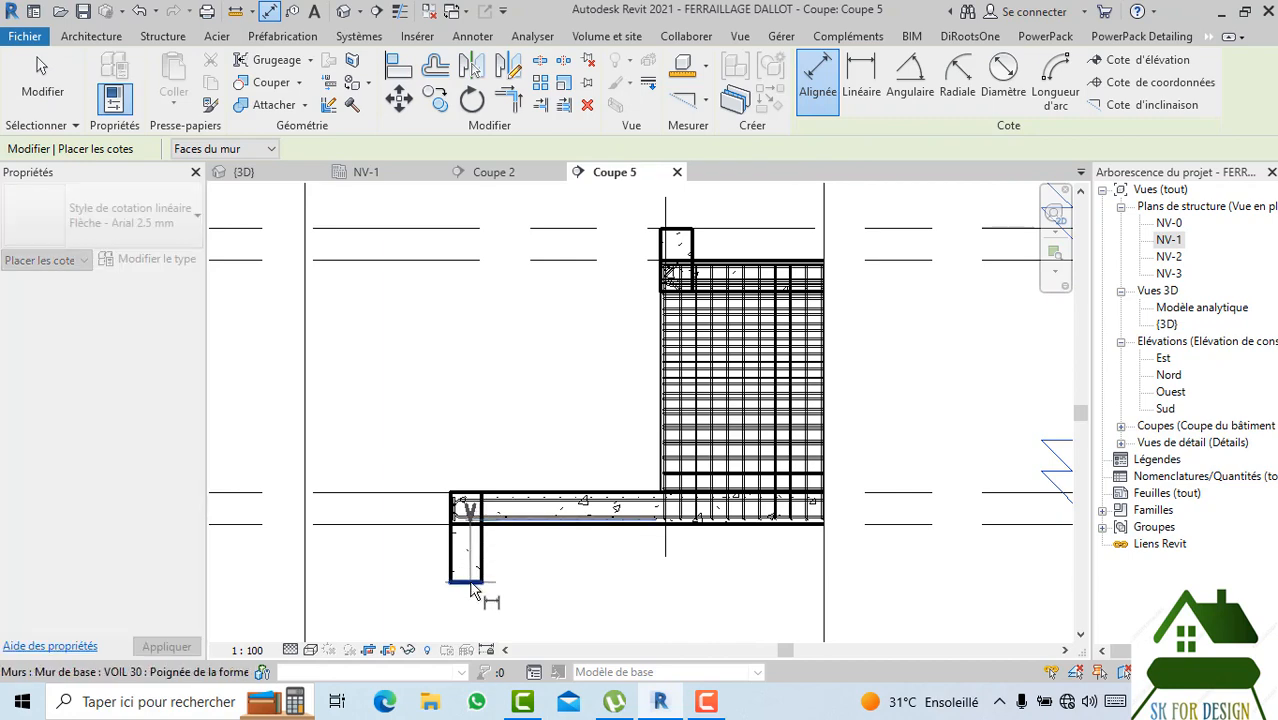
click(485, 590)
scroll(519, 582, up, 1)
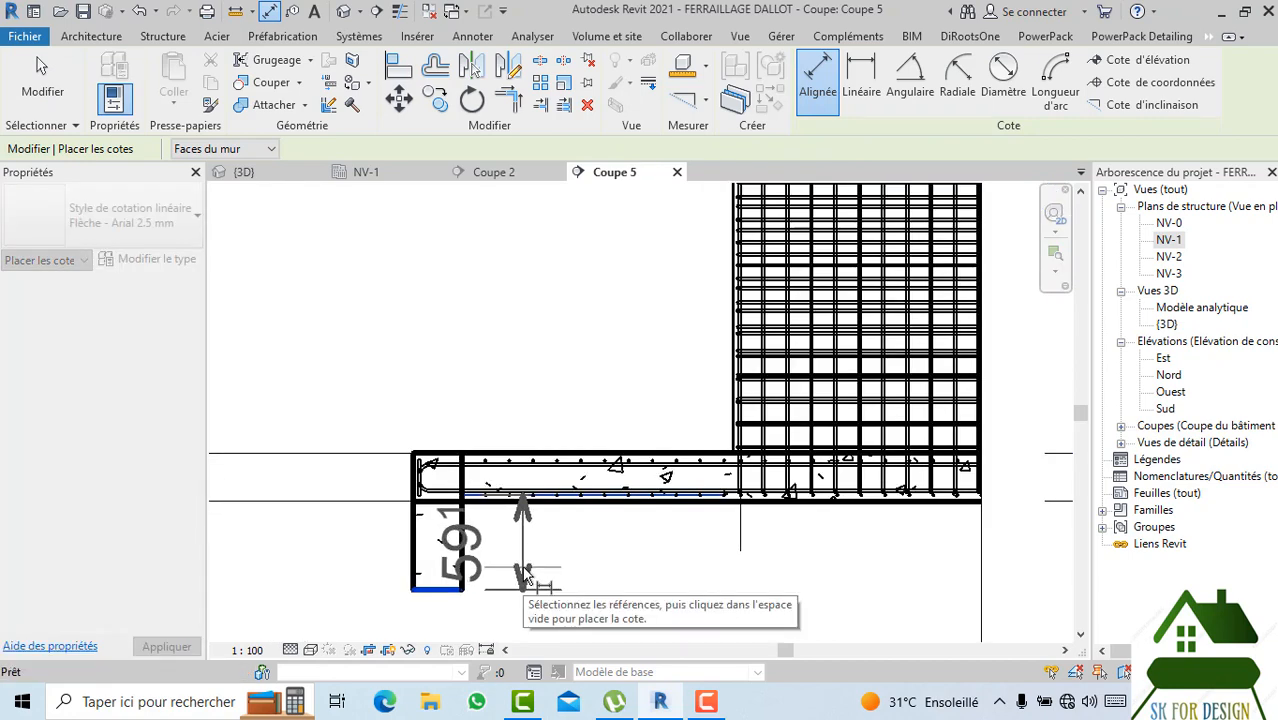
key(Escape)
click(503, 530)
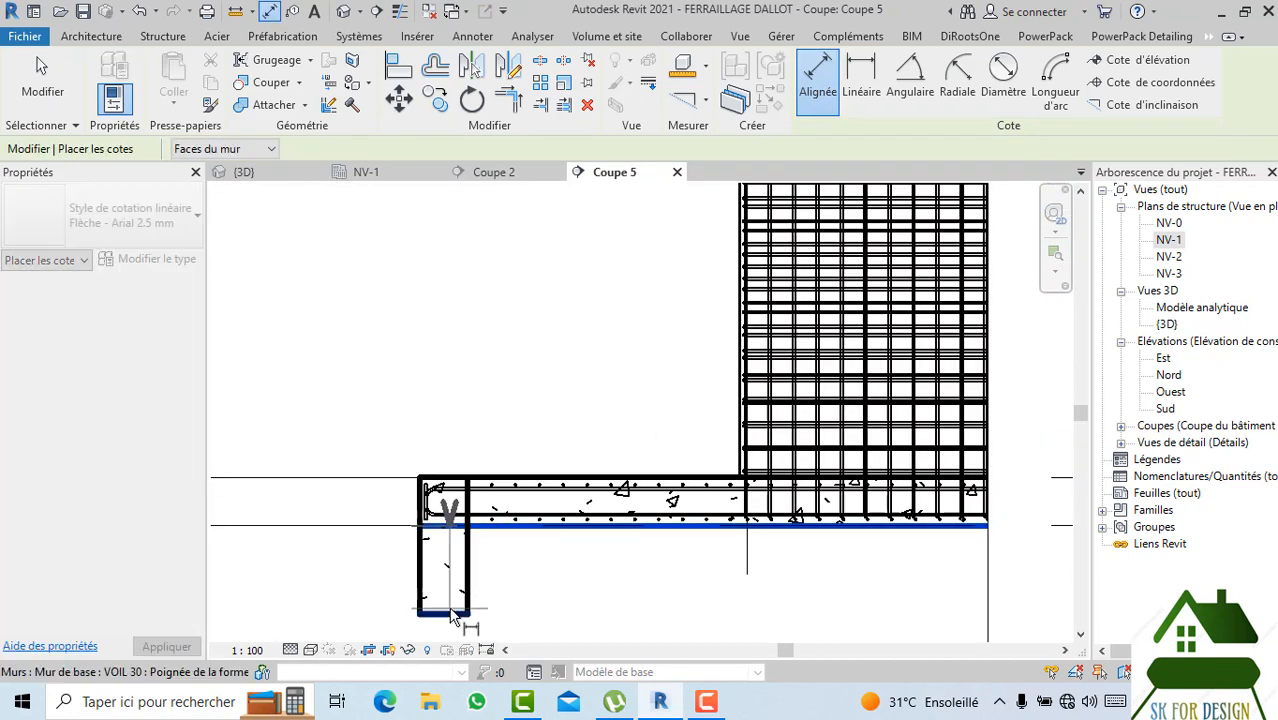
click(456, 611)
click(552, 580)
scroll(540, 585, down, 1)
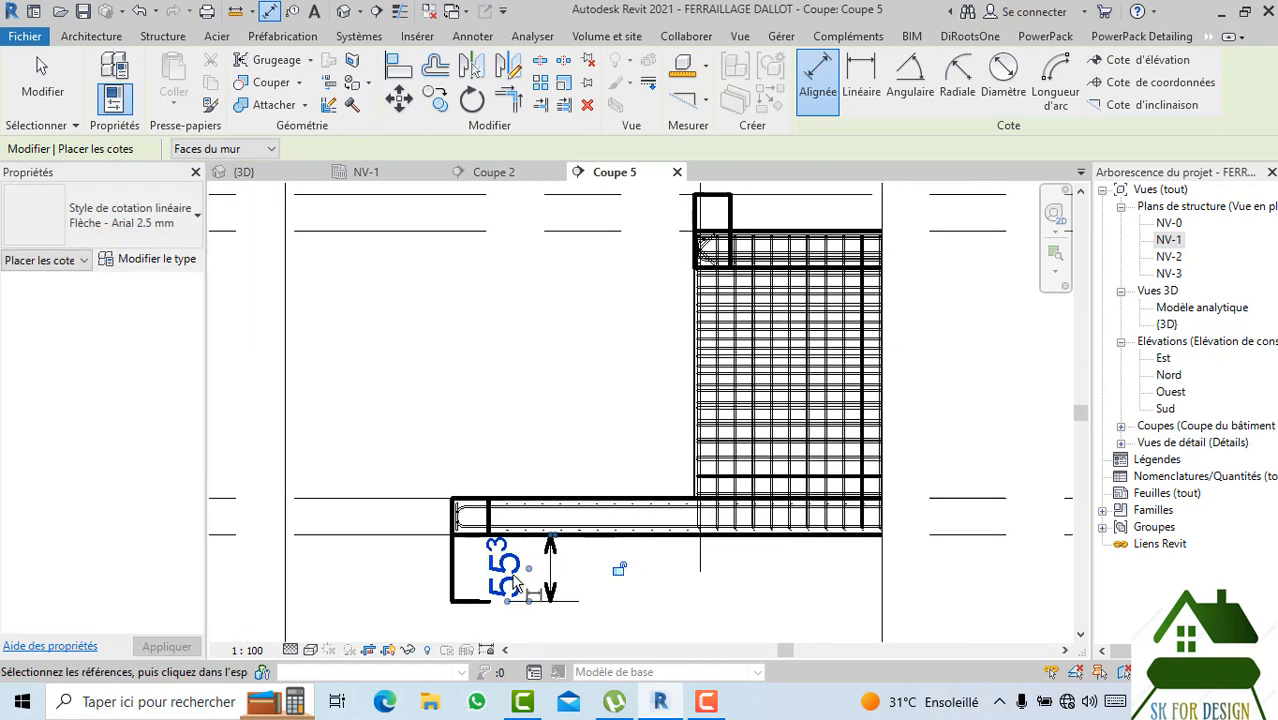
key(Escape)
key(Escape)
Delete the aligned dimension beside the lower edge beam.
click(470, 612)
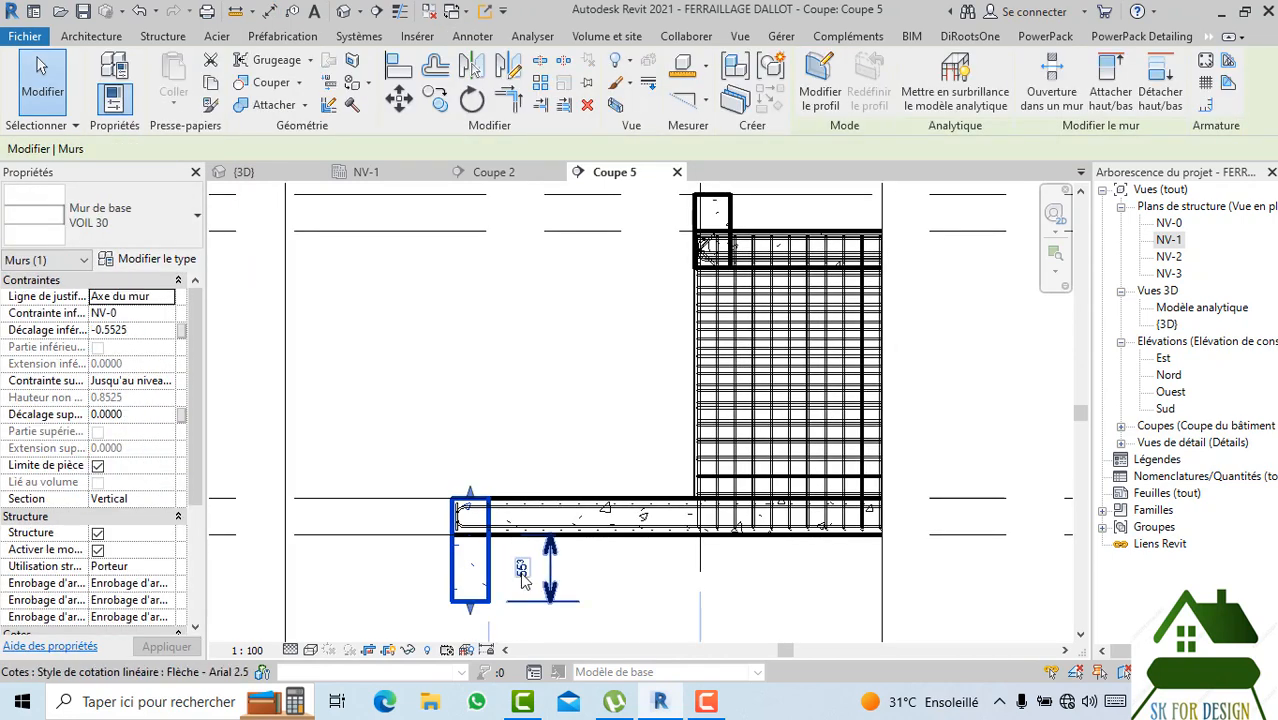
click(528, 580)
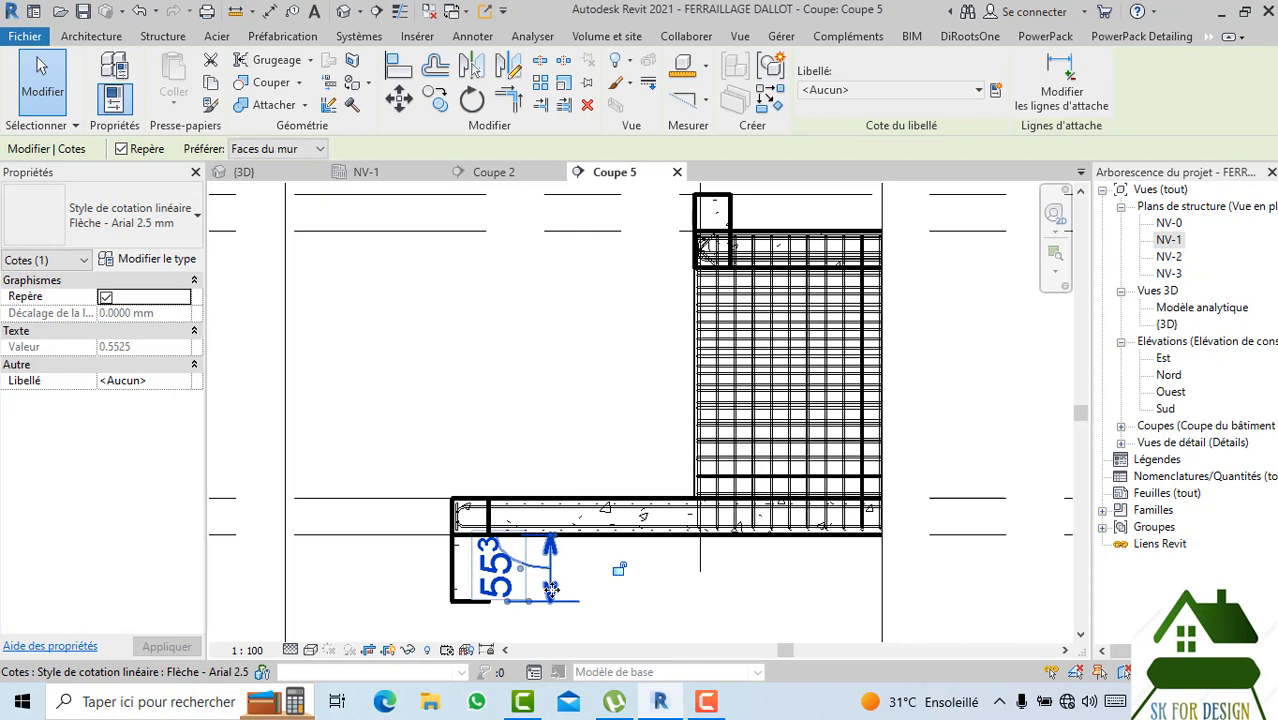
key(Delete)
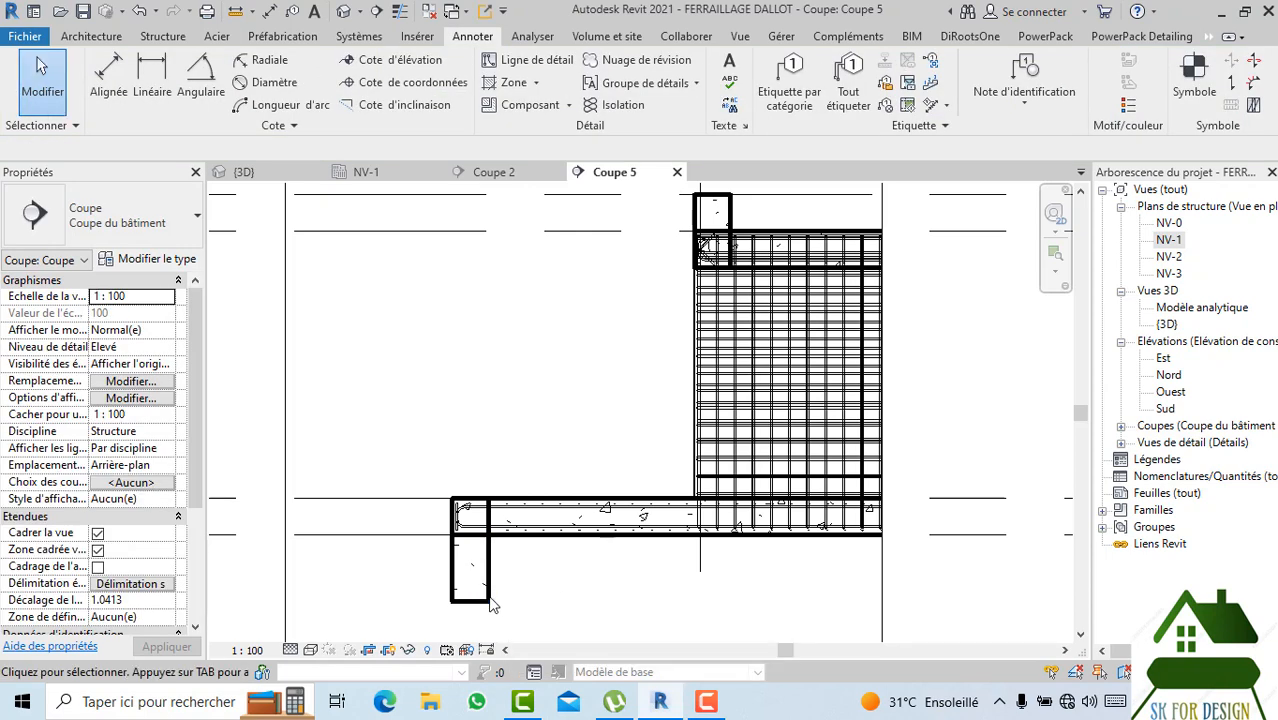
Add an aligned dimension from the lower edge beam's bottom face up to the base slab's underside.
click(488, 600)
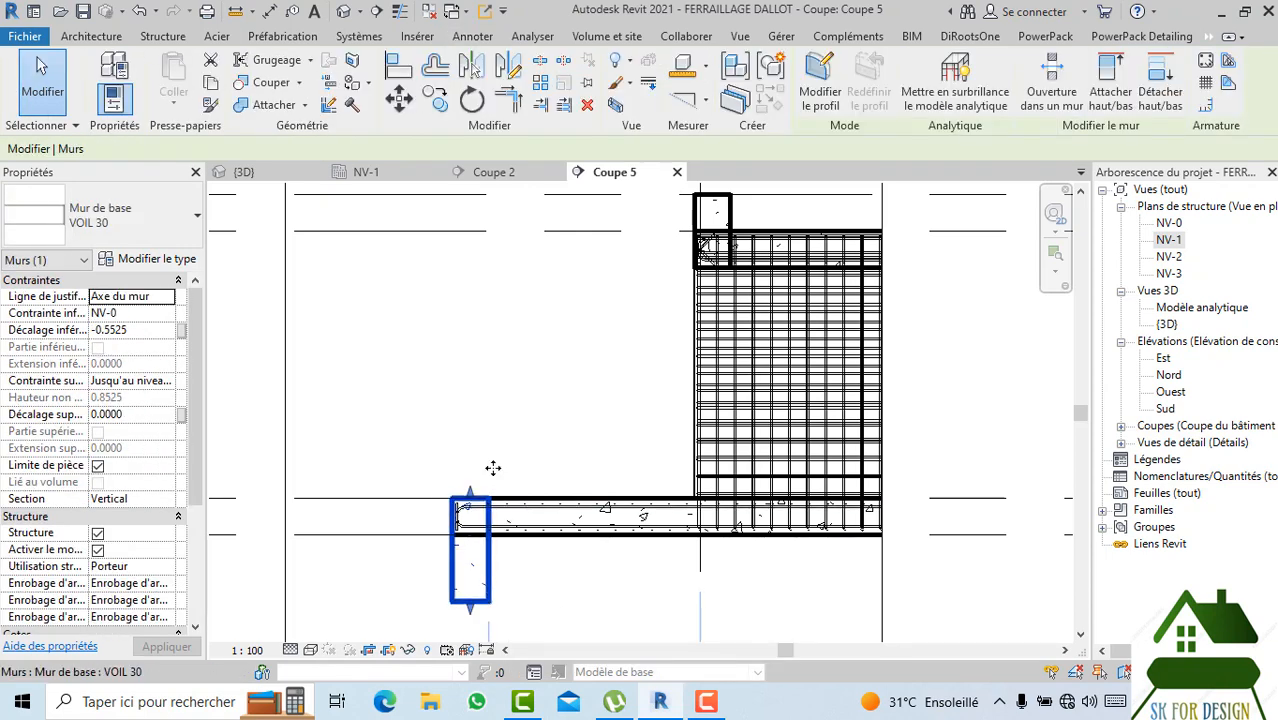
click(472, 36)
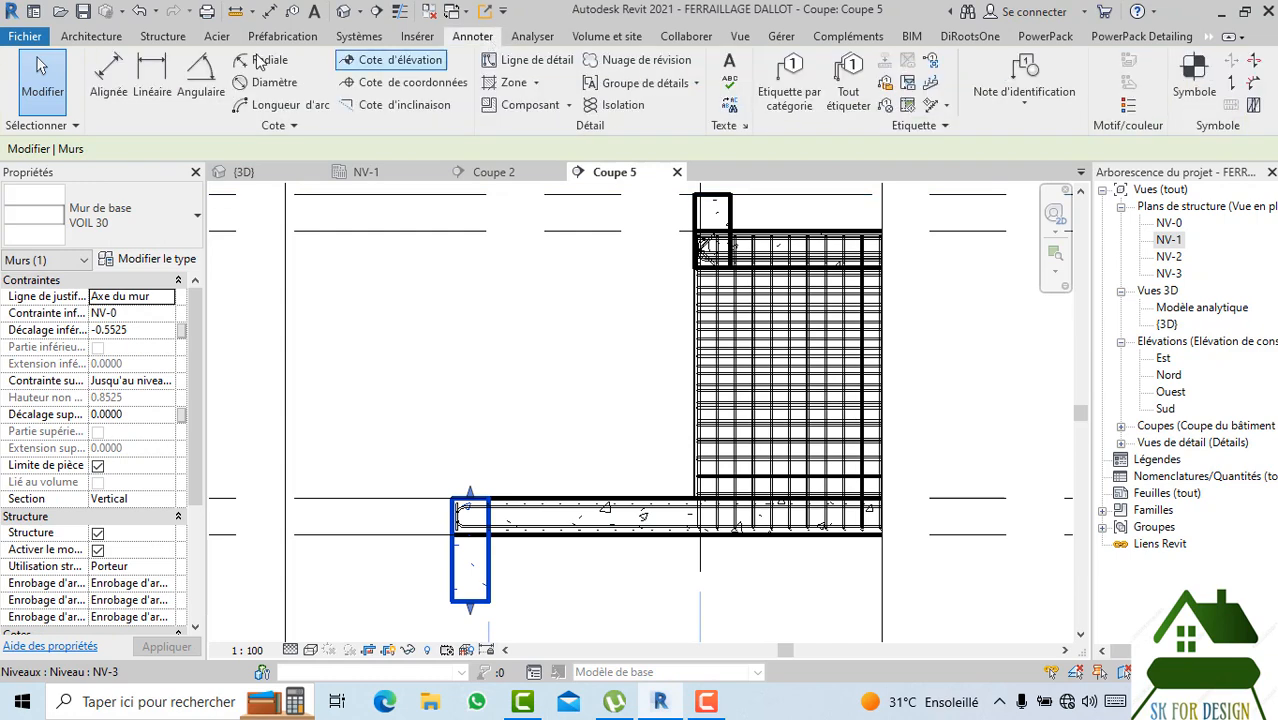
click(108, 82)
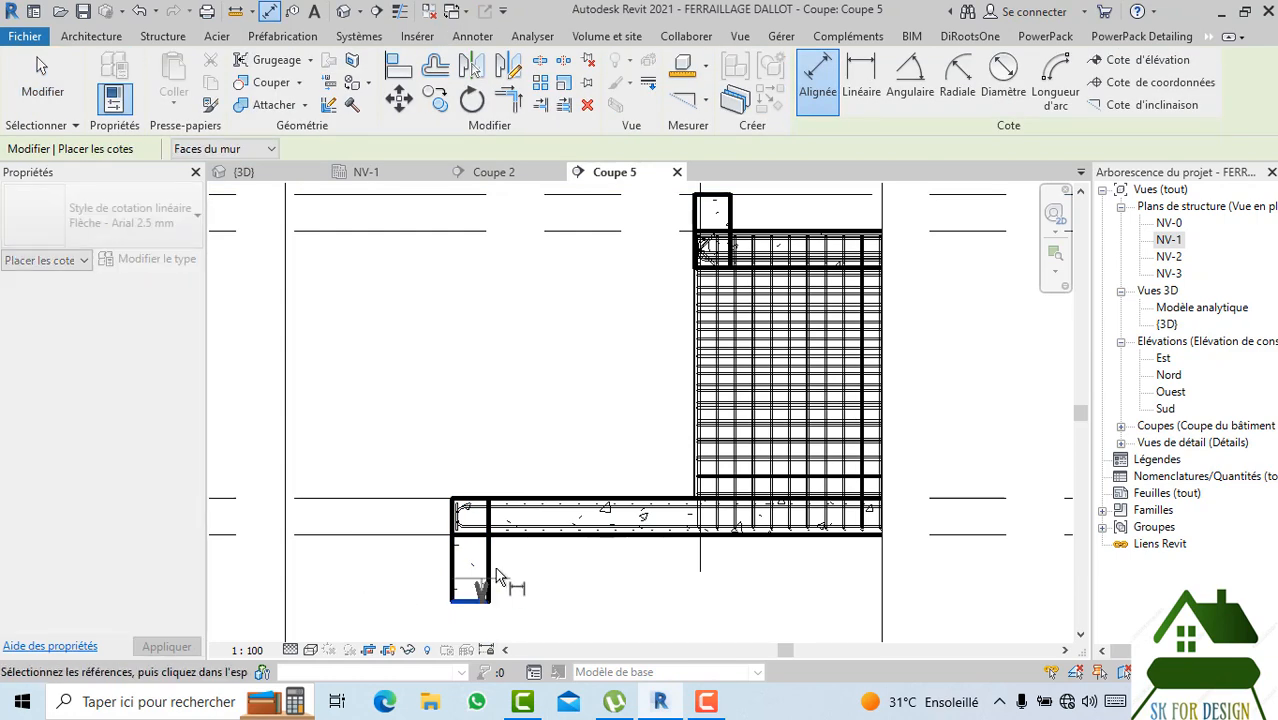
scroll(493, 562, up, 2)
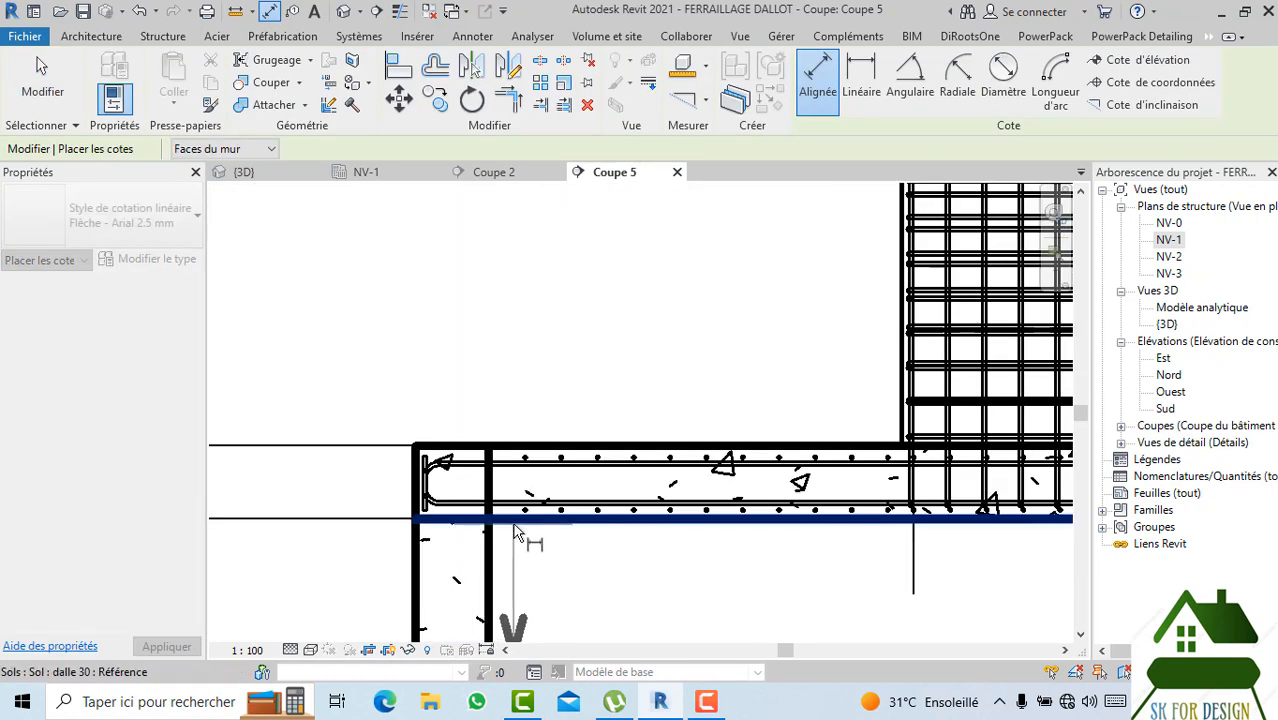
click(518, 533)
click(556, 581)
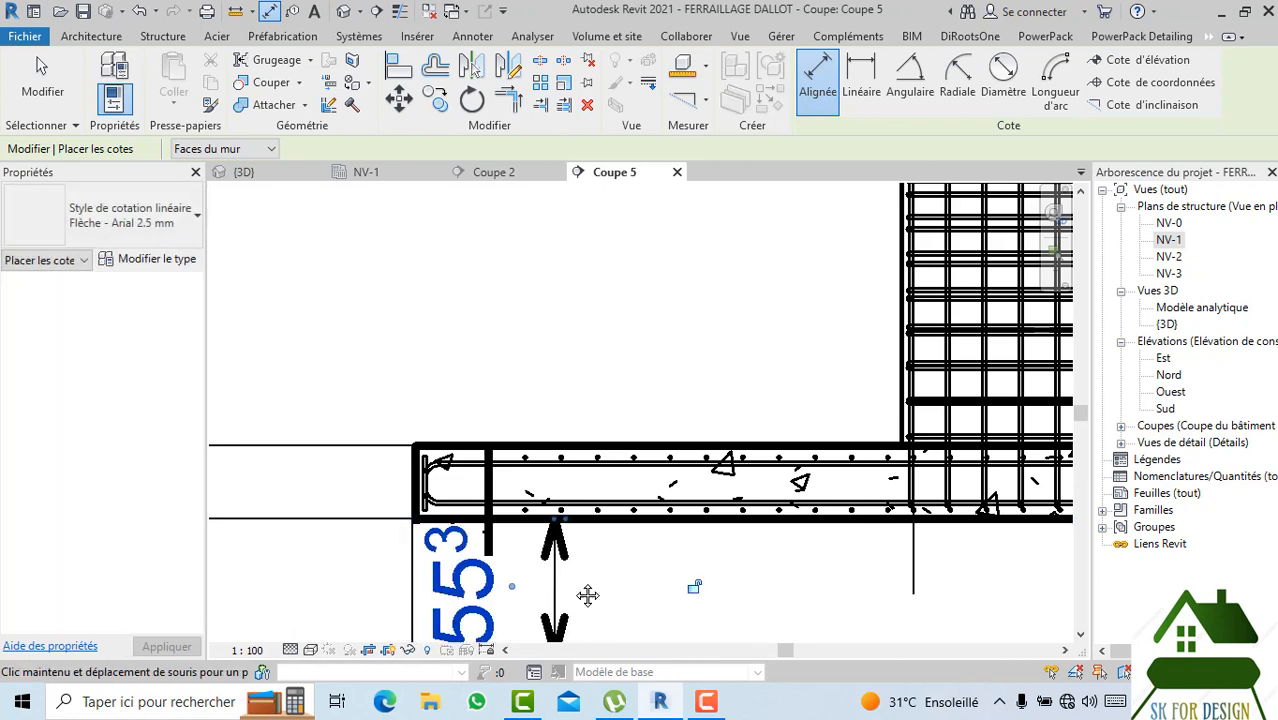
Remove the aligned dimension between the base slab's underside and the lower edge beam's bottom face.
middle_drag(586, 594, 551, 478)
scroll(537, 482, down, 1)
key(Escape)
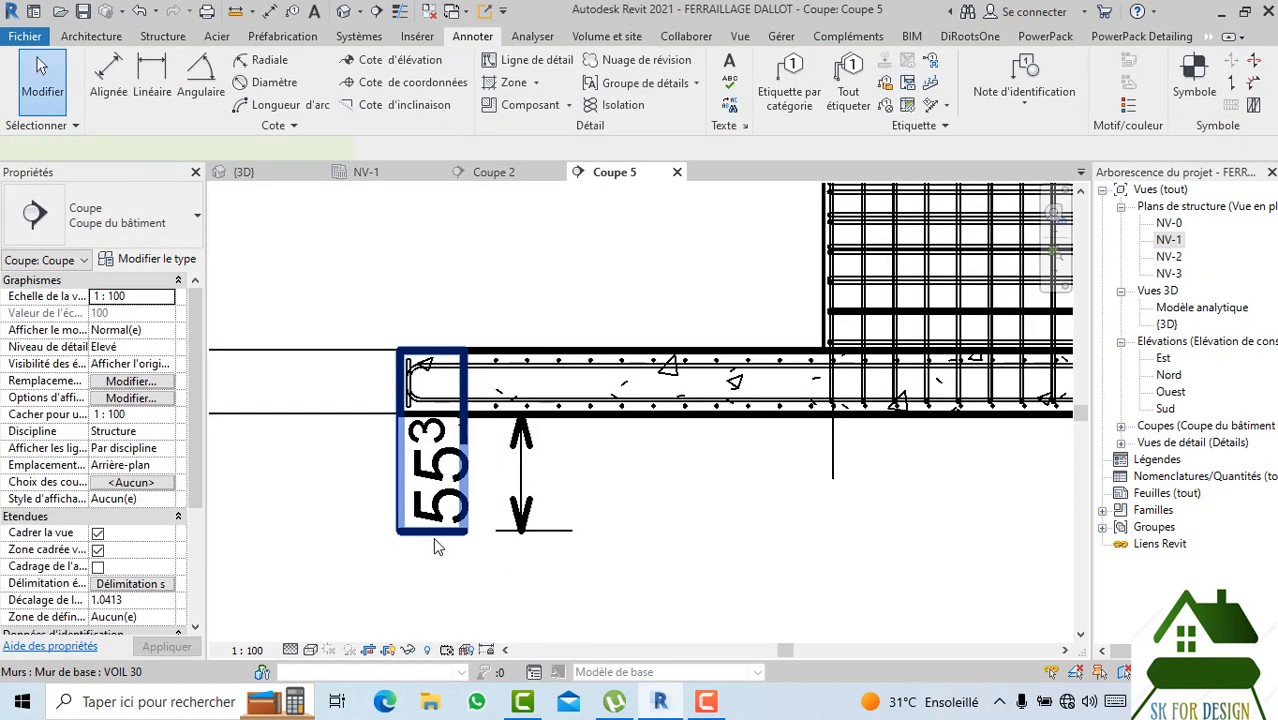
click(434, 540)
scroll(480, 483, up, 2)
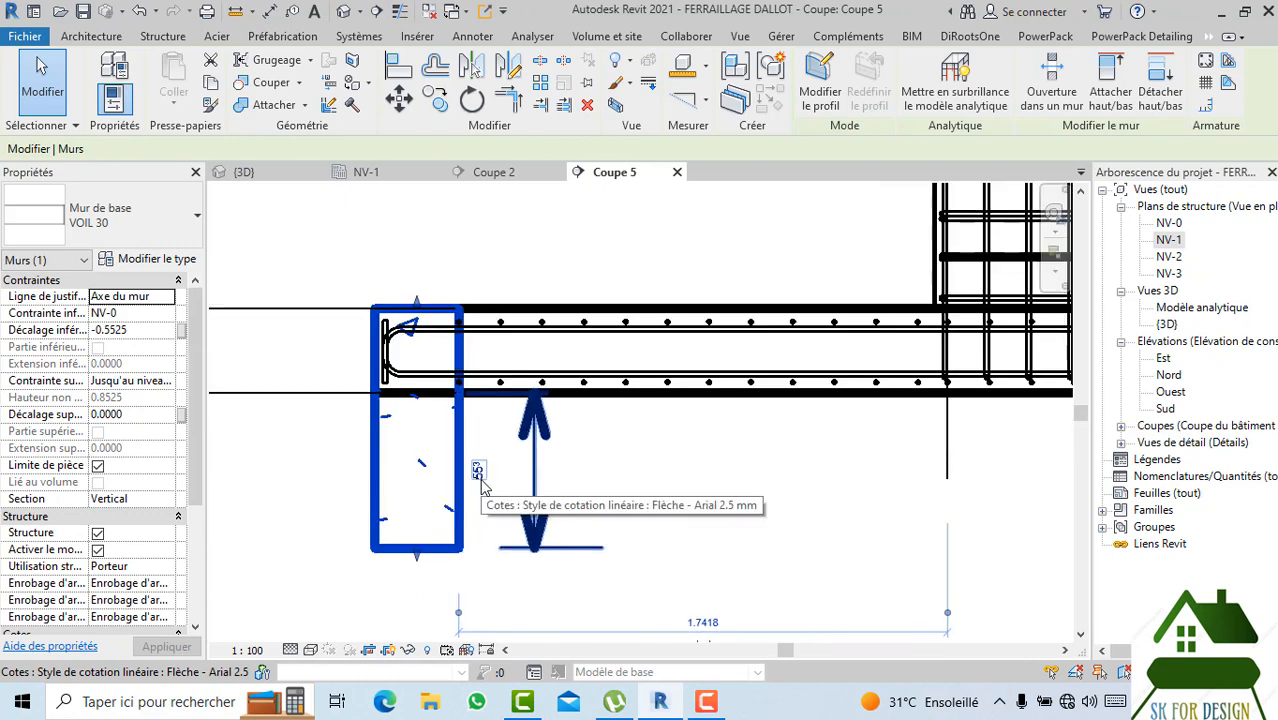
scroll(480, 481, up, 1)
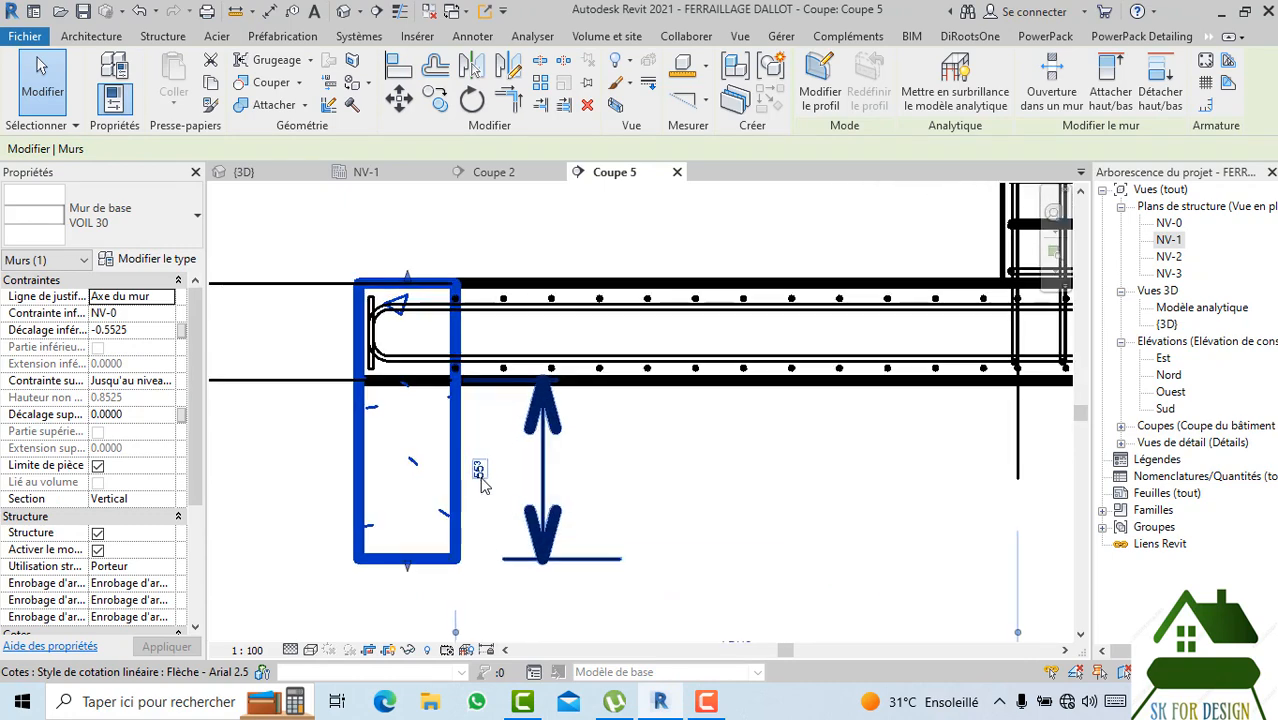
click(484, 480)
scroll(497, 506, down, 2)
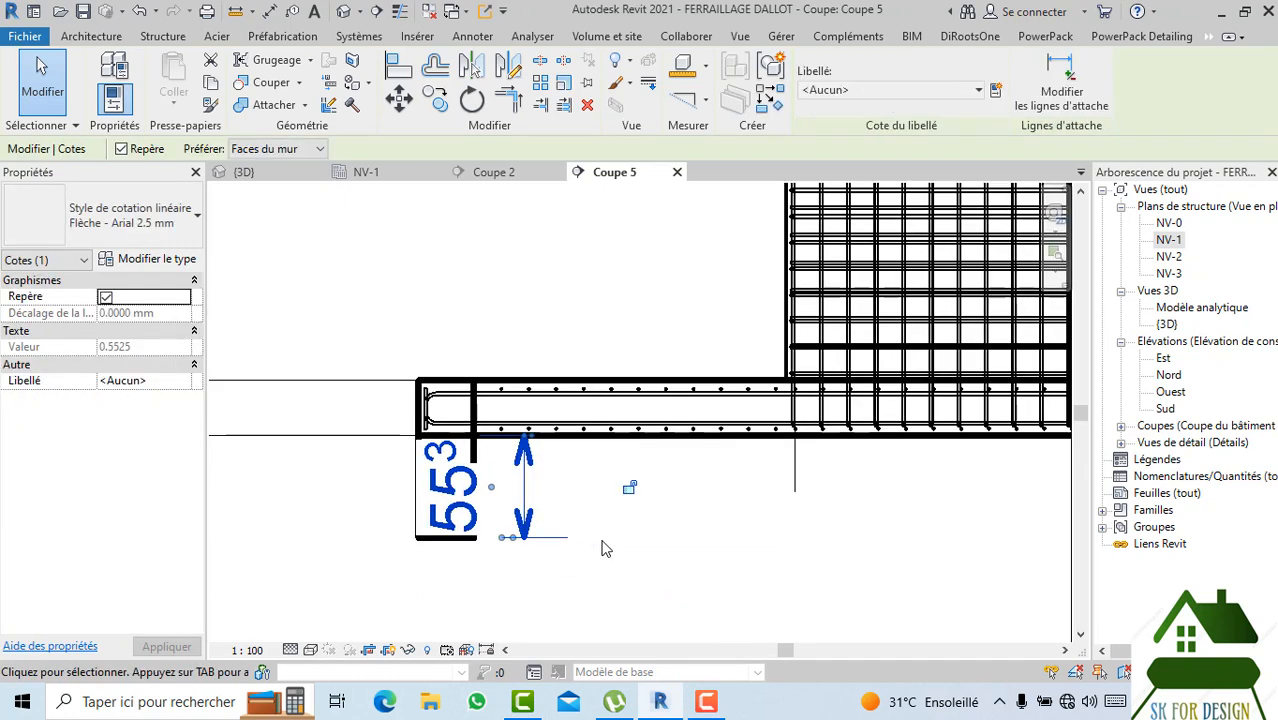
click(603, 541)
click(550, 538)
key(Escape)
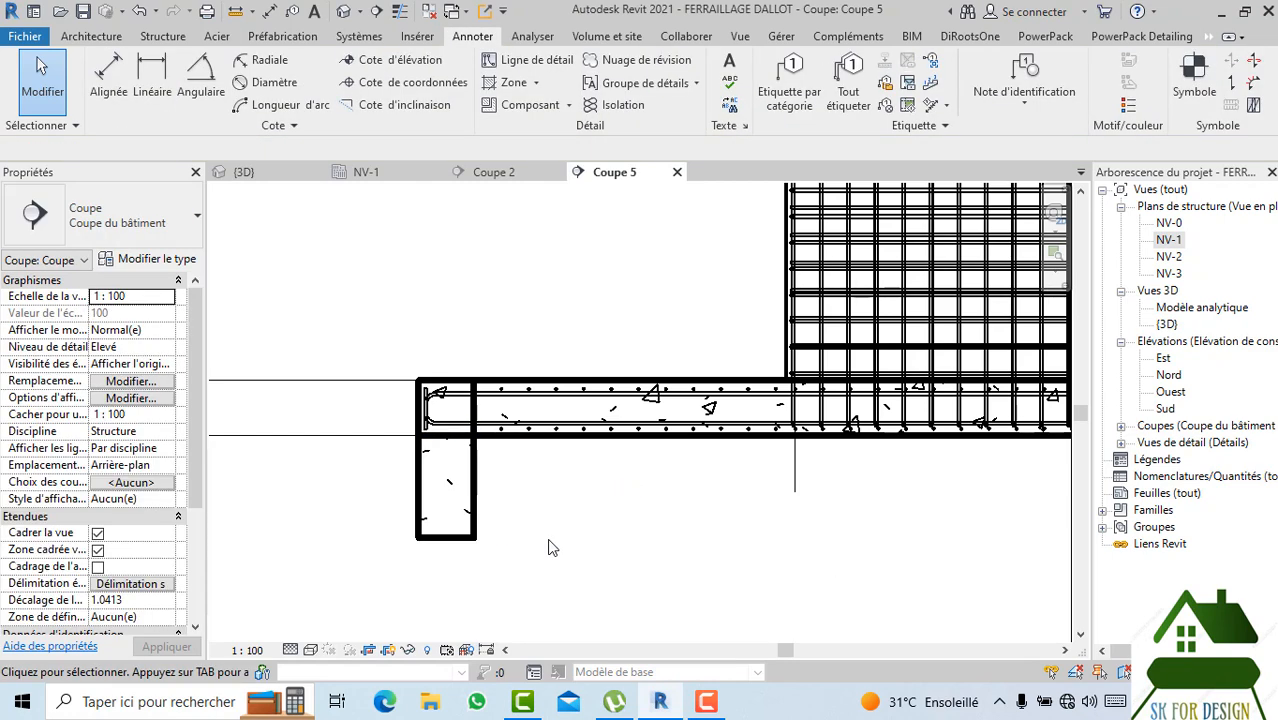
Shorten the lower edge beam by raising its bottom face to a base offset of about -0.4833.
click(436, 551)
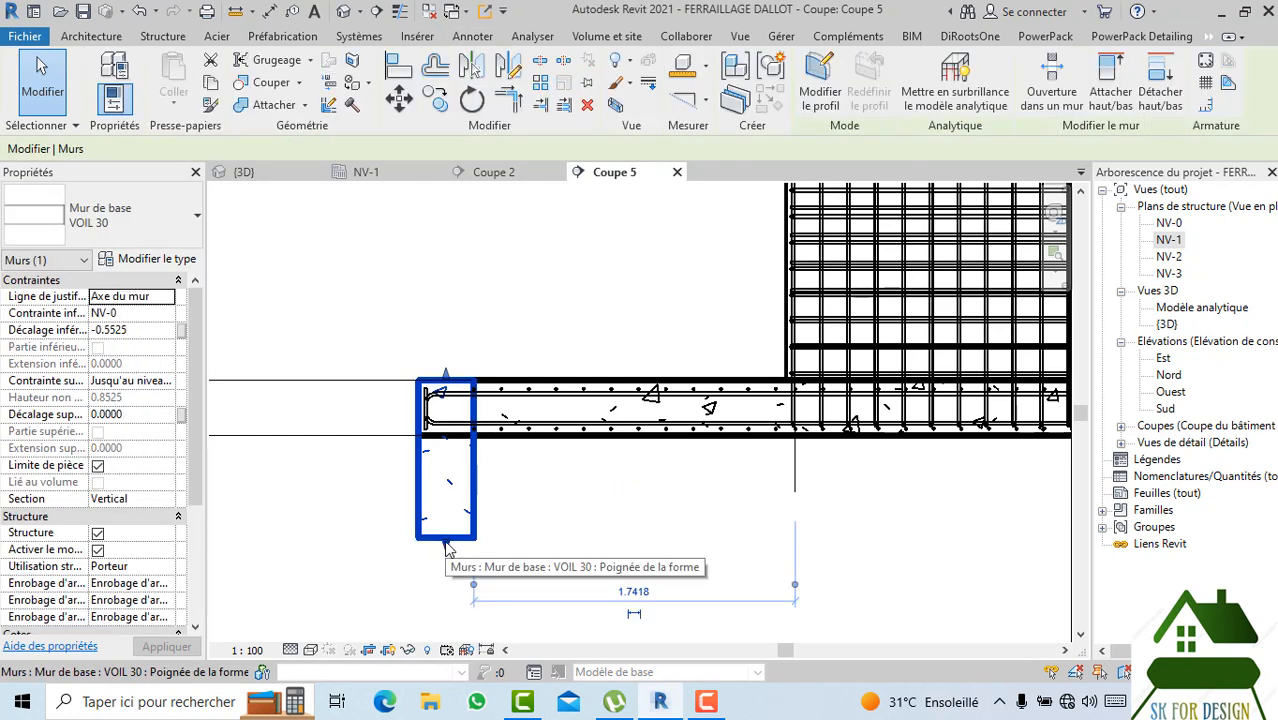
drag(445, 553, 459, 531)
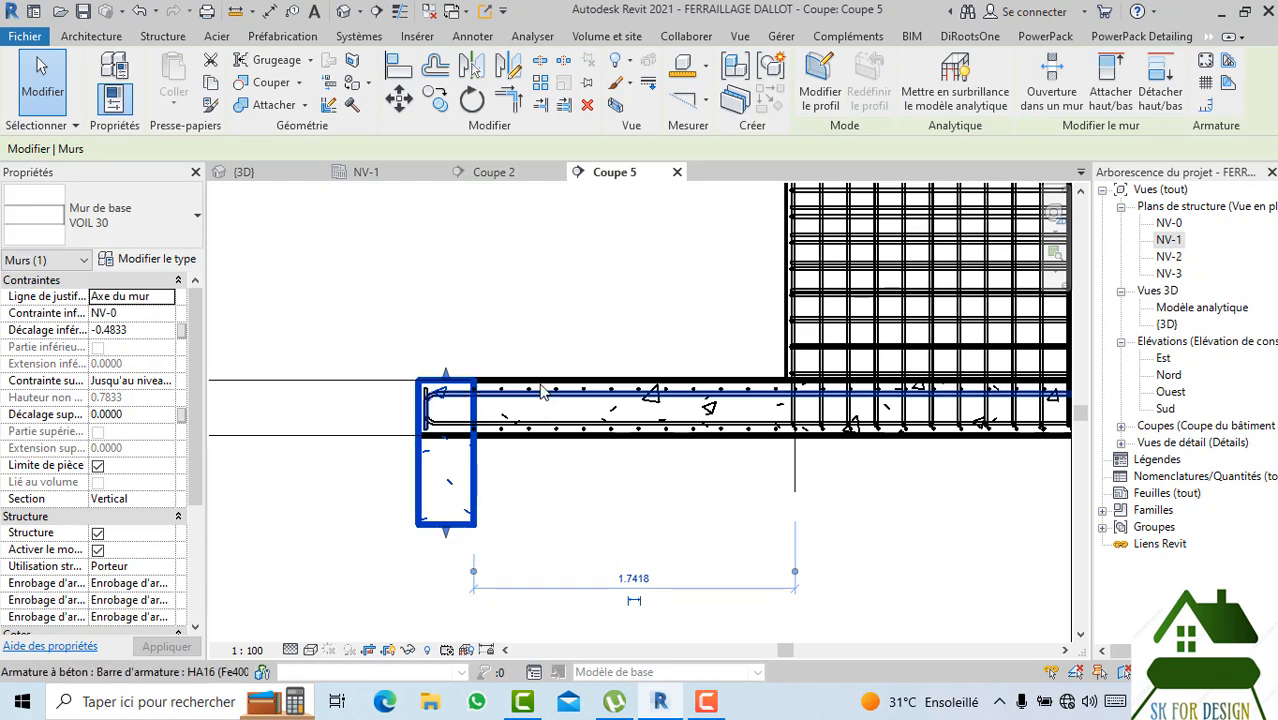
click(518, 448)
click(517, 468)
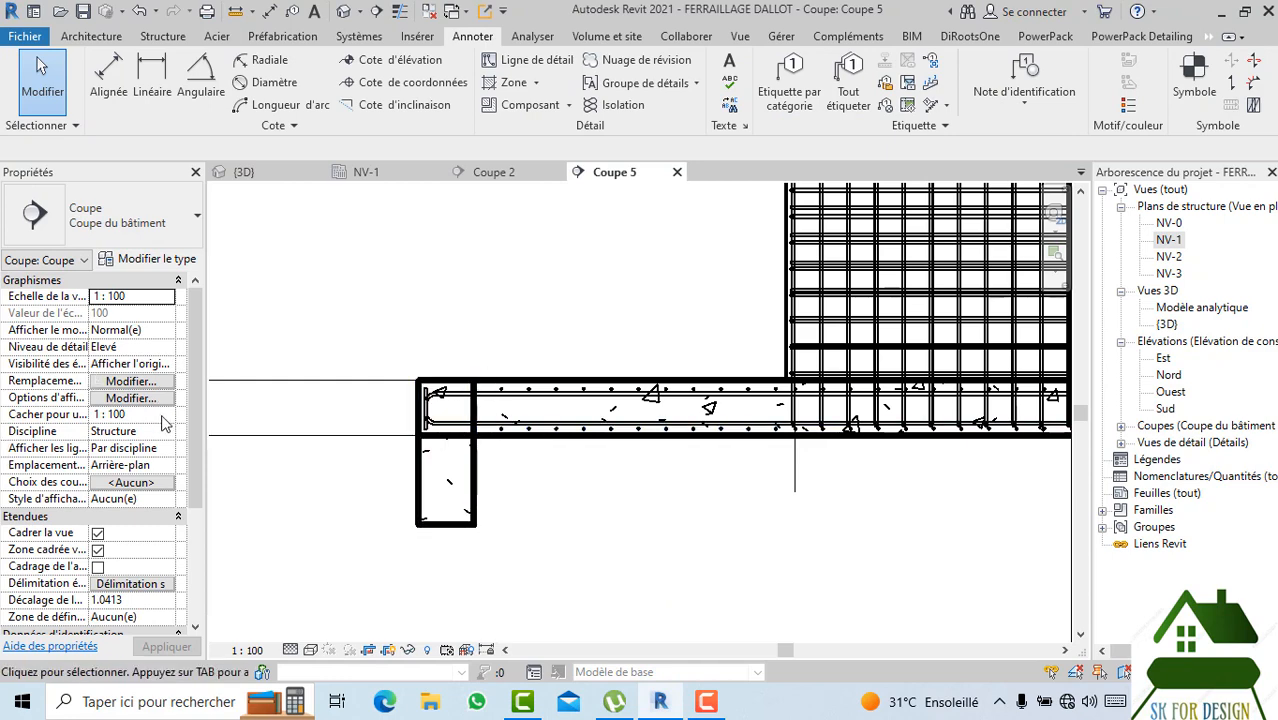
Set the lower edge beam's base offset to -0.6000 from level NV-0, keeping its top constraint at NV-1.
click(434, 522)
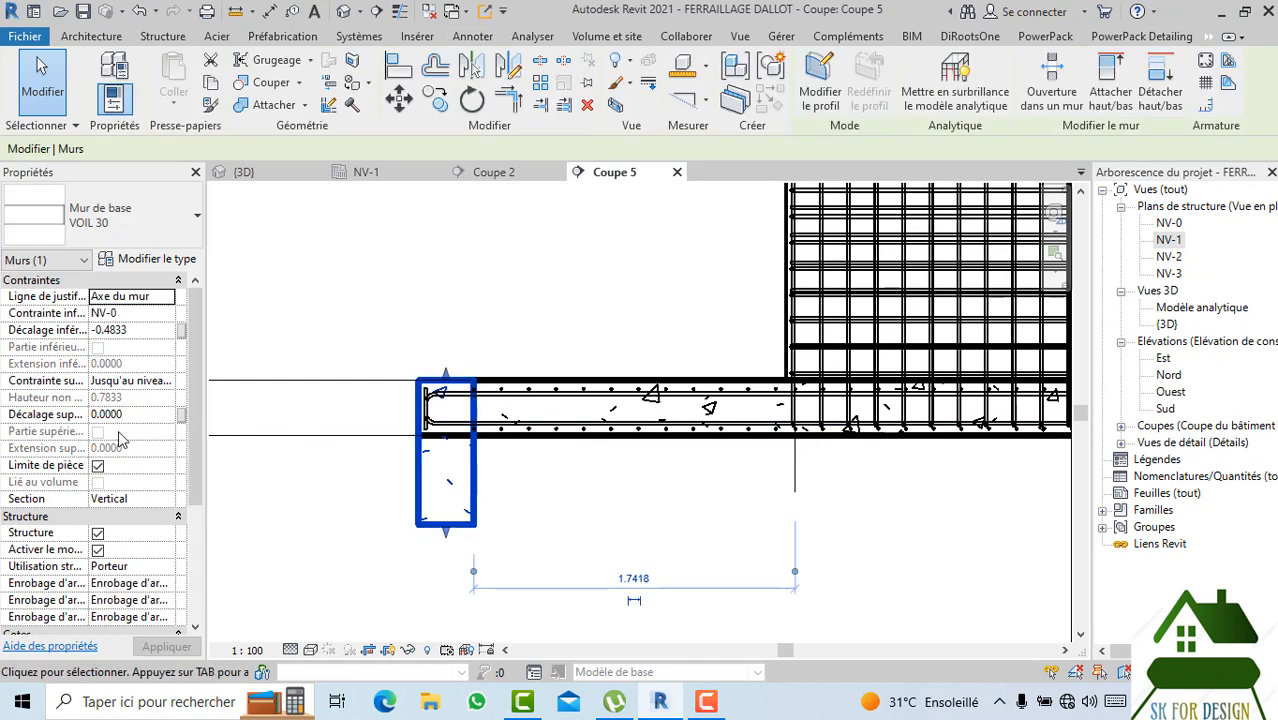
click(137, 332)
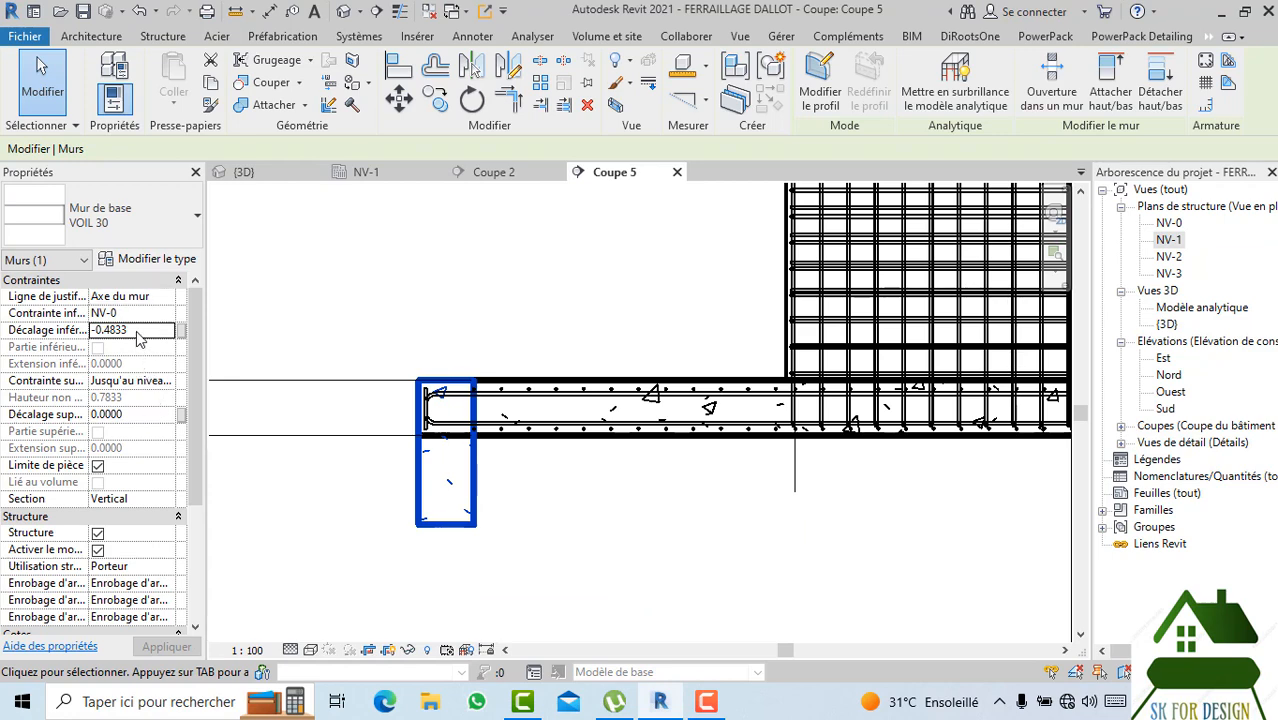
text(-)
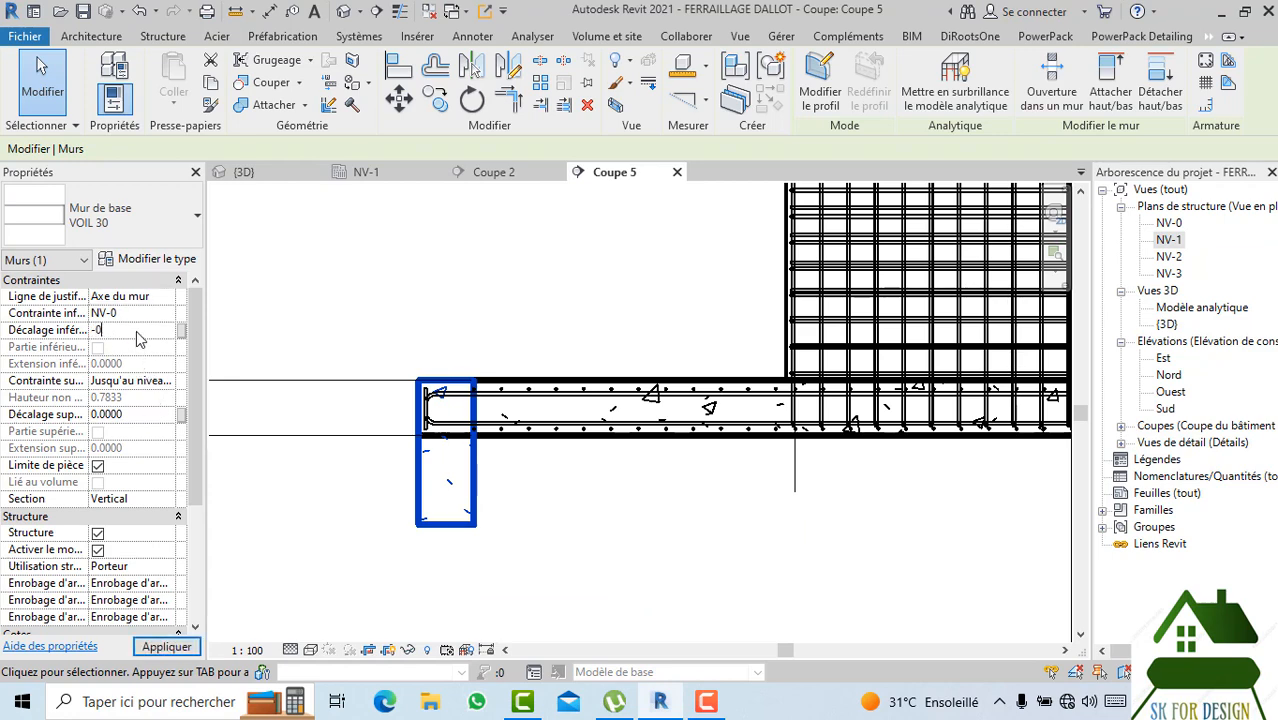
text(0)
key(BackSpace)
key(BackSpace)
click(166, 385)
click(165, 390)
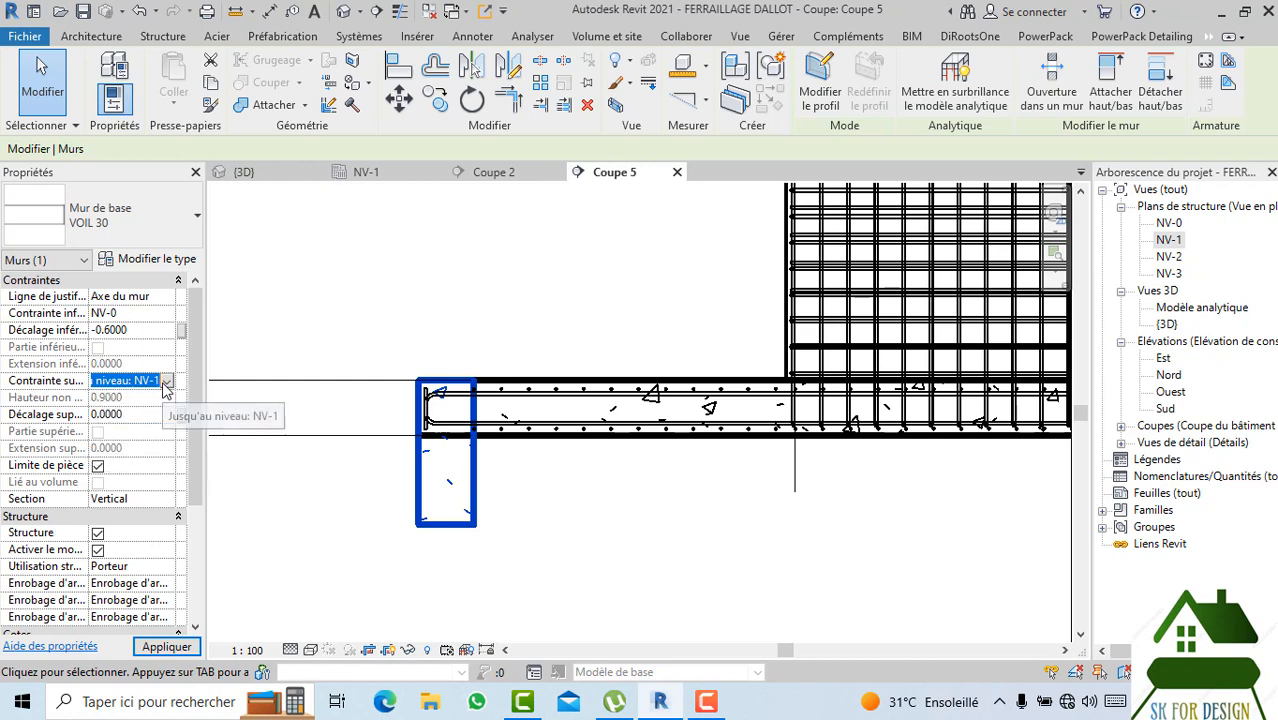
click(166, 646)
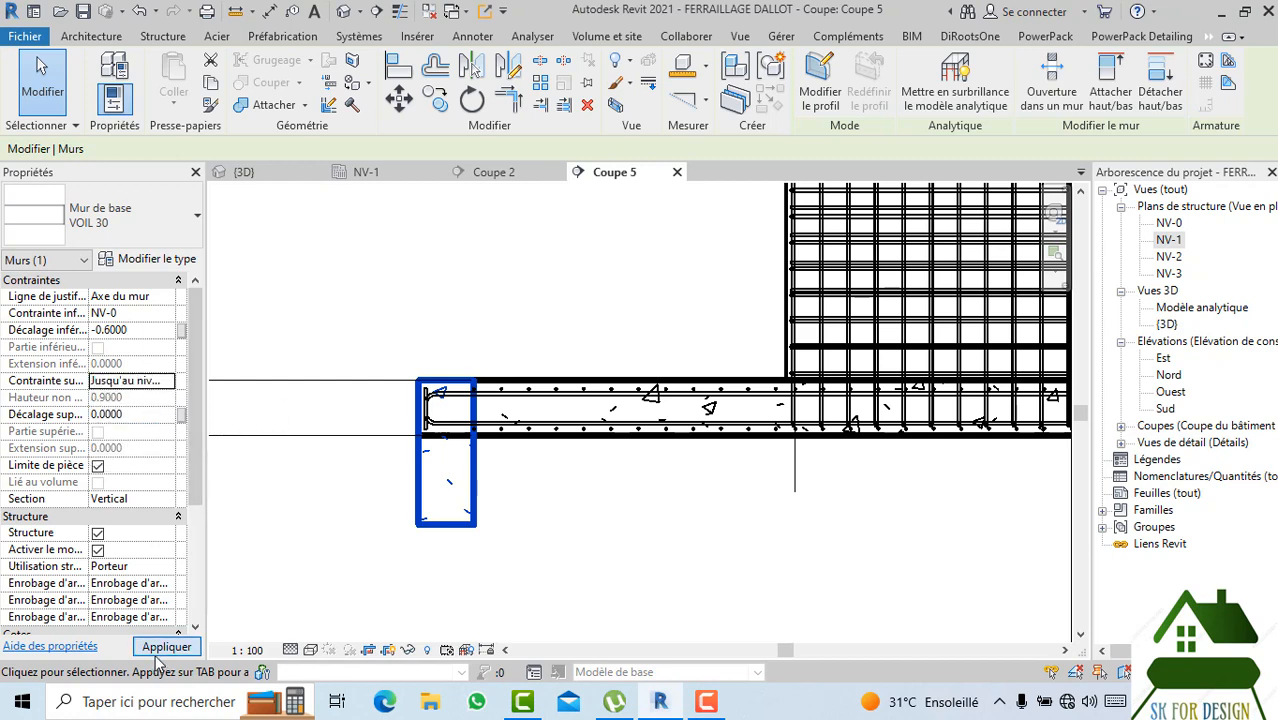
click(305, 591)
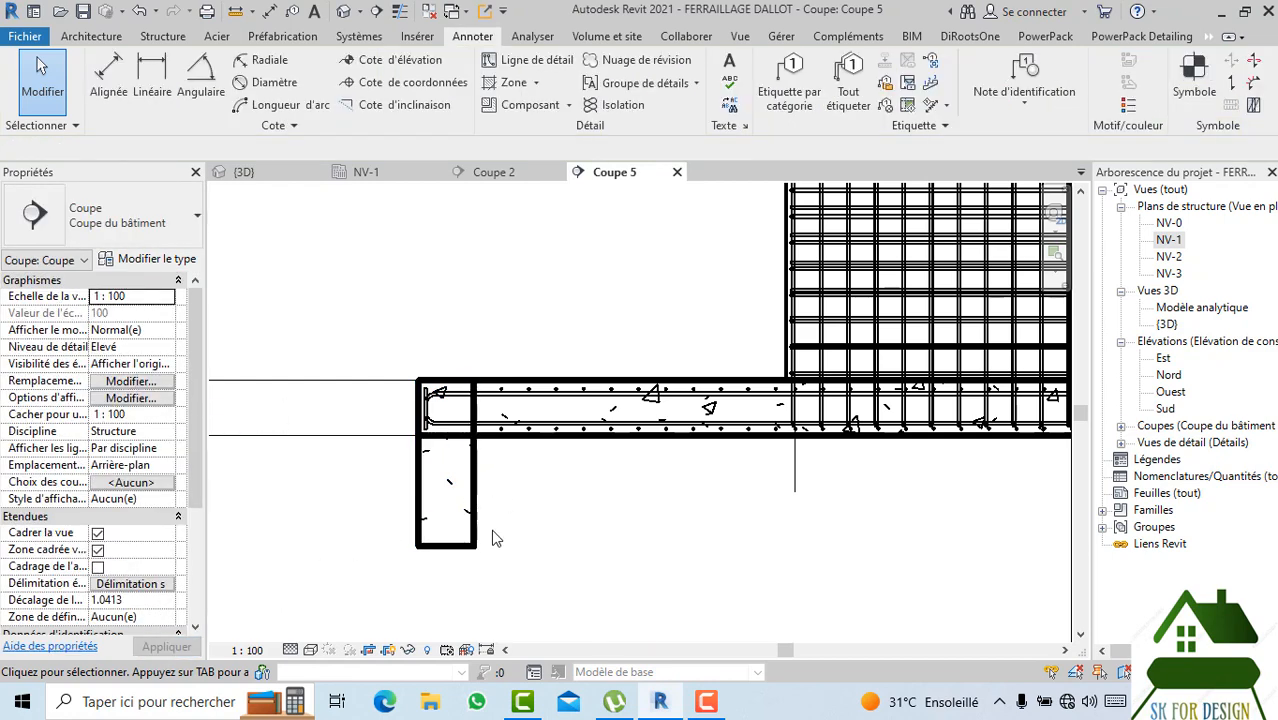
click(568, 540)
scroll(597, 512, down, 3)
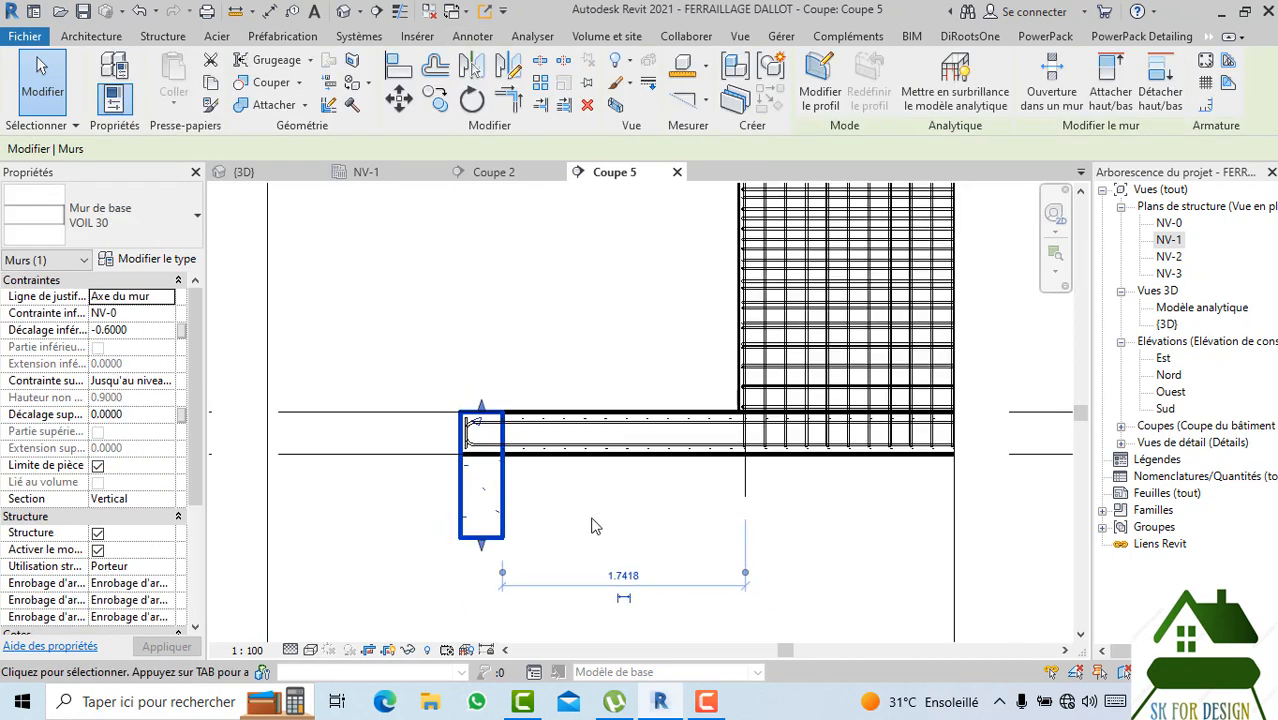
click(535, 508)
scroll(535, 508, down, 3)
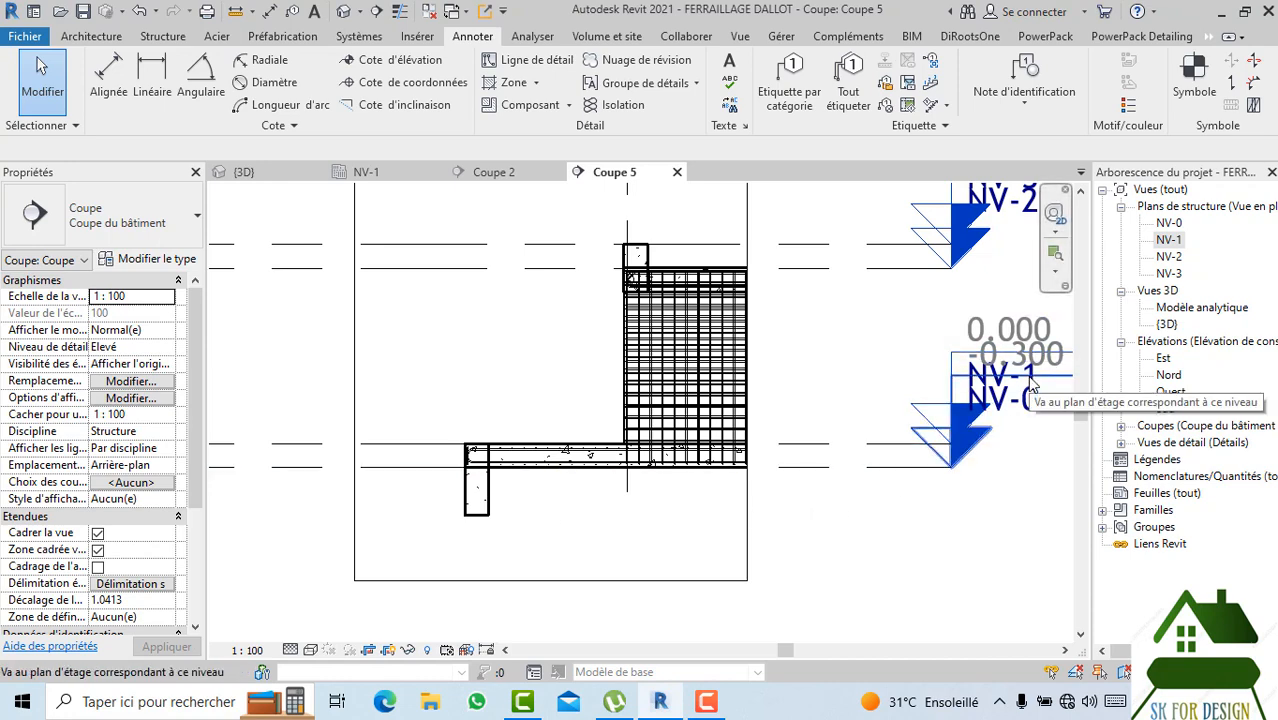
click(478, 510)
click(474, 38)
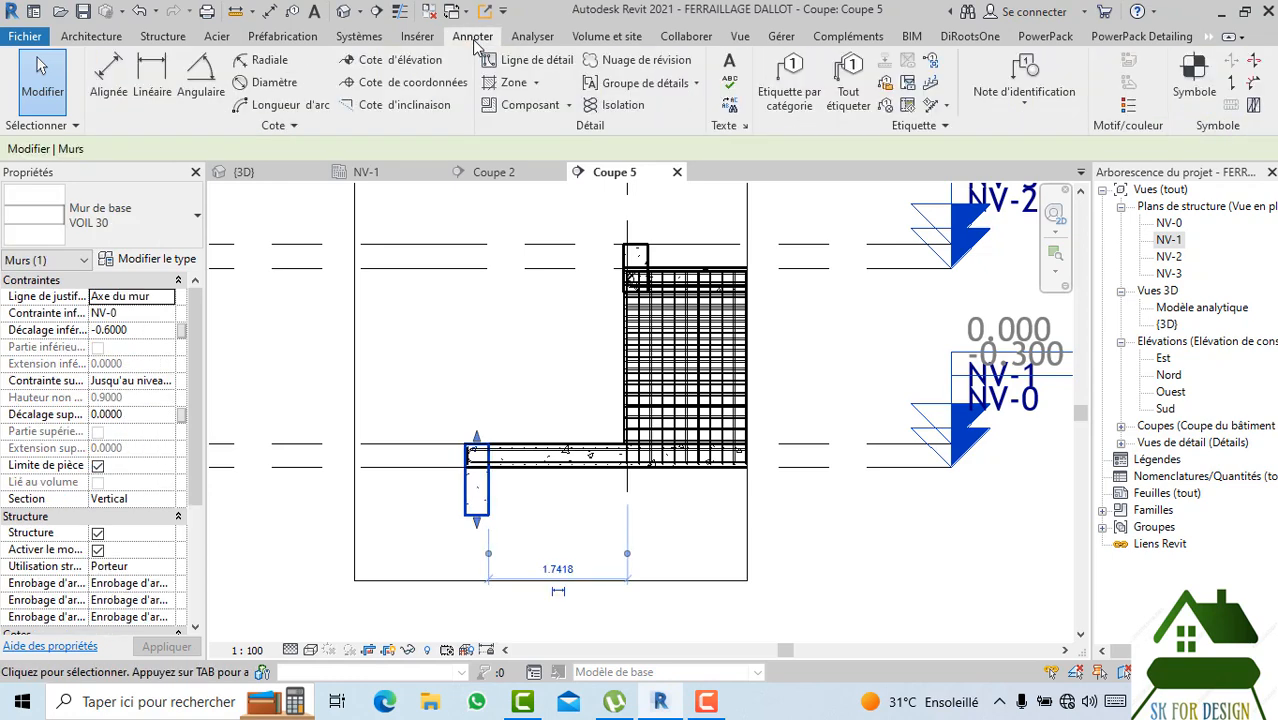
click(109, 75)
scroll(515, 495, up, 2)
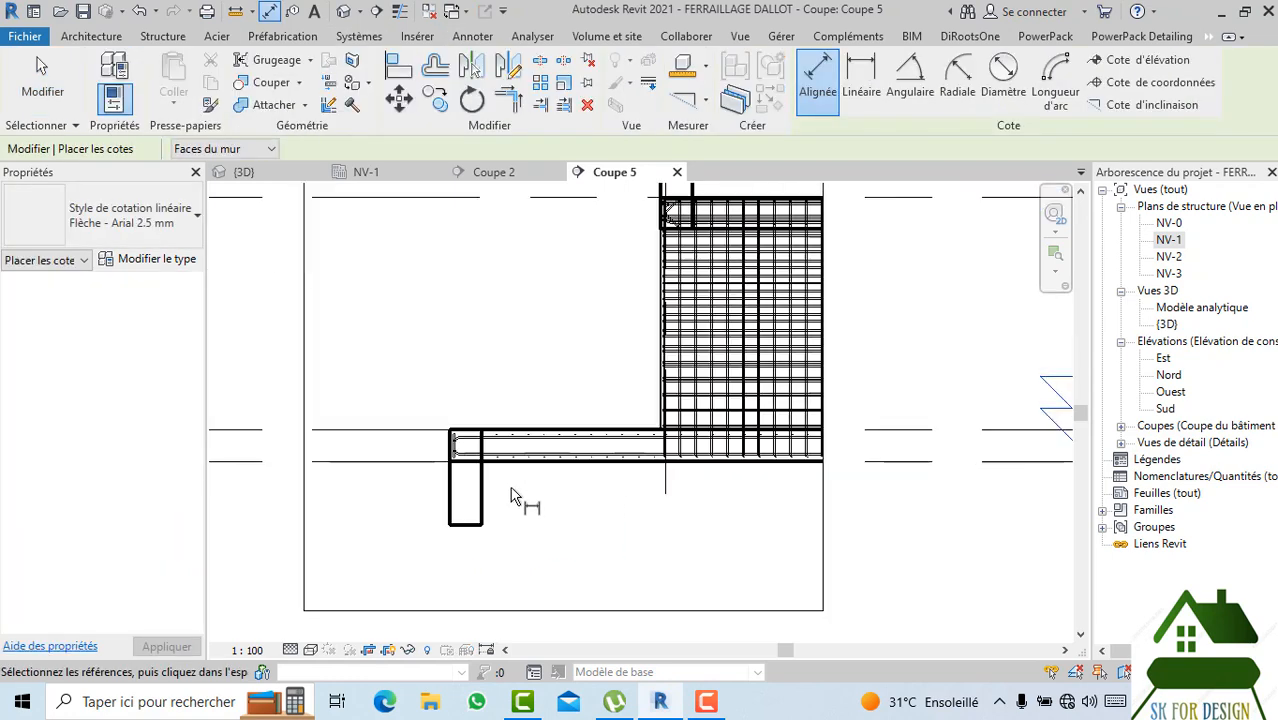
scroll(515, 497, down, 2)
key(Escape)
key(Escape)
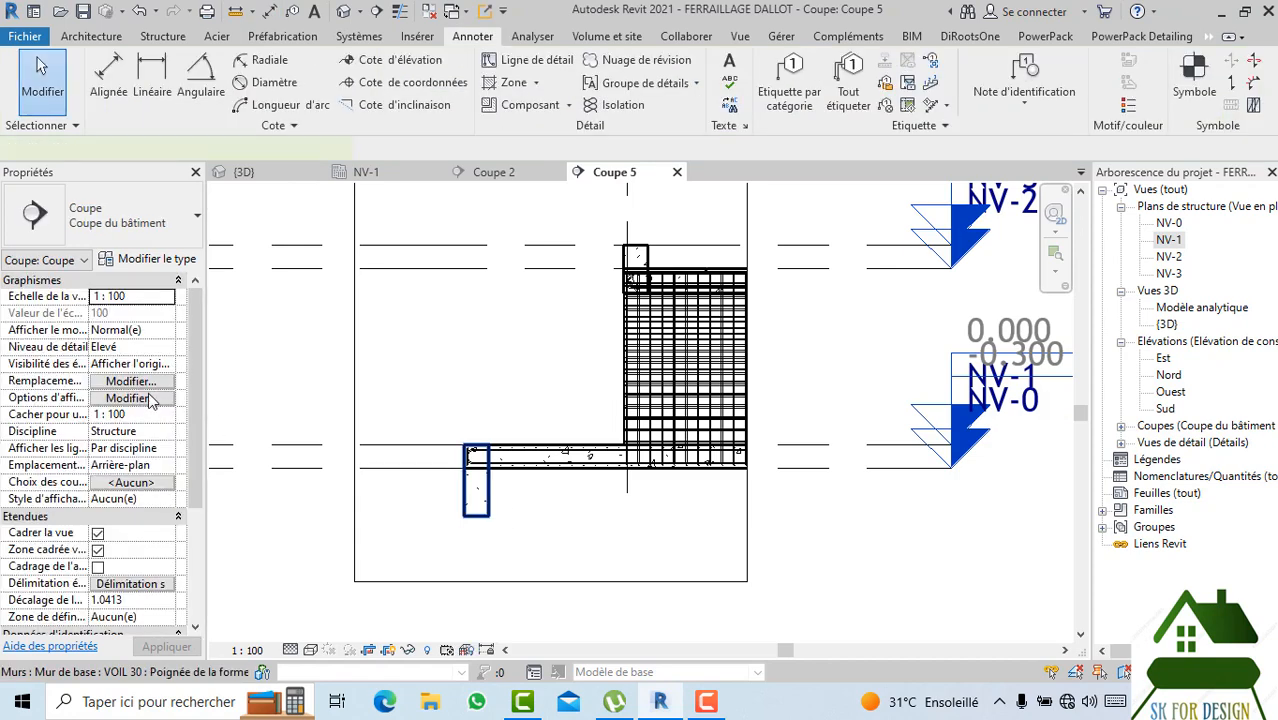
Set the lower edge beam's base offset to -0.30 from level NV-0.
click(140, 331)
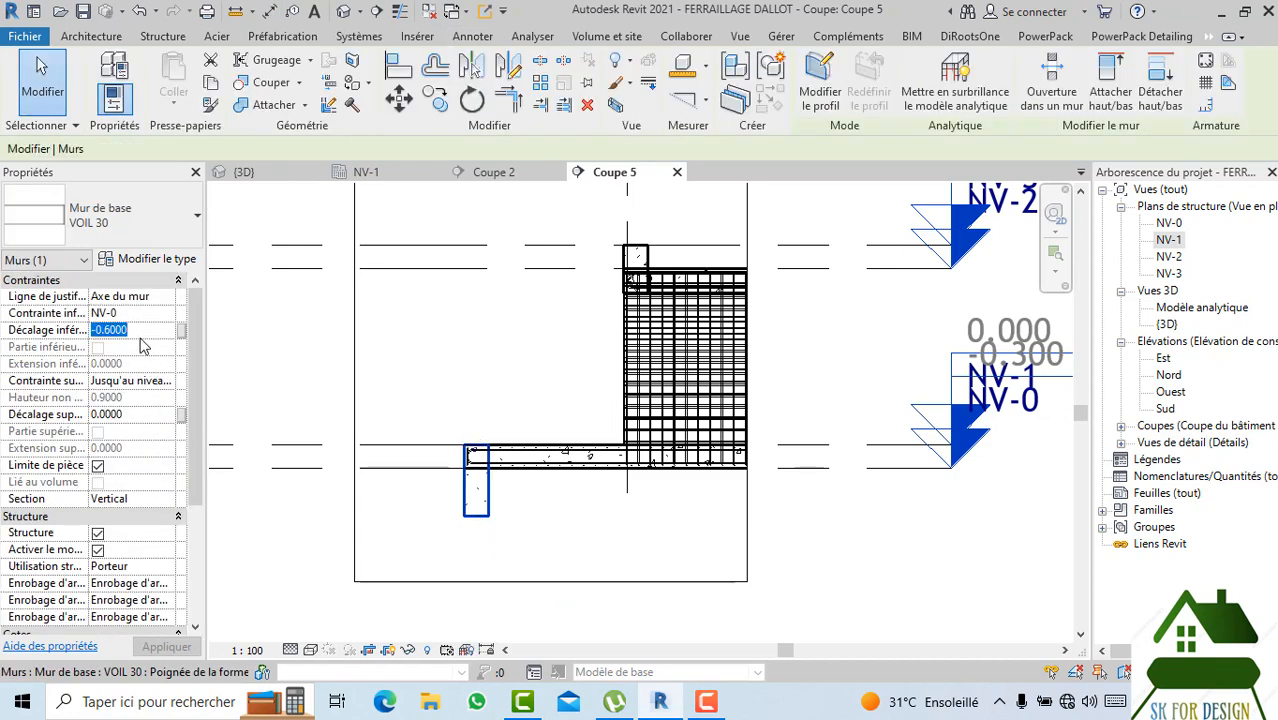
text(-0.30)
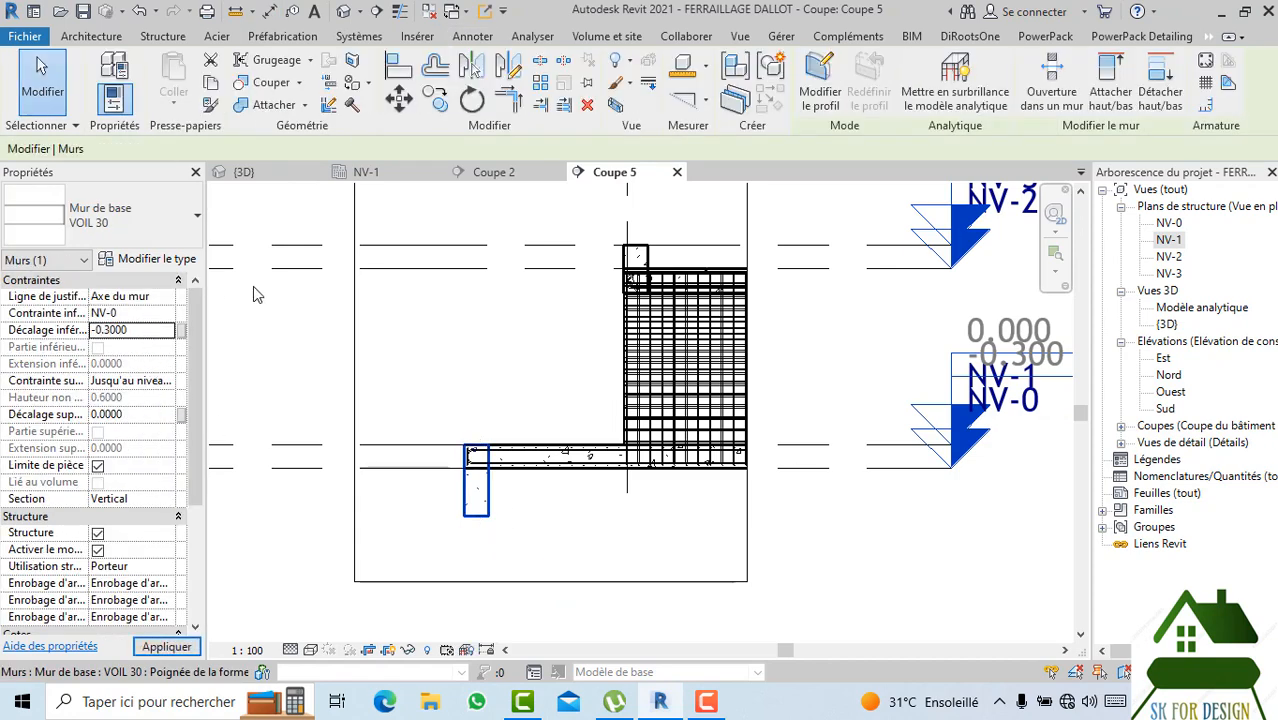
click(314, 359)
scroll(492, 512, up, 1)
scroll(492, 512, up, 3)
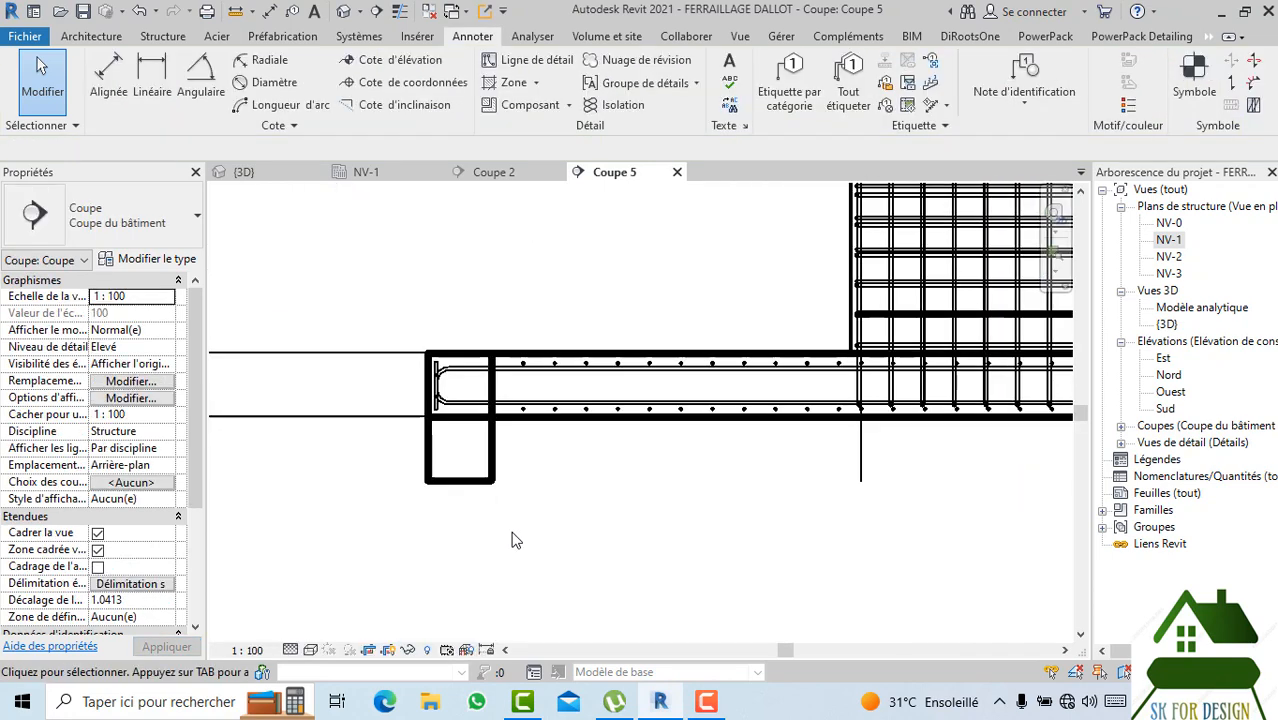
Set the lower edge beam's base offset to -0.50 from level NV-0.
scroll(494, 491, down, 3)
middle_drag(509, 504, 508, 534)
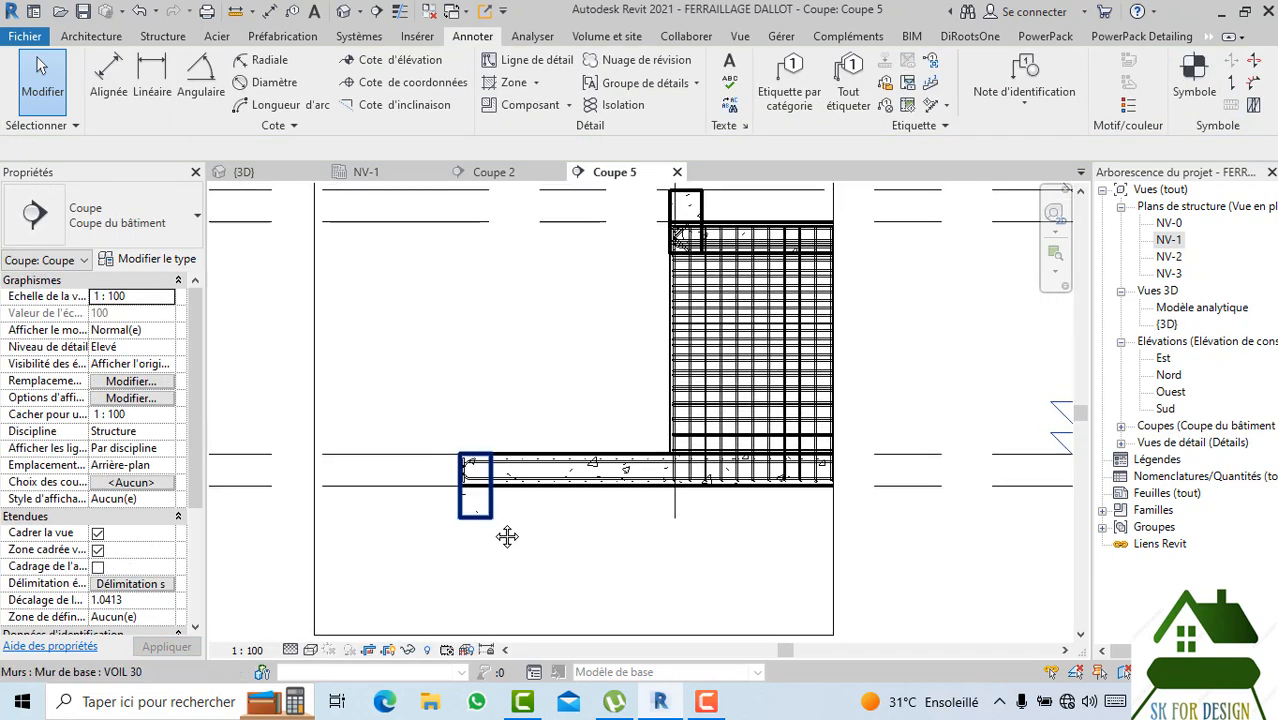
scroll(498, 524, up, 2)
scroll(495, 548, down, 1)
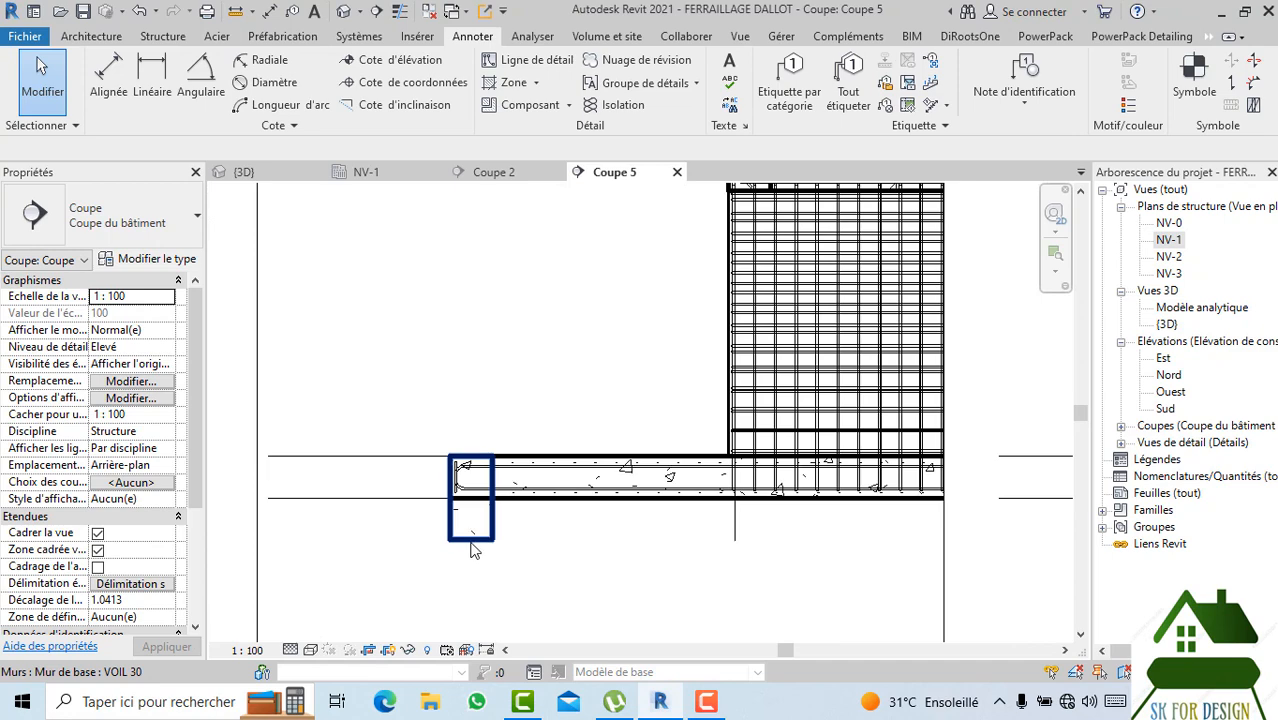
click(474, 553)
click(139, 335)
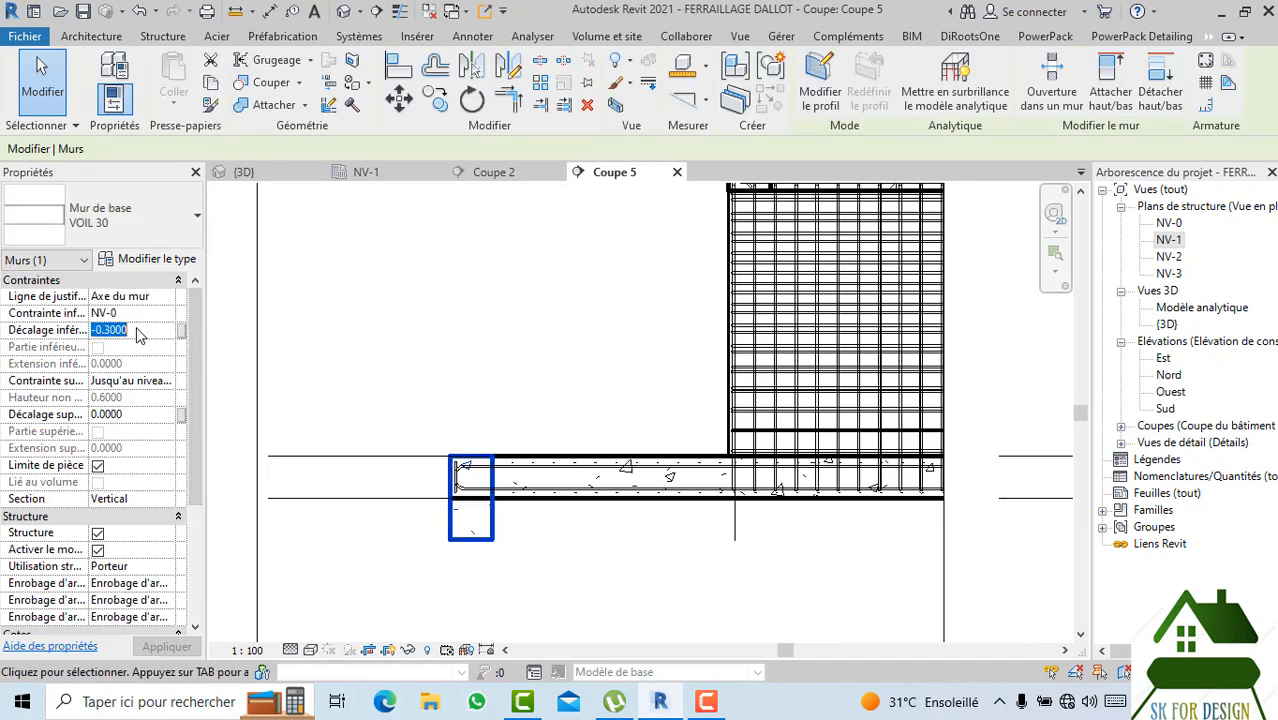
text(-0.5)
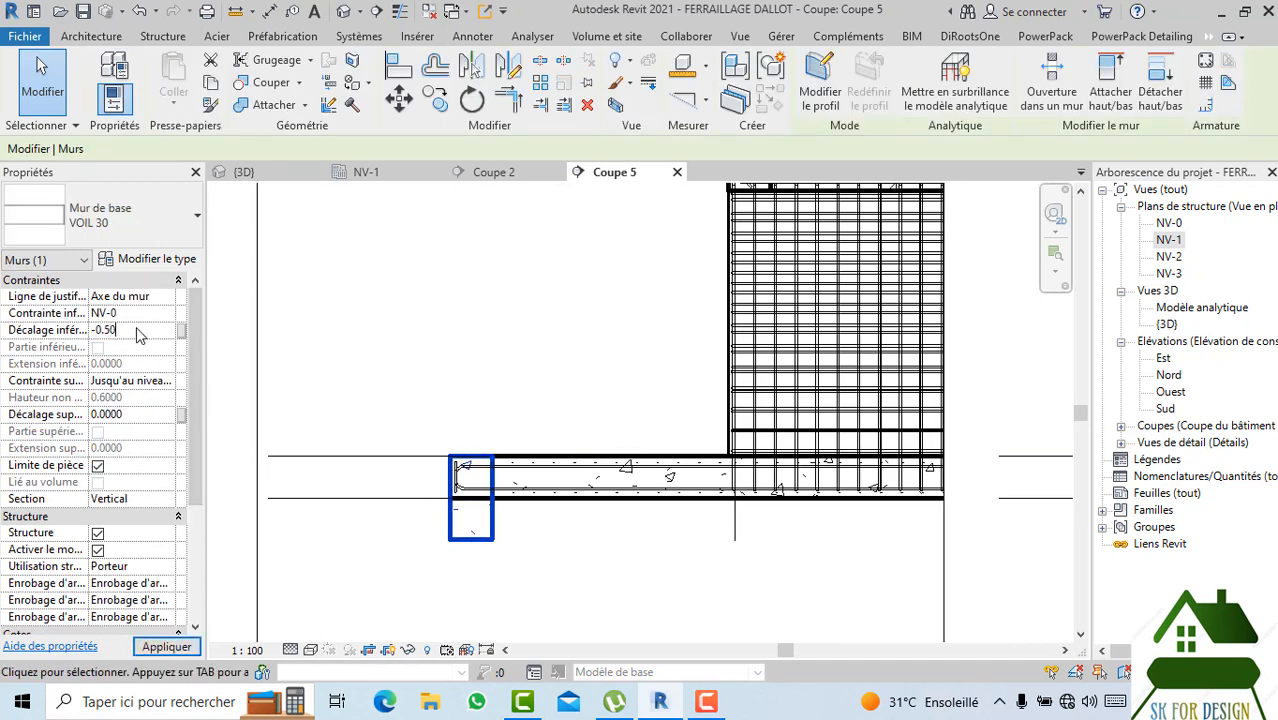
click(383, 340)
scroll(420, 350, down, 1)
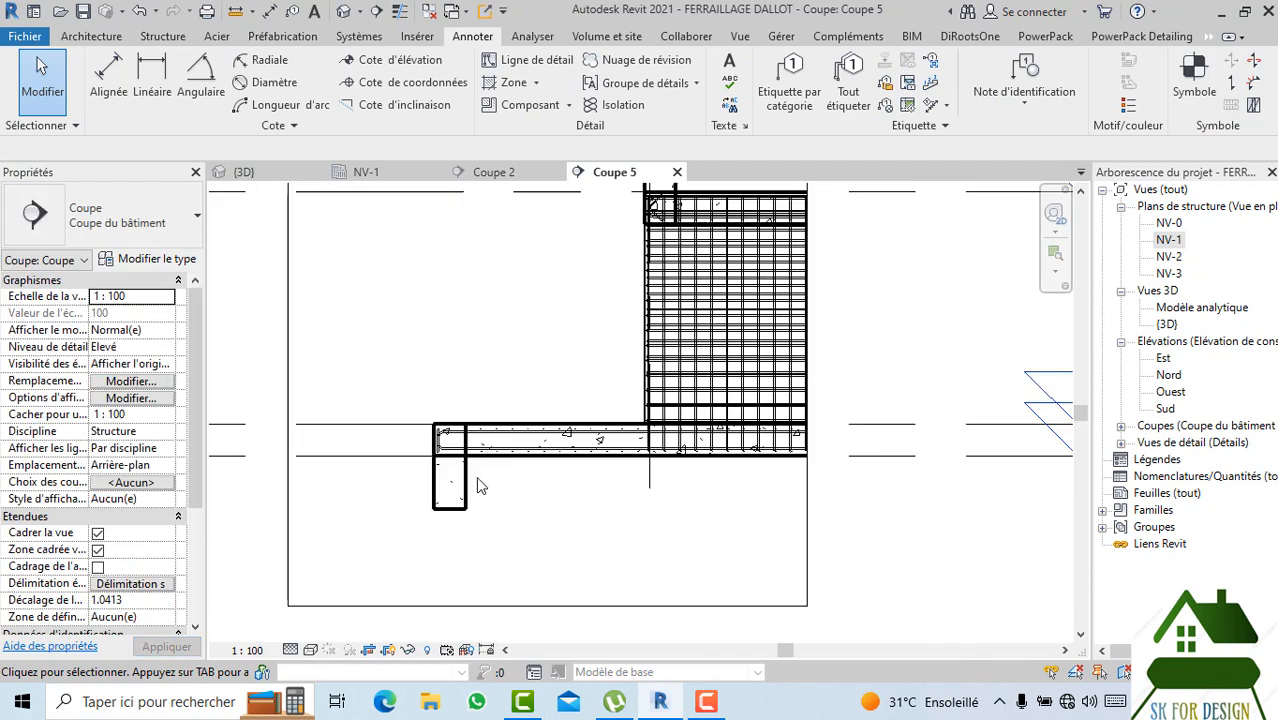
Join the geometry of the dalle 30 base slab with the VOIL 30 lower edge beam.
scroll(477, 486, up, 2)
click(479, 448)
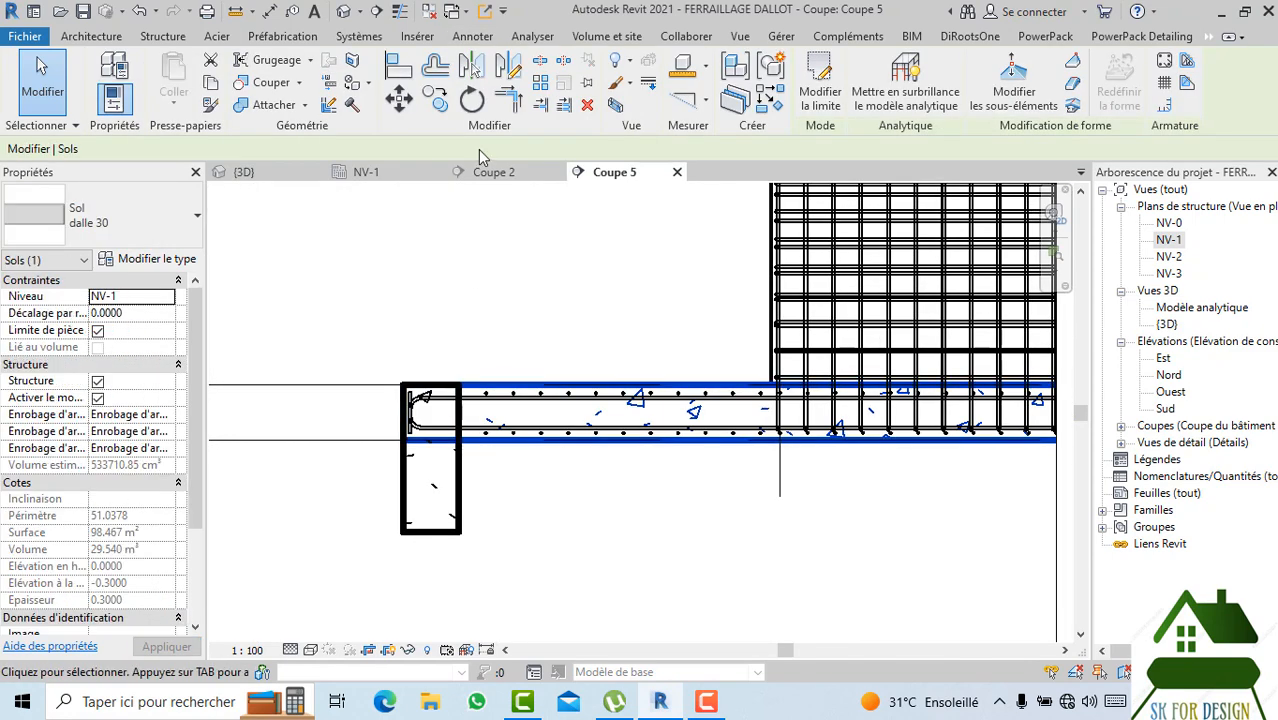
click(284, 104)
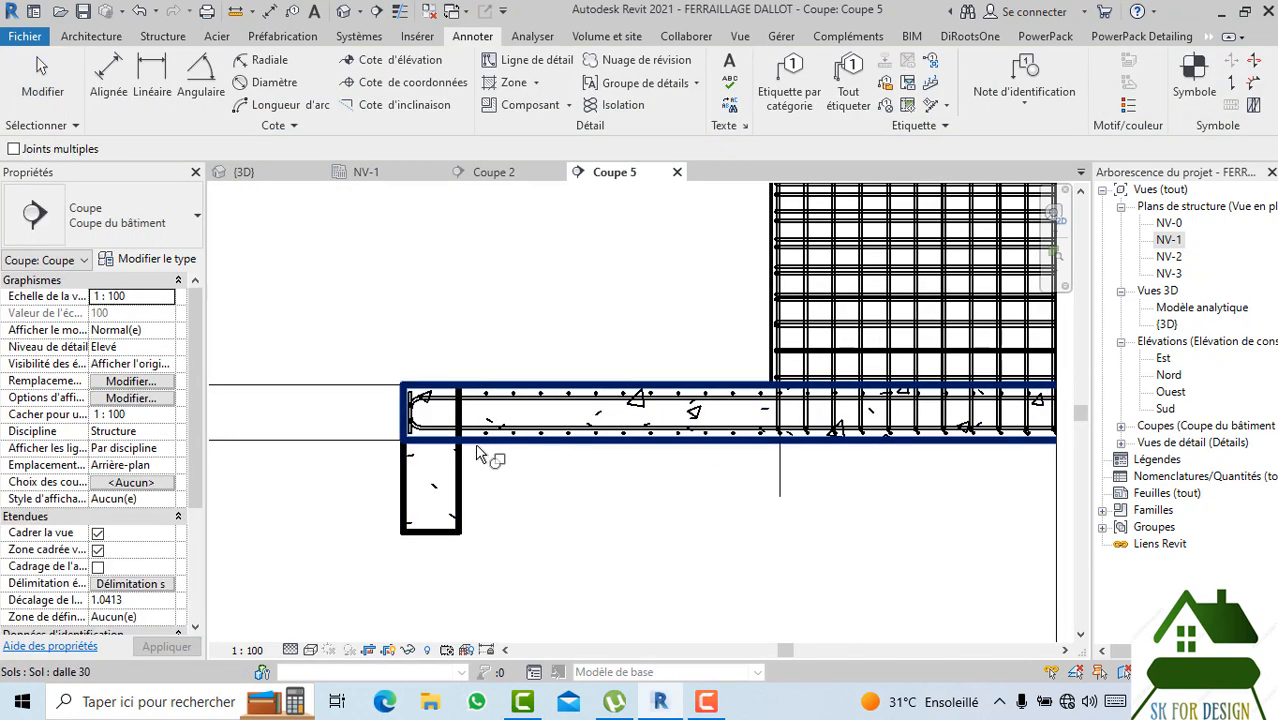
middle_drag(509, 503, 516, 451)
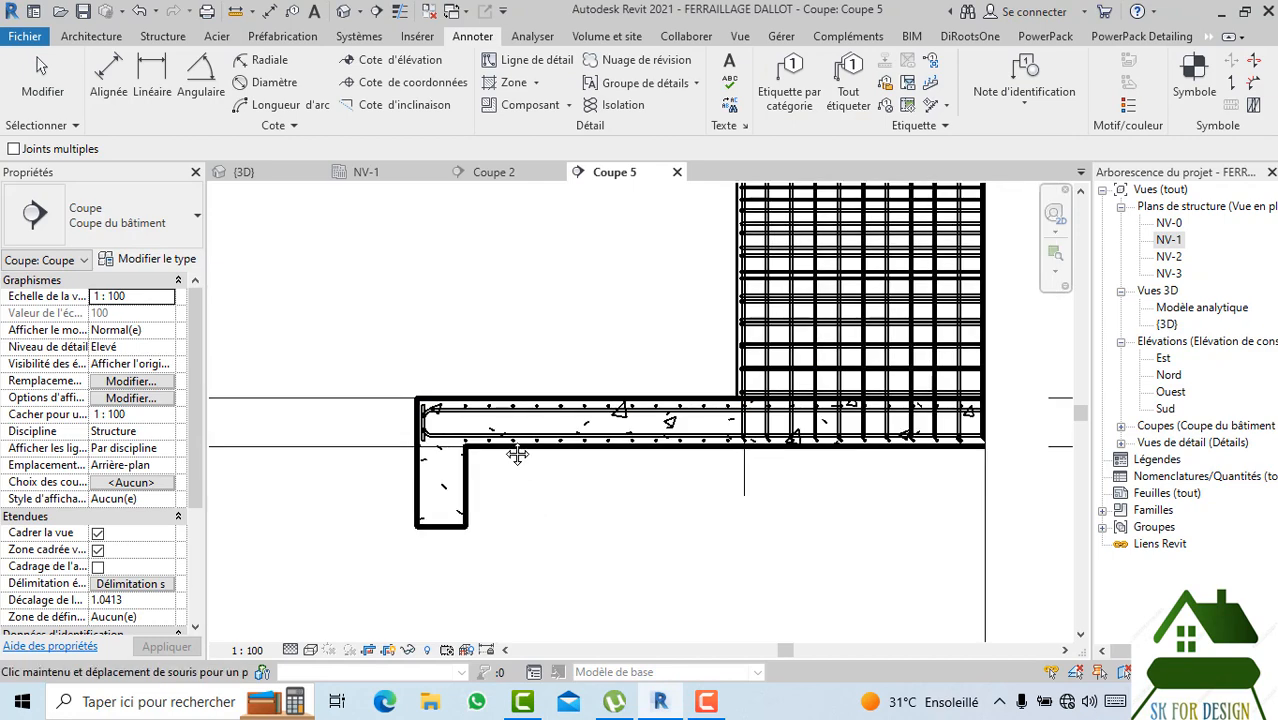
scroll(511, 451, down, 1)
key(Escape)
scroll(505, 447, down, 1)
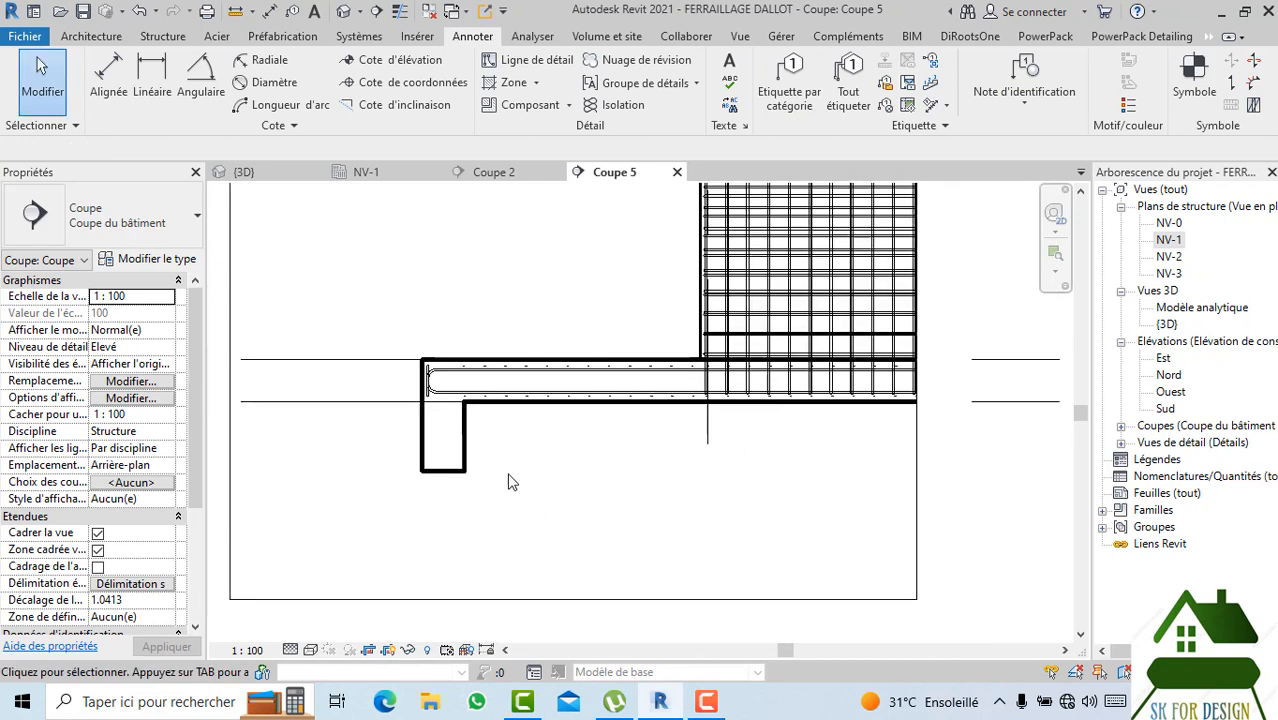
scroll(500, 500, down, 1)
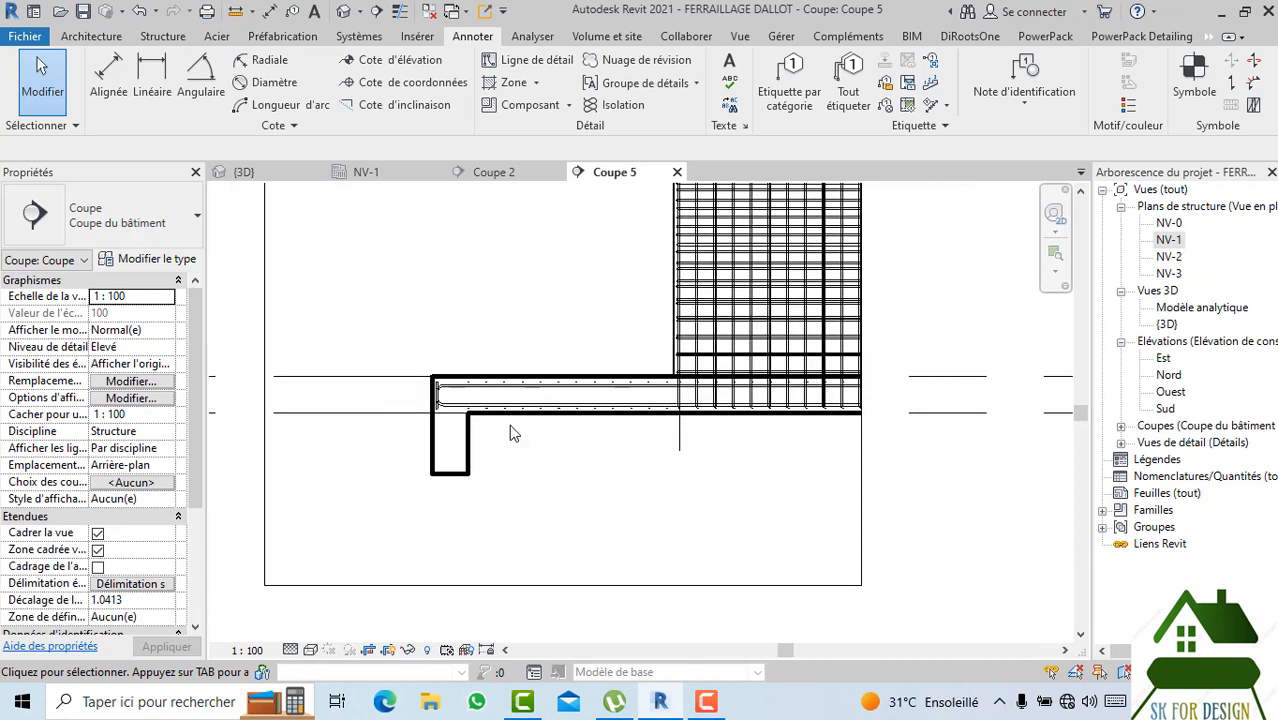
Start placing rebar and preview a shape 51 stirrup in the lower edge beam of Coupe 5.
click(162, 36)
click(567, 78)
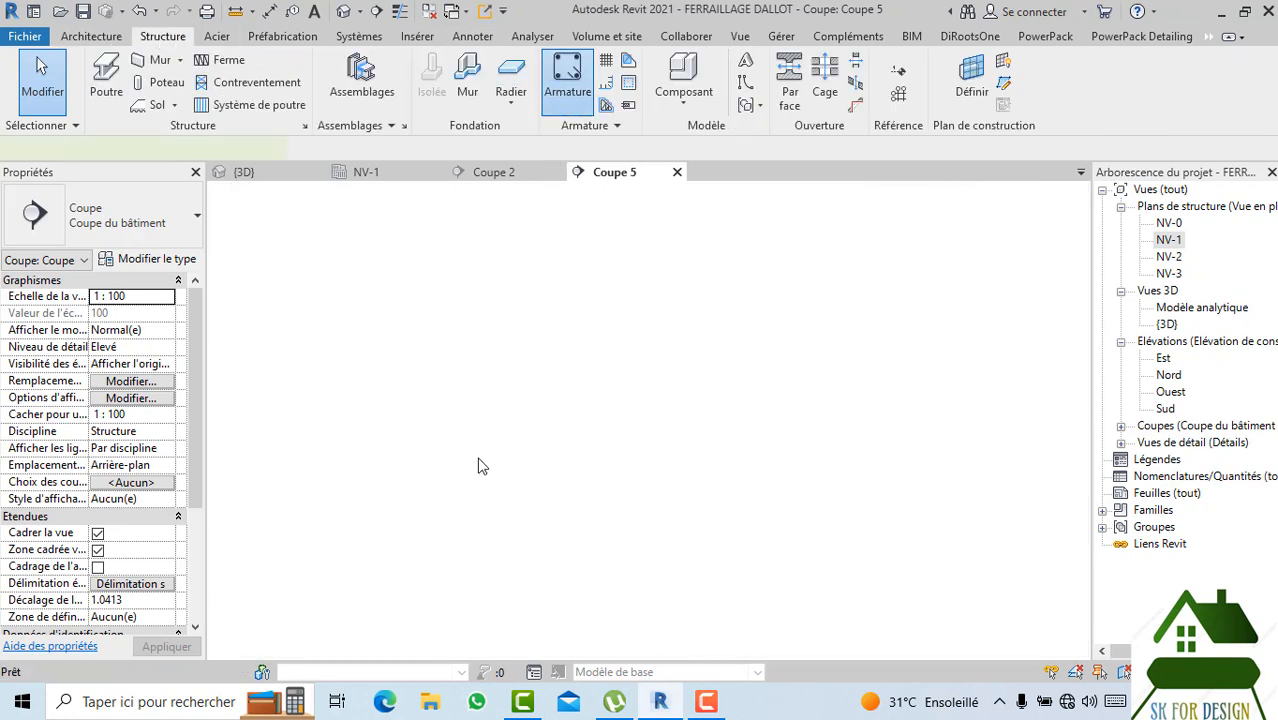
scroll(1138, 400, down, 10)
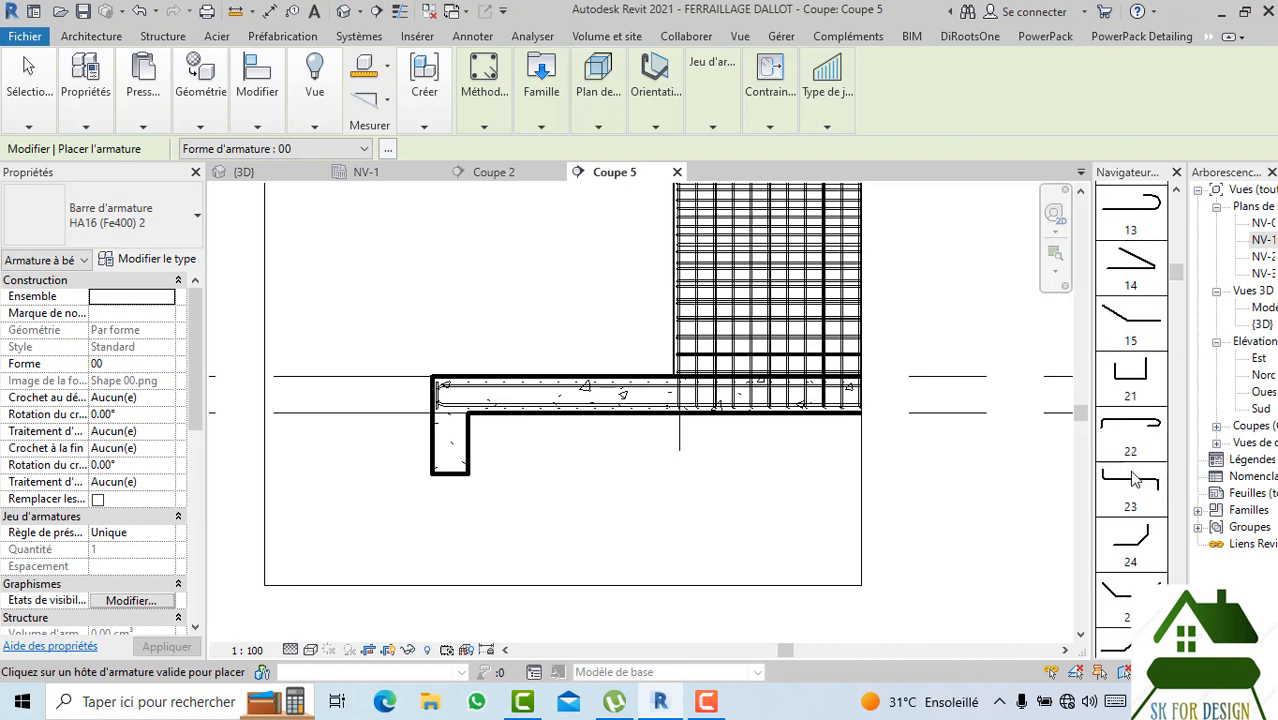
scroll(1135, 480, down, 6)
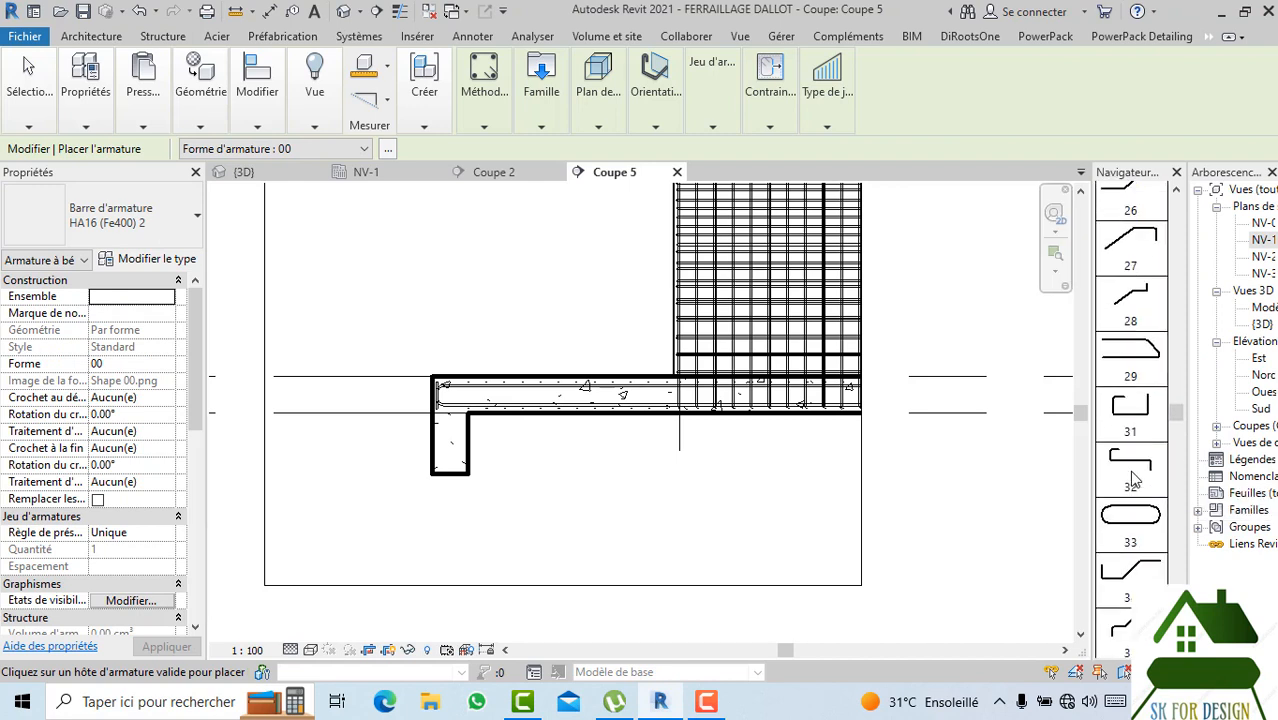
scroll(1138, 500, down, 5)
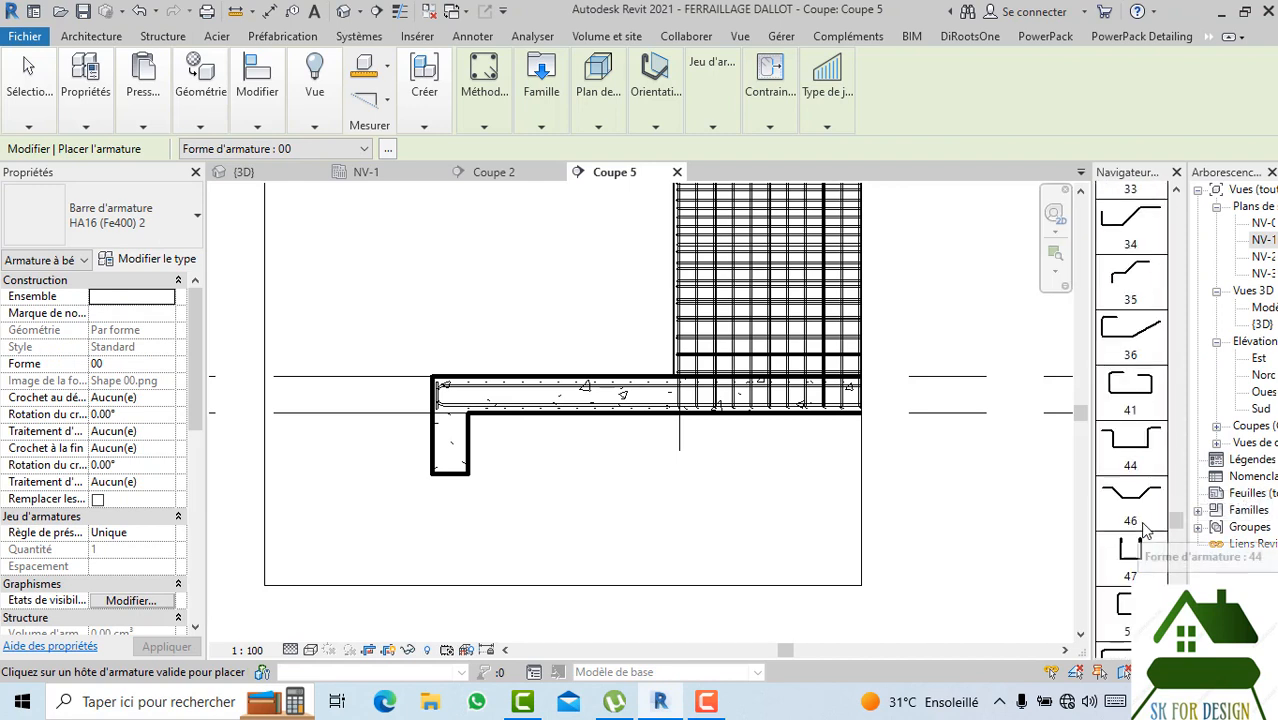
click(1145, 556)
scroll(1141, 554, down, 2)
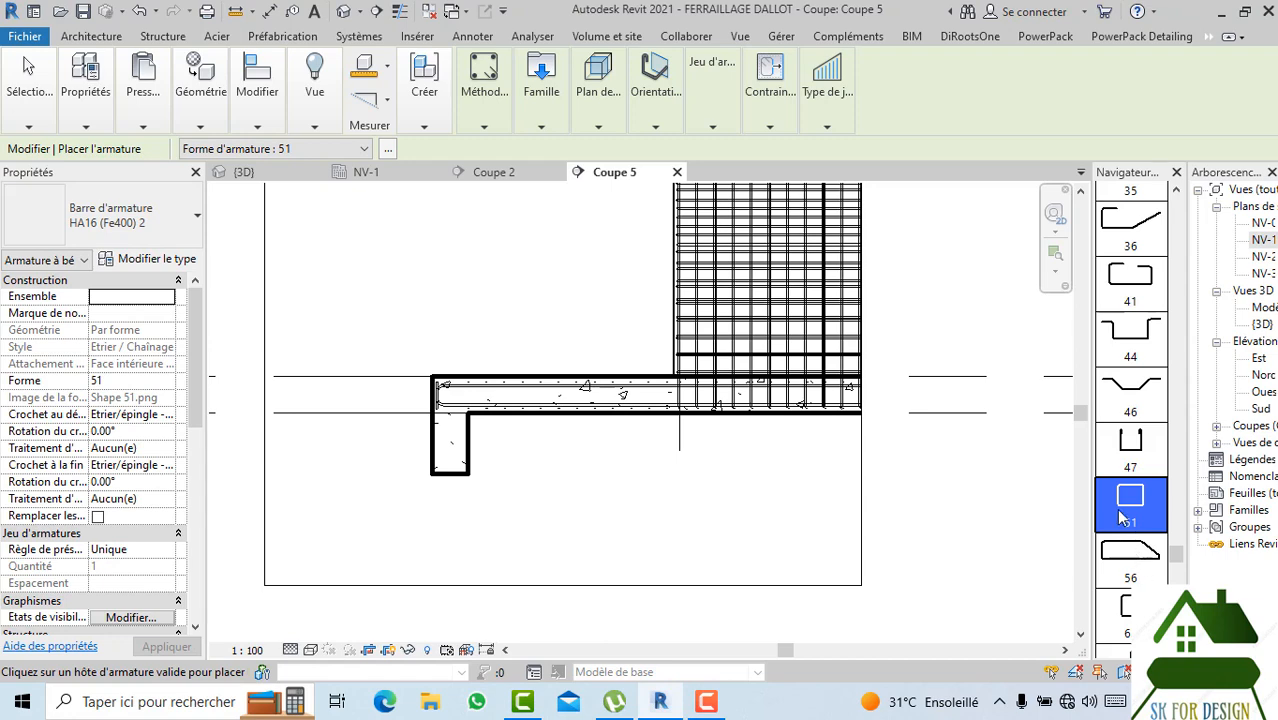
scroll(1122, 516, down, 1)
scroll(1130, 540, down, 1)
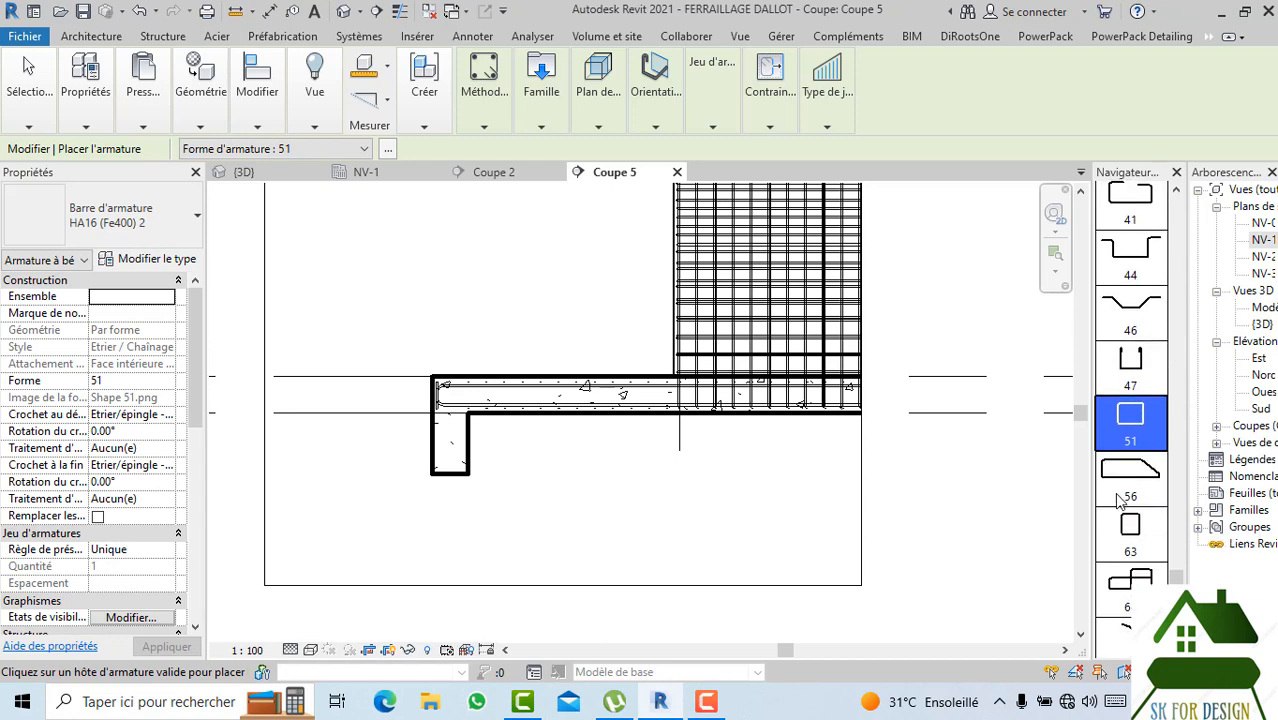
scroll(441, 456, up, 4)
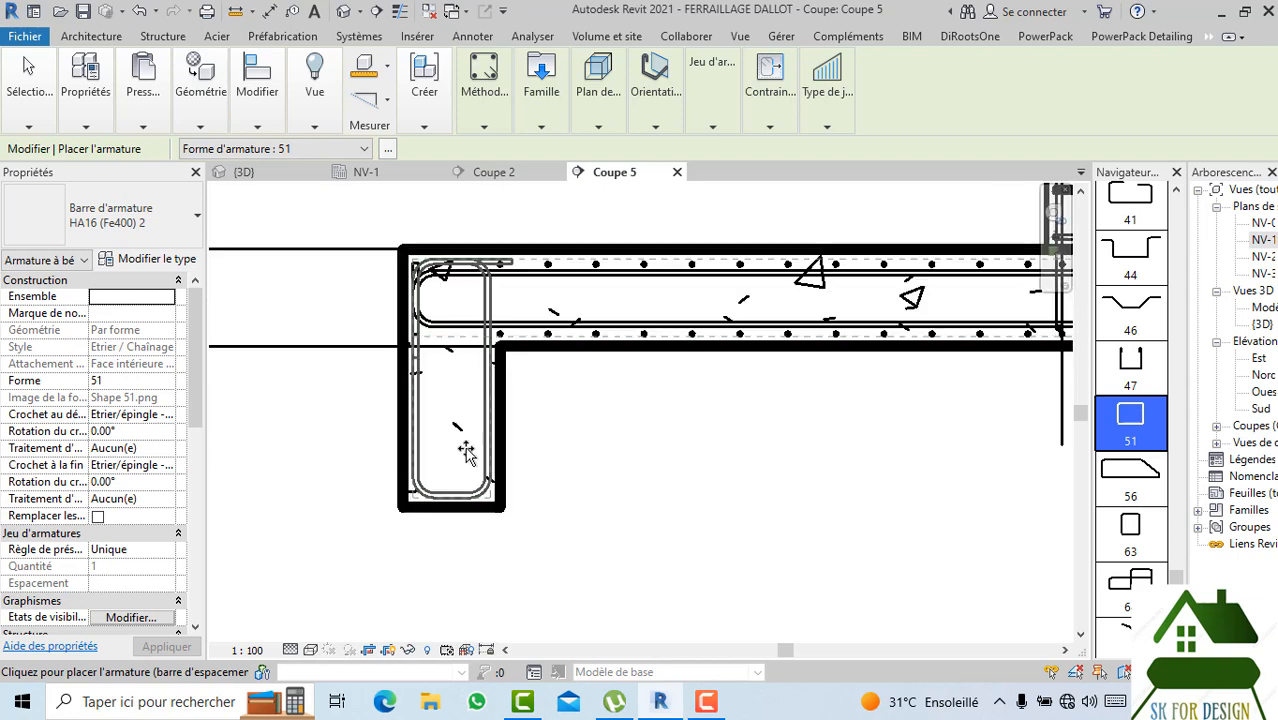
scroll(907, 513, down, 1)
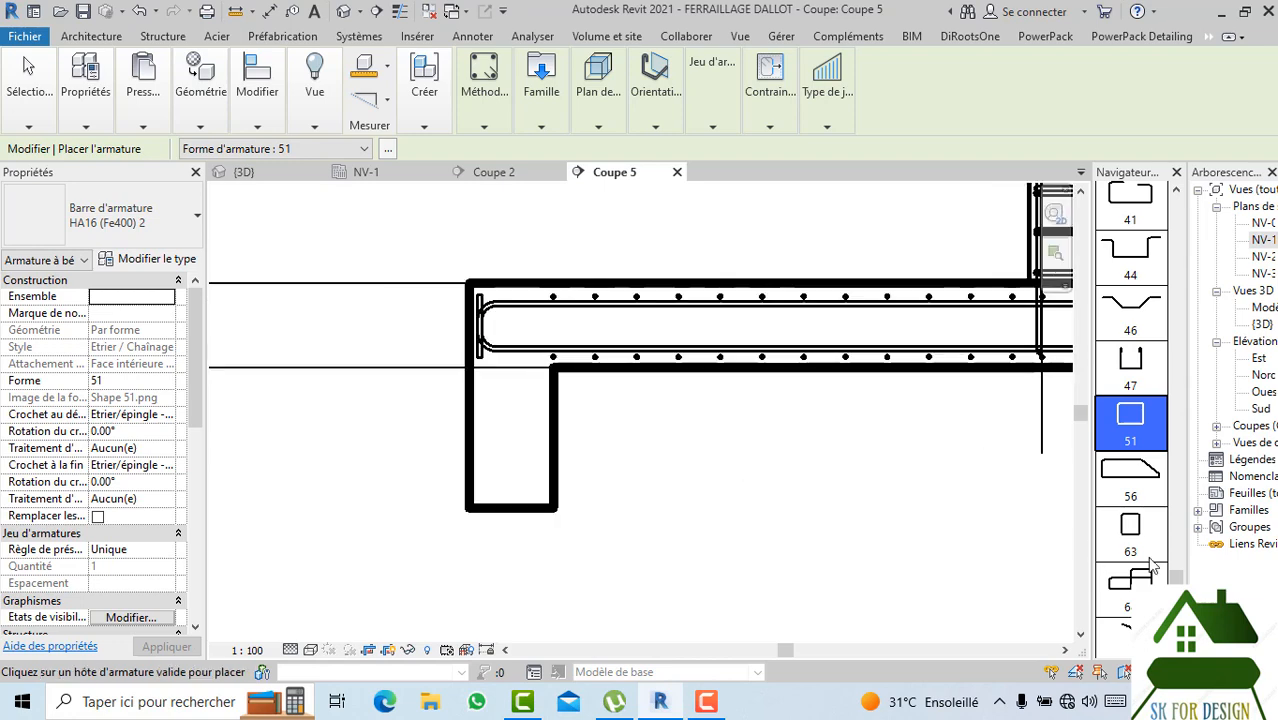
Switch the rebar being placed to shape 63 and bar type HA6 (Fe400).
click(1130, 528)
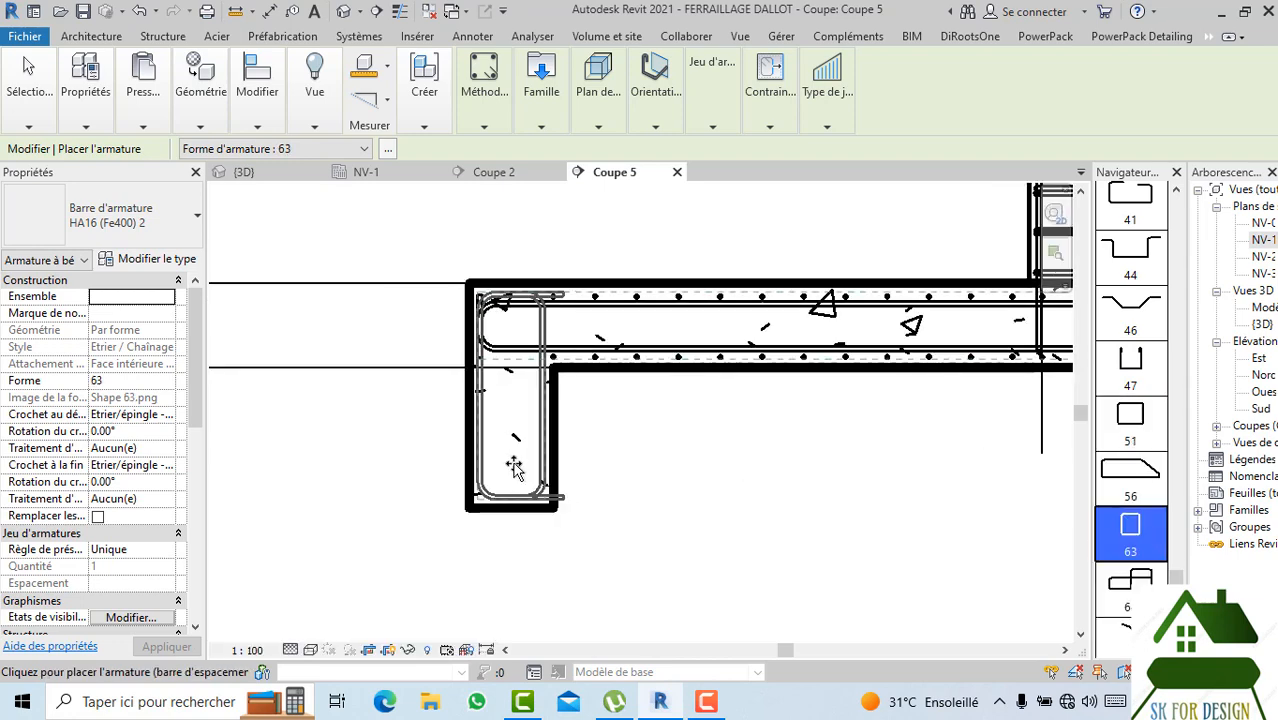
click(114, 244)
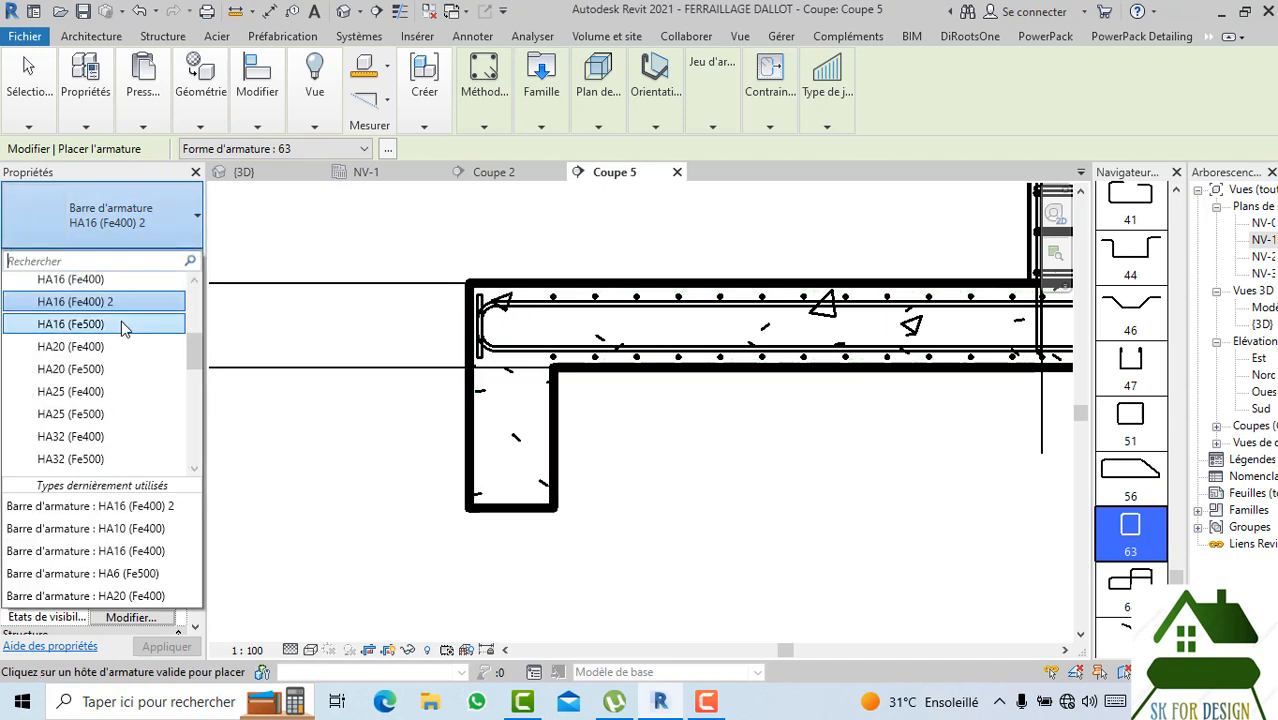
scroll(94, 360, up, 4)
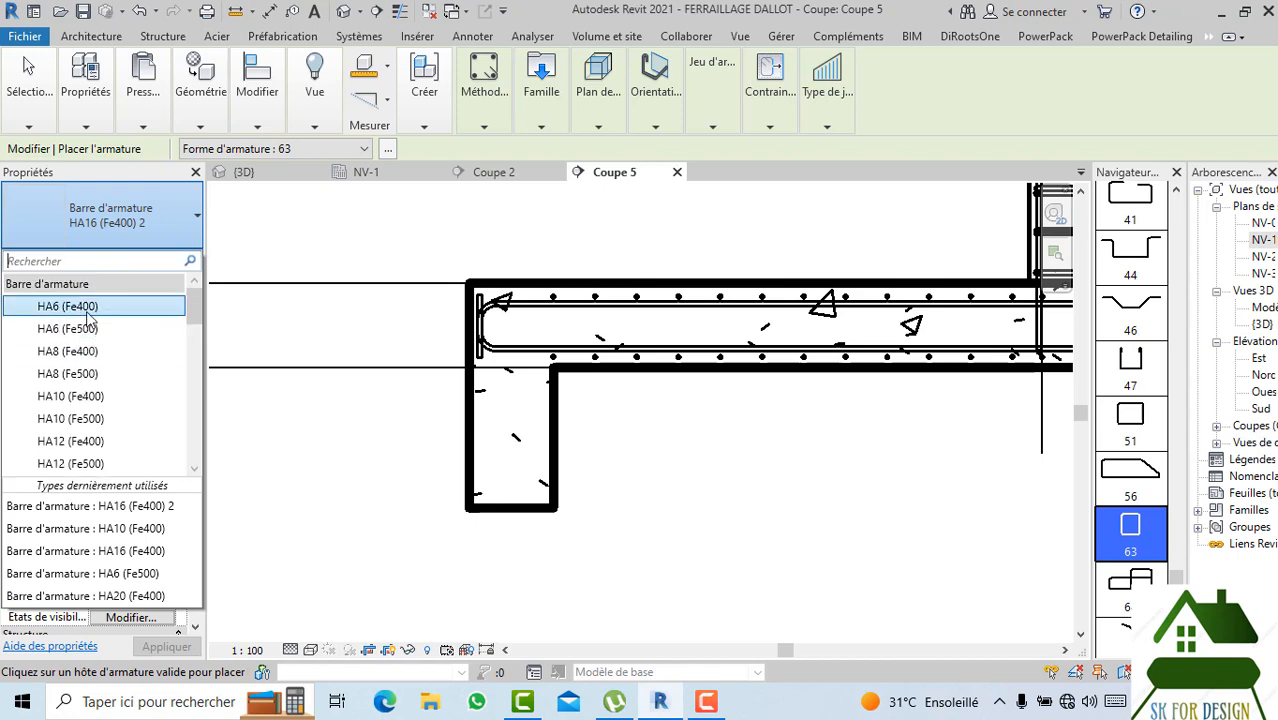
click(76, 306)
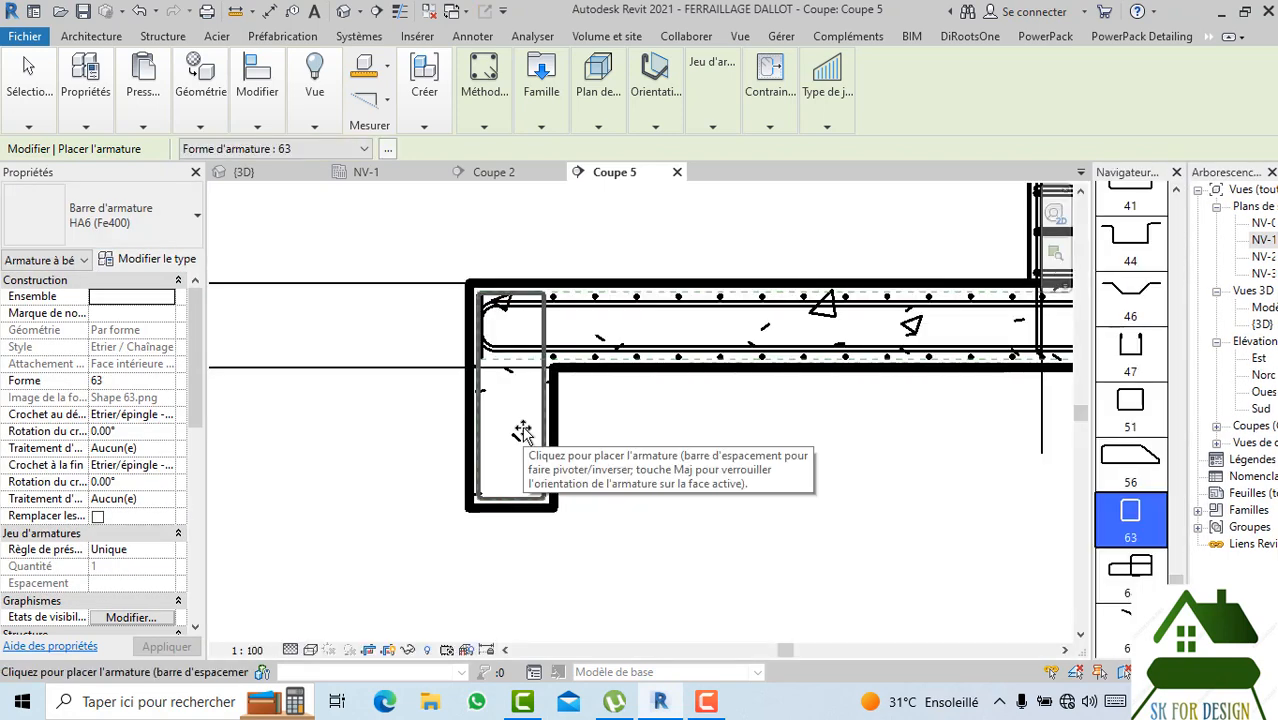
Place the shape 63 stirrup in the lower edge beam's cross-section and end rebar placement.
scroll(522, 430, up, 2)
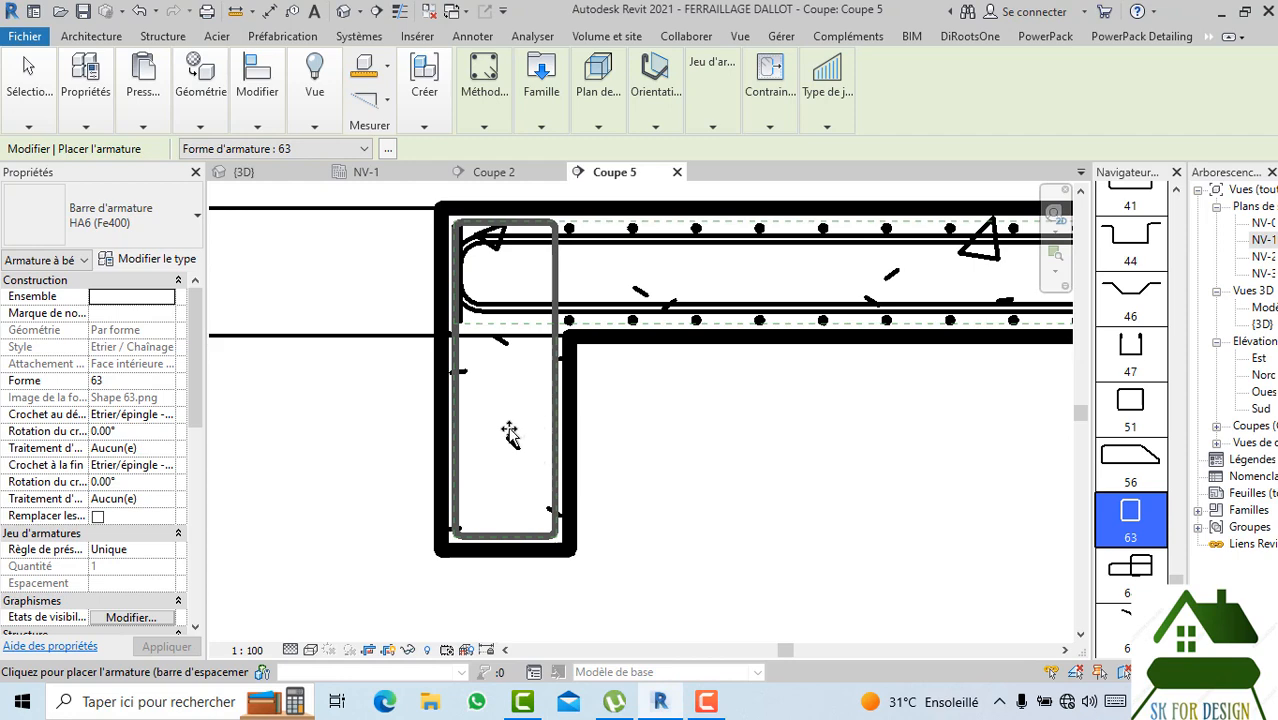
scroll(510, 433, down, 1)
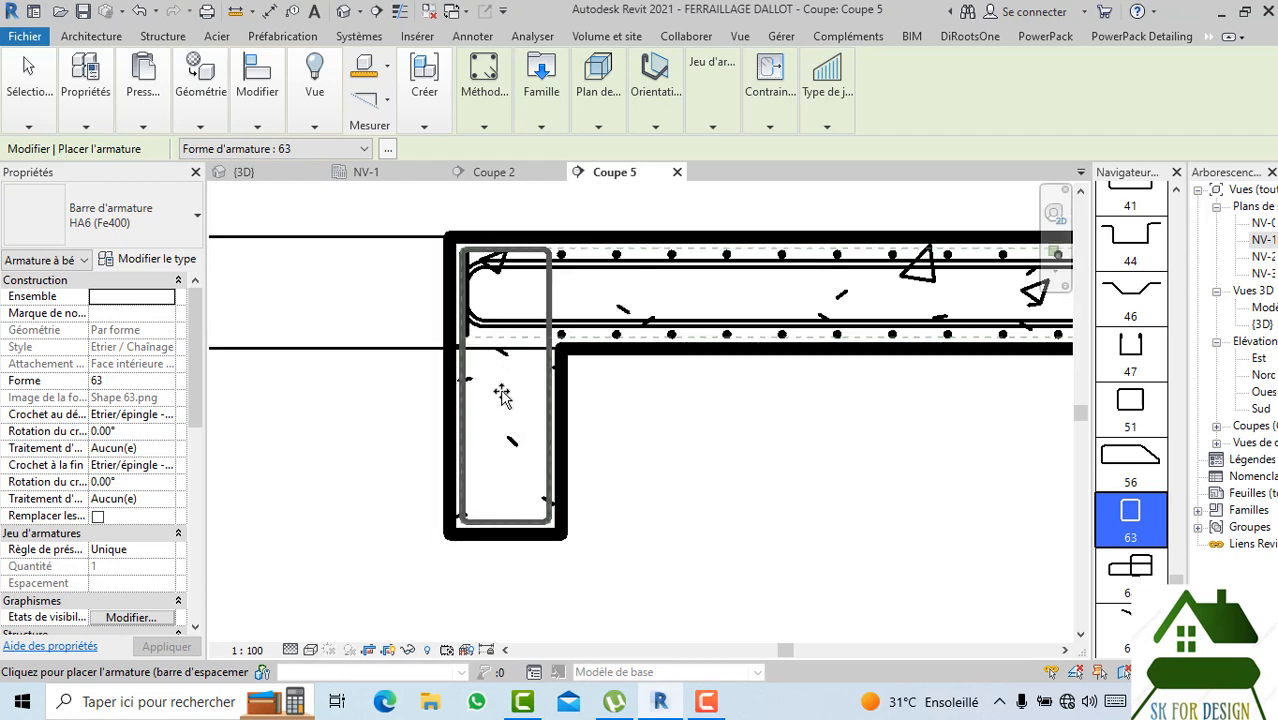
scroll(502, 395, down, 1)
click(525, 398)
key(Escape)
key(Escape)
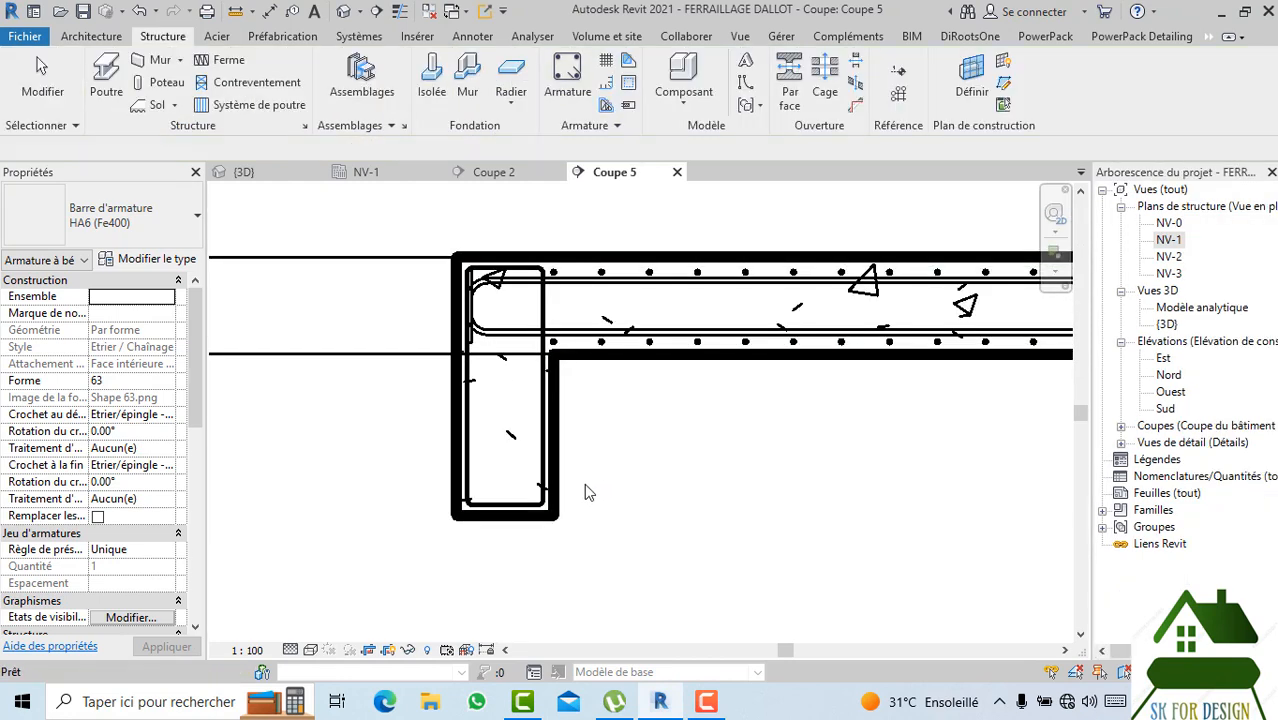
Set the shape 63 stirrup's start and end hooks to Etrier/épingle - 135 deg.
click(531, 510)
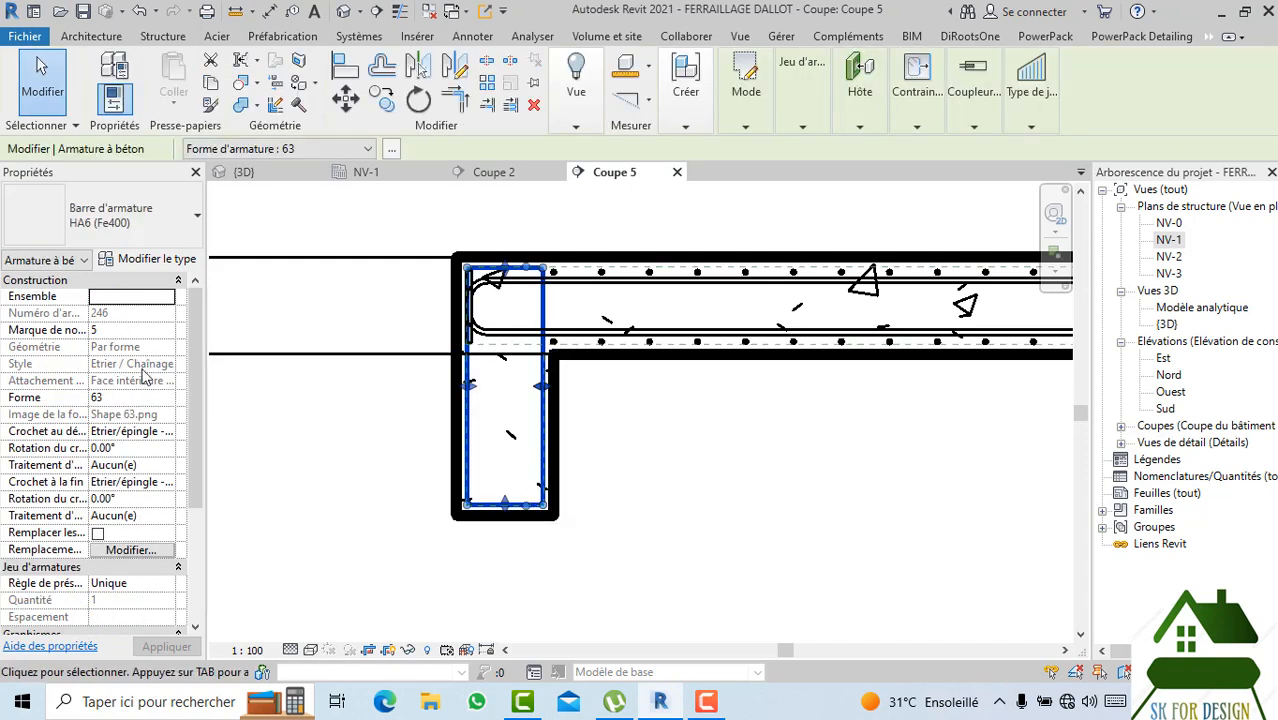
click(168, 433)
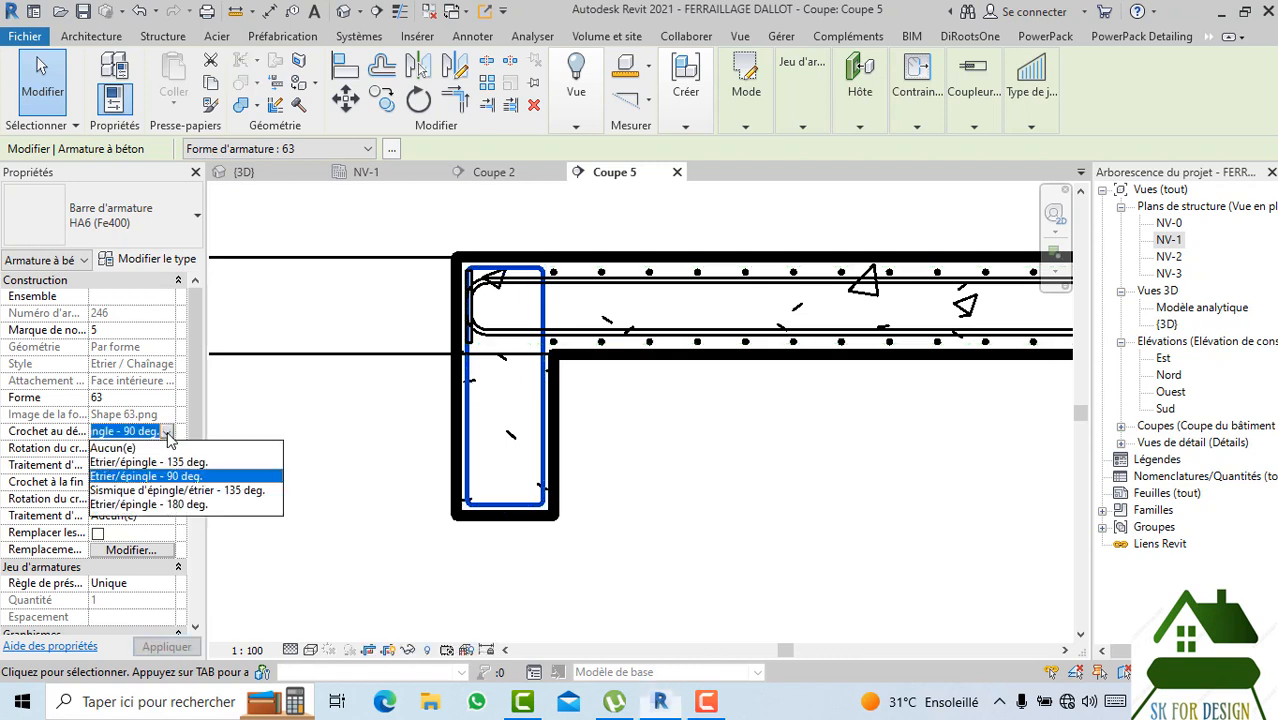
click(140, 466)
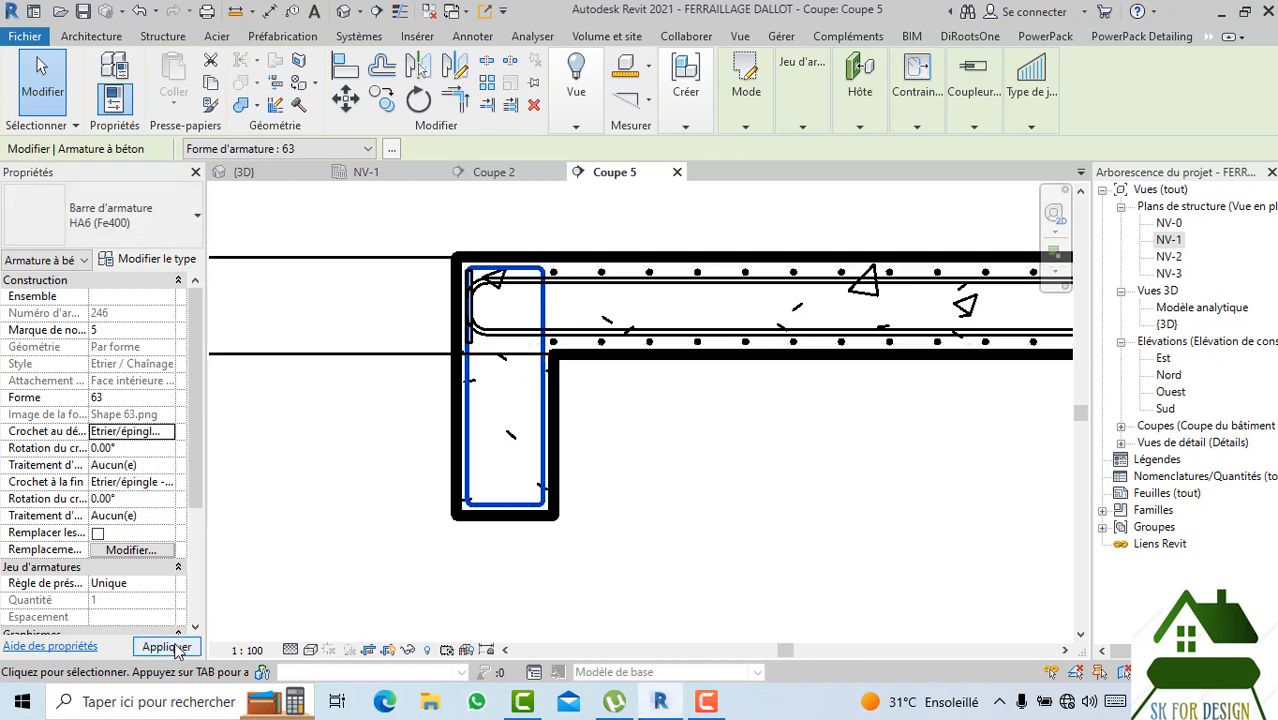
click(167, 647)
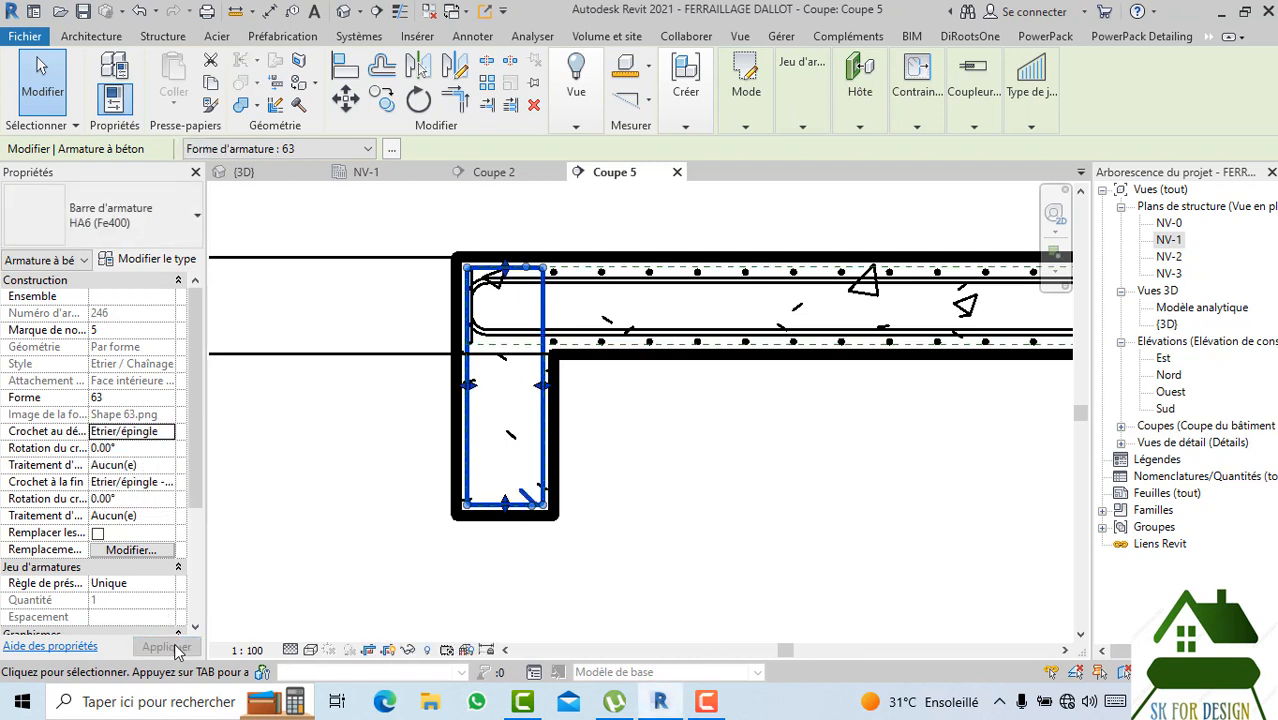
click(168, 484)
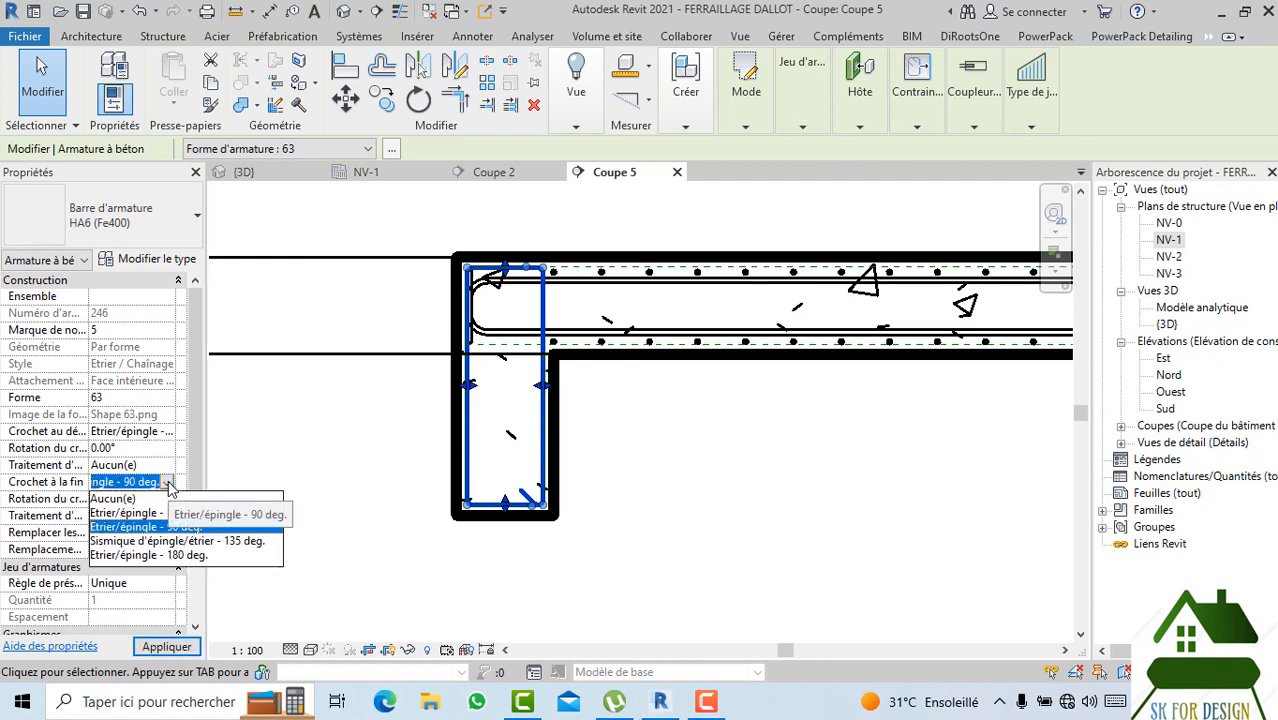
click(169, 486)
click(169, 484)
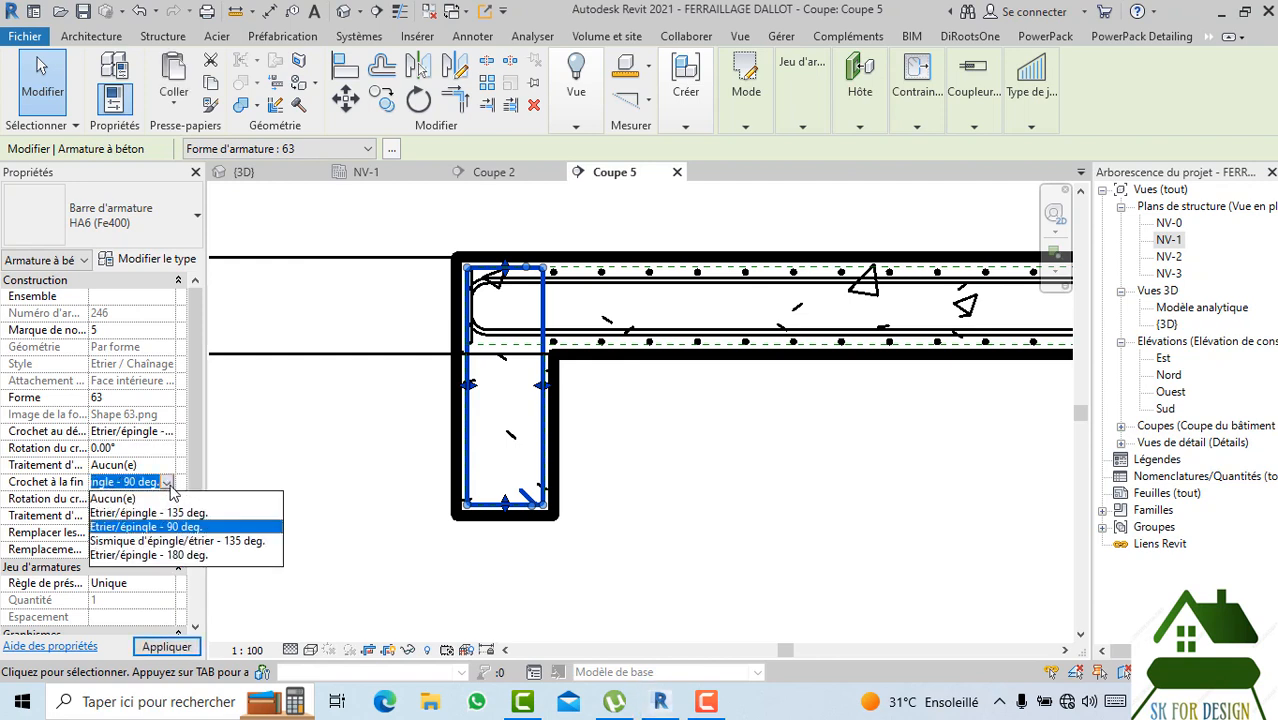
click(160, 524)
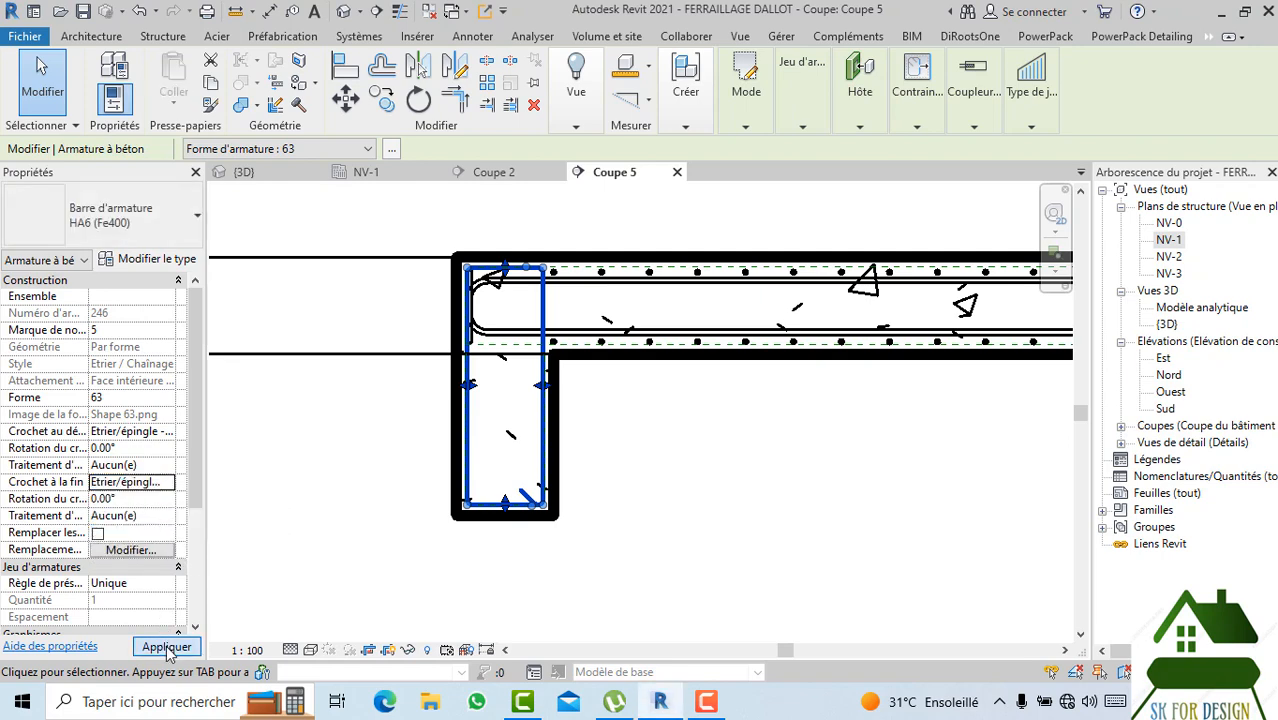
click(166, 647)
scroll(524, 402, up, 1)
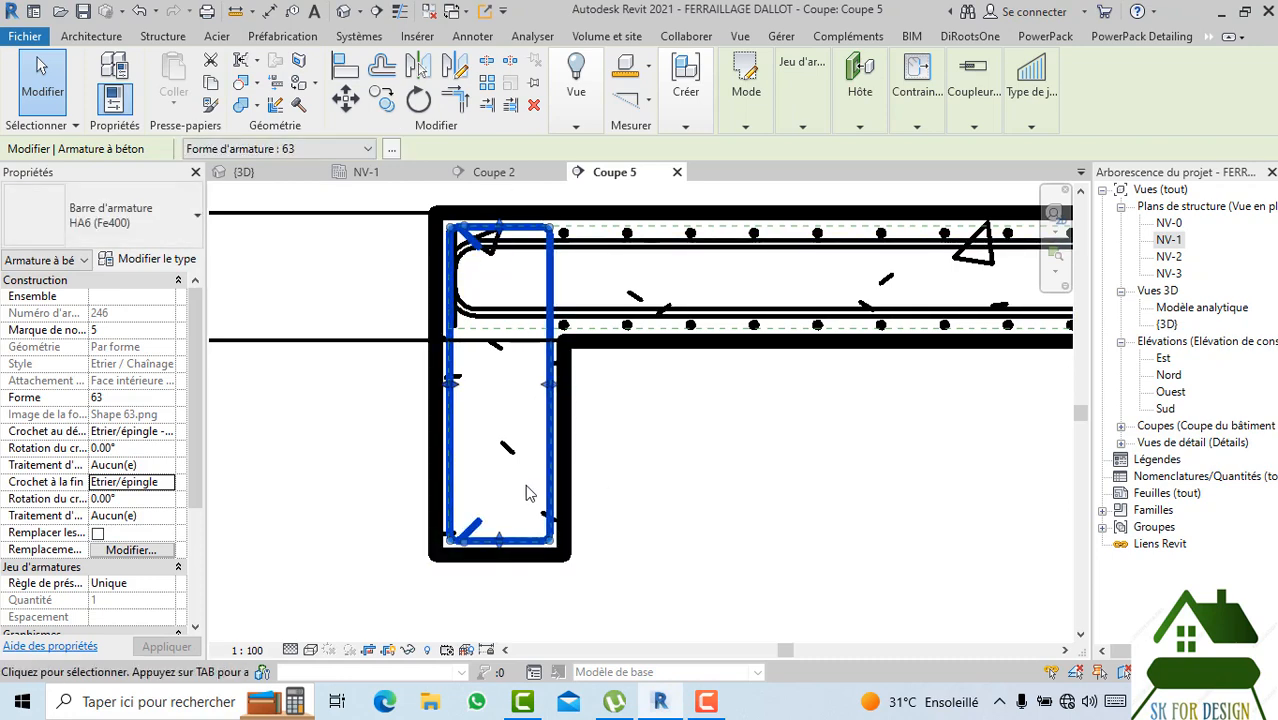
scroll(524, 498, down, 1)
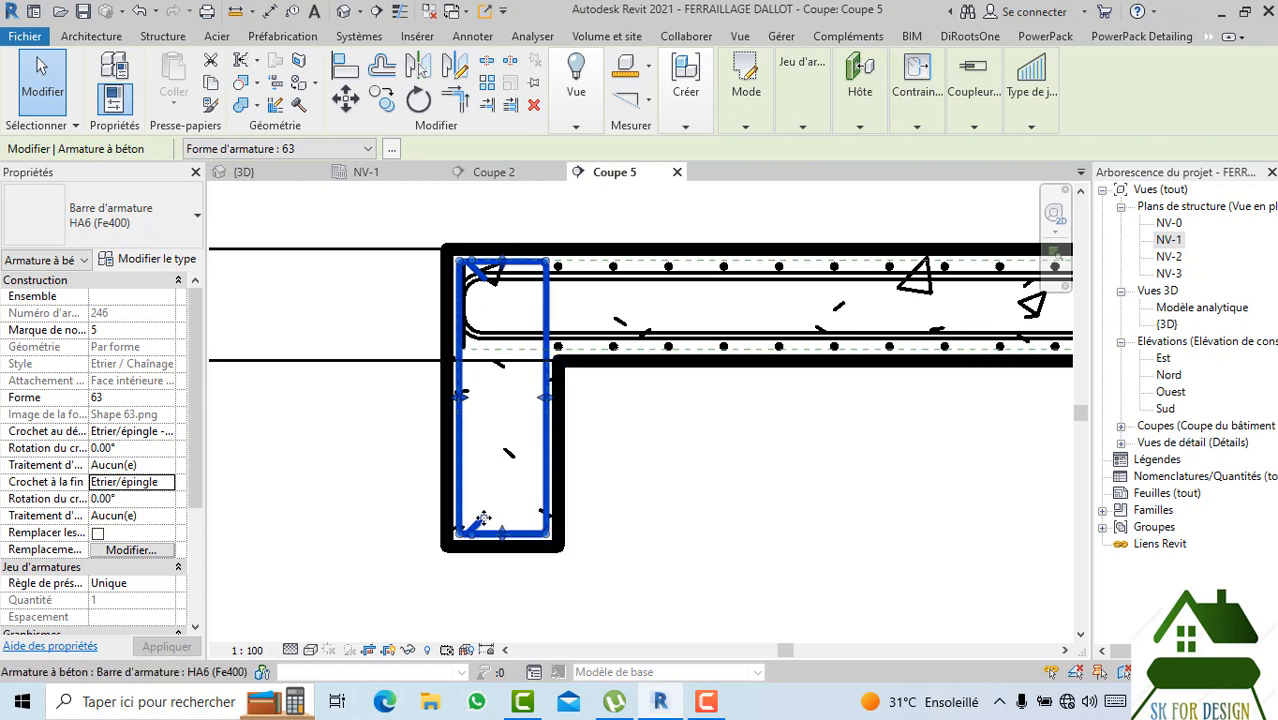
Replace the shape 63 stirrup in the lower edge beam with an HA6 (Fe400) stirrup of shape 51.
click(620, 482)
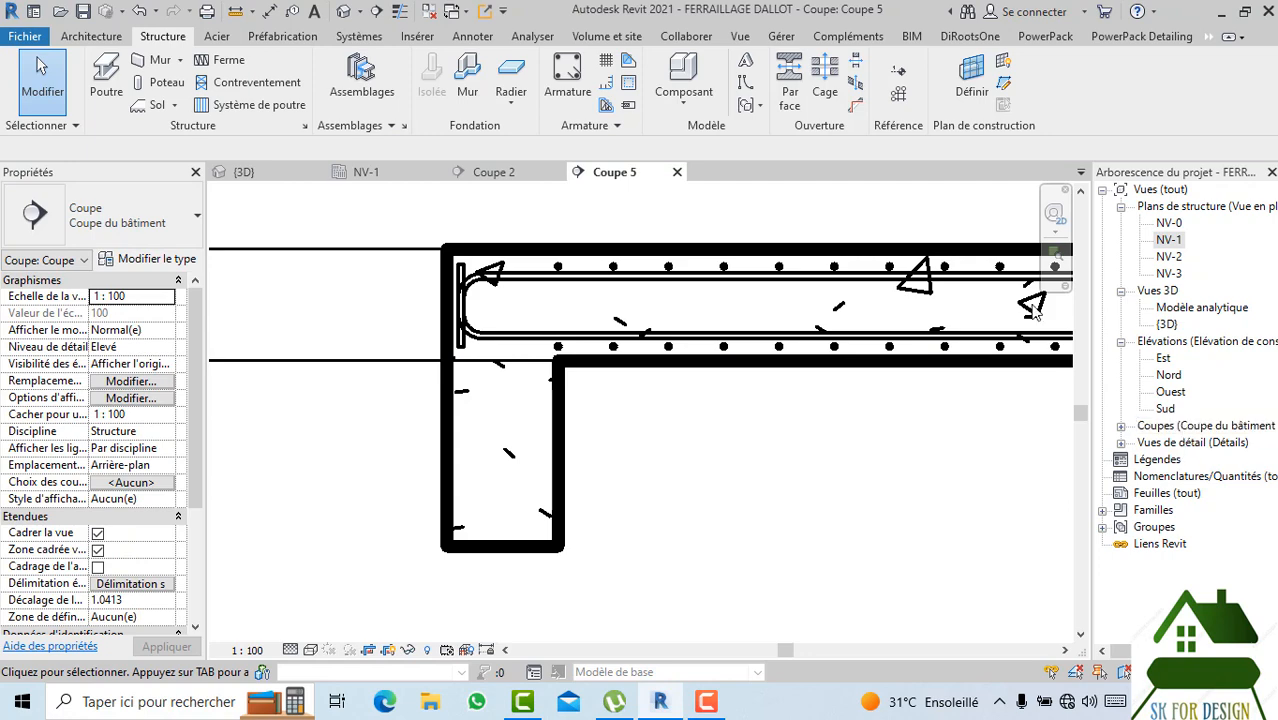
click(95, 36)
click(161, 36)
click(567, 78)
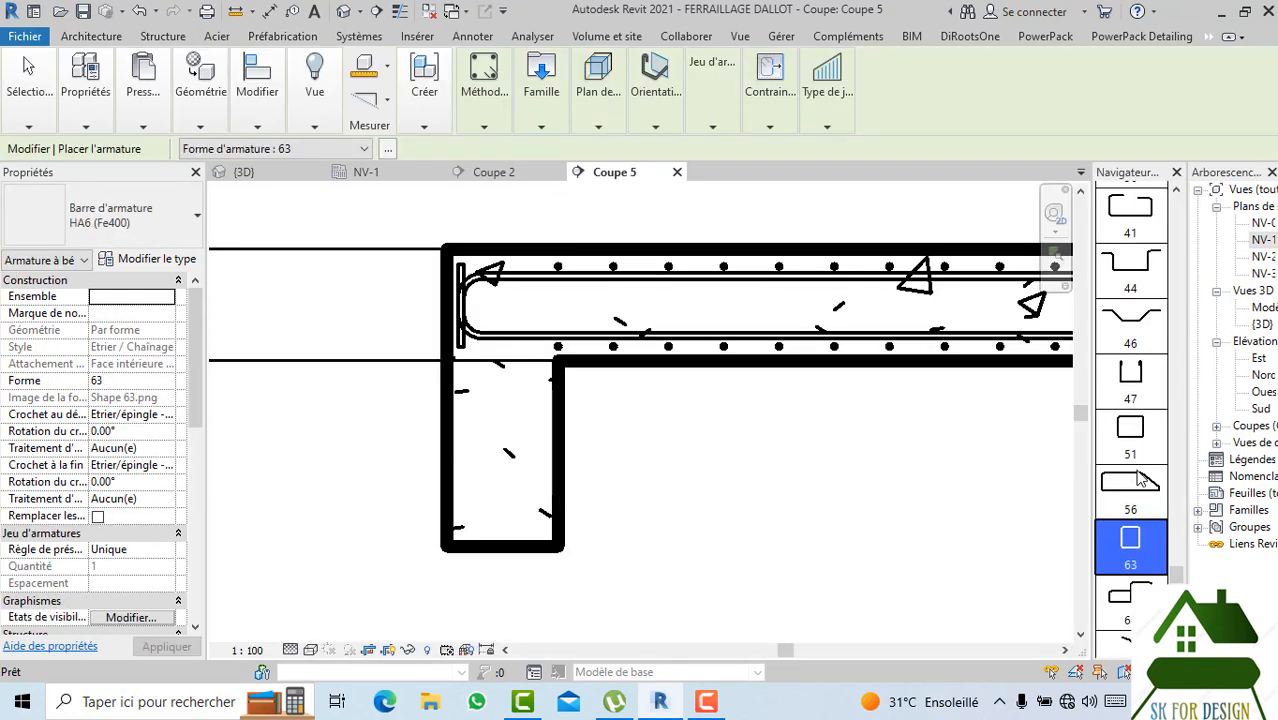
click(1131, 425)
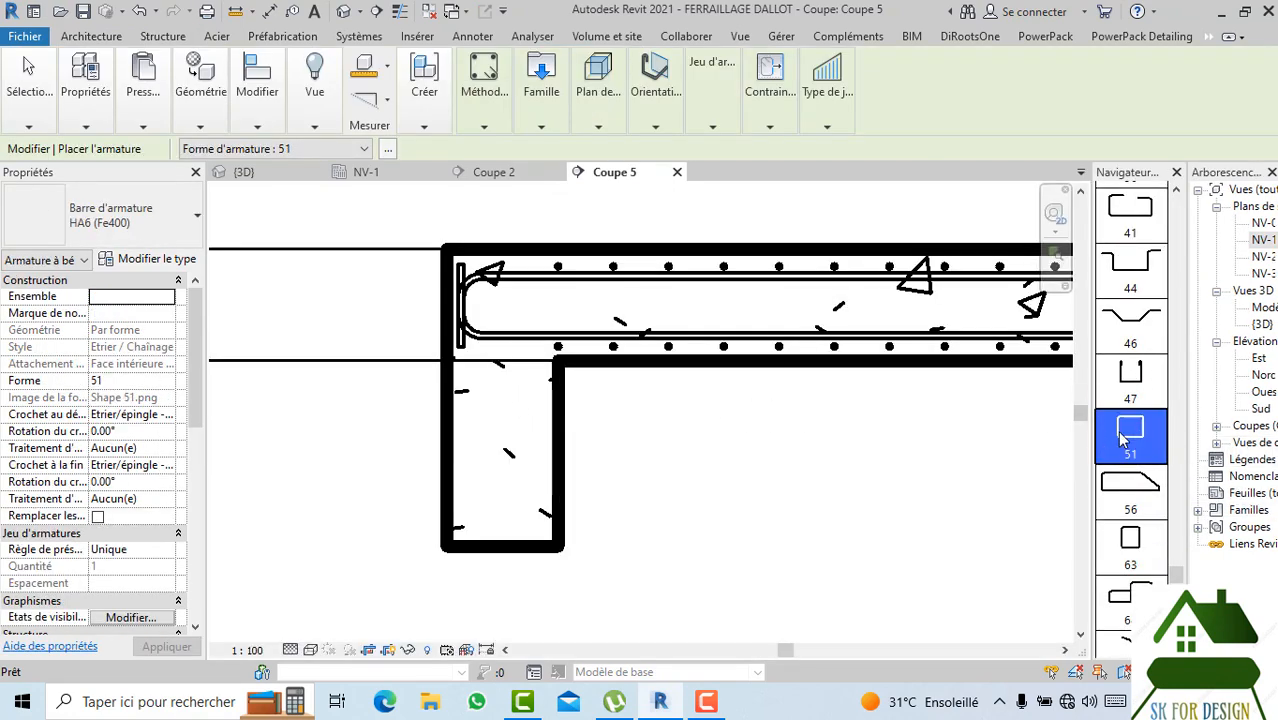
click(503, 430)
key(Escape)
key(Escape)
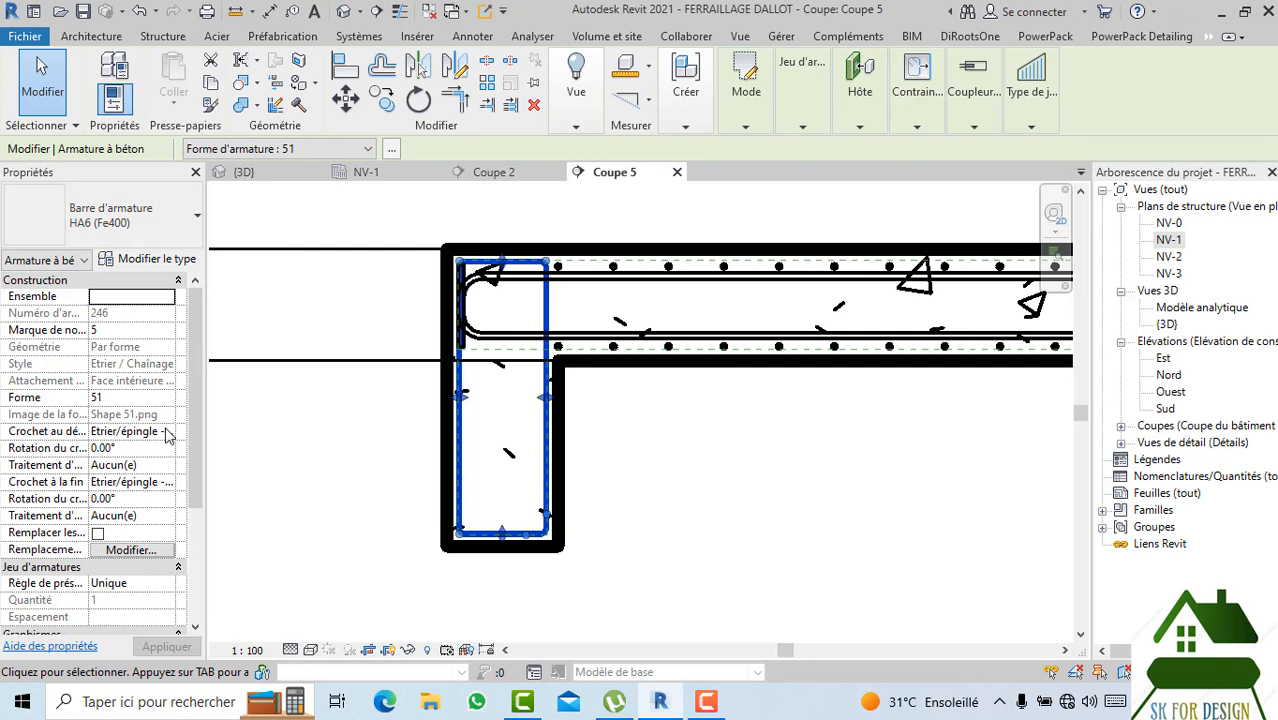
Set both the start and end hooks of the shape 51 stirrup to Etrier/épingle - 135 deg.
click(166, 433)
click(167, 431)
click(166, 467)
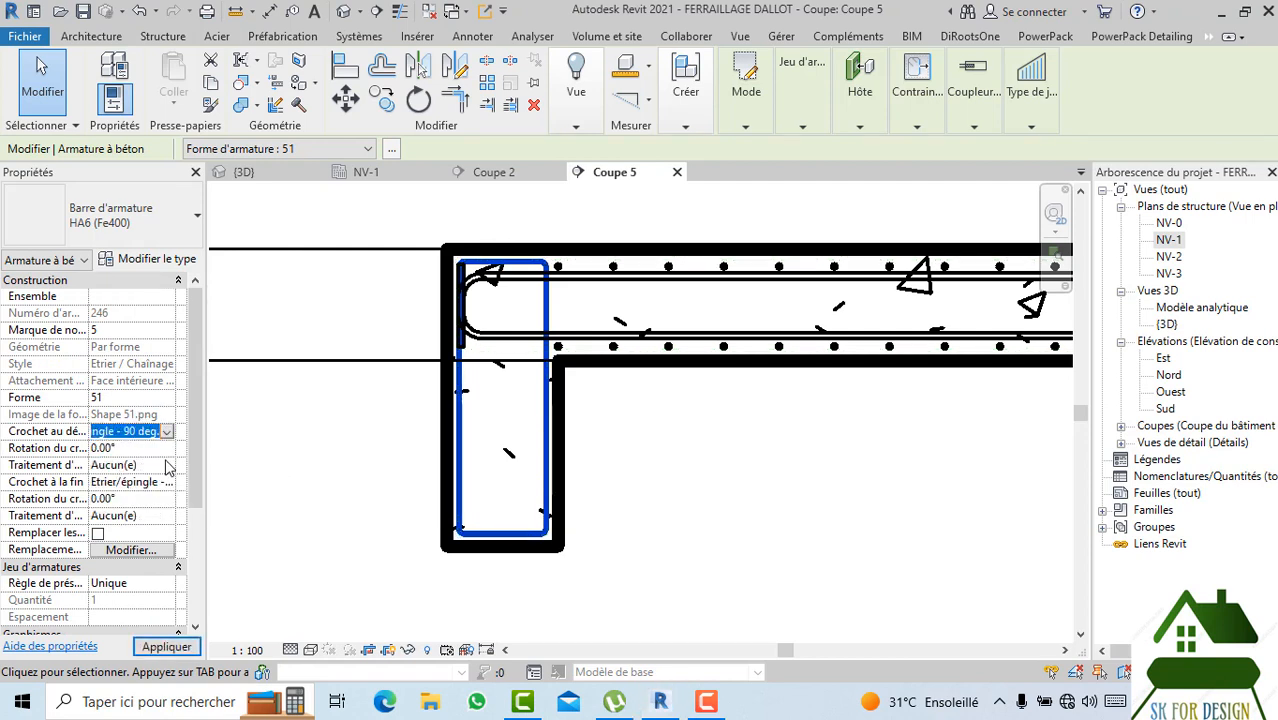
click(164, 485)
click(165, 483)
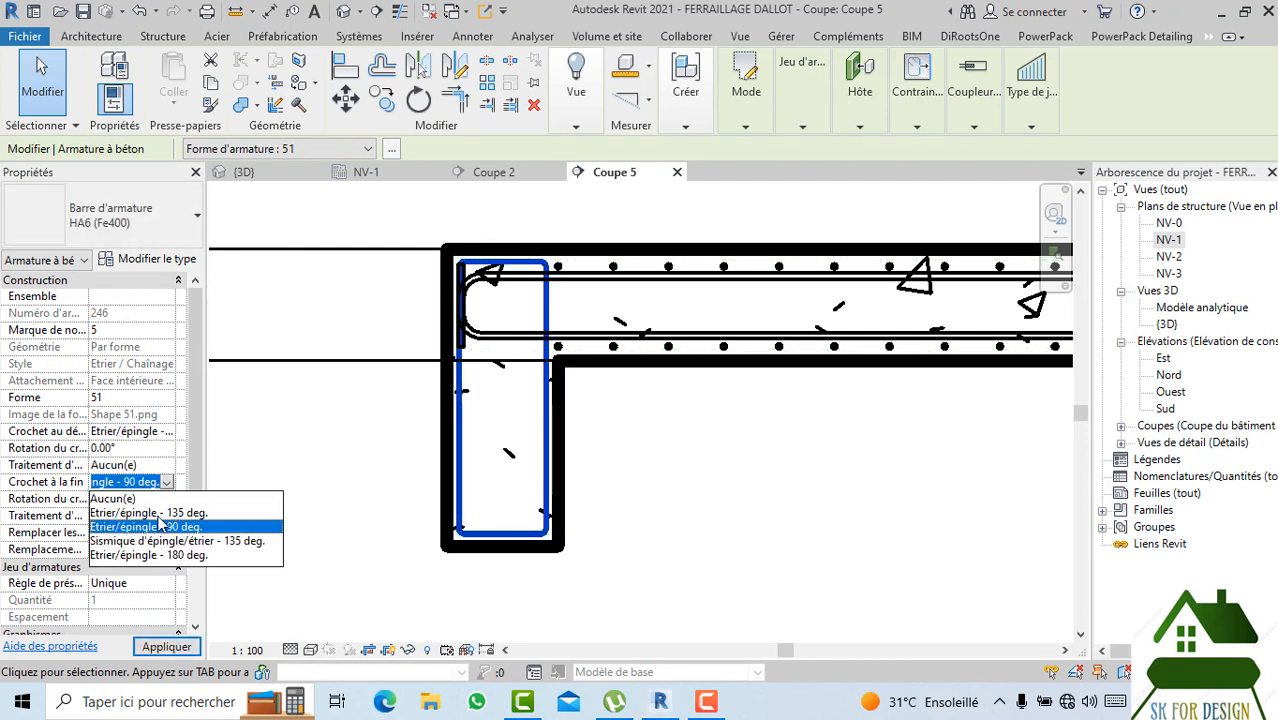
click(160, 526)
click(166, 647)
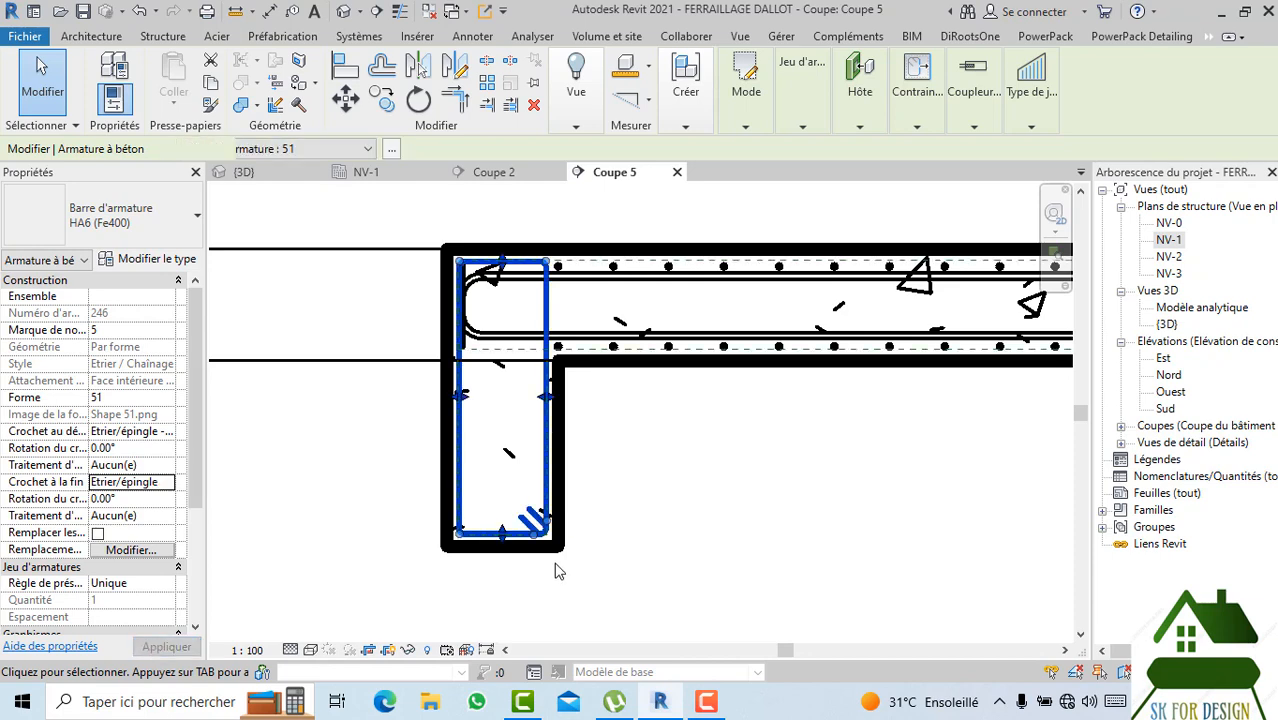
click(623, 551)
scroll(650, 410, up, 2)
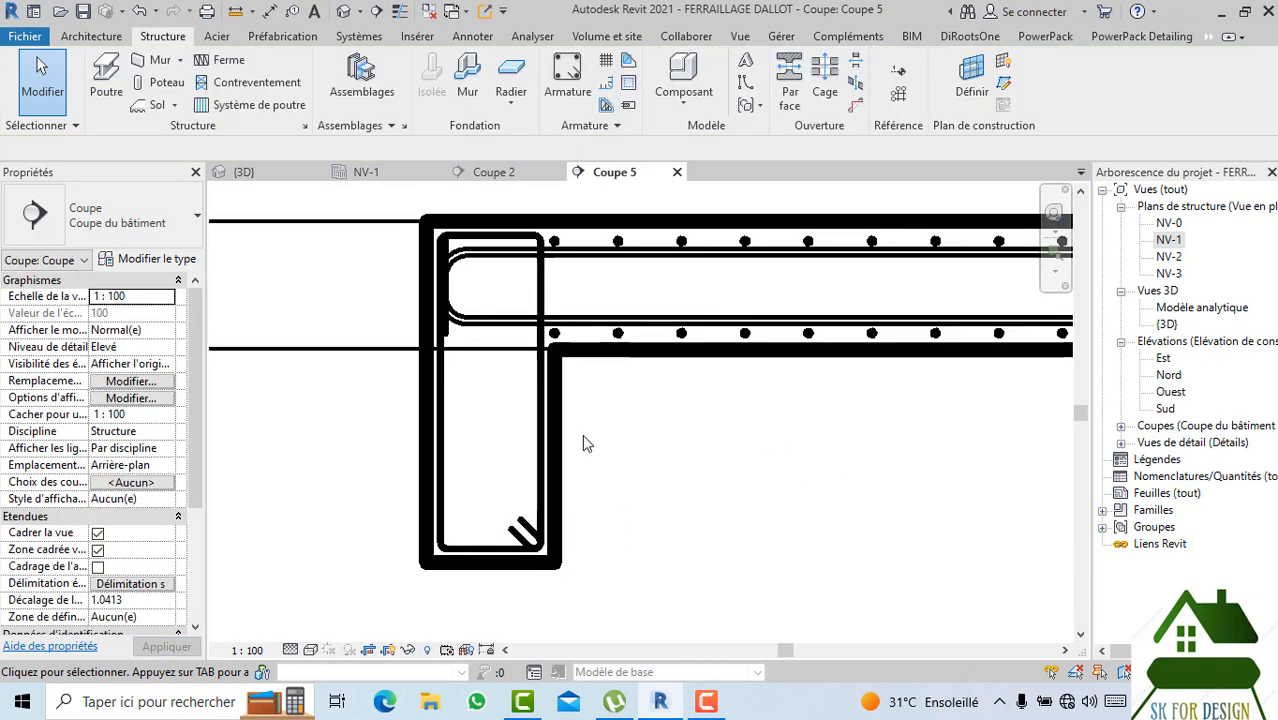
Distribute the shape 51 HA6 stirrup along the lower edge beam with the Espacement maximum layout and enter its spacing.
click(539, 418)
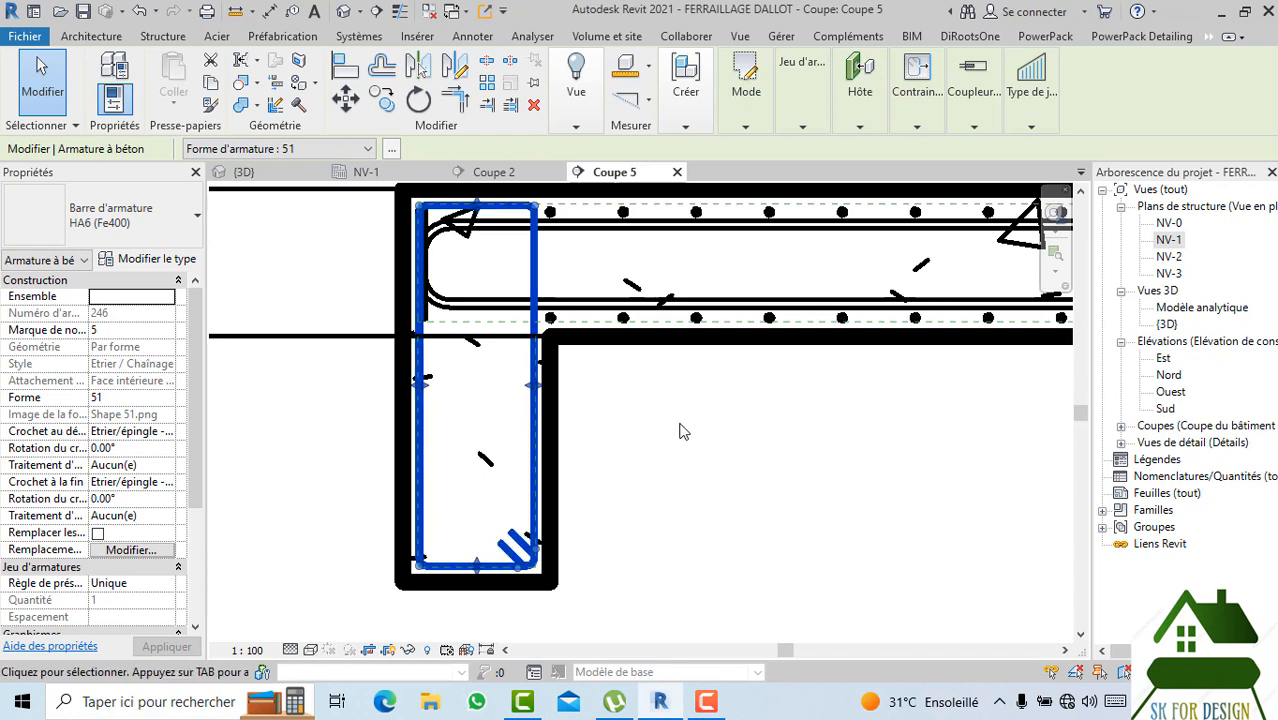
click(680, 431)
scroll(684, 447, down, 1)
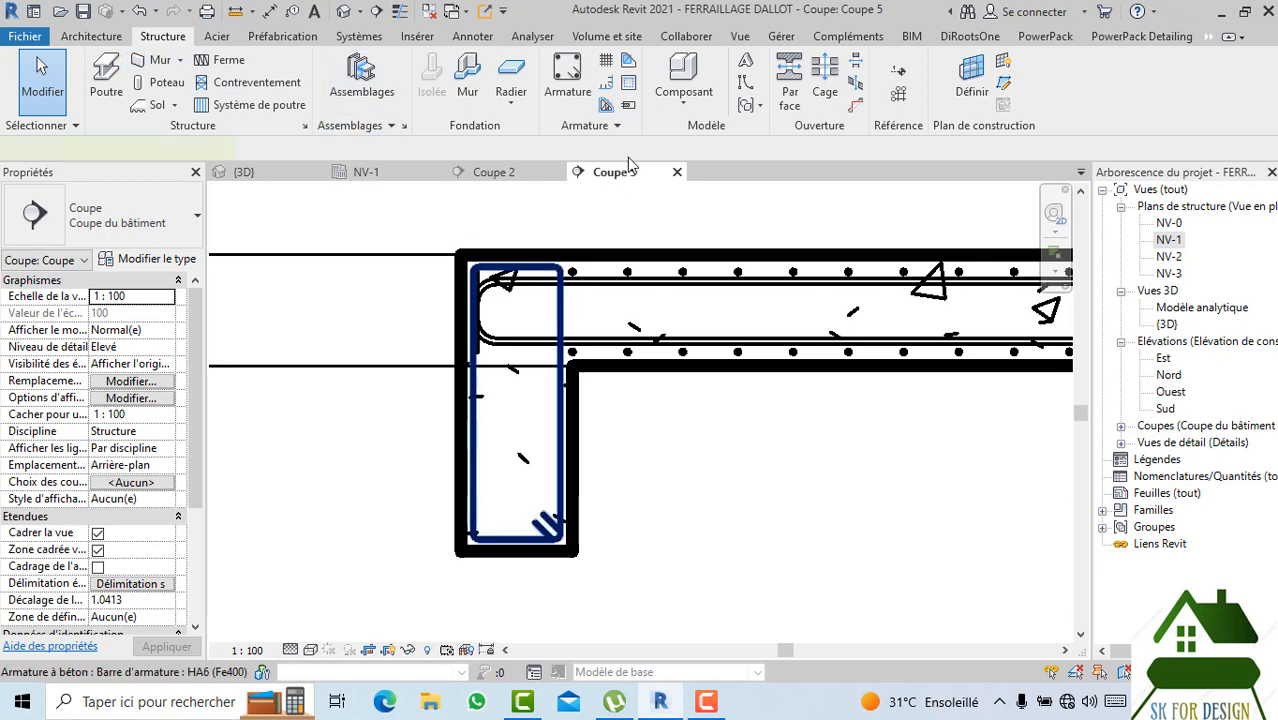
mouse_move(816, 124)
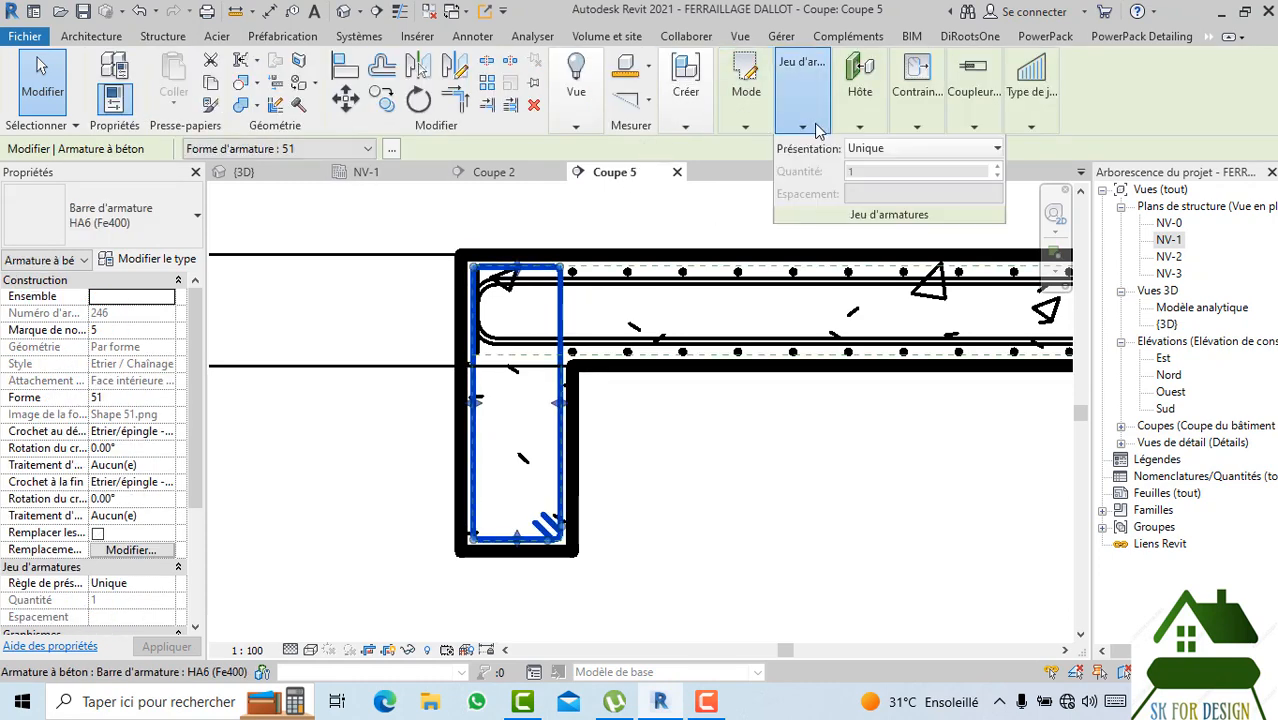
click(868, 155)
click(906, 207)
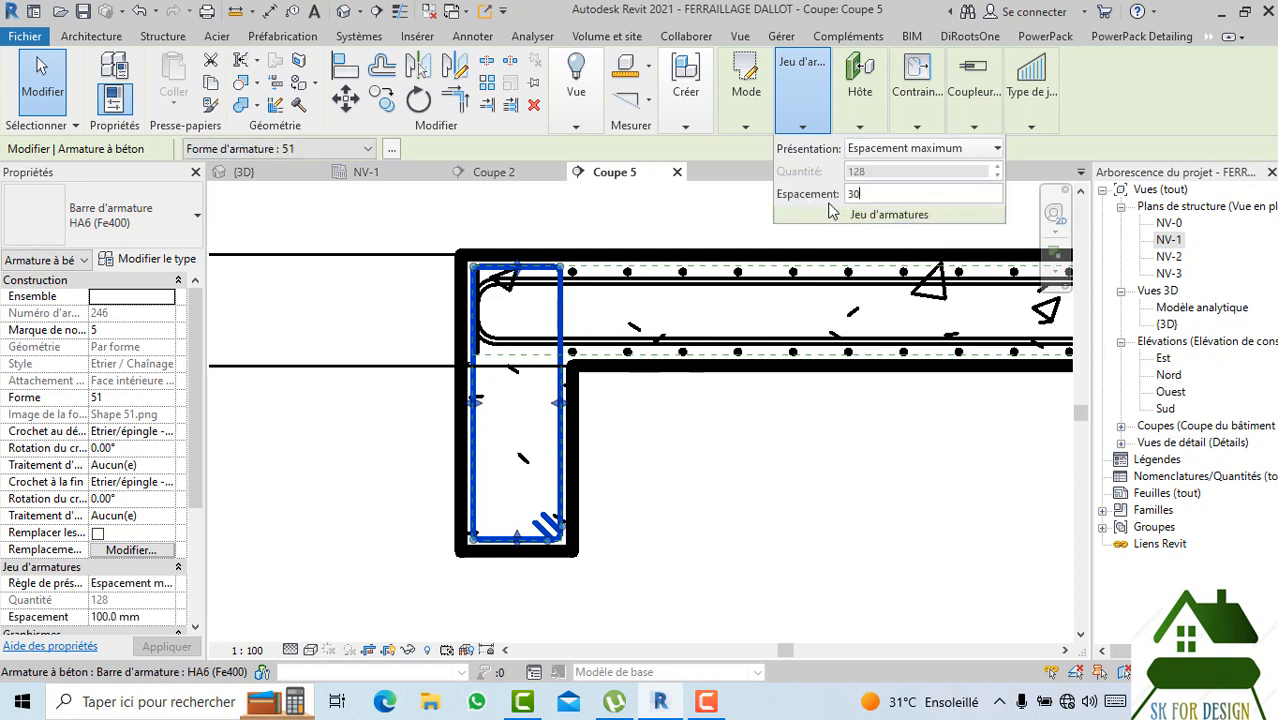
click(736, 402)
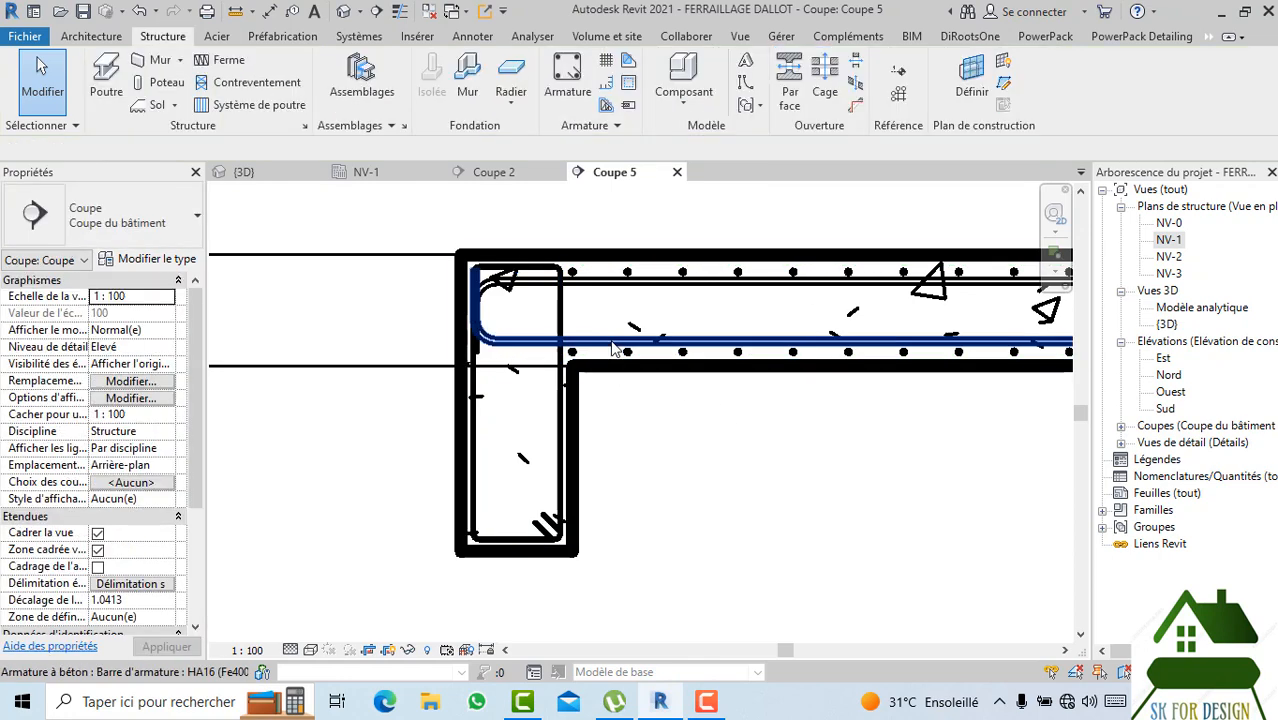
Set up a new HA12 (Fe400) straight bar of shape 00, oriented Perpendiculaire à l'enrobage.
click(567, 75)
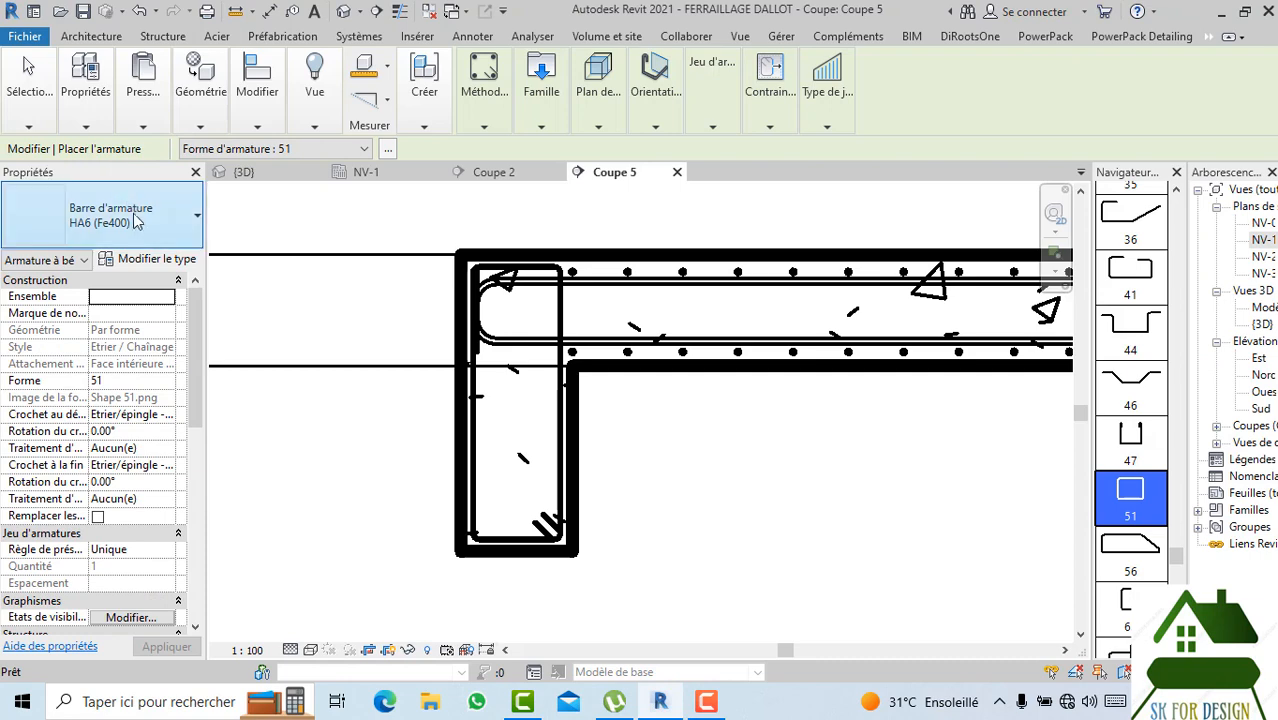
click(140, 225)
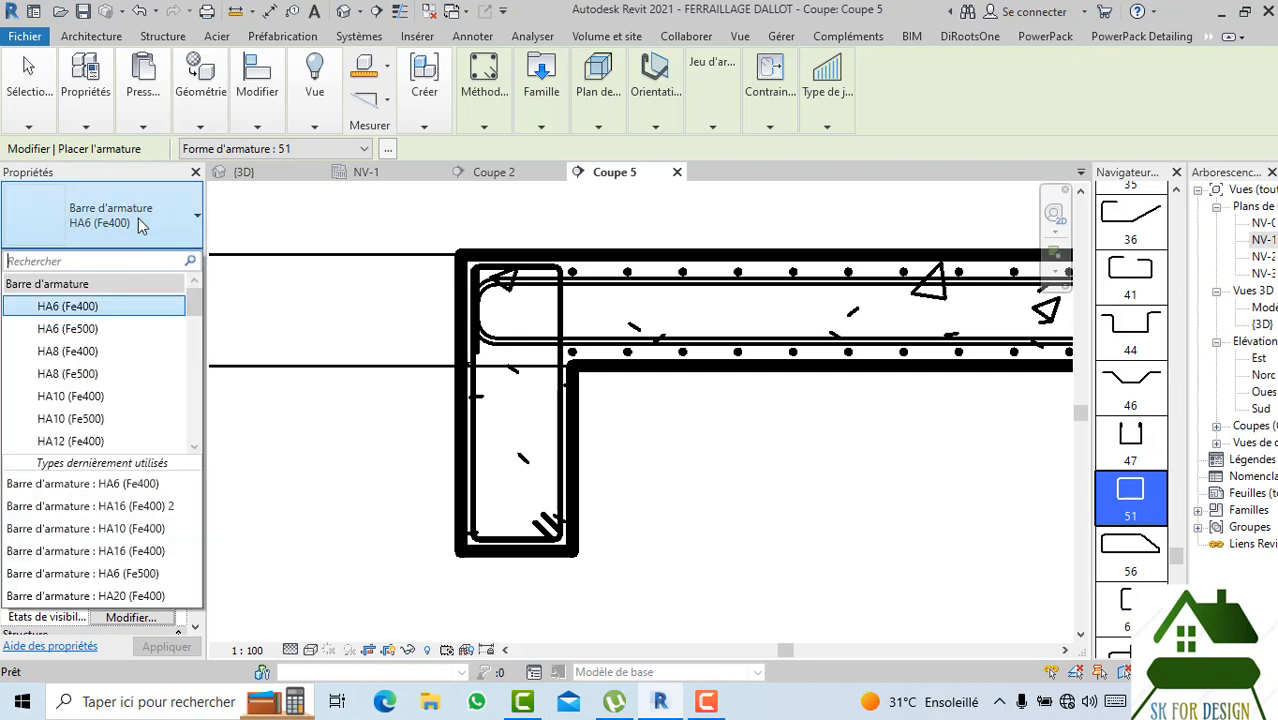
click(93, 446)
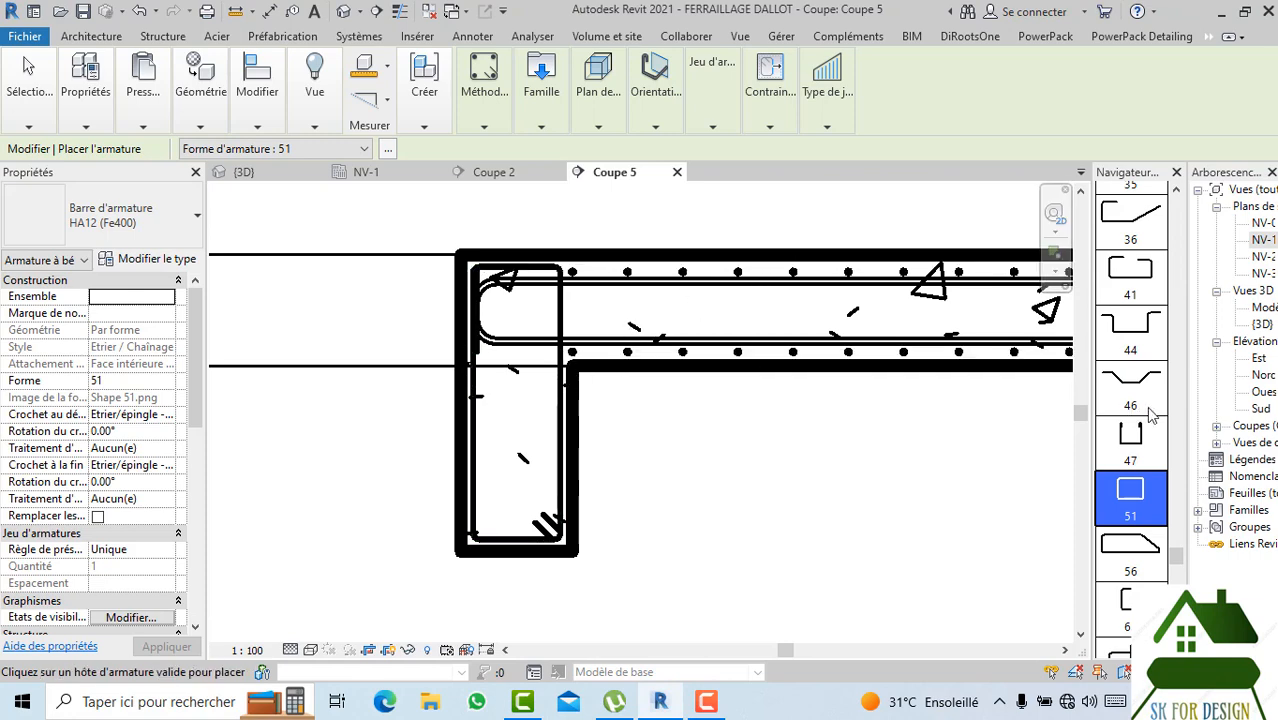
scroll(1130, 232, up, 6)
scroll(1130, 232, up, 6)
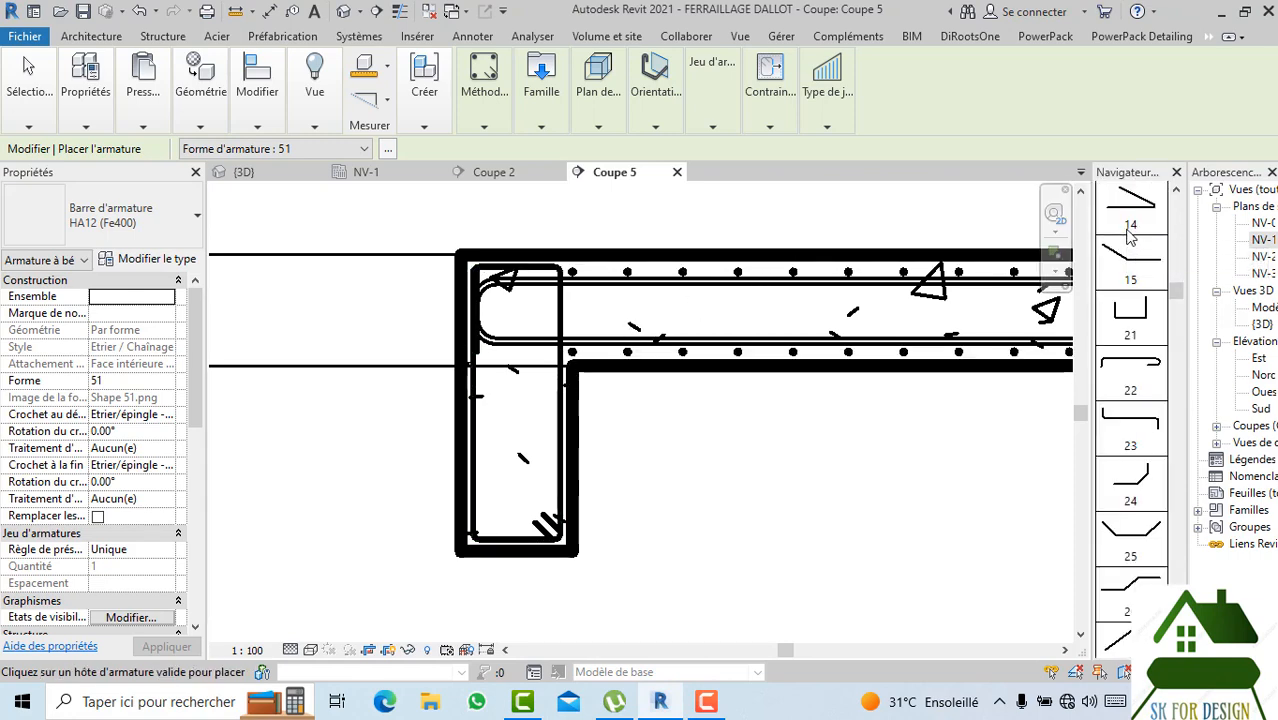
click(1130, 215)
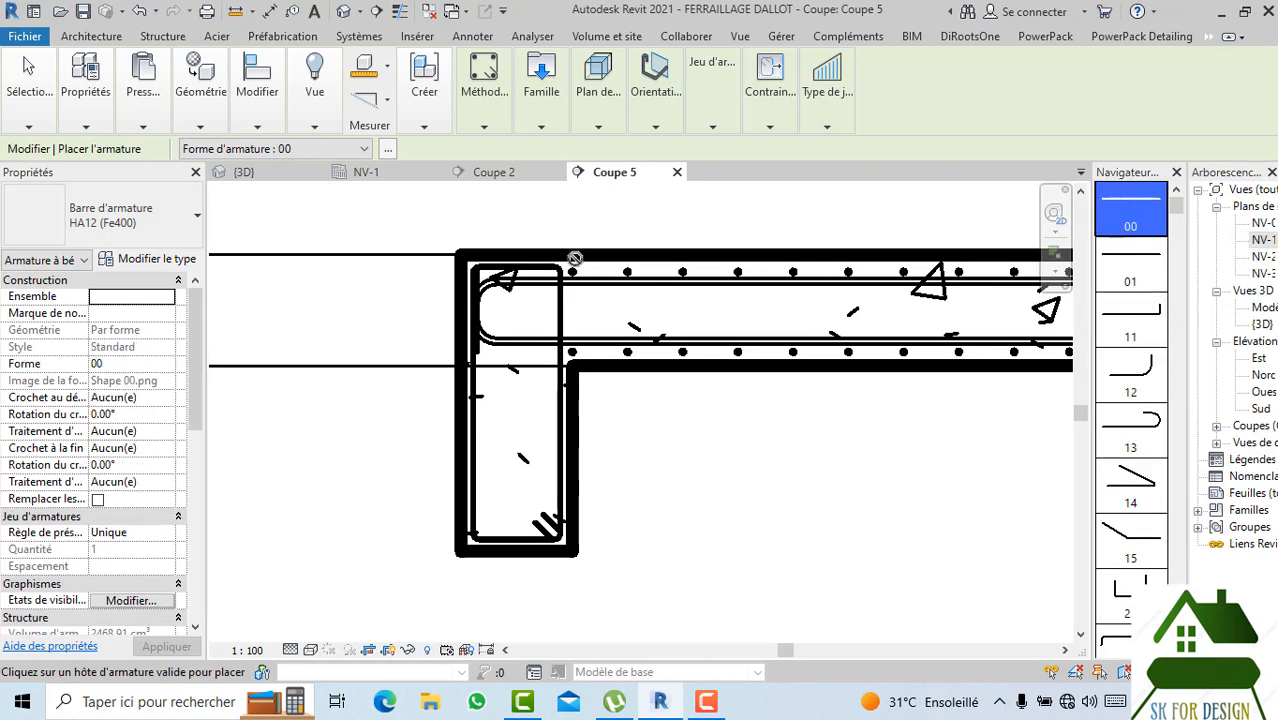
click(655, 95)
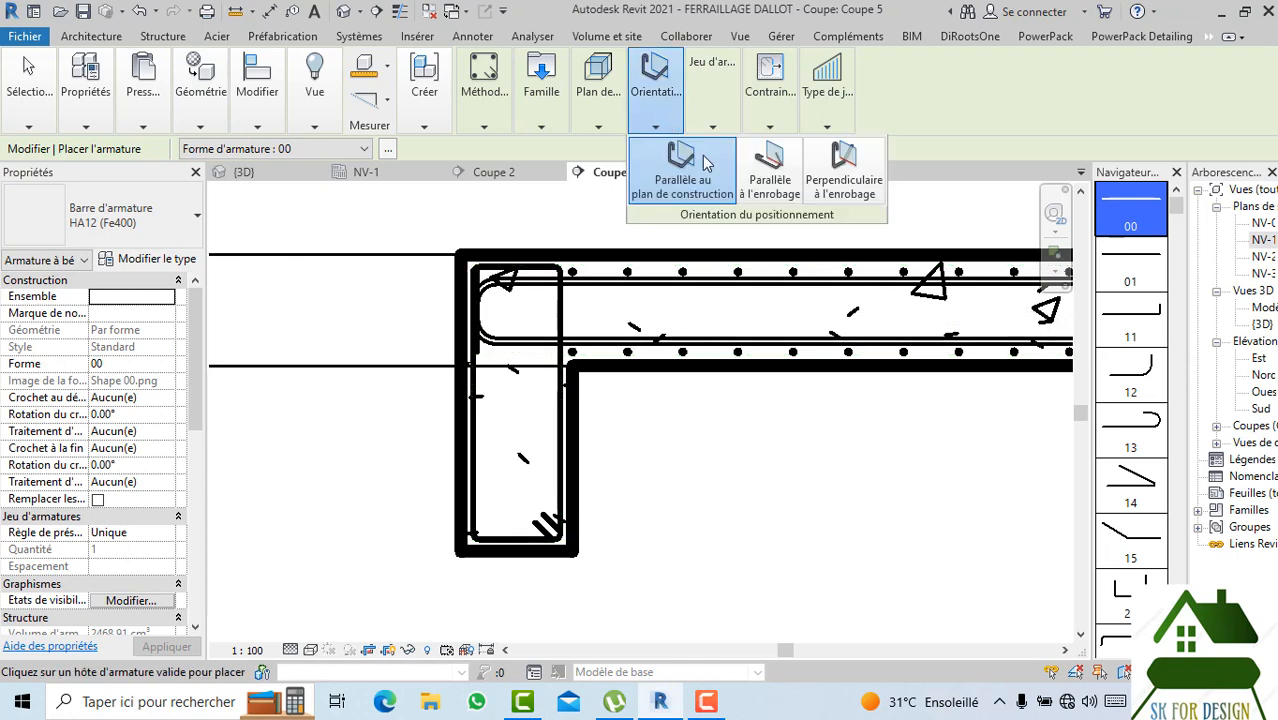
click(820, 181)
Place the HA12 bar inside the stirrup along the lower edge beam's outer face and end rebar placement.
scroll(490, 490, up, 2)
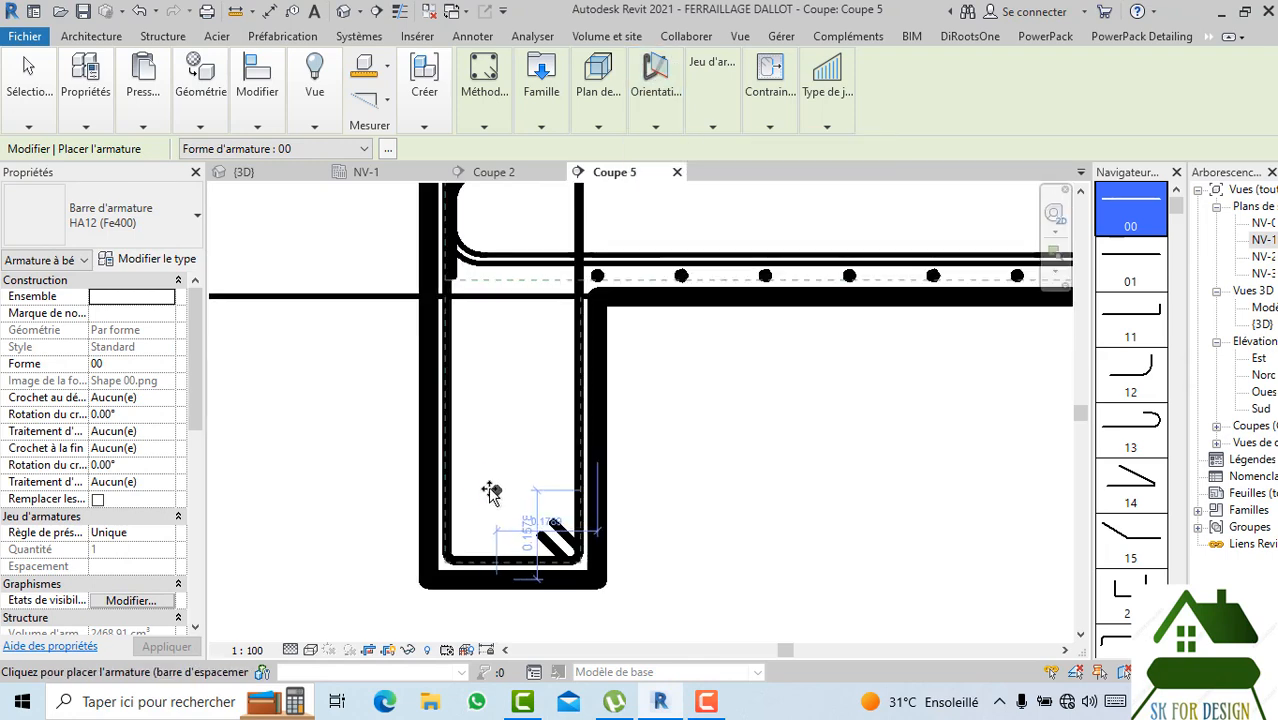
scroll(453, 432, down, 1)
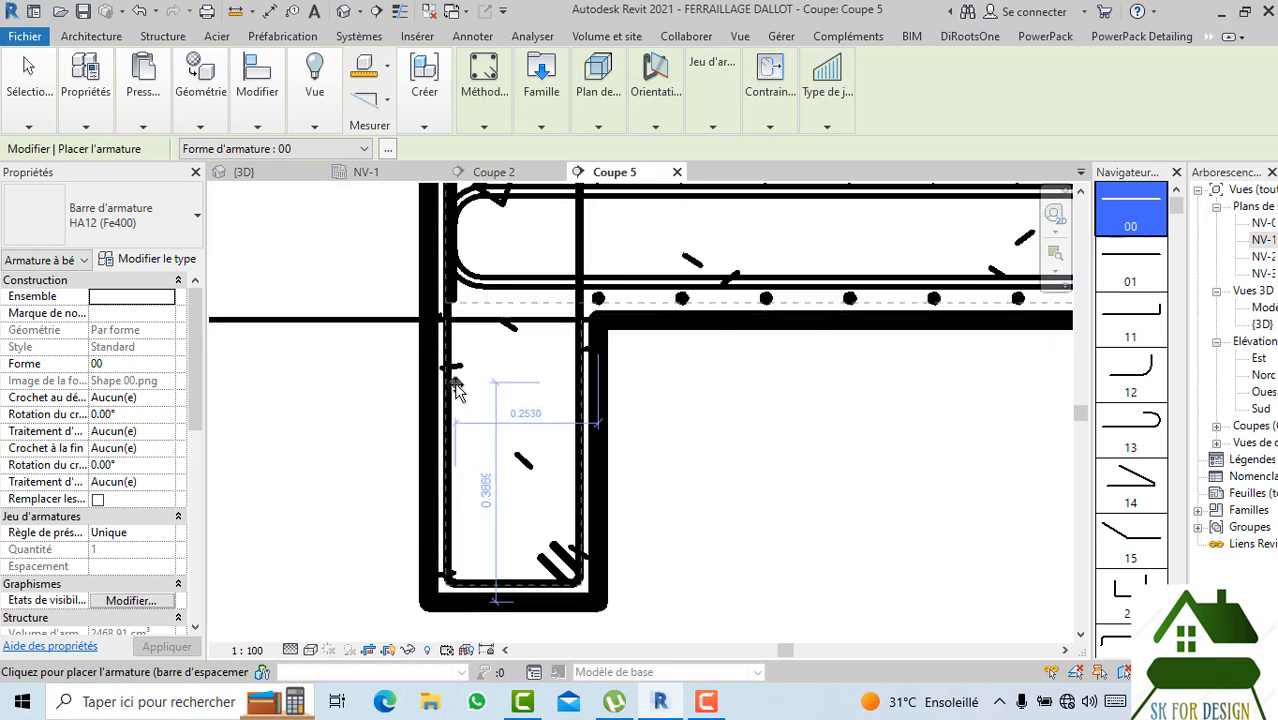
scroll(456, 390, up, 2)
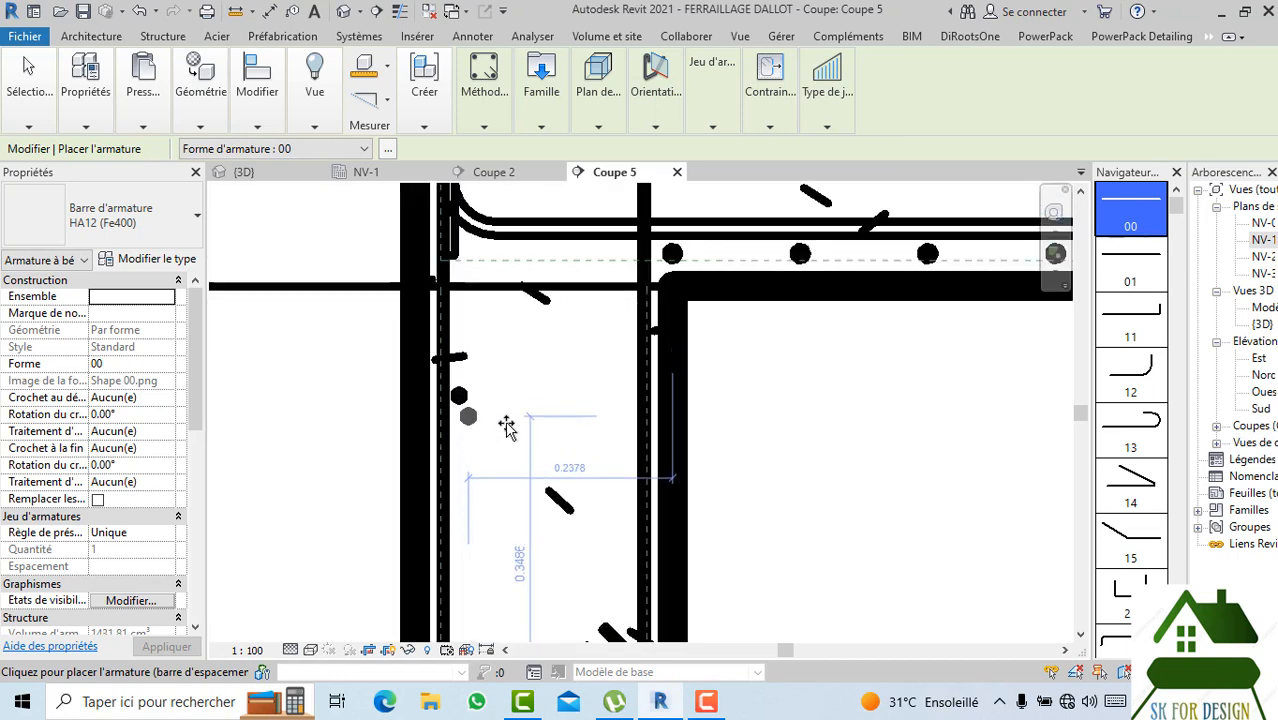
scroll(507, 427, down, 2)
key(Escape)
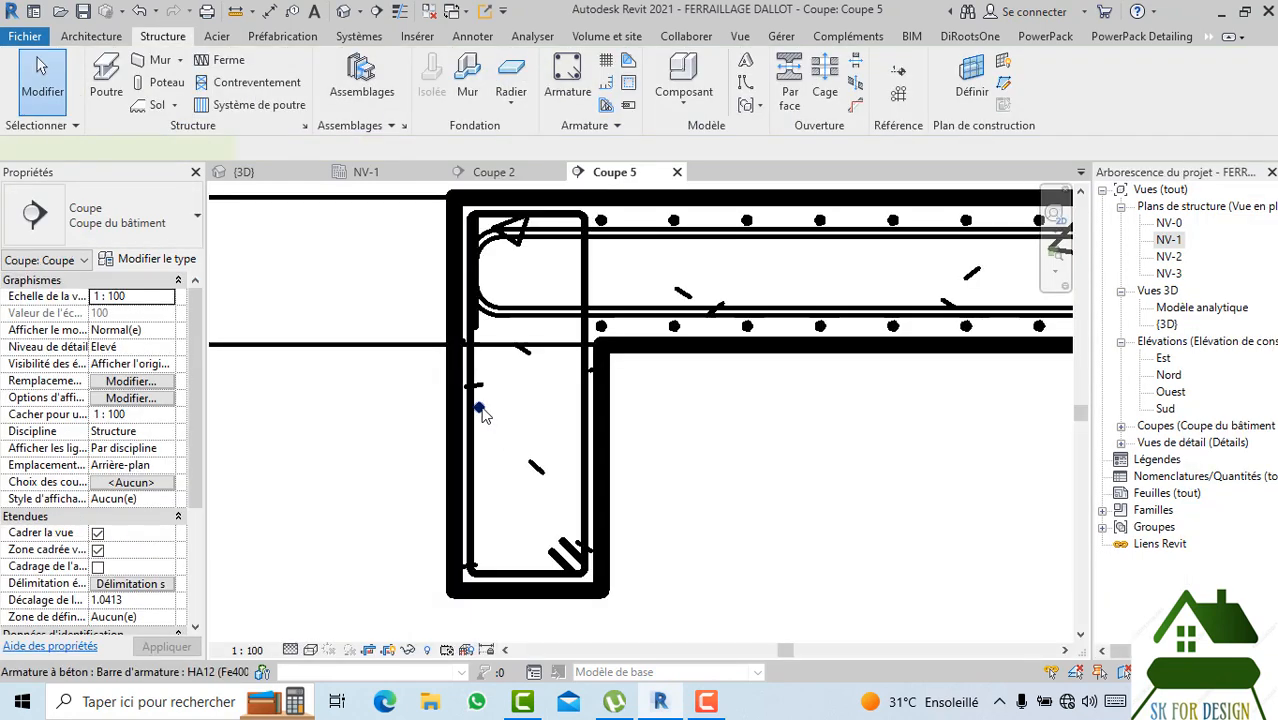
Set the HA12 bar's layout to Espacement maximum with a spacing of 150 mm.
click(480, 408)
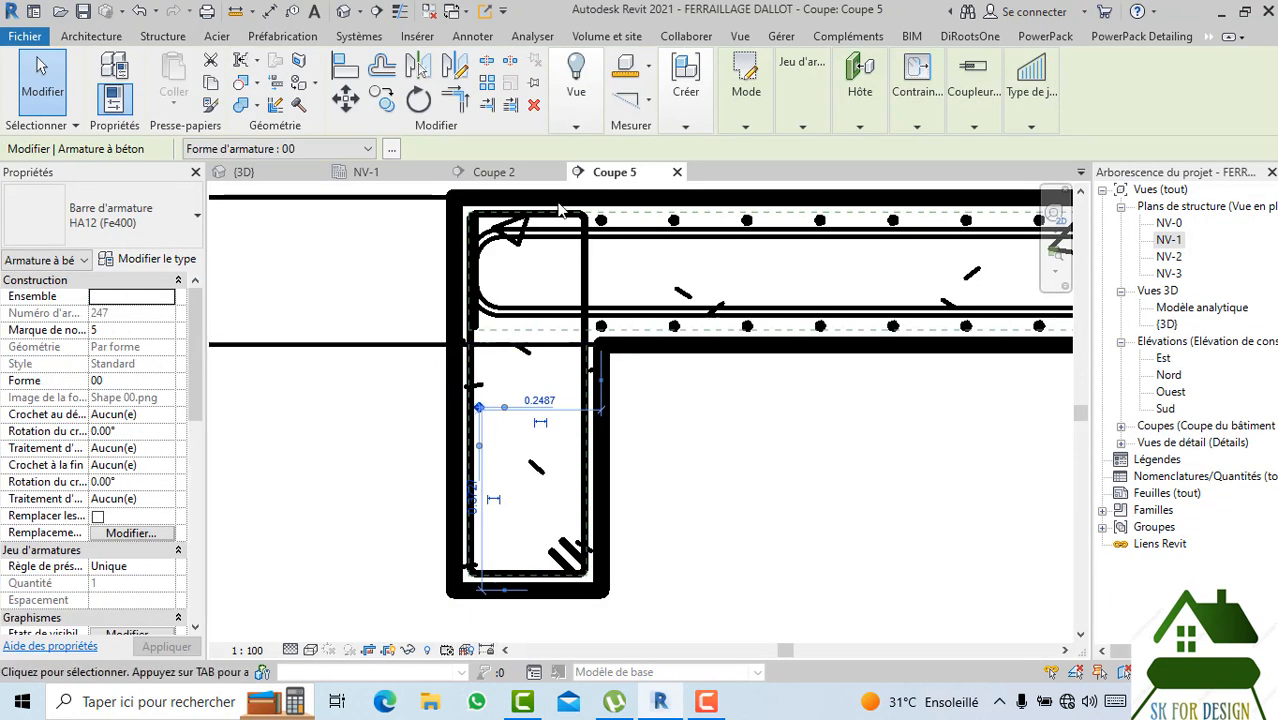
mouse_move(921, 152)
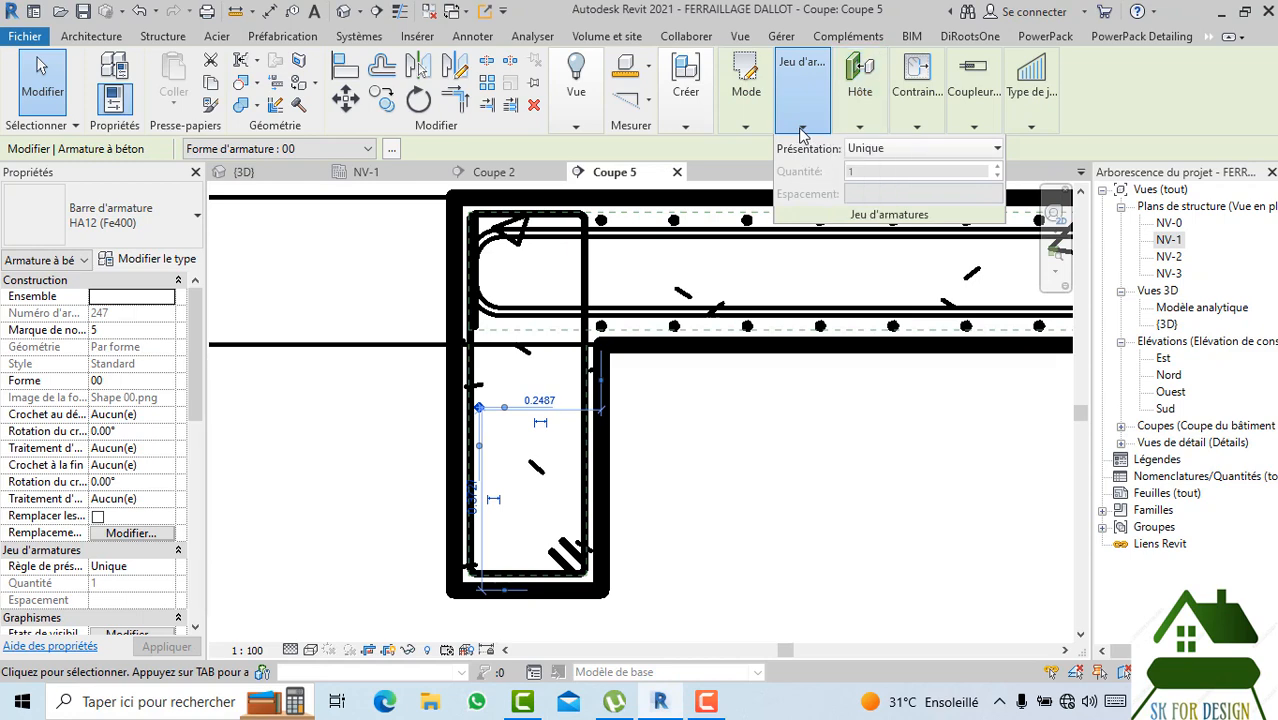
click(866, 150)
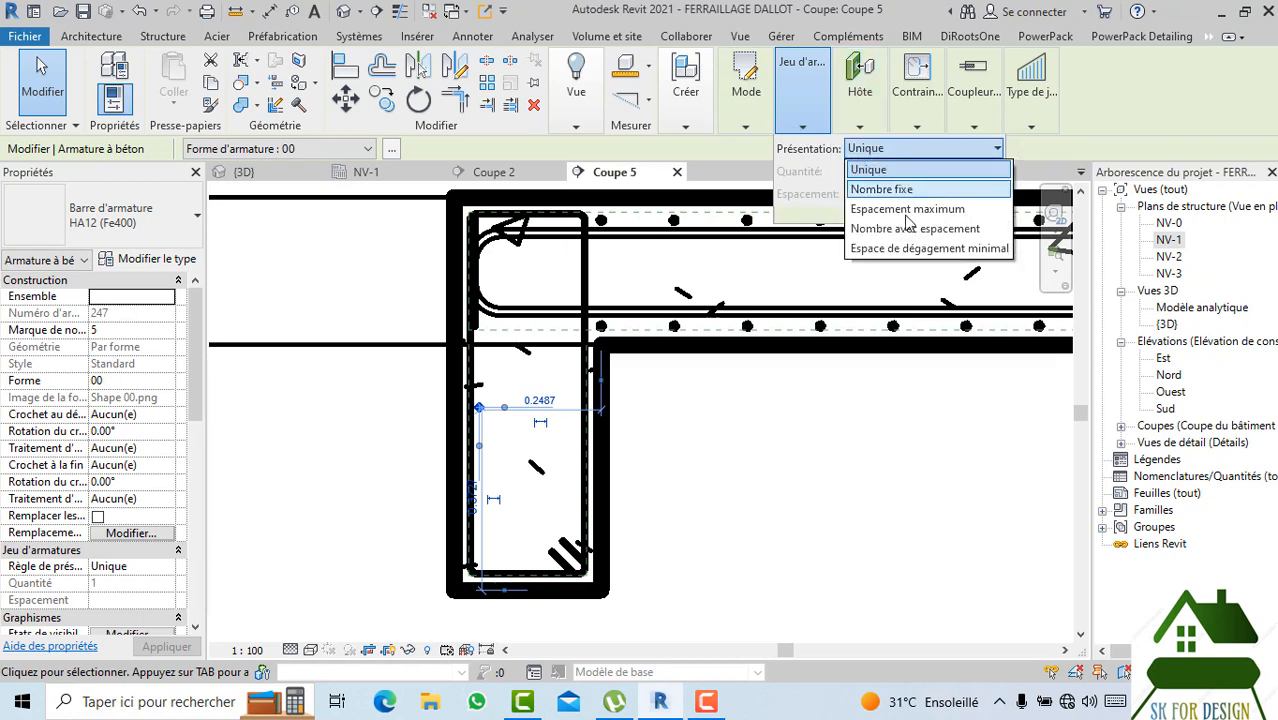
key(Escape)
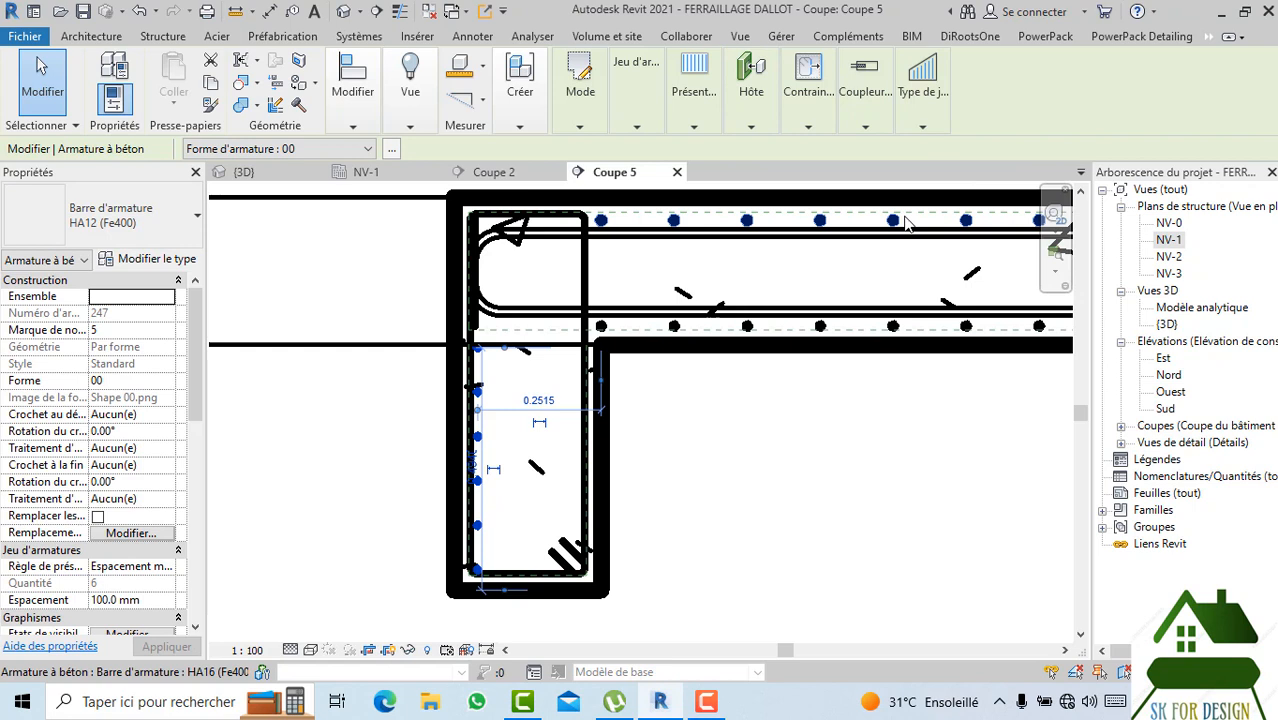
mouse_move(614, 124)
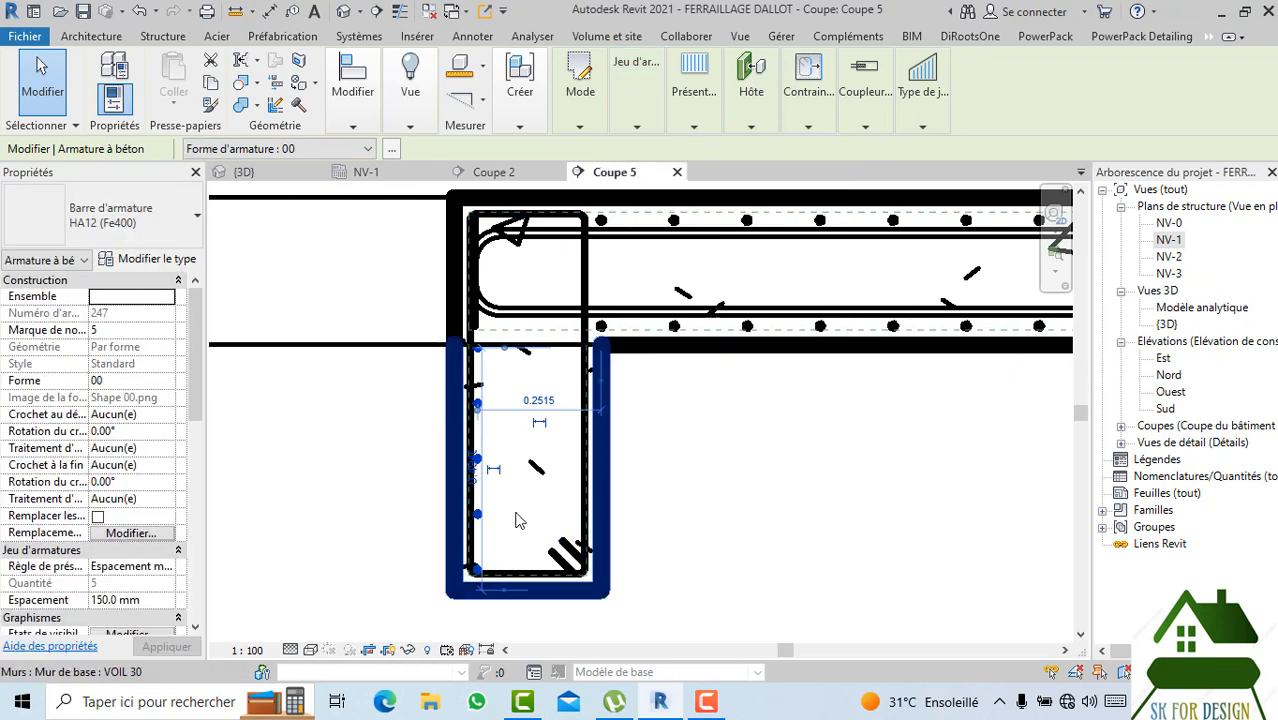
Extend the HA12 bar set upward through the slab thickness to the stirrup's top corner.
scroll(481, 363, up, 2)
scroll(493, 358, down, 3)
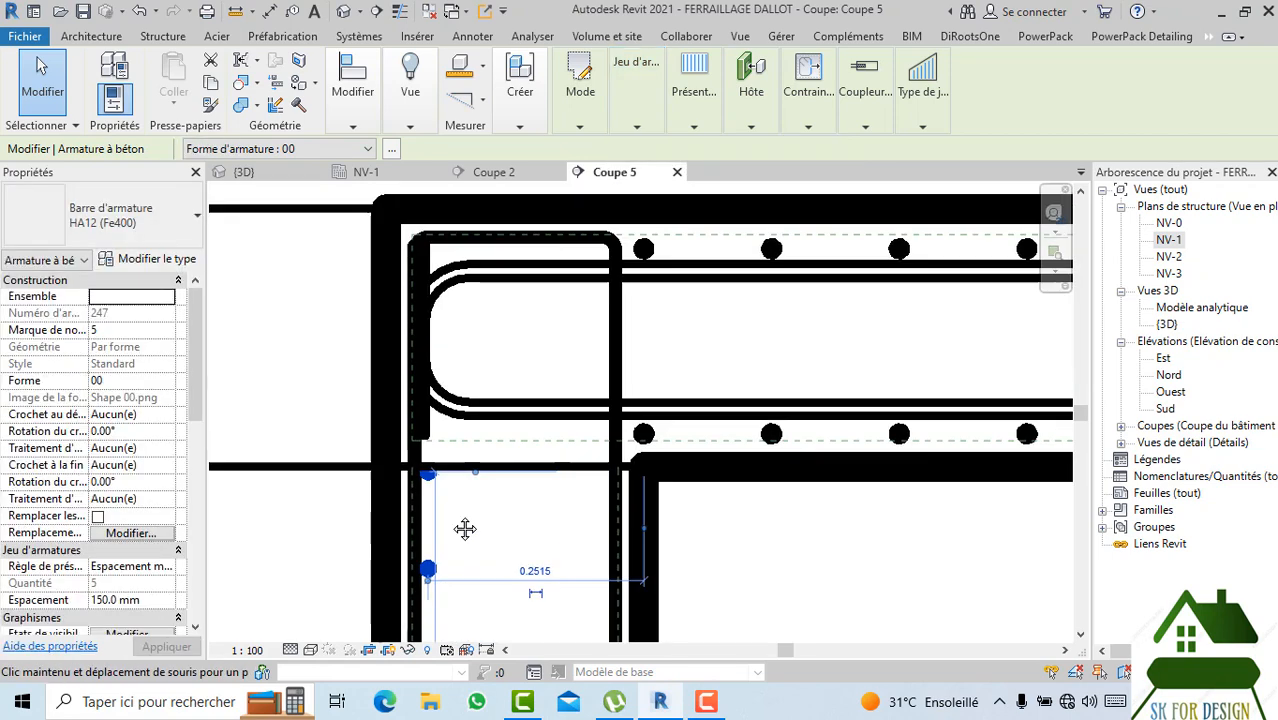
key(Escape)
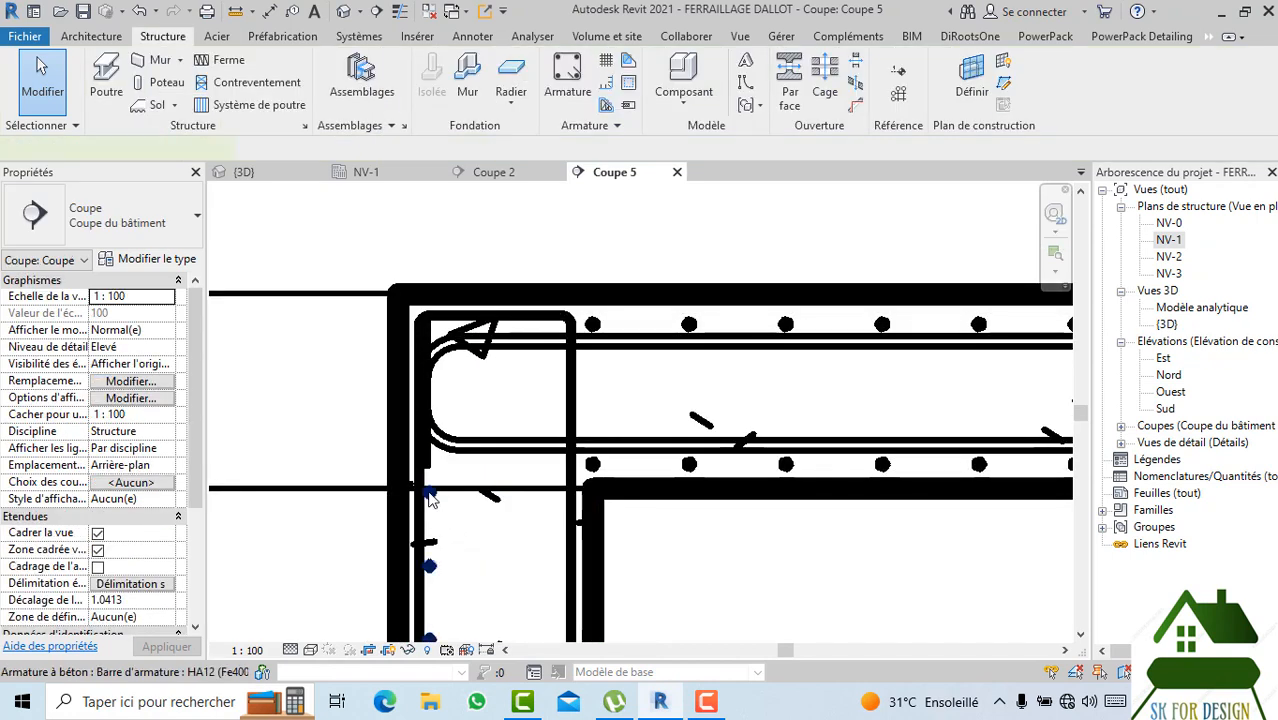
click(430, 498)
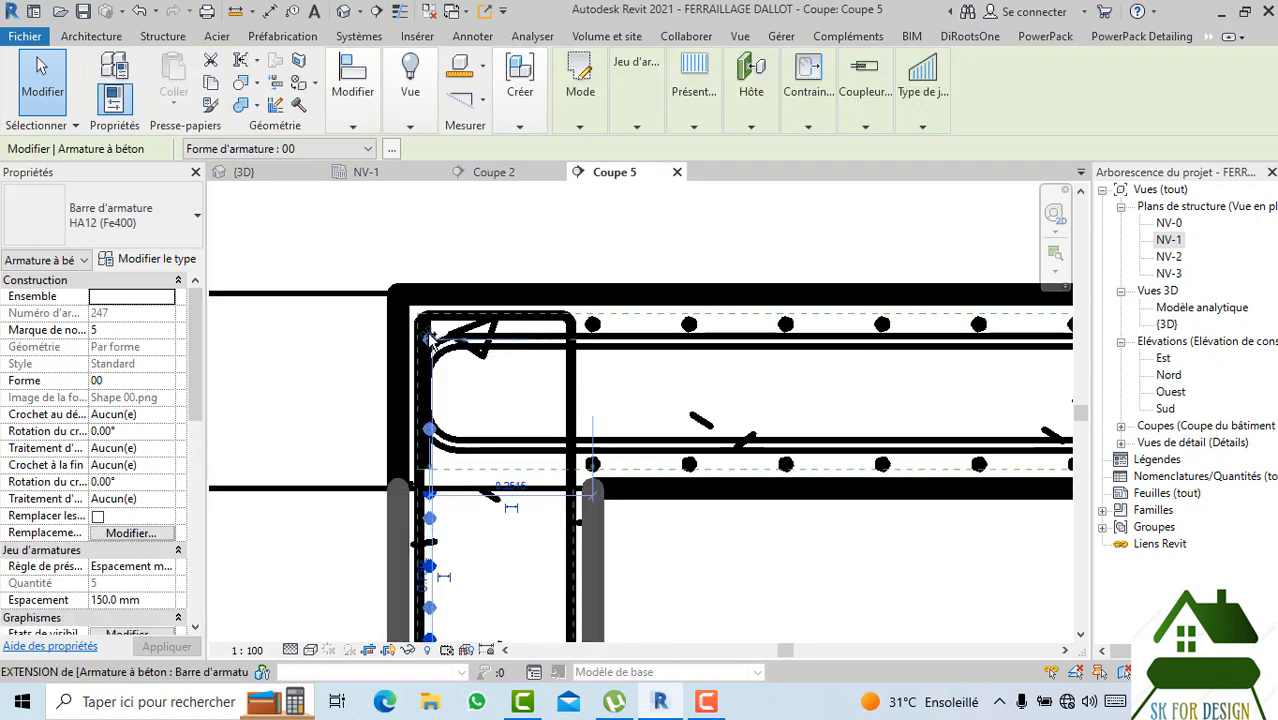
drag(430, 337, 430, 327)
scroll(430, 330, down, 2)
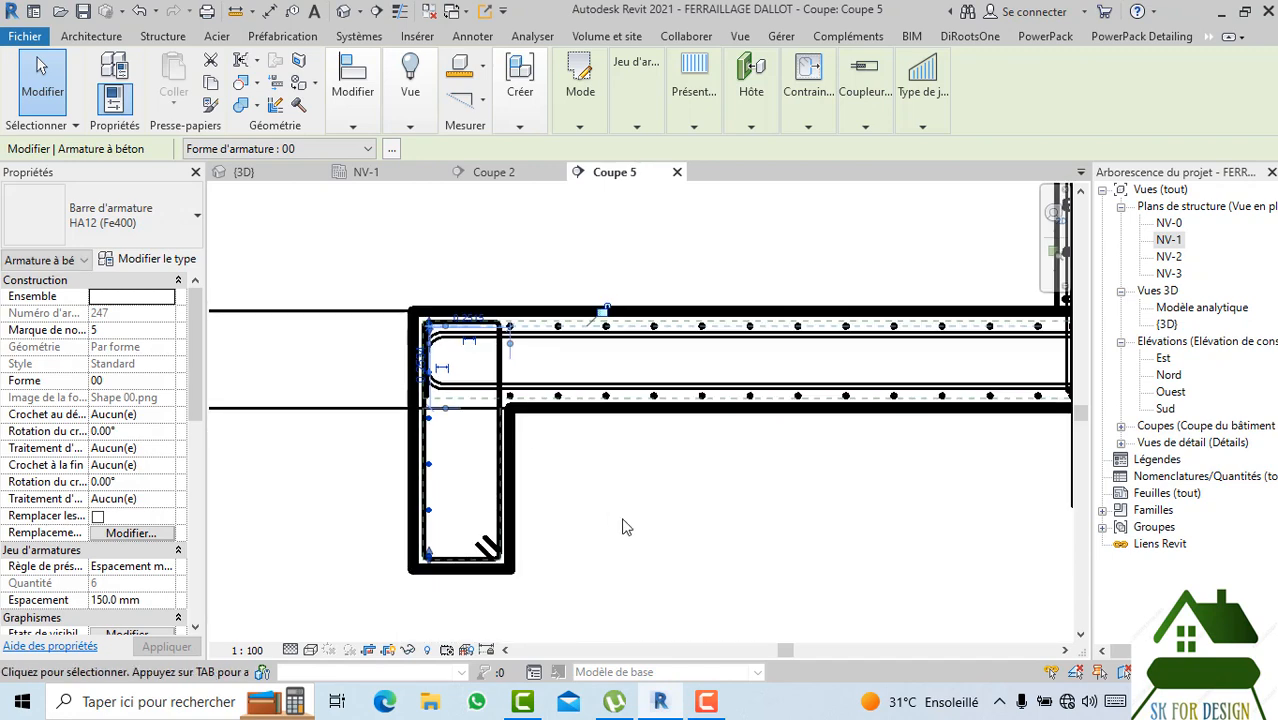
key(Escape)
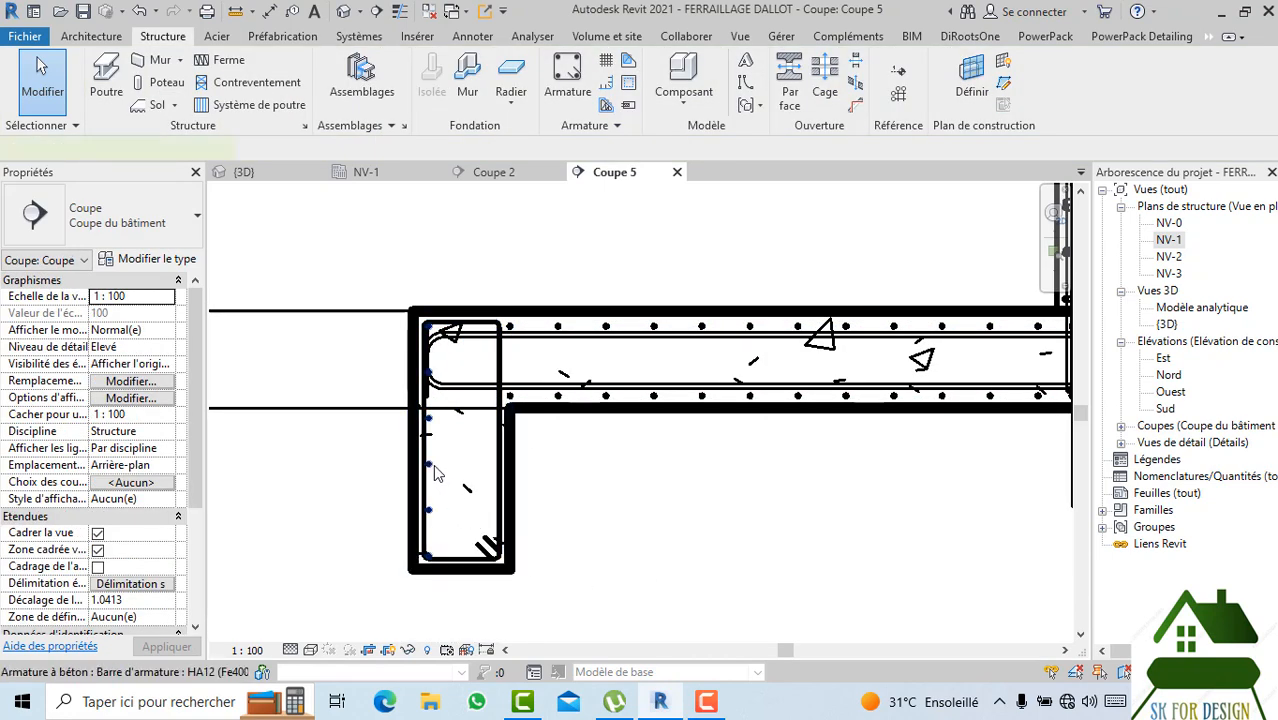
Raise the lower end of the HA12 bar set slightly so the lowest bar sits inside the stirrup's bend.
click(435, 474)
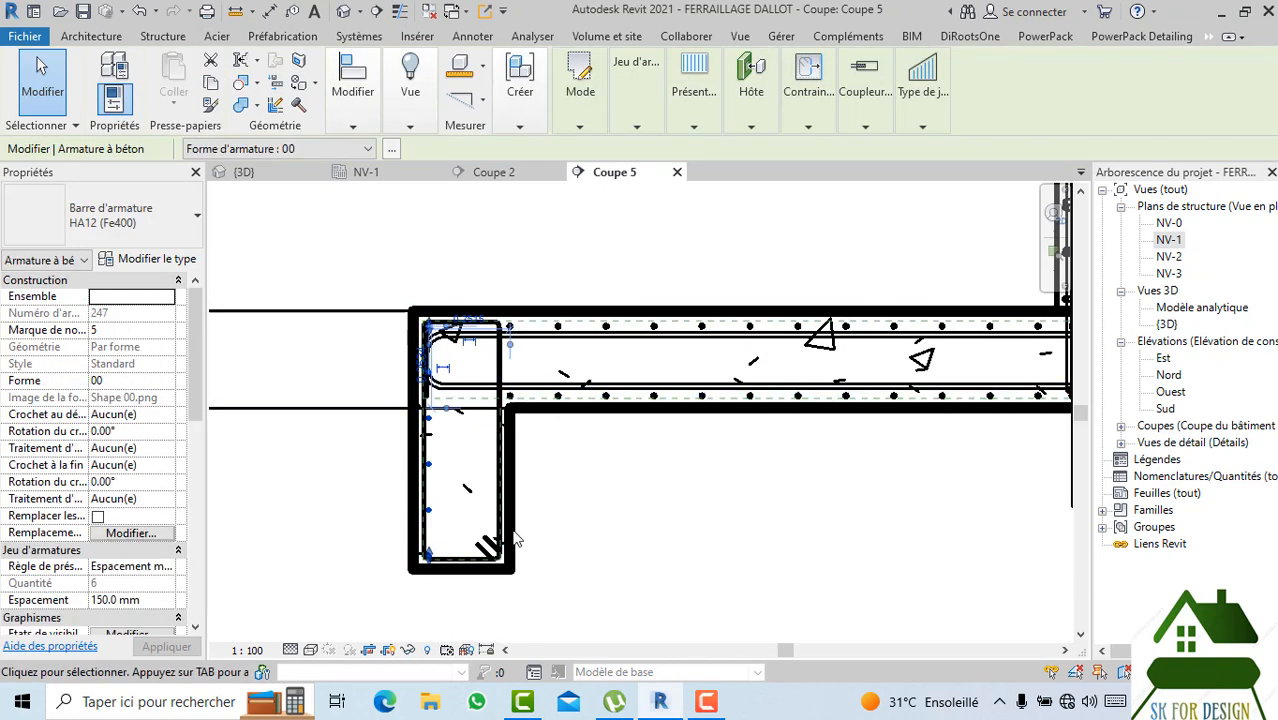
scroll(443, 558, up, 3)
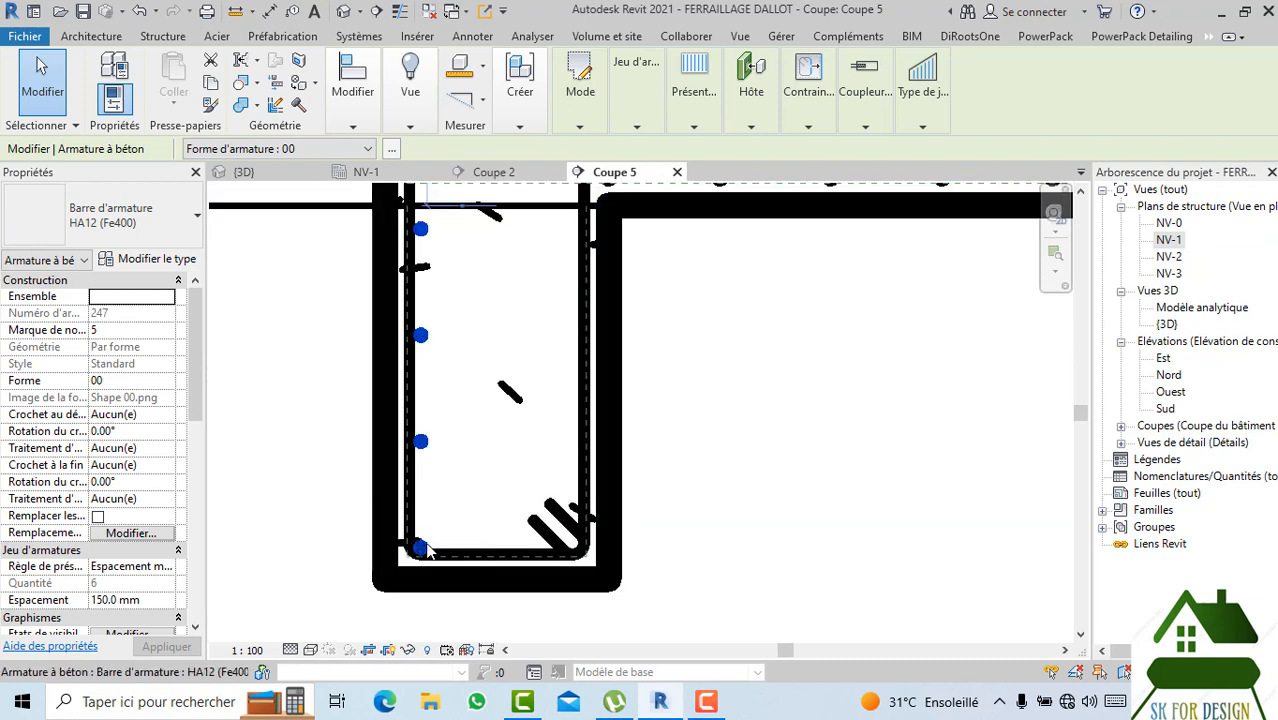
drag(422, 547, 421, 534)
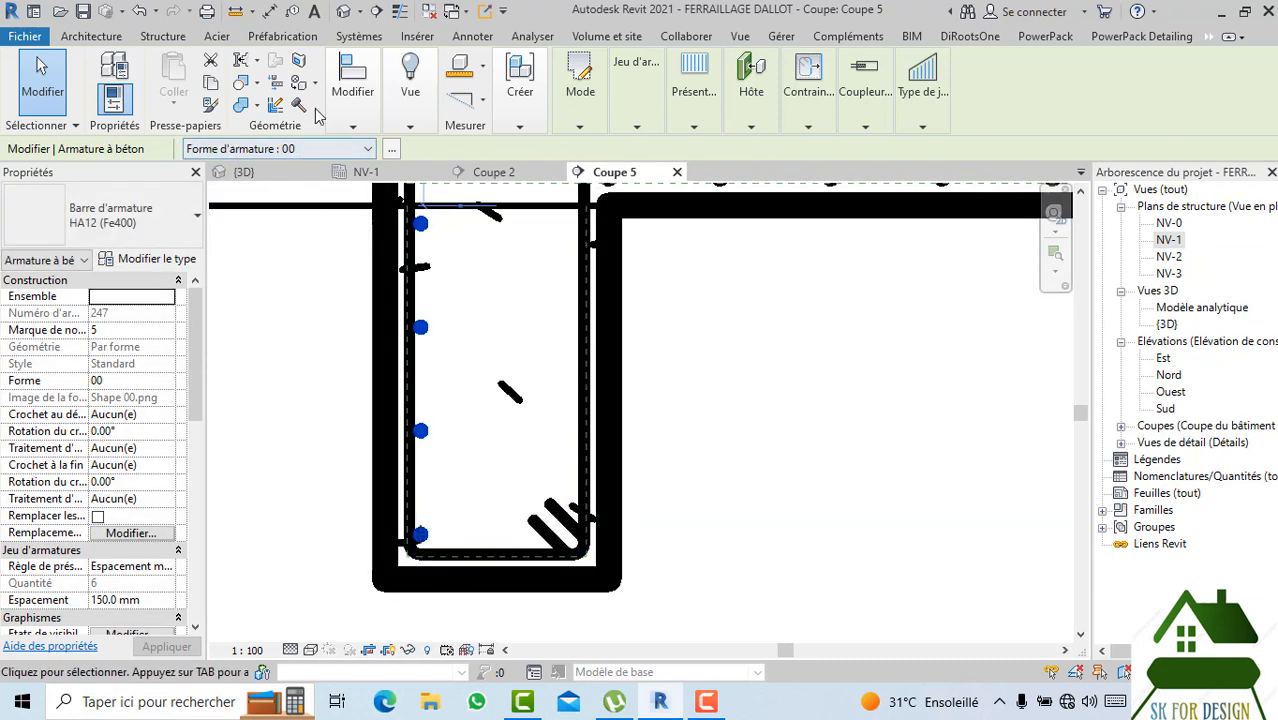
Mirror a copy of the HA12 bar set about a drawn vertical axis at the middle of the edge beam.
mouse_move(338, 125)
click(452, 160)
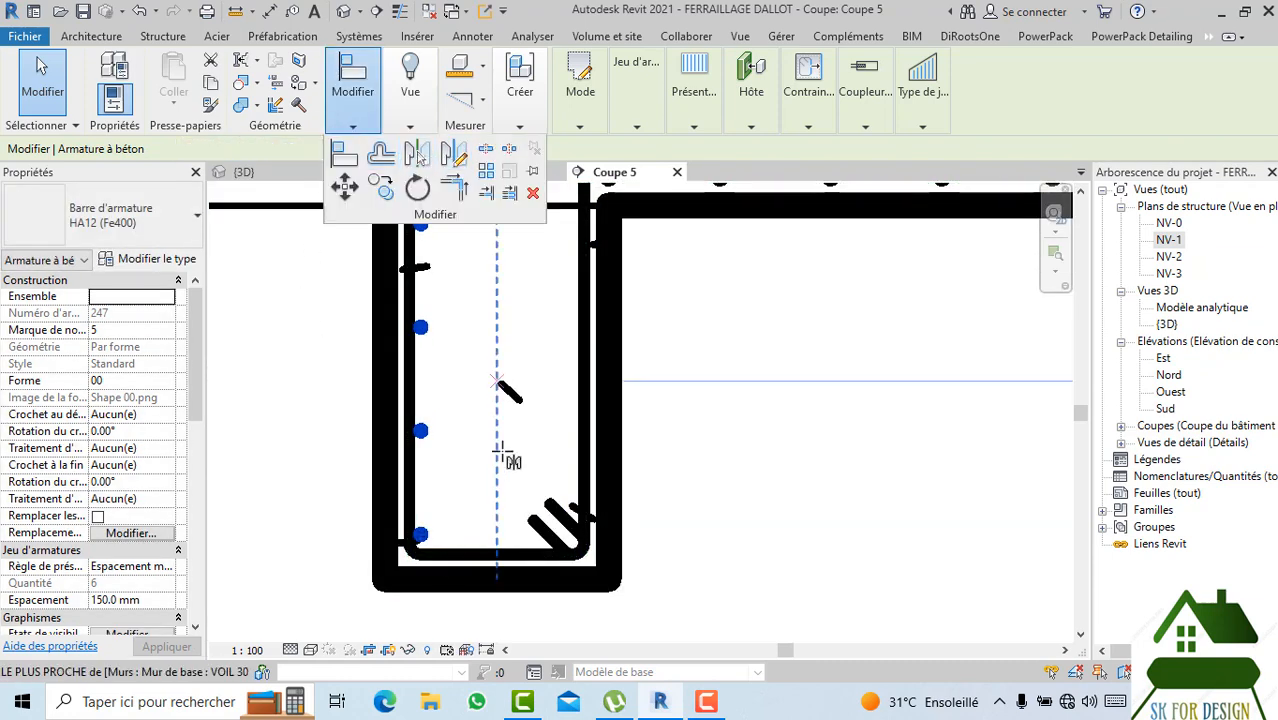
click(497, 518)
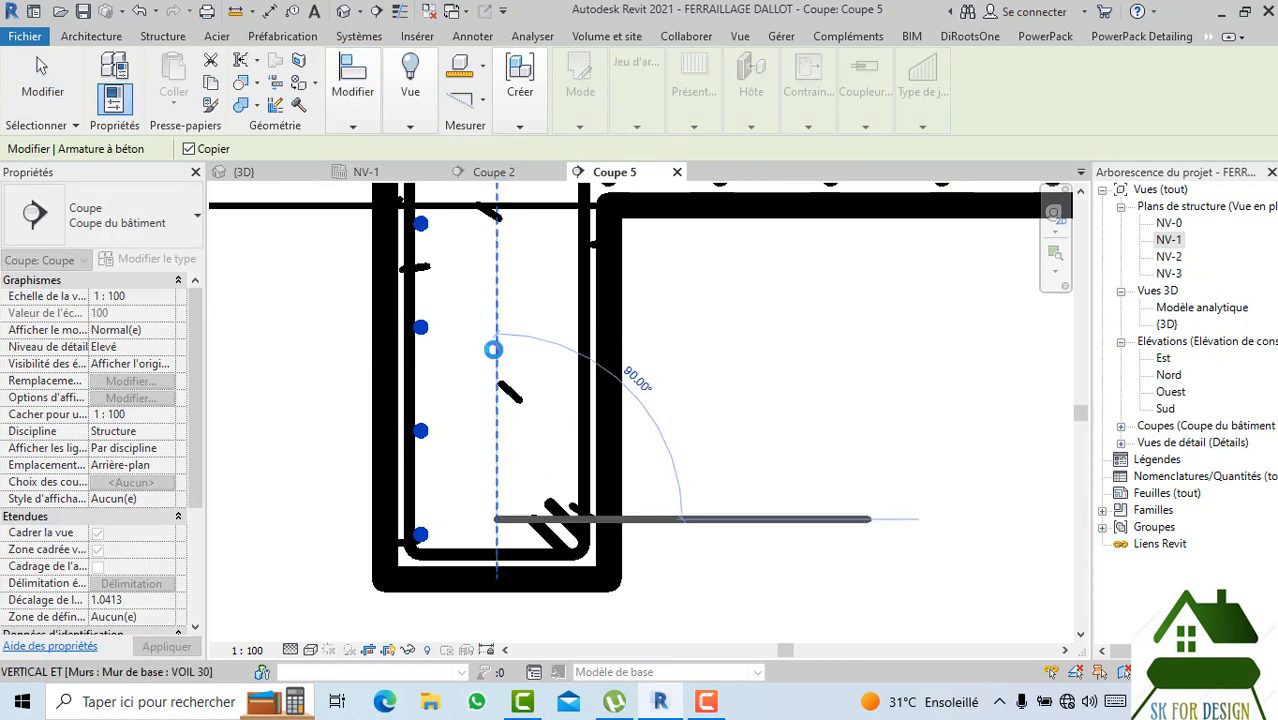
click(497, 352)
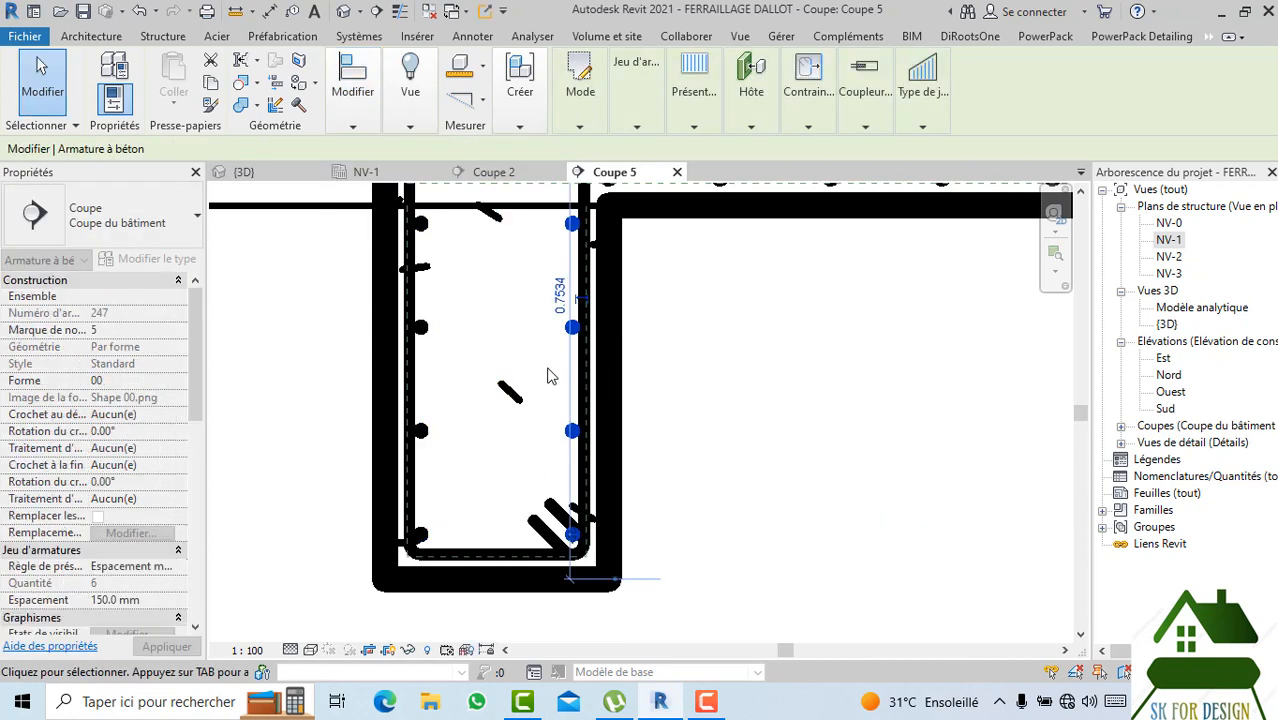
scroll(700, 400, down, 5)
key(Escape)
Examine the lower edge beam's reinforcement in the section and the edge beam on top of the culvert.
scroll(576, 422, down, 3)
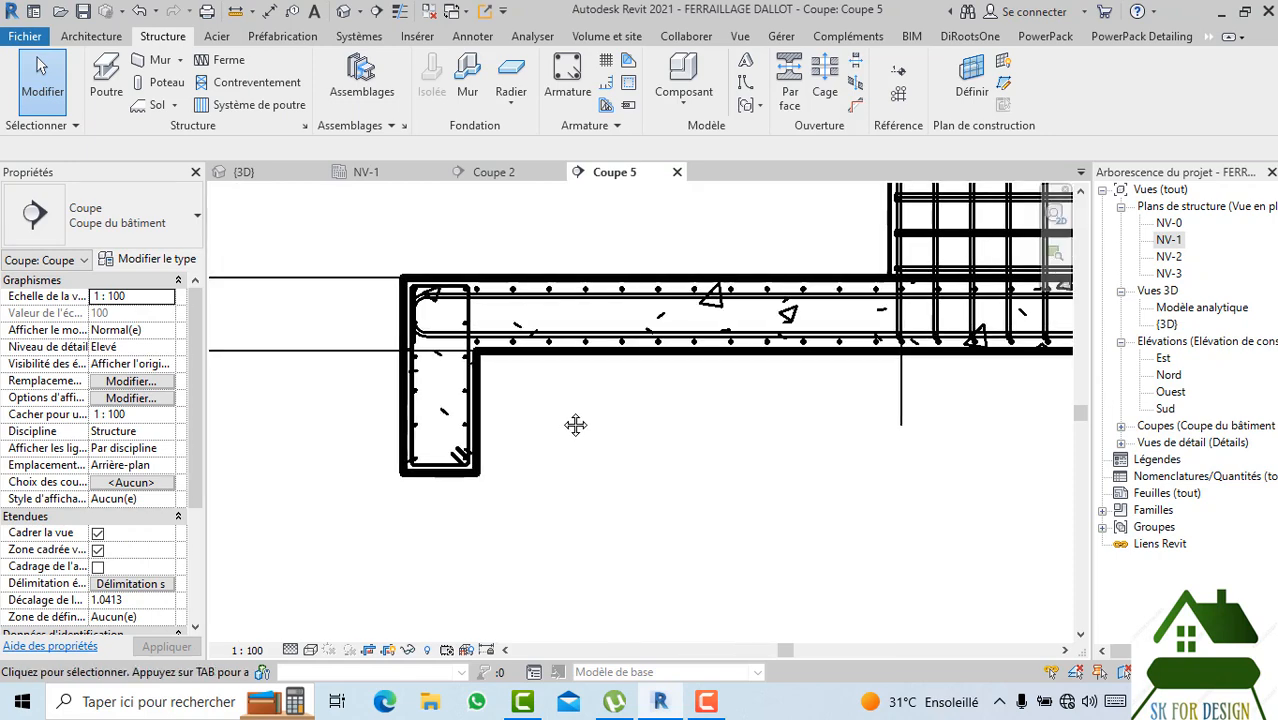
scroll(553, 422, up, 2)
scroll(490, 400, up, 2)
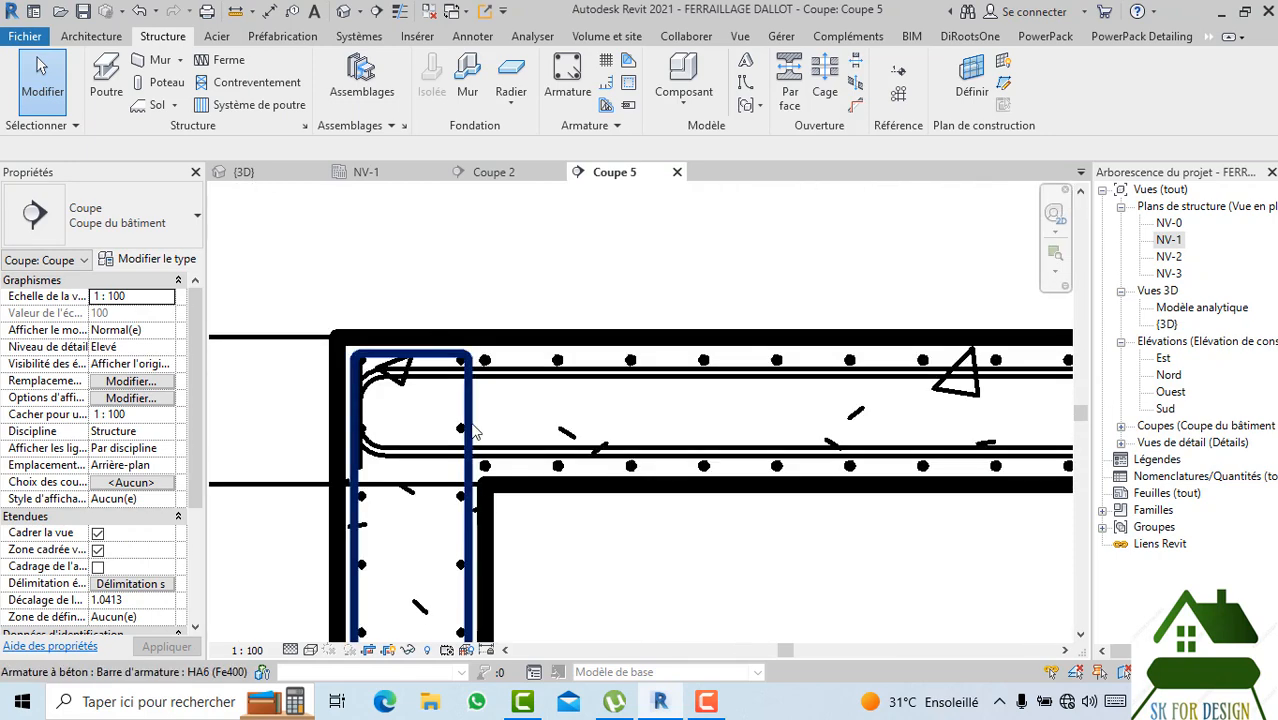
scroll(515, 470, down, 4)
middle_drag(547, 465, 414, 463)
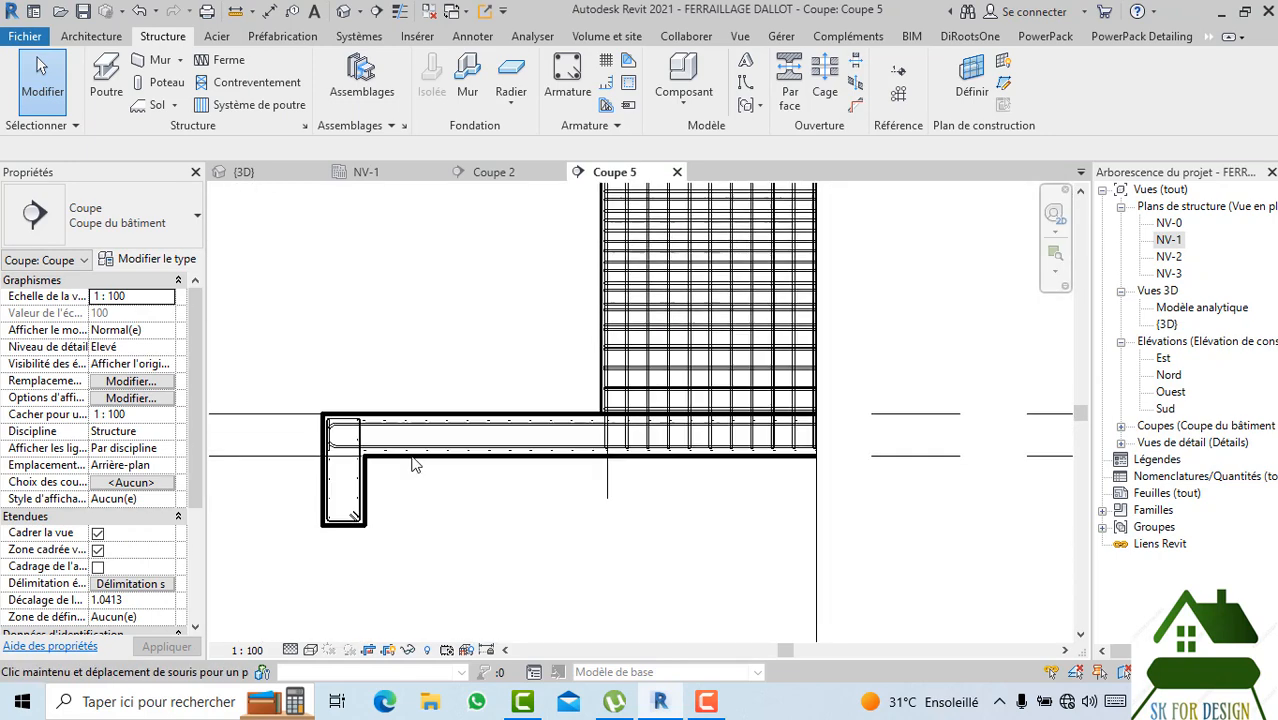
scroll(413, 452, down, 2)
middle_drag(442, 355, 440, 474)
scroll(546, 312, up, 2)
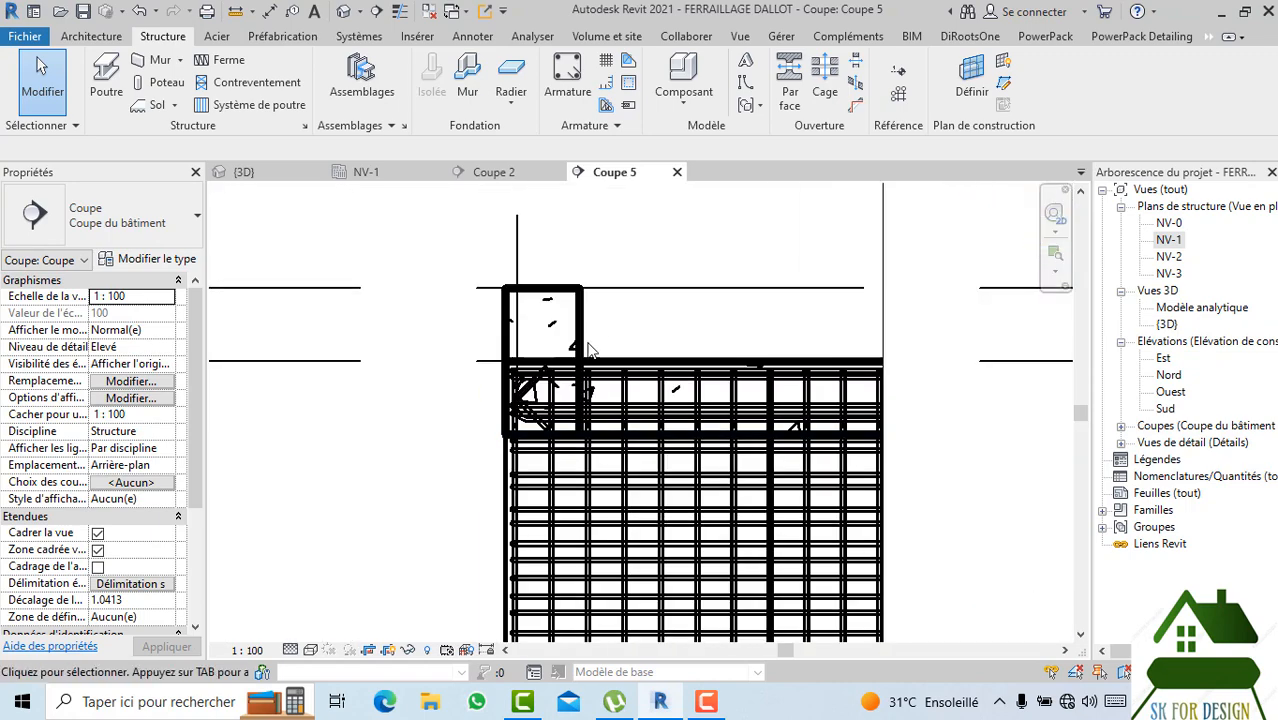
Check the Coupe 2 section line in plan NV-1 and examine the upper edge beam and its surrounding reinforcement in the 3D view.
scroll(535, 385, up, 5)
scroll(535, 380, down, 5)
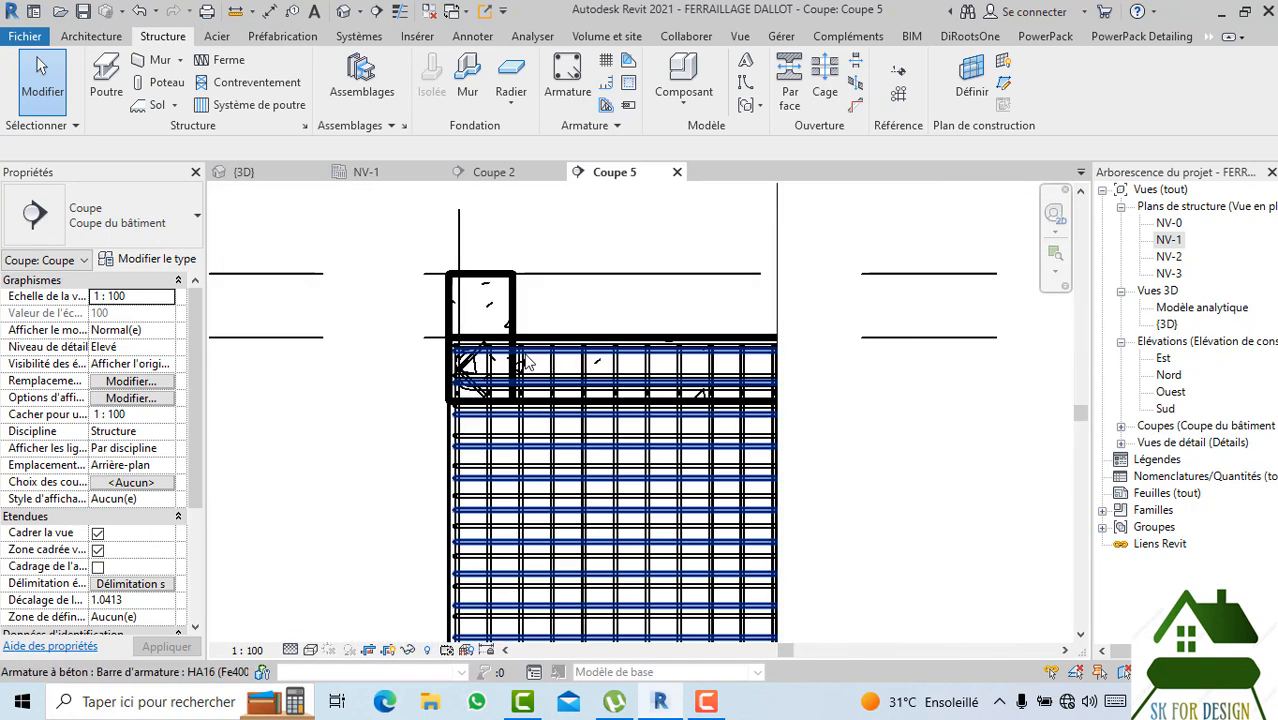
click(368, 172)
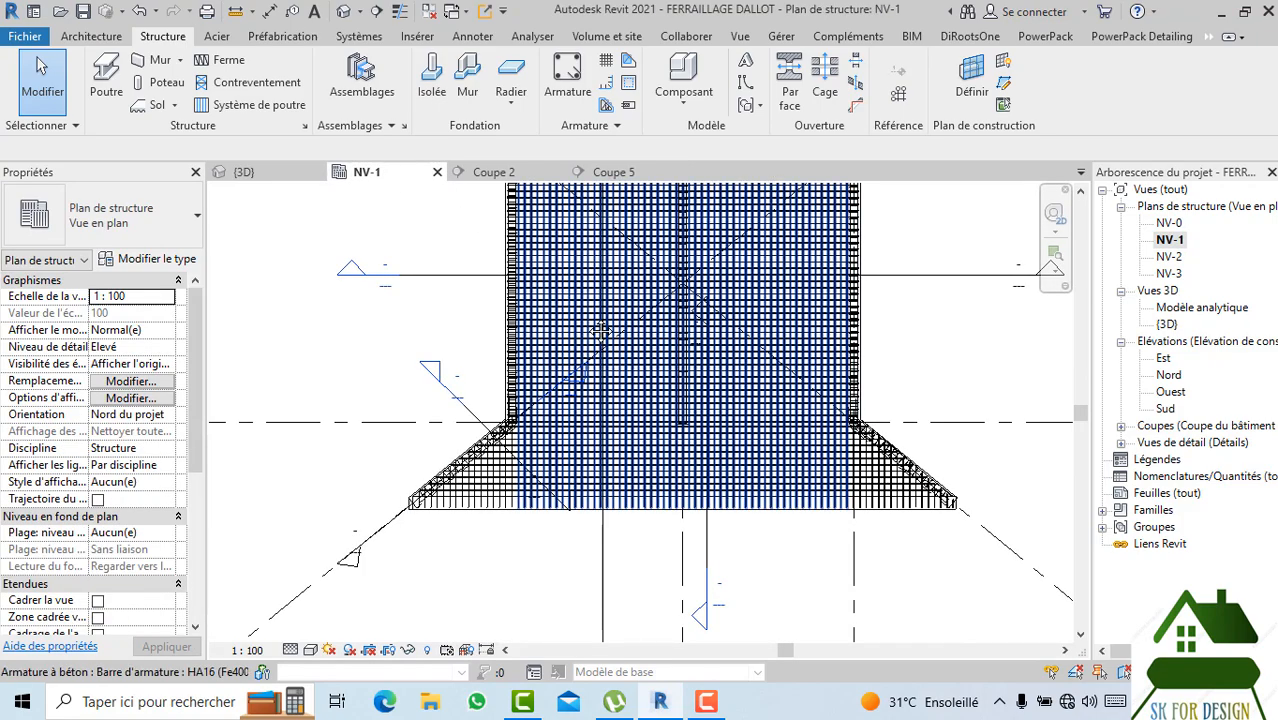
click(435, 378)
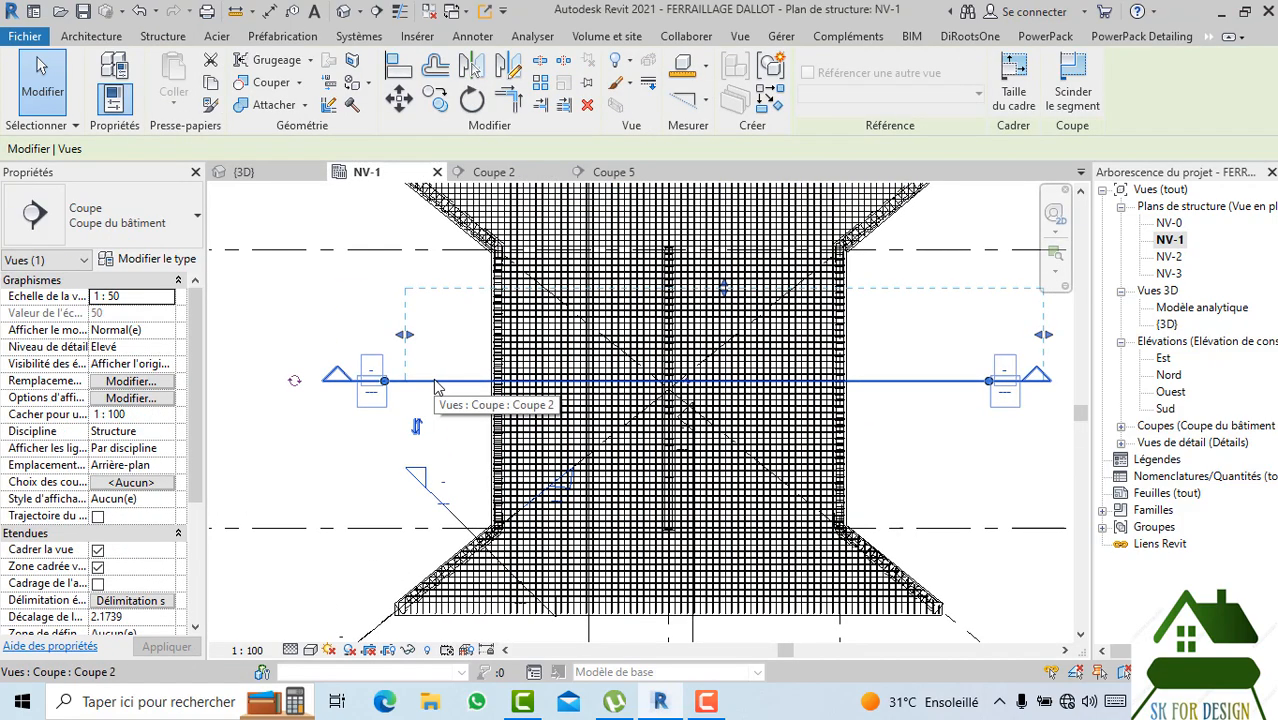
scroll(713, 314, up, 2)
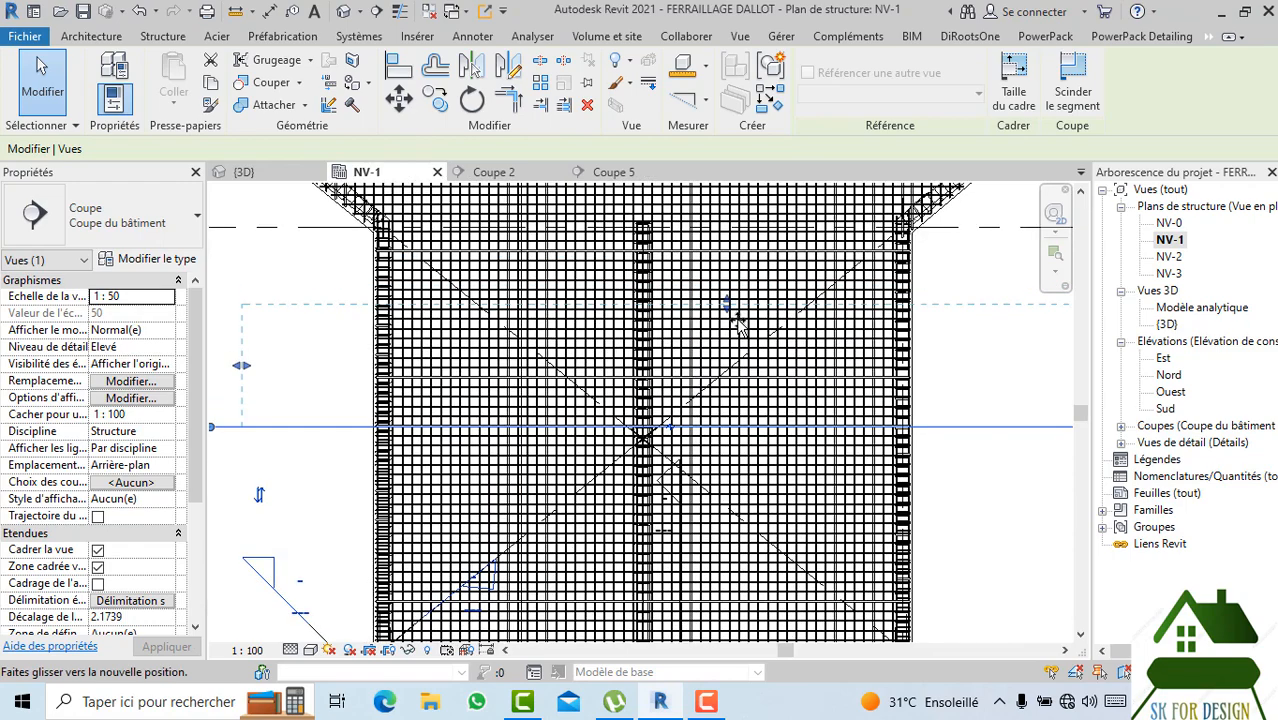
click(258, 175)
scroll(435, 377, up, 5)
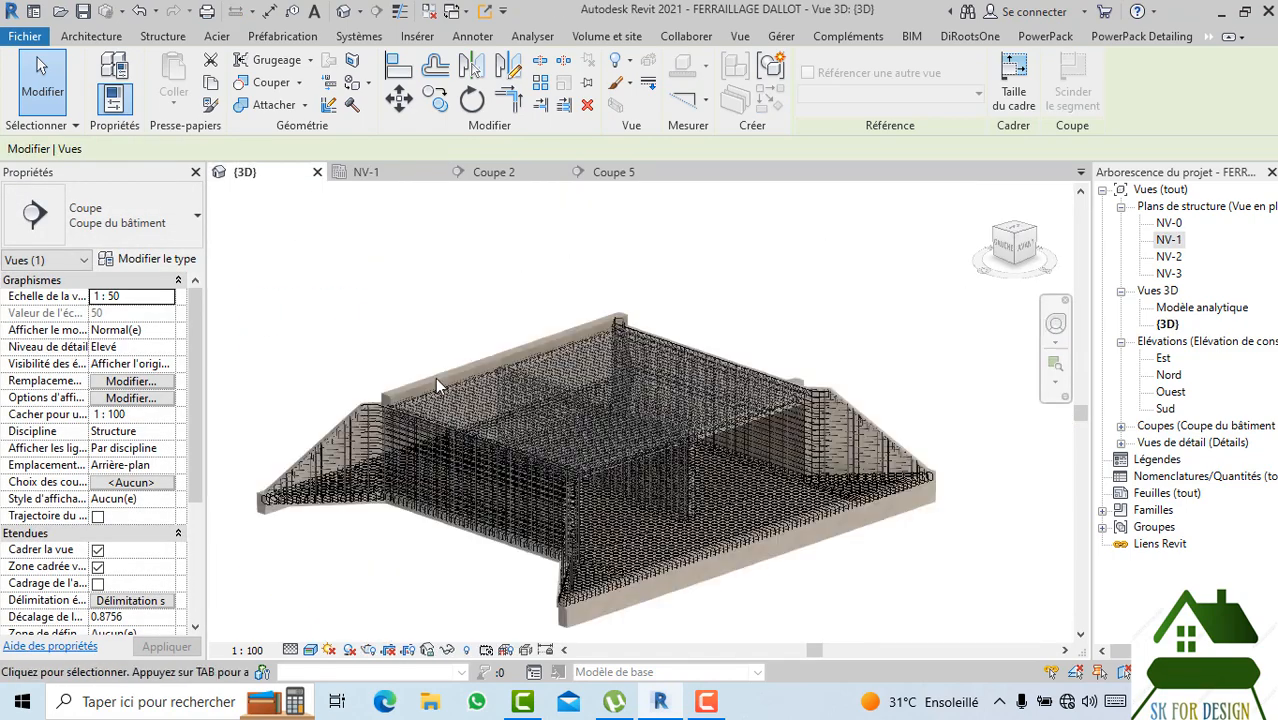
scroll(520, 372, down, 3)
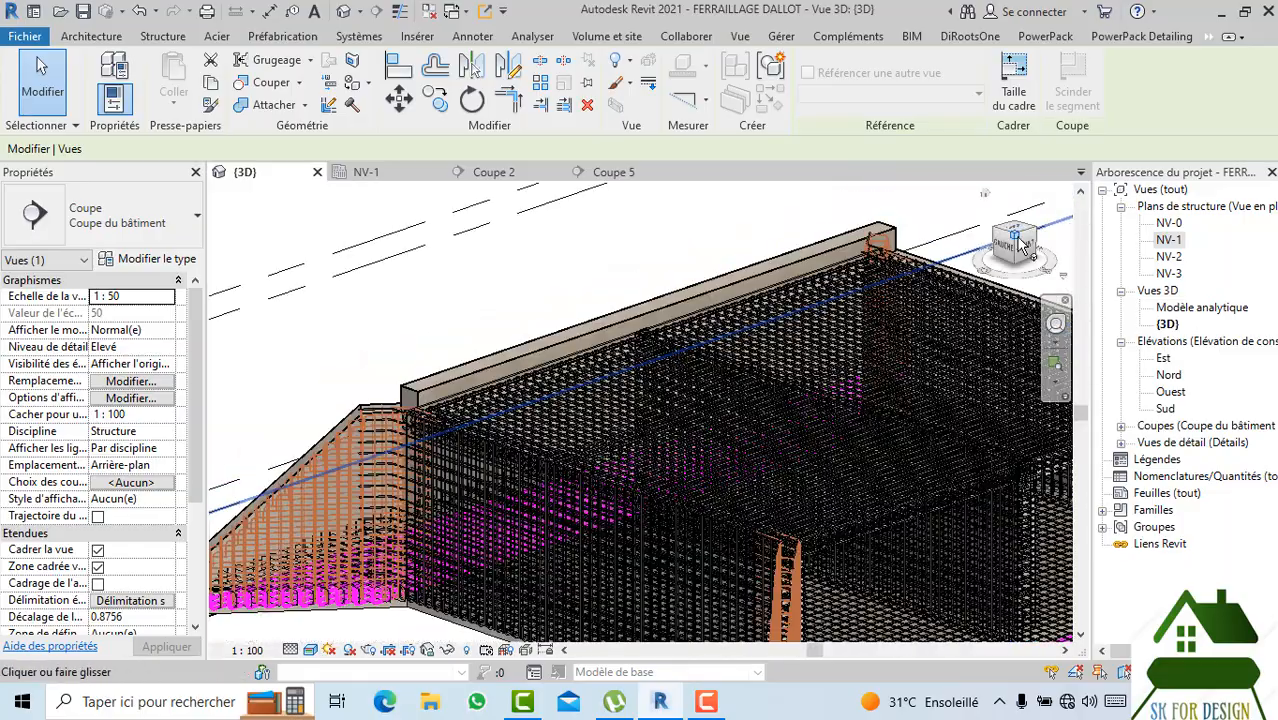
drag(1020, 250, 216, 250)
scroll(447, 432, up, 5)
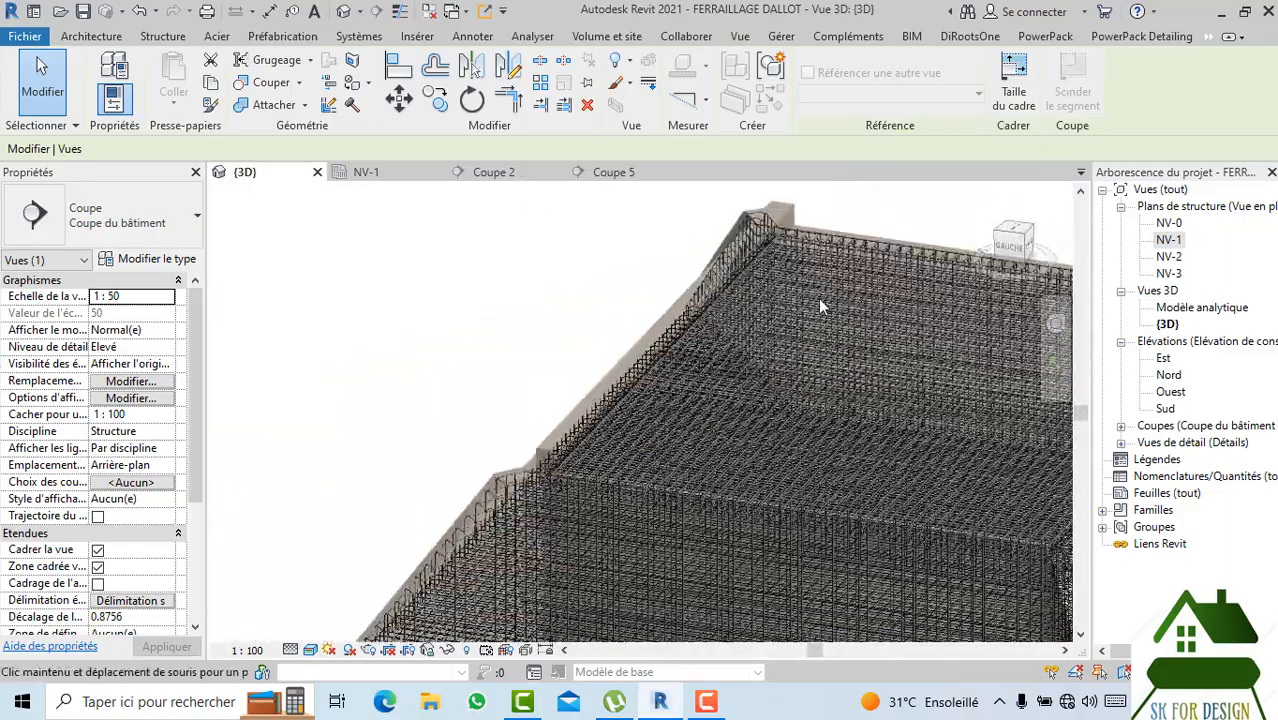
scroll(447, 432, up, 3)
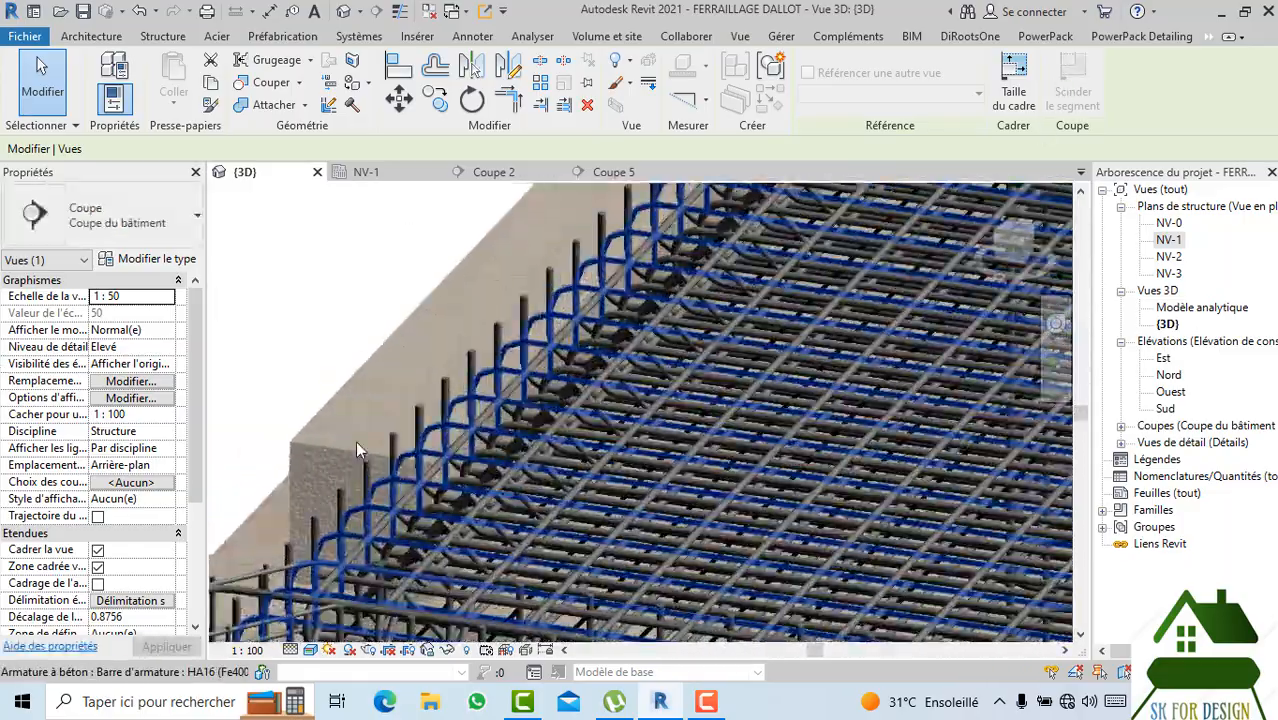
scroll(389, 432, down, 5)
scroll(591, 410, down, 5)
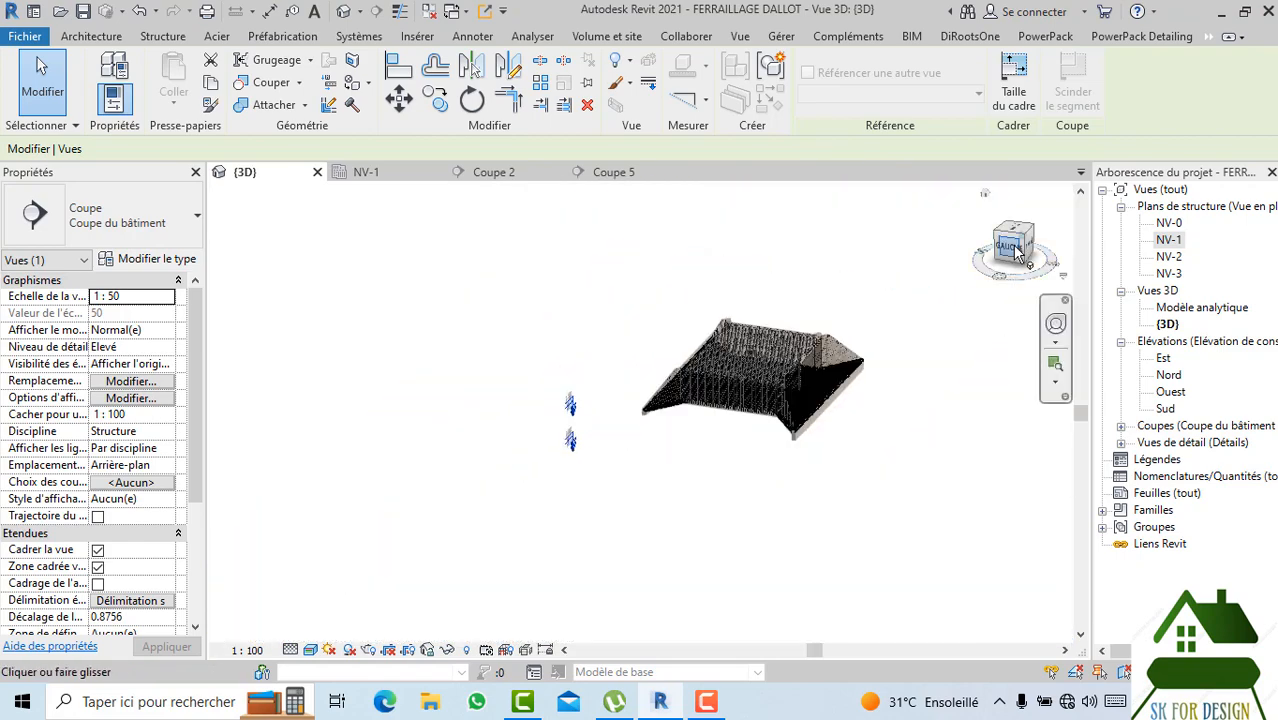
Examine the 3D junction of the upper edge beam, slab and wing wall reinforcement from the opposite side of the culvert.
drag(1078, 248, 290, 385)
scroll(982, 438, up, 2)
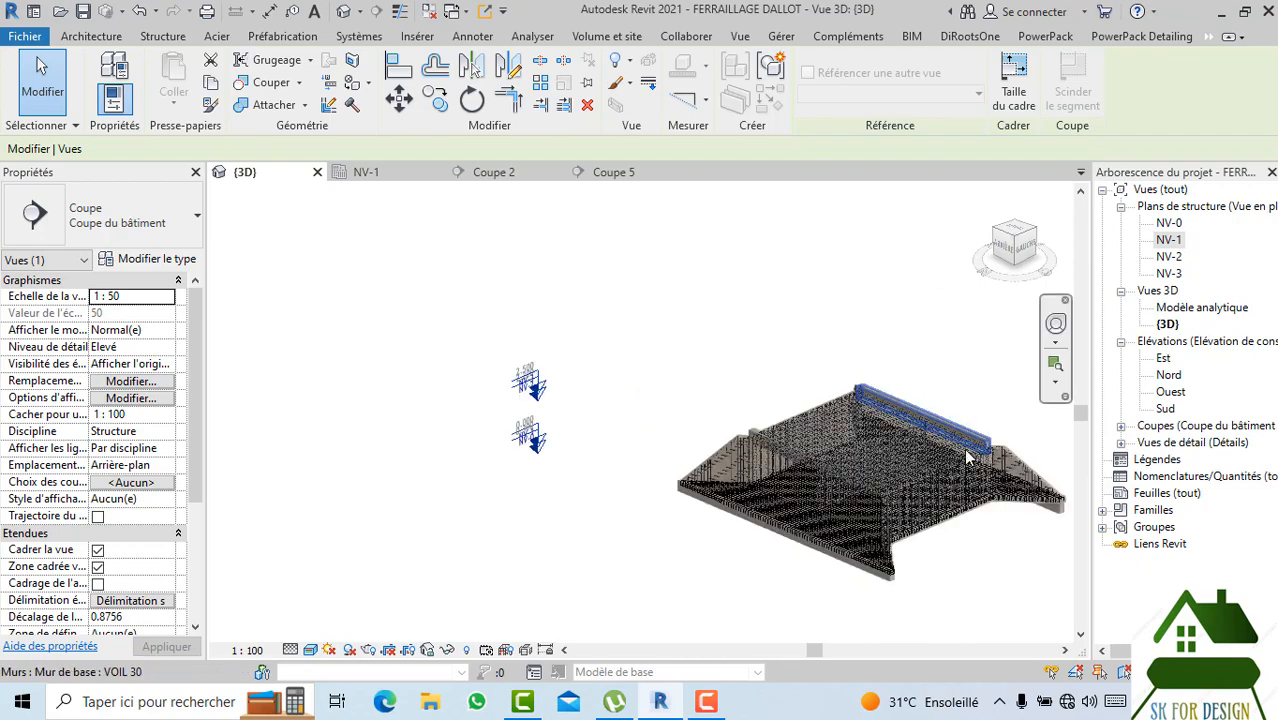
scroll(785, 456, up, 5)
scroll(682, 424, up, 4)
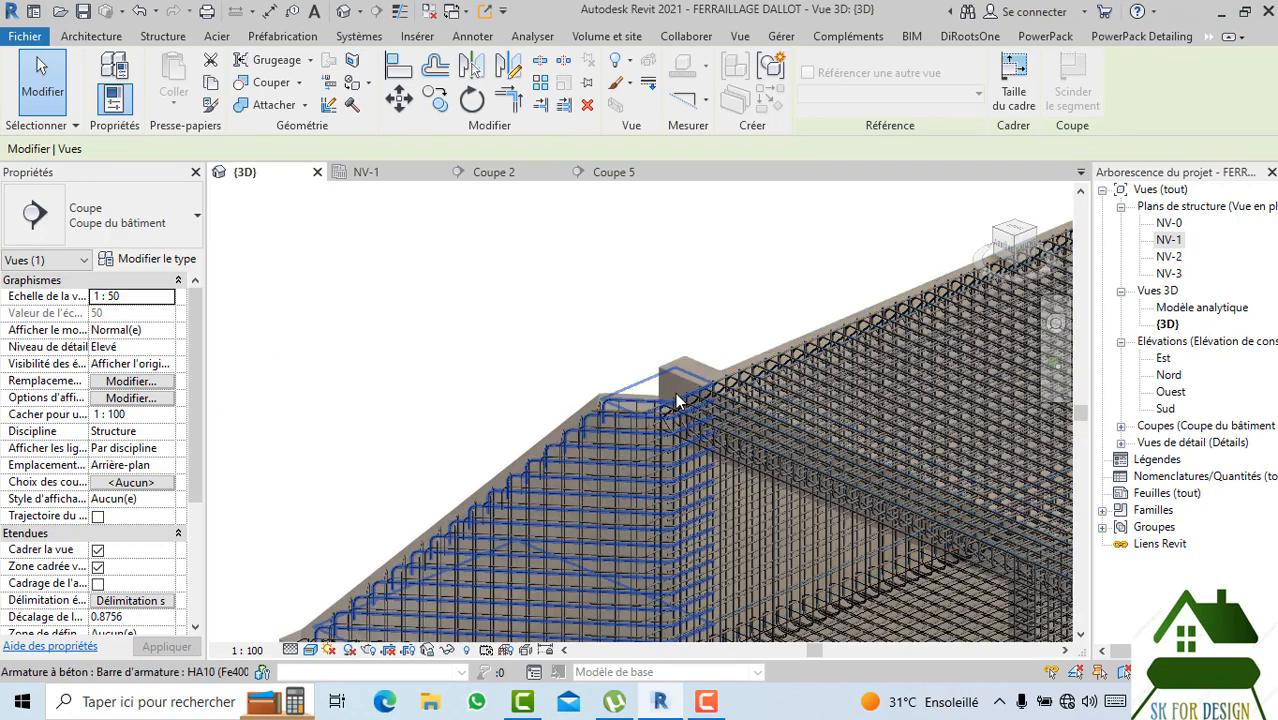
scroll(645, 391, up, 1)
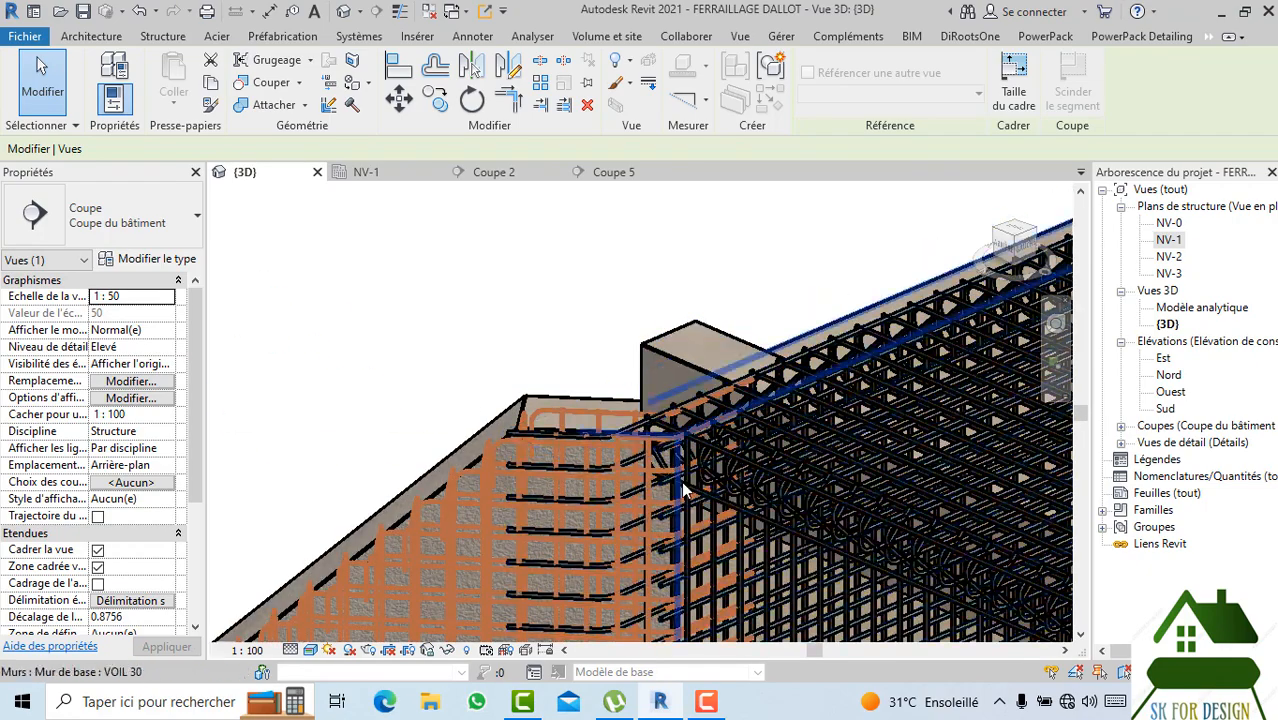
scroll(748, 465, up, 5)
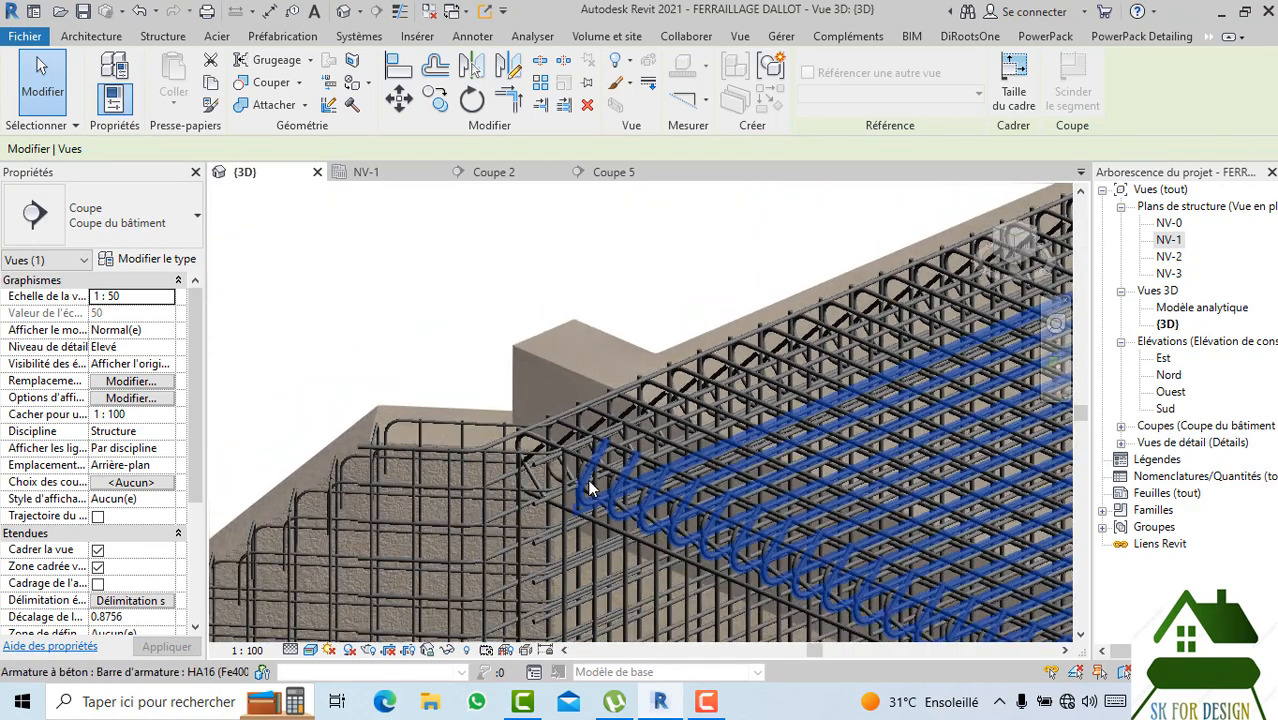
scroll(587, 479, down, 5)
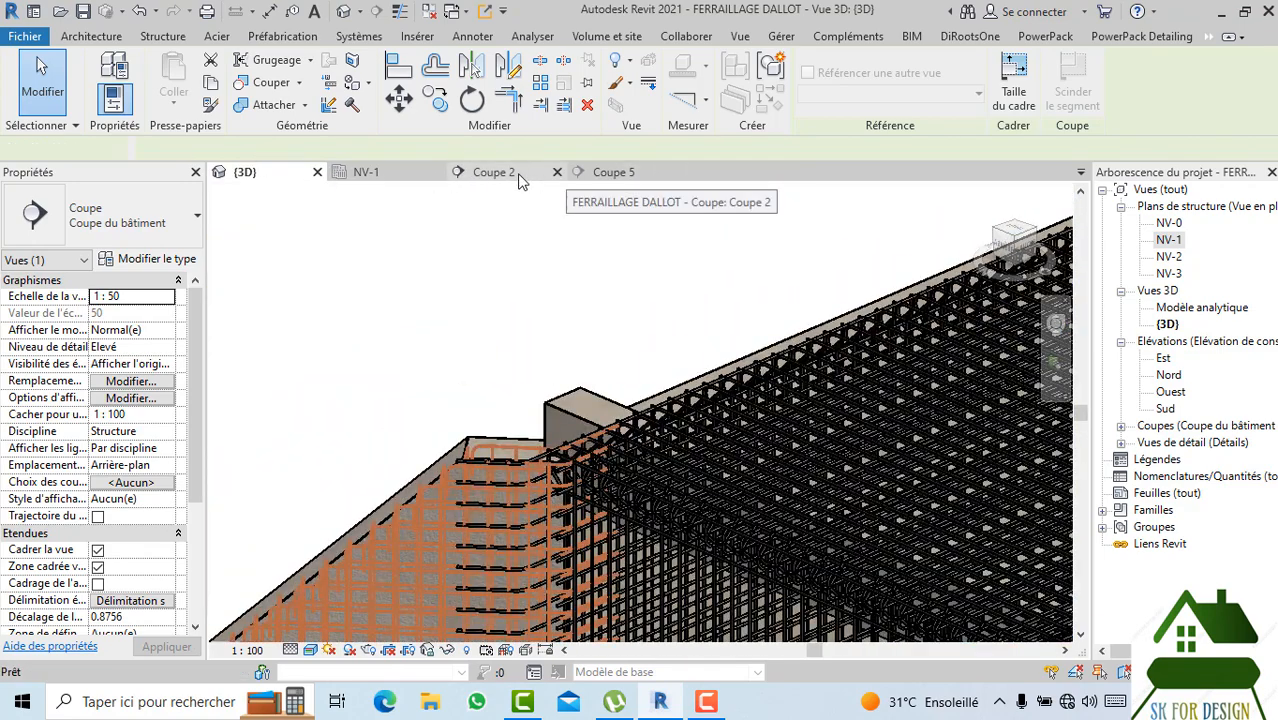
Select the upper VOIL 30 edge beam in section Coupe 5 and examine its overlap with the slab reinforcement.
click(490, 172)
click(624, 176)
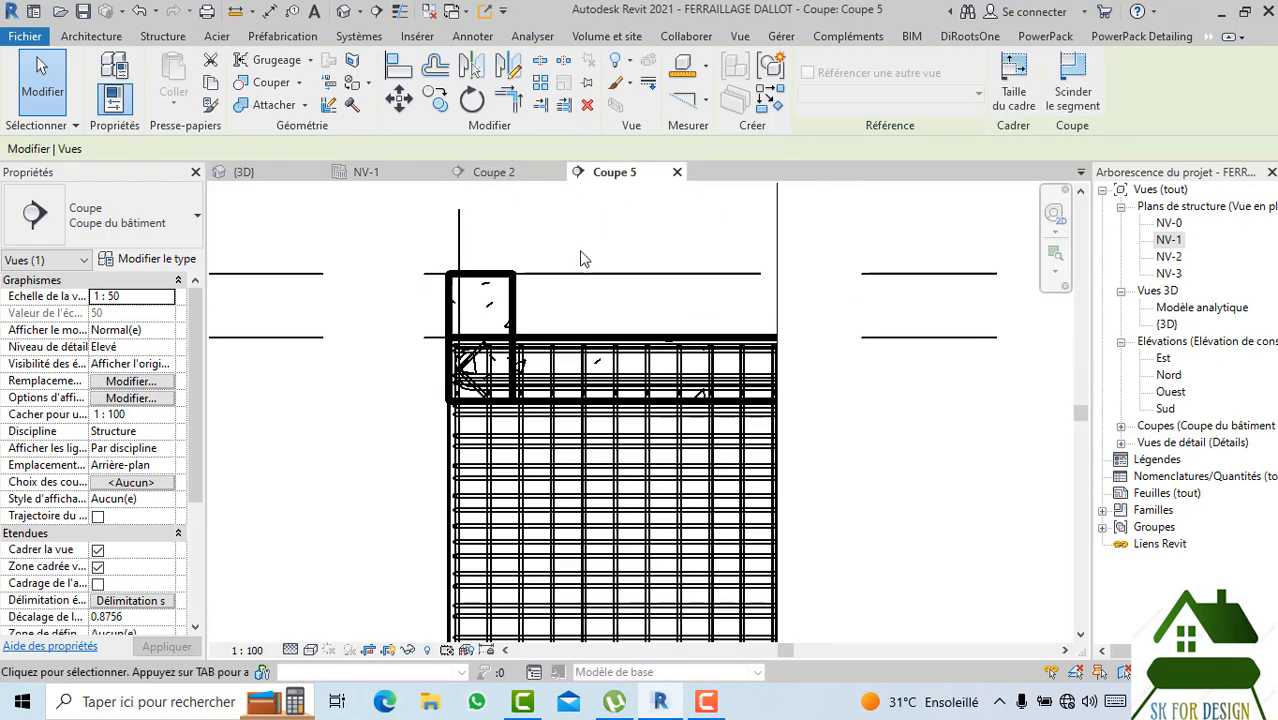
scroll(515, 375, up, 3)
scroll(470, 368, down, 3)
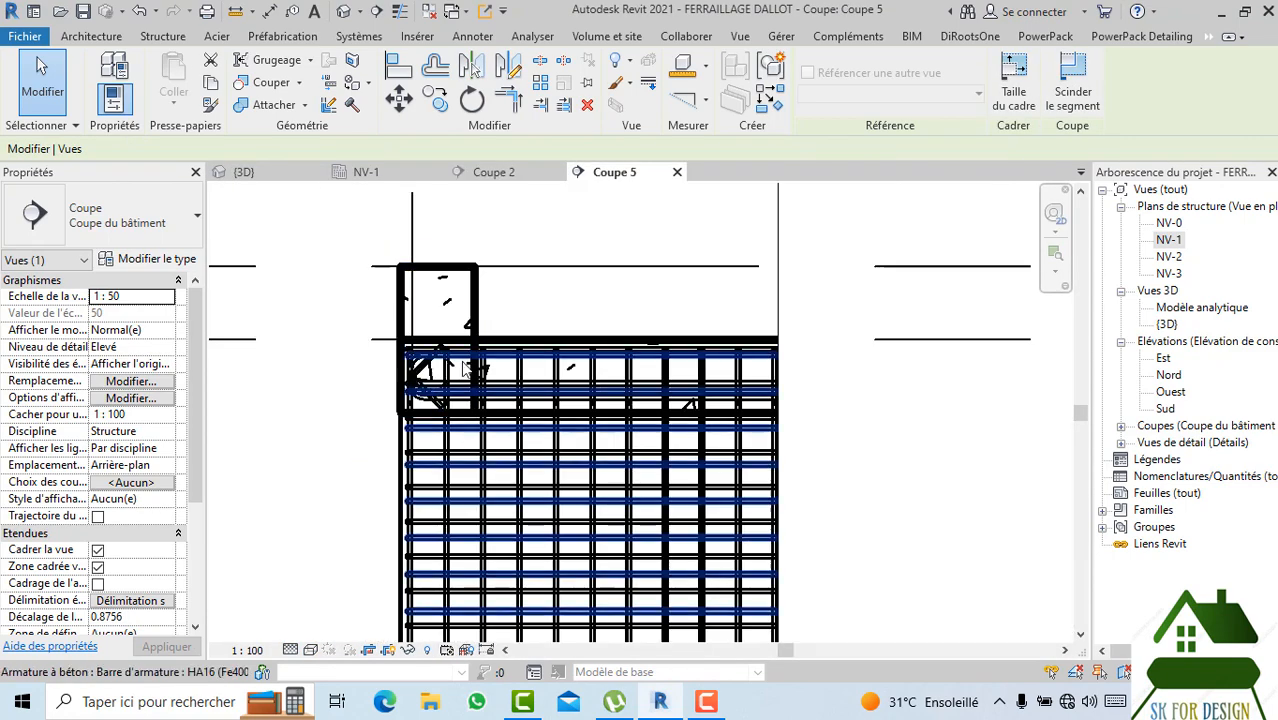
scroll(470, 368, down, 2)
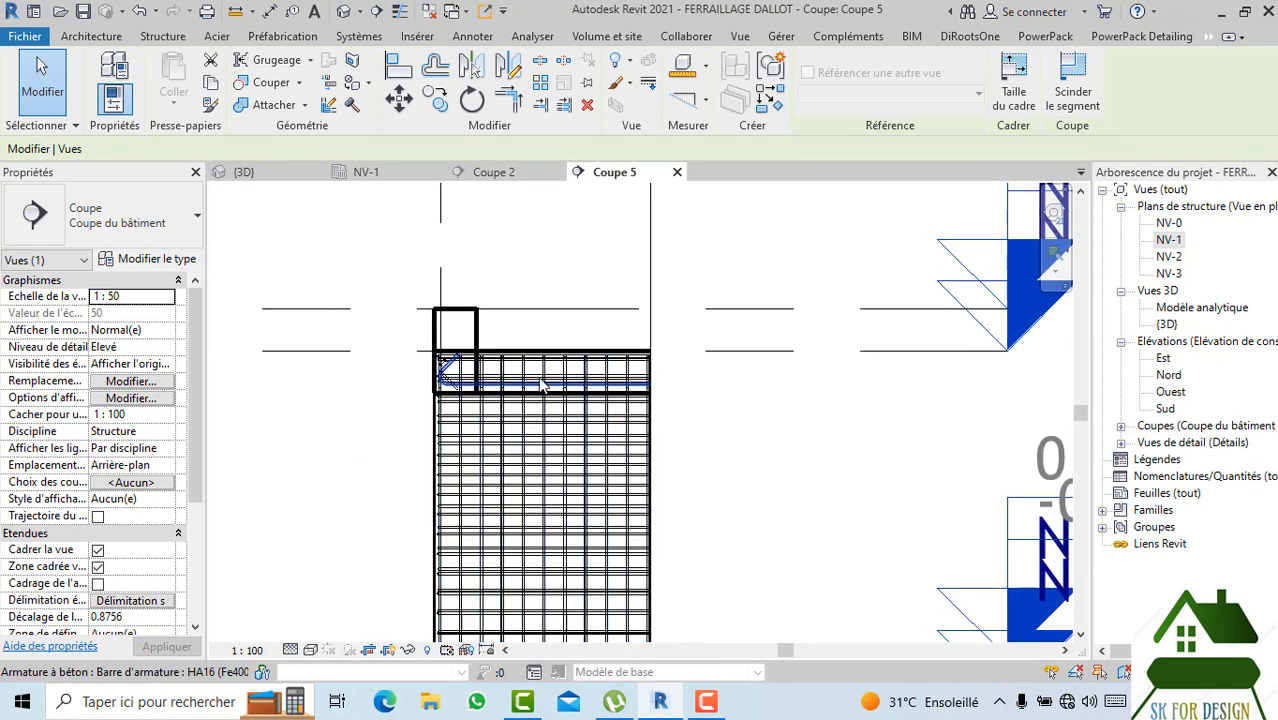
click(470, 334)
scroll(455, 380, up, 3)
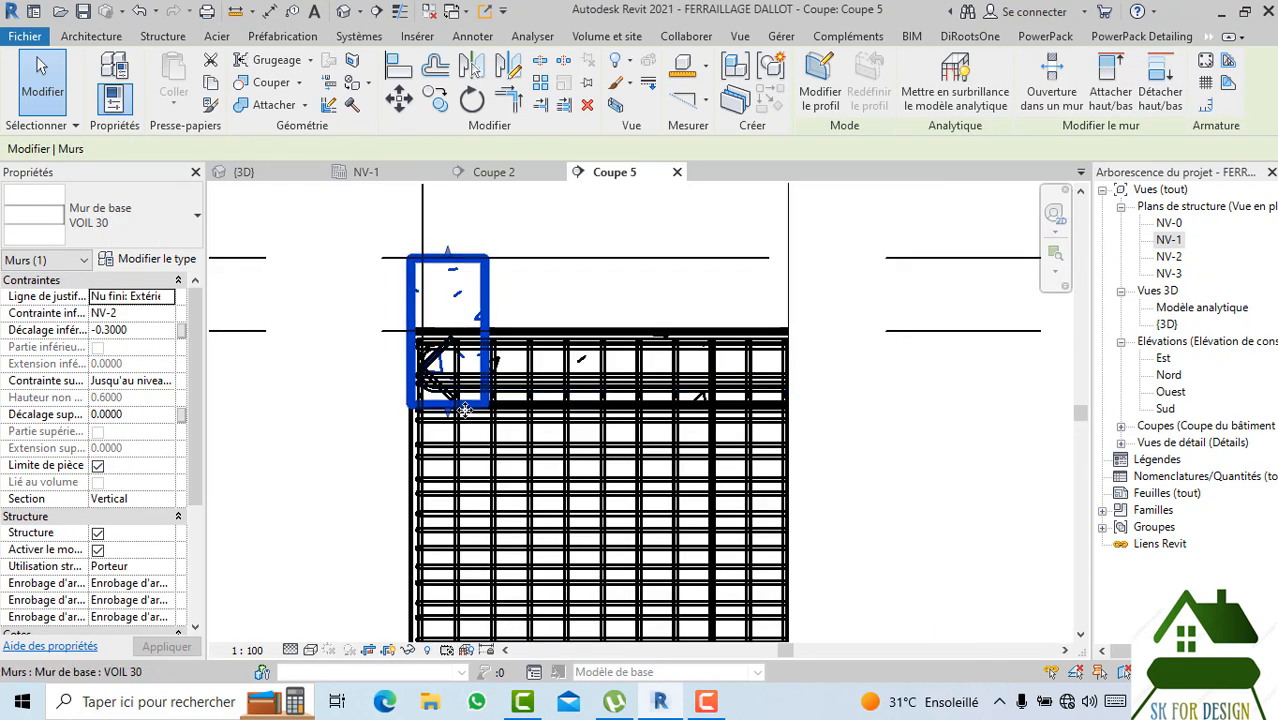
middle_drag(474, 444, 474, 455)
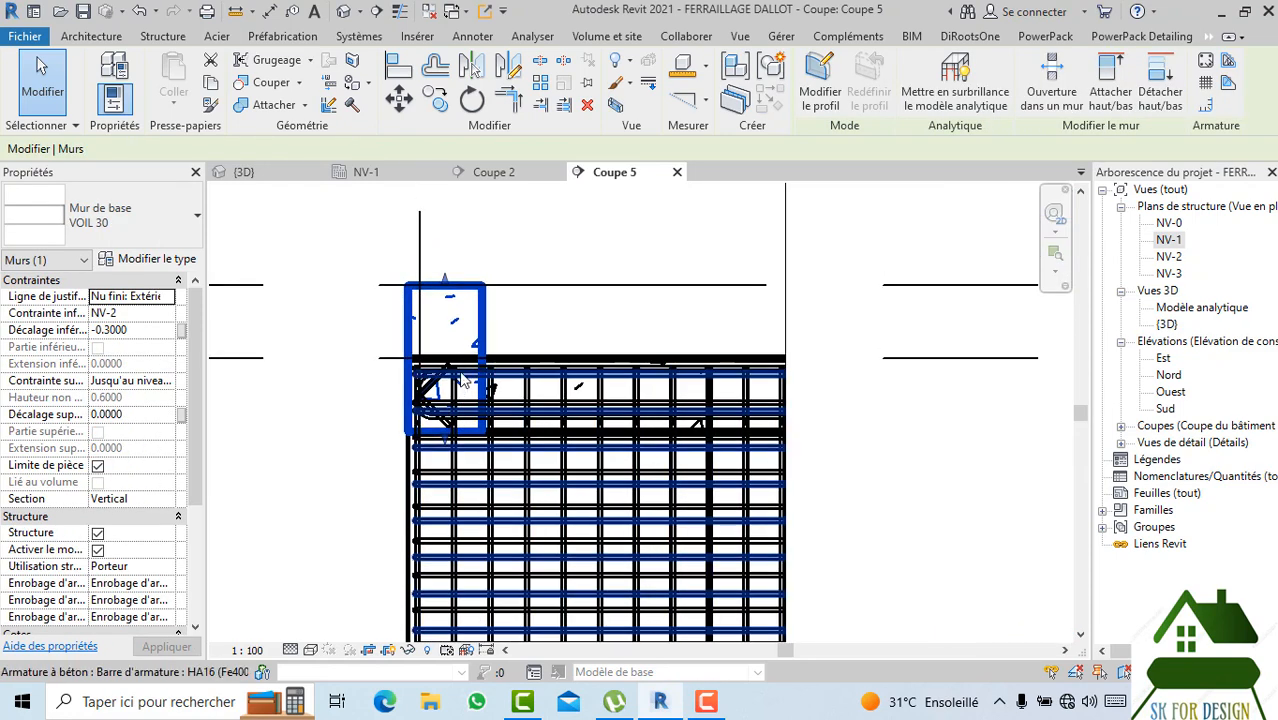
Compare the reinforced lower edge beam with the bare upper edge beam in section Coupe 5.
scroll(462, 380, down, 2)
middle_drag(455, 380, 441, 190)
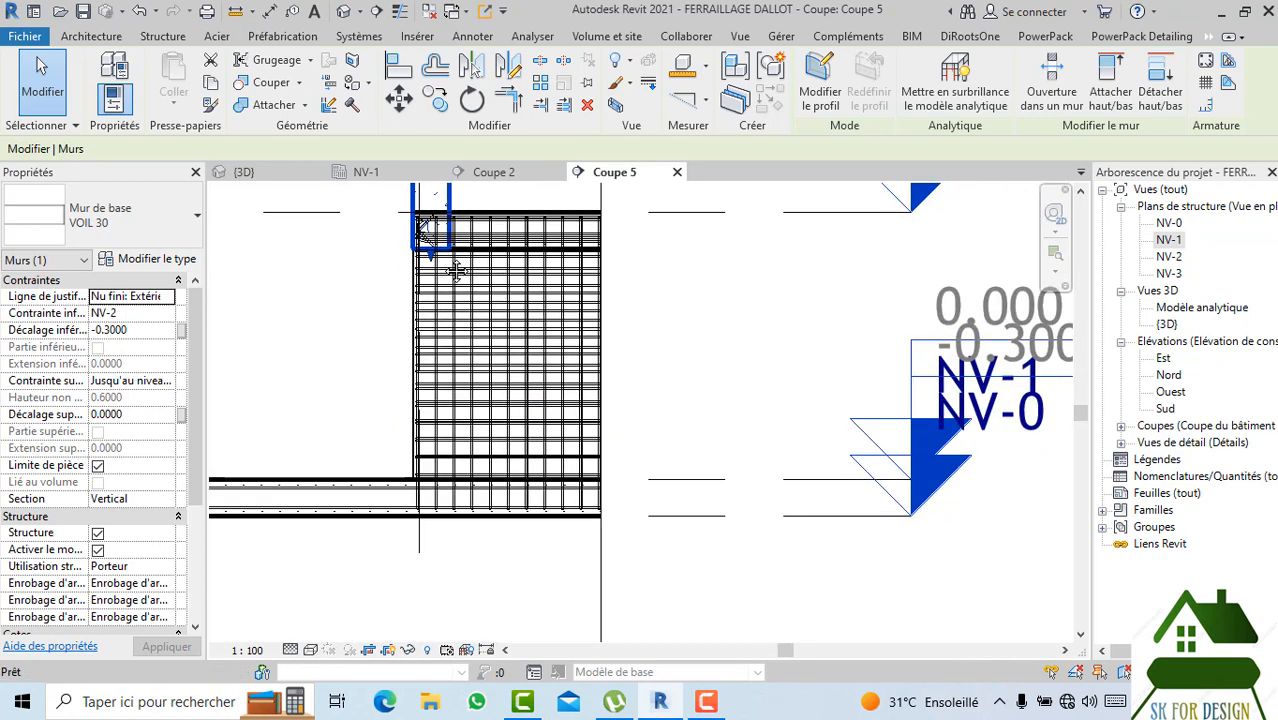
scroll(371, 337, down, 3)
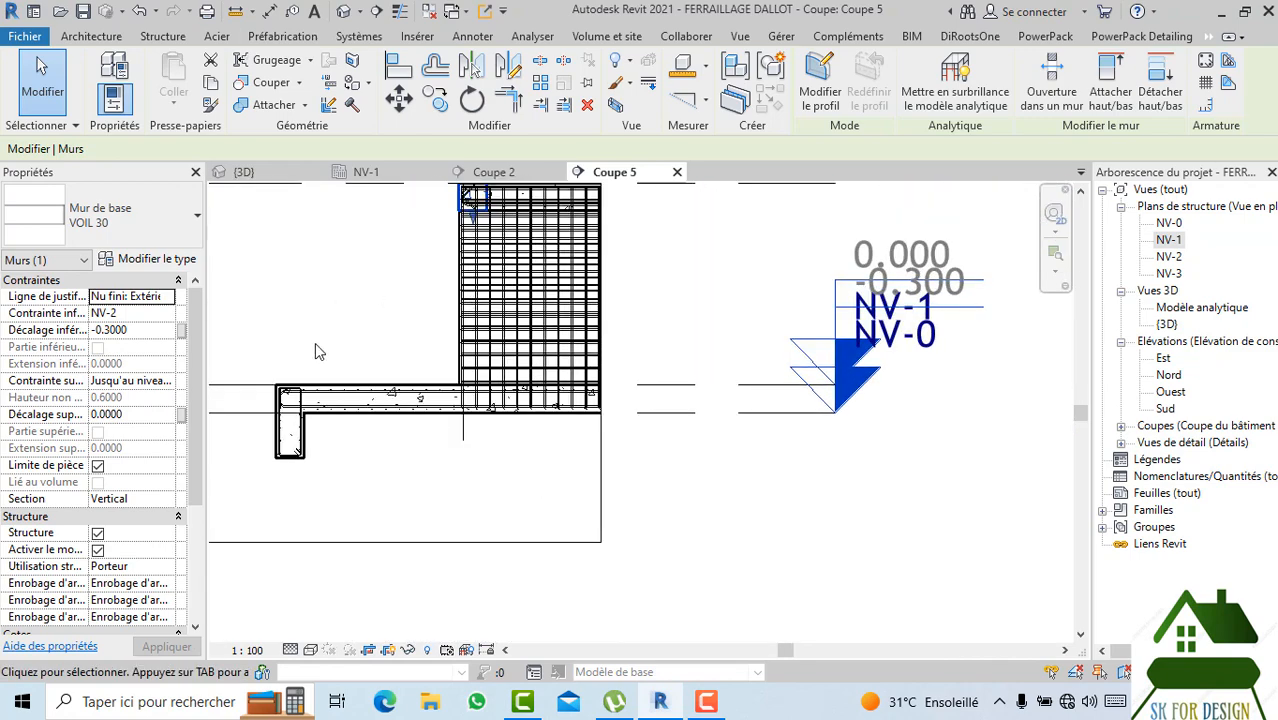
scroll(305, 352, up, 4)
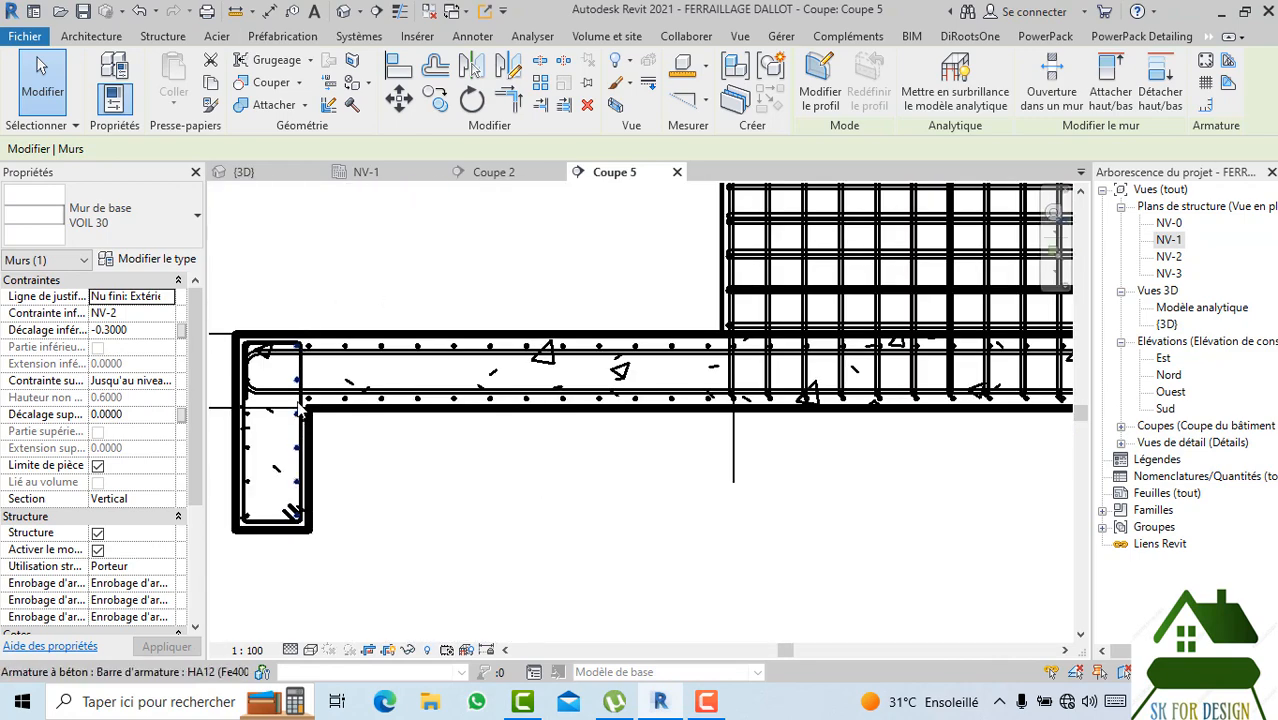
scroll(379, 308, down, 3)
mouse_move(491, 371)
middle_down()
mouse_move(600, 428)
mouse_move(602, 472)
middle_up()
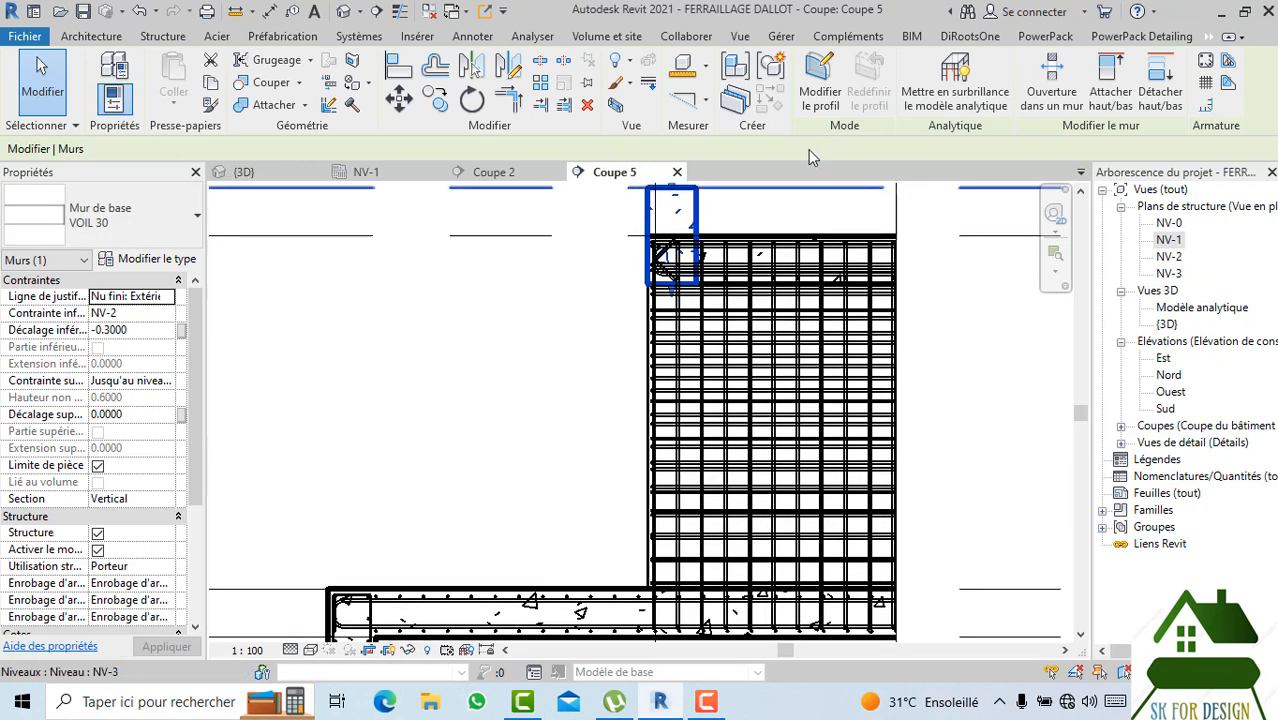
middle_drag(722, 258, 722, 318)
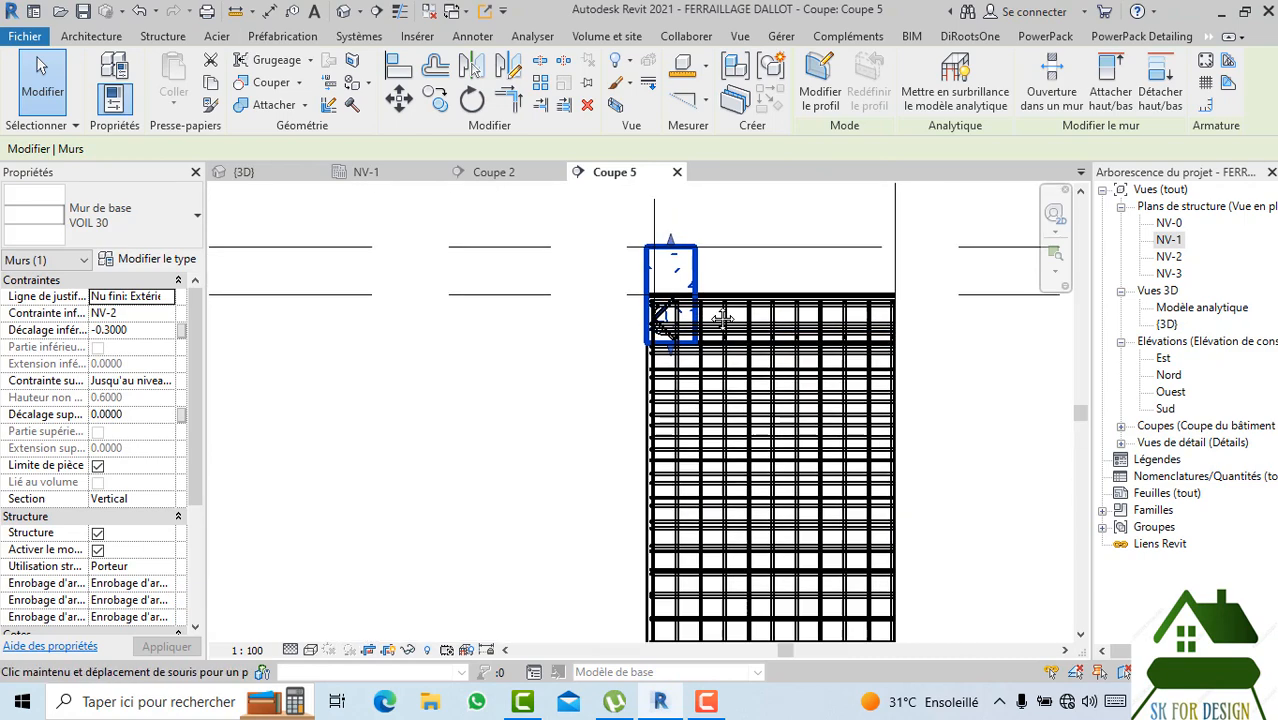
scroll(668, 328, up, 5)
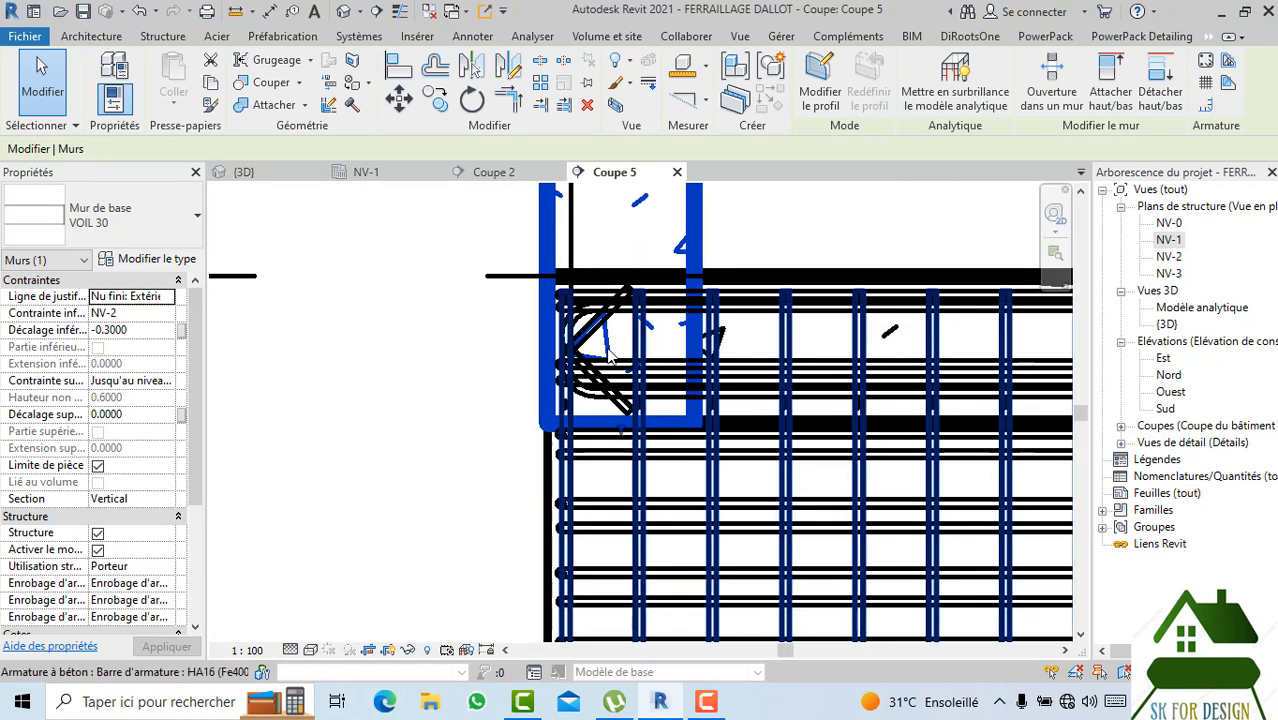
middle_drag(608, 354, 598, 390)
scroll(640, 345, down, 1)
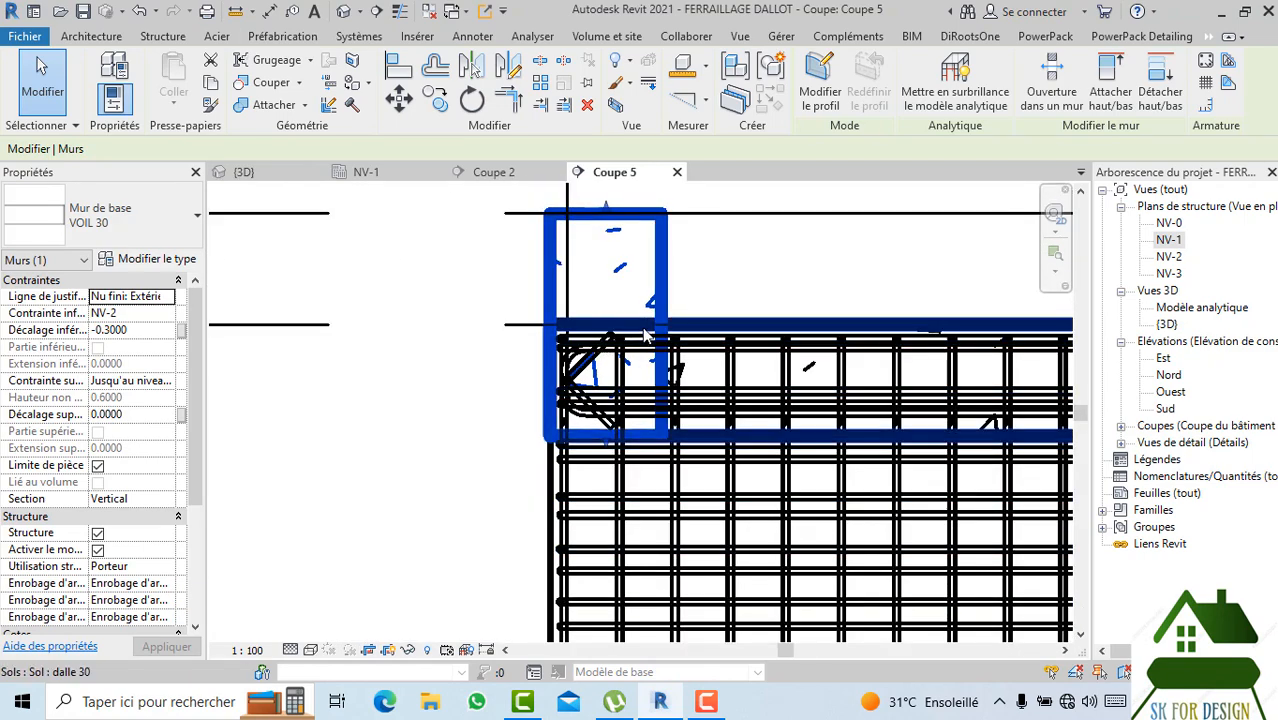
scroll(645, 335, down, 3)
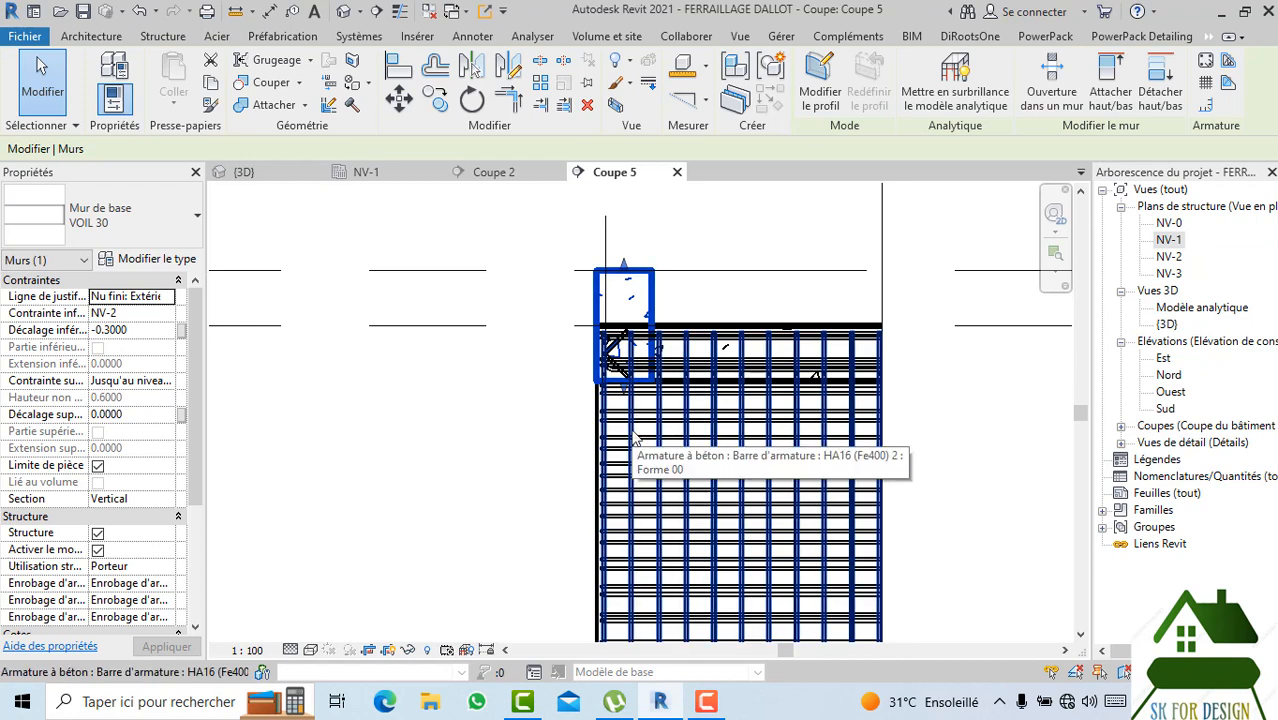
middle_drag(635, 430, 635, 450)
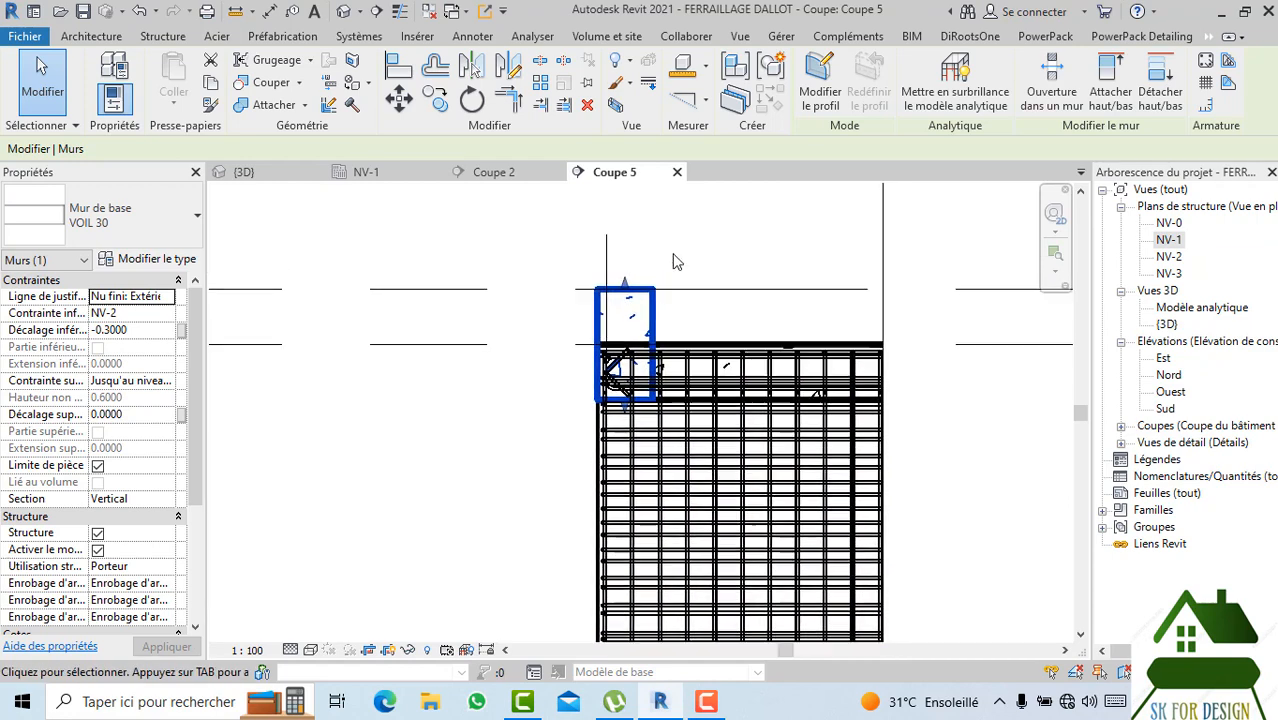
Place an HA12 stirrup of rebar shape 51 in the upper edge beam in section Coupe 5.
click(679, 222)
scroll(660, 316, up, 2)
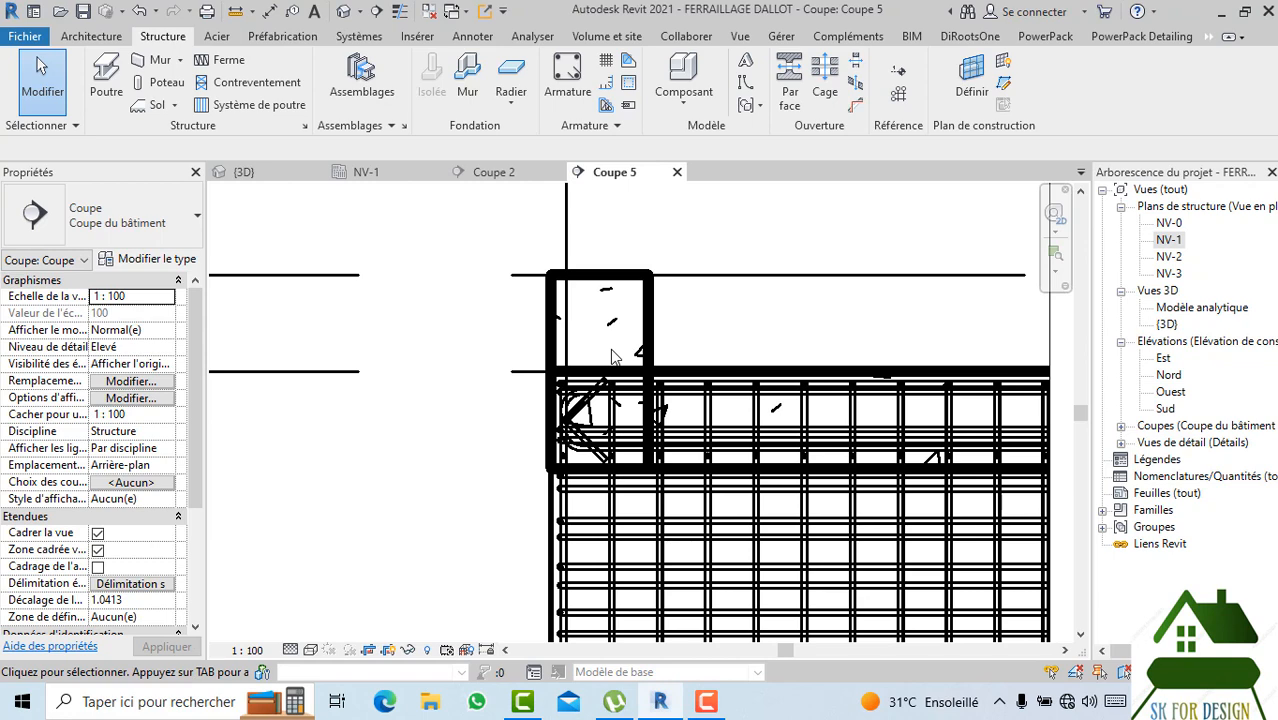
click(552, 80)
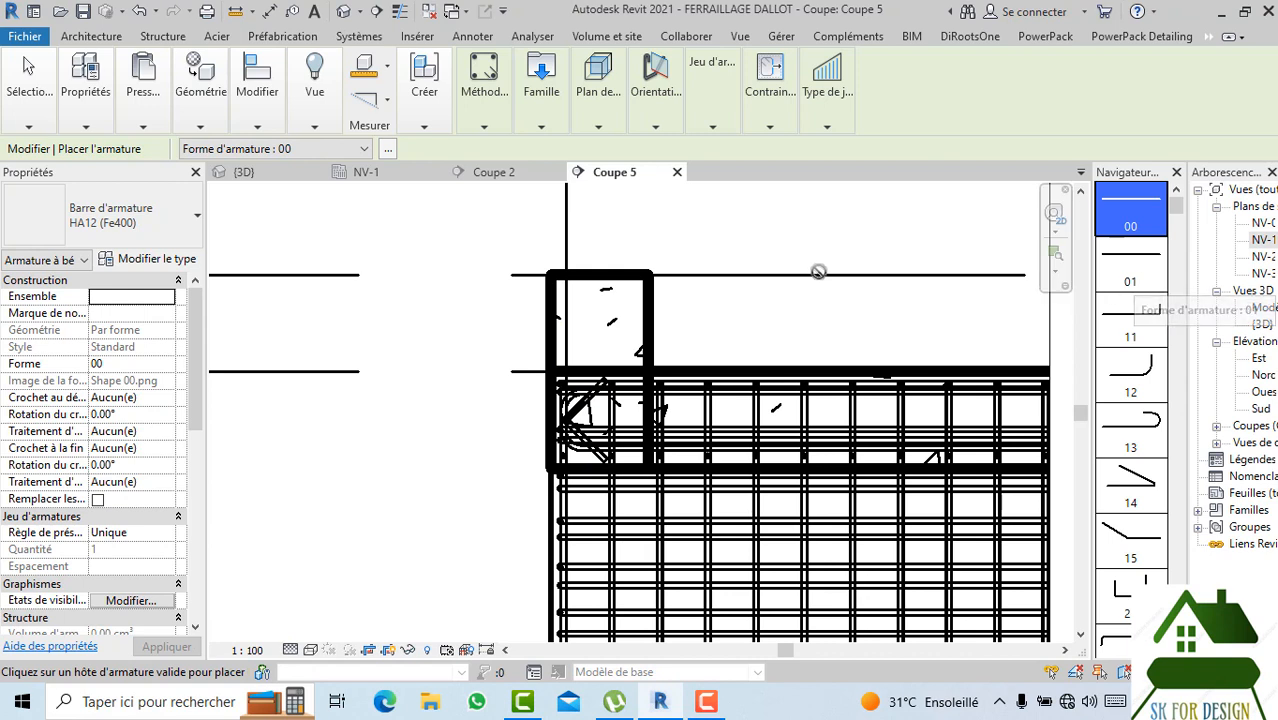
scroll(1125, 350, down, 4)
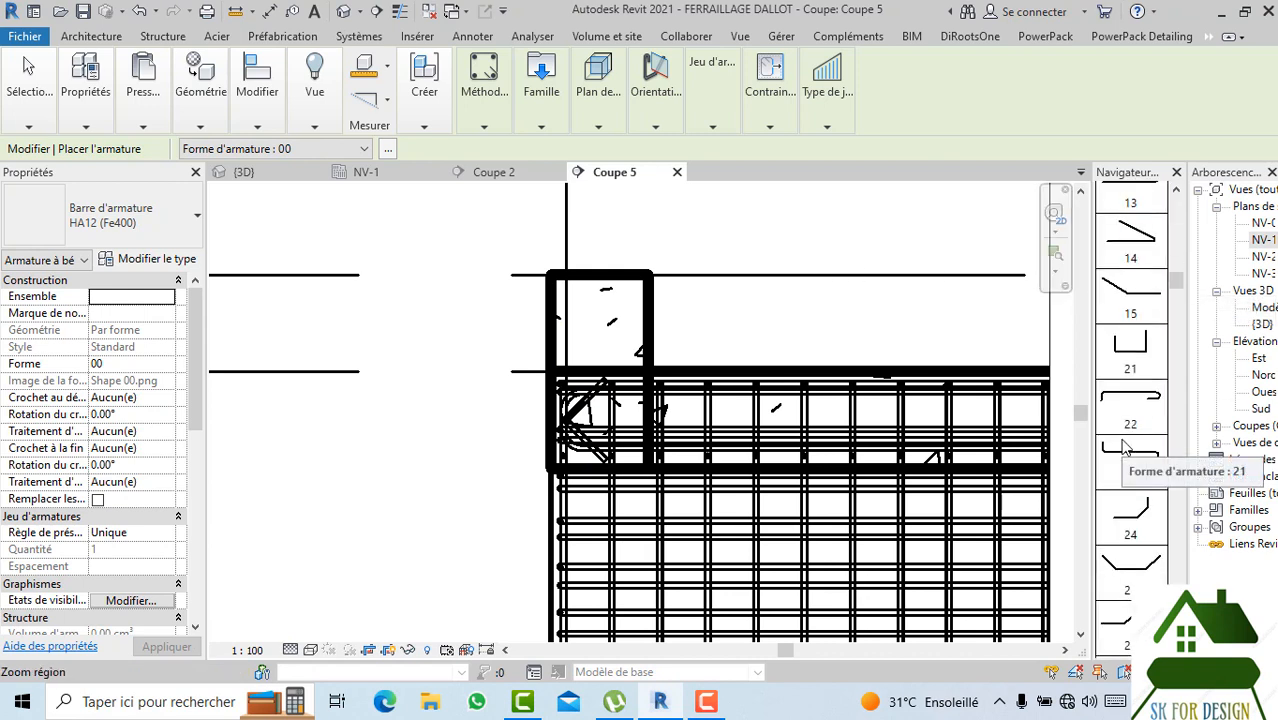
scroll(1115, 418, down, 5)
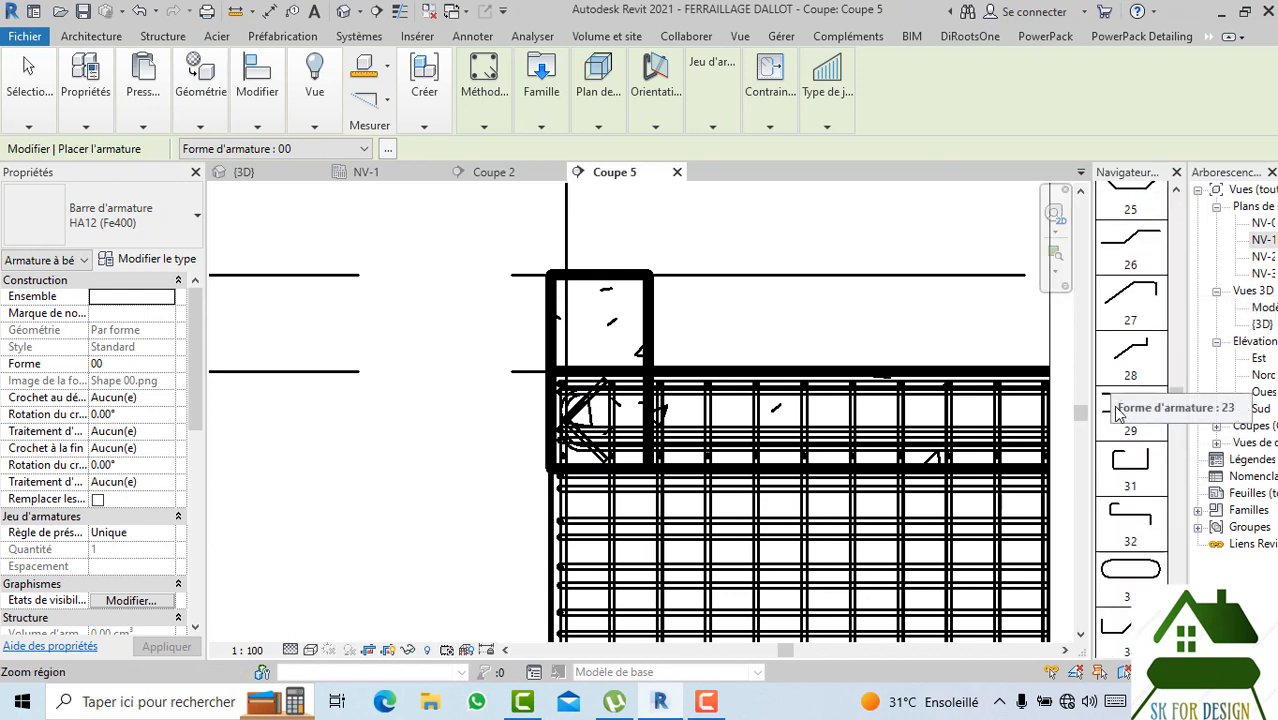
scroll(1133, 480, down, 1)
scroll(1133, 480, down, 1)
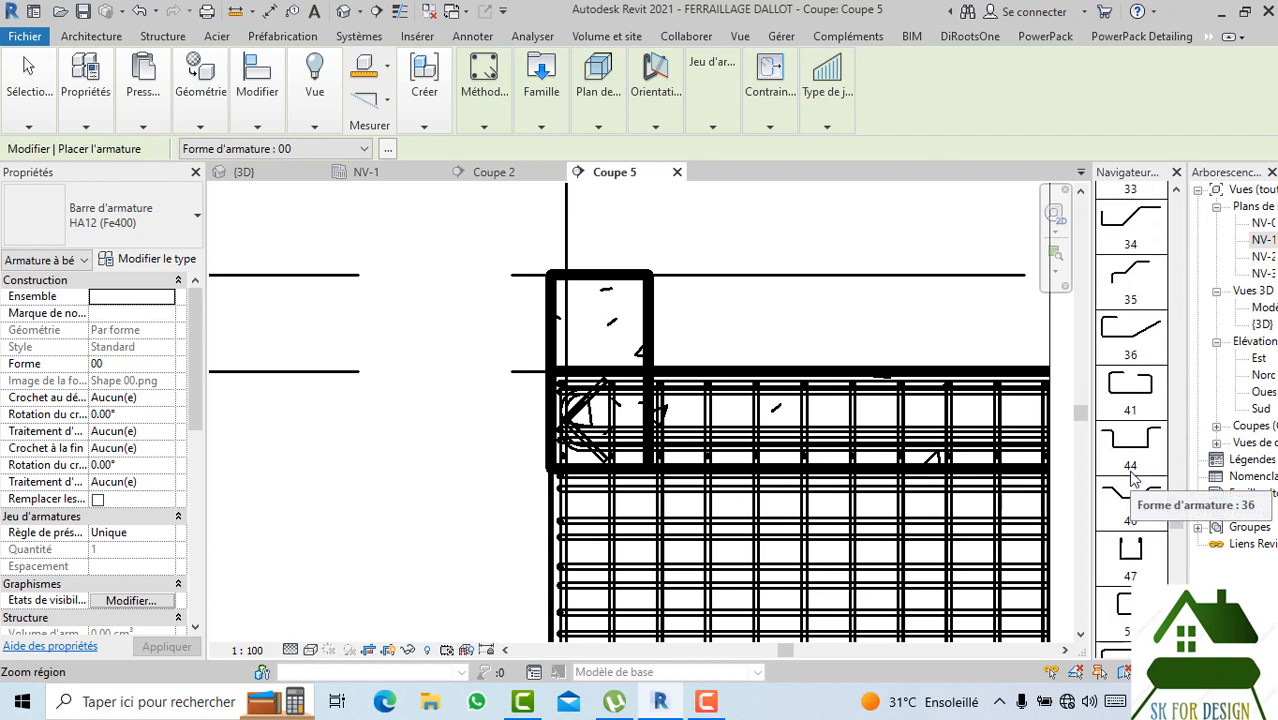
click(1127, 610)
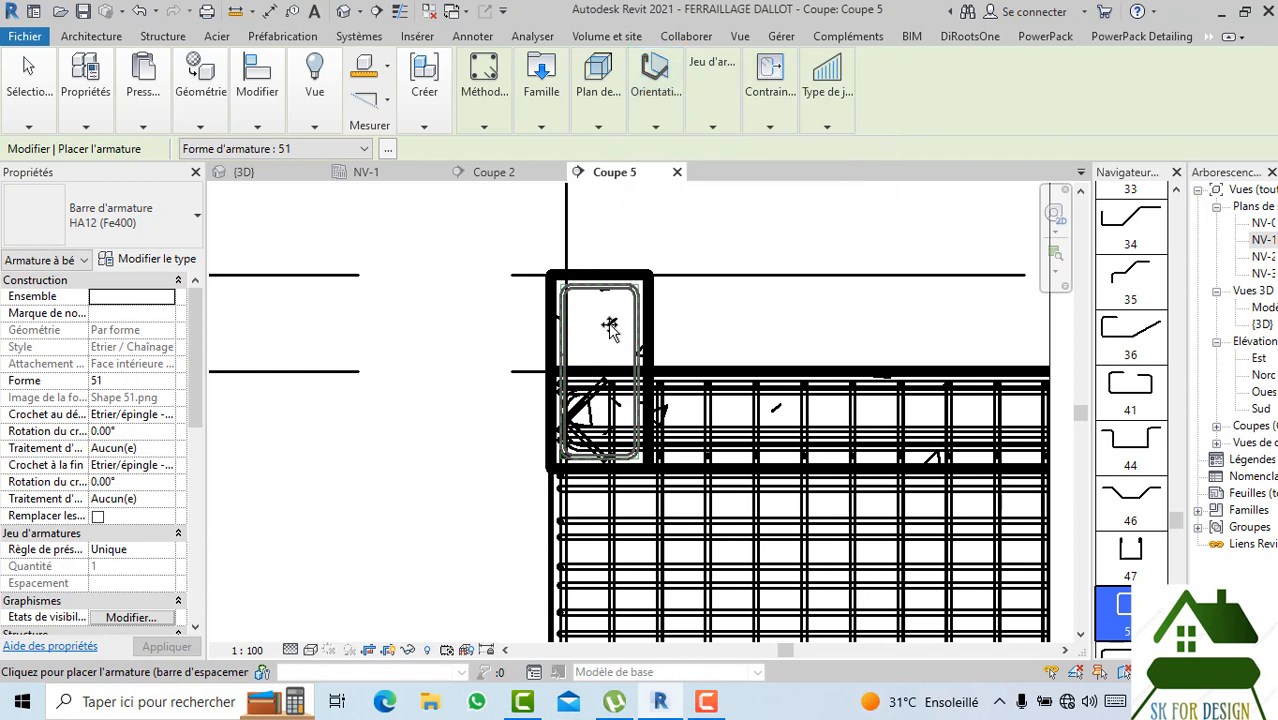
click(610, 325)
key(Escape)
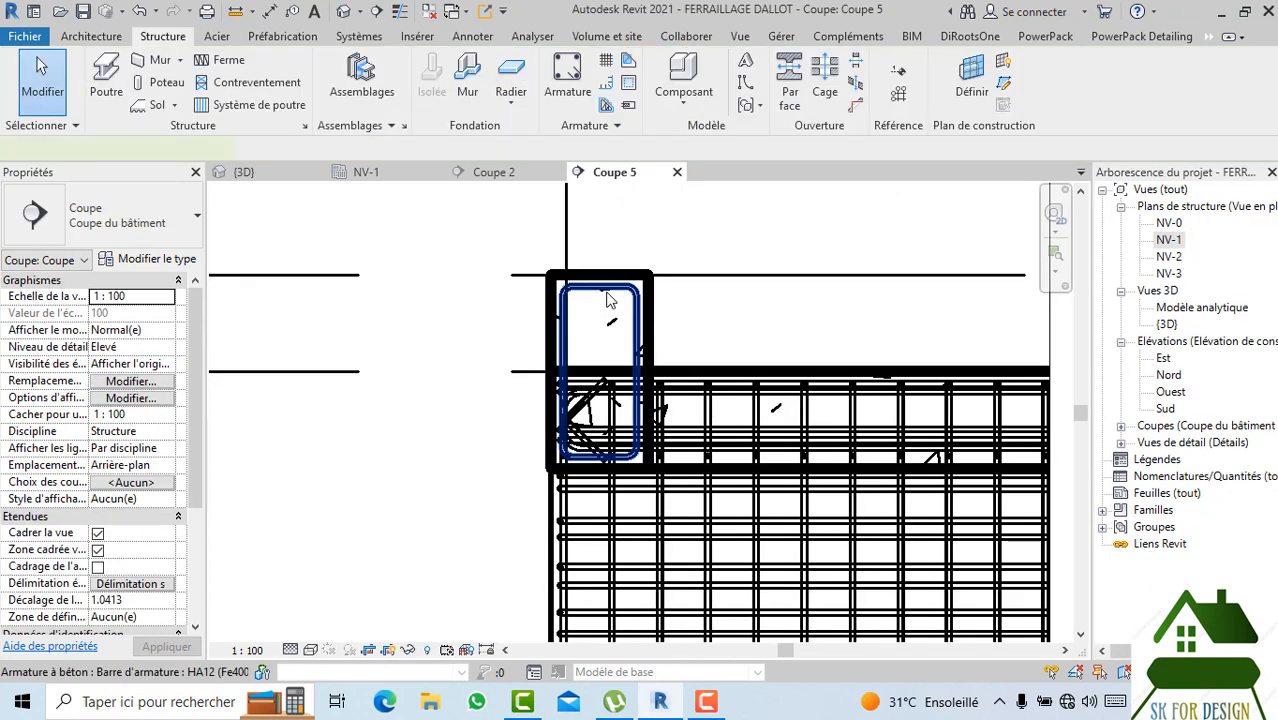
Change the upper edge beam's stirrup to bar type HA6 (Fe400).
click(610, 300)
click(121, 242)
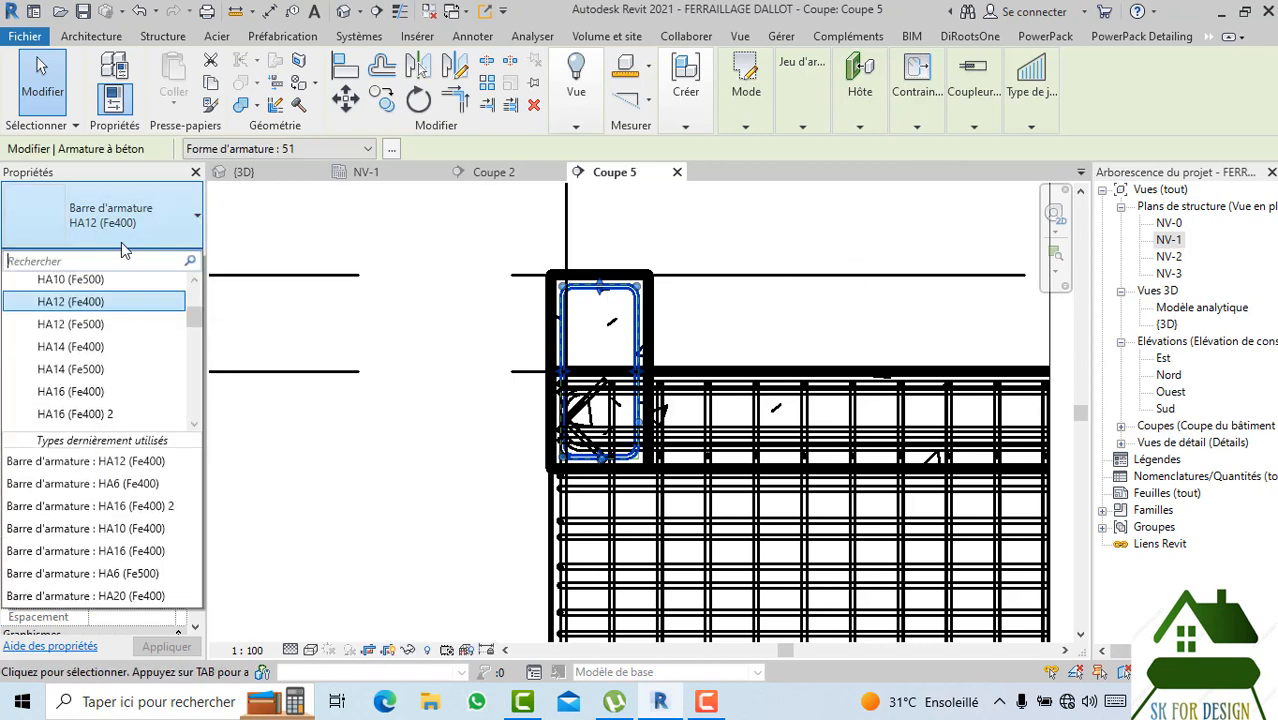
scroll(119, 320, up, 2)
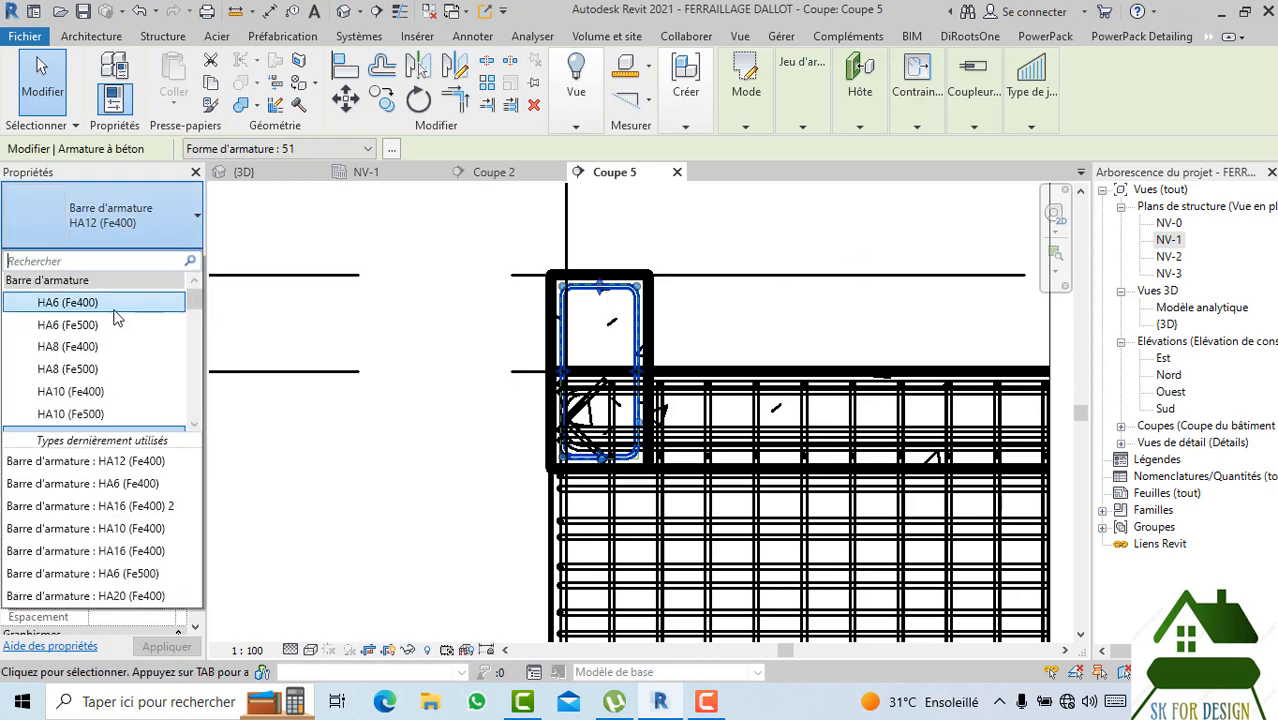
click(114, 311)
click(442, 314)
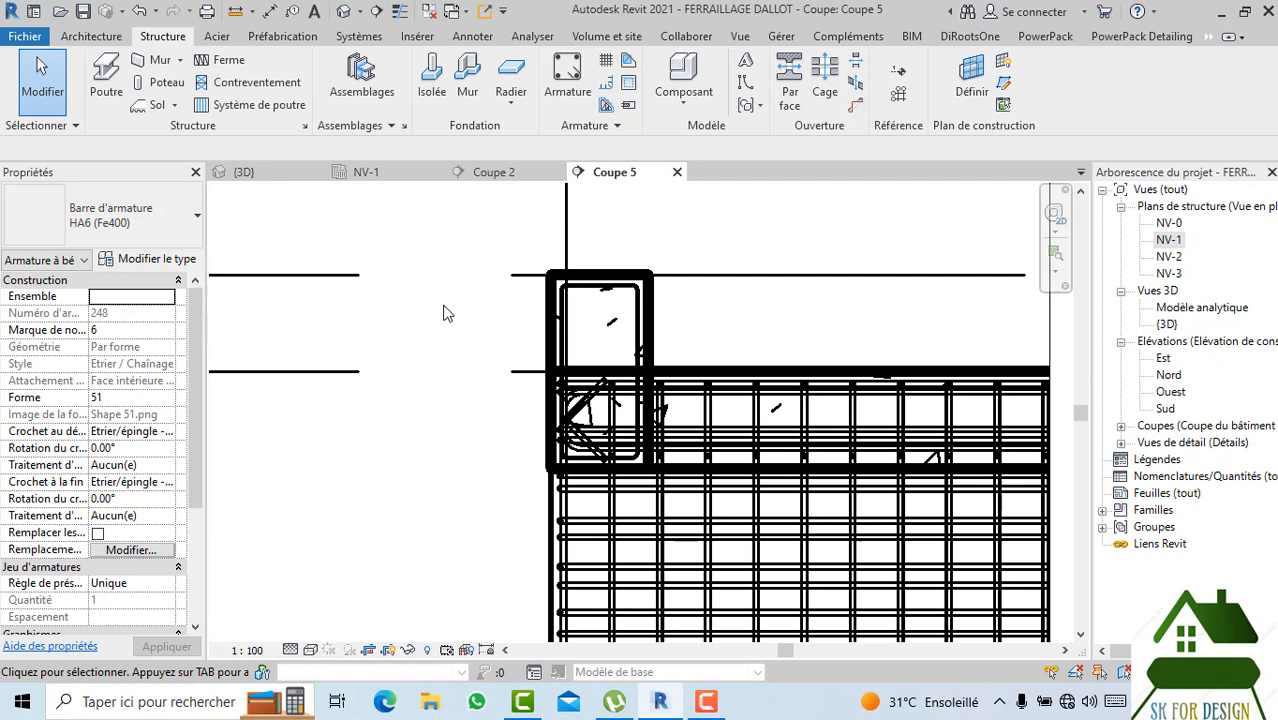
Set the upper beam stirrup's start and end hooks to Etrier/épingle - 135 deg.
click(586, 293)
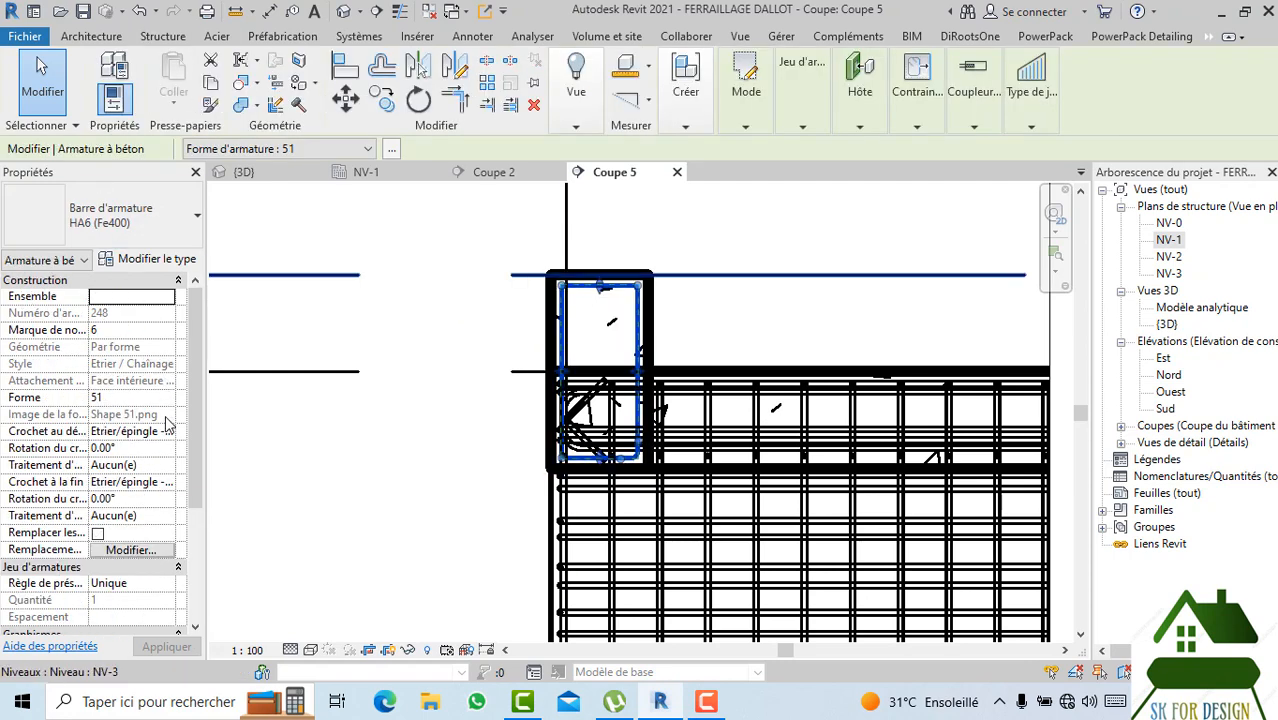
click(150, 431)
click(167, 433)
click(165, 462)
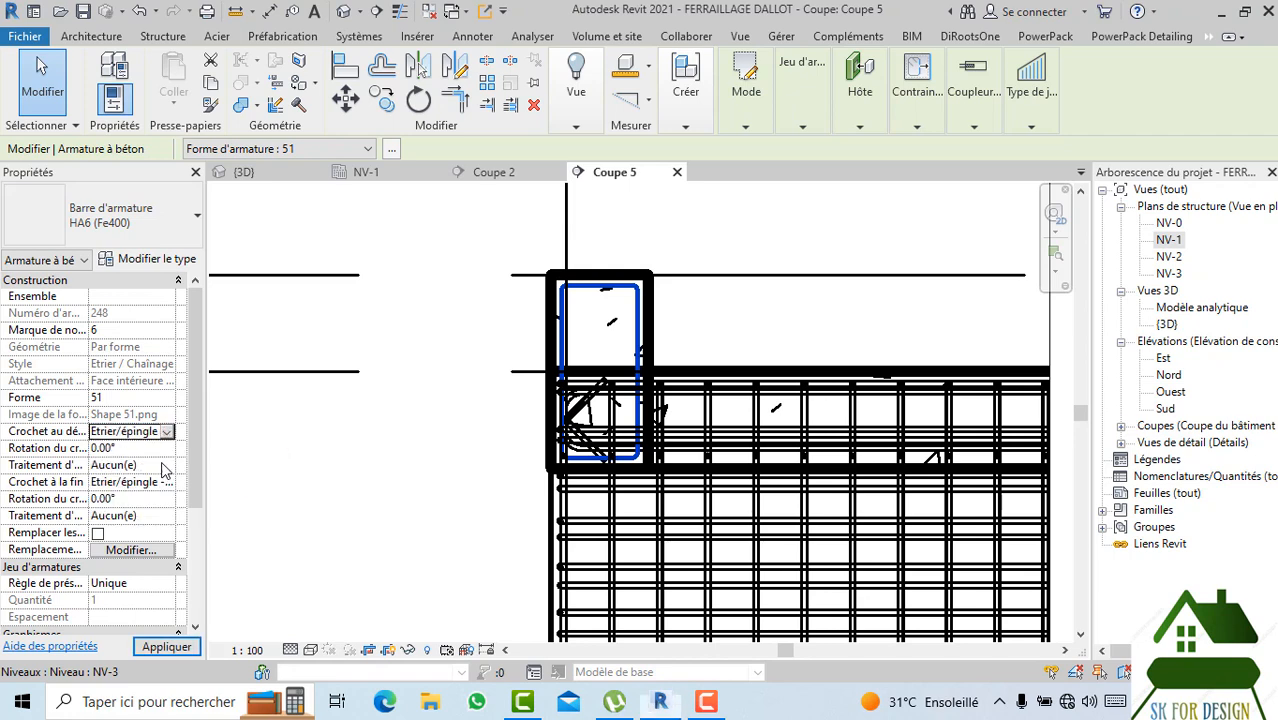
click(164, 484)
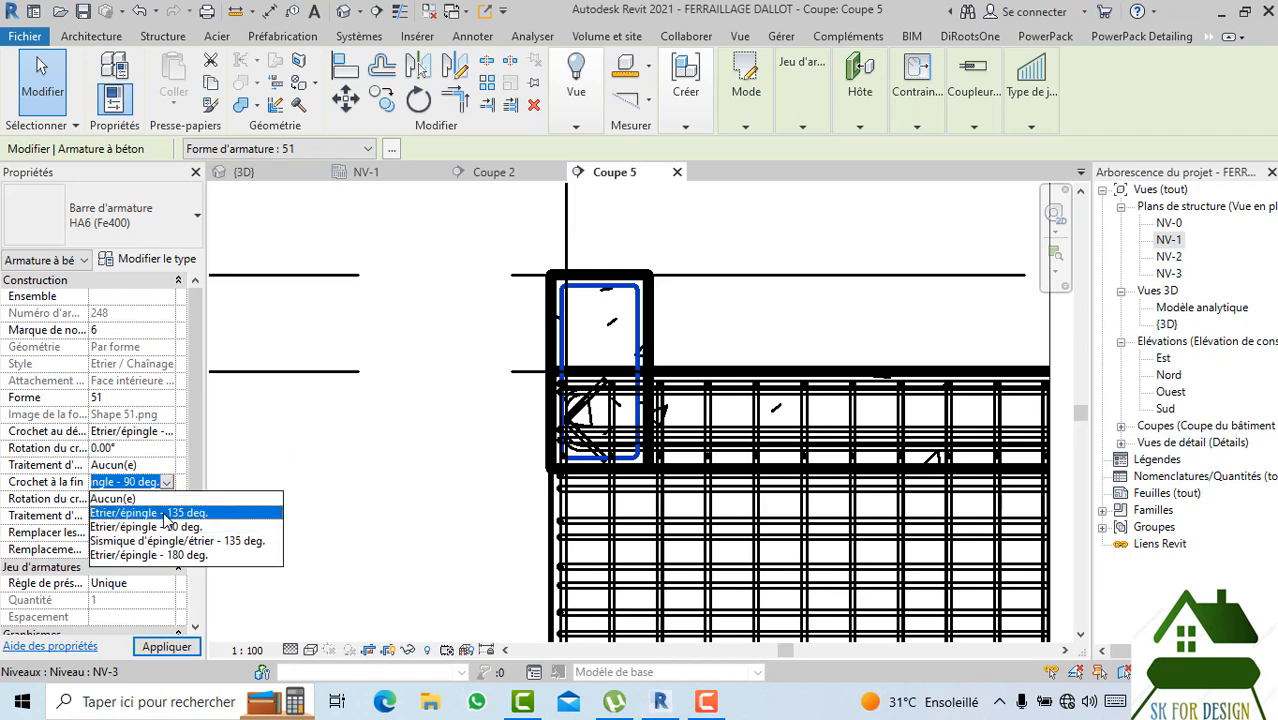
click(163, 512)
click(485, 347)
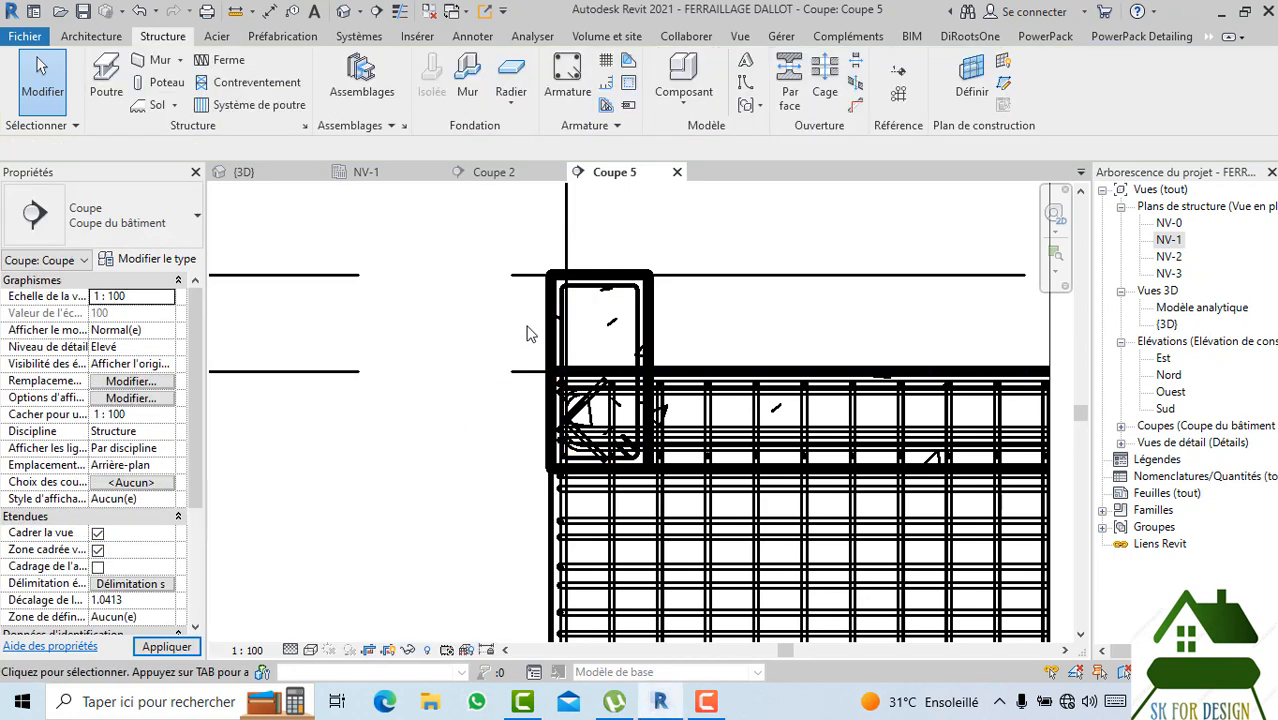
Rotate the upper beam's stirrup so its hooks sit in the beam's upper-left corner.
click(592, 298)
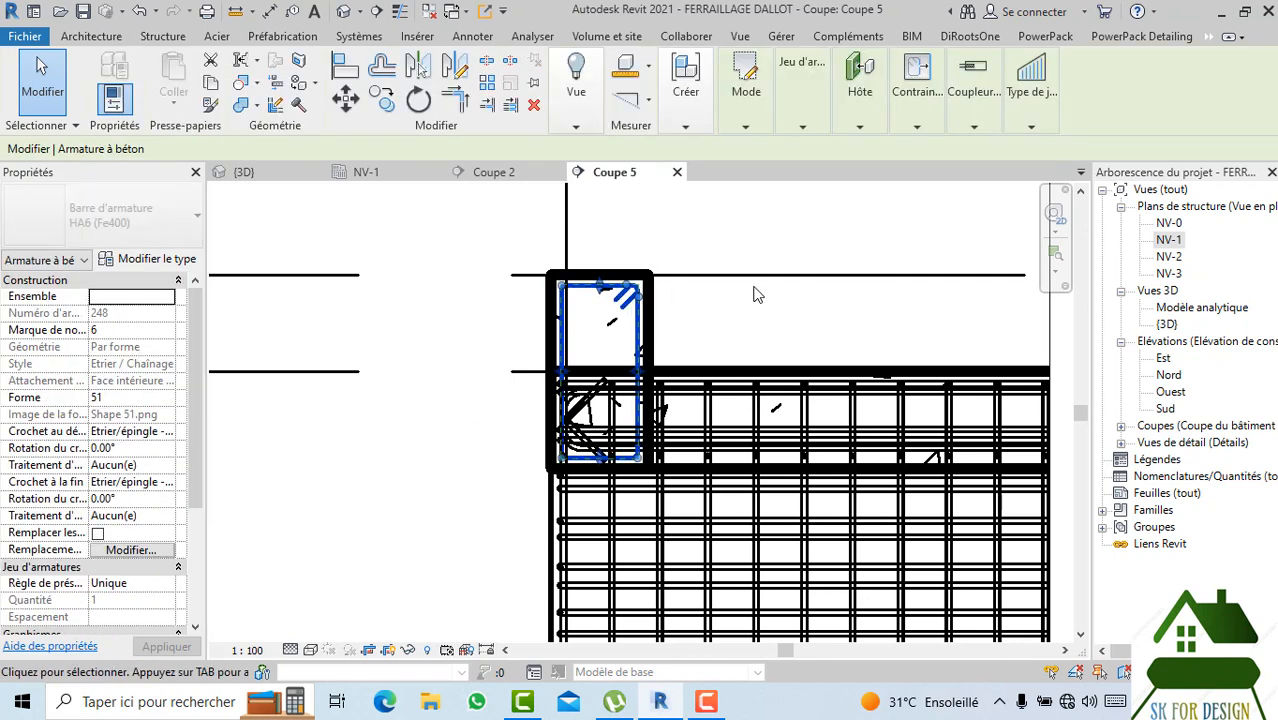
click(733, 310)
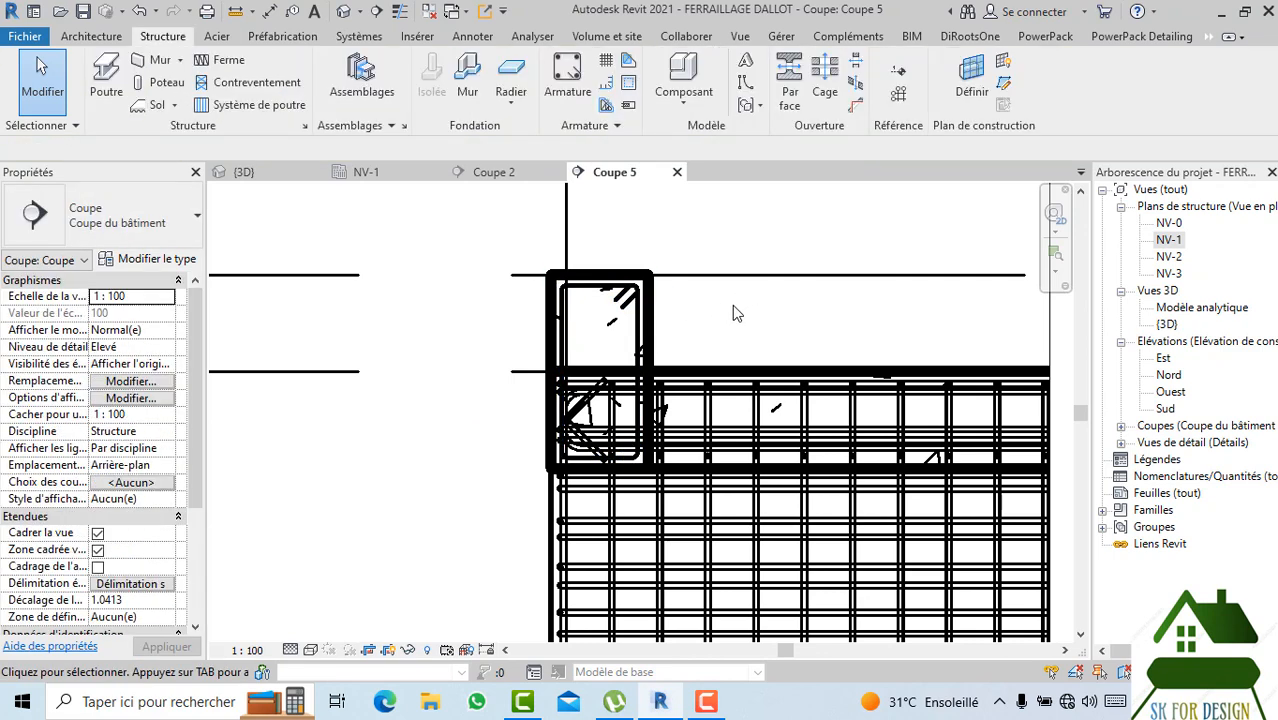
click(565, 313)
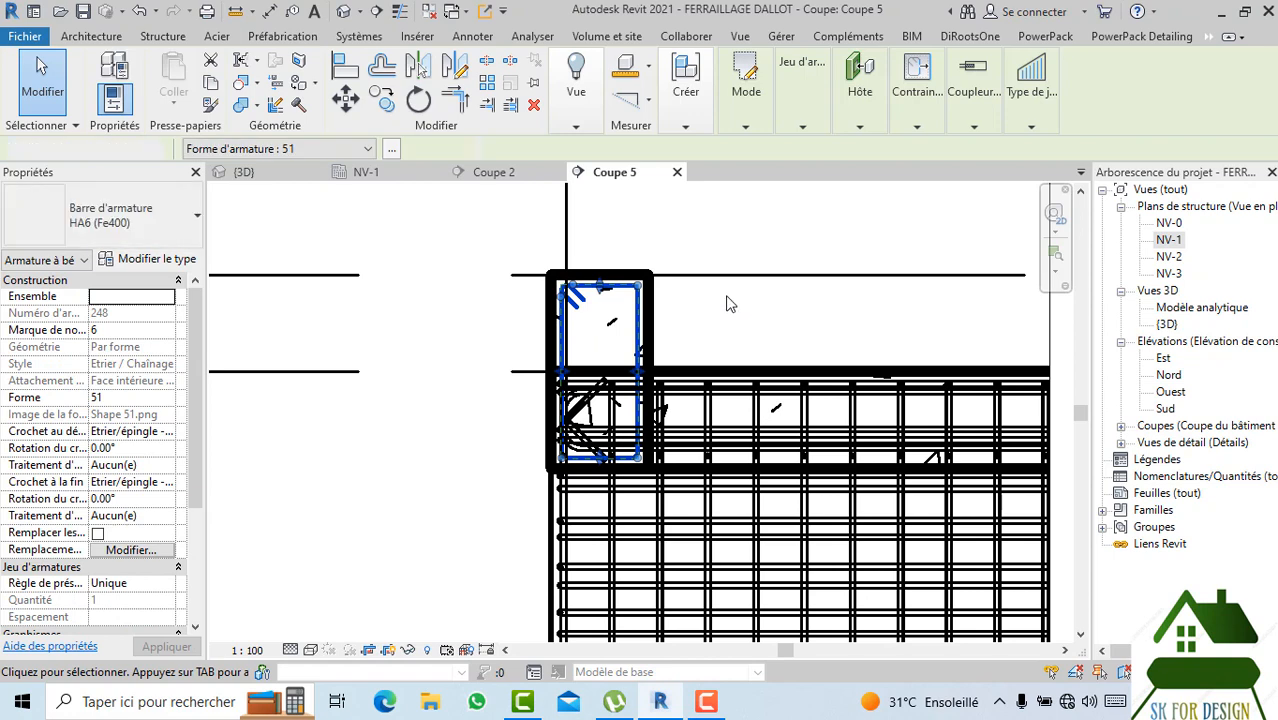
click(727, 294)
Place a straight HA12 (Fe400) bar of shape 00, perpendicular to the cover, inside the stirrup's left leg in the upper edge beam.
click(568, 75)
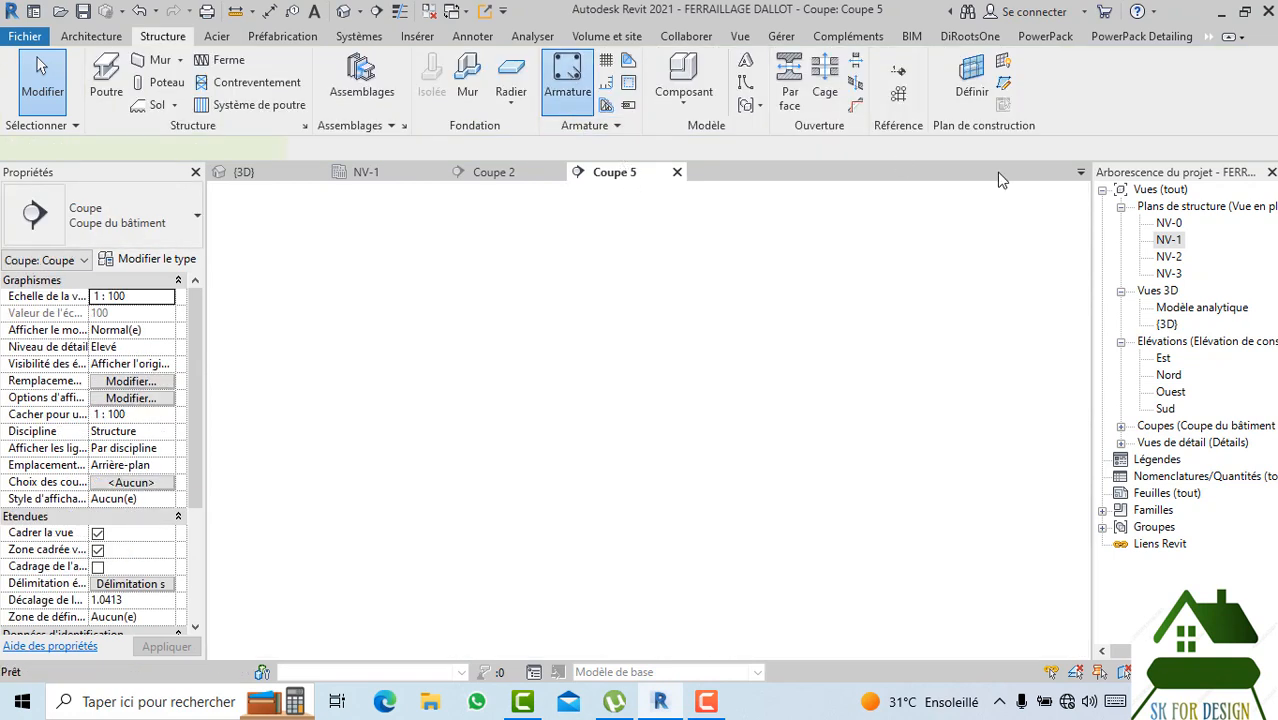
click(131, 215)
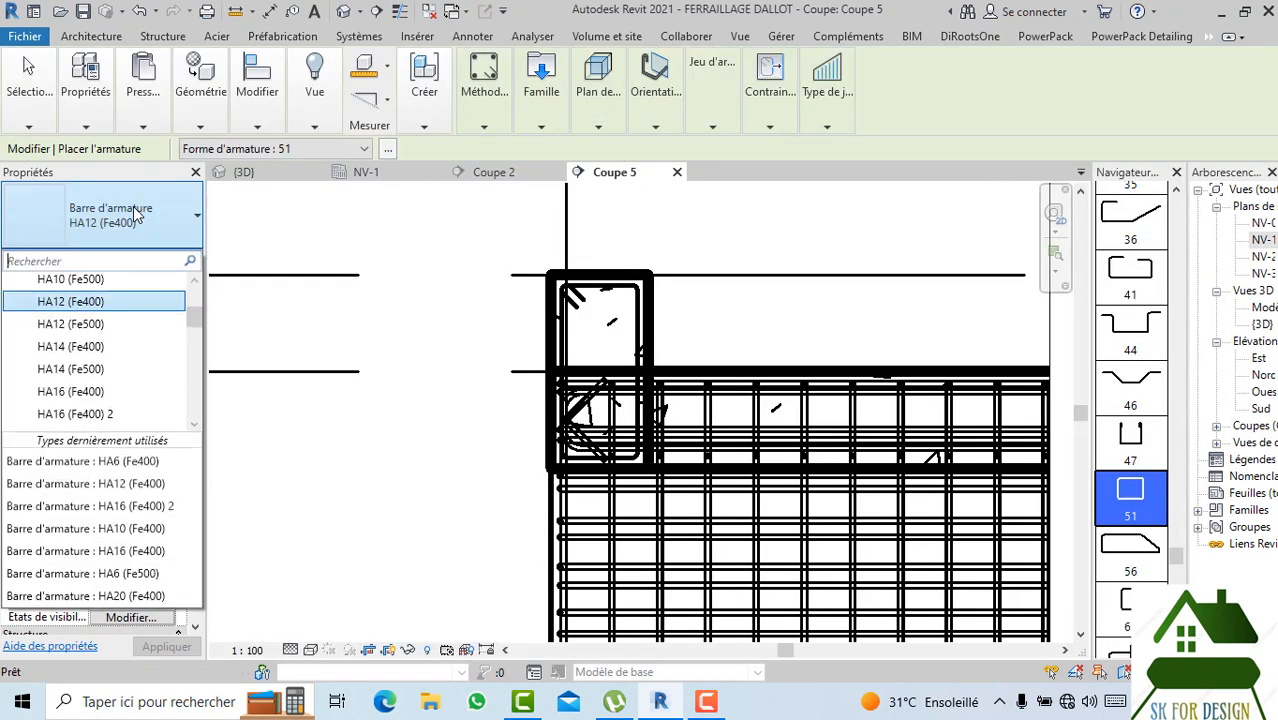
click(131, 215)
mouse_move(656, 90)
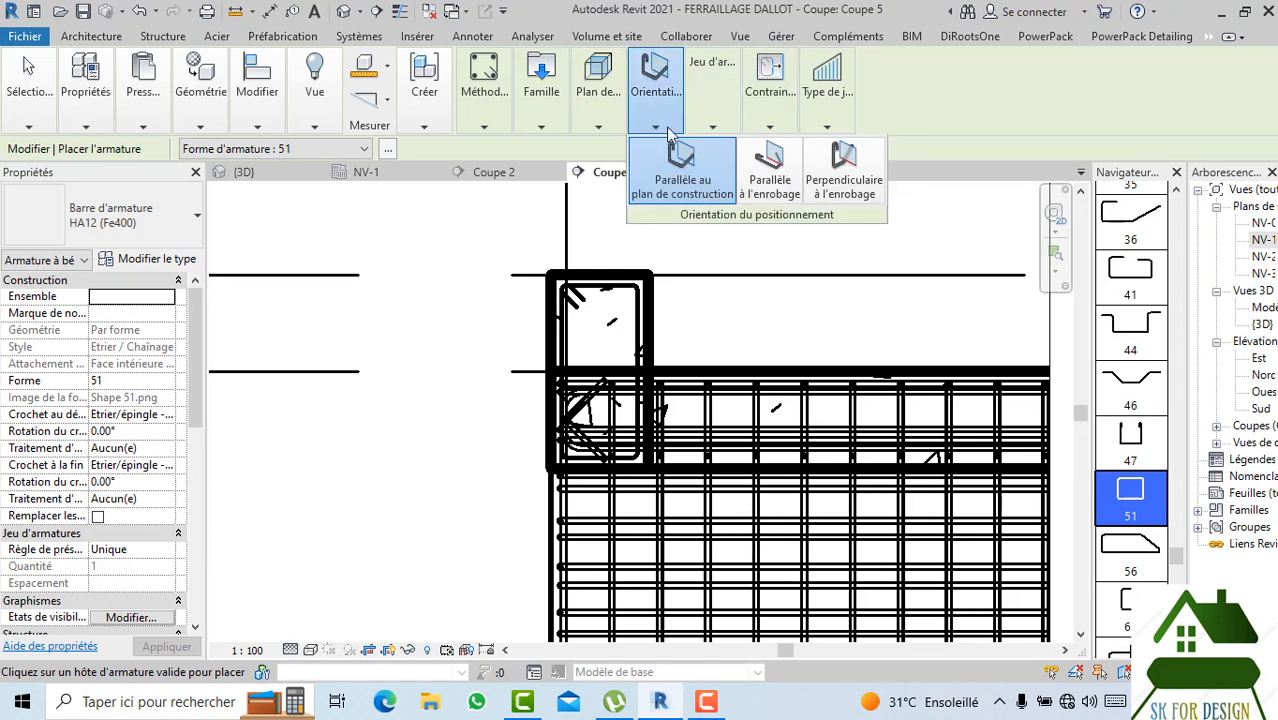
click(838, 170)
scroll(603, 280, up, 5)
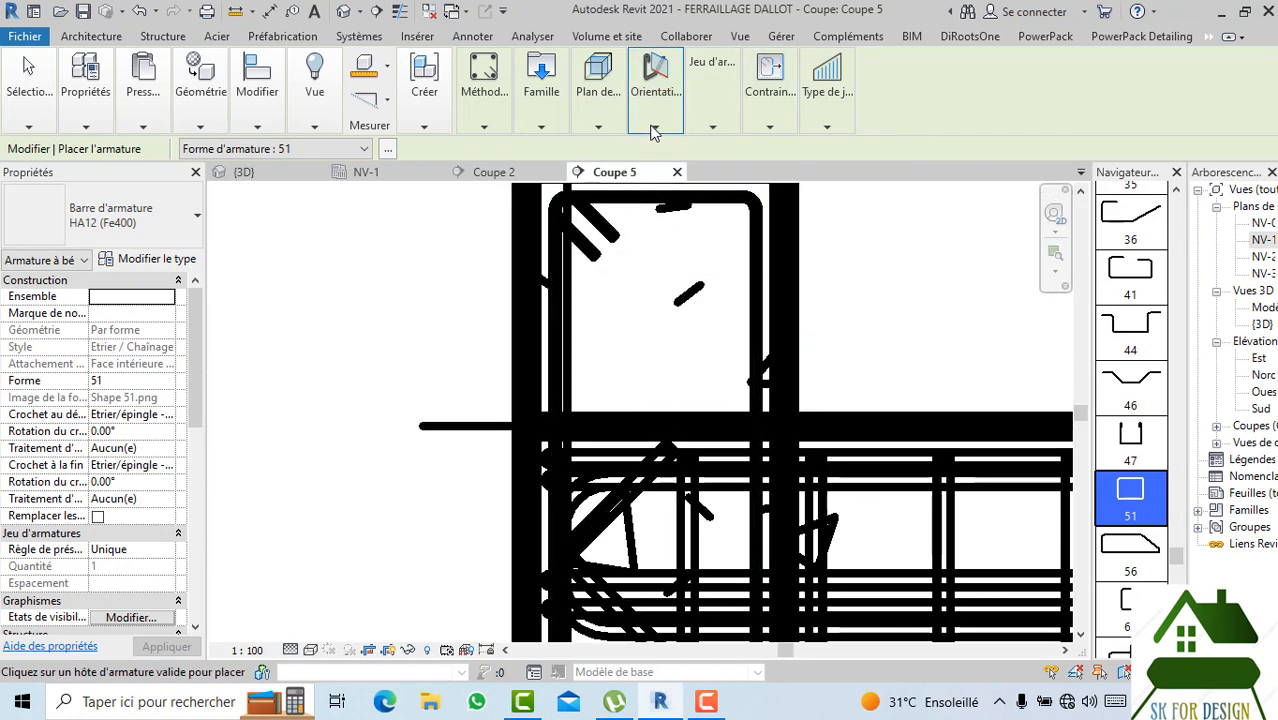
scroll(660, 240, down, 2)
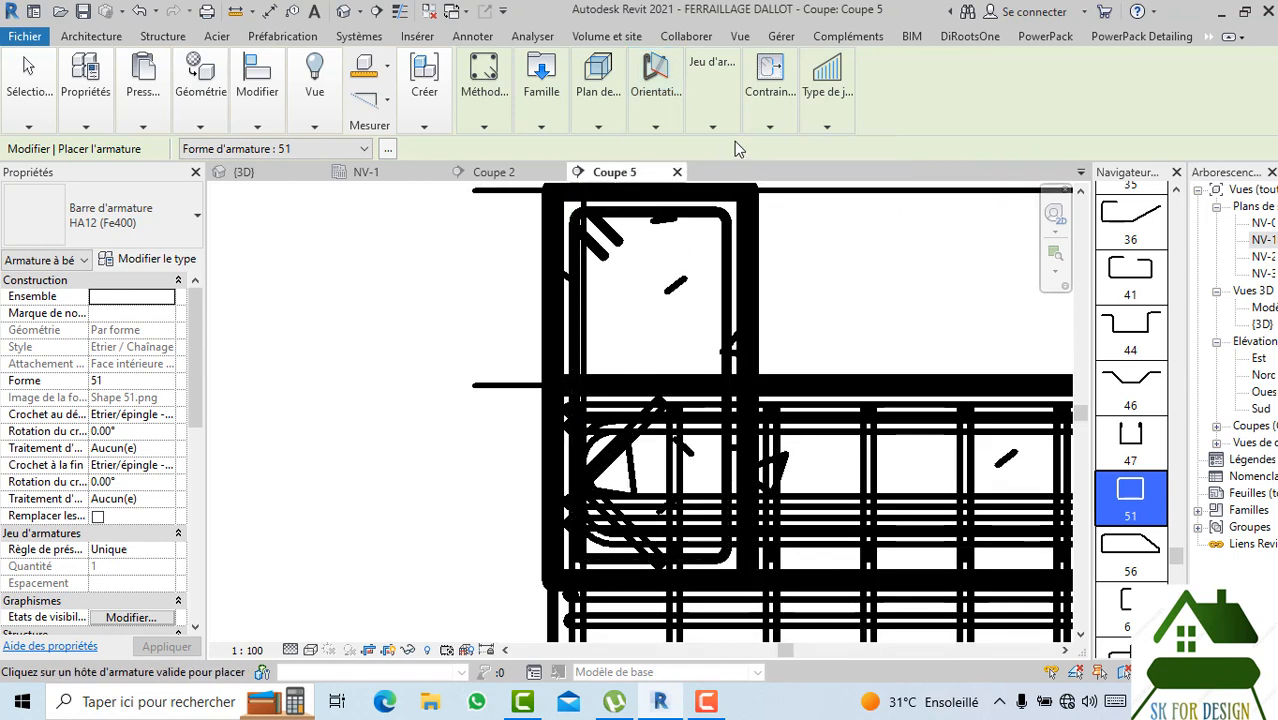
mouse_move(712, 110)
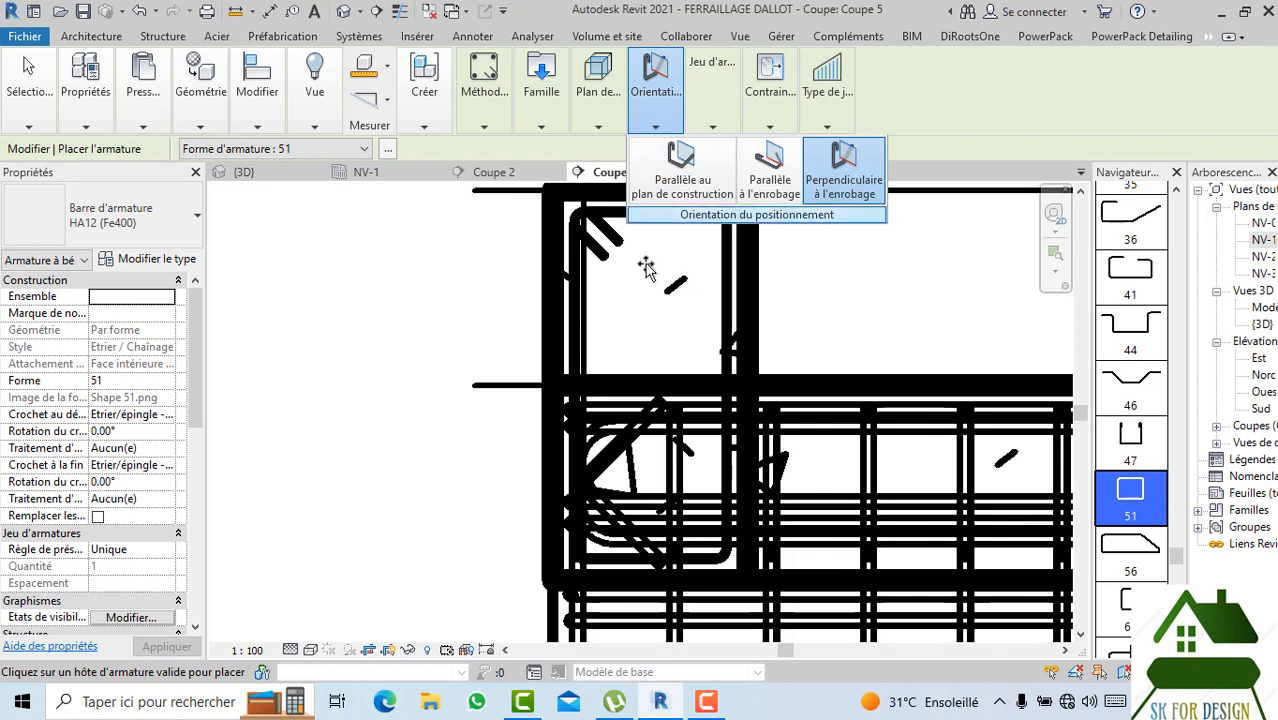
middle_drag(646, 266, 548, 318)
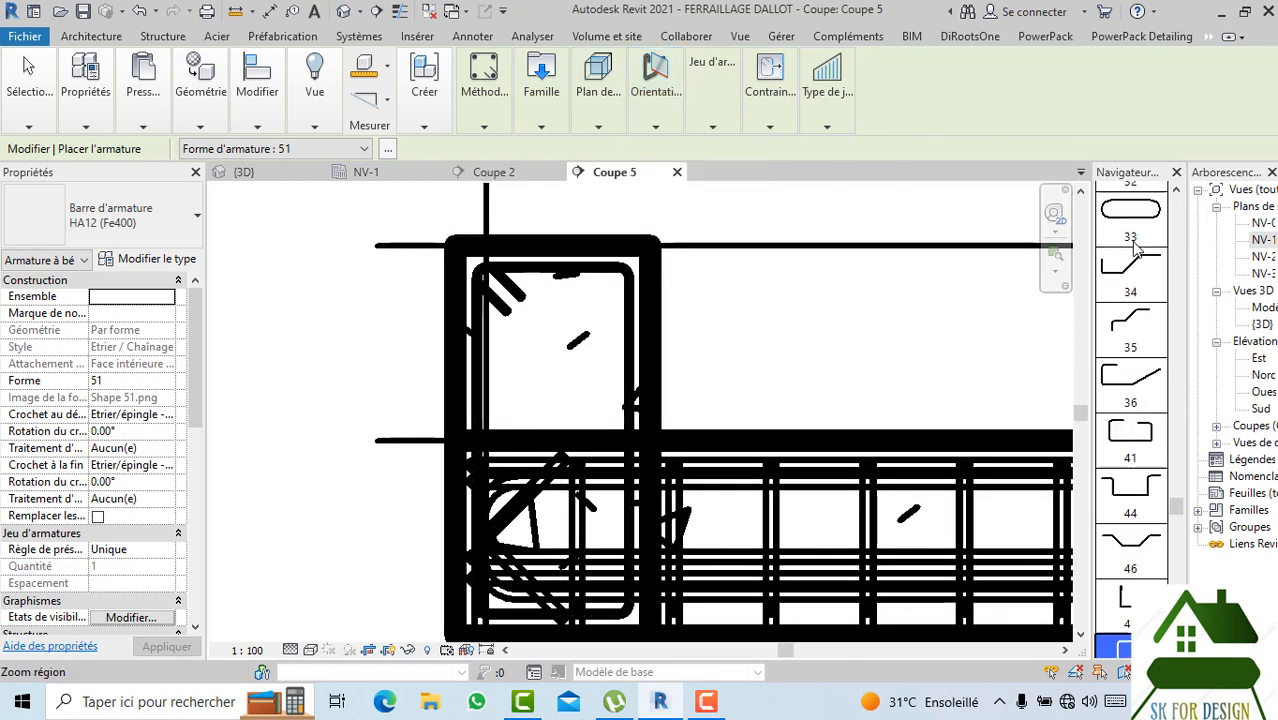
scroll(1135, 250, up, 10)
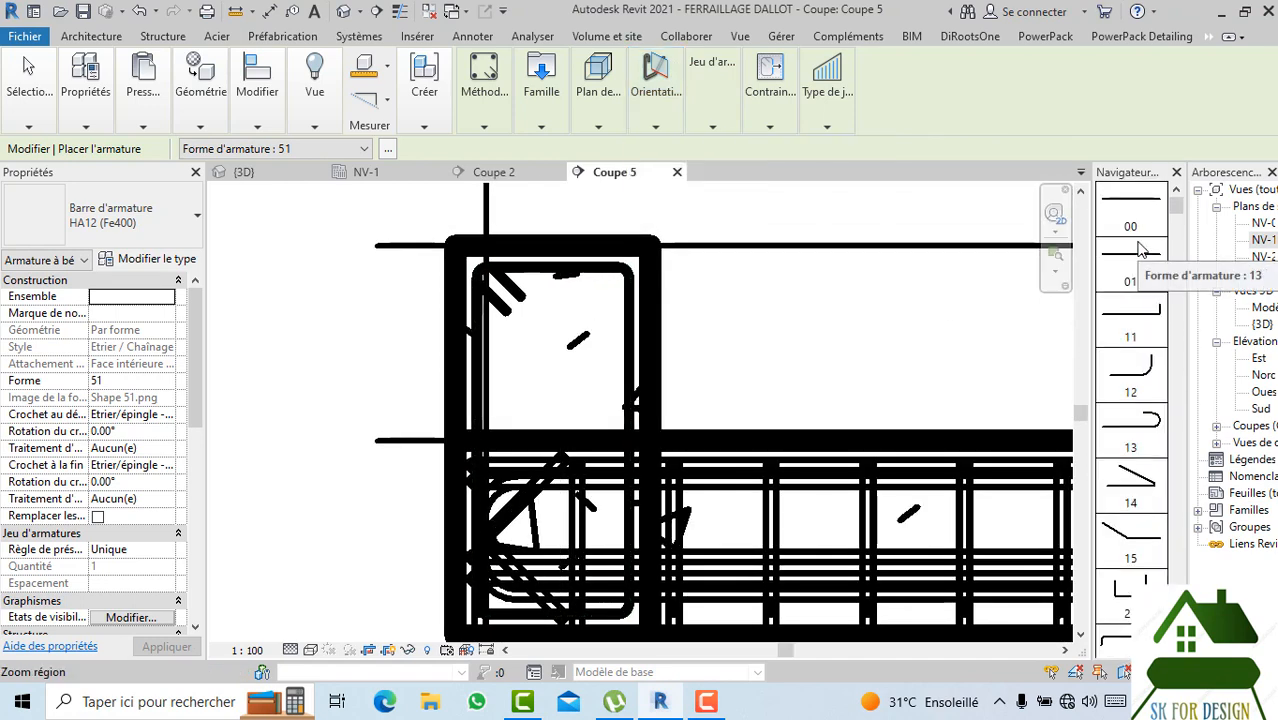
click(1130, 237)
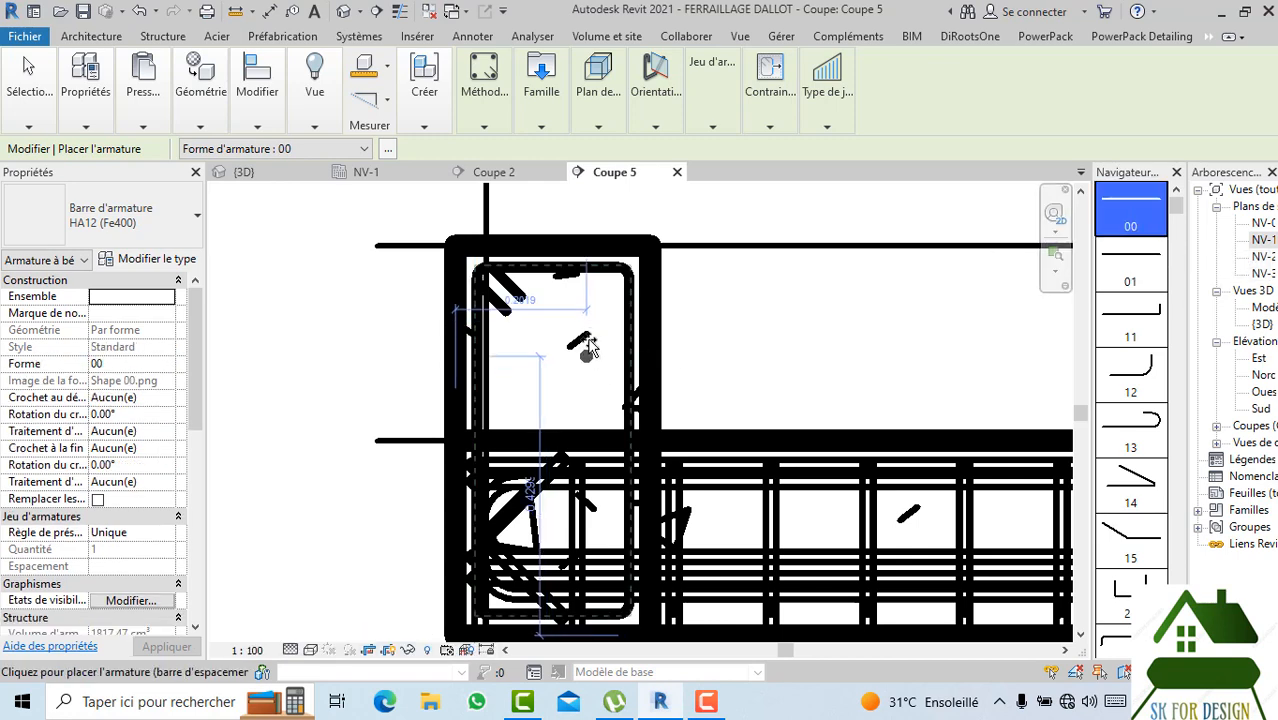
scroll(618, 312, up, 2)
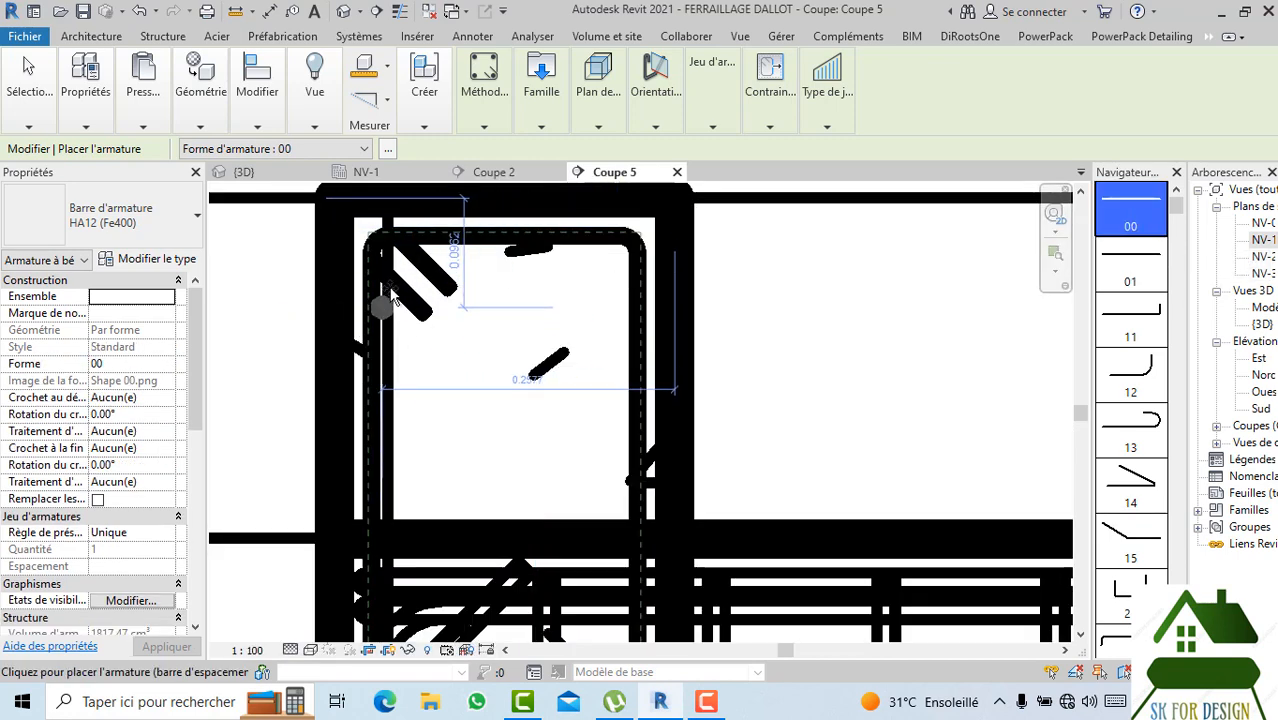
scroll(400, 395, down, 1)
scroll(536, 365, up, 3)
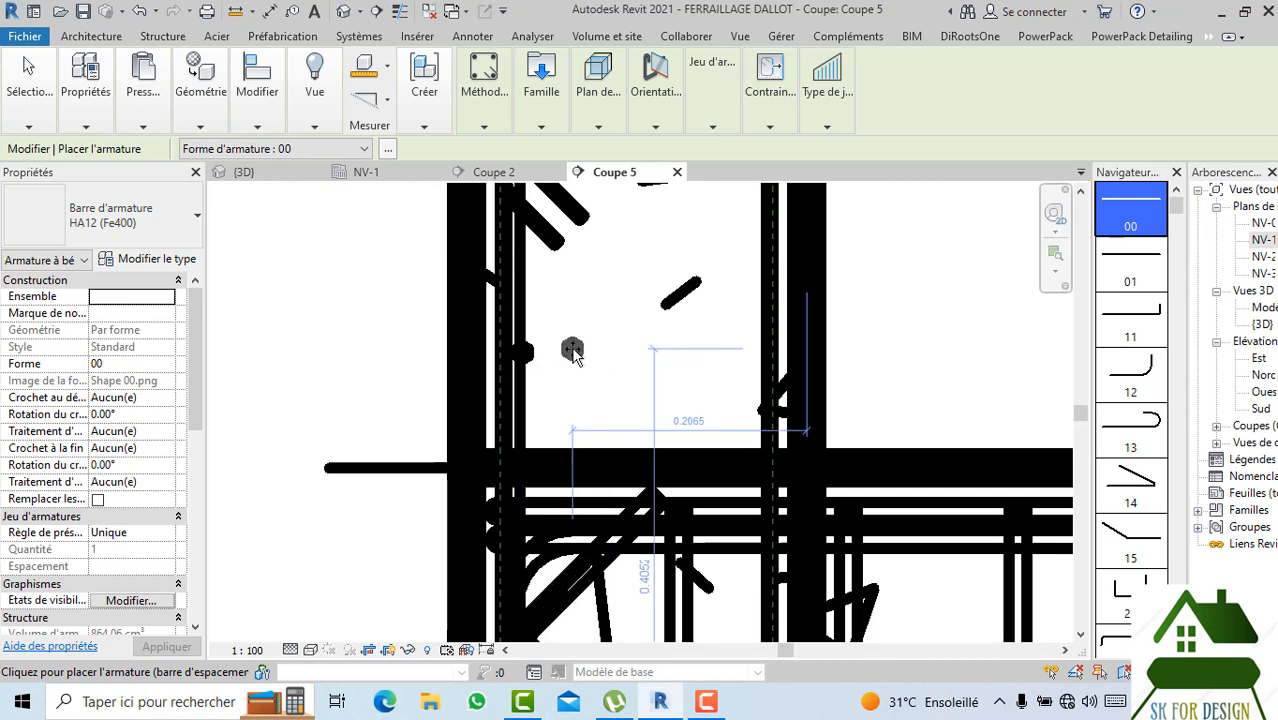
scroll(573, 353, down, 2)
key(Escape)
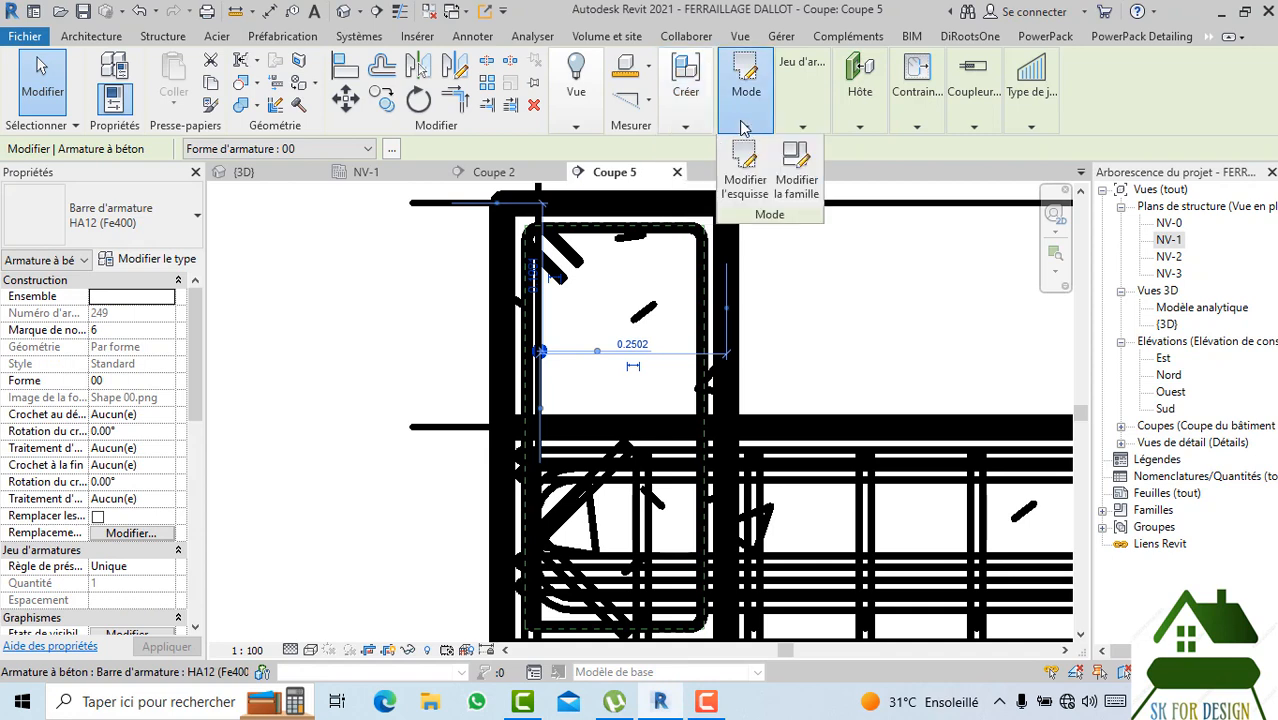
Lay out the straight HA12 bar as a set with Espacement maximum at 150 mm.
mouse_move(796, 133)
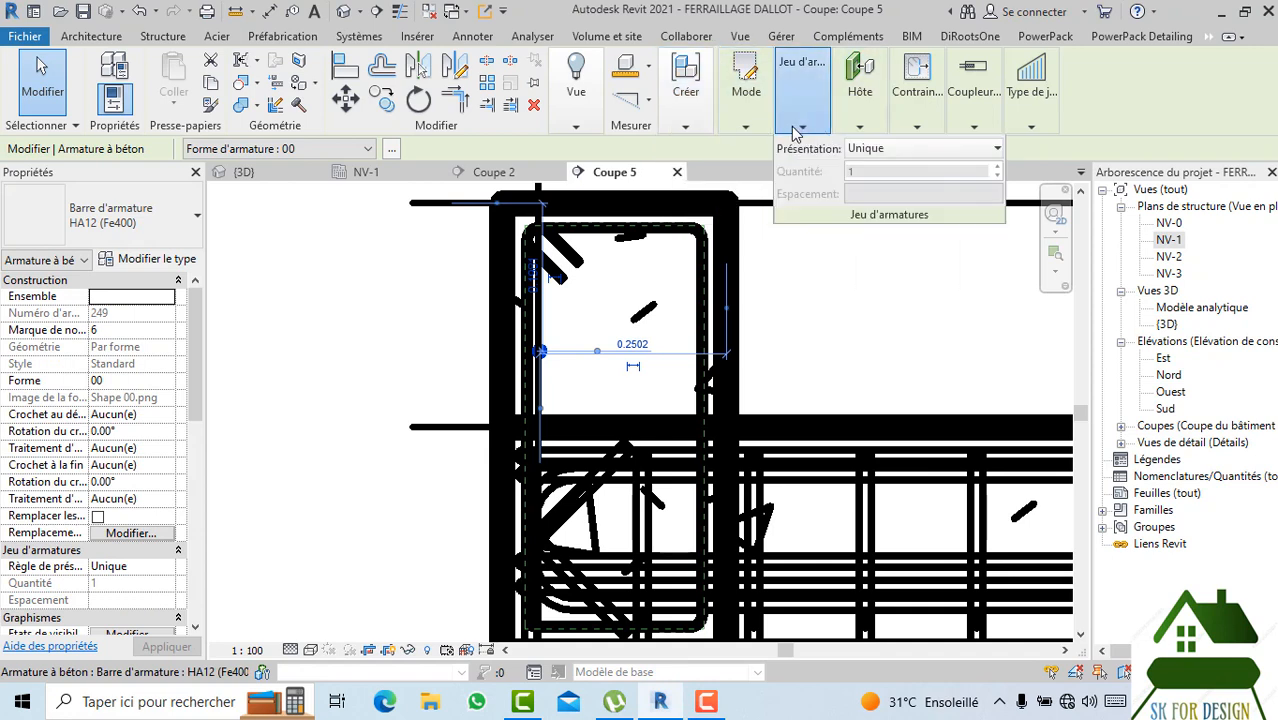
click(854, 150)
click(880, 208)
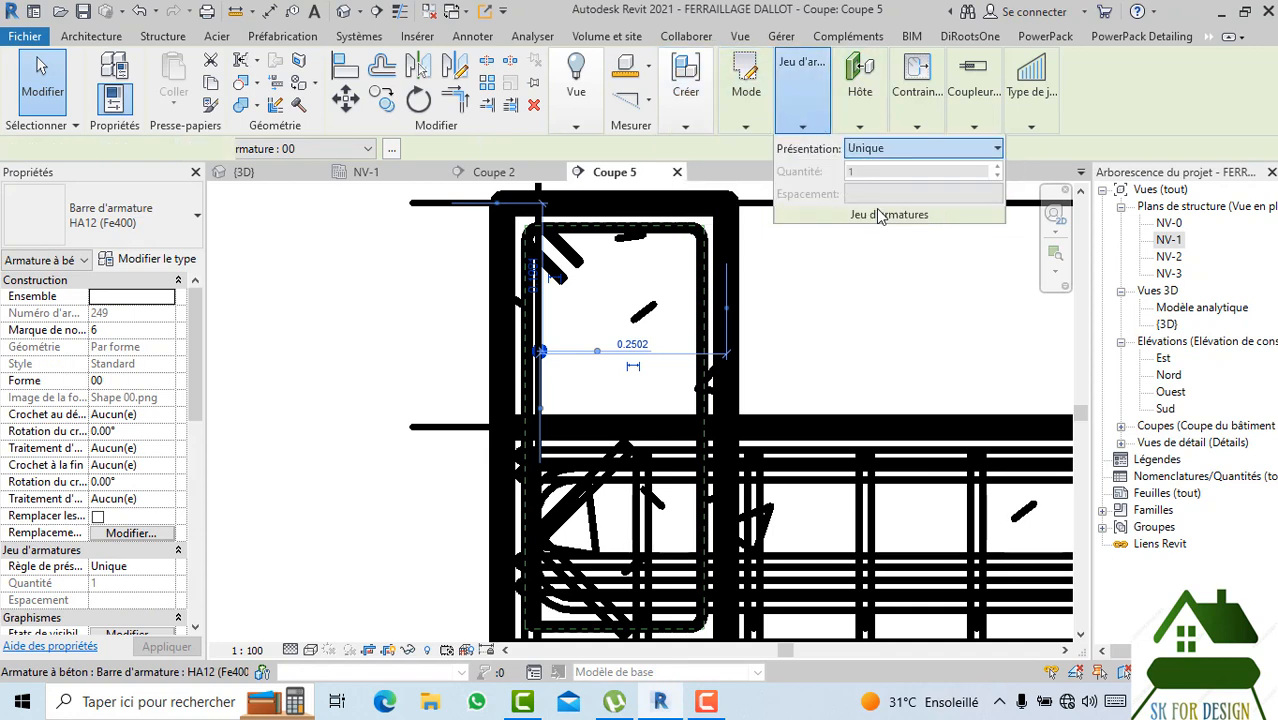
mouse_move(650, 150)
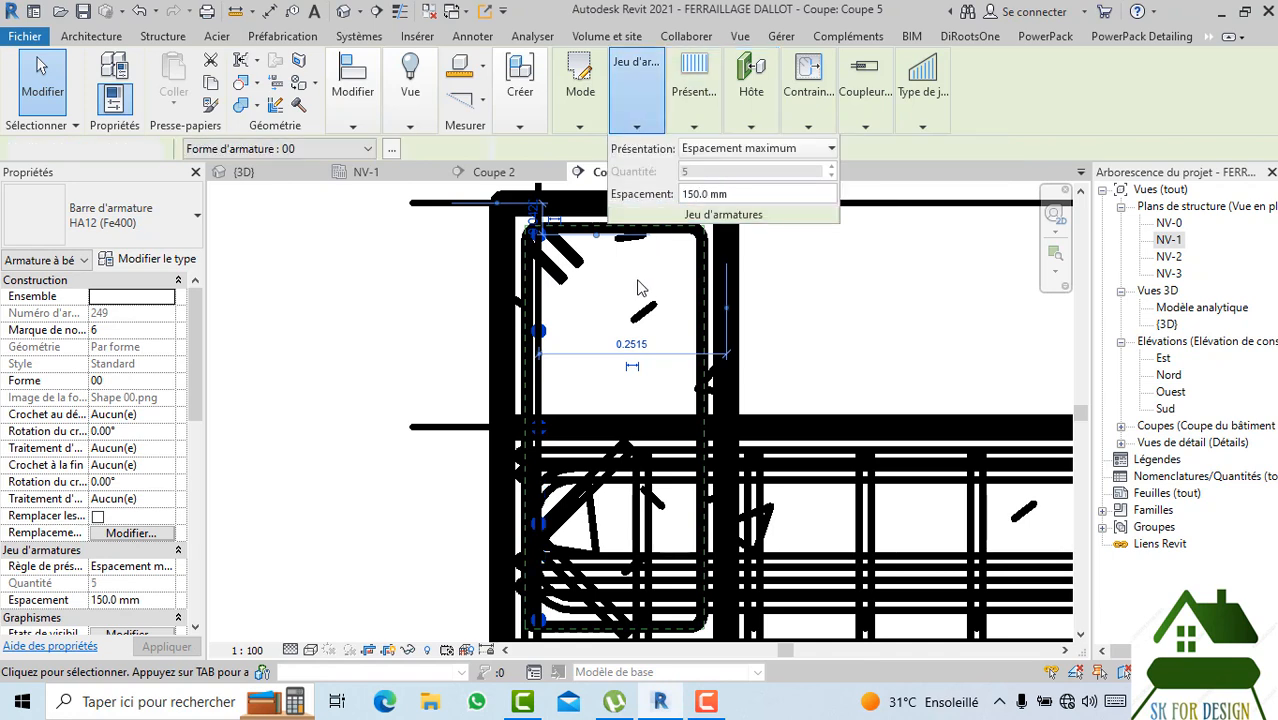
click(585, 322)
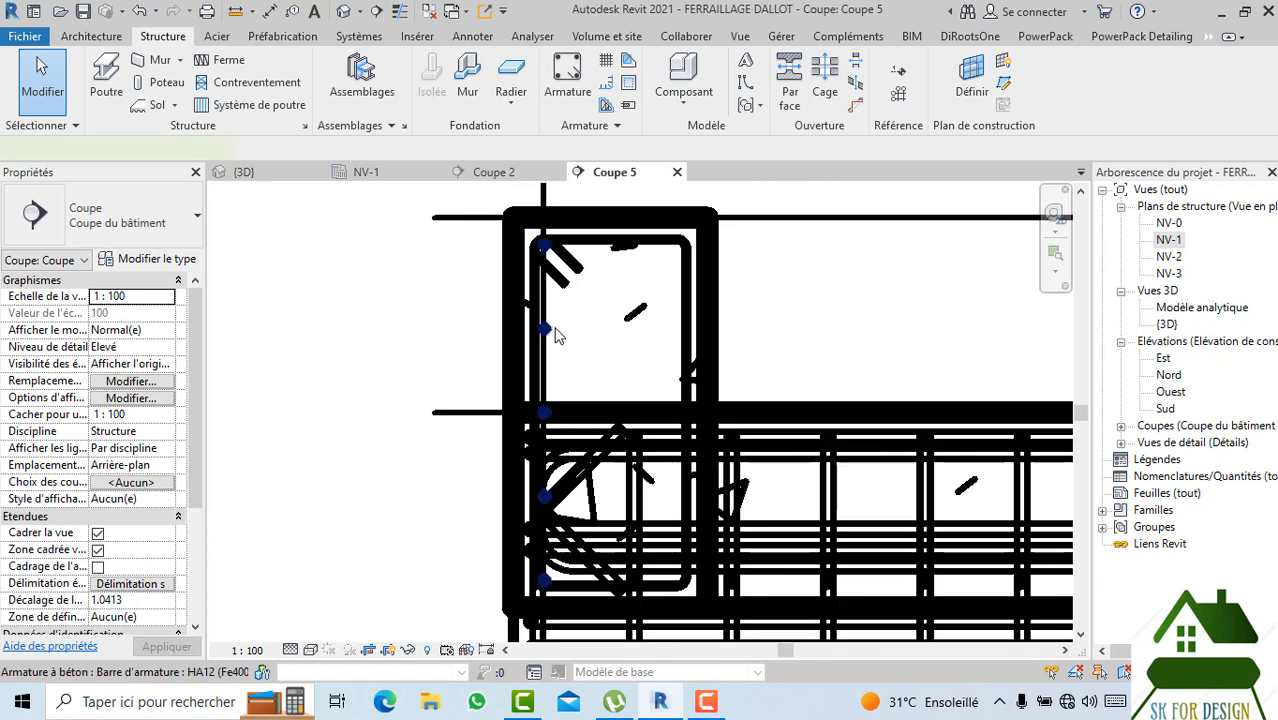
Mirror a copy of the HA12 bar set across a vertical axis through the middle of the upper edge beam.
click(556, 332)
mouse_move(352, 138)
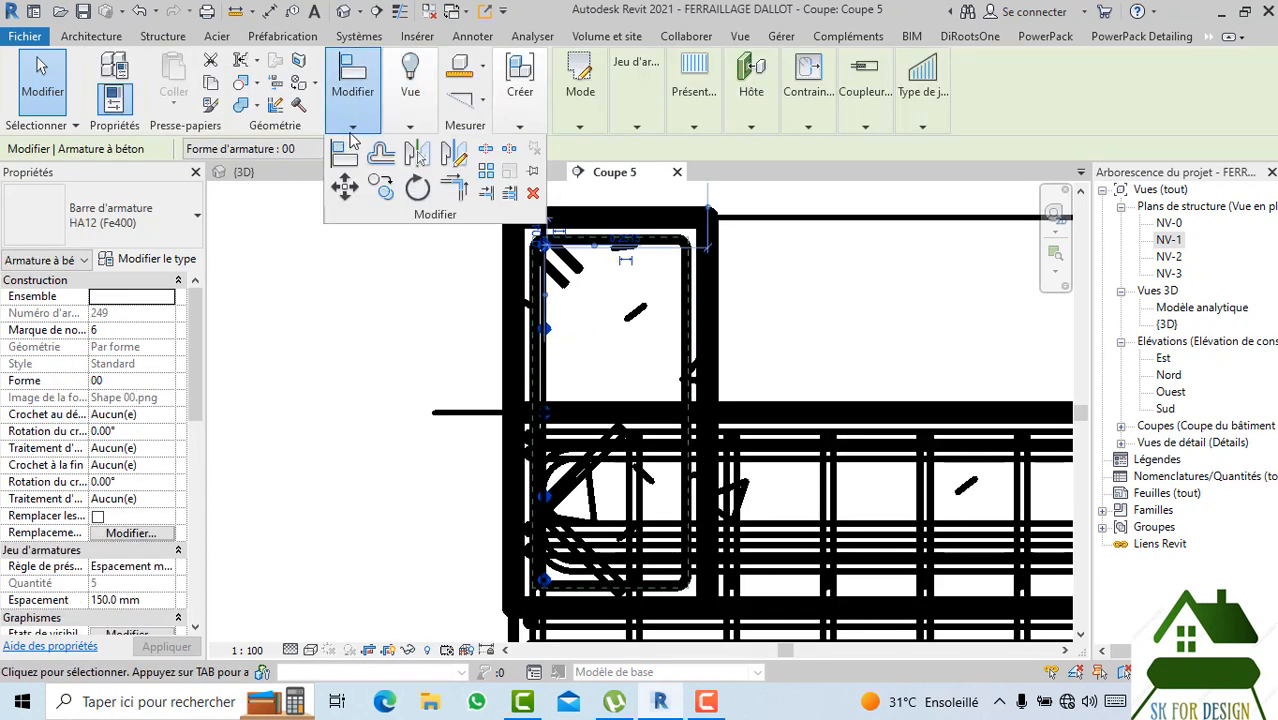
click(452, 160)
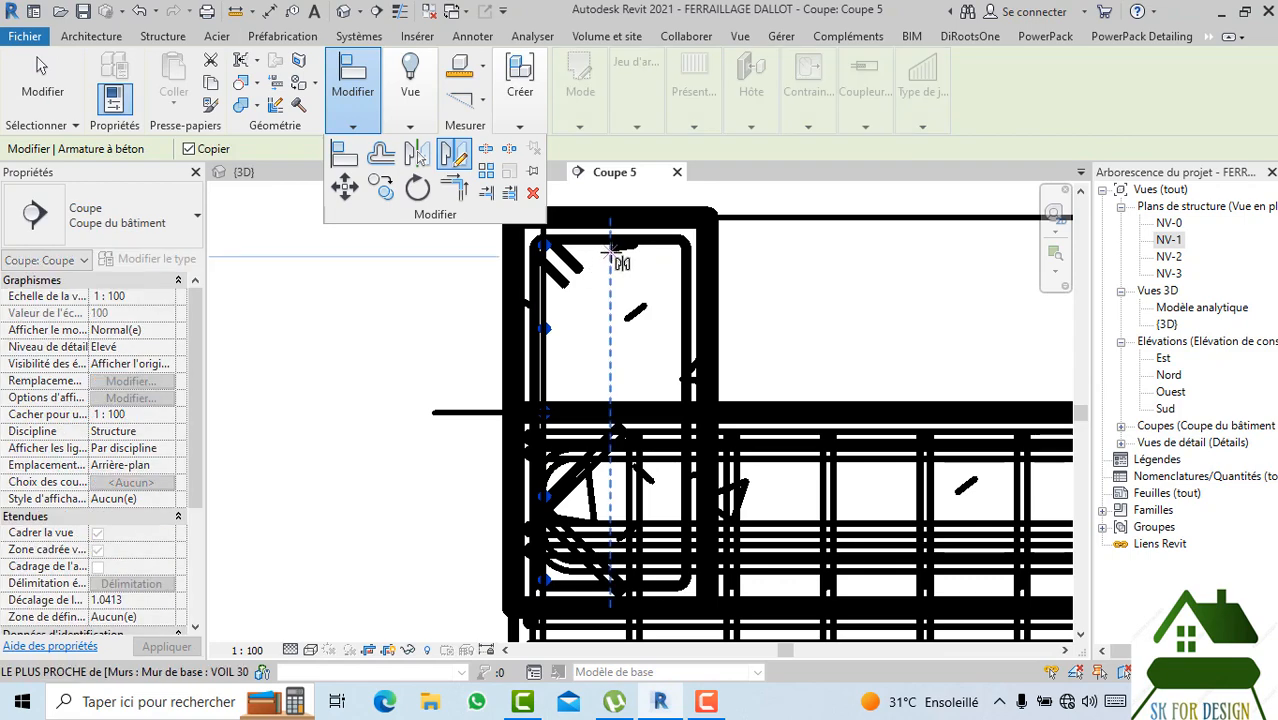
click(609, 256)
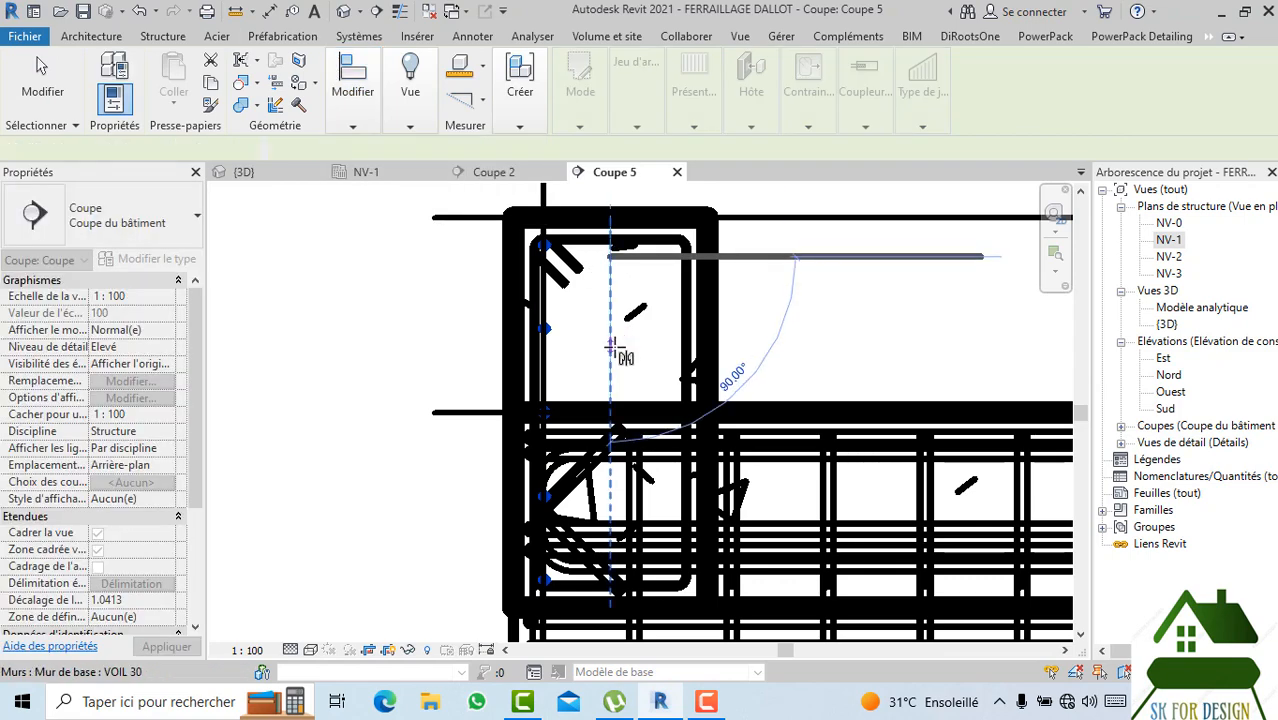
click(609, 346)
scroll(613, 352, down, 5)
click(680, 308)
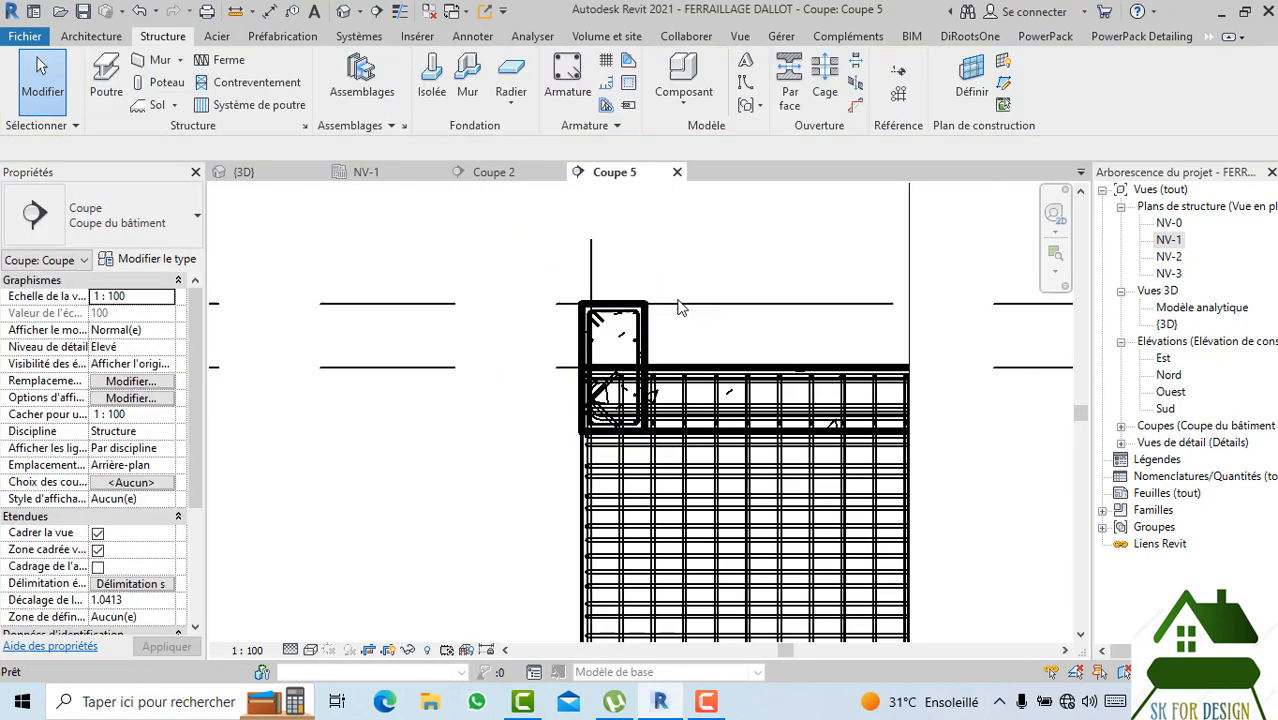
Extend the crop region of section Coupe 5 past axis 1 to include the edge beams at the culvert's other end.
scroll(670, 290, down, 5)
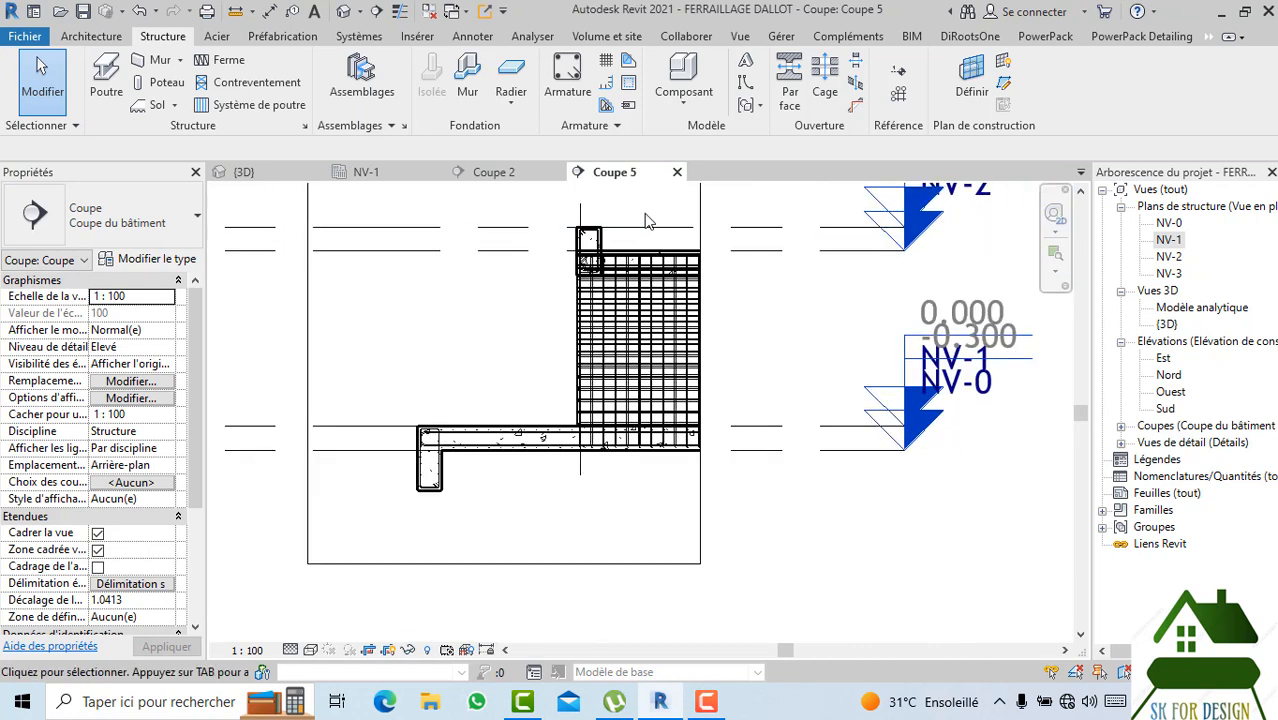
middle_drag(645, 214, 588, 300)
click(641, 295)
scroll(641, 294, down, 1)
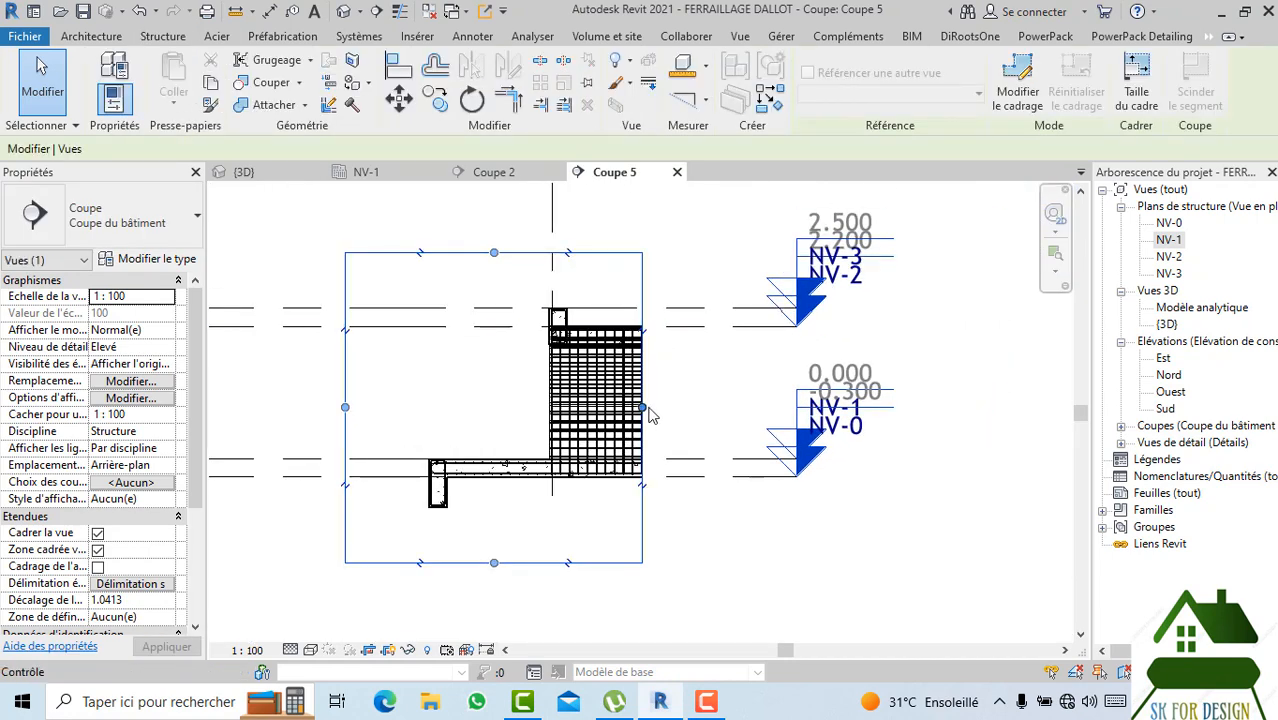
drag(643, 407, 662, 408)
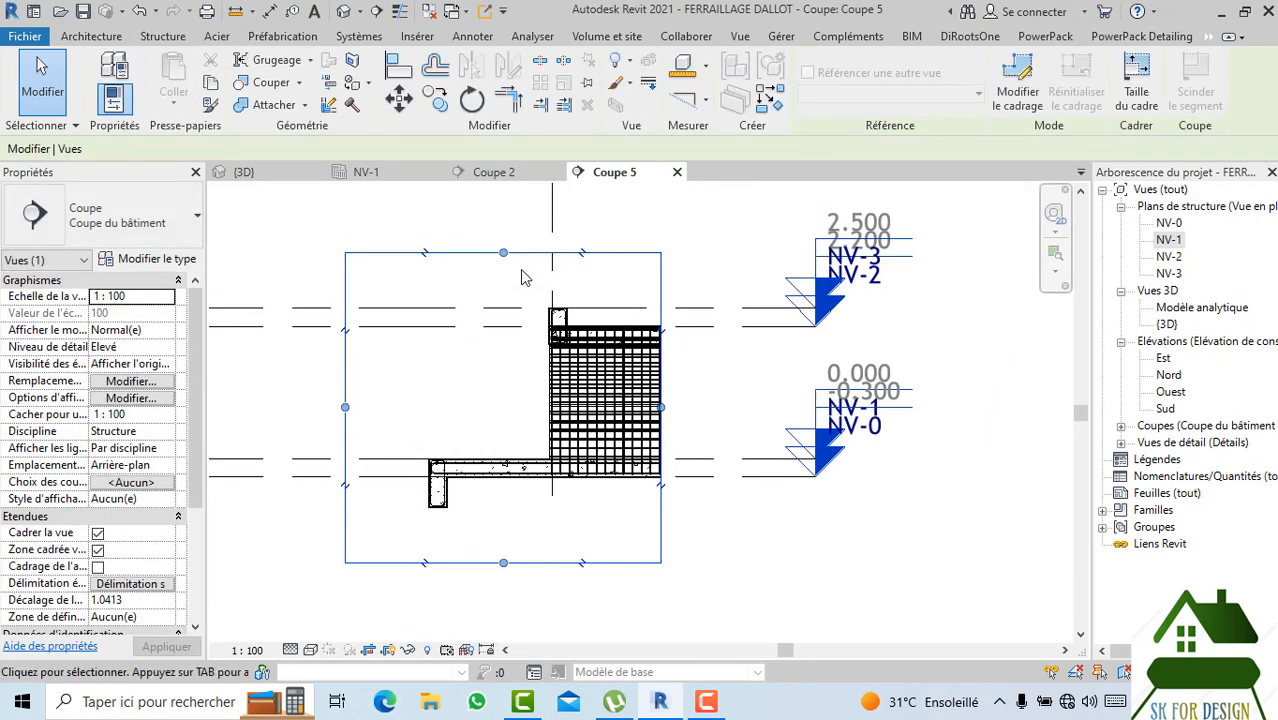
scroll(665, 408, down, 1)
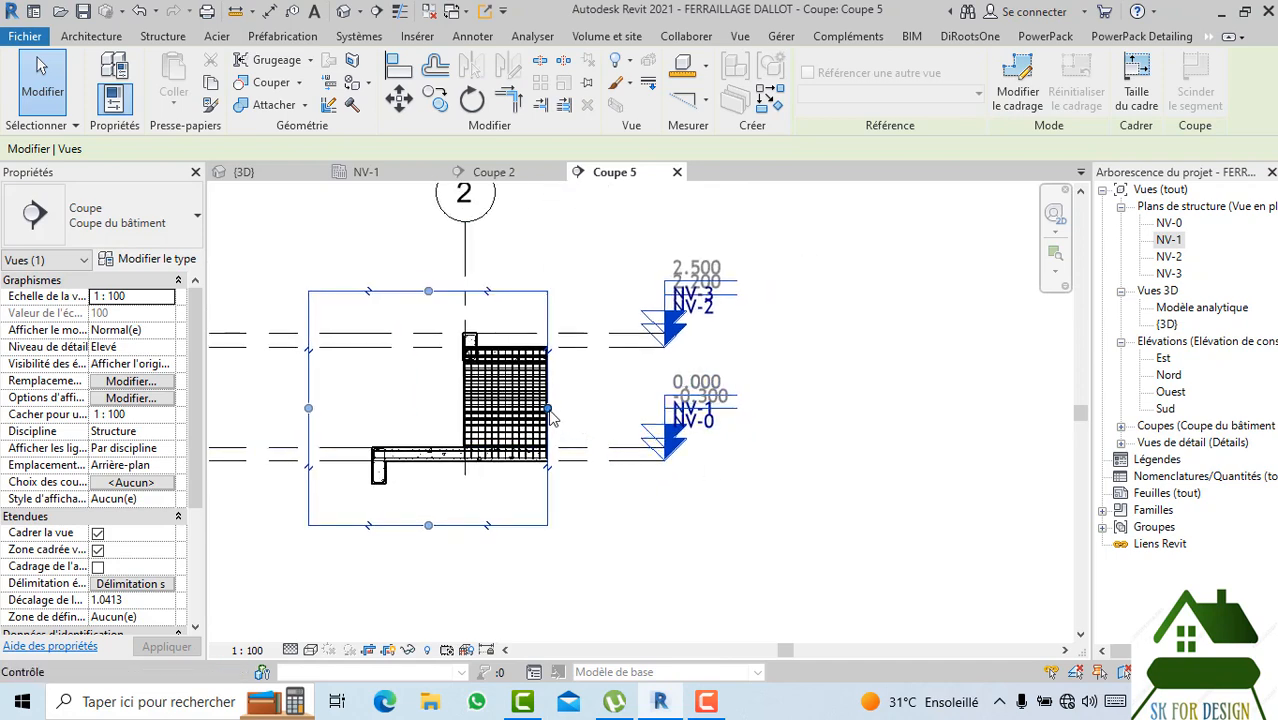
drag(550, 416, 988, 443)
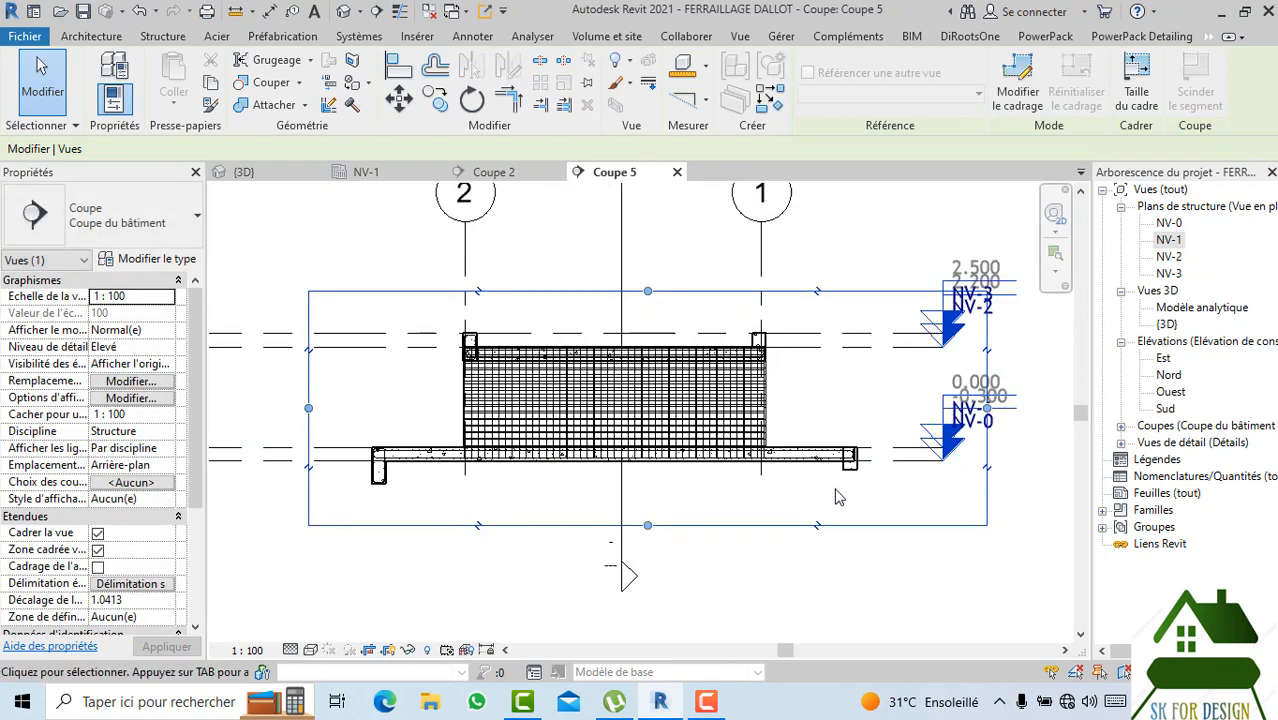
Align the underside of the lower edge beam beyond axis 1 with the underside of the lower edge beam beyond axis 2.
scroll(868, 482, up, 3)
scroll(919, 495, down, 2)
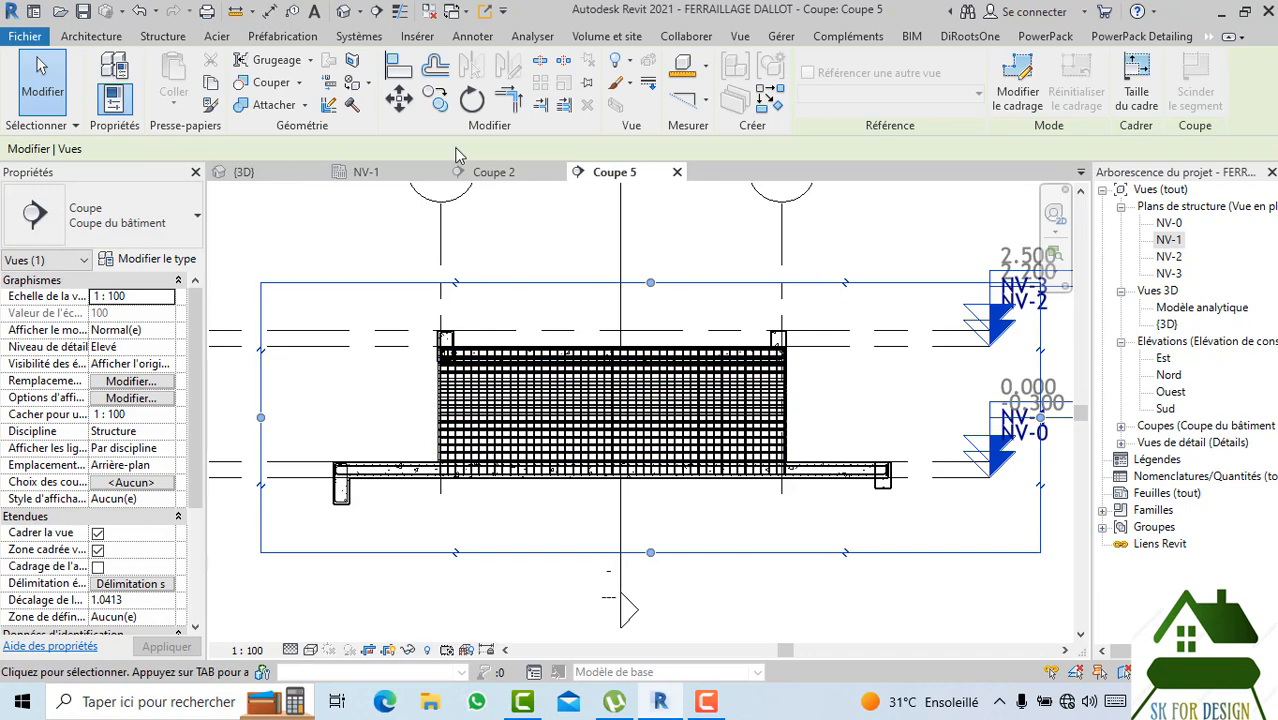
click(395, 66)
scroll(388, 500, up, 2)
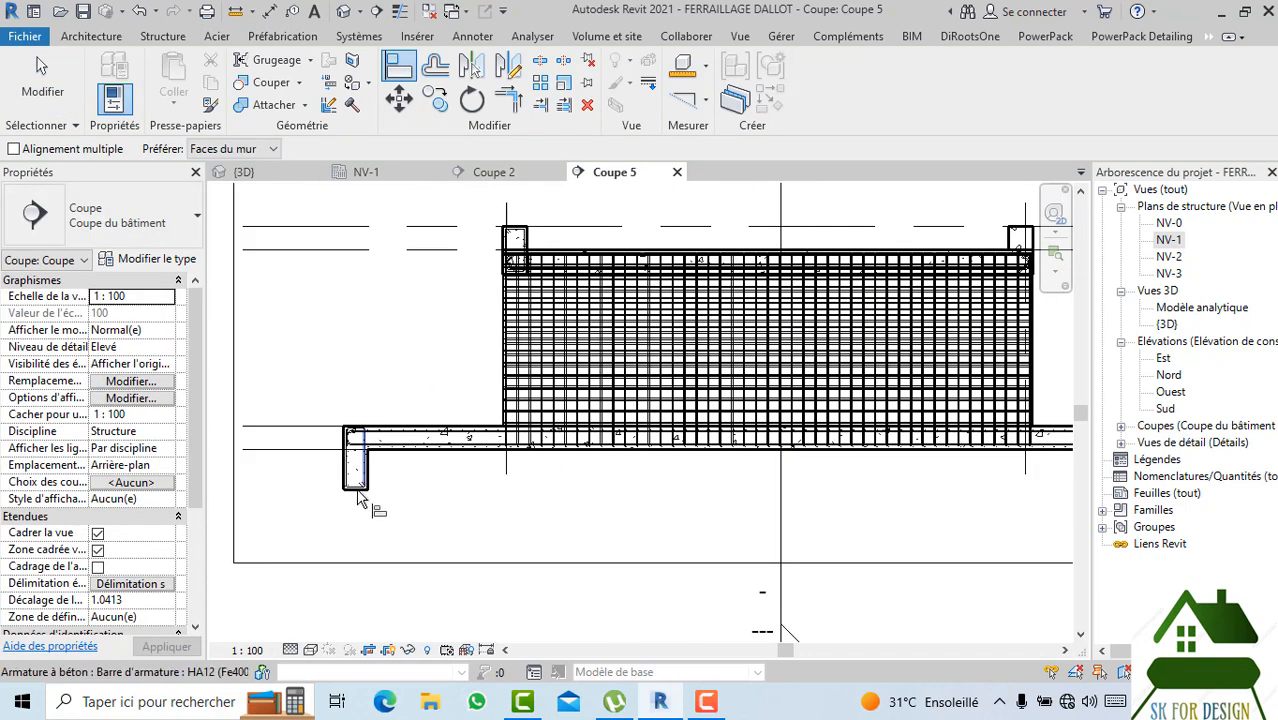
scroll(700, 520, up, 4)
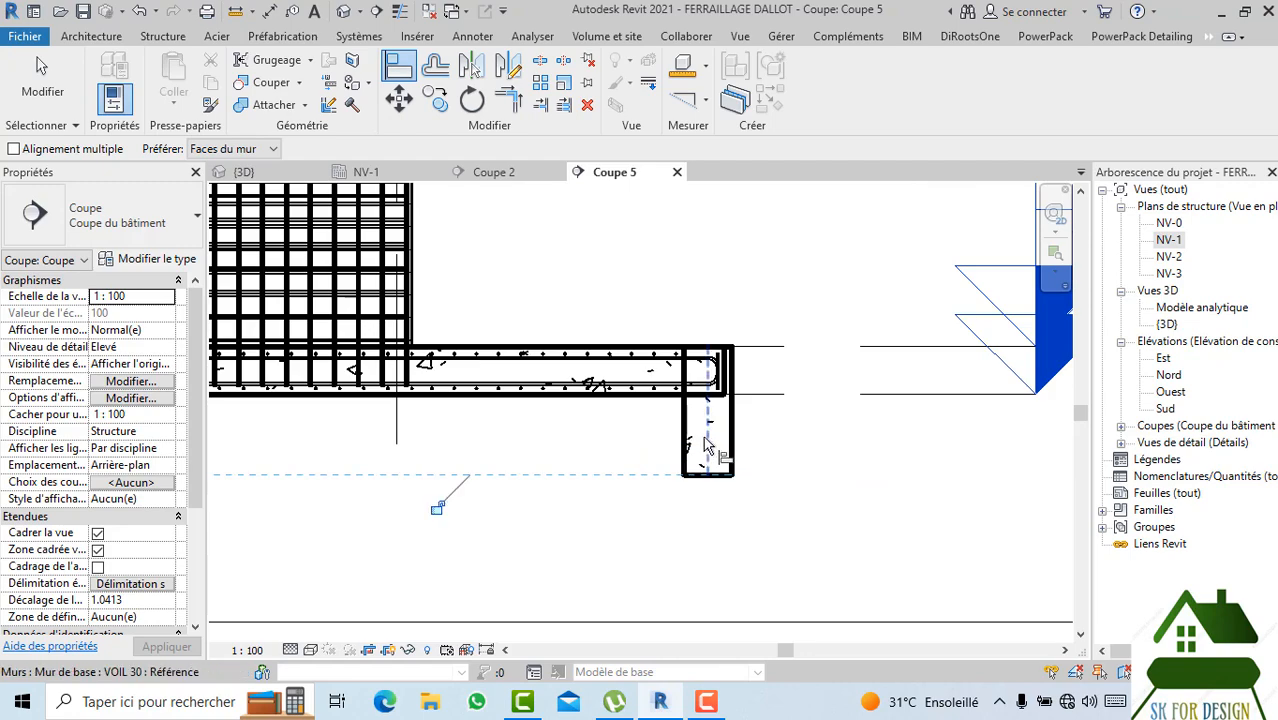
scroll(740, 428, up, 2)
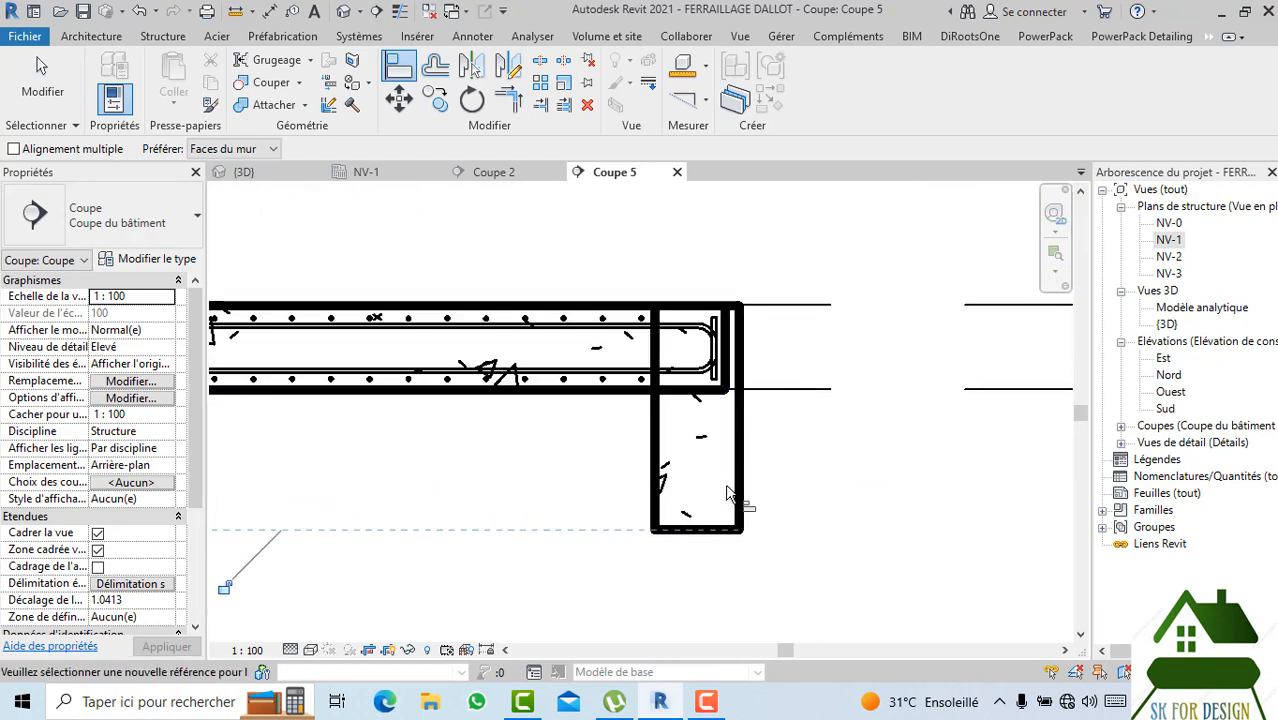
scroll(730, 497, down, 1)
scroll(730, 497, down, 5)
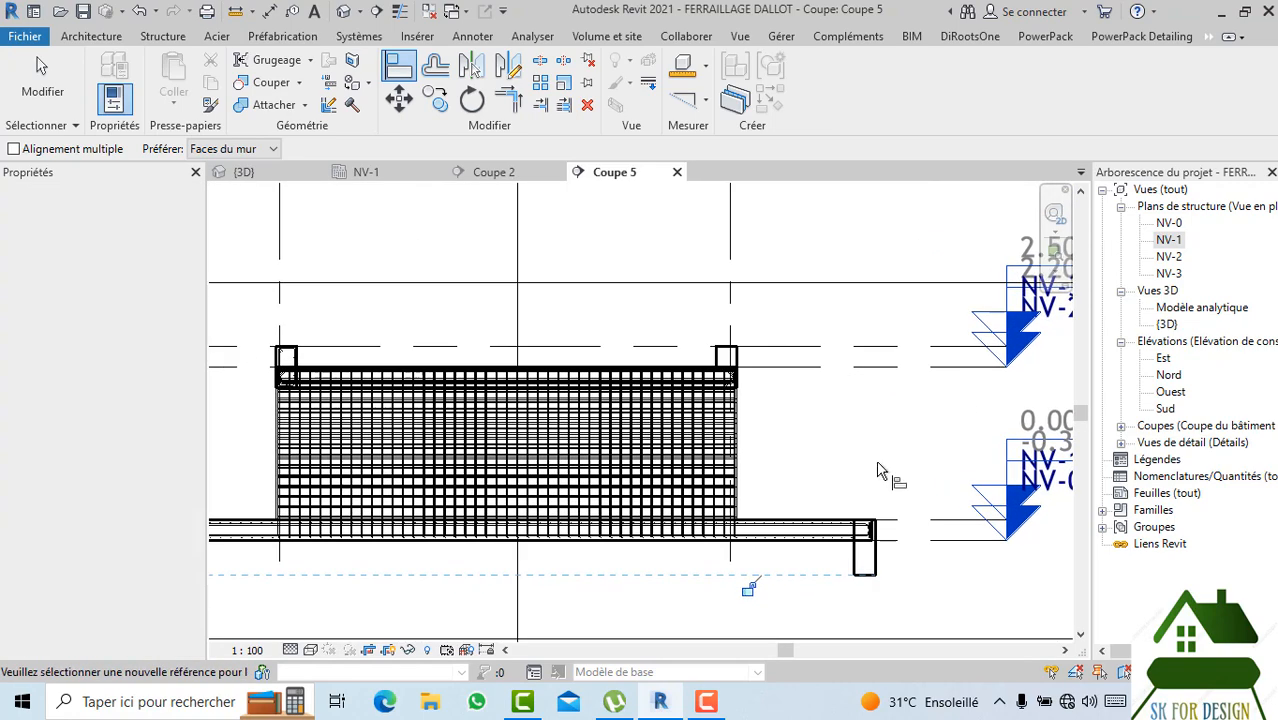
Join the geometry of the bottom slab with the VOIL 30 lower edge beam beyond axis 1.
click(266, 110)
scroll(840, 530, up, 2)
click(845, 526)
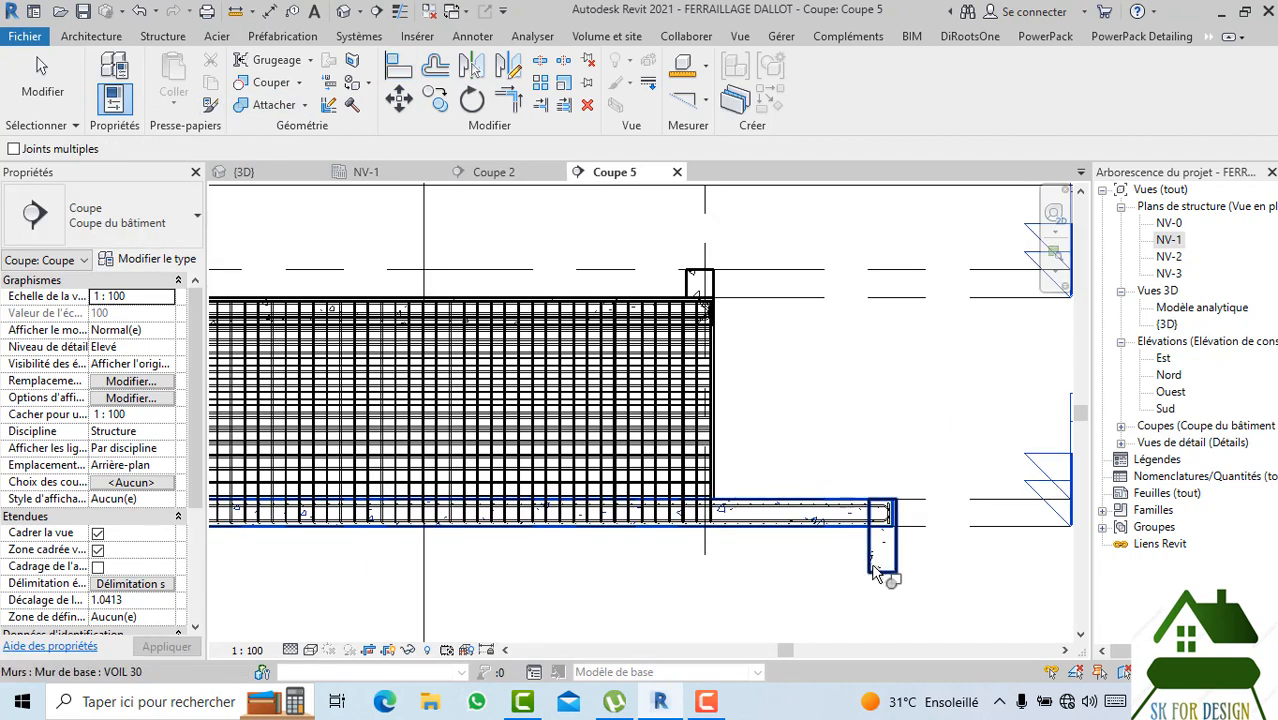
click(875, 570)
scroll(822, 568, down, 2)
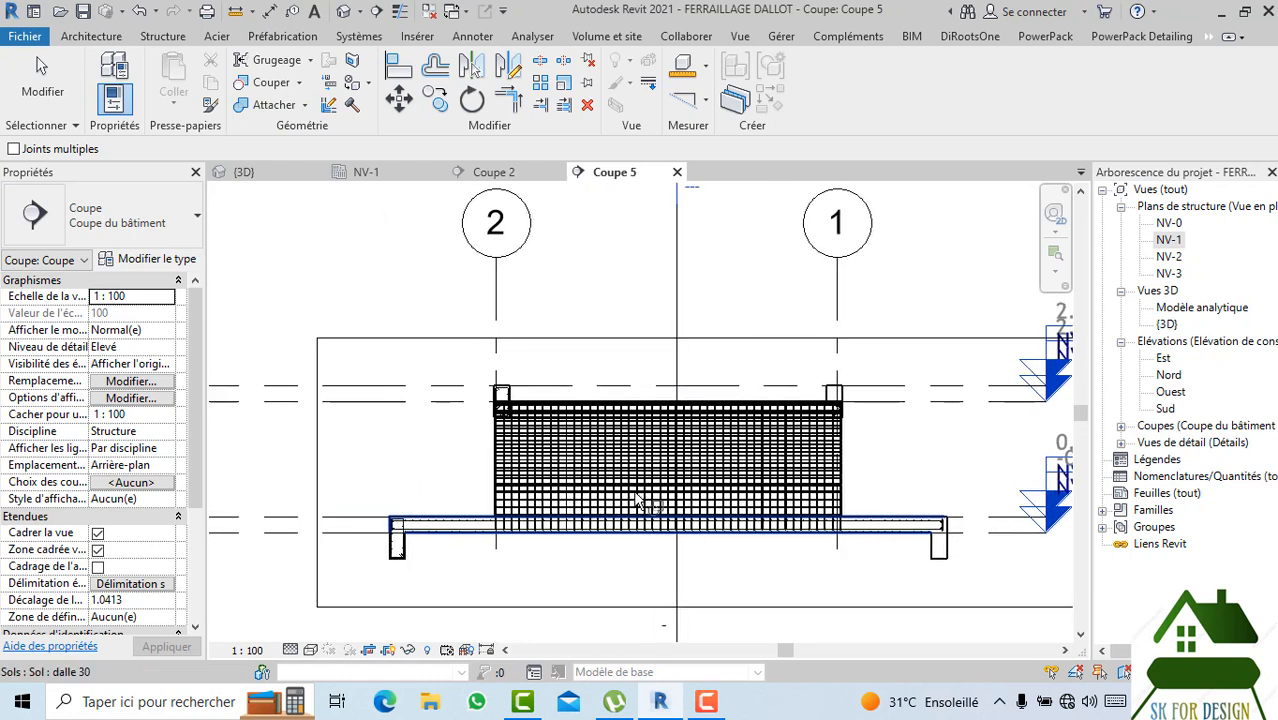
scroll(355, 543, up, 1)
scroll(418, 568, up, 5)
key(Escape)
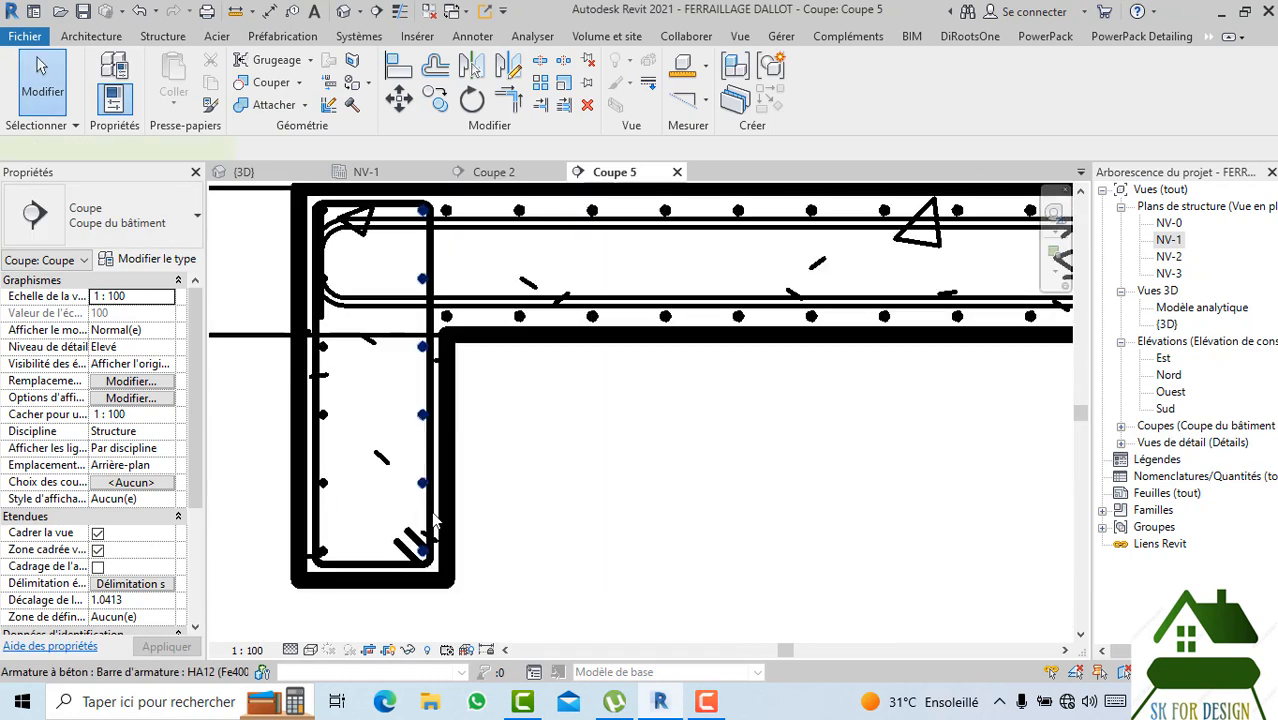
Select the HA6 stirrup and both HA12 bar sets in the lower edge beam beyond axis 2.
click(434, 517)
scroll(430, 510, up, 3)
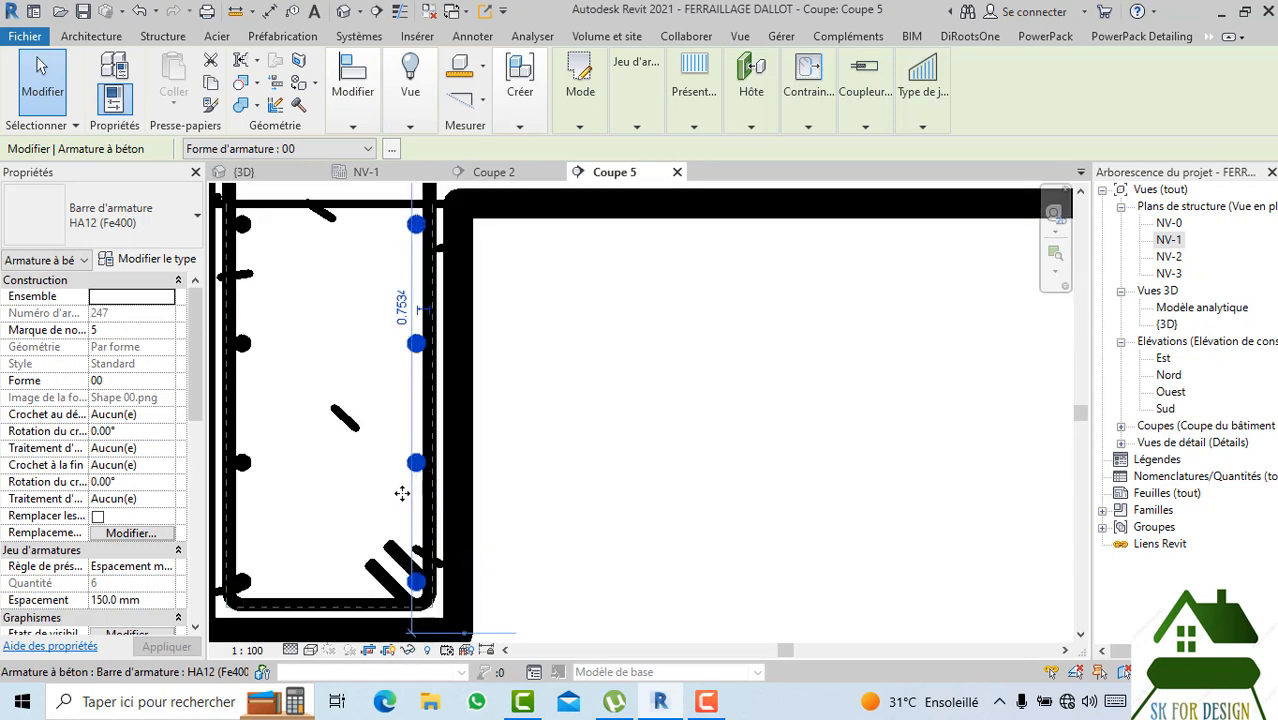
key(Escape)
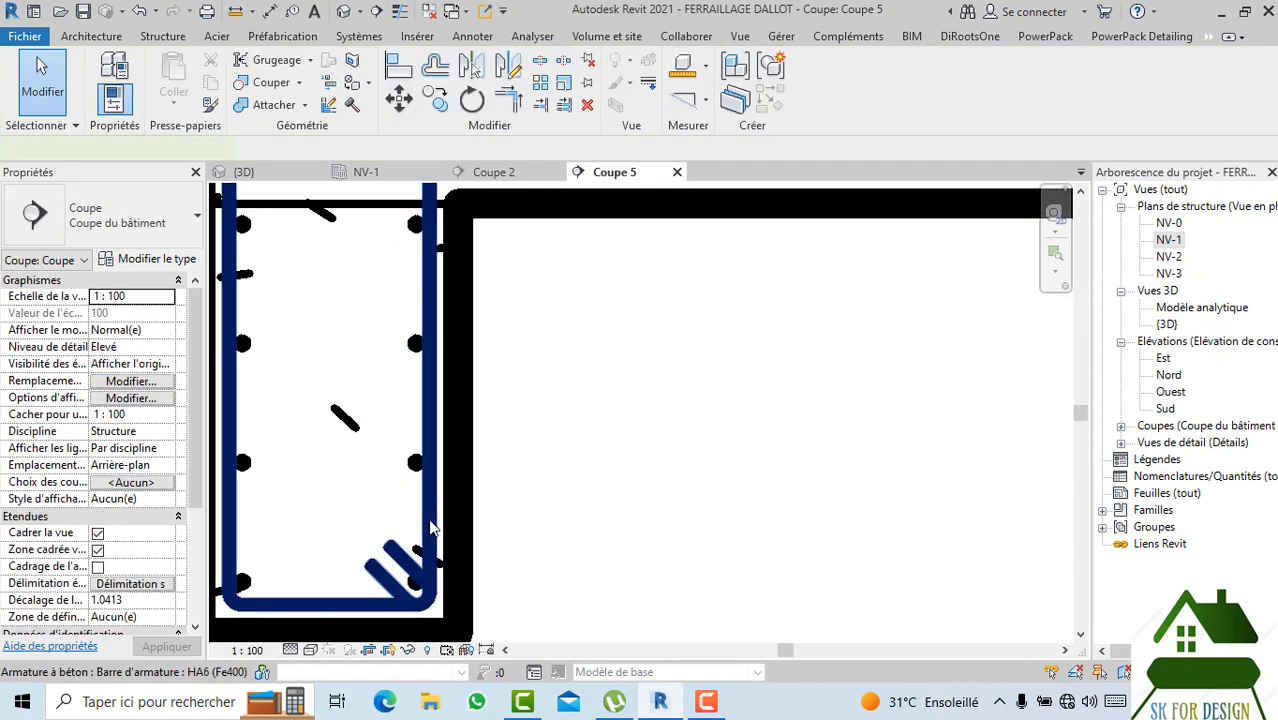
click(432, 527)
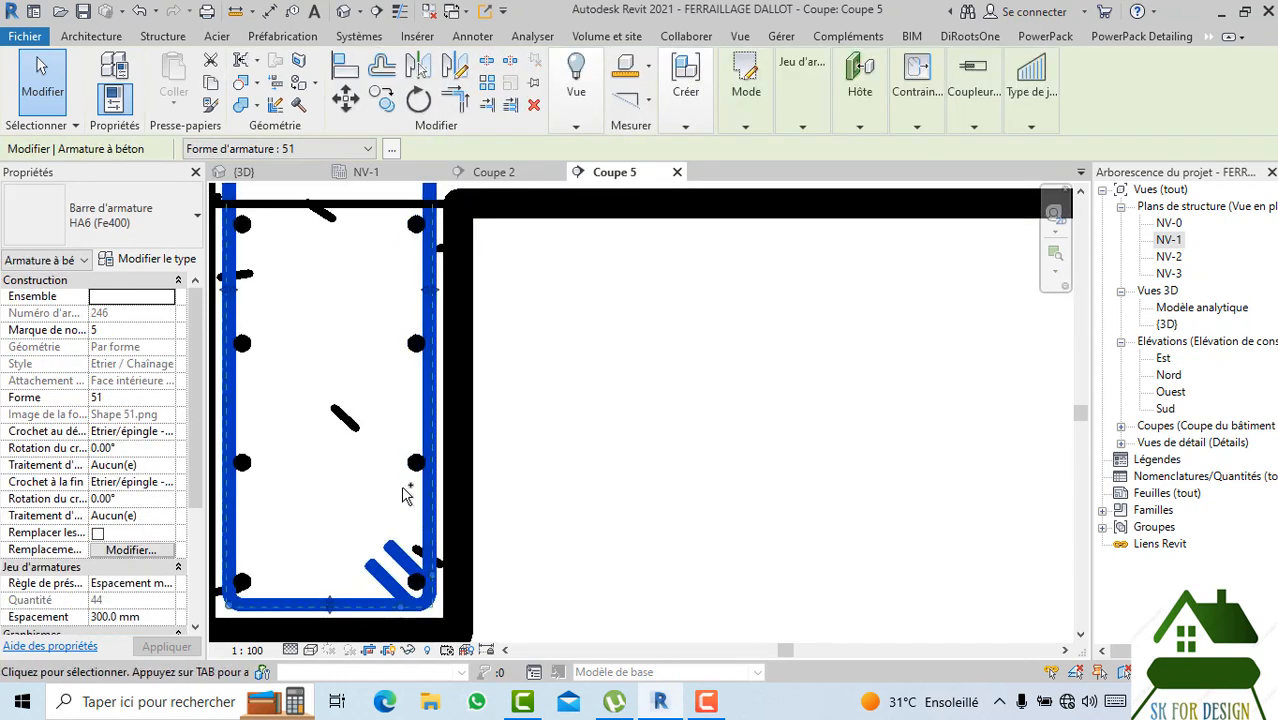
ctrl+click(250, 470)
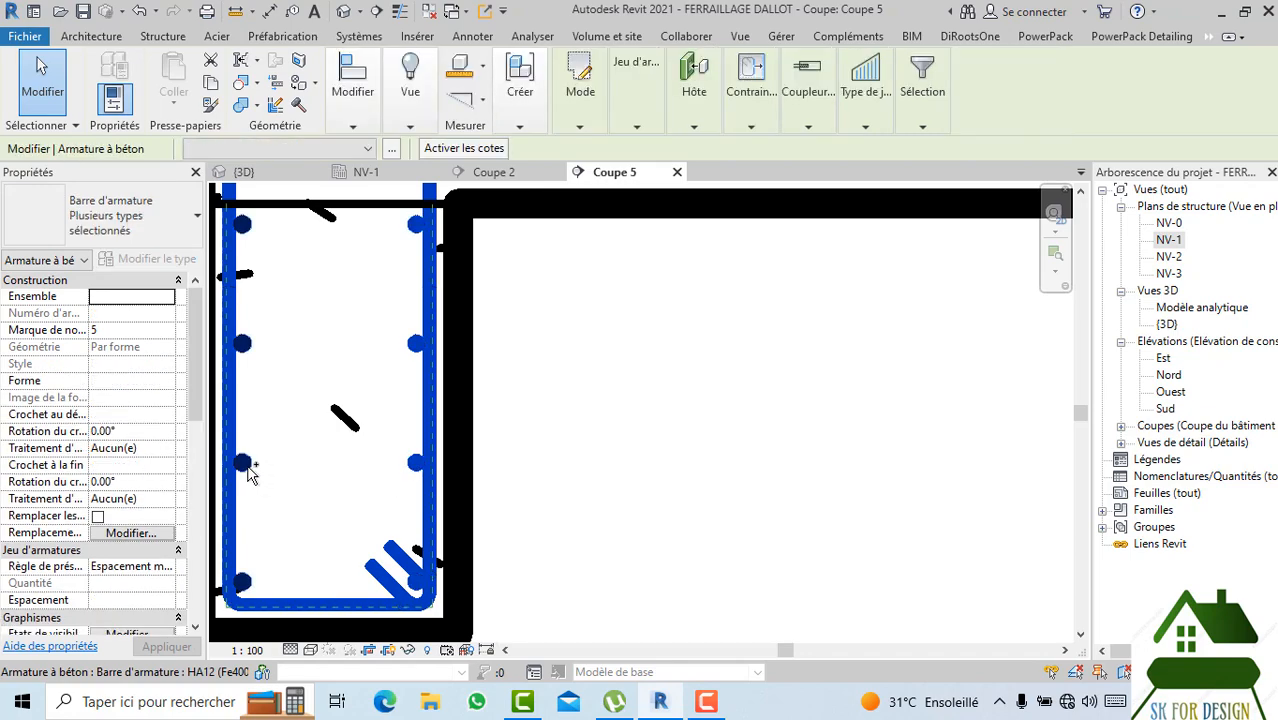
scroll(605, 560, down, 4)
middle_drag(629, 554, 330, 636)
scroll(470, 568, down, 3)
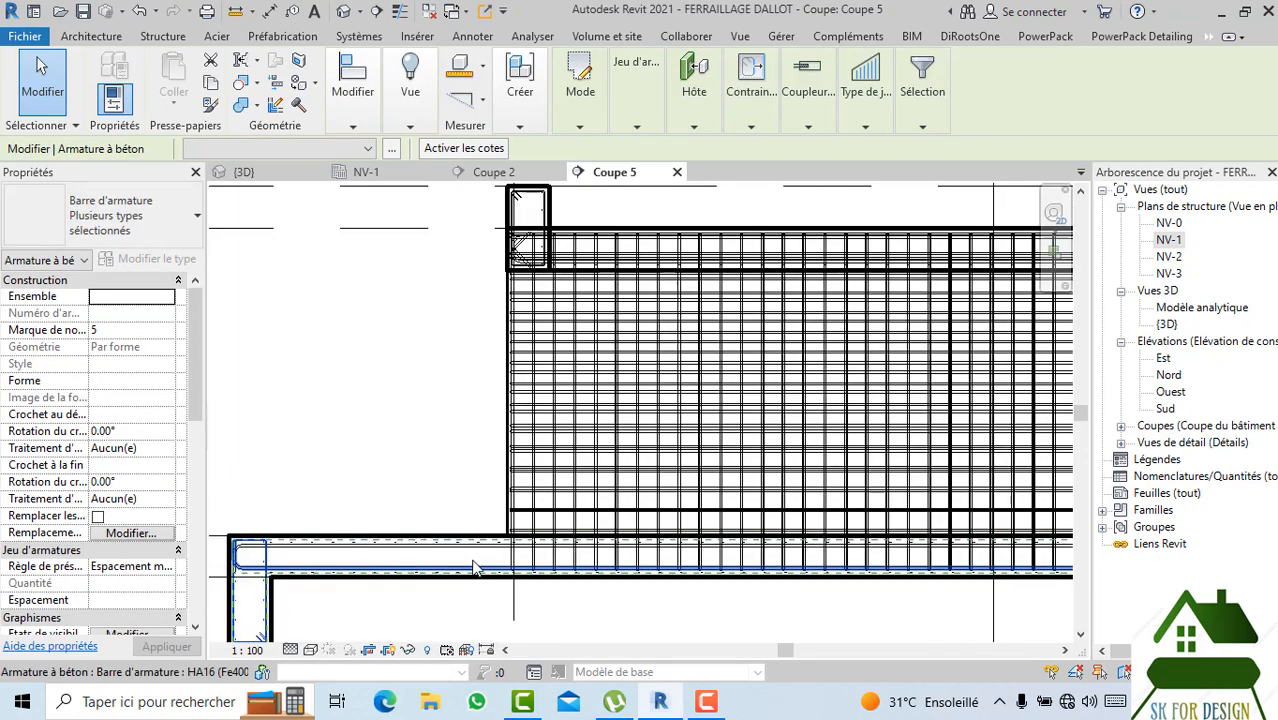
Add the stirrup and HA12 bar sets of the upper edge beam at axis 2 to the selection.
middle_drag(597, 514, 588, 602)
scroll(500, 376, up, 3)
scroll(510, 425, up, 3)
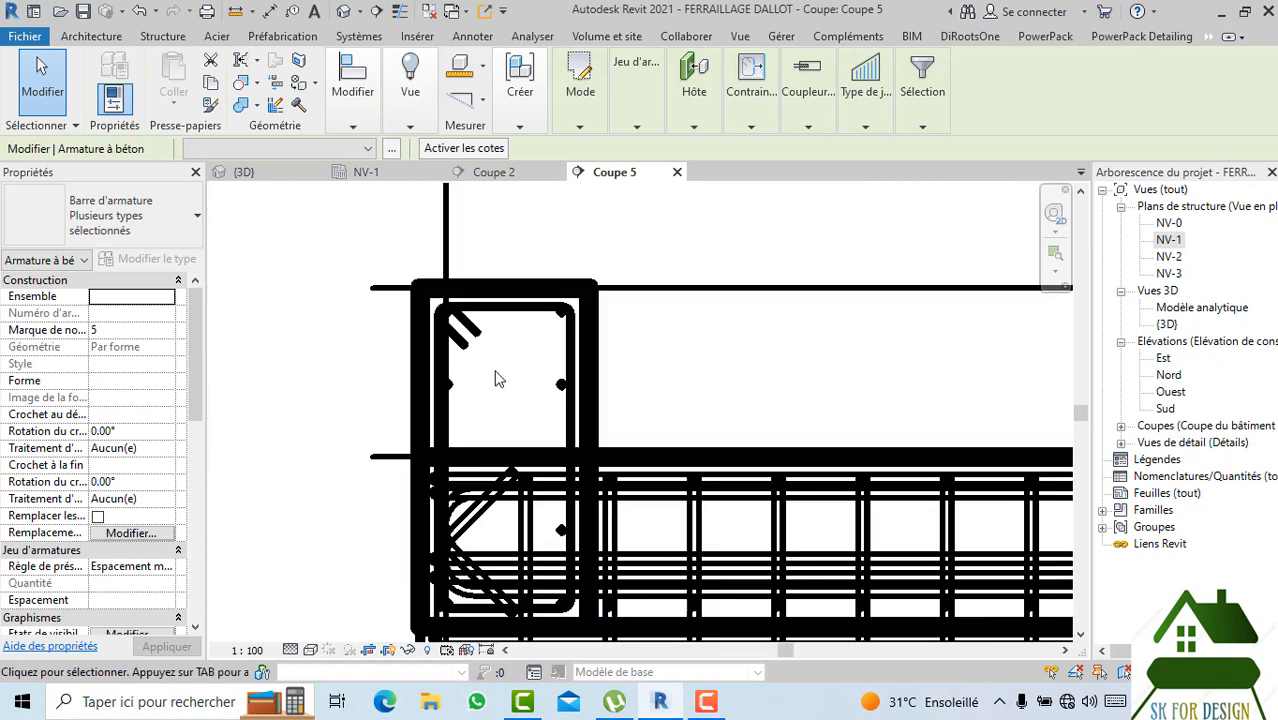
scroll(502, 314, up, 1)
ctrl+click(422, 428)
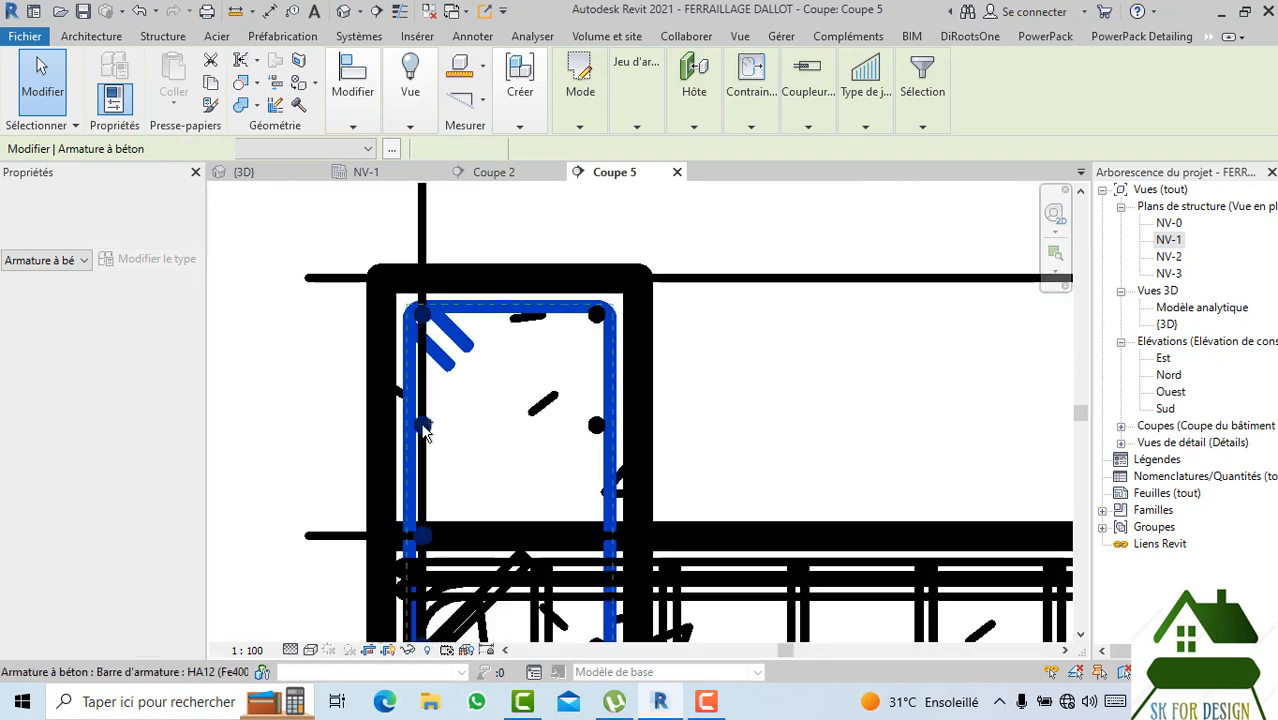
Try to mirror a copy of the selected edge beam reinforcement across a drawn axis midway between axes 2 and 1.
scroll(594, 430, down, 5)
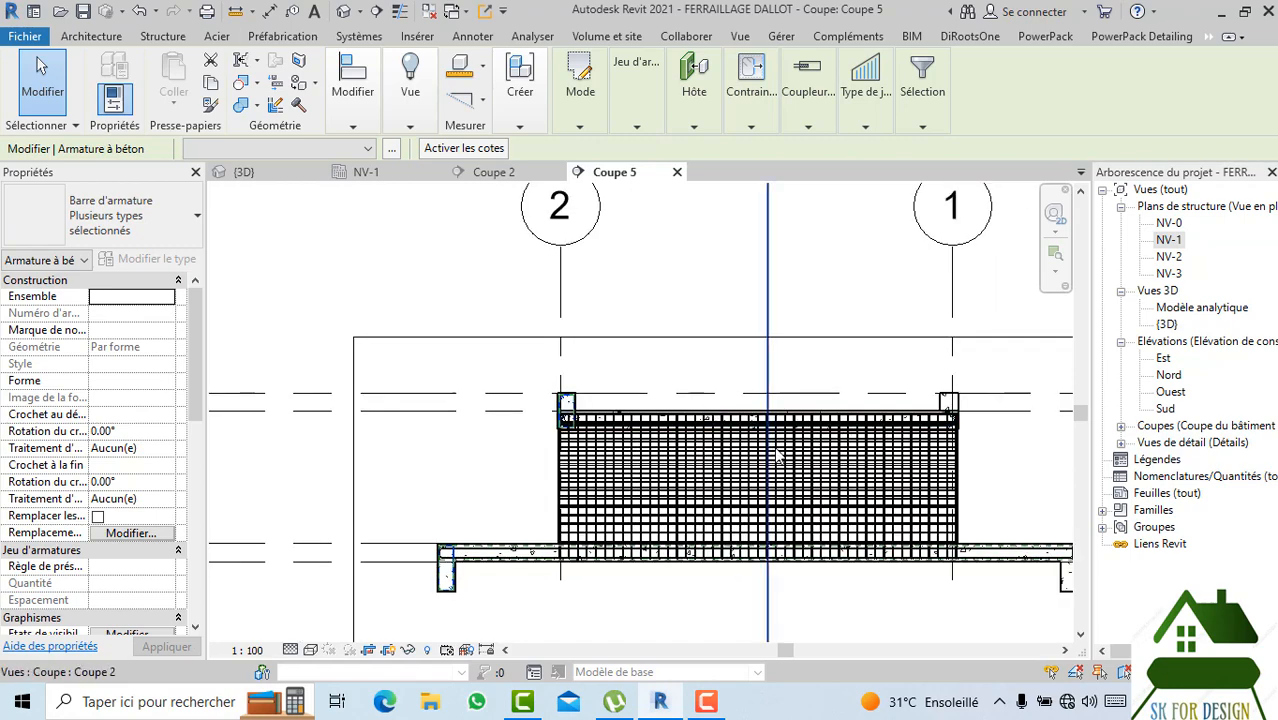
scroll(615, 430, down, 2)
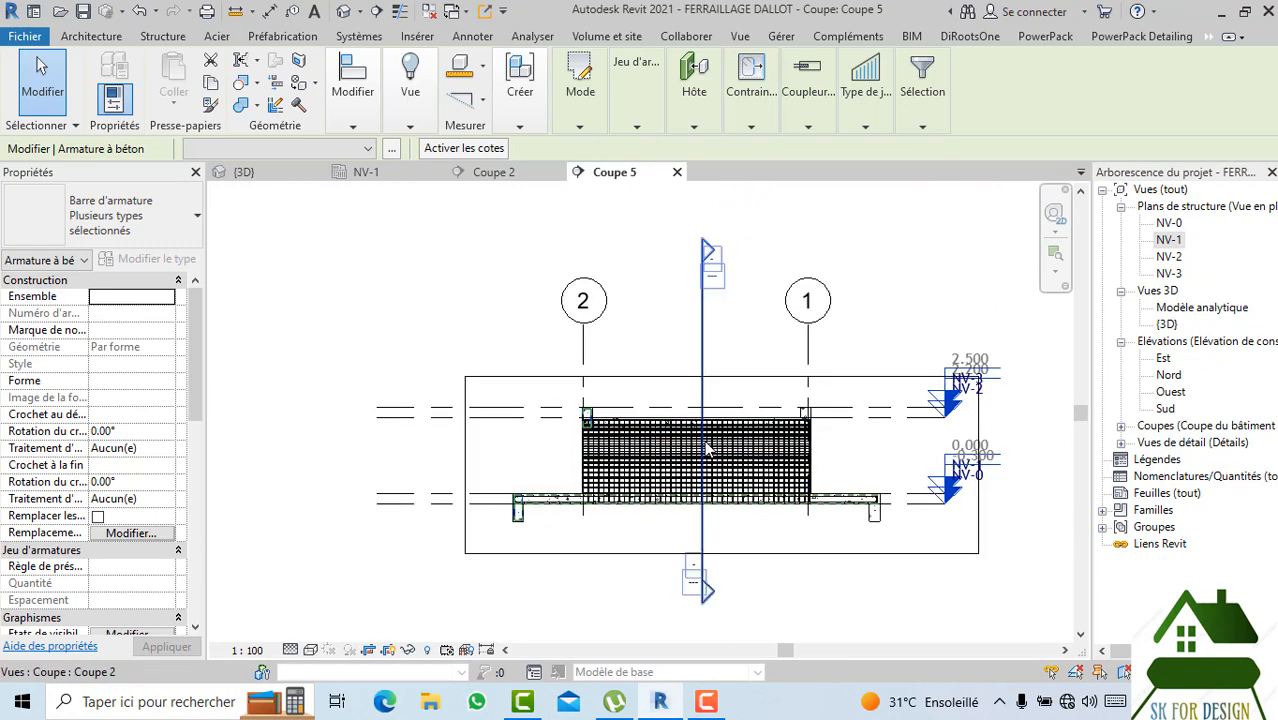
scroll(685, 451, up, 4)
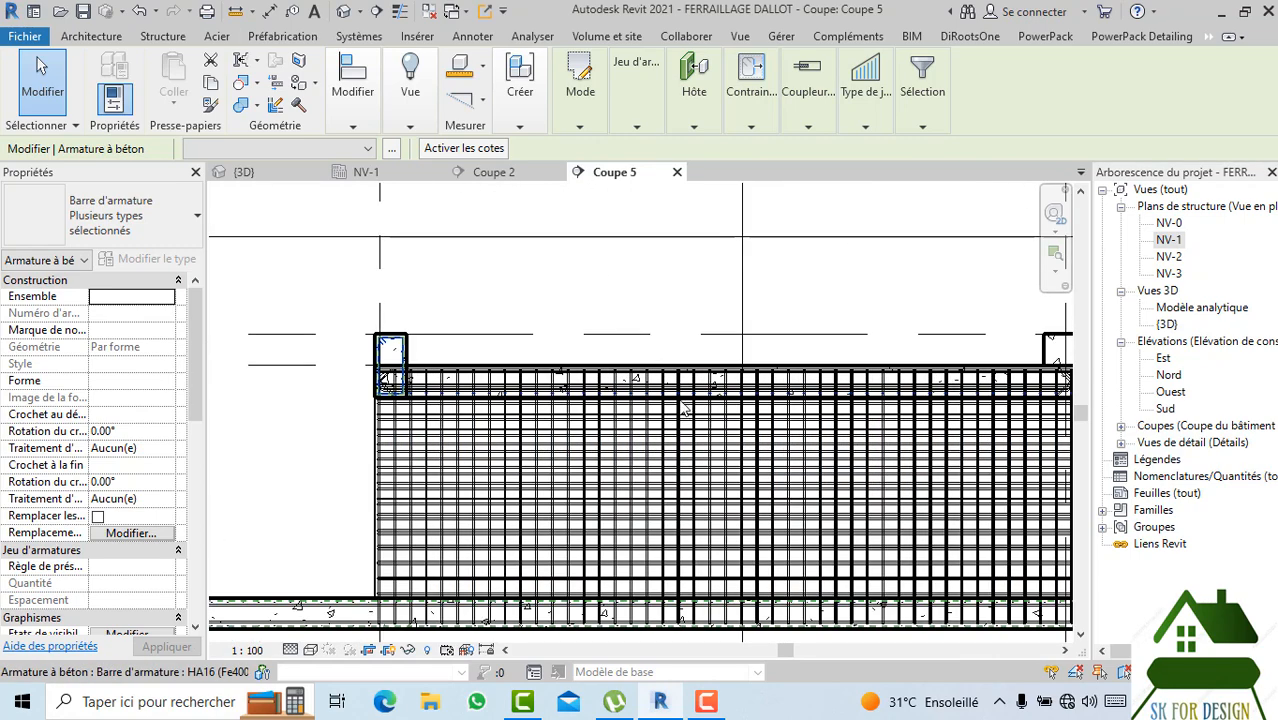
scroll(688, 400, down, 2)
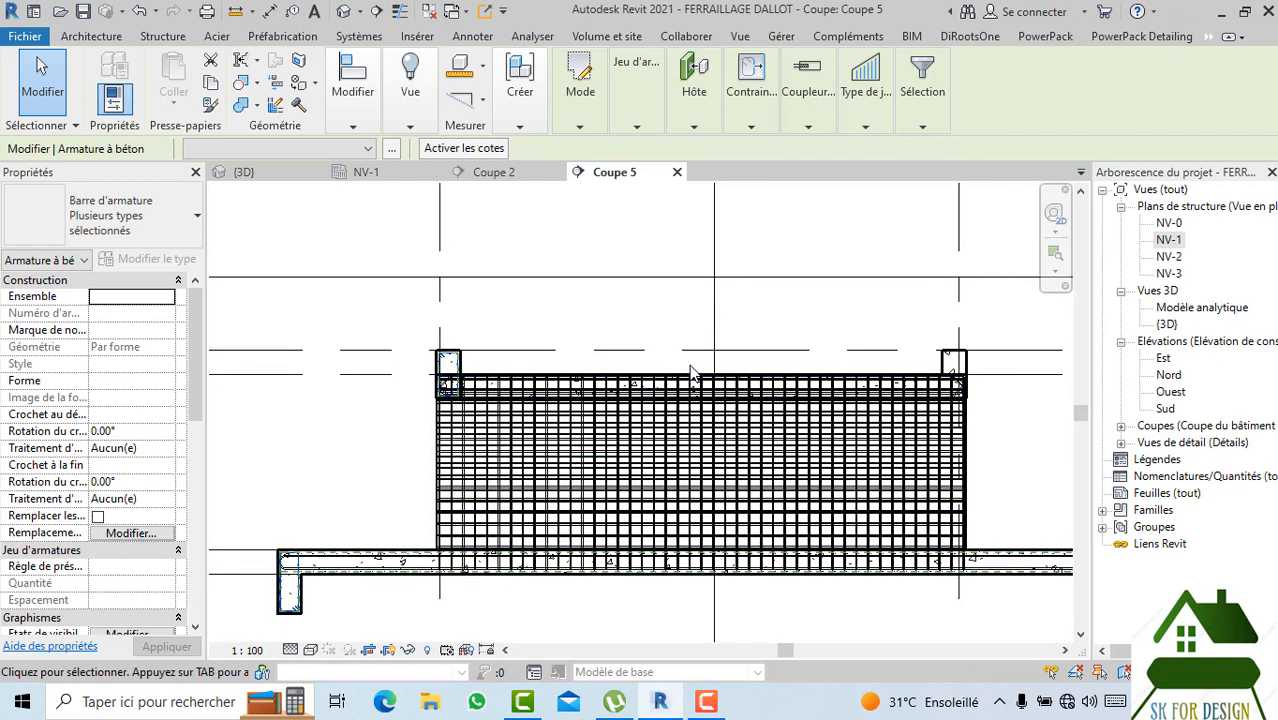
click(353, 126)
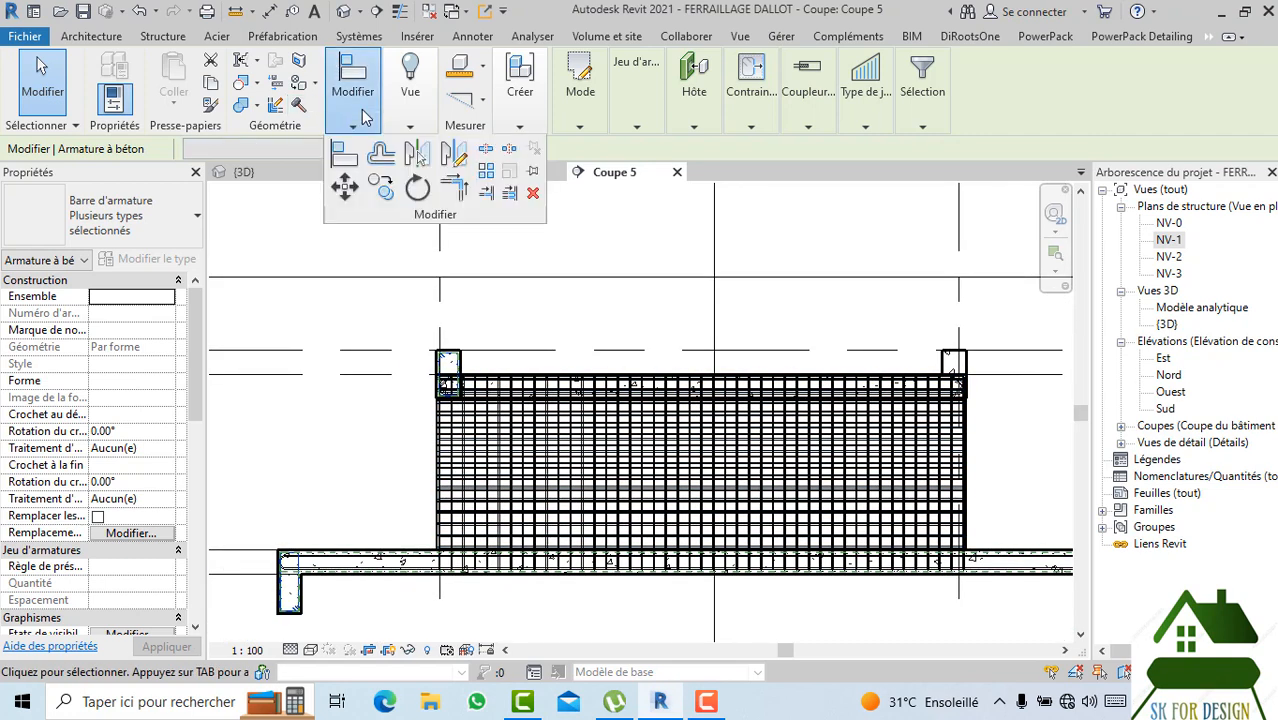
click(410, 126)
click(356, 124)
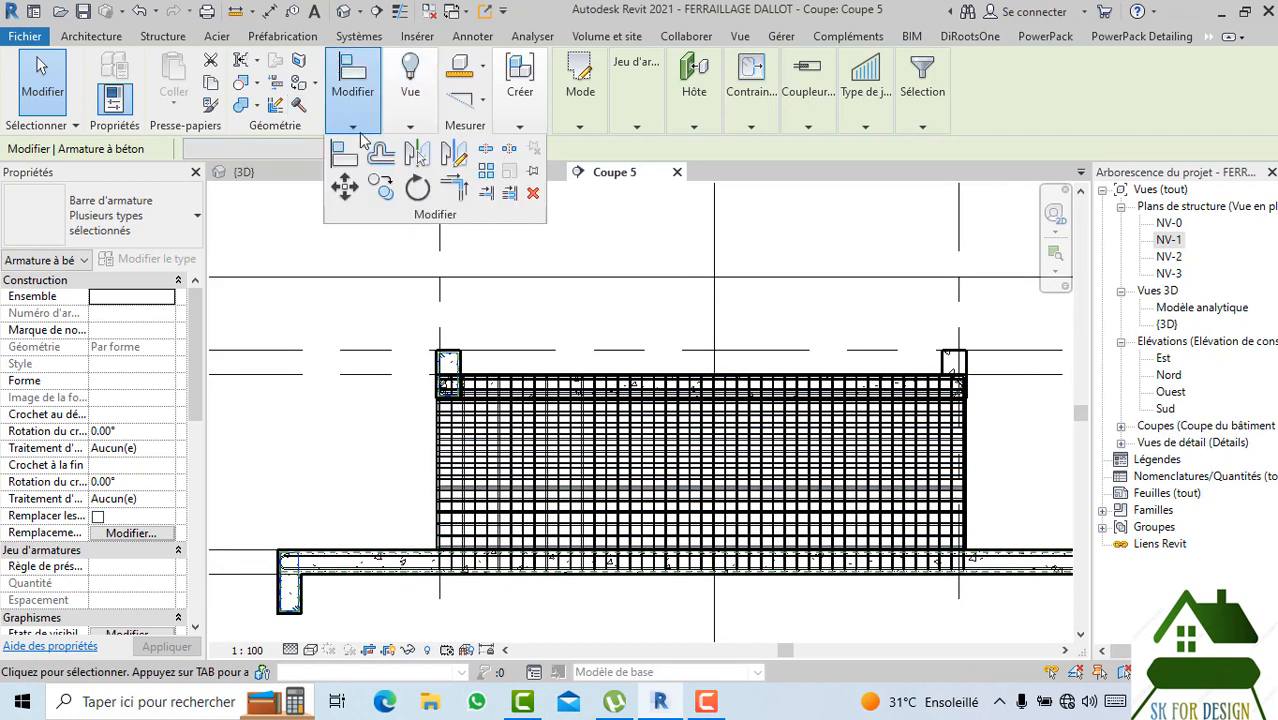
click(451, 160)
scroll(688, 368, up, 2)
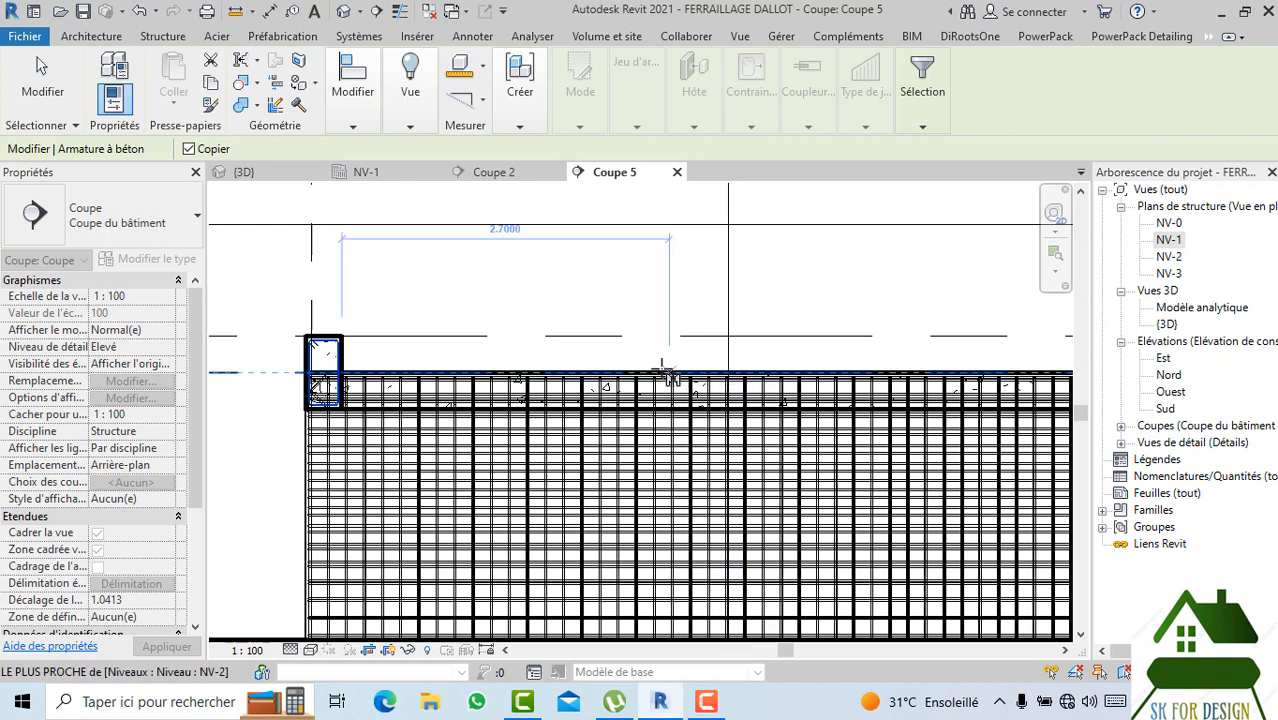
scroll(655, 380, down, 1)
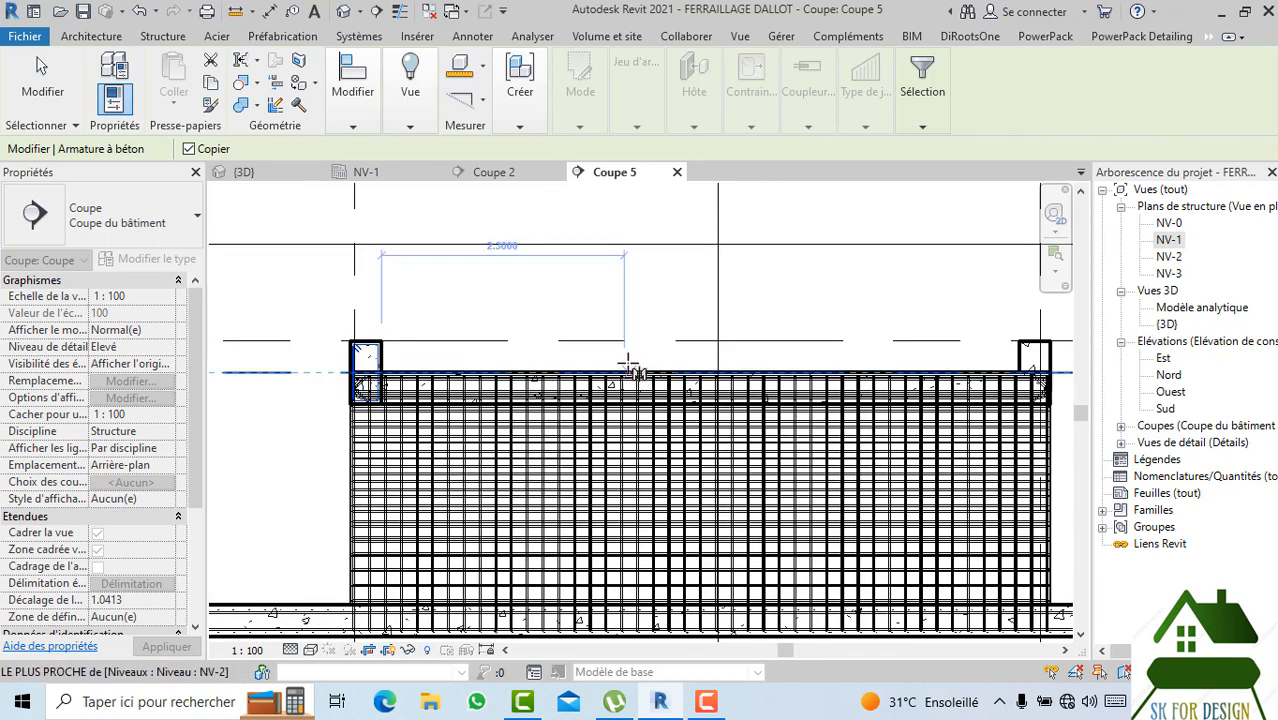
scroll(644, 355, down, 2)
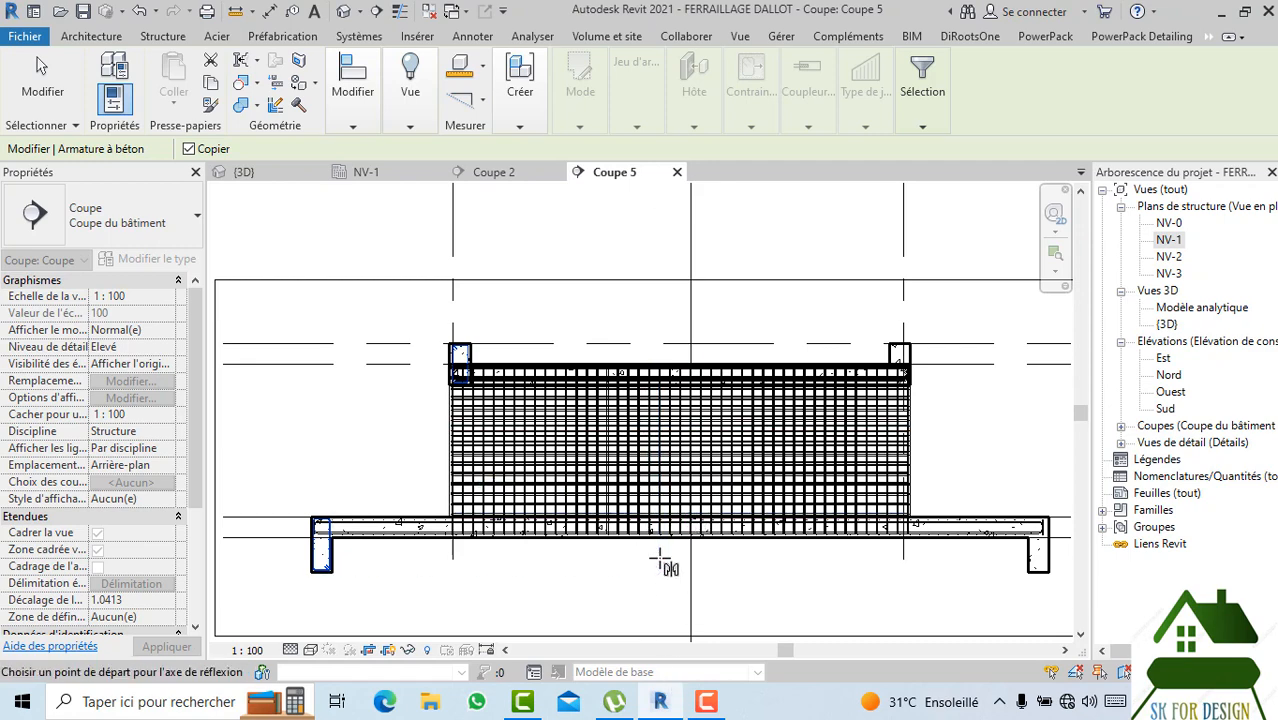
scroll(652, 540, up, 4)
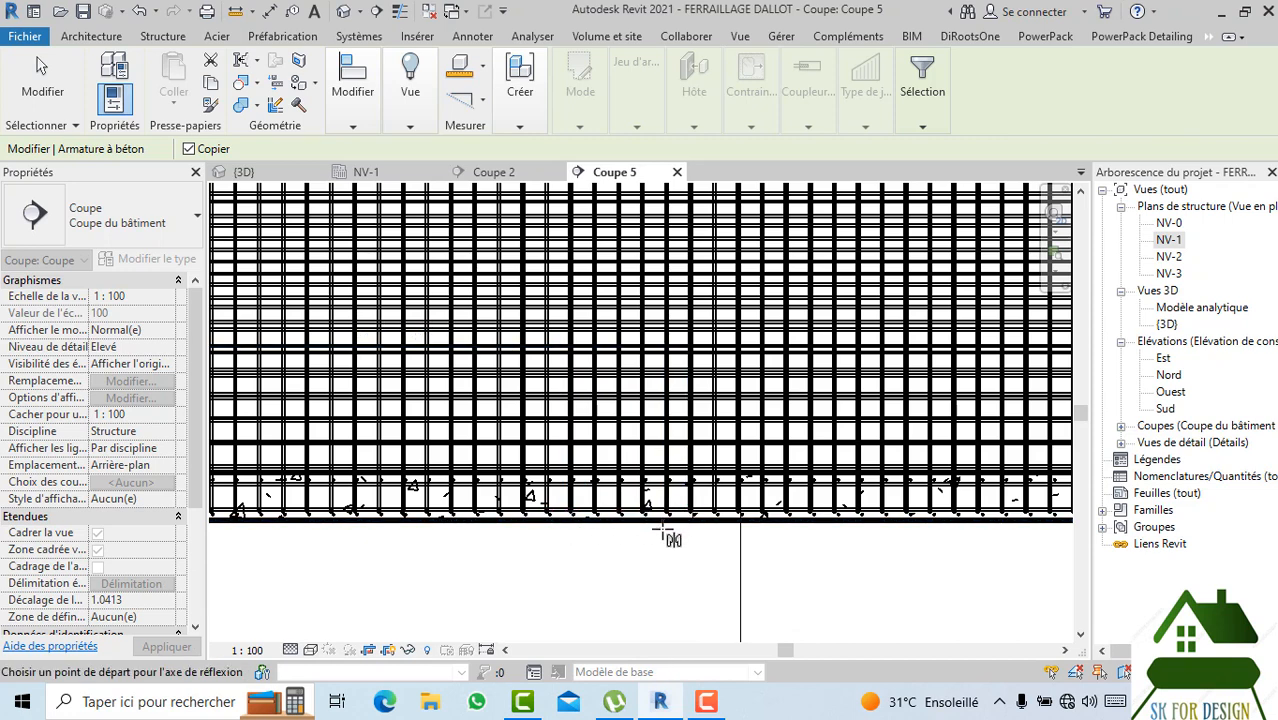
scroll(656, 526, up, 2)
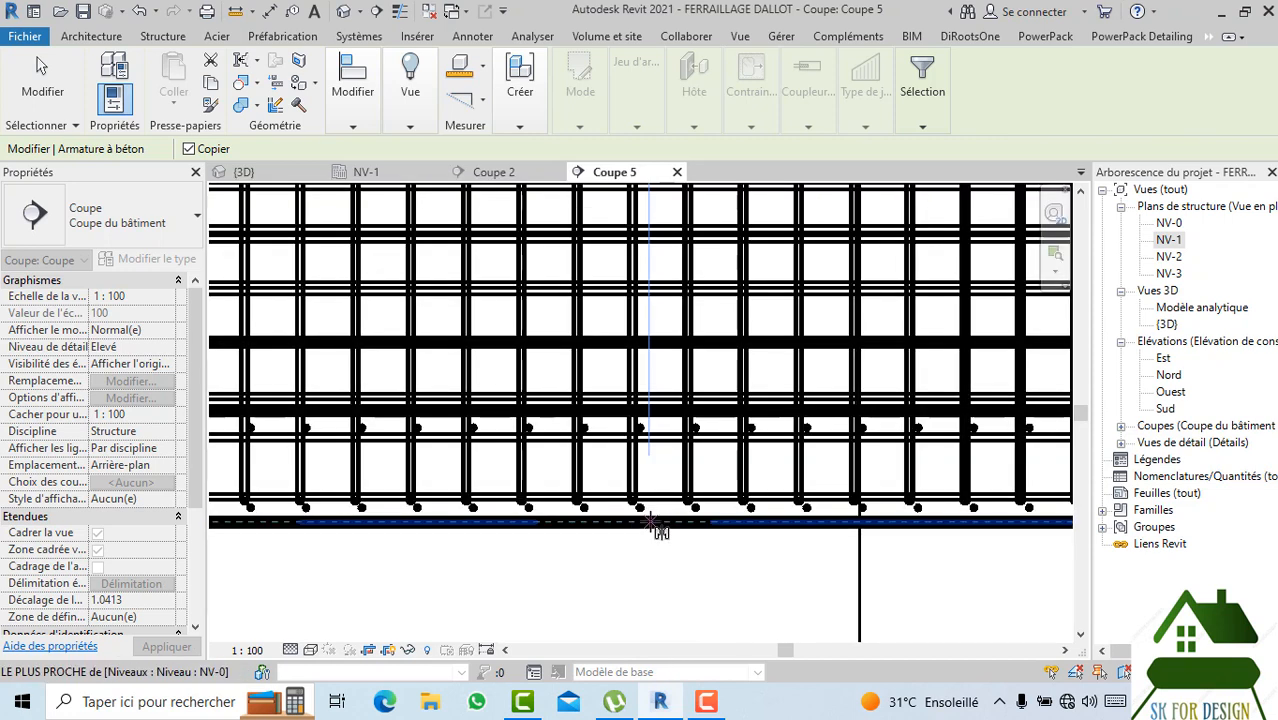
Set the scale of section Coupe 5 to 1 : 50.
click(260, 650)
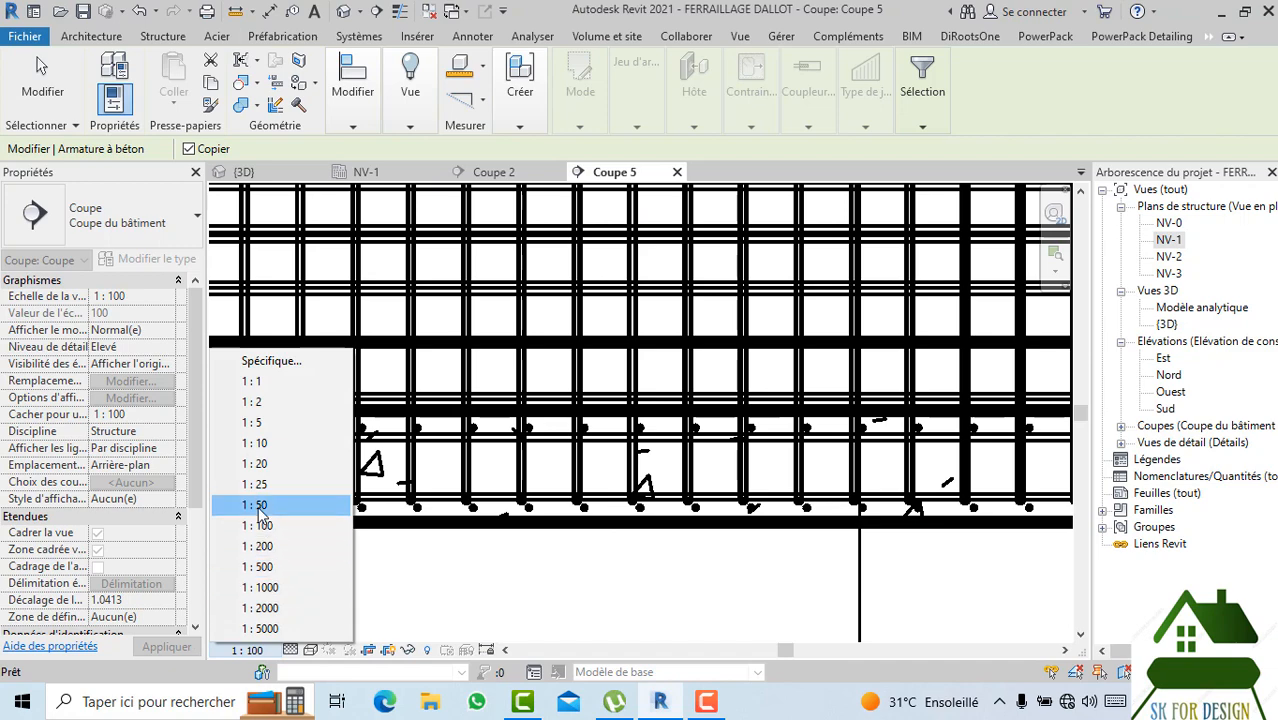
click(255, 505)
scroll(668, 537, down, 4)
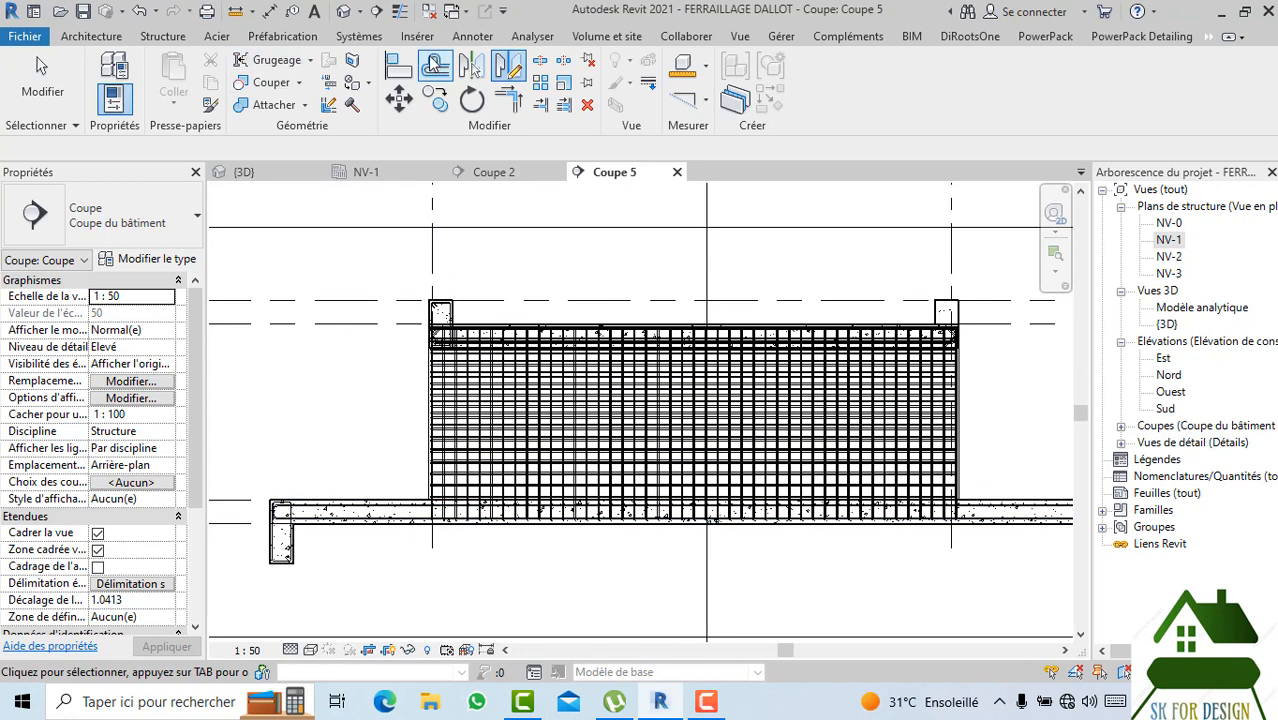
Draw a horizontal detail line about 6 m long between the inner top corners of the two upper edge beams.
click(464, 40)
click(517, 62)
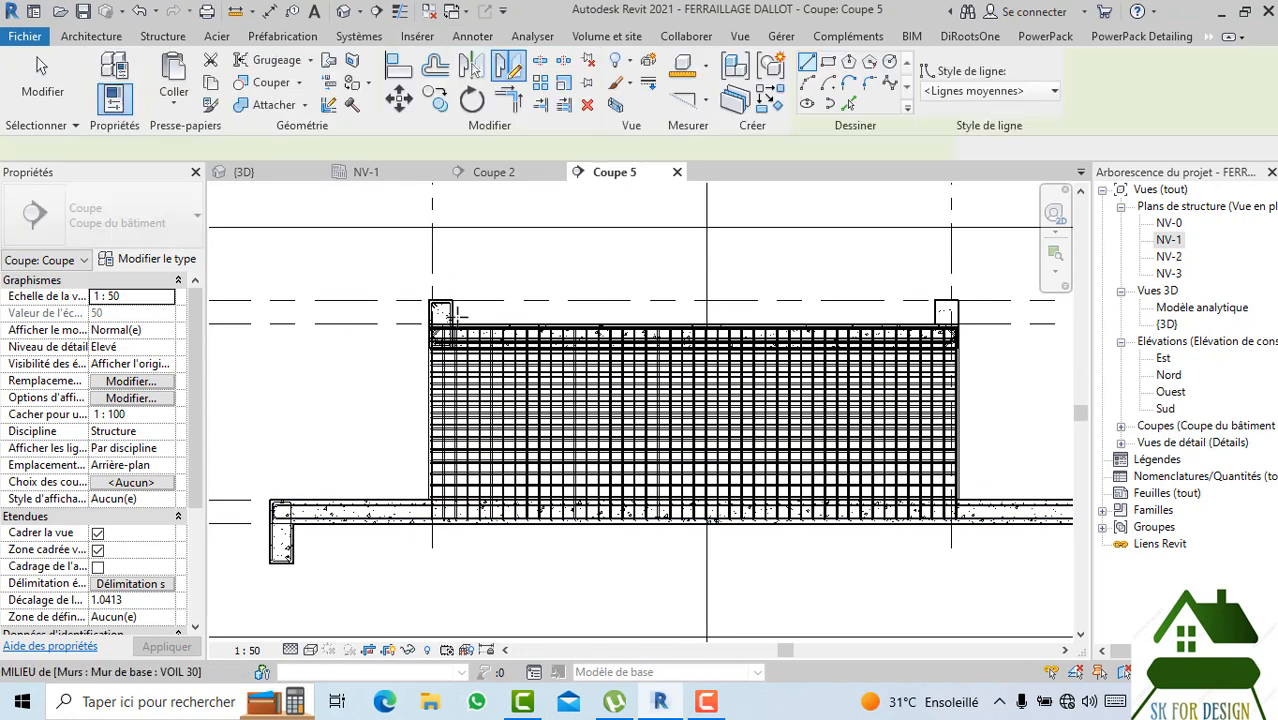
scroll(445, 295, up, 4)
click(450, 283)
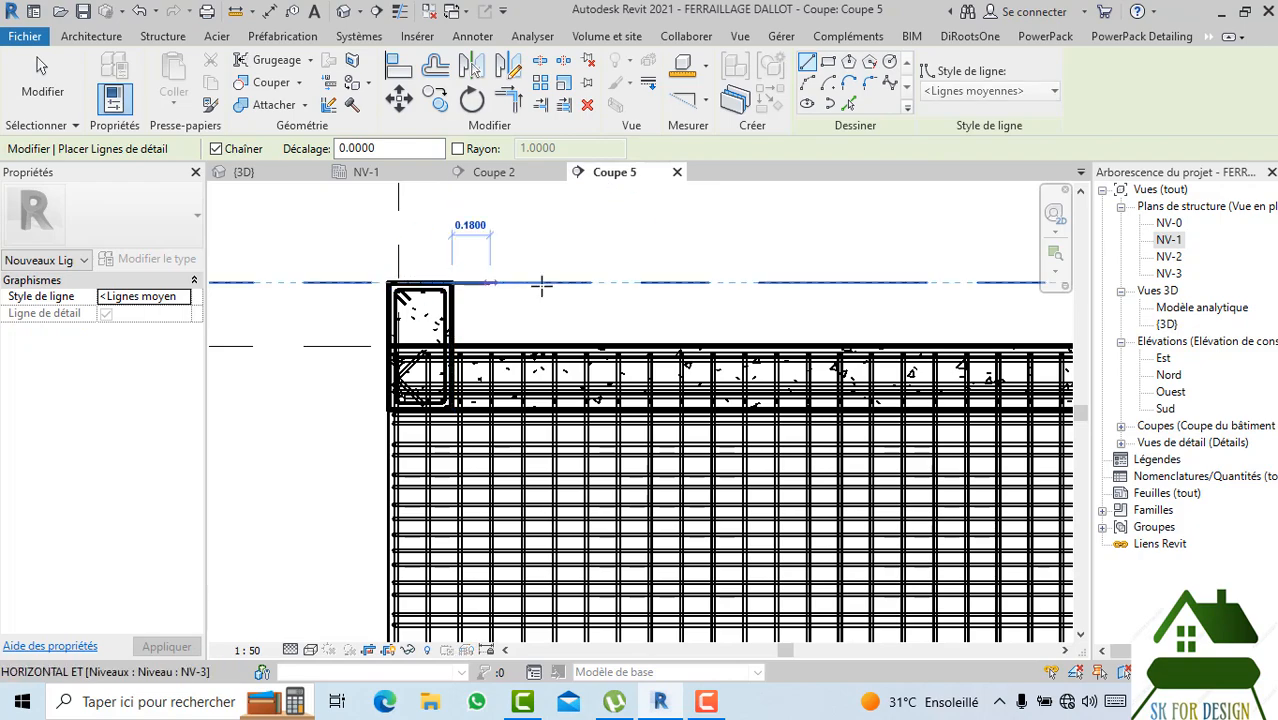
scroll(600, 283, down, 2)
middle_drag(662, 285, 300, 328)
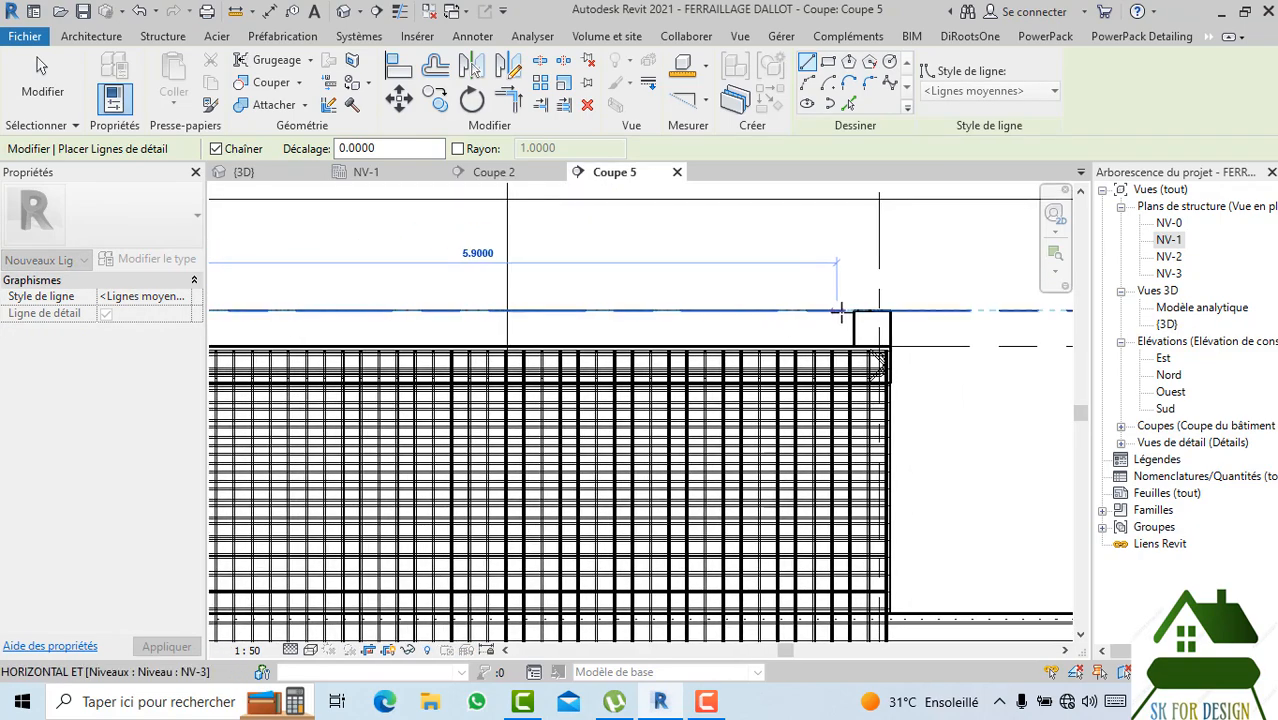
click(858, 310)
scroll(860, 306, down, 2)
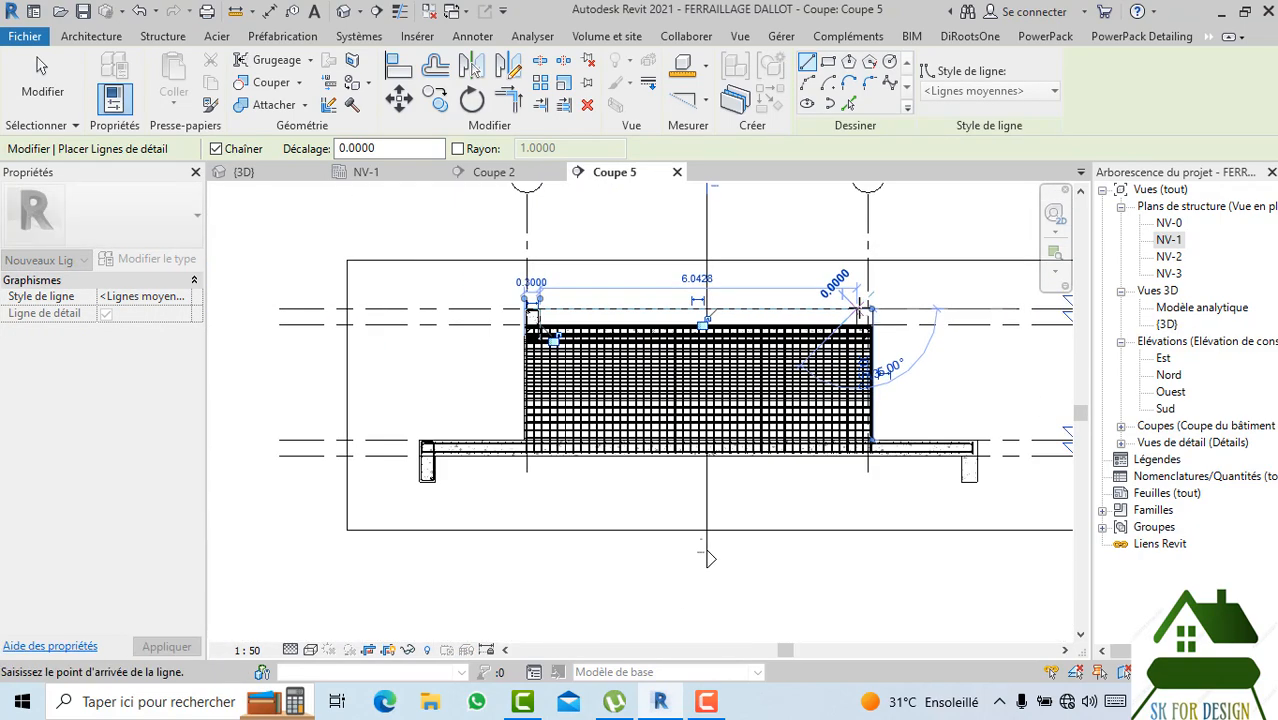
key(Escape)
key(Escape)
Select the HA12 longitudinal bar sets along both faces of the lower edge beam at the axis 2 end.
scroll(422, 448, up, 3)
scroll(424, 520, up, 3)
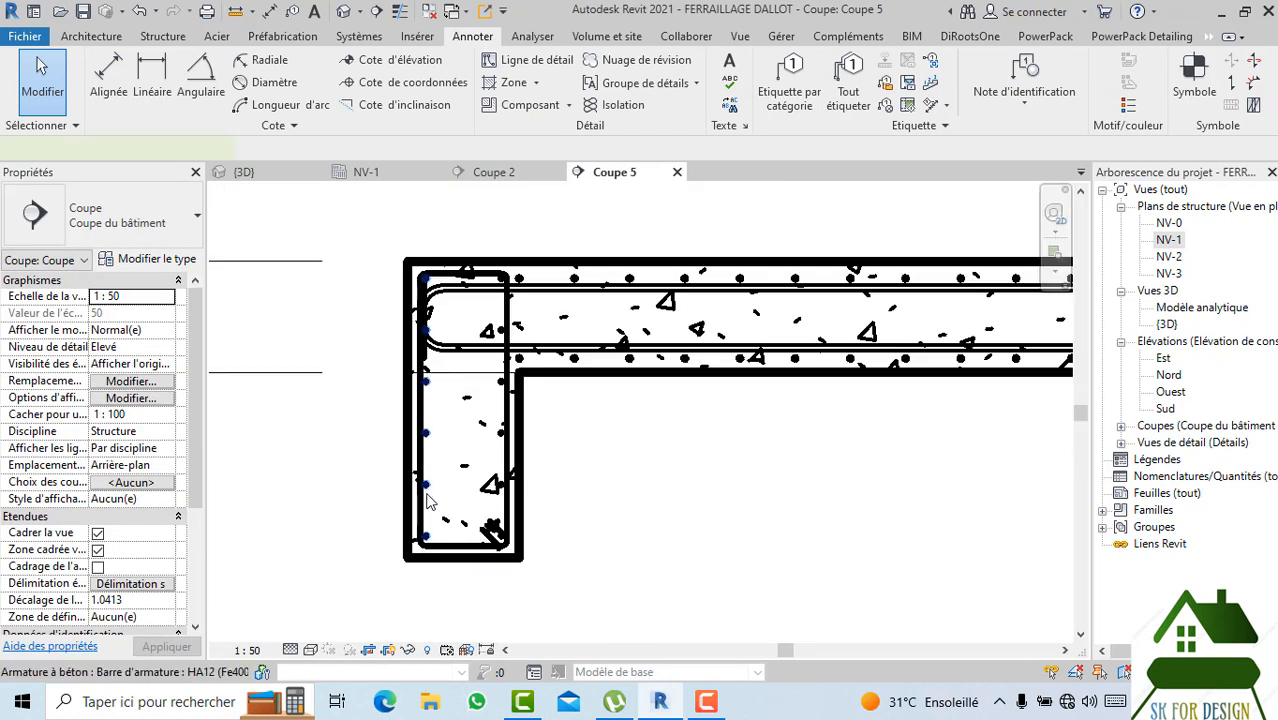
click(426, 500)
scroll(424, 490, up, 2)
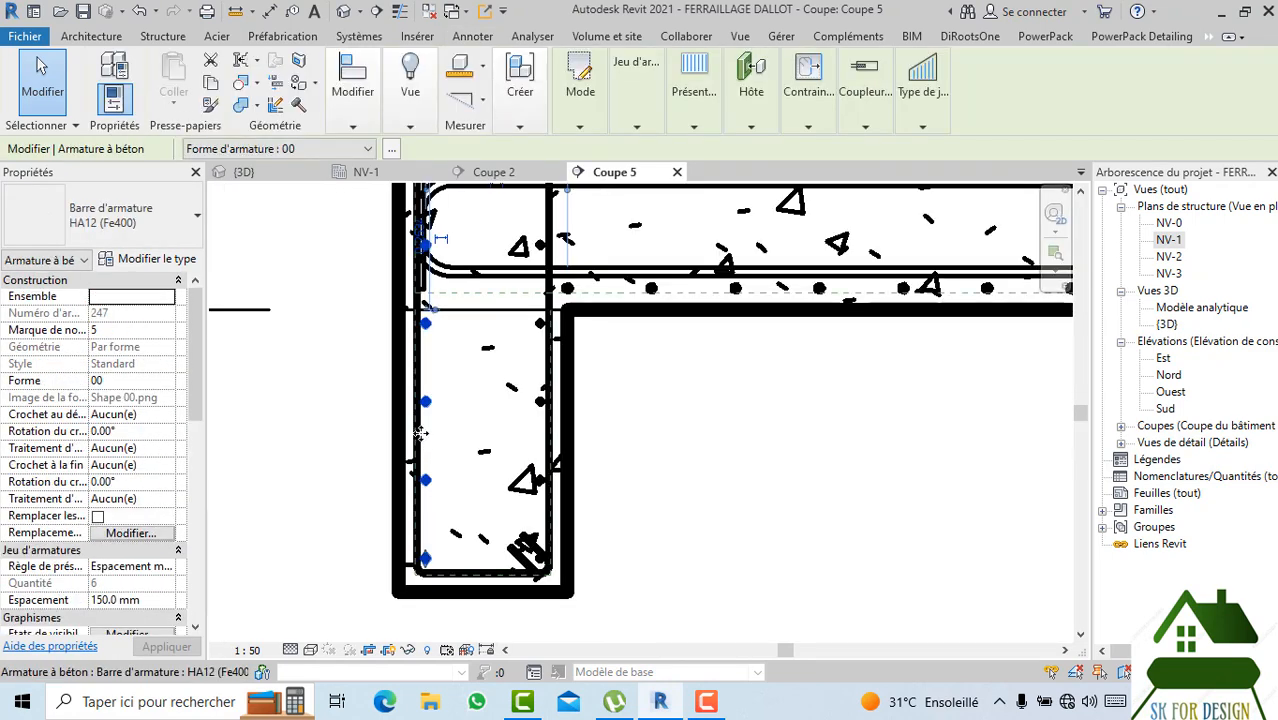
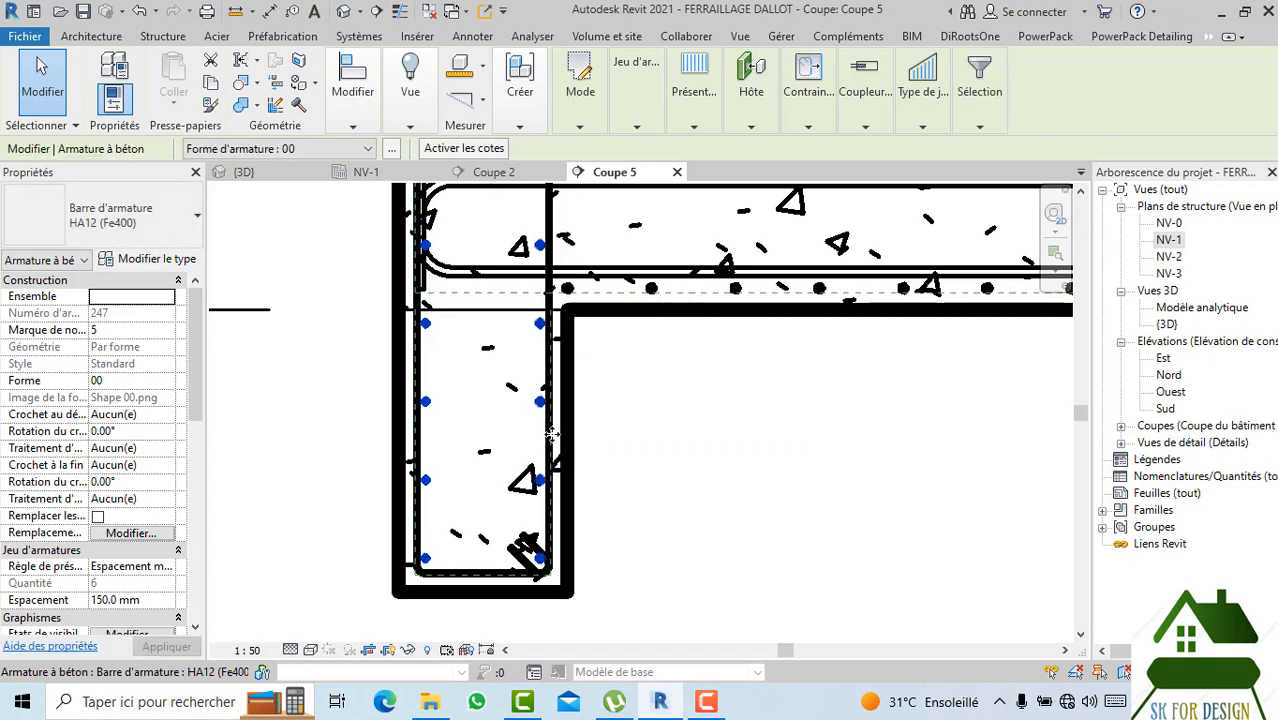
Add the stirrup and HA12 bar sets of the upper edge beam at axis 2 to the reinforcement selection.
scroll(797, 480, down, 3)
middle_drag(799, 479, 513, 380)
scroll(517, 333, up, 5)
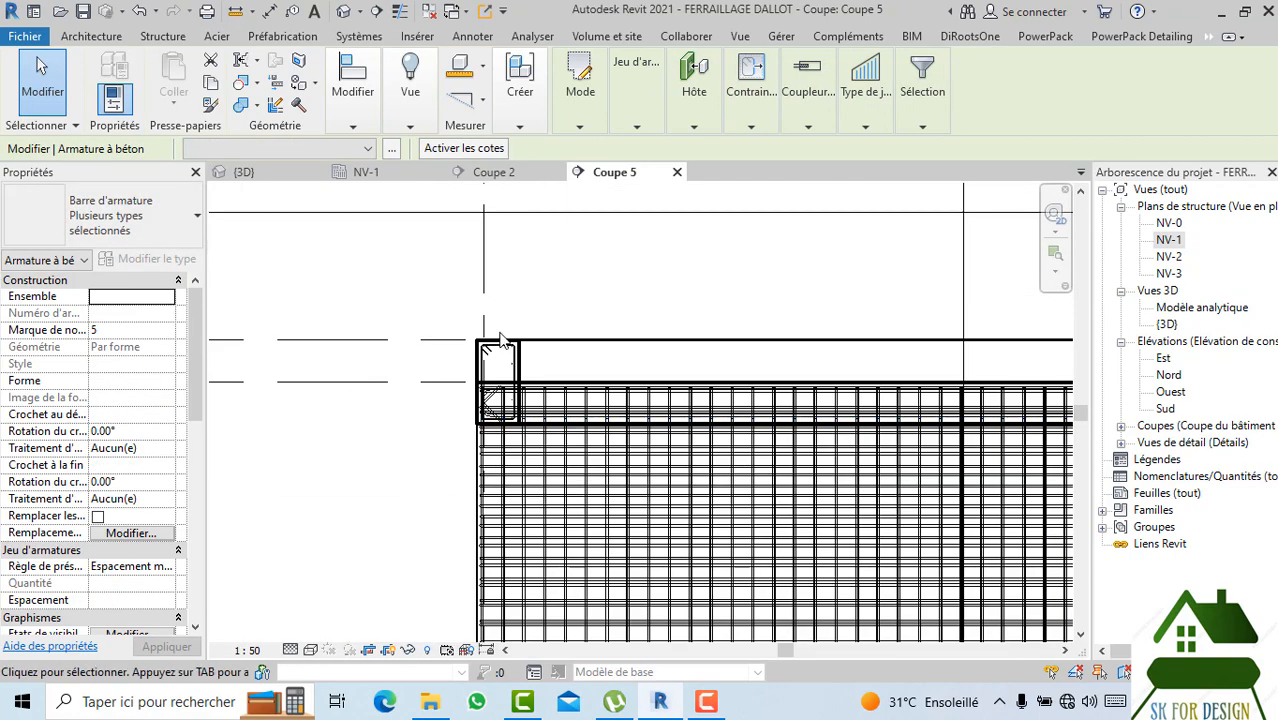
ctrl+click(508, 297)
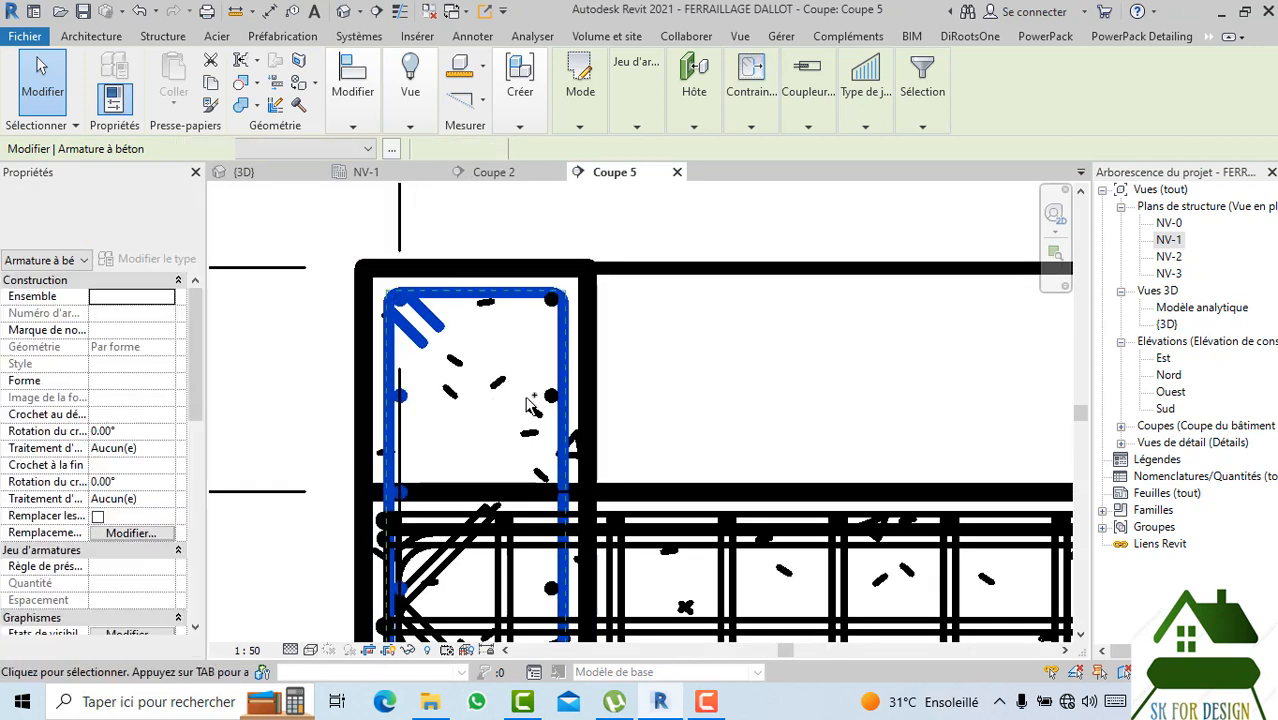
scroll(547, 403, down, 8)
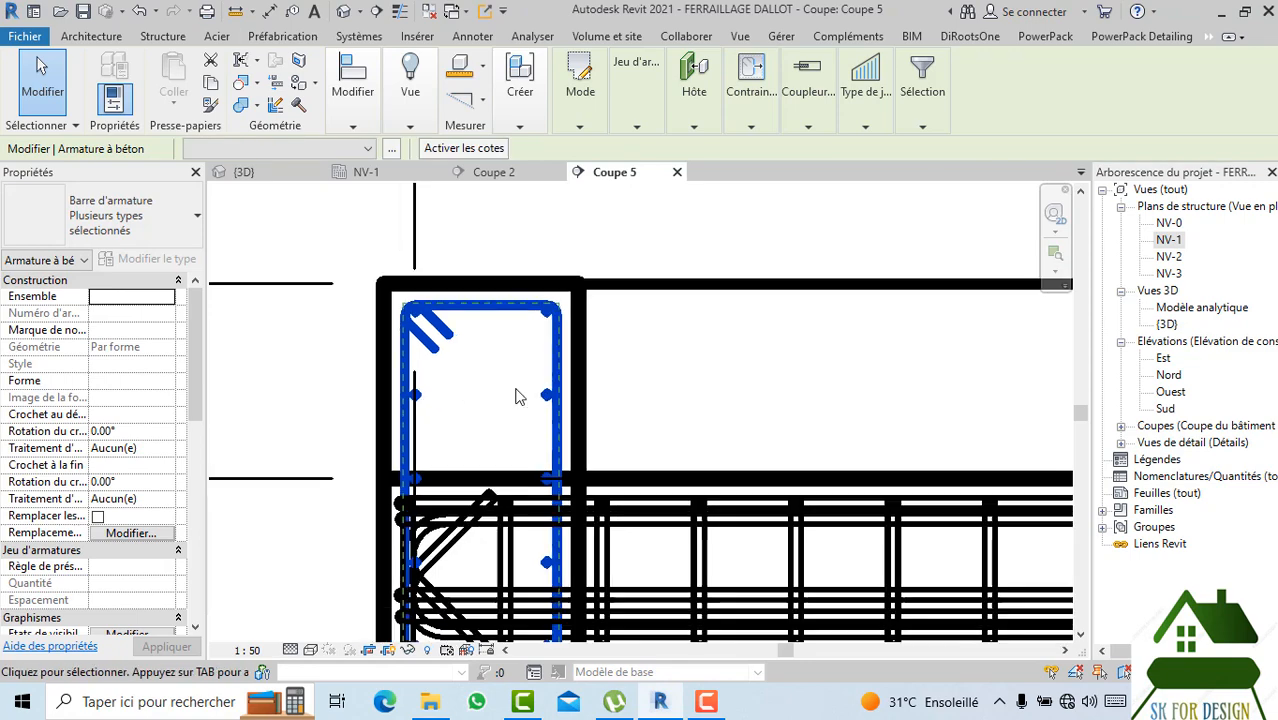
Mirror a copy of the selected edge beam reinforcement across a vertical axis drawn through the midpoint of the horizontal detail line.
mouse_move(366, 137)
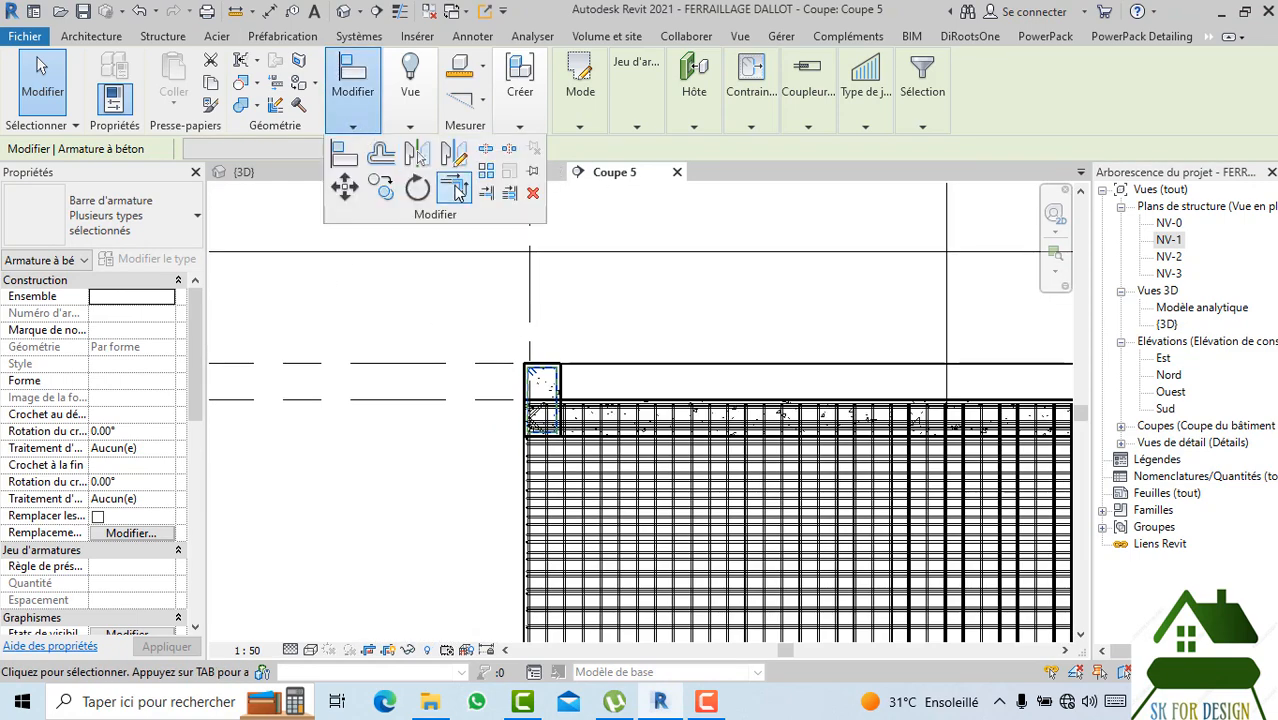
click(447, 166)
scroll(688, 331, down, 1)
middle_drag(706, 338, 407, 347)
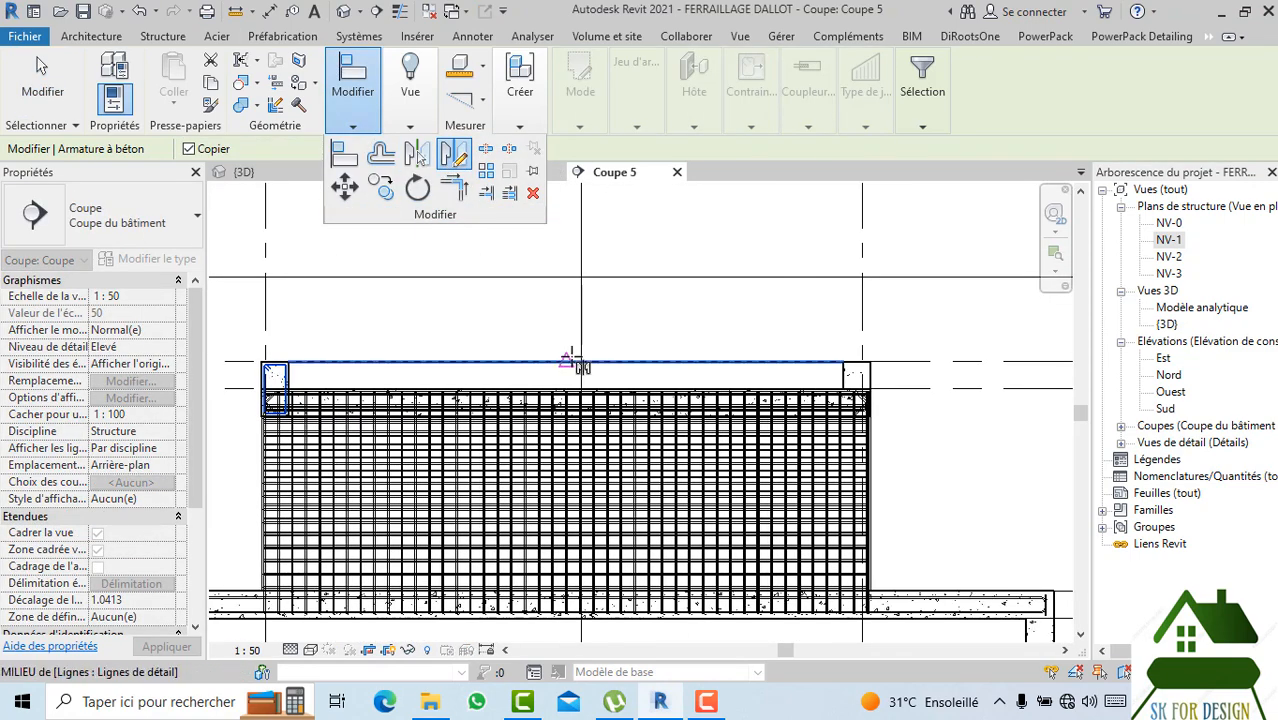
click(568, 363)
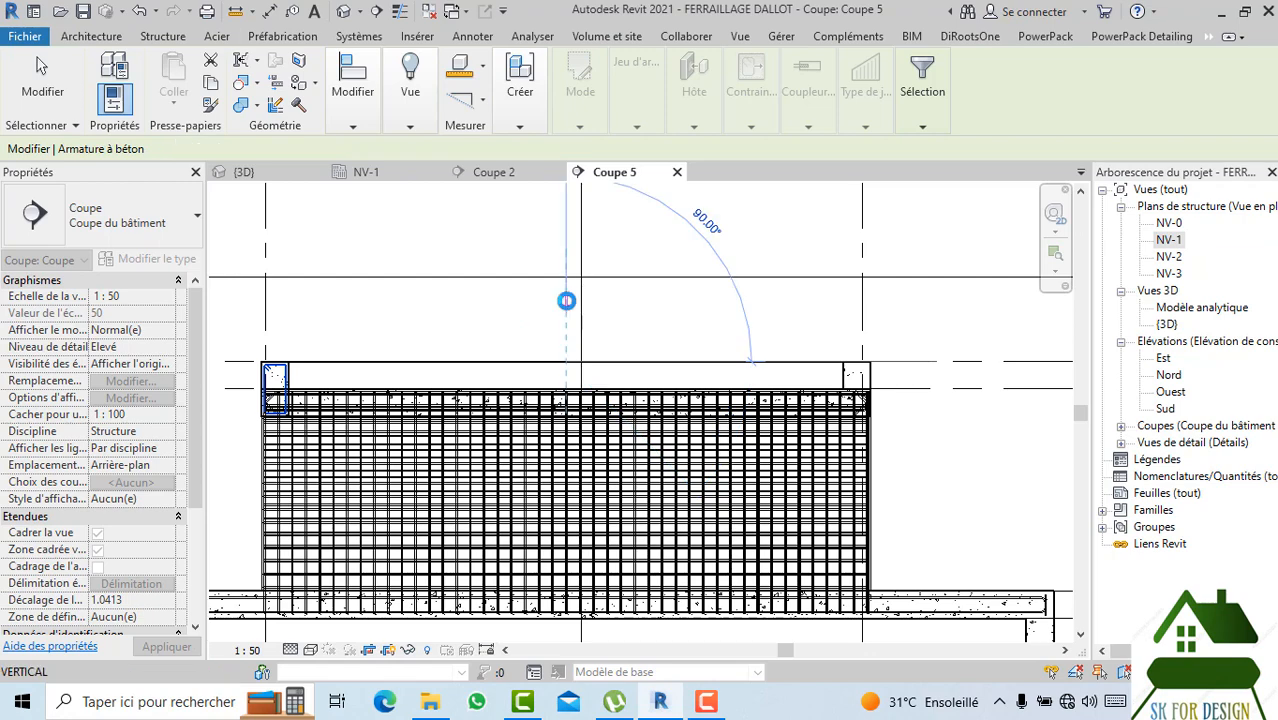
click(566, 300)
scroll(566, 305, down, 1)
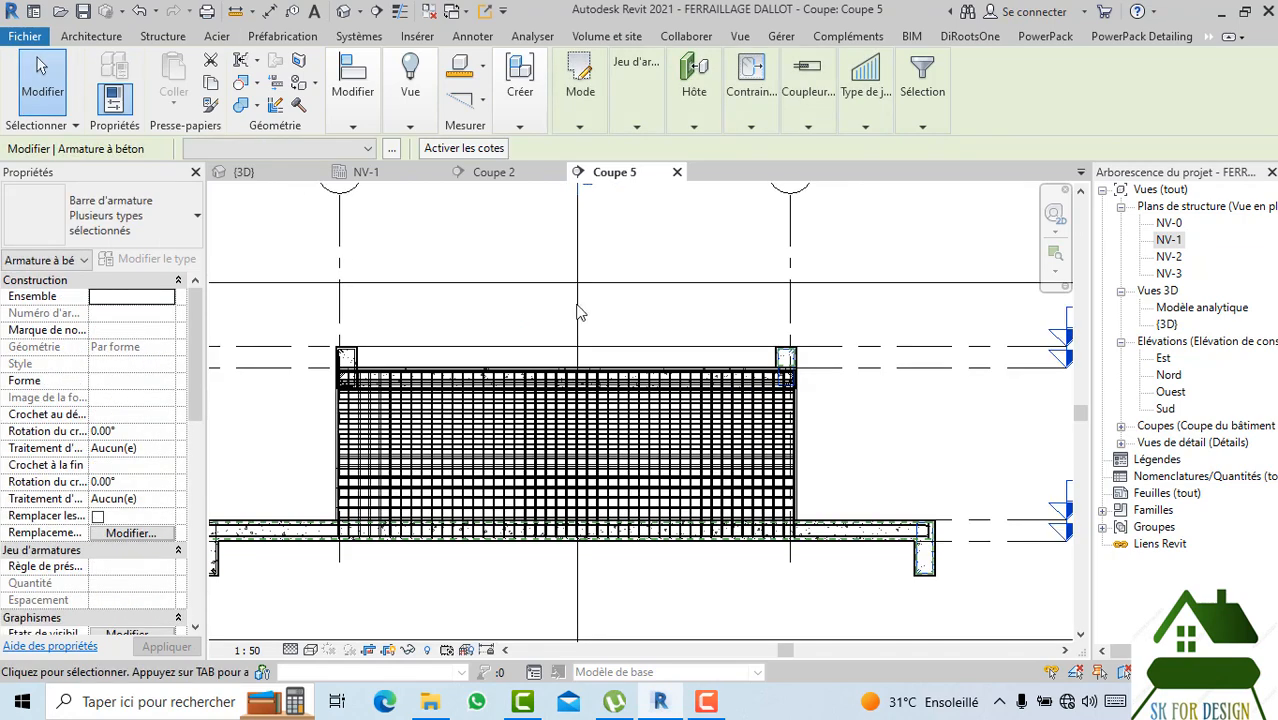
key(Escape)
Stretch the upper HA16 slab bars outward to the outer side of the lower edge beam's stirrup at the axis 1 end.
scroll(764, 429, up, 2)
scroll(705, 418, up, 2)
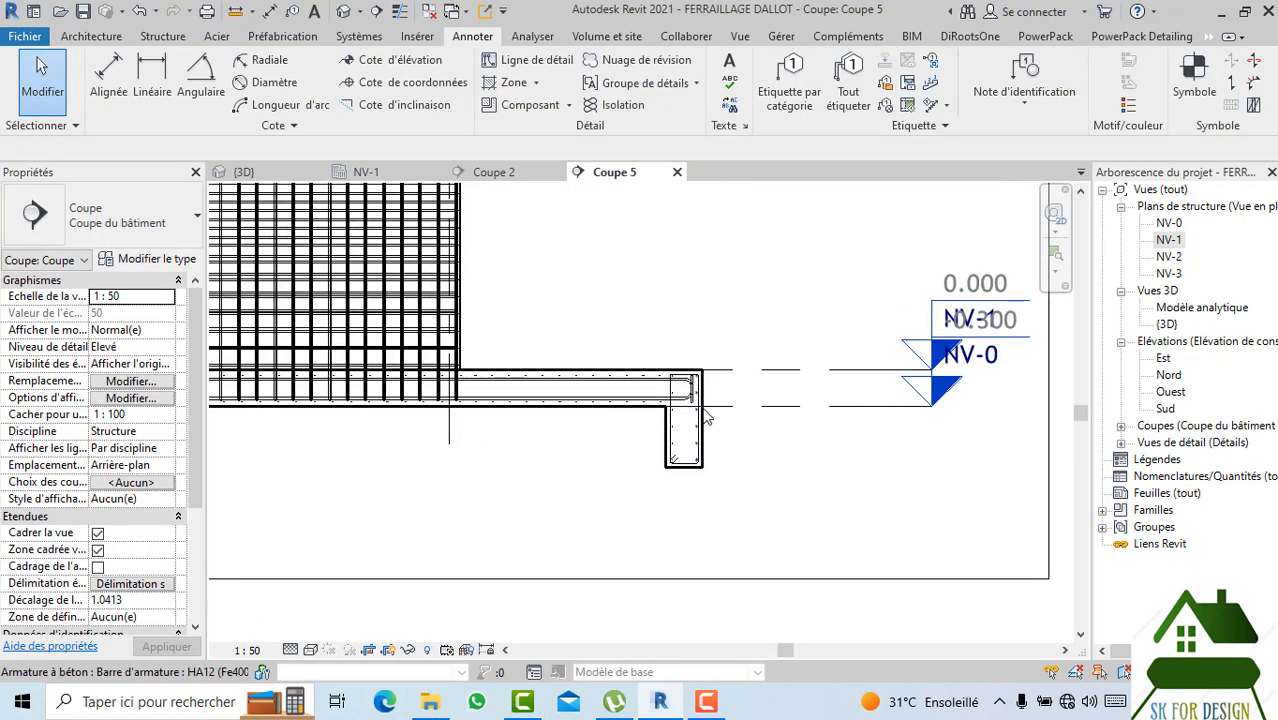
scroll(705, 418, up, 3)
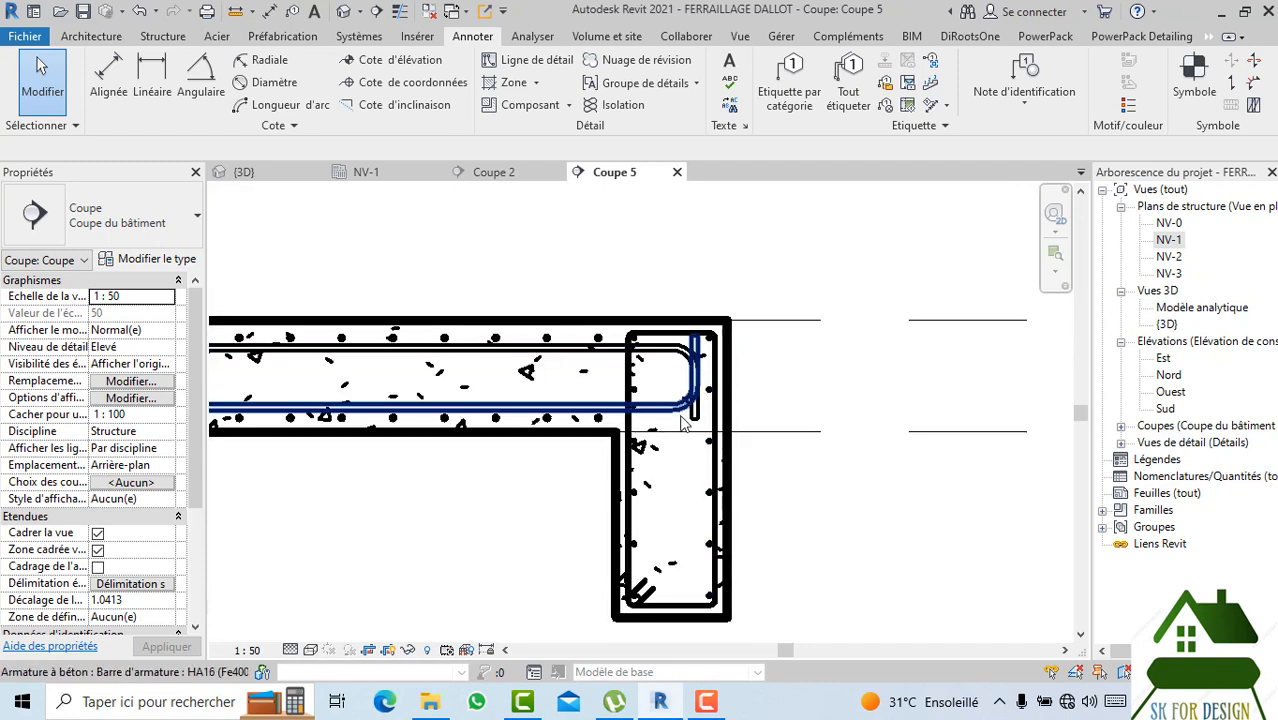
scroll(700, 425, down, 2)
scroll(797, 432, down, 1)
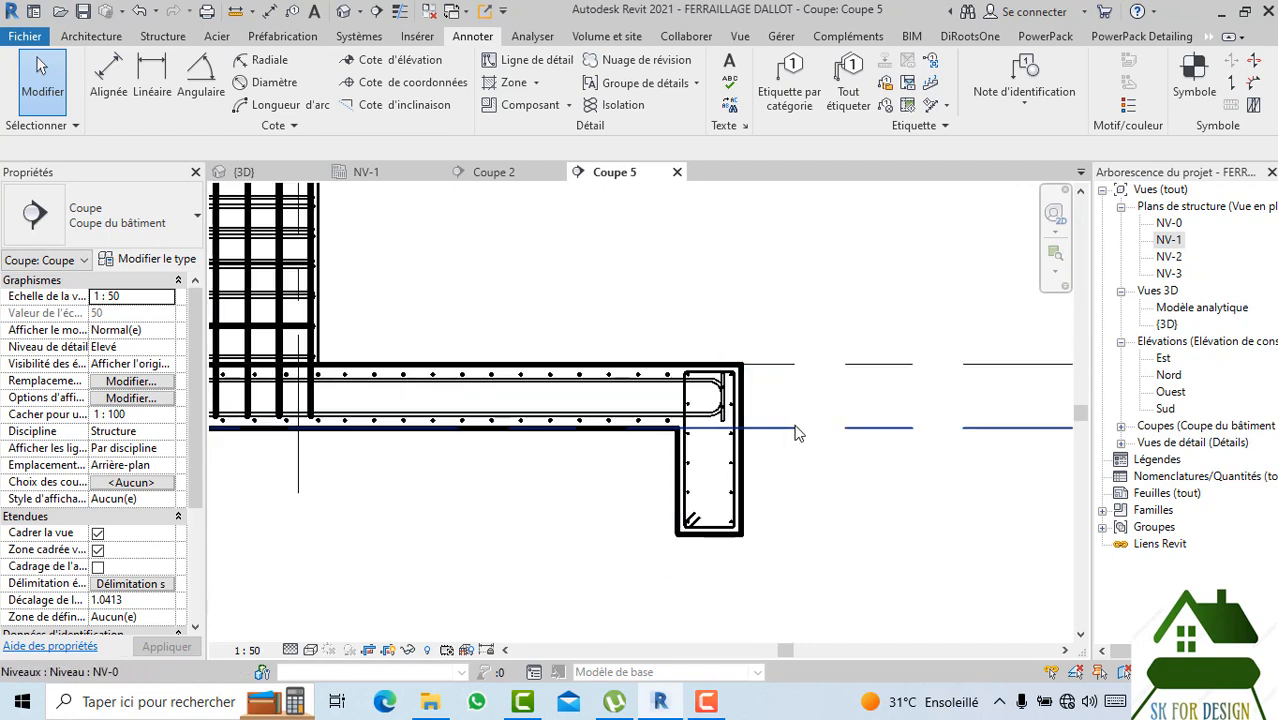
scroll(797, 432, up, 2)
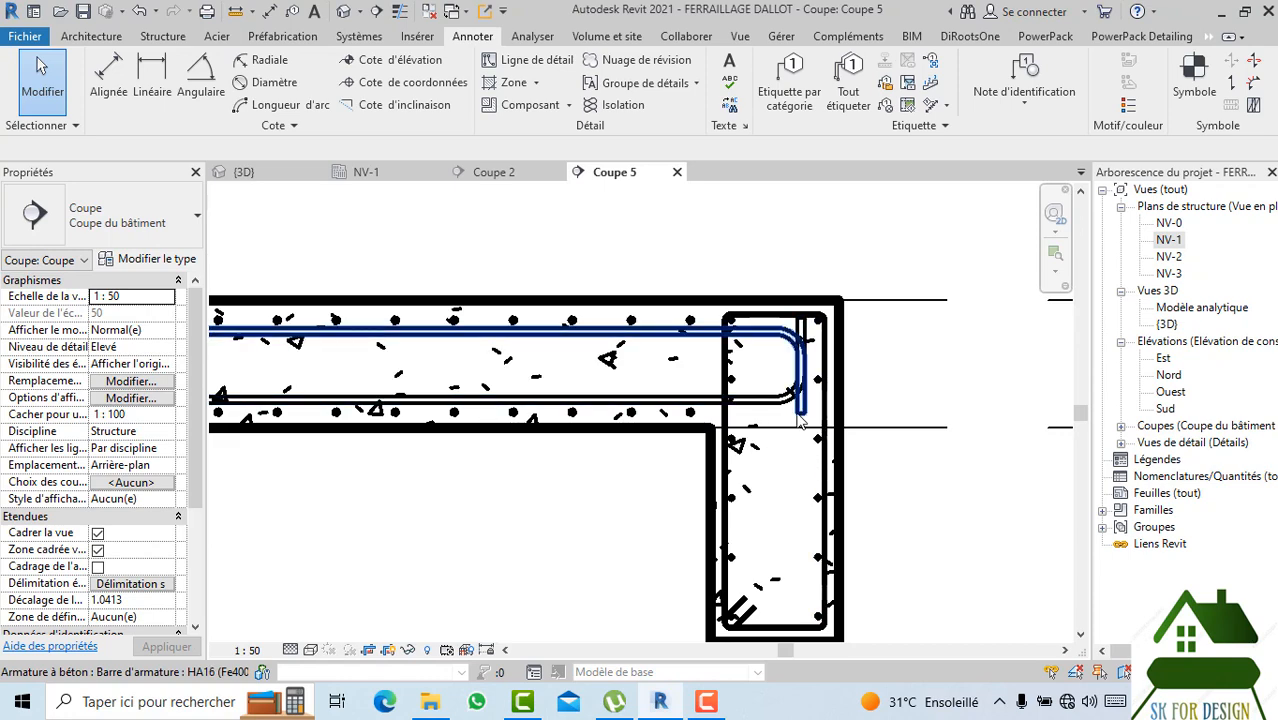
click(803, 414)
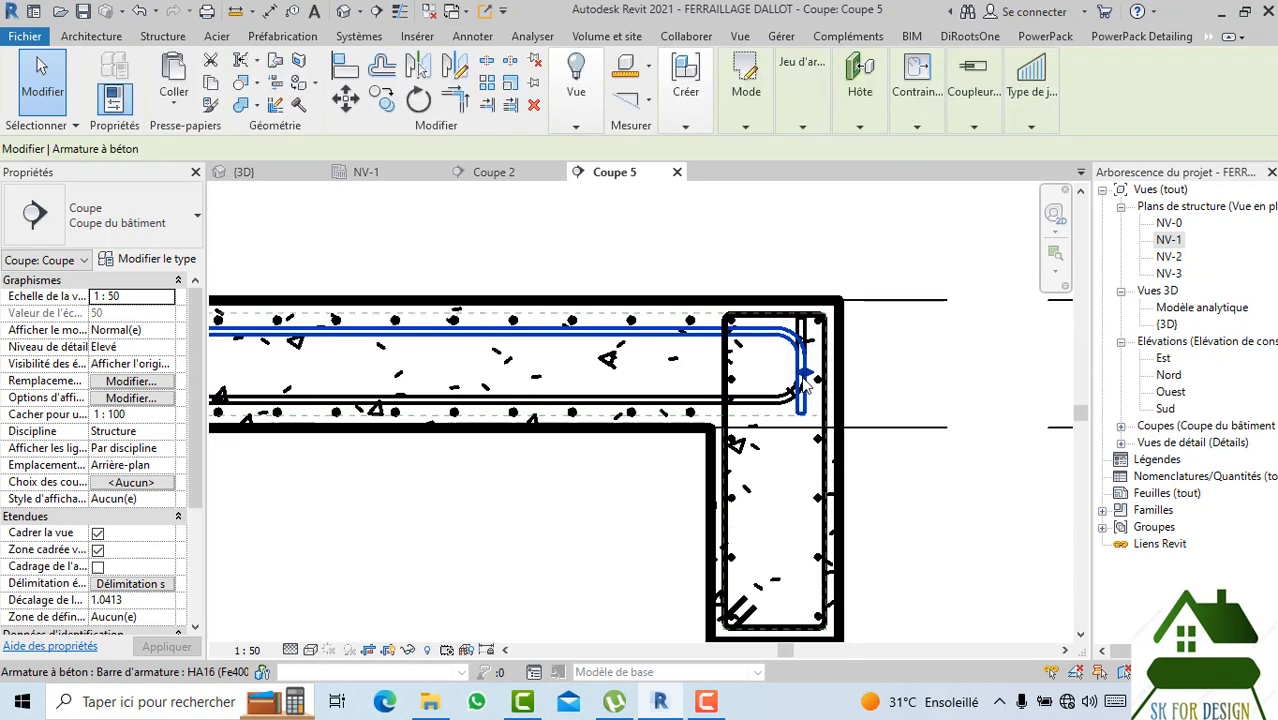
scroll(805, 380, up, 3)
drag(804, 373, 826, 376)
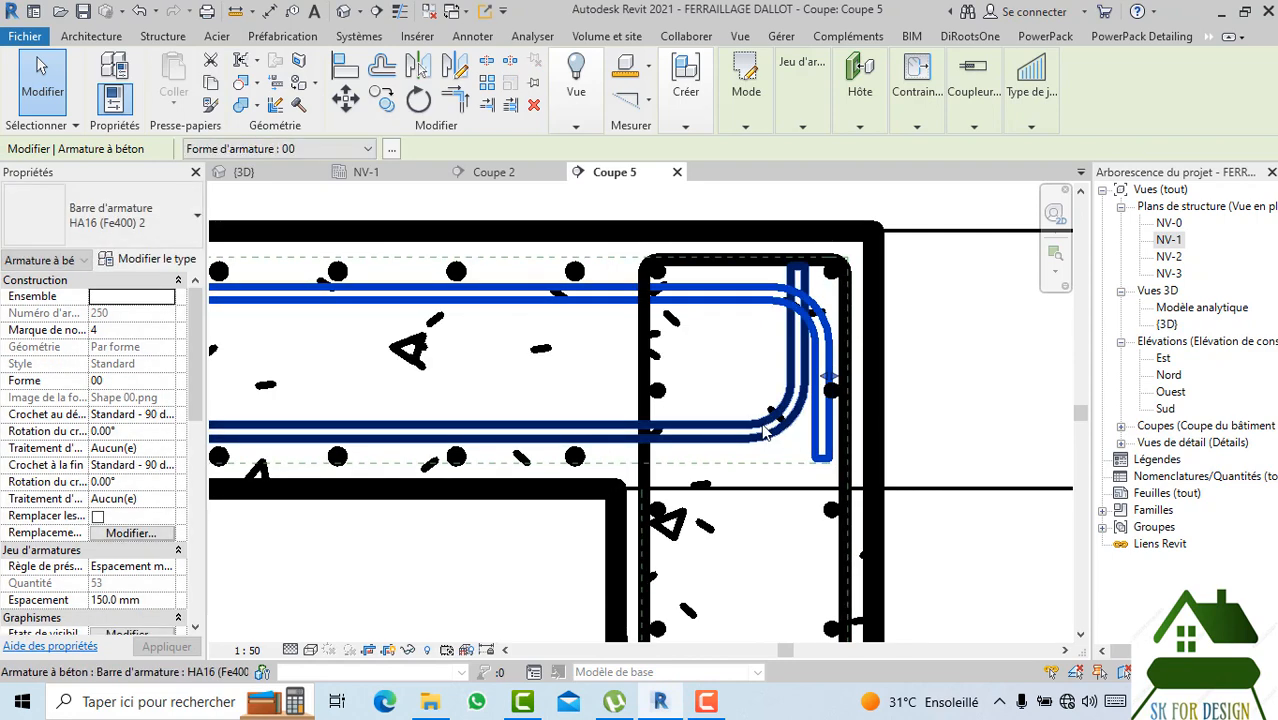
Set the start and end hooks of the lower HA16 slab bars to Standard - 180 deg.
scroll(778, 413, down, 2)
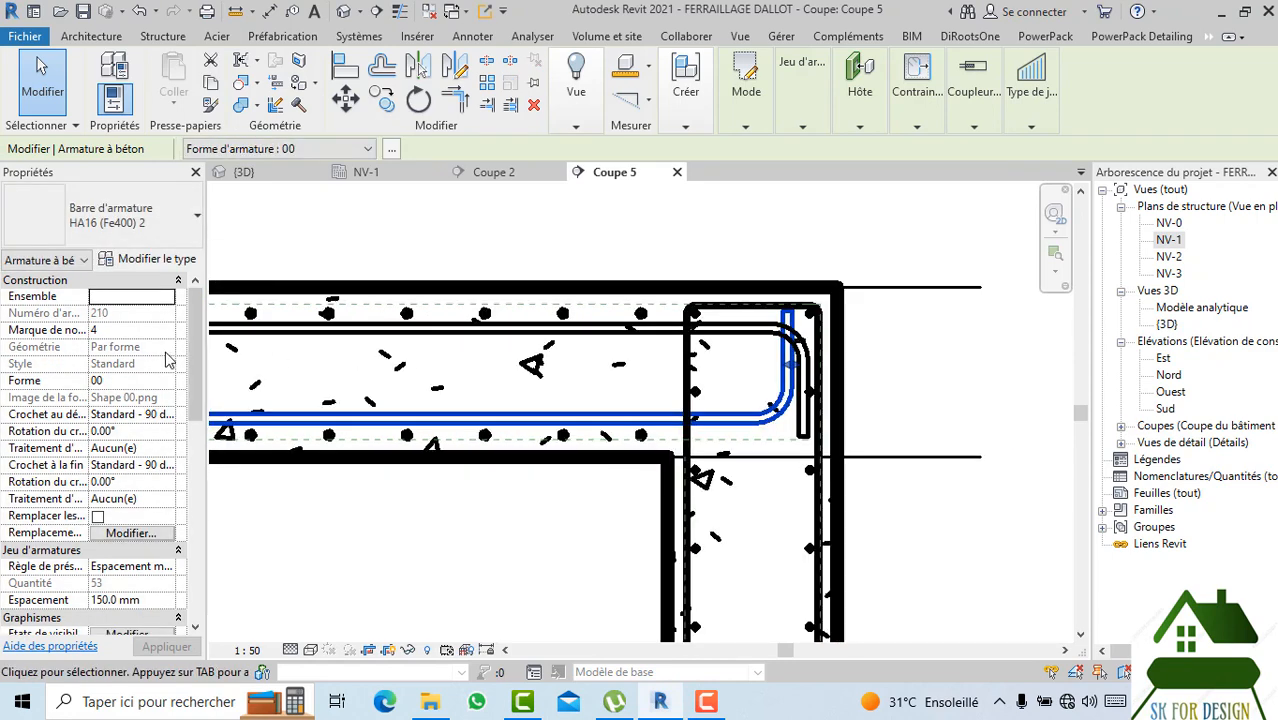
scroll(693, 427, down, 4)
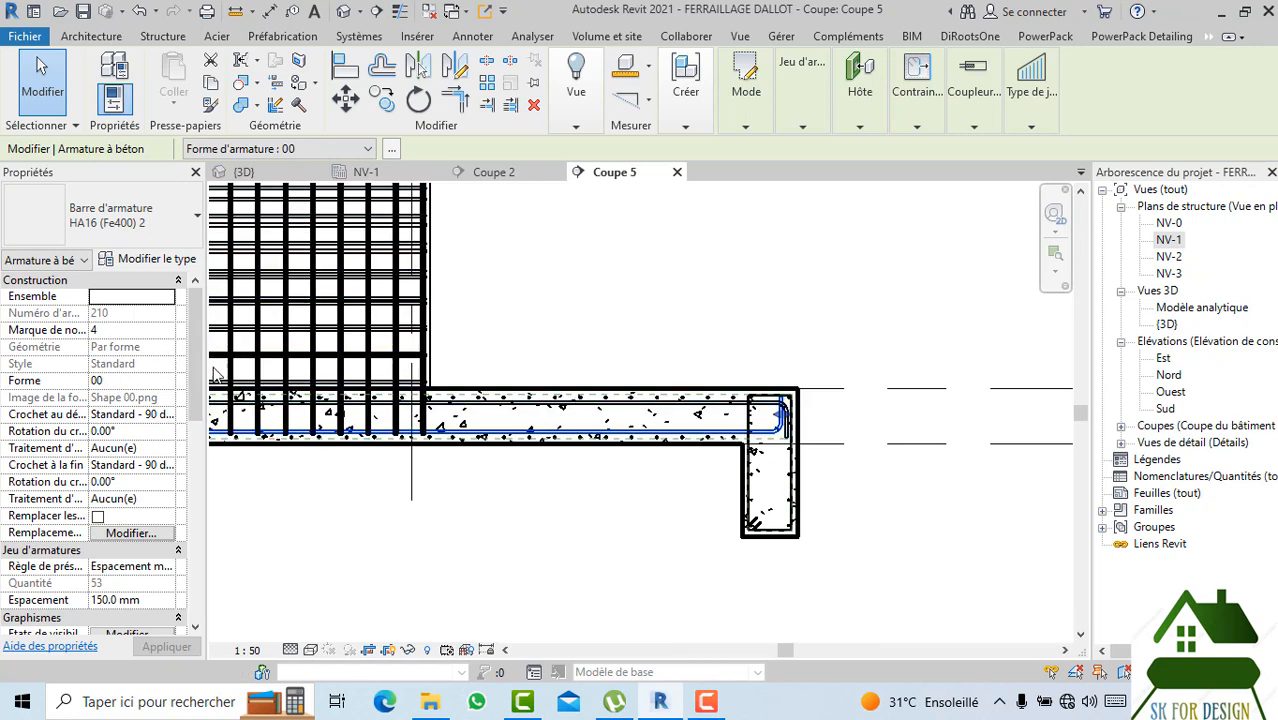
click(168, 465)
click(168, 465)
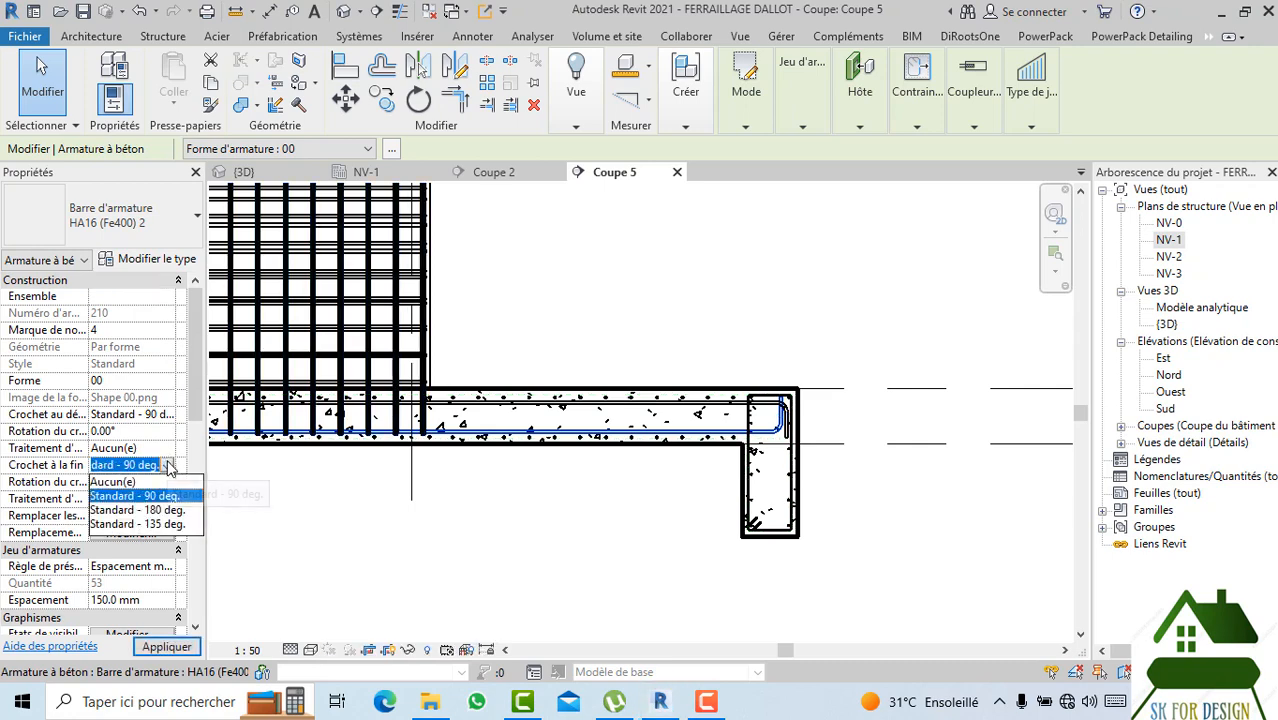
click(145, 513)
click(167, 648)
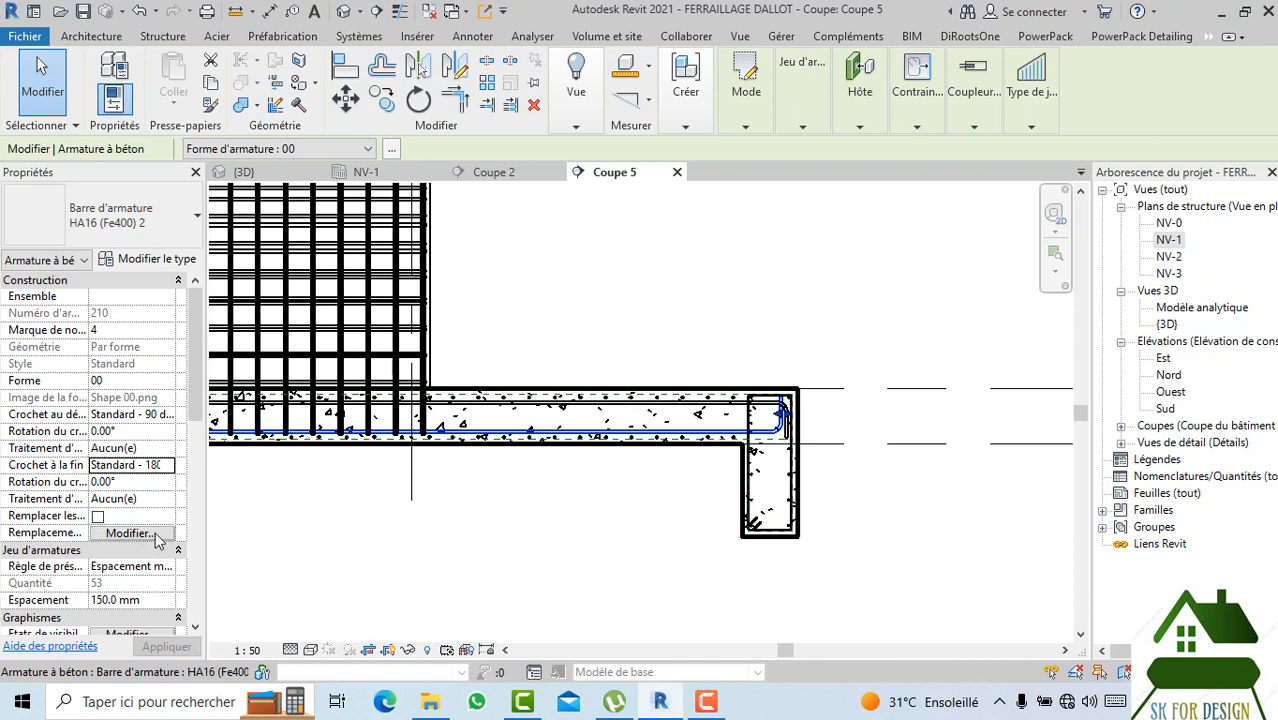
click(168, 414)
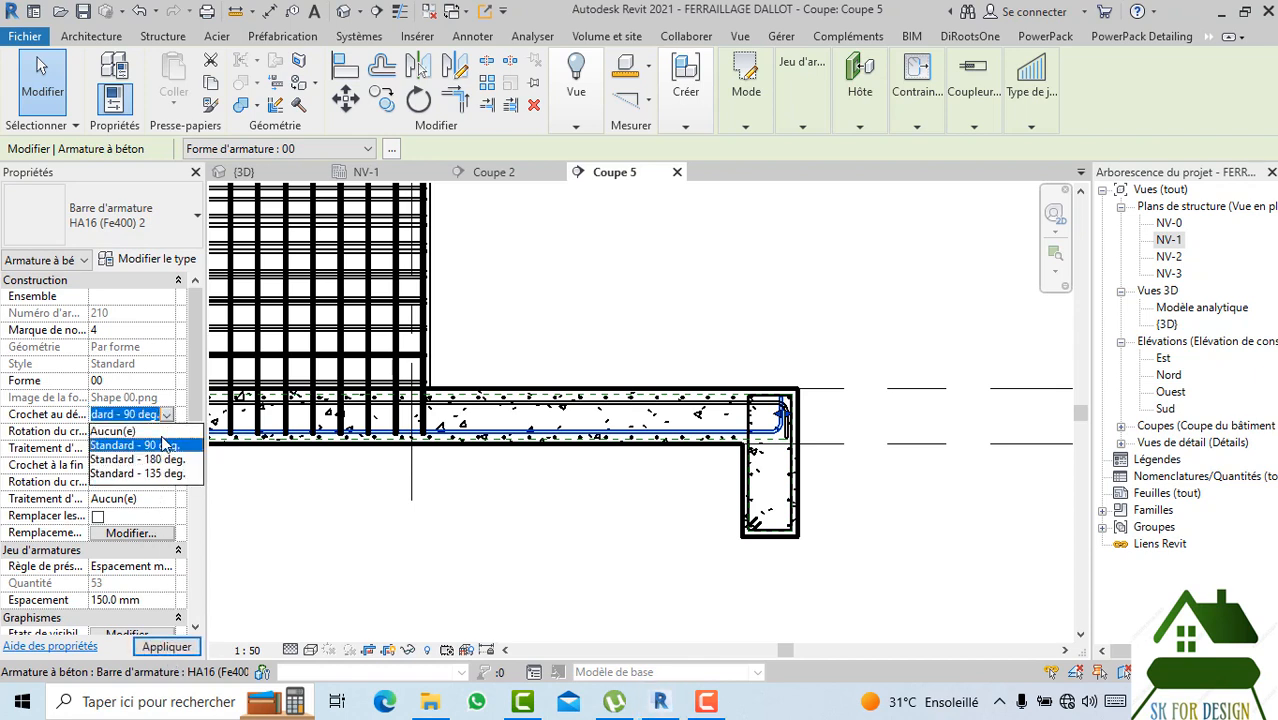
click(150, 462)
click(166, 648)
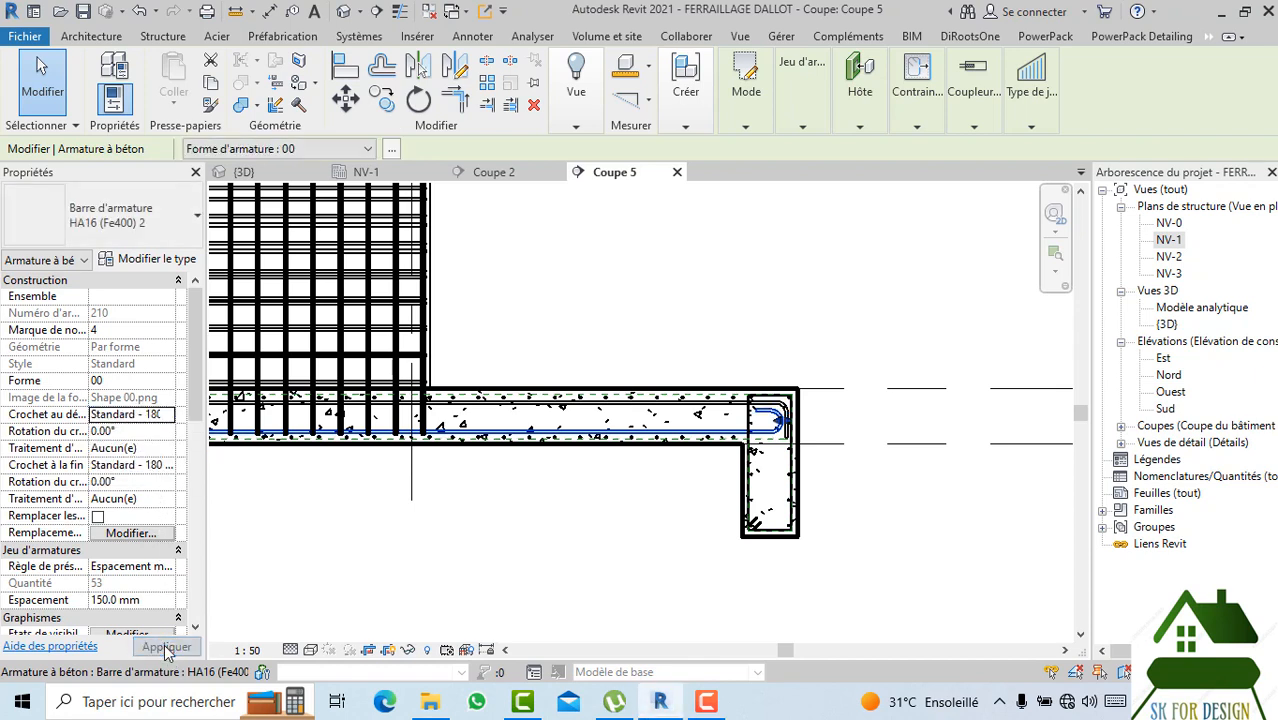
click(621, 533)
Change the start hook of the lower HA16 slab bars to Standard - 135 deg.
scroll(782, 431, up, 2)
scroll(782, 428, up, 1)
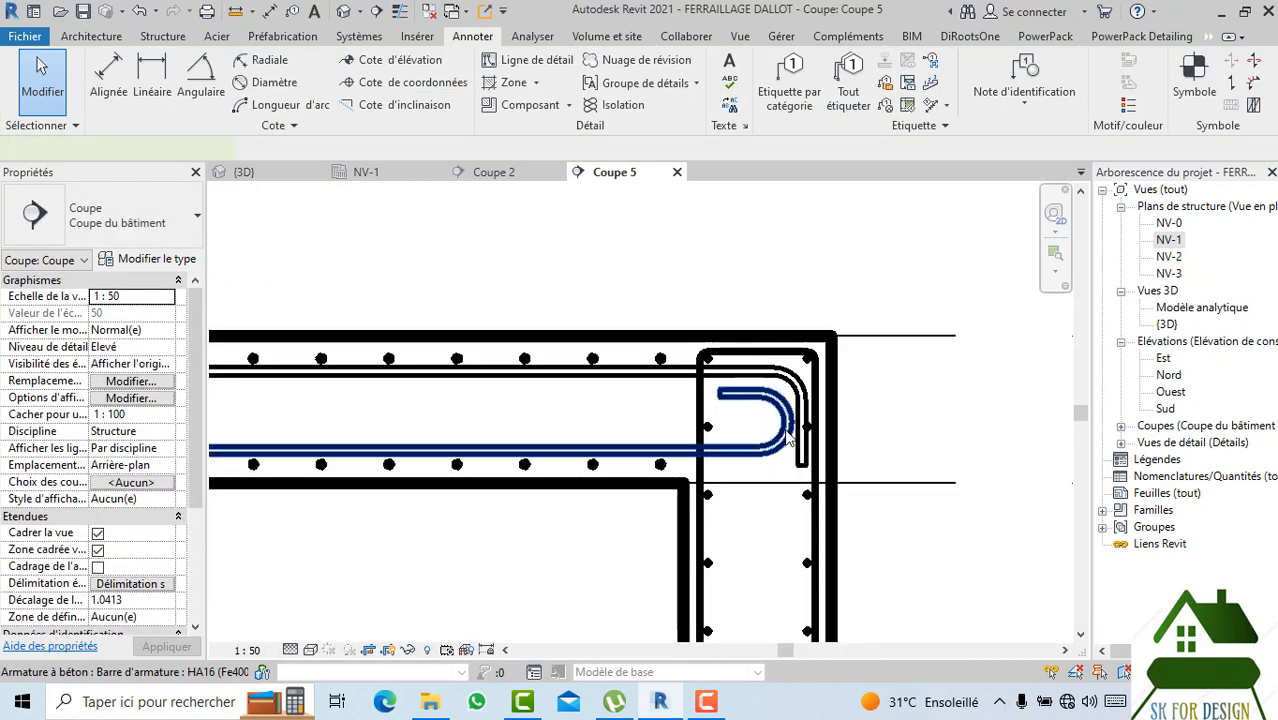
scroll(787, 436, up, 1)
click(787, 436)
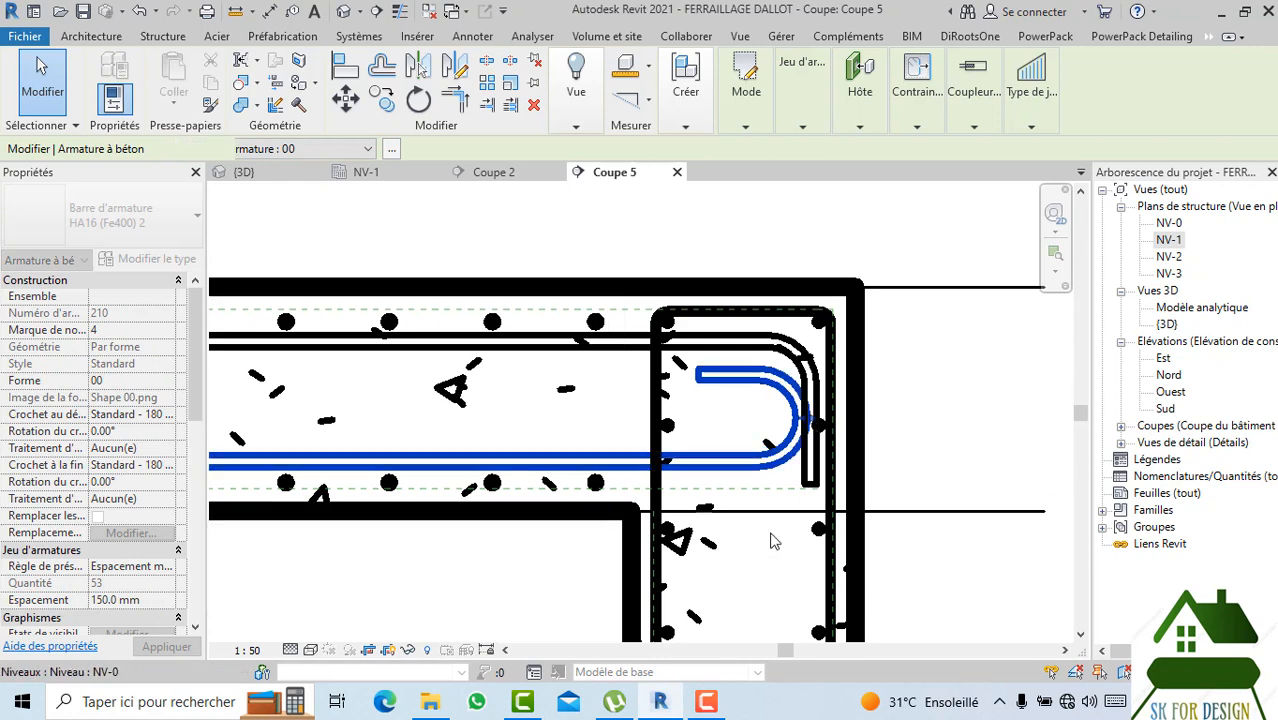
click(768, 542)
scroll(760, 544, down, 2)
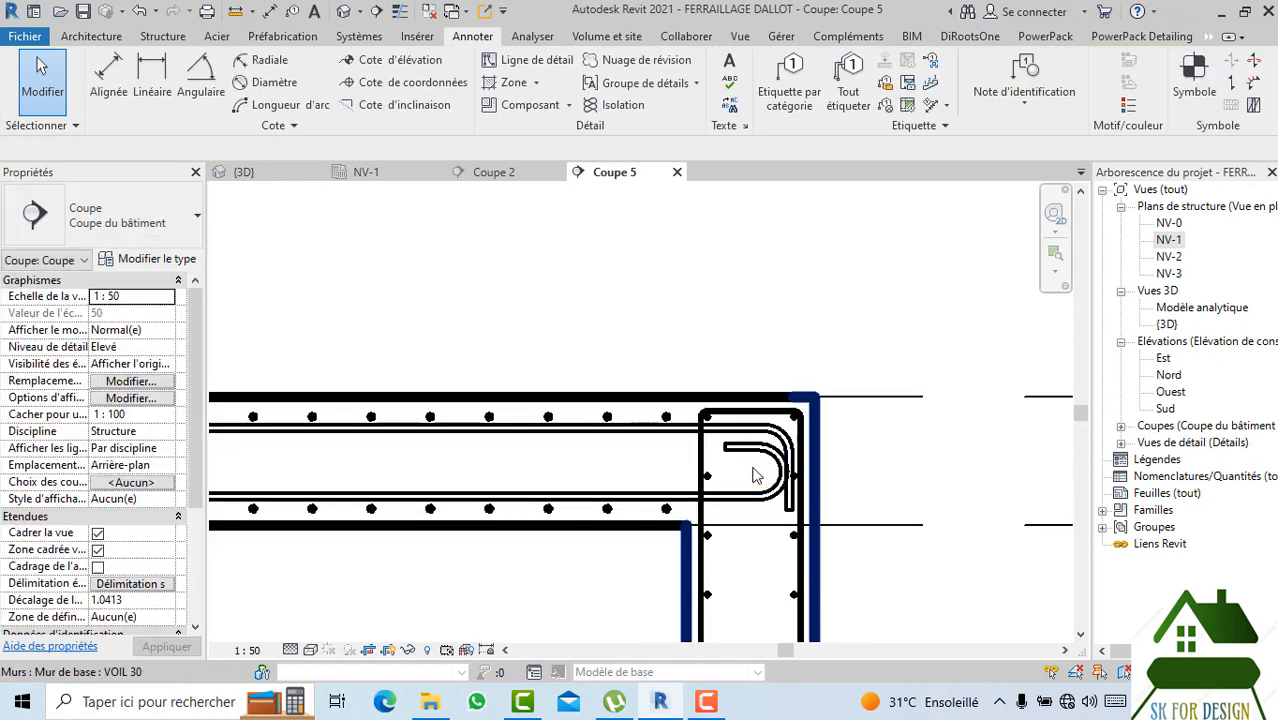
click(318, 406)
click(168, 416)
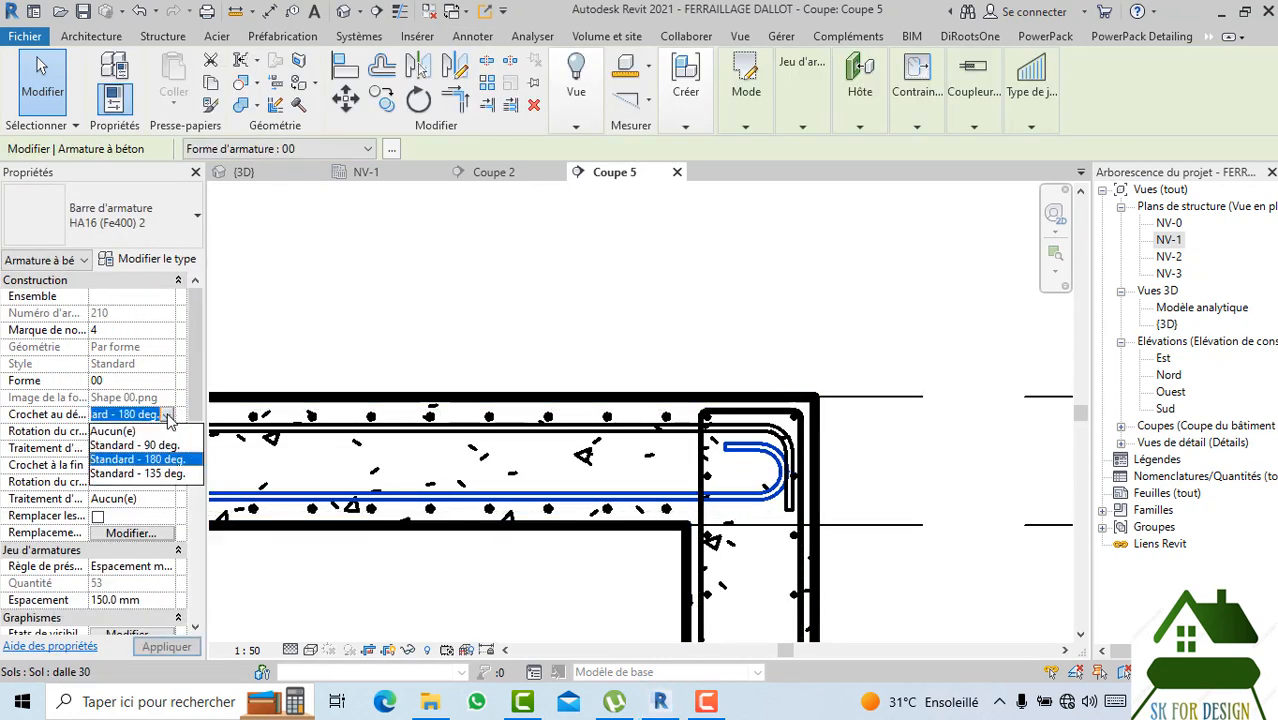
click(140, 473)
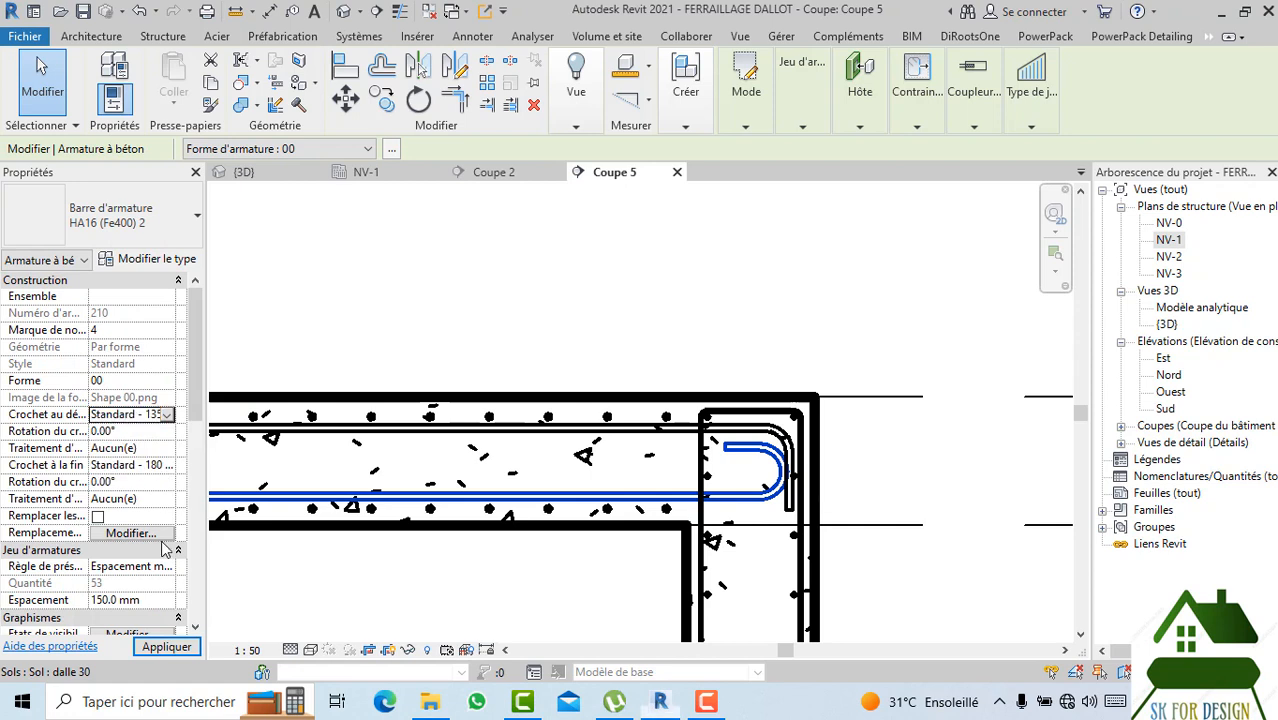
click(168, 647)
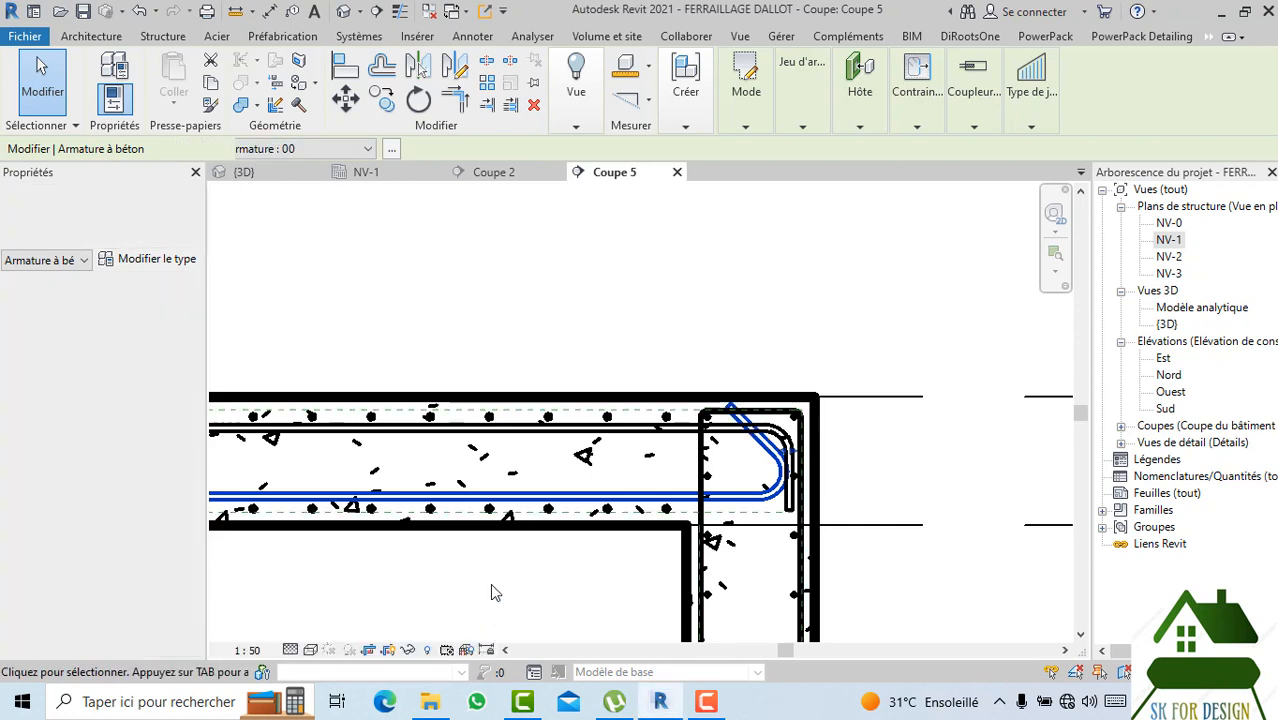
Set the start and end hooks of the lower HA16 slab bars back to Standard - 90 deg.
scroll(590, 458, down, 3)
scroll(650, 471, up, 3)
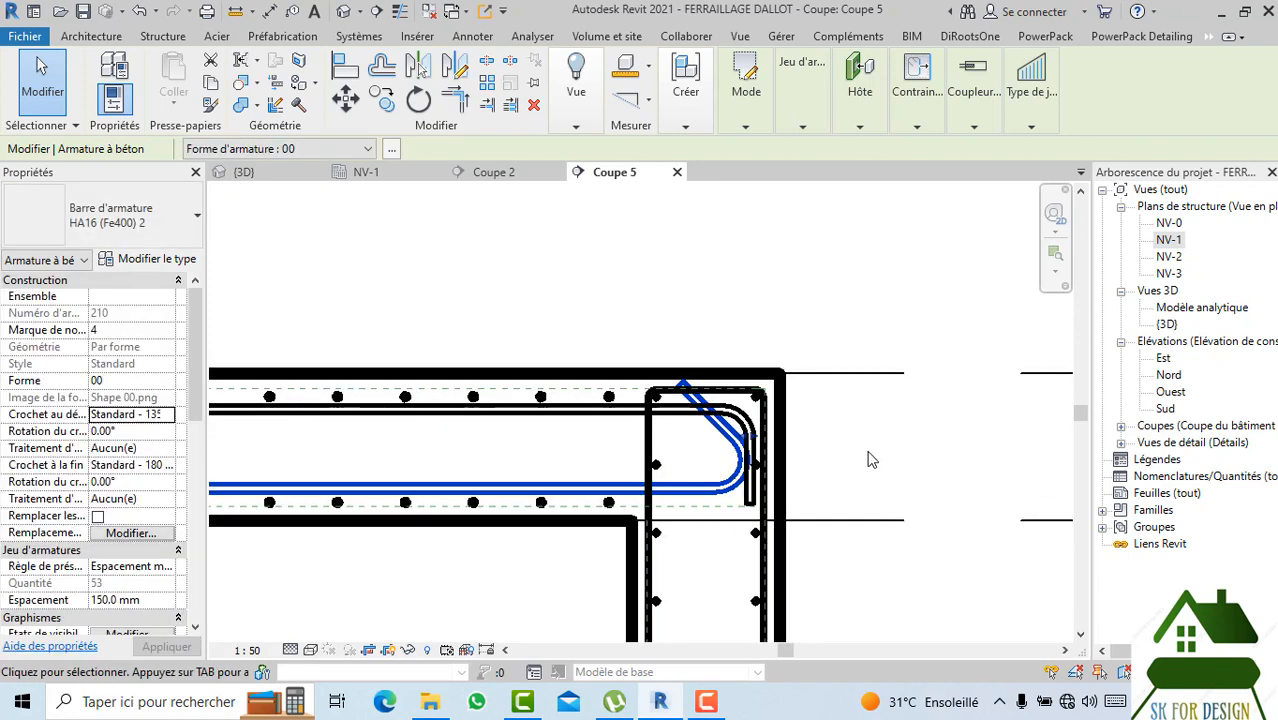
scroll(868, 453, down, 3)
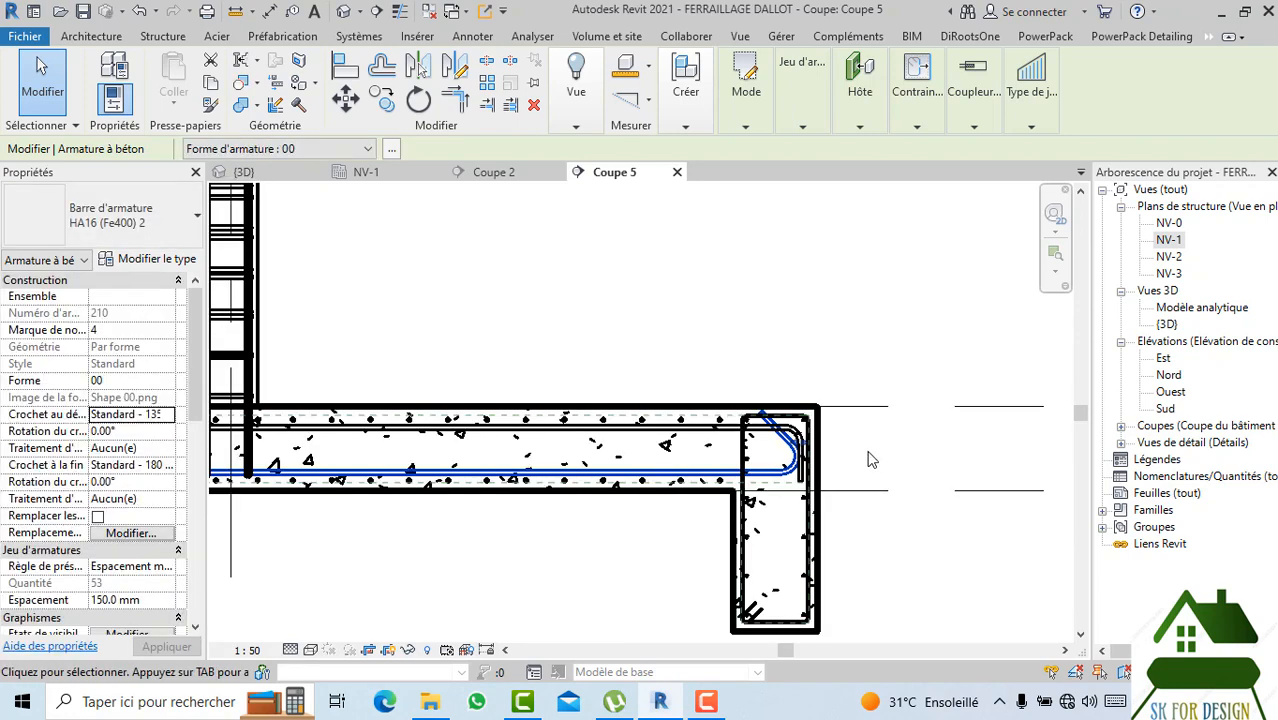
click(170, 418)
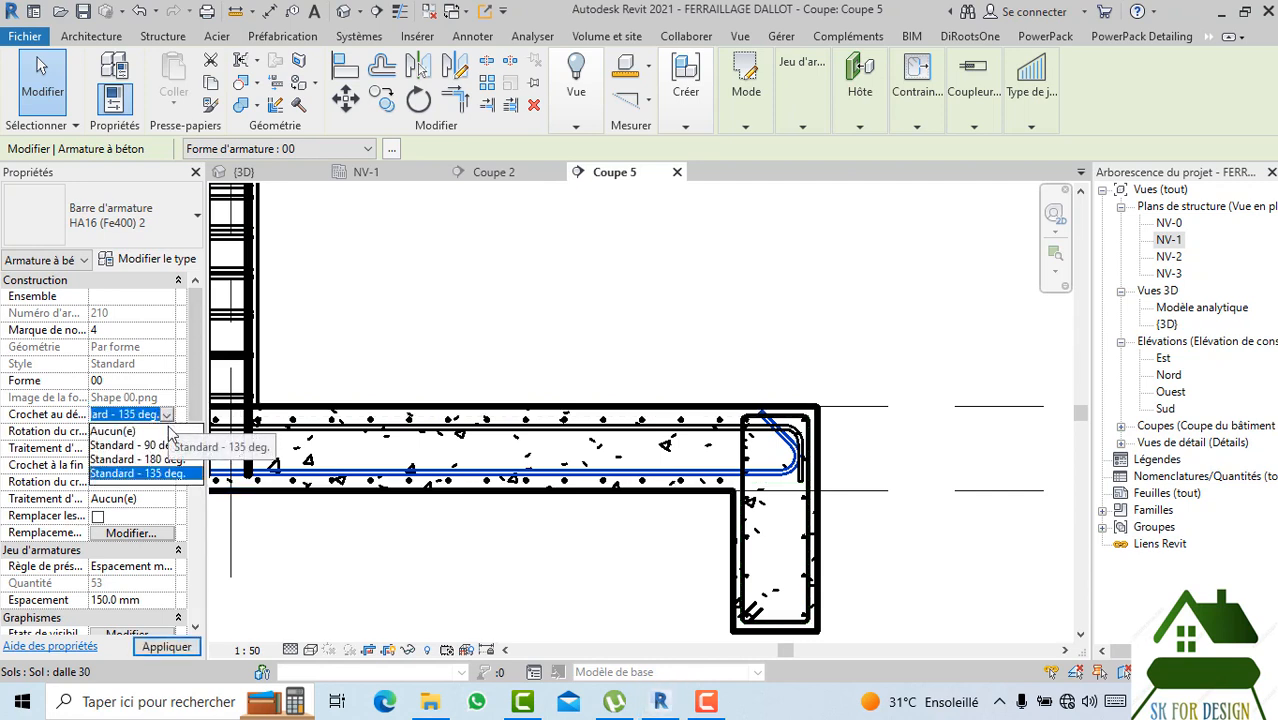
click(168, 445)
click(165, 648)
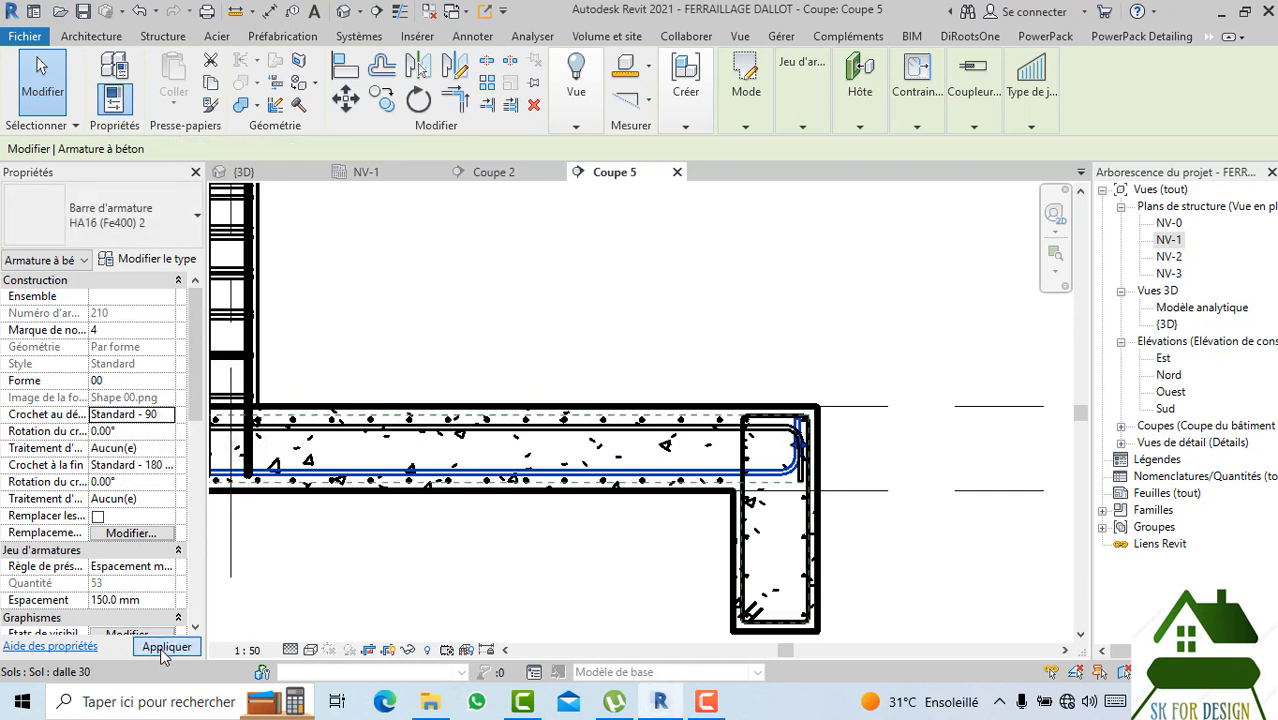
middle_drag(345, 480, 464, 488)
click(167, 466)
click(167, 466)
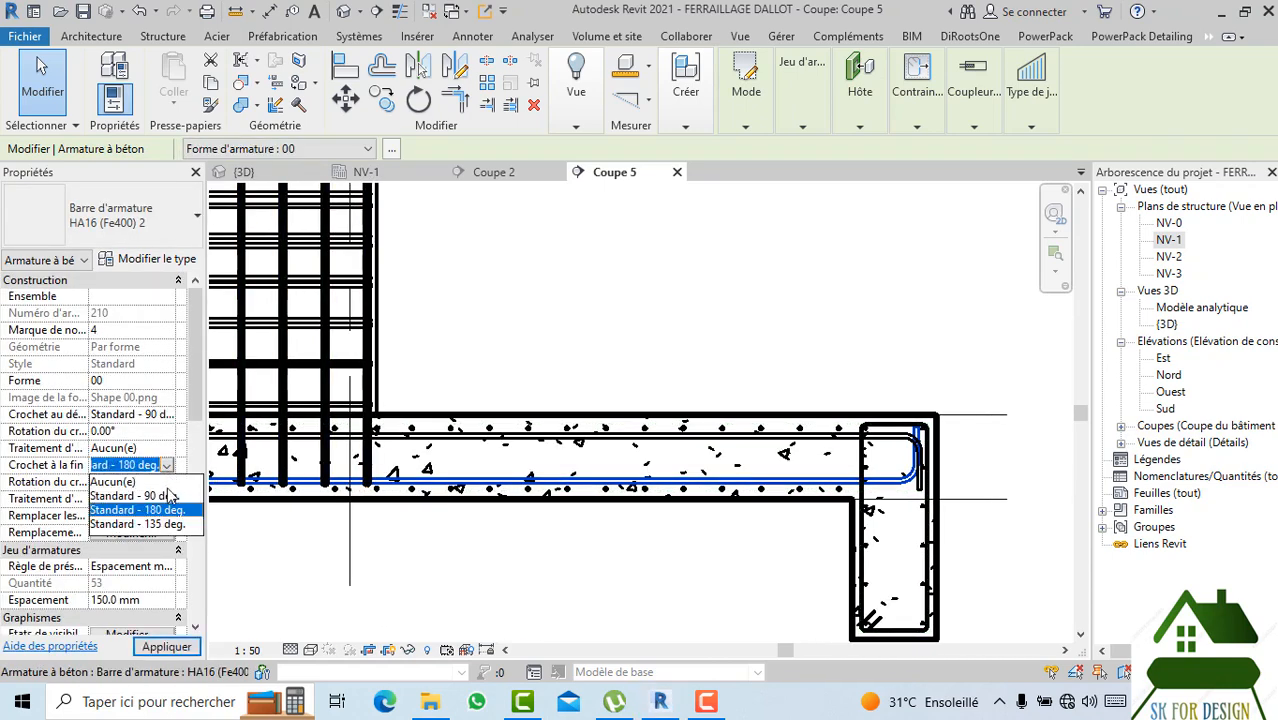
click(160, 497)
click(445, 587)
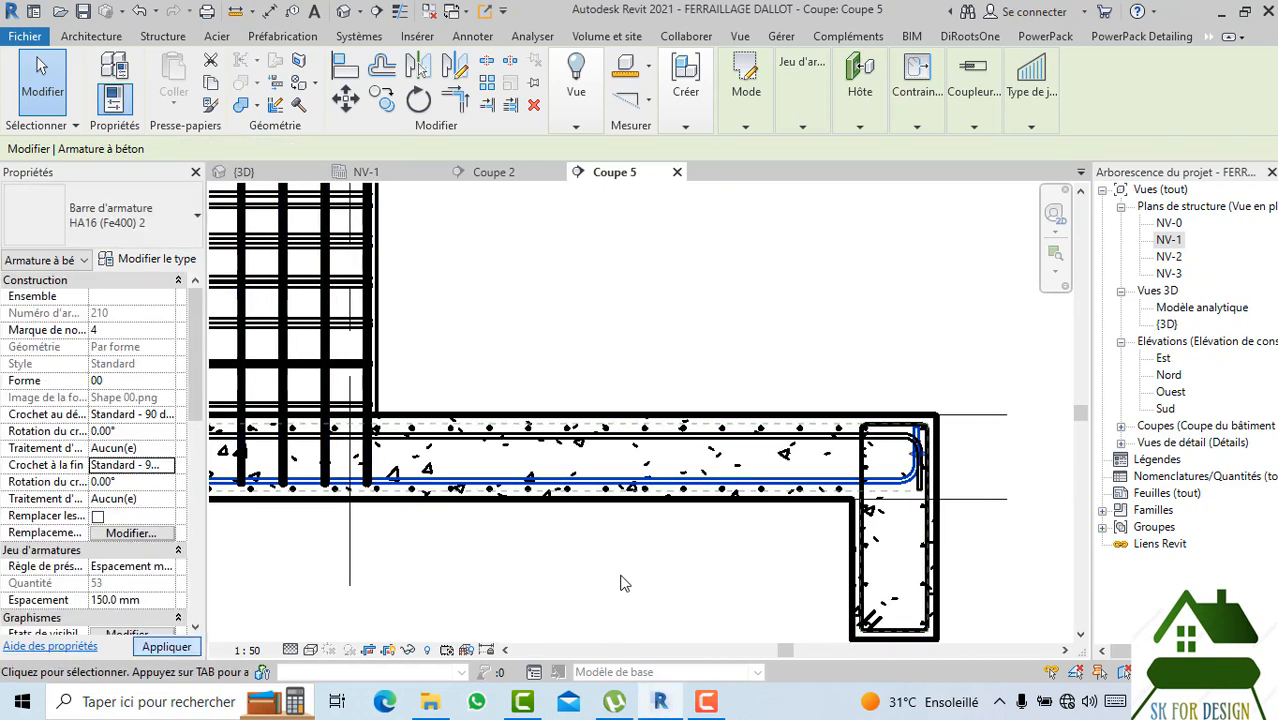
scroll(760, 480, down, 5)
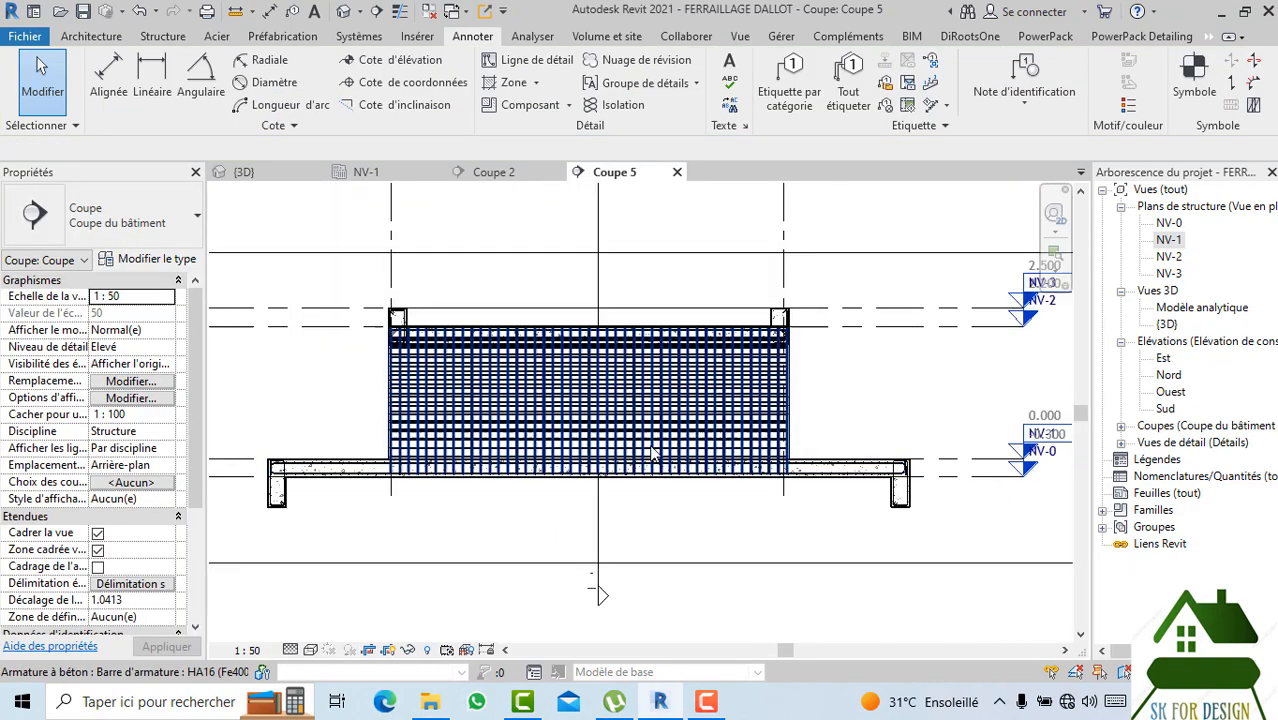
Switch the single HA6 stirrup in the right-hand upper edge beam of Coupe 5 to a maximum-spacing layout.
scroll(783, 340, up, 6)
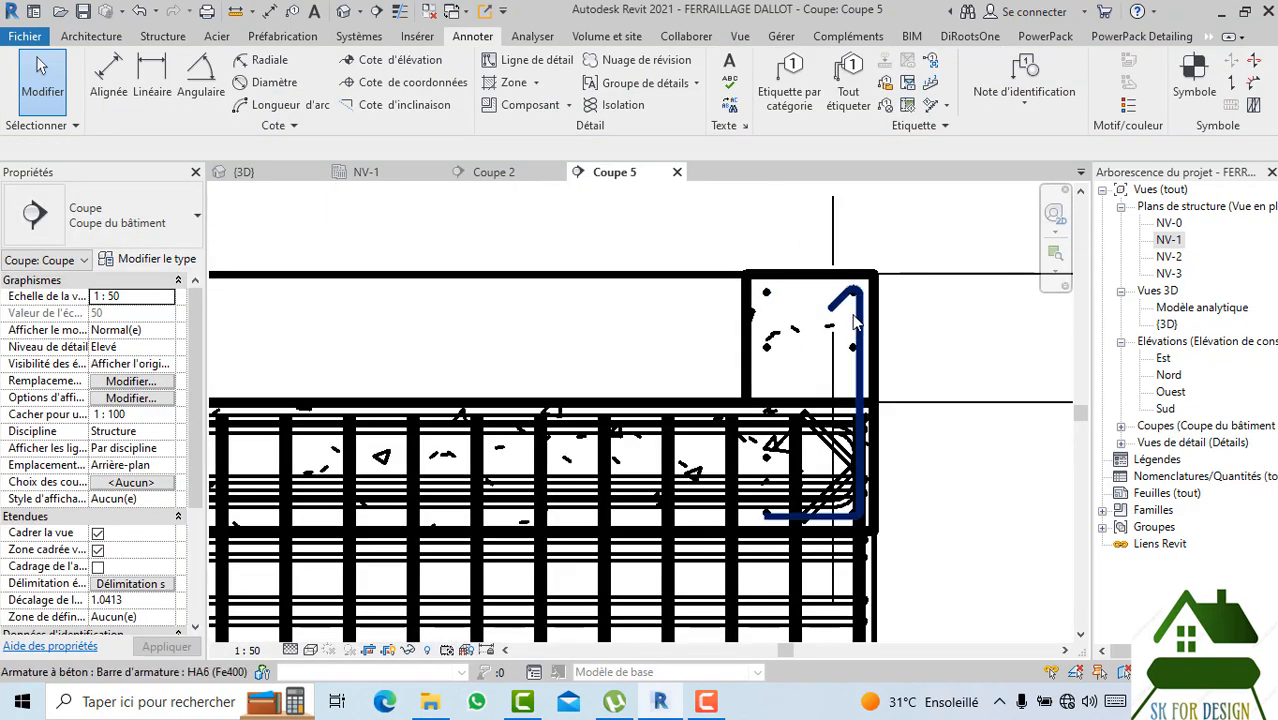
click(836, 313)
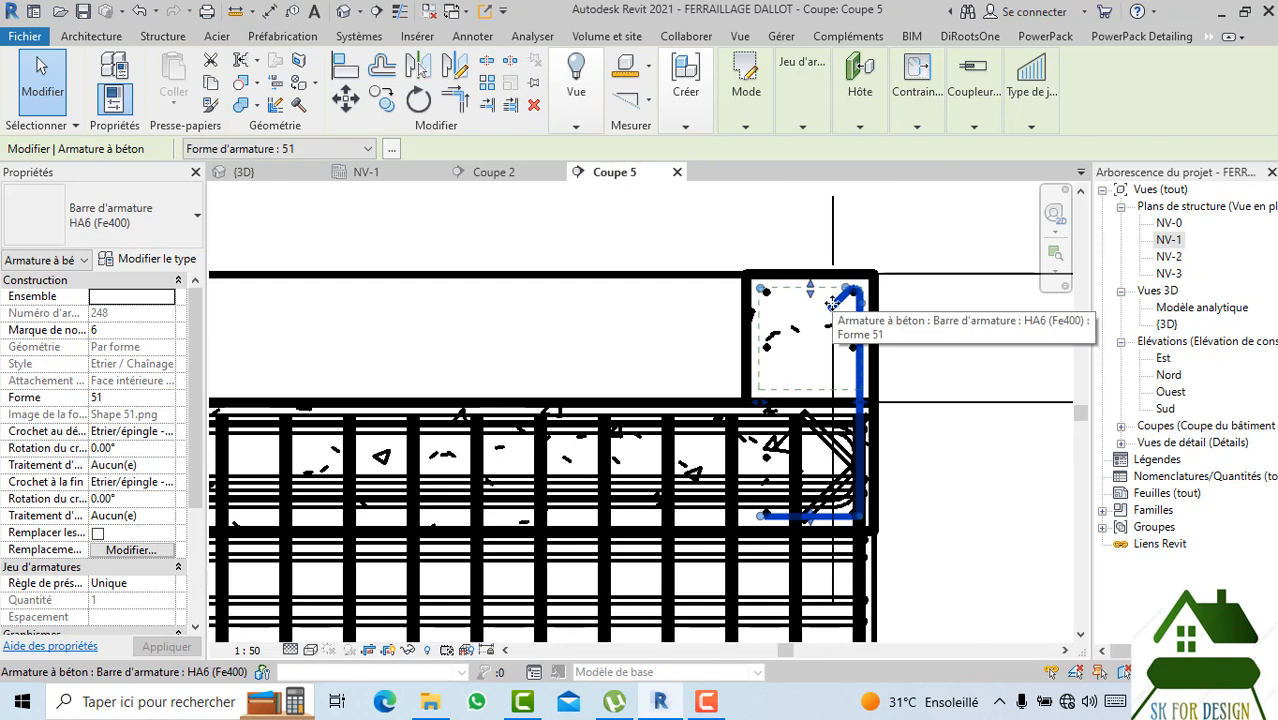
scroll(832, 309, up, 3)
scroll(790, 305, down, 3)
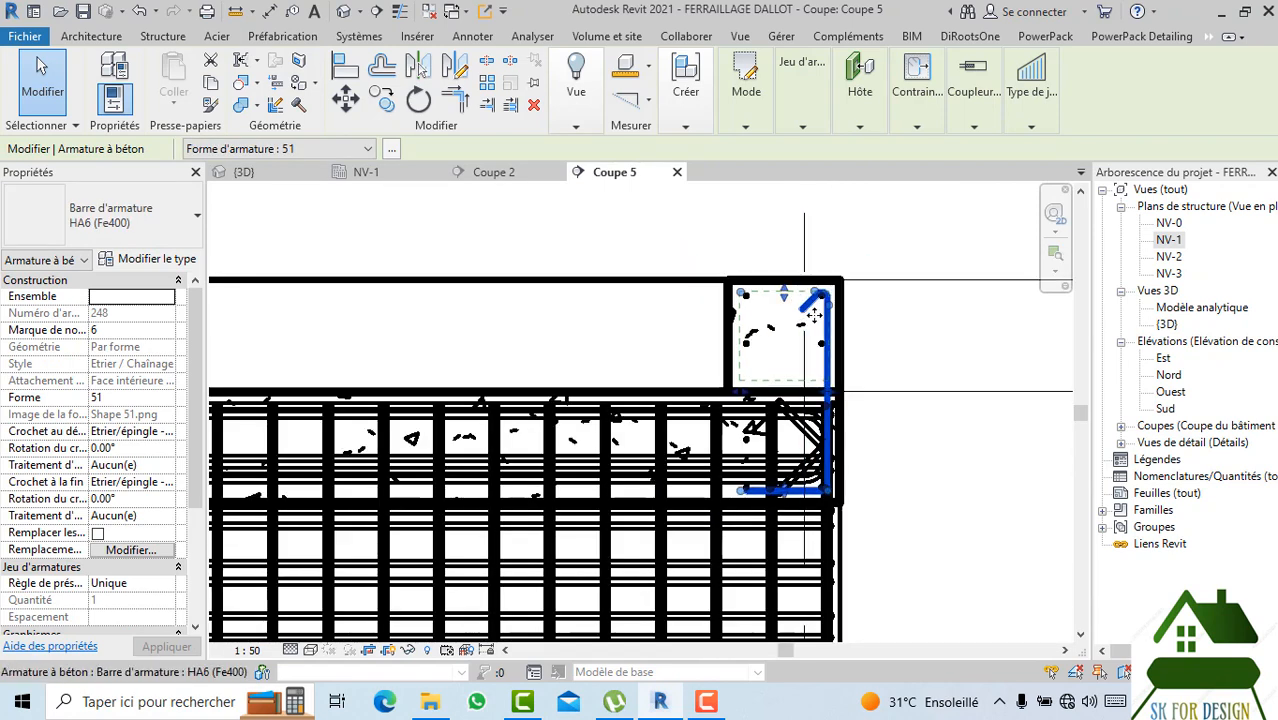
mouse_move(808, 124)
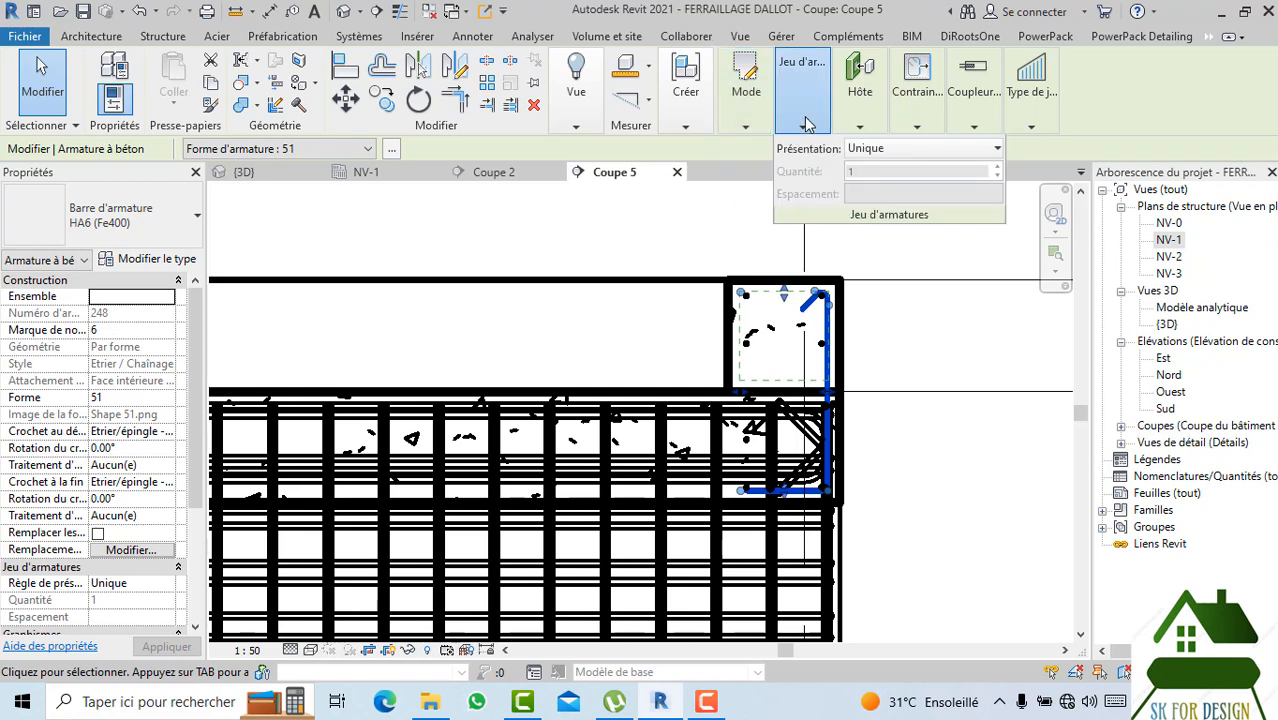
click(852, 150)
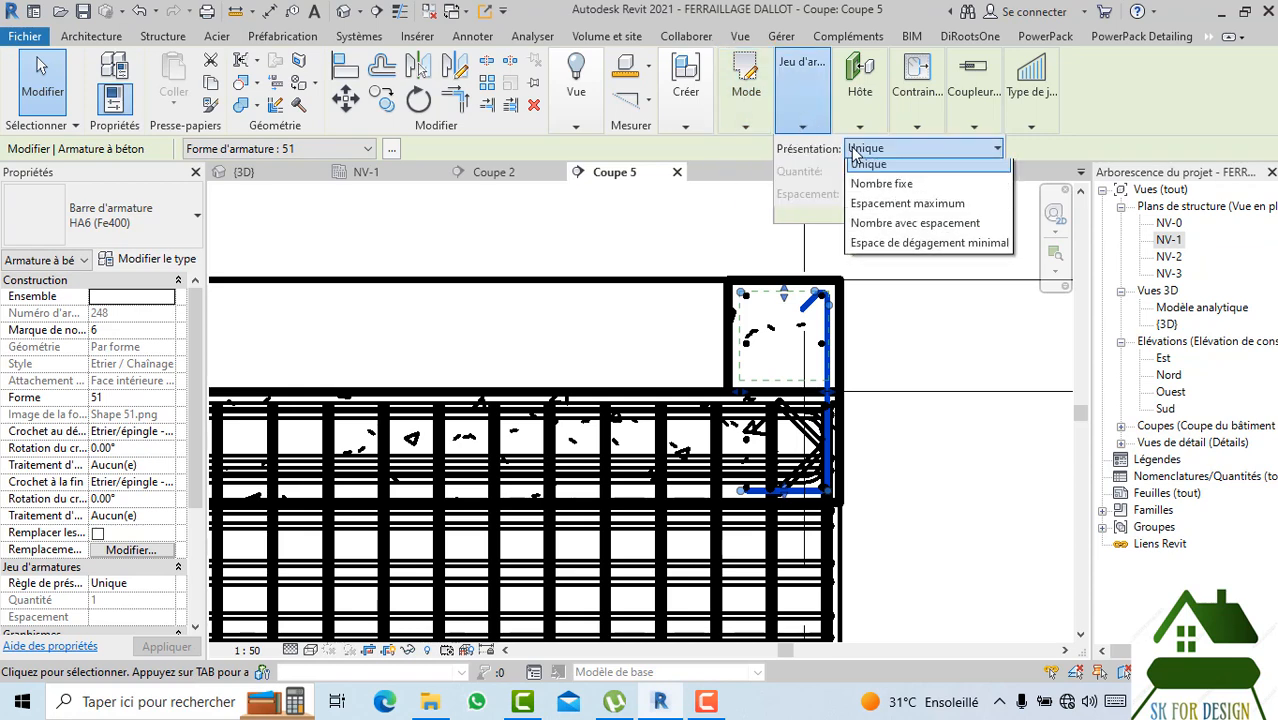
click(880, 209)
drag(896, 194, 796, 218)
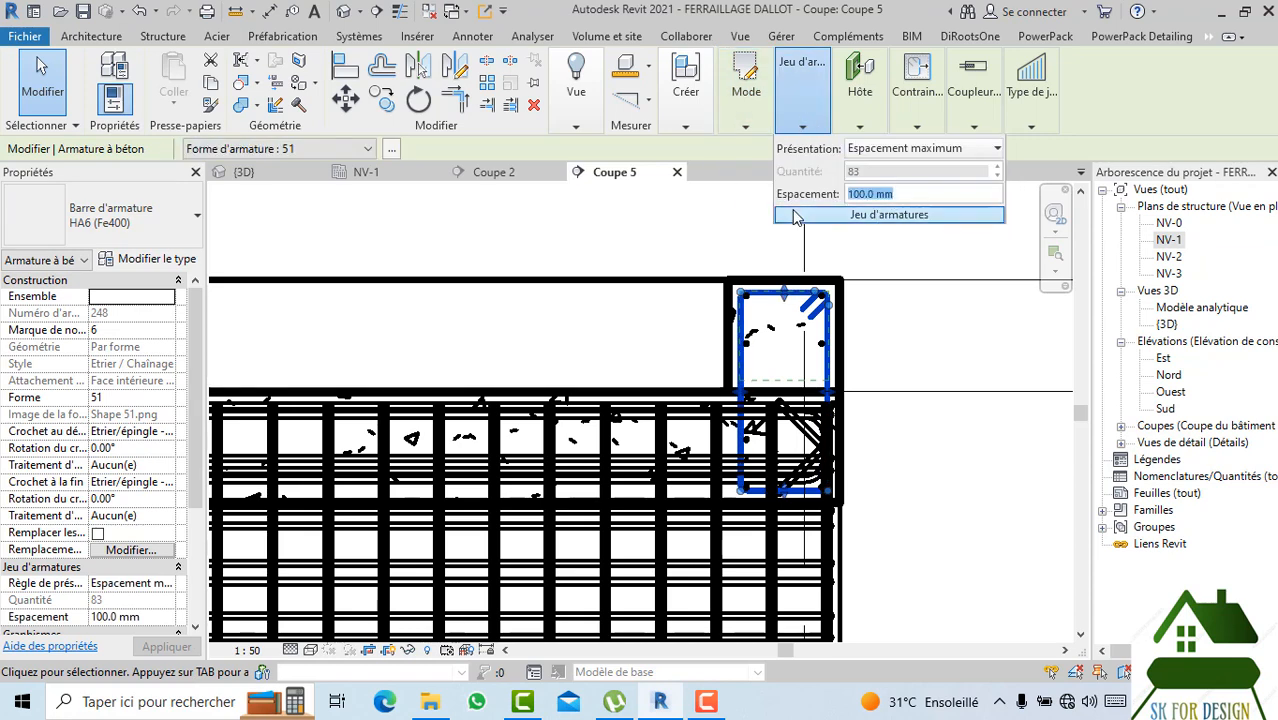
click(665, 232)
scroll(678, 243, down, 4)
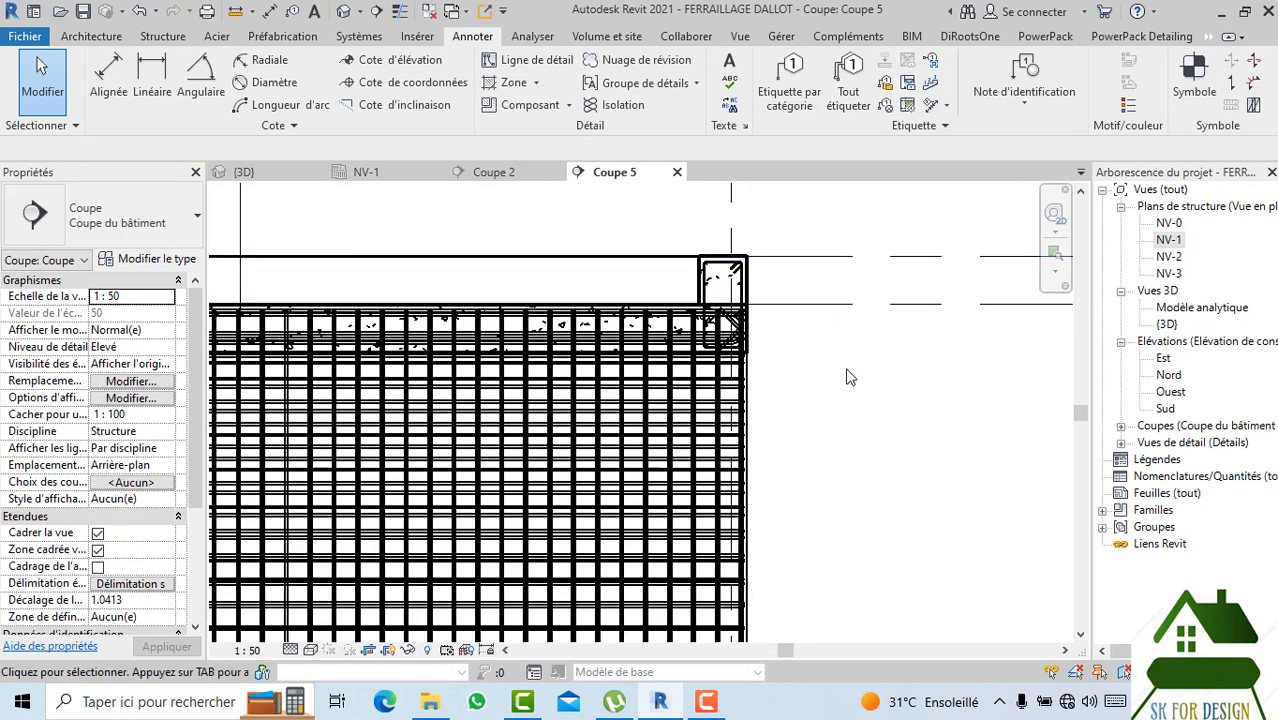
Distribute the HA6 stirrup of the left-hand upper edge beam as a set with a maximum spacing of 150 mm.
scroll(850, 377, down, 2)
scroll(260, 328, up, 3)
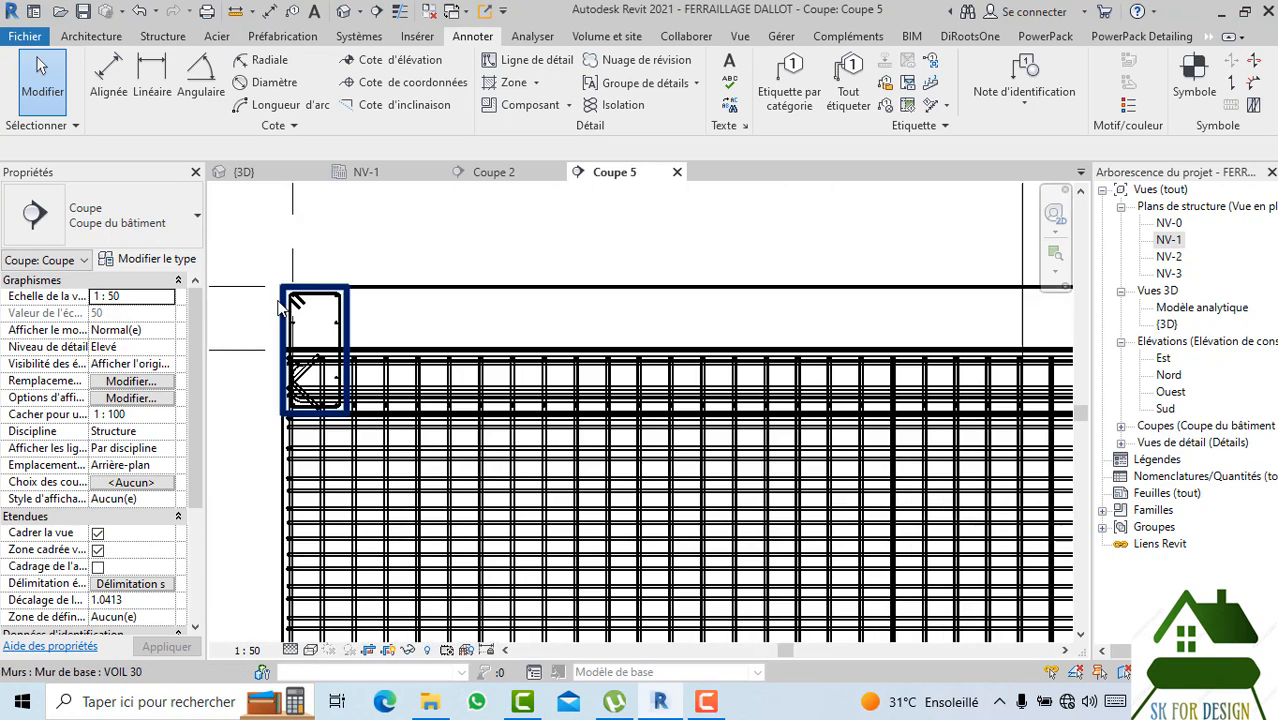
scroll(281, 310, up, 2)
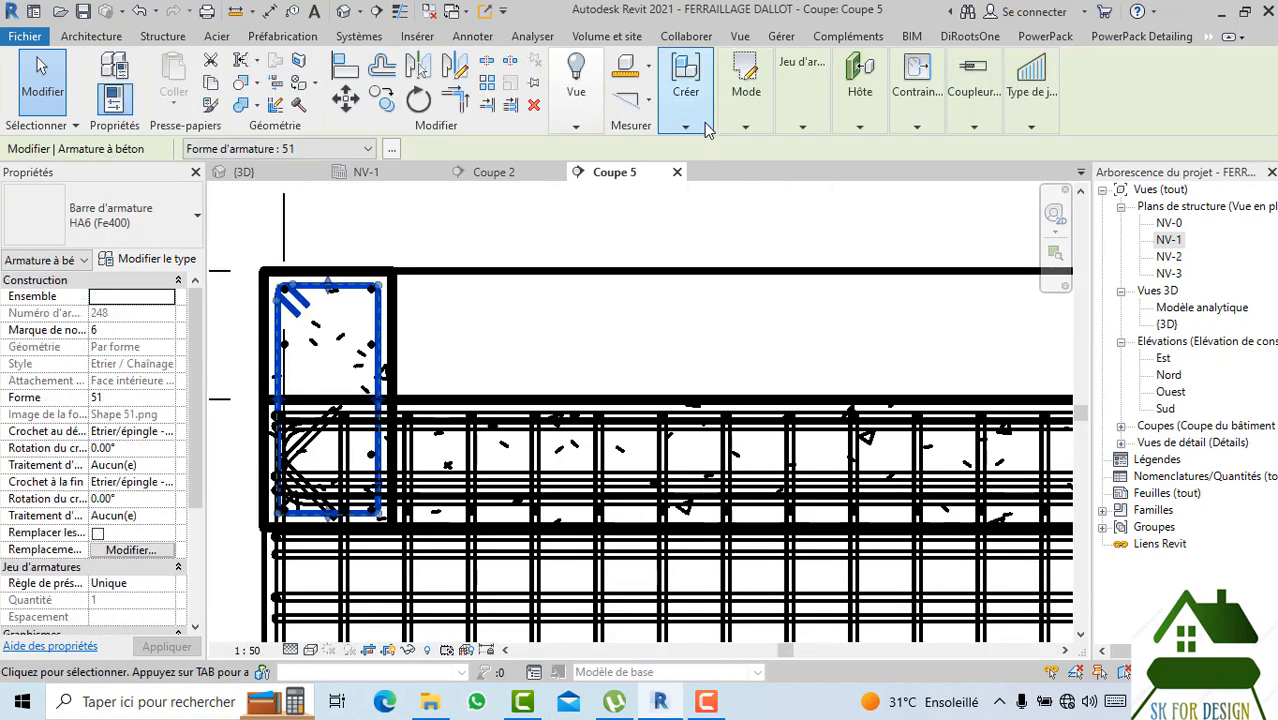
mouse_move(795, 127)
click(862, 153)
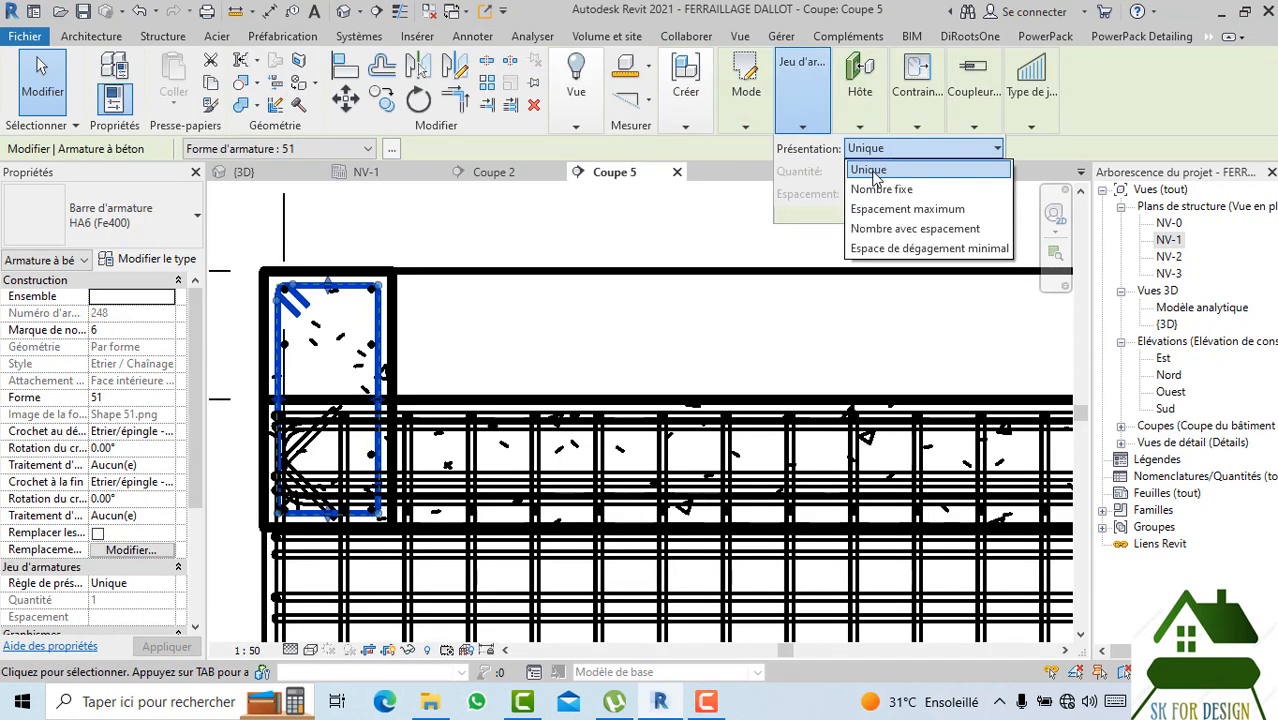
click(888, 205)
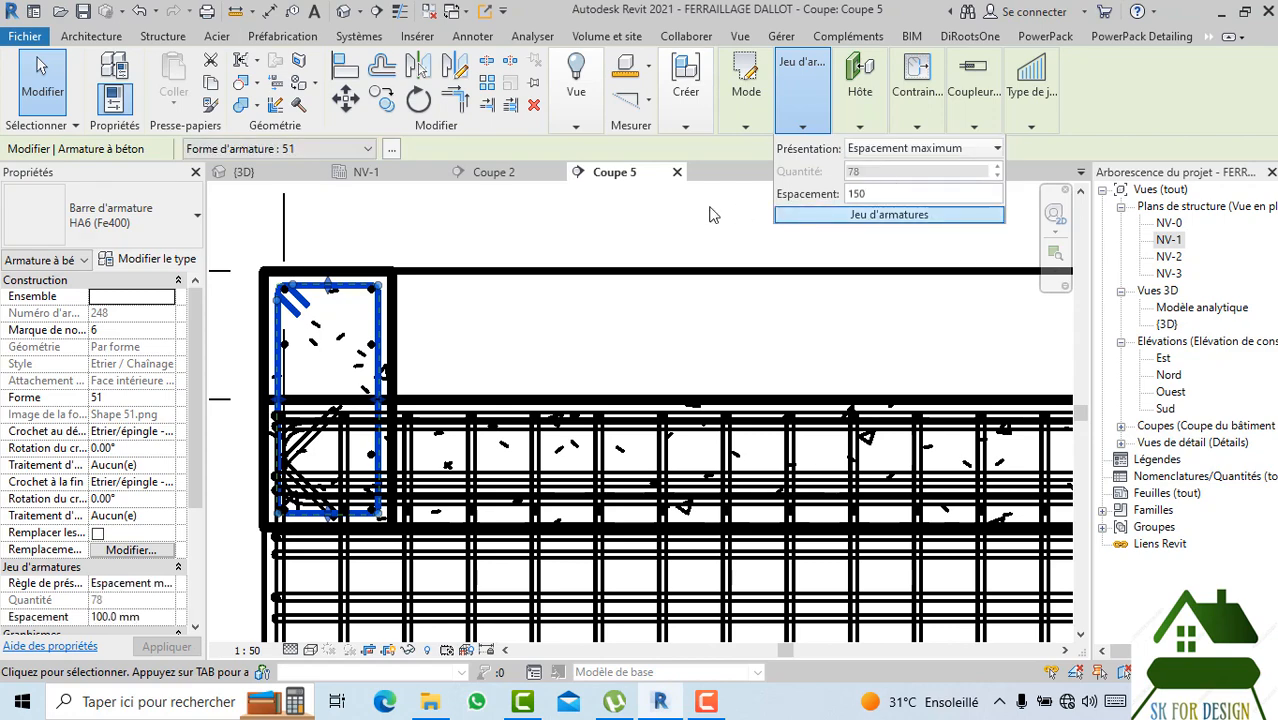
click(708, 207)
Examine the top slab bars, edge beams and wing wall reinforcement of the culvert in the 3D view.
scroll(588, 264, down, 5)
scroll(600, 250, down, 3)
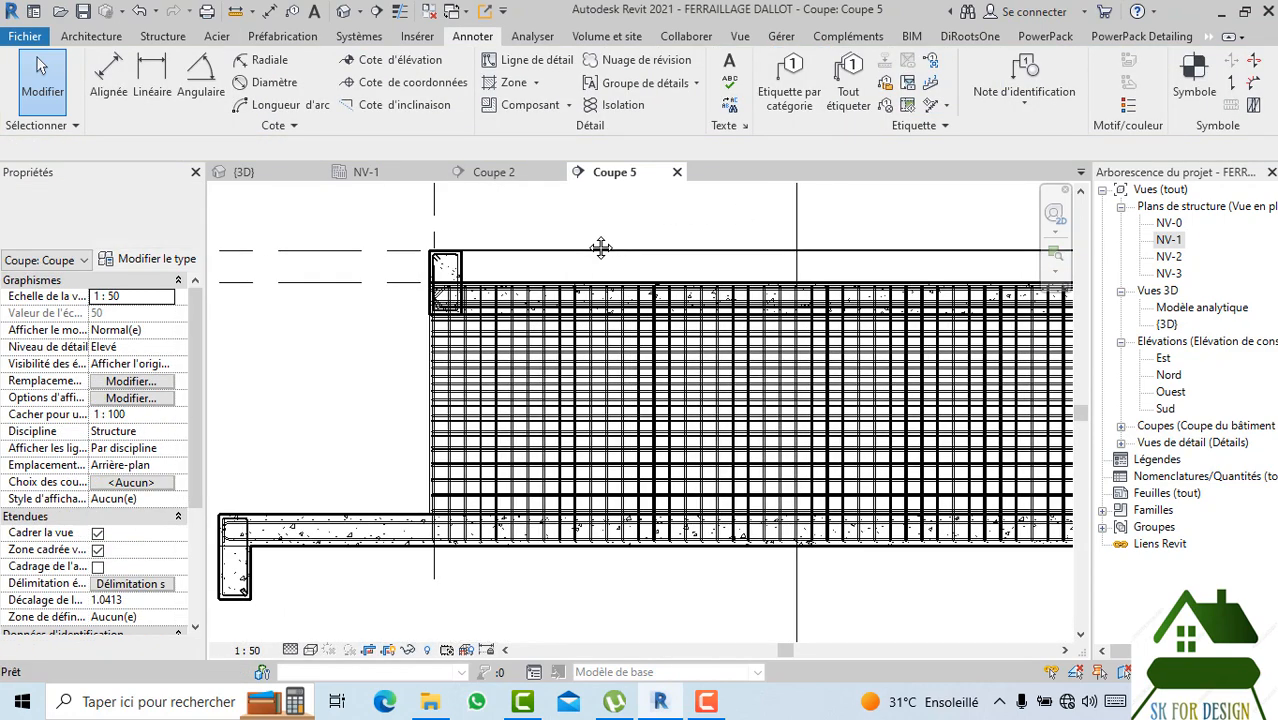
click(285, 175)
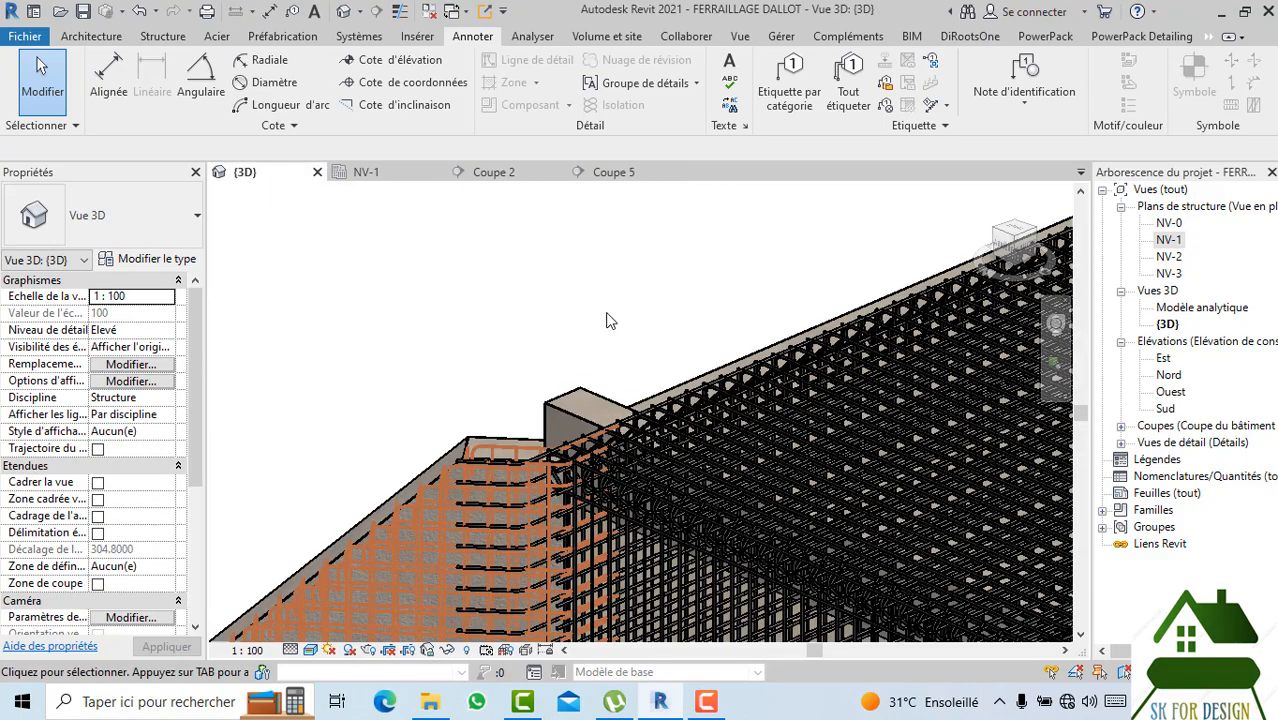
scroll(608, 324, down, 3)
middle_drag(640, 340, 485, 342)
scroll(535, 352, up, 1)
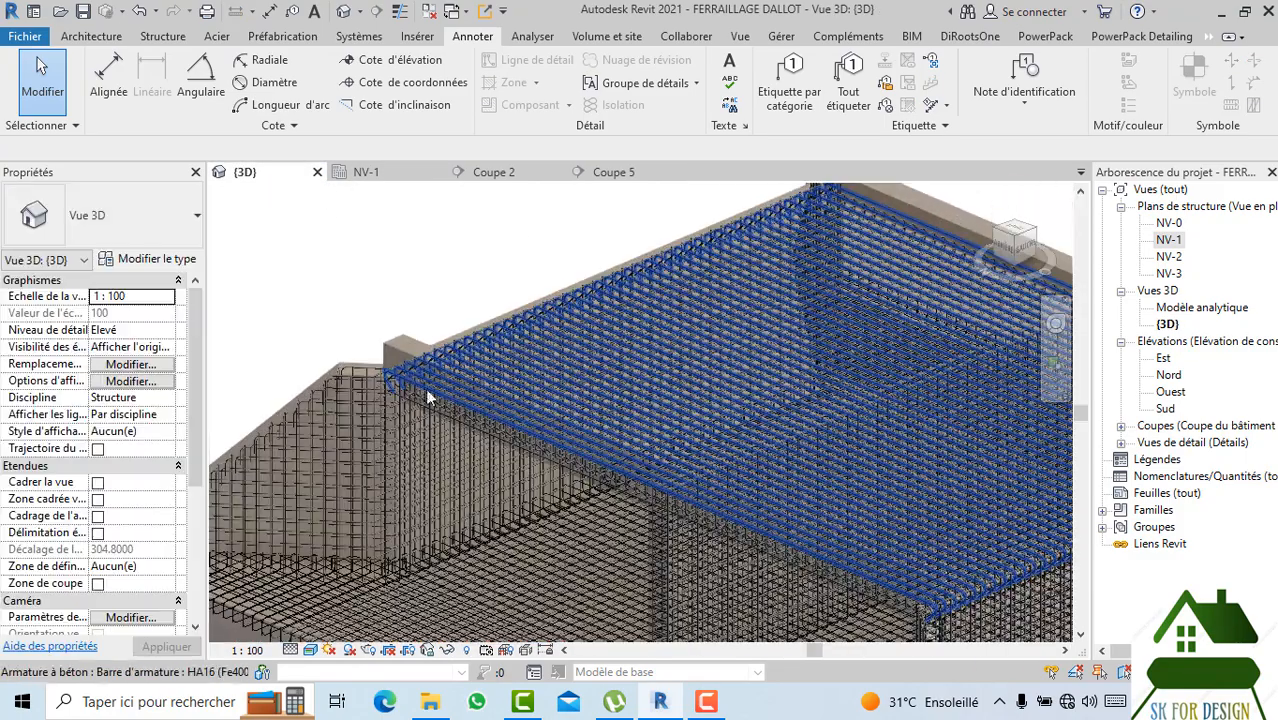
scroll(428, 397, down, 3)
middle_drag(661, 332, 546, 375)
drag(1014, 246, 1045, 235)
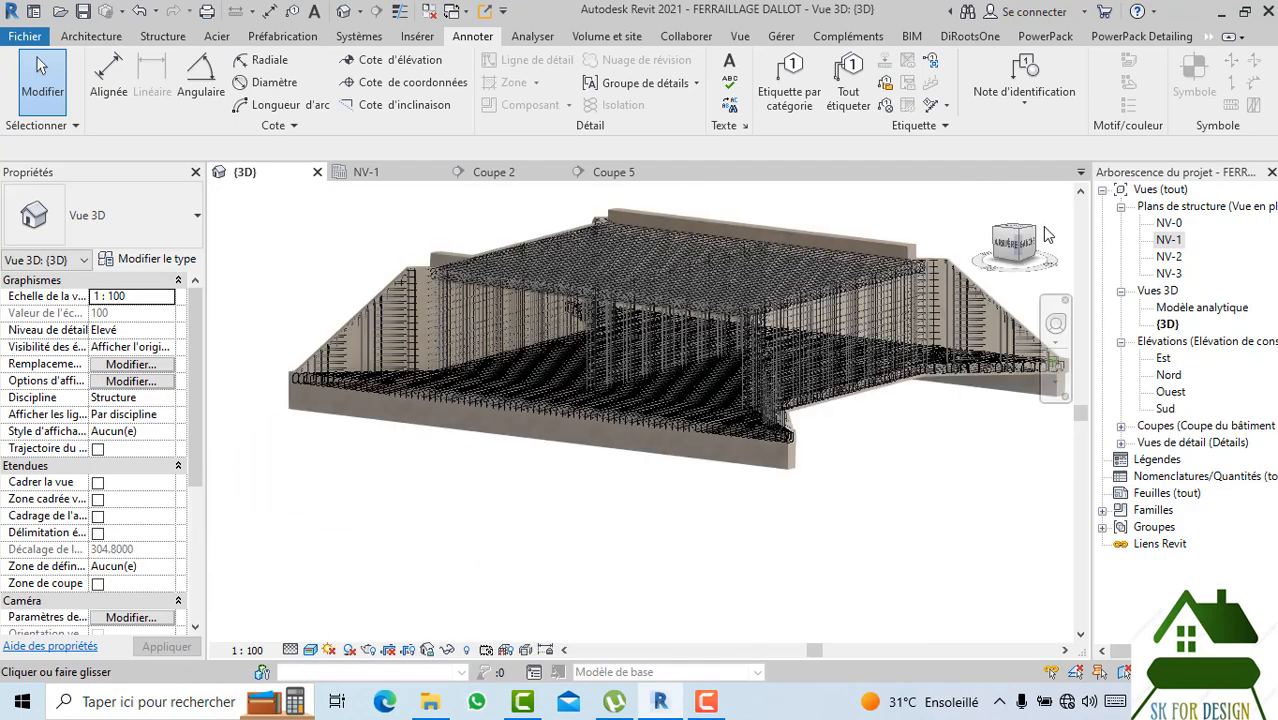
scroll(713, 313, up, 8)
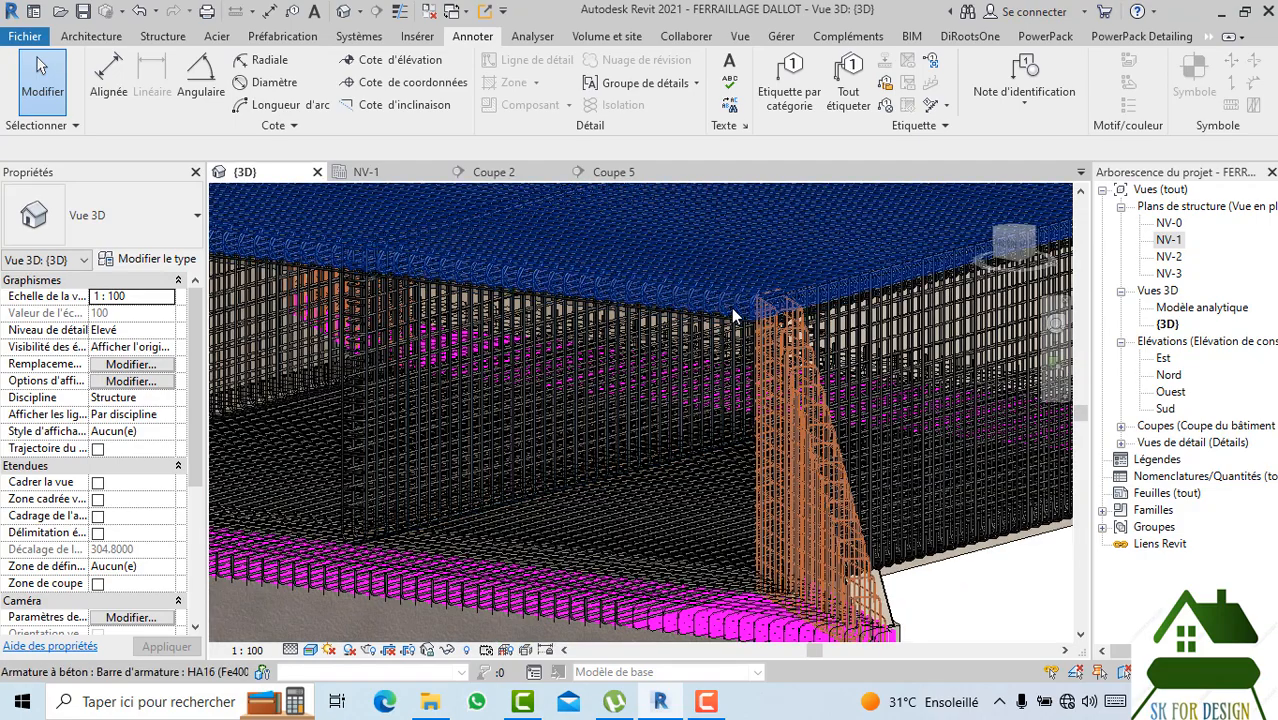
scroll(589, 311, down, 4)
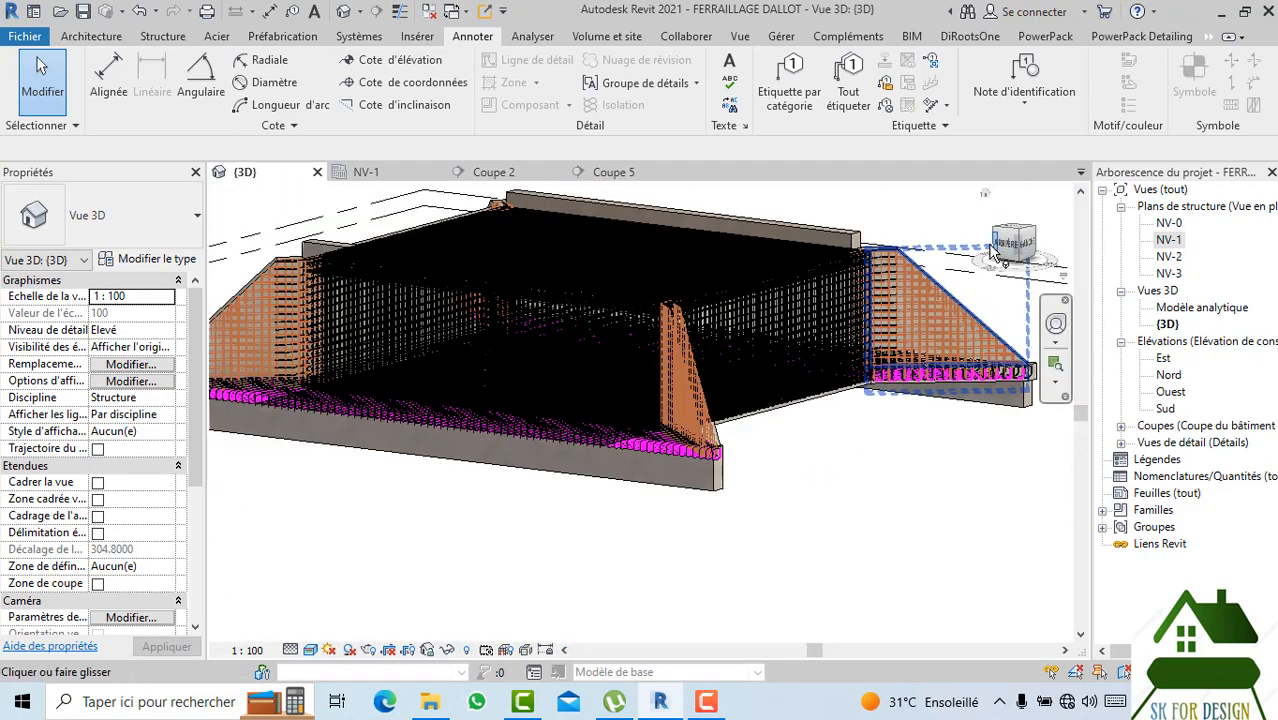
click(1016, 246)
scroll(910, 251, up, 5)
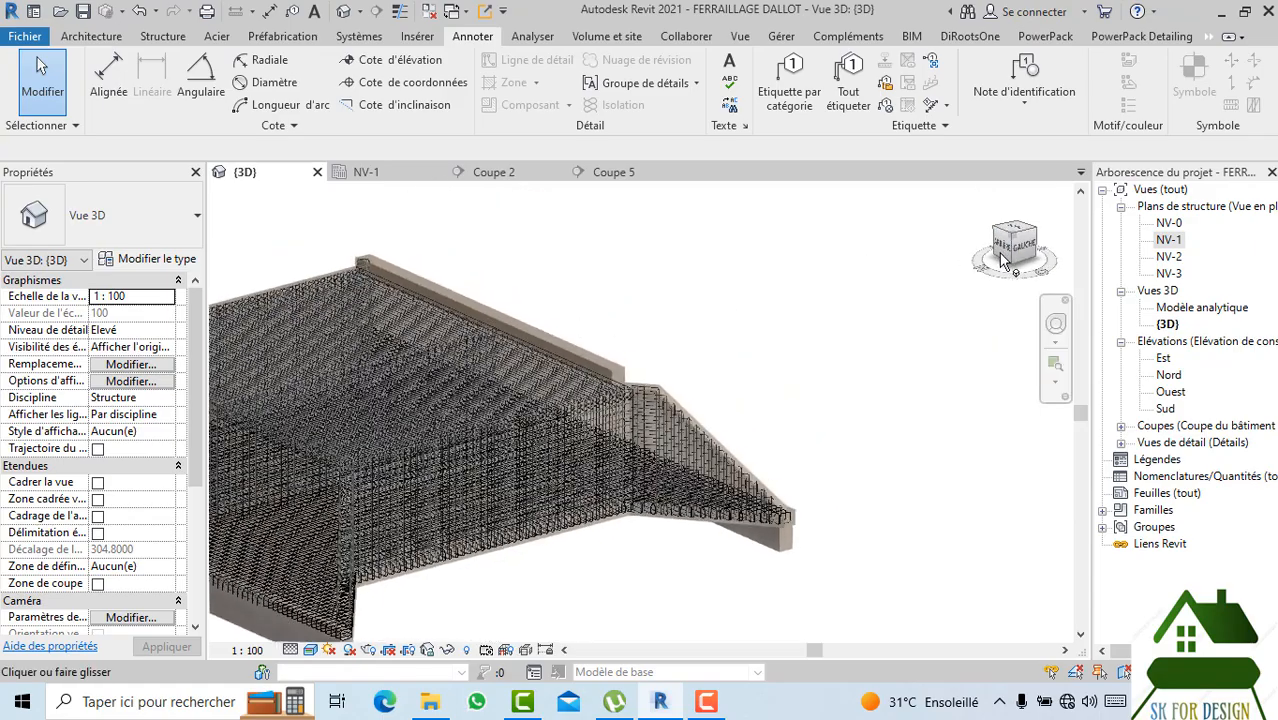
middle_drag(435, 305, 779, 227)
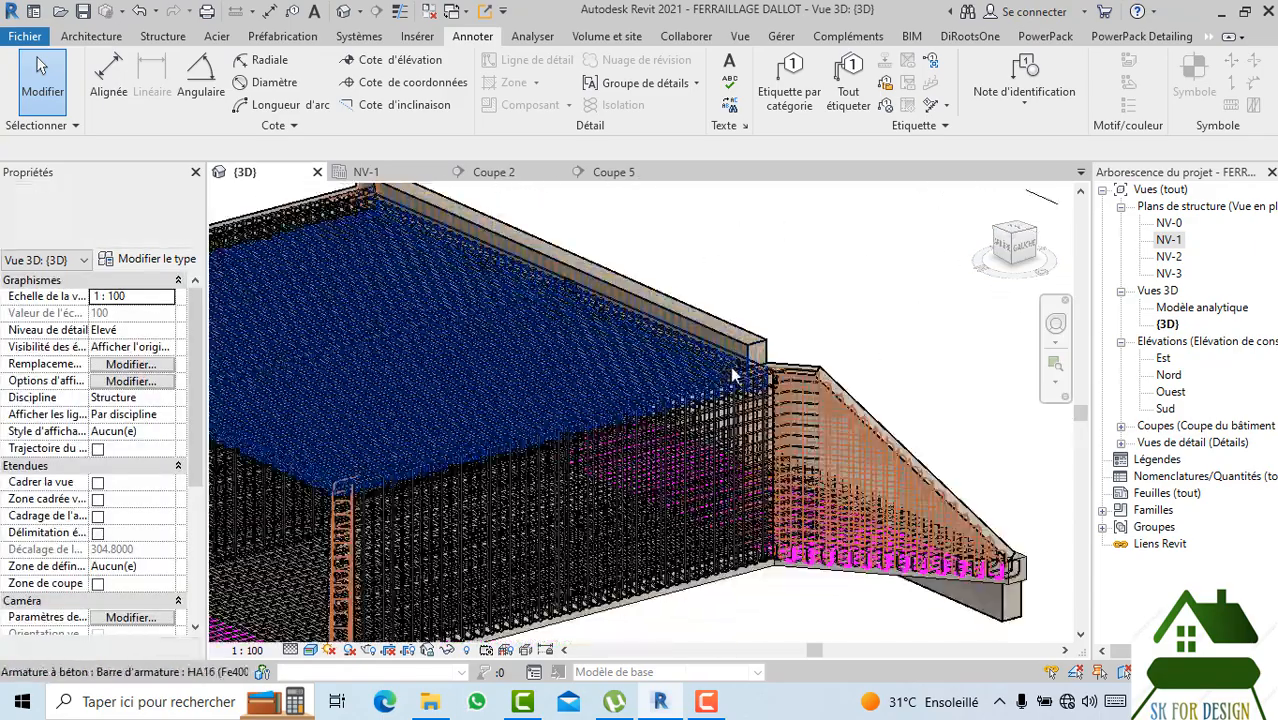
scroll(752, 395, up, 4)
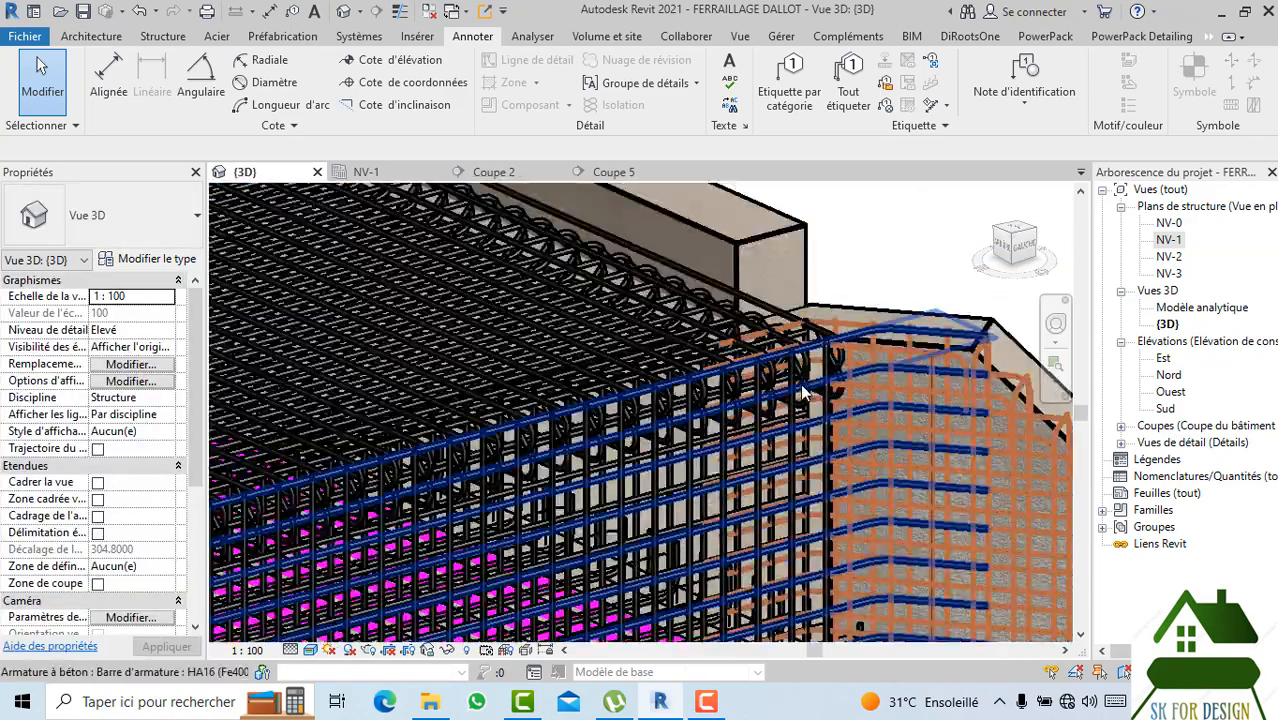
scroll(806, 381, down, 8)
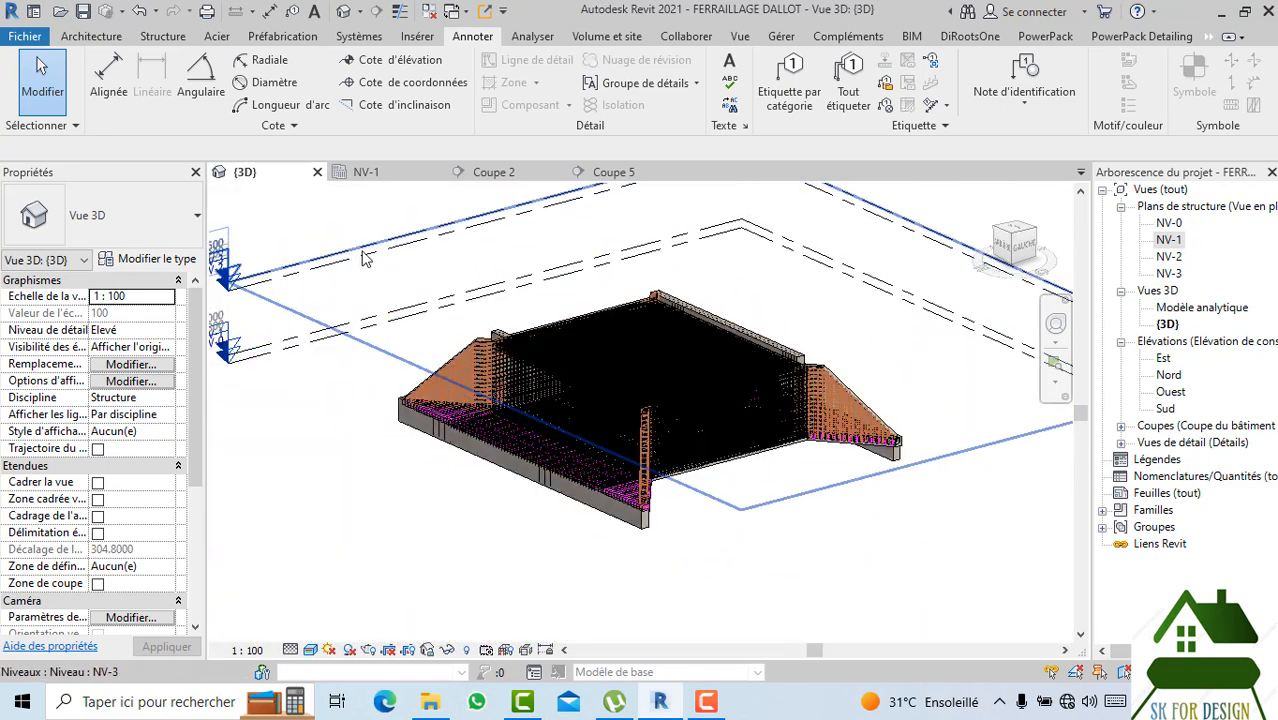
Hide the bars of most of the culvert, except one wing wall, in the active 3D view using the HIDDEN representation.
drag(333, 224, 920, 527)
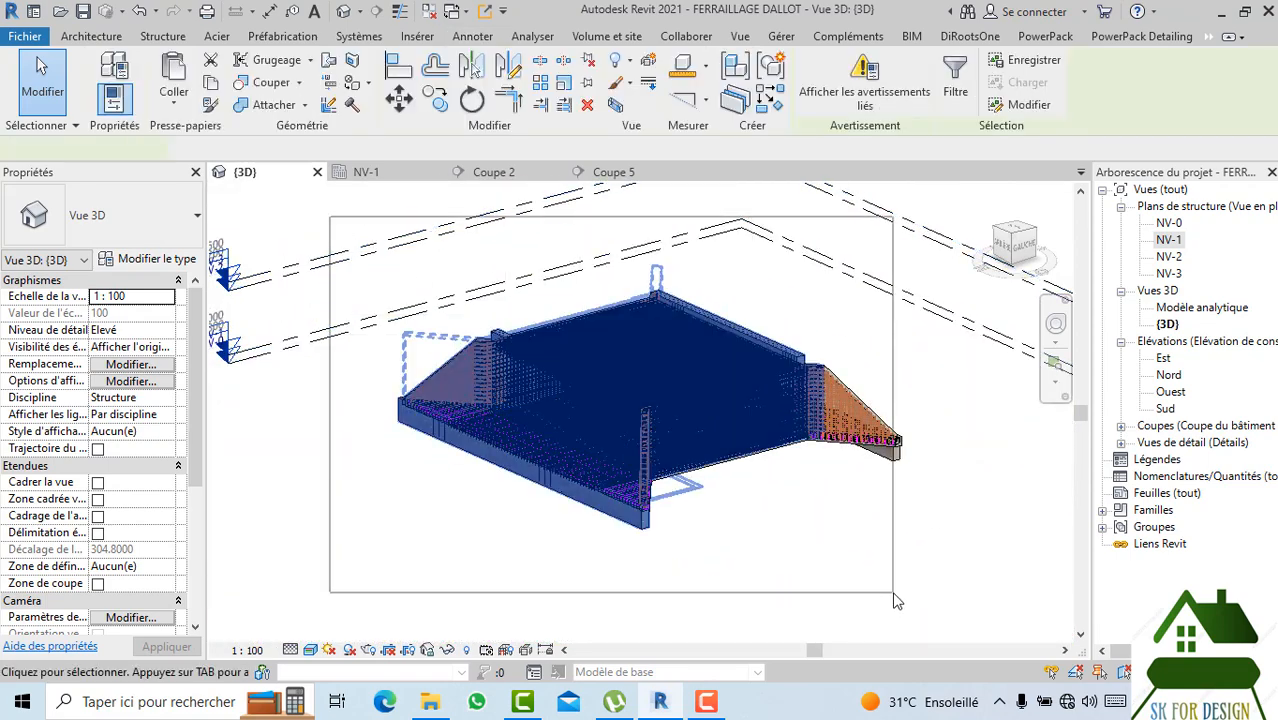
click(1128, 38)
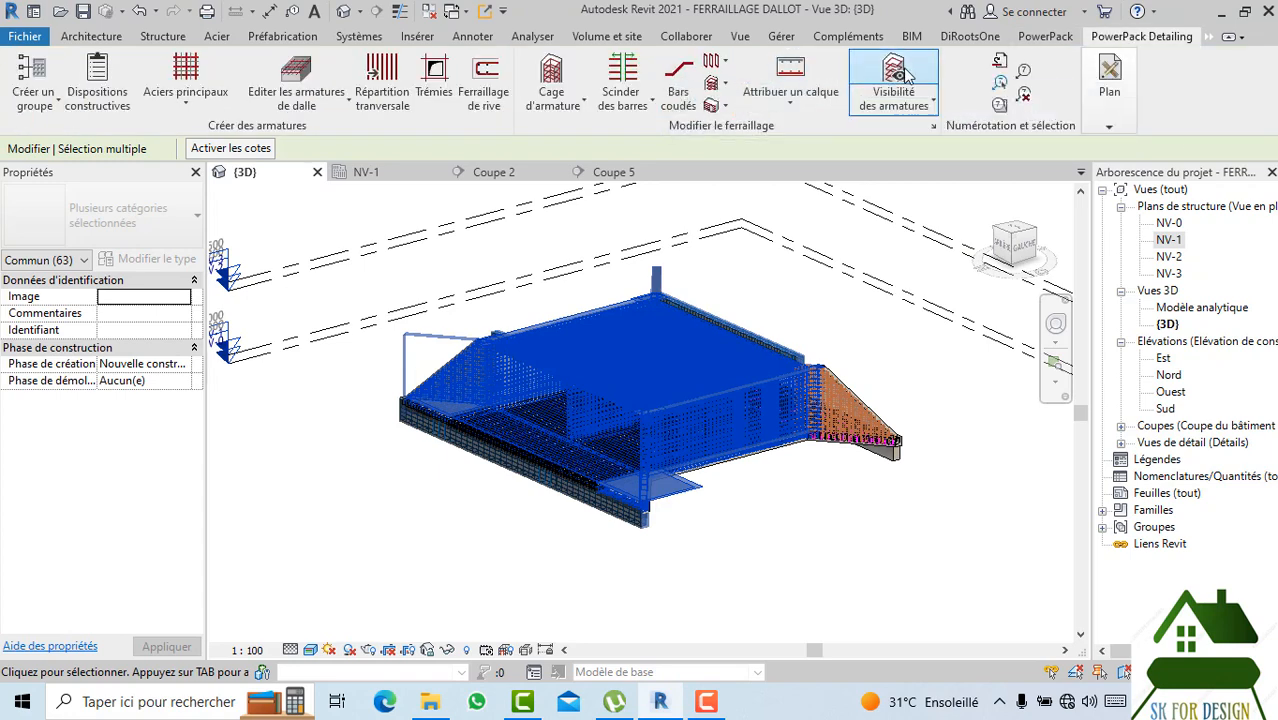
click(916, 101)
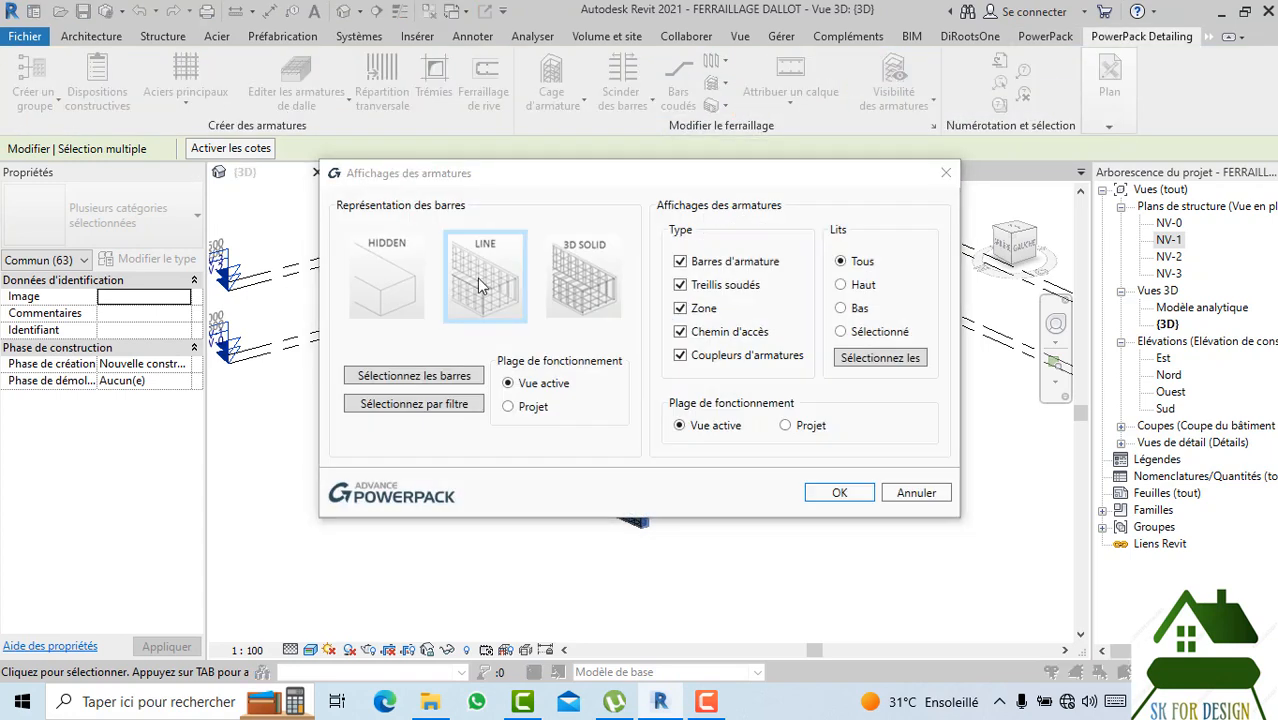
click(392, 292)
click(840, 493)
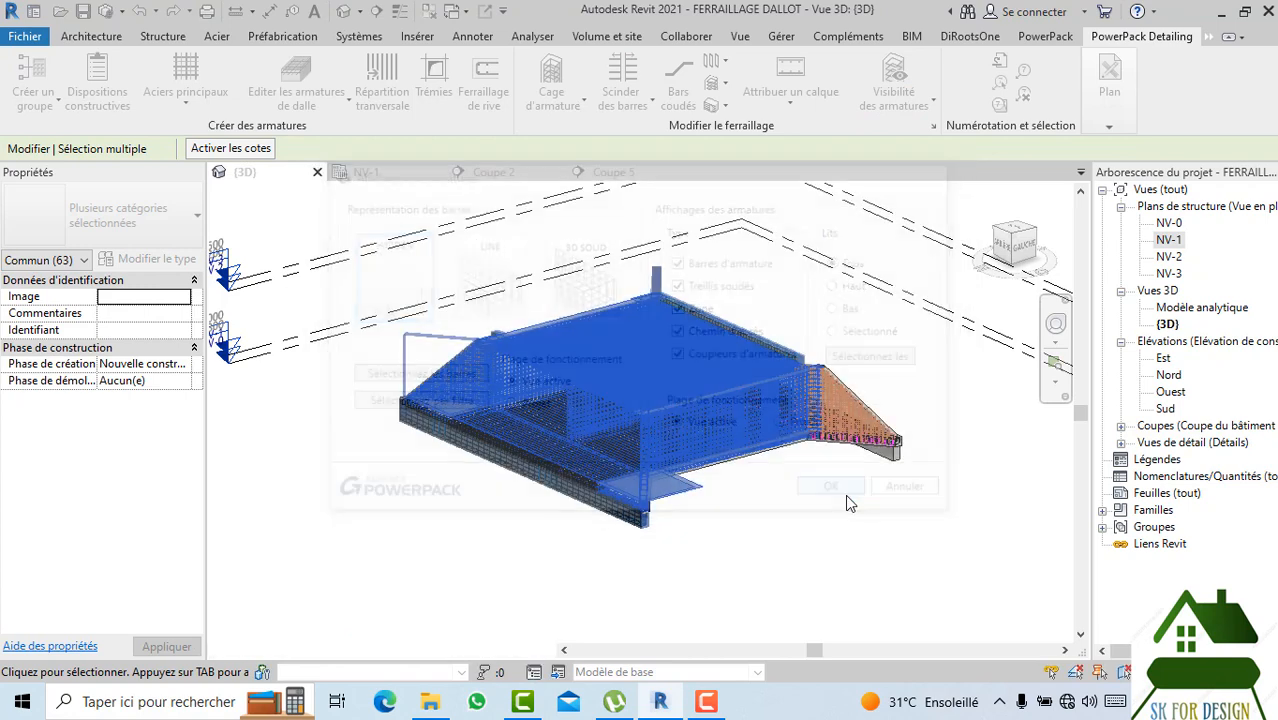
click(801, 550)
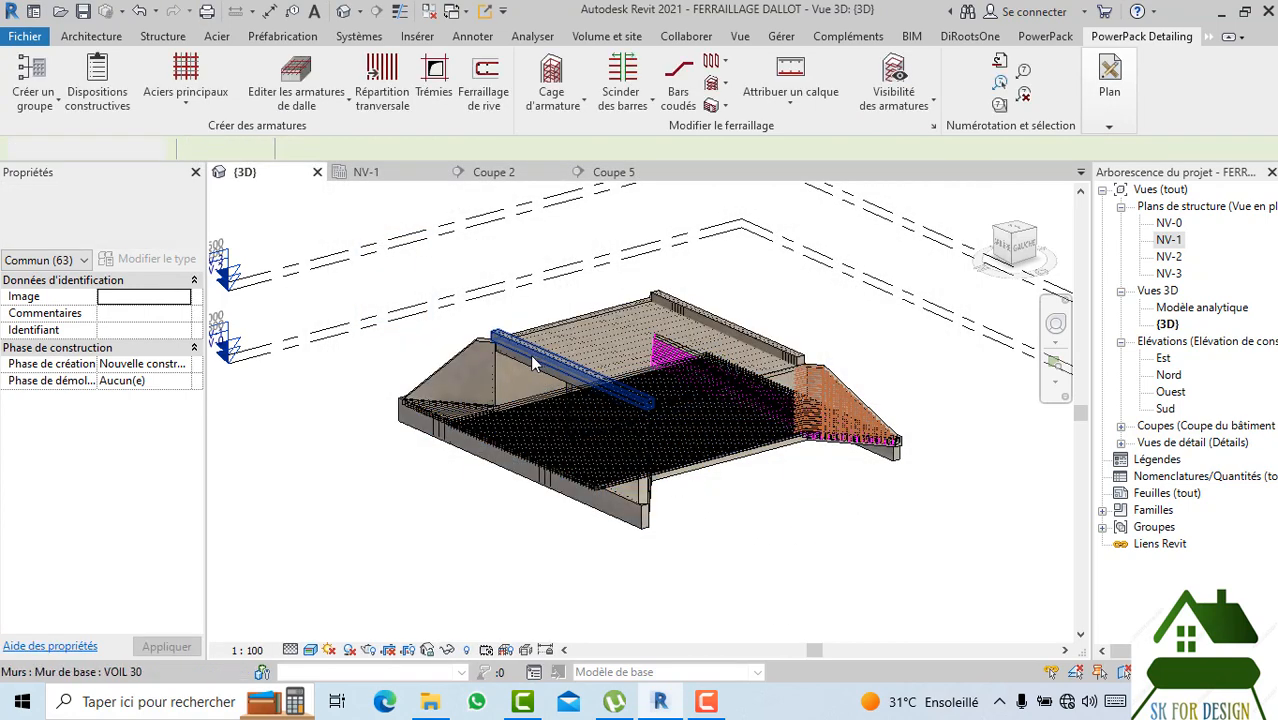
Open the material of the Porteur/Ossature layer in the top slab's floor type dalle 30.
scroll(547, 358, up, 10)
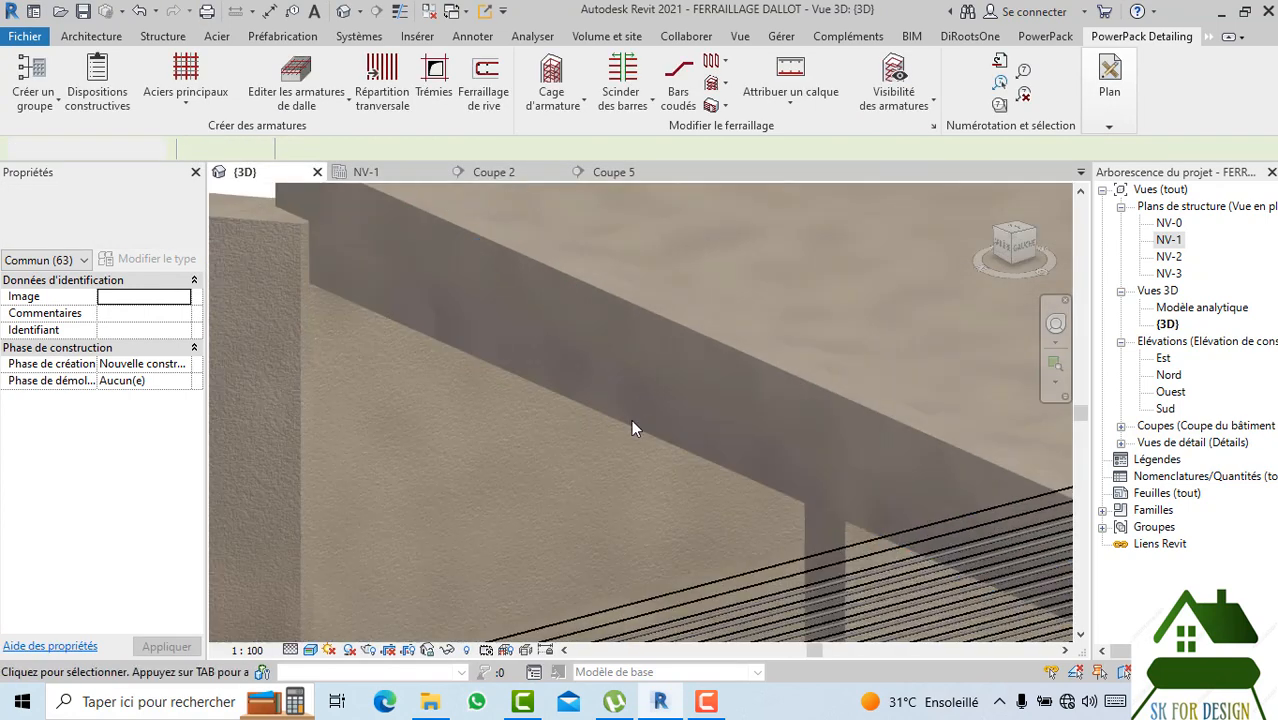
click(631, 432)
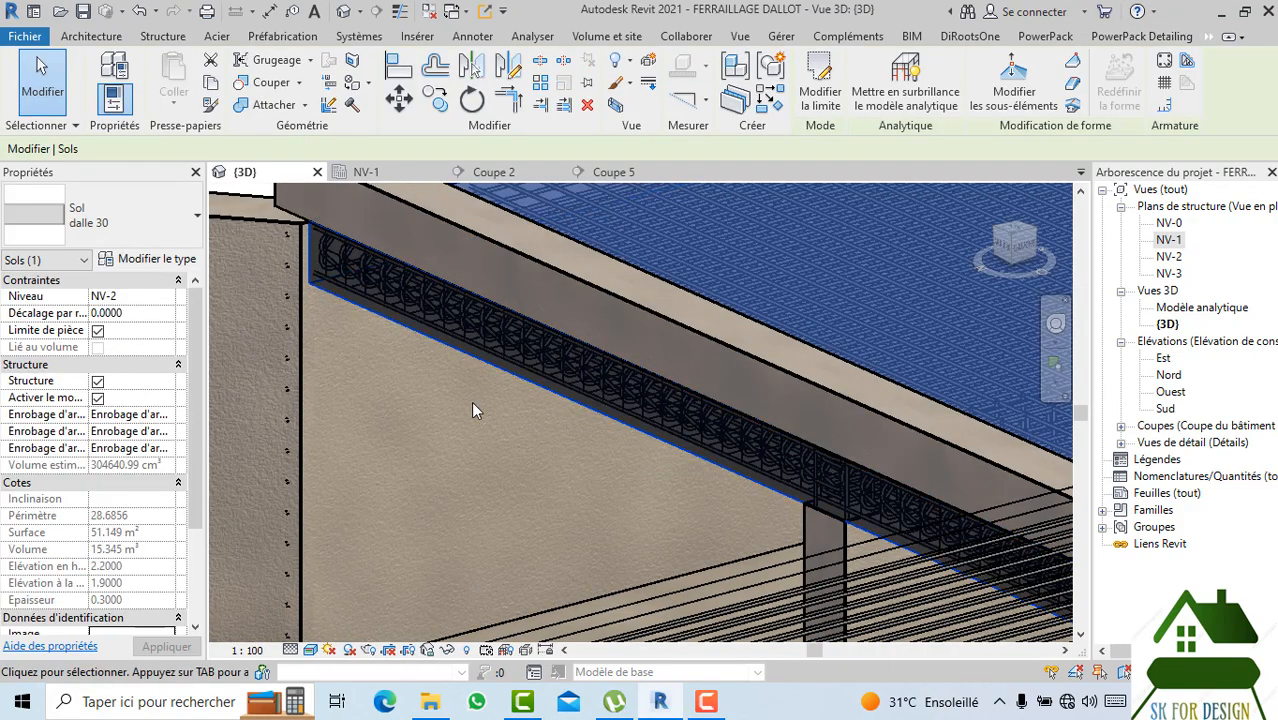
scroll(471, 401, down, 3)
click(150, 259)
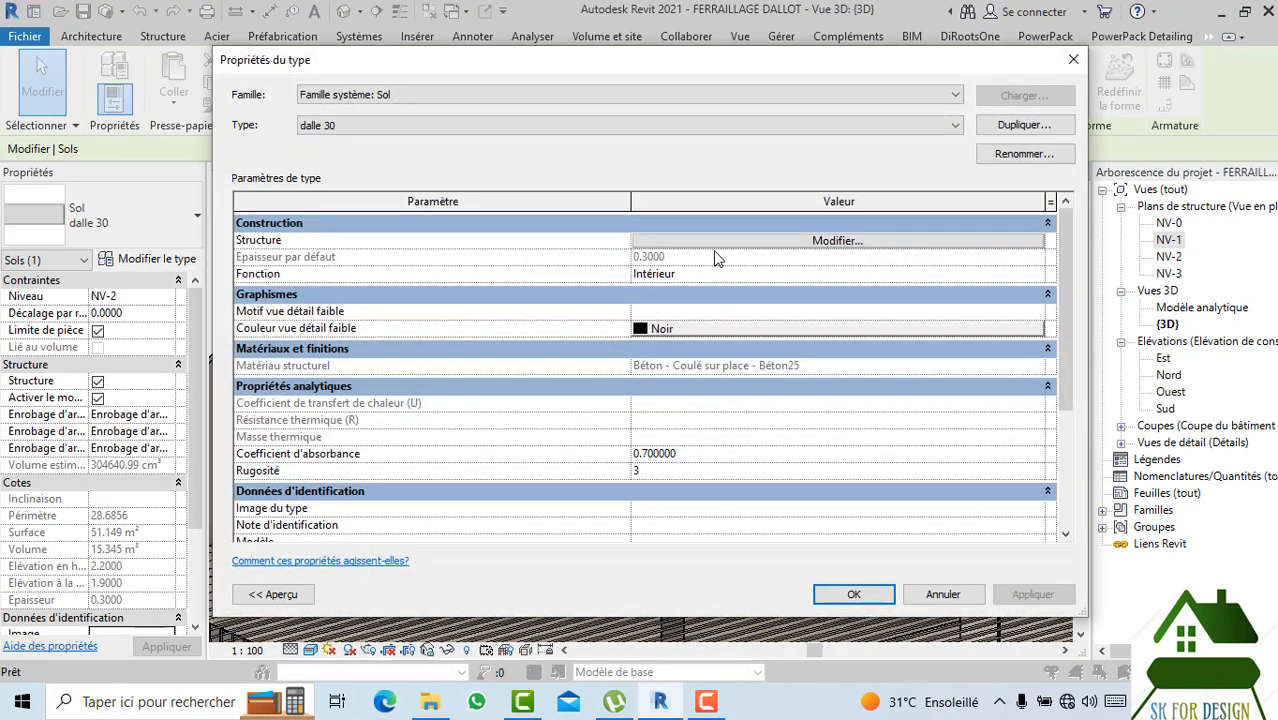
click(771, 244)
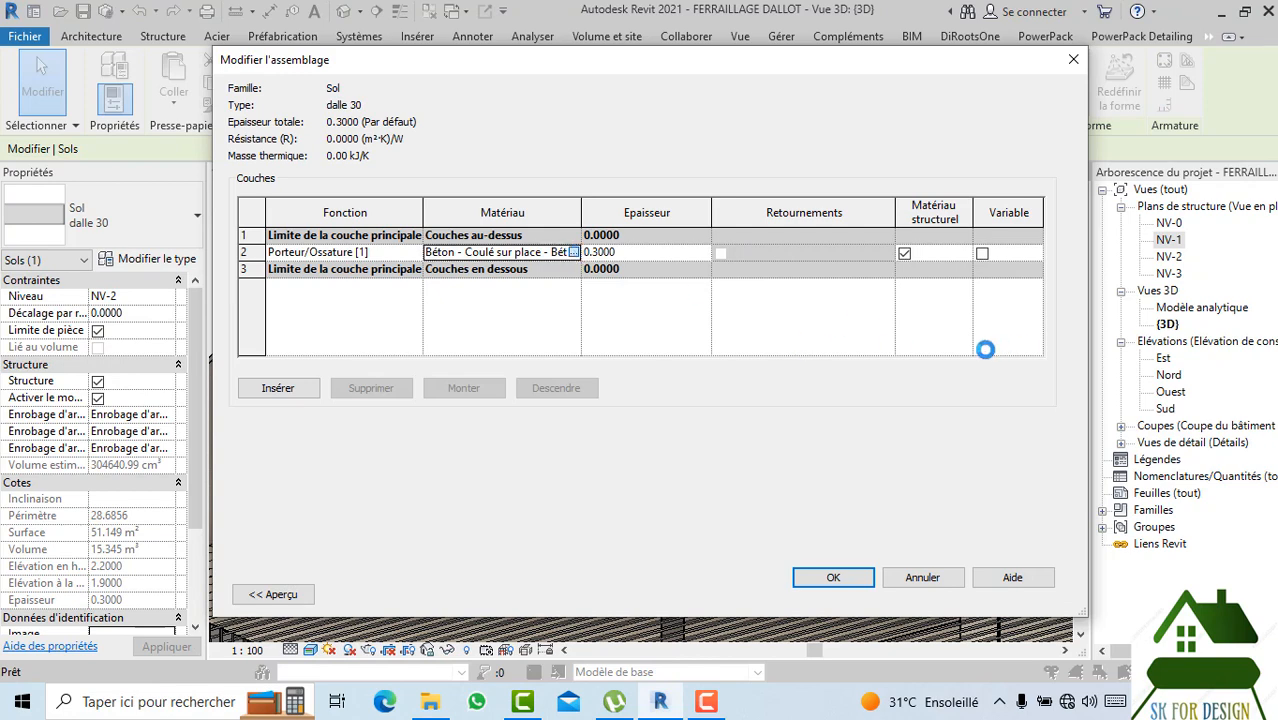
click(573, 252)
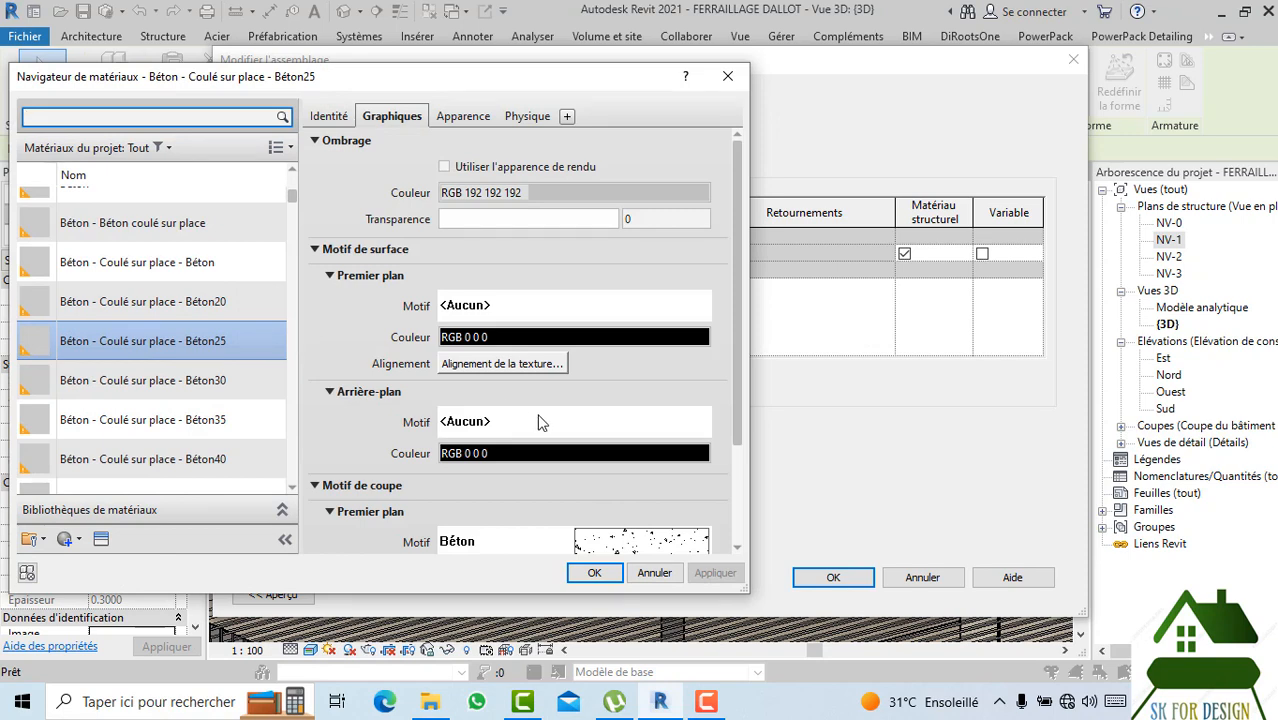
Set the shading colour of the material Béton - Coulé sur place - Béton25 to RGB 128 128 128 and apply it.
scroll(690, 465, down, 1)
scroll(489, 240, up, 1)
click(480, 192)
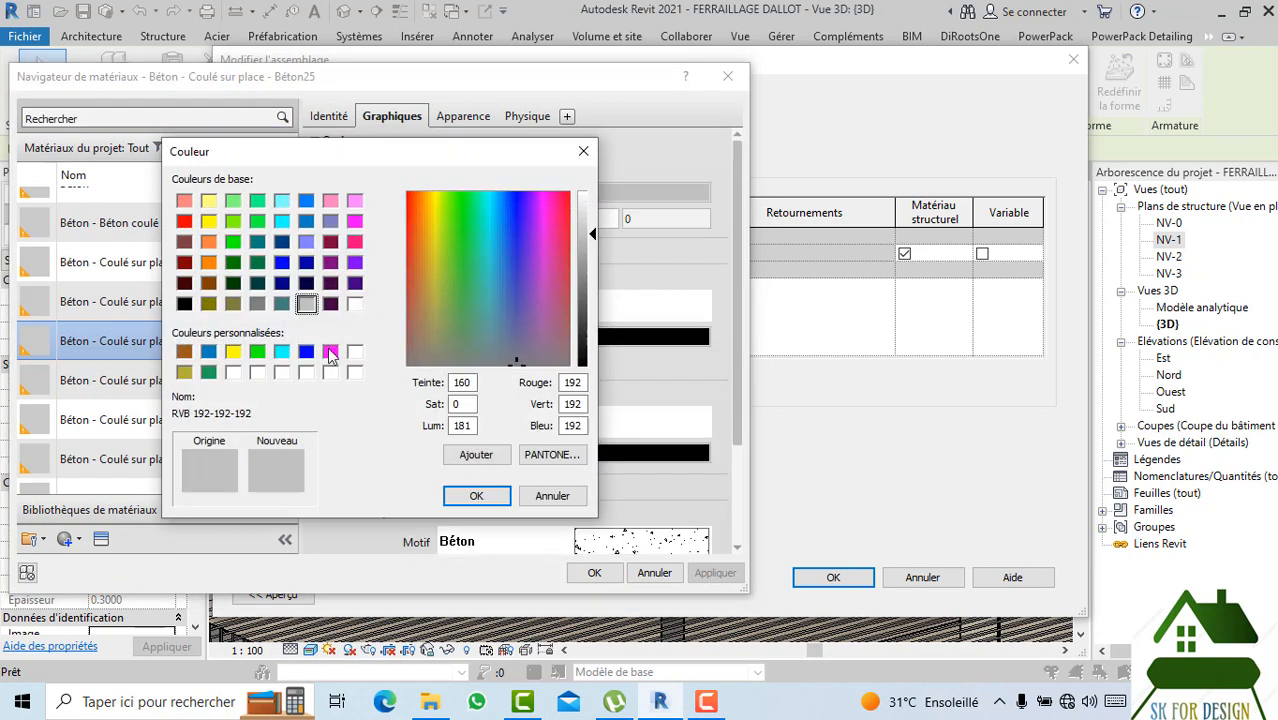
click(258, 304)
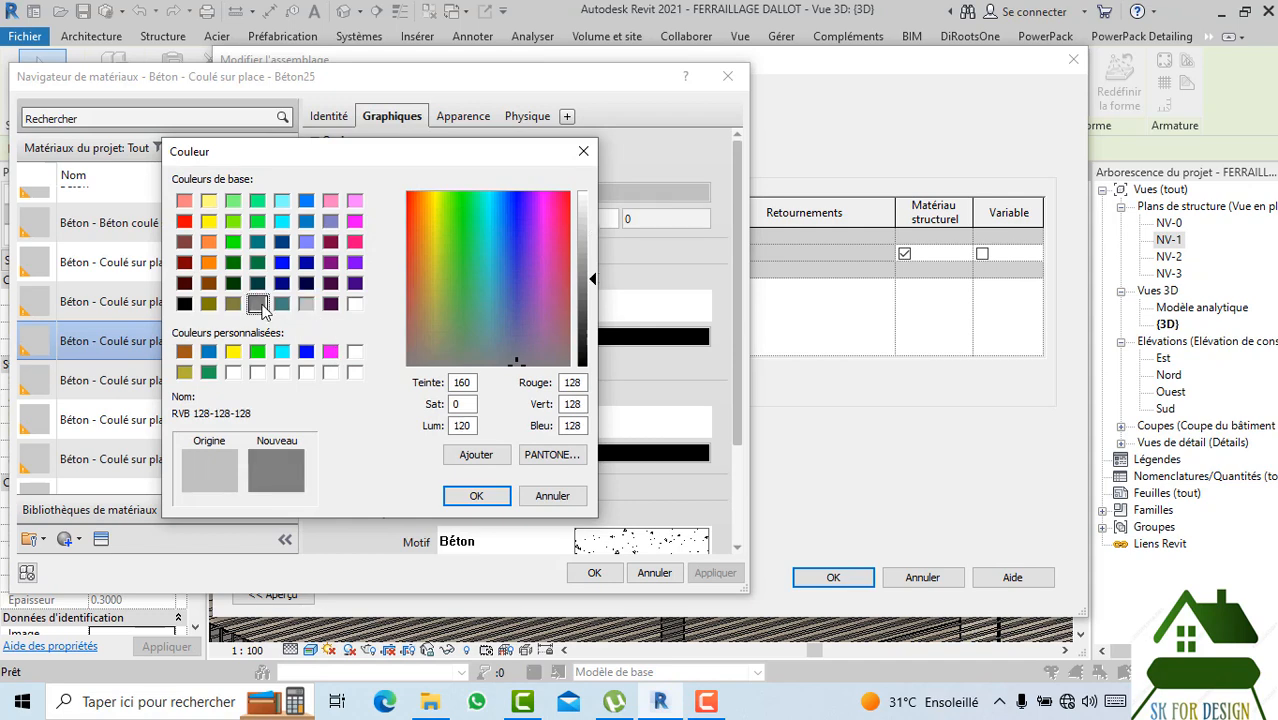
click(470, 497)
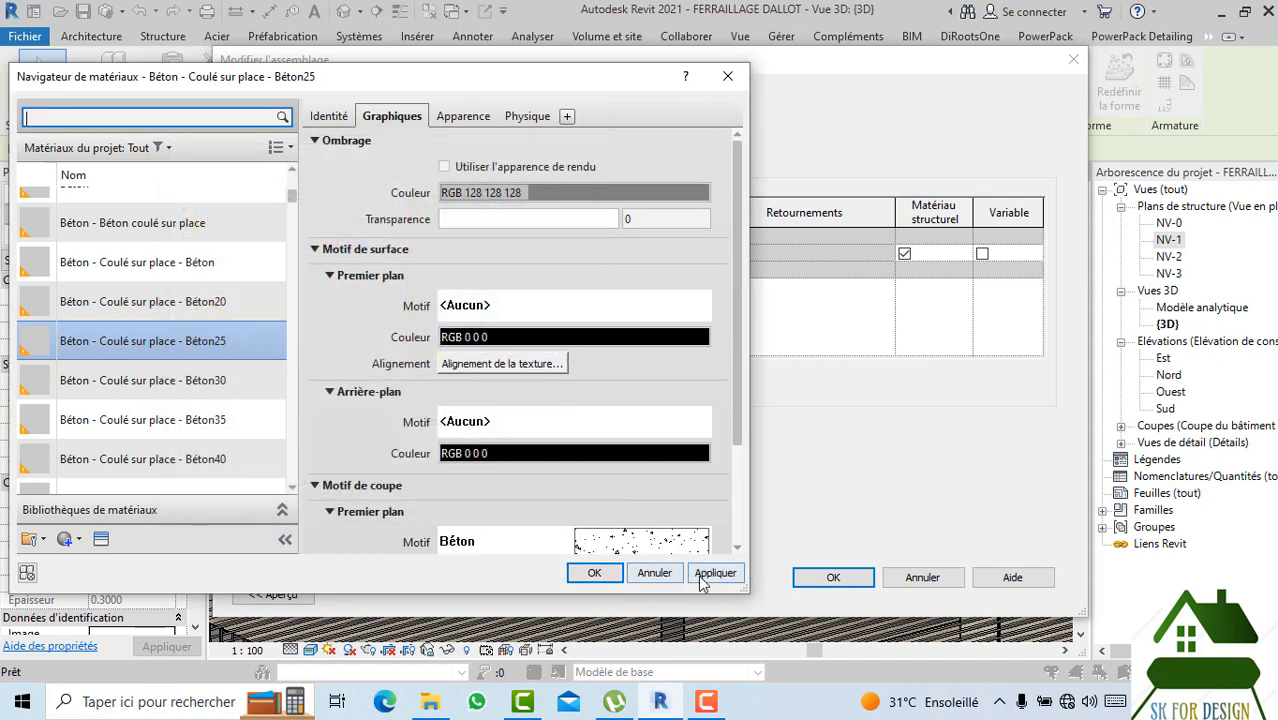
click(705, 578)
click(594, 572)
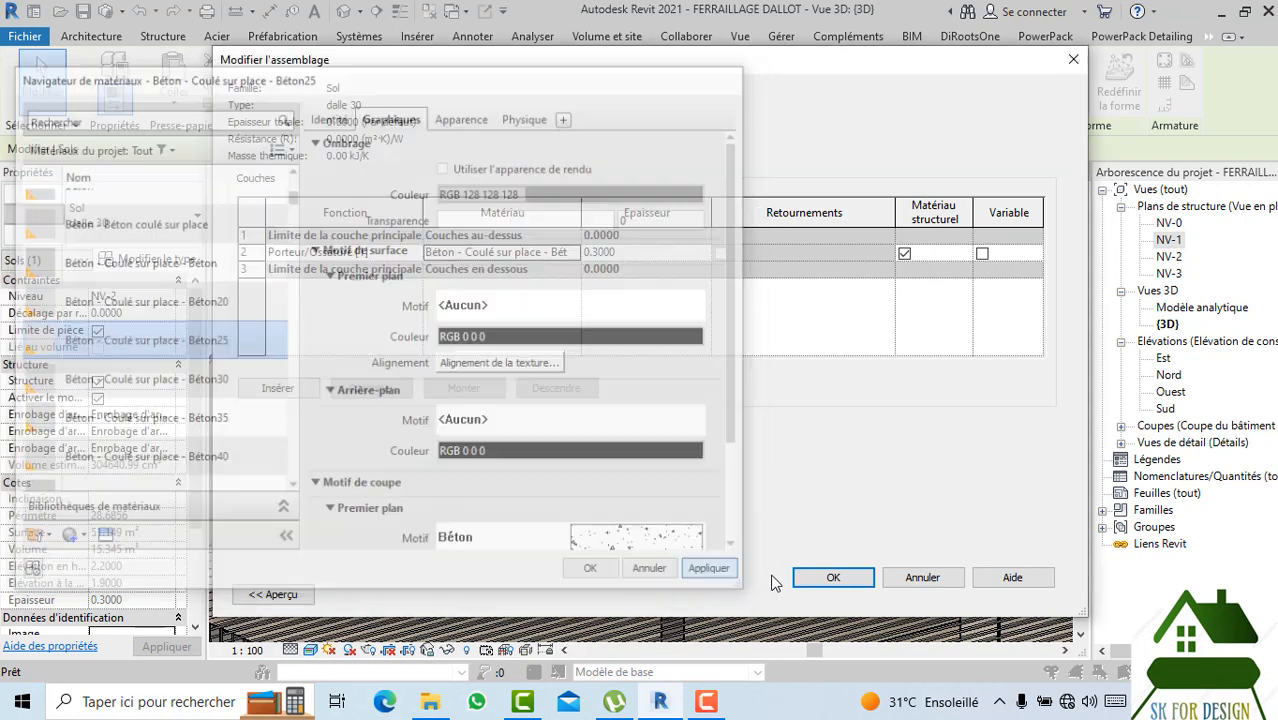
Confirm the layer assembly and type properties of the floor type dalle 30 and deselect the slab.
click(831, 577)
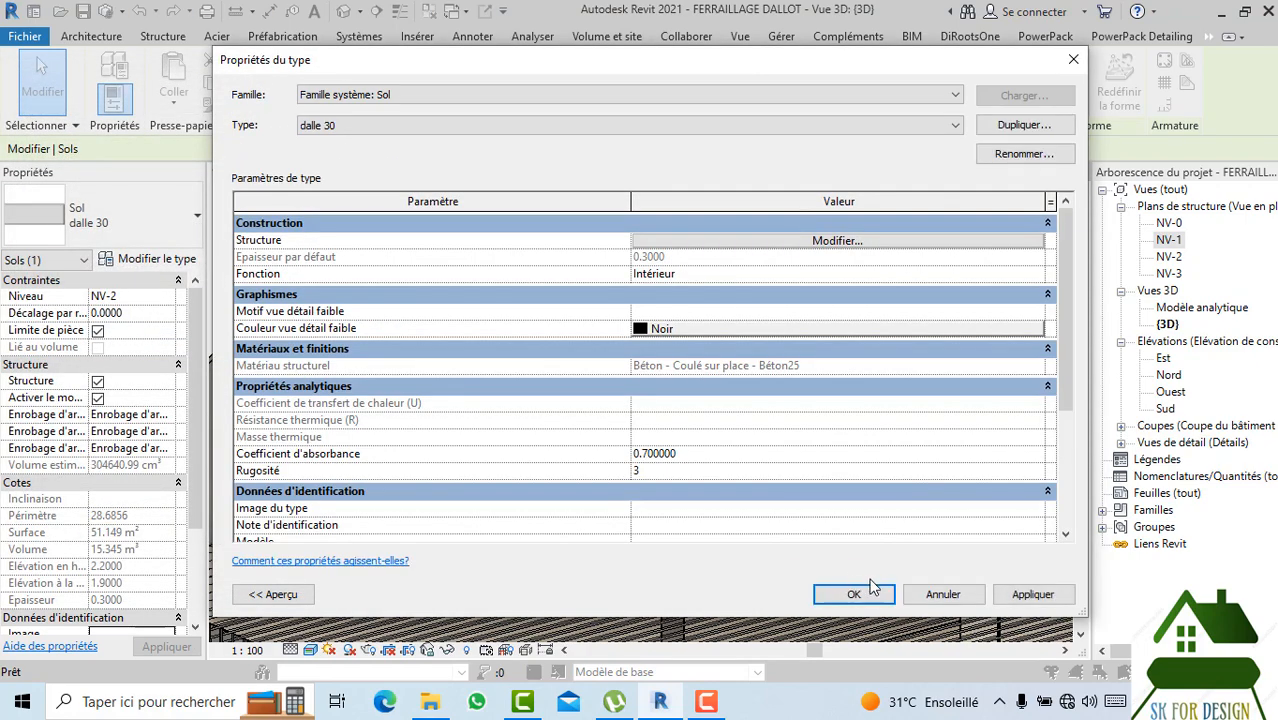
click(855, 594)
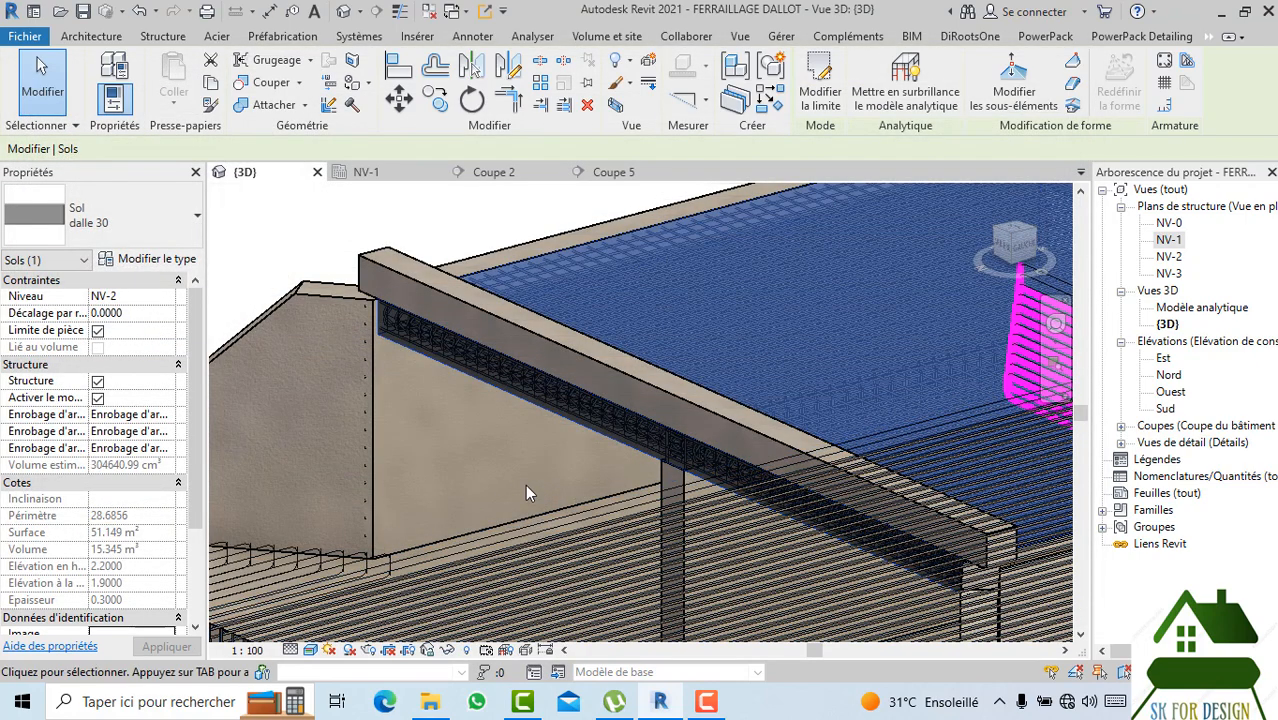
key(Escape)
Examine the concrete texture of the top slab and the adjoining VOIL 30 wall in the 3D view.
scroll(457, 448, down, 3)
scroll(457, 448, down, 2)
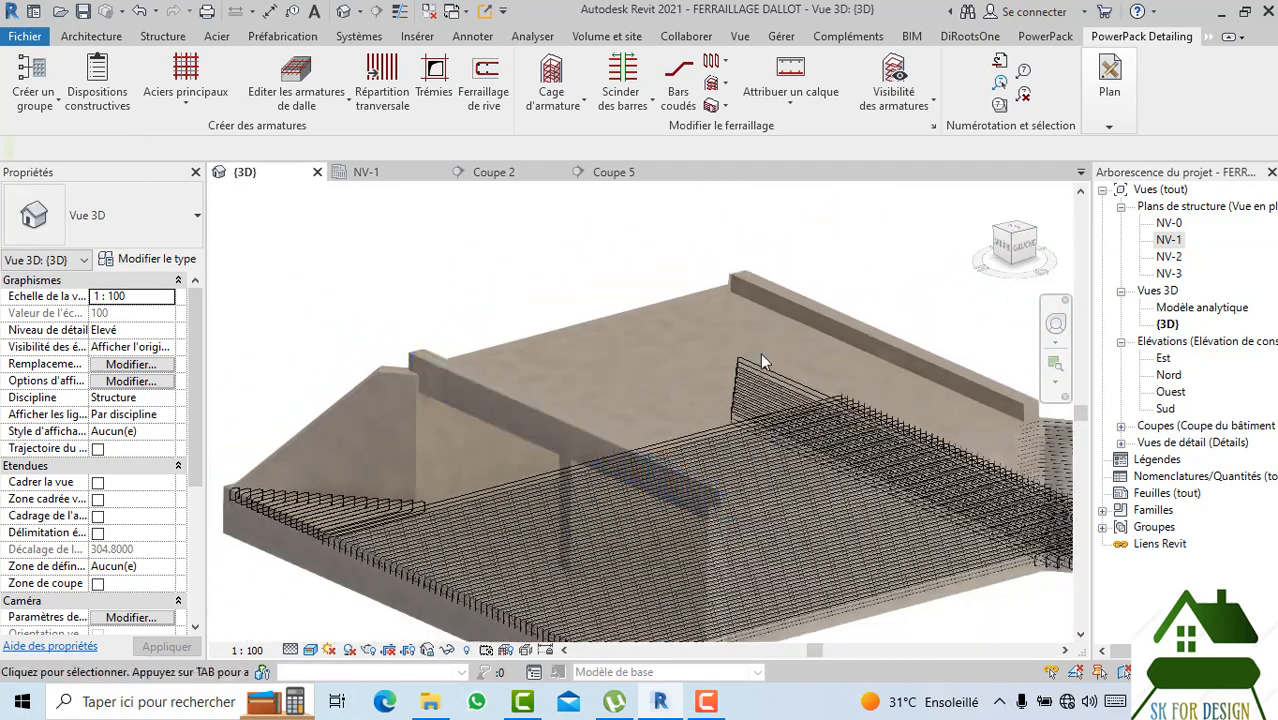
drag(1013, 250, 1028, 255)
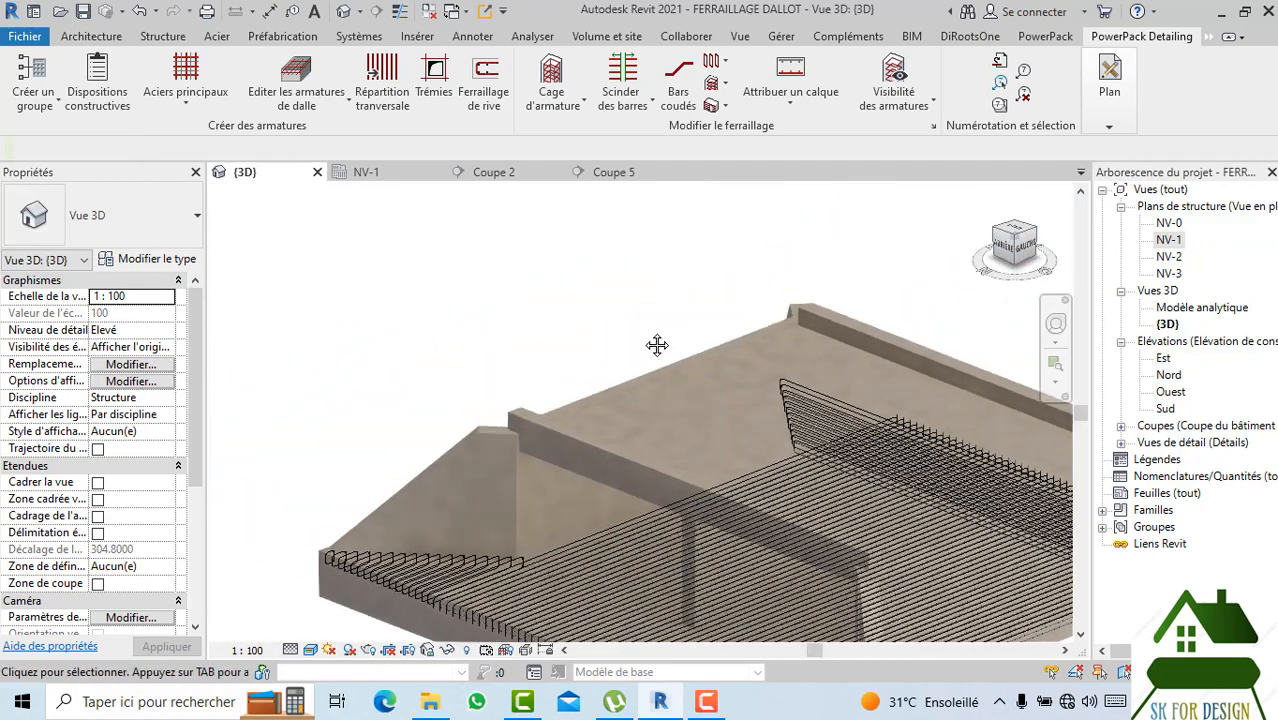
shift+middle_drag(657, 345, 551, 354)
scroll(429, 326, up, 5)
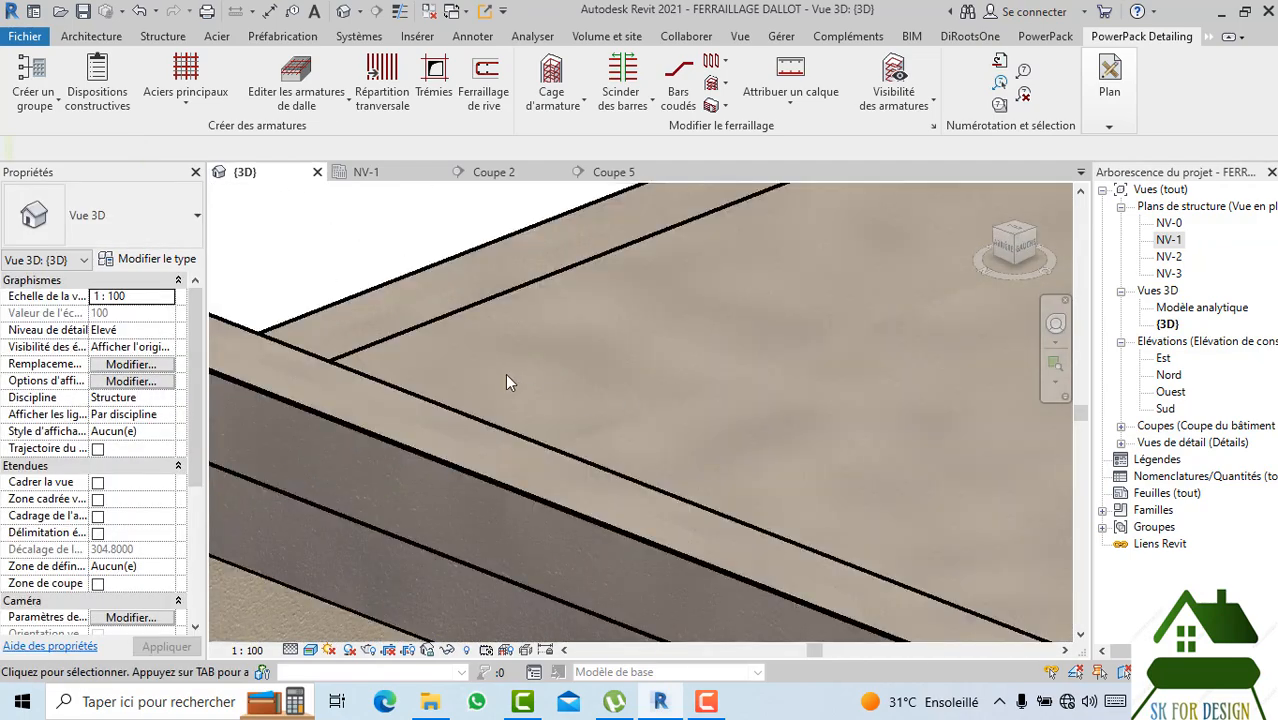
scroll(390, 318, up, 4)
scroll(440, 433, down, 2)
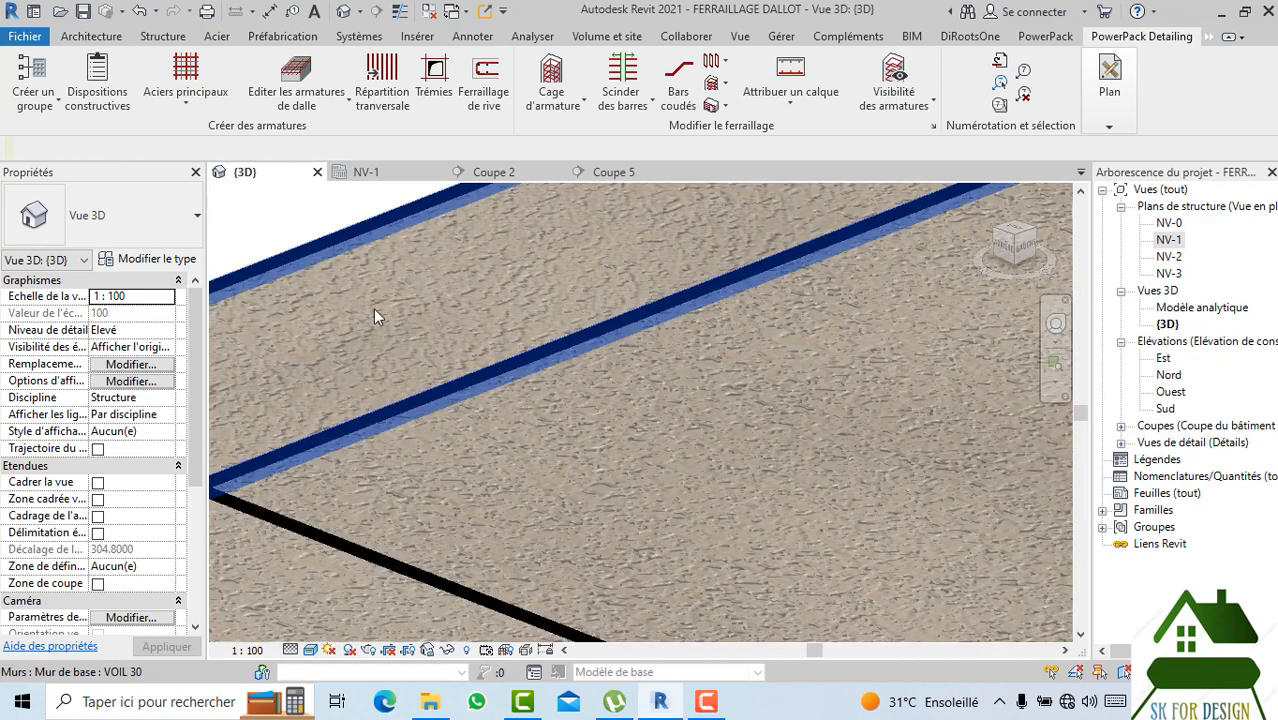
click(328, 255)
scroll(496, 390, down, 3)
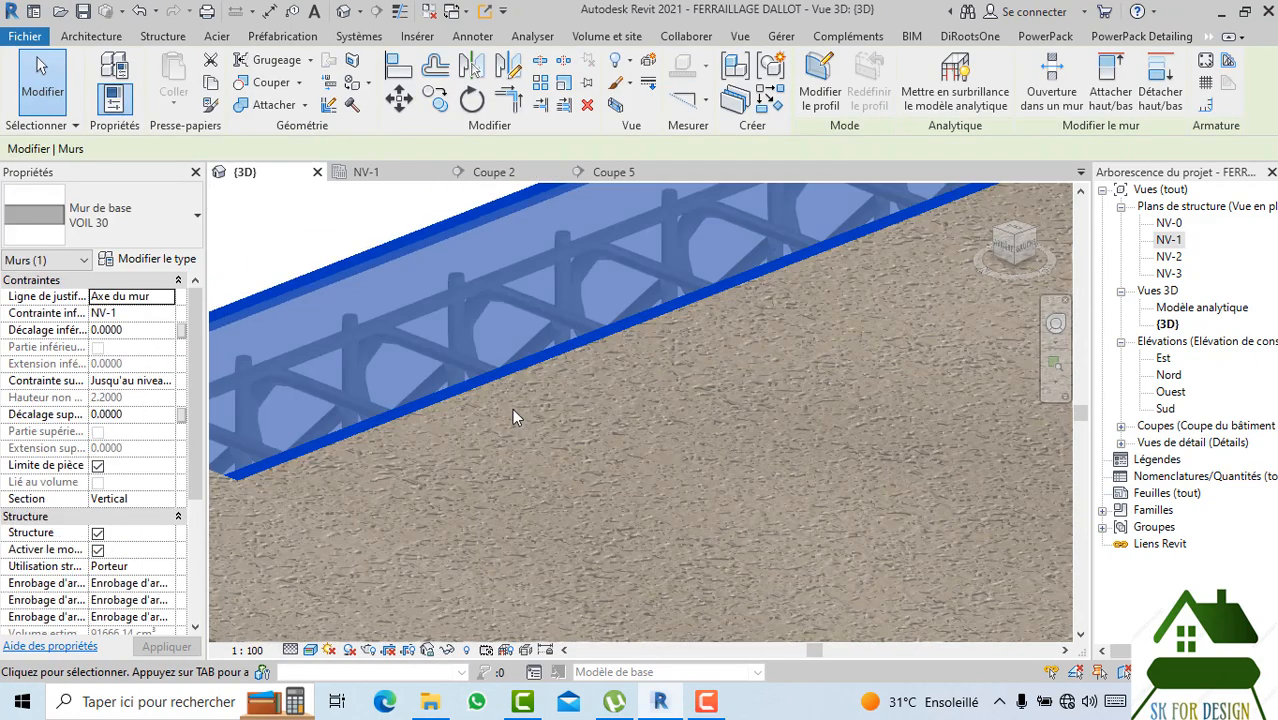
mouse_move(506, 473)
shift+middle_down()
mouse_move(478, 525)
mouse_move(451, 491)
mouse_move(462, 448)
mouse_move(399, 334)
mouse_move(476, 418)
mouse_move(480, 450)
shift+middle_up()
key(Escape)
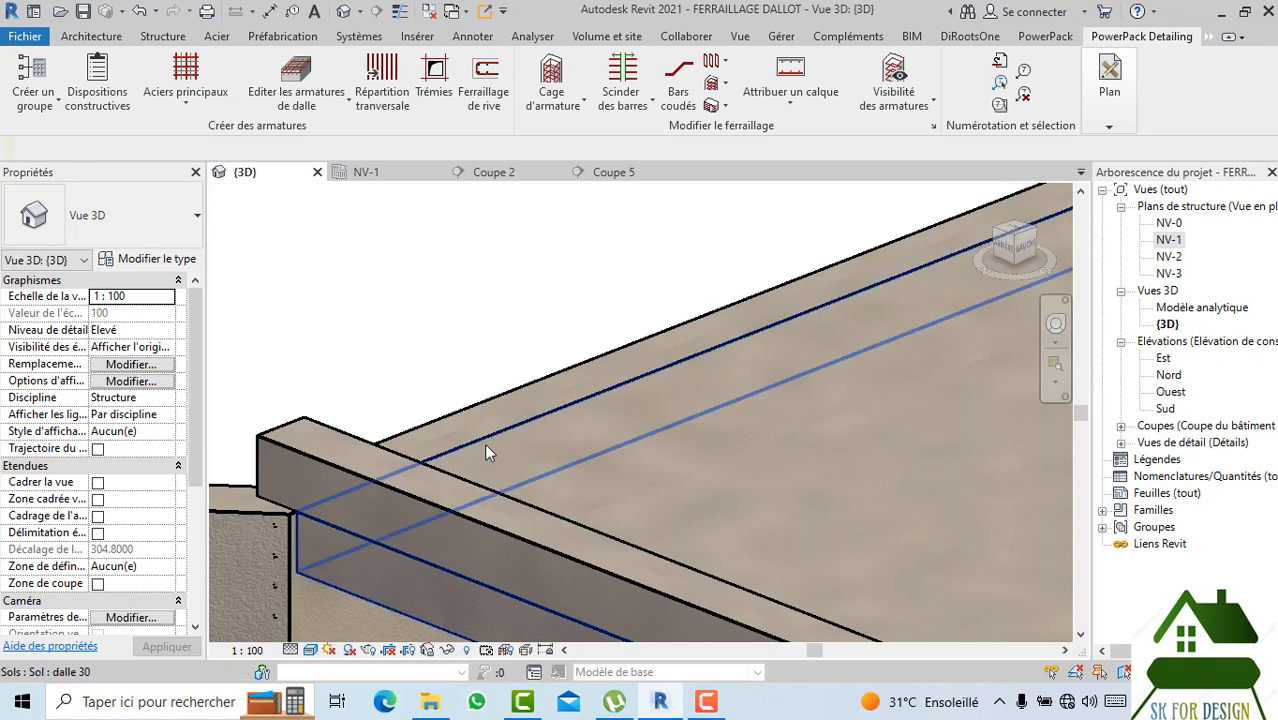
Open the appearance settings of the Porteur/Ossature layer's material in the top slab's floor type dalle 30.
click(485, 440)
click(150, 262)
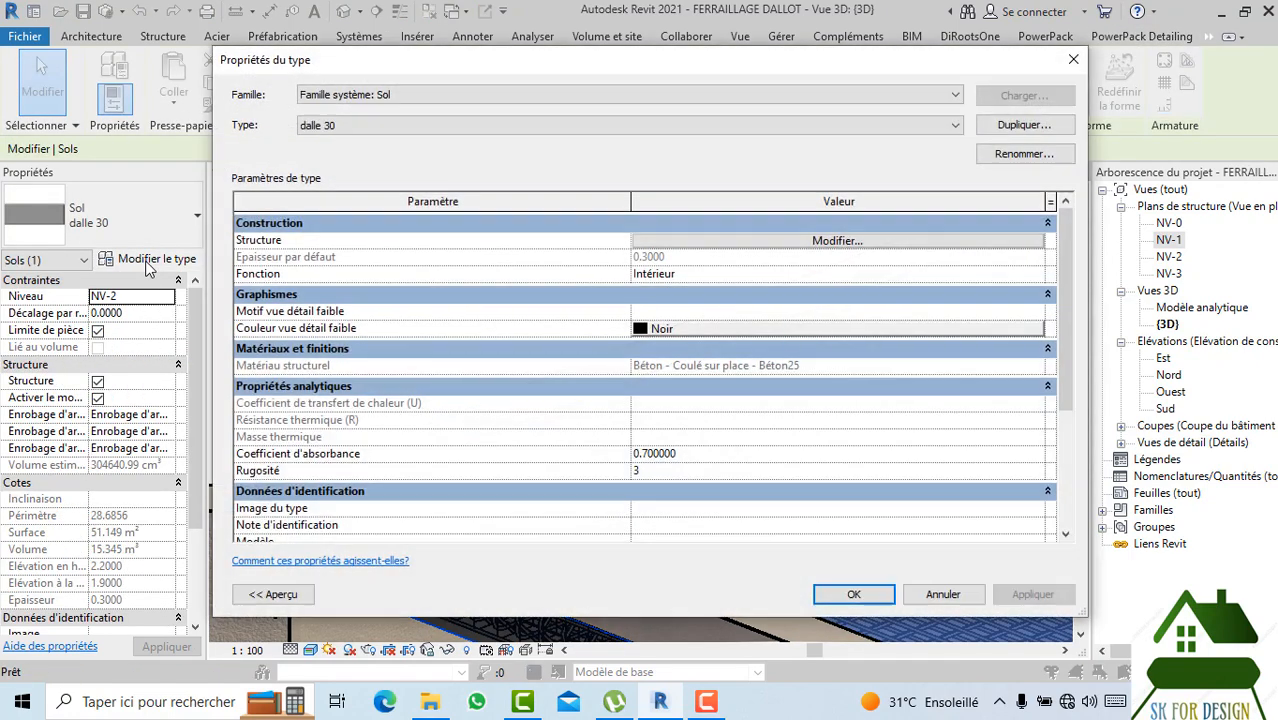
click(868, 241)
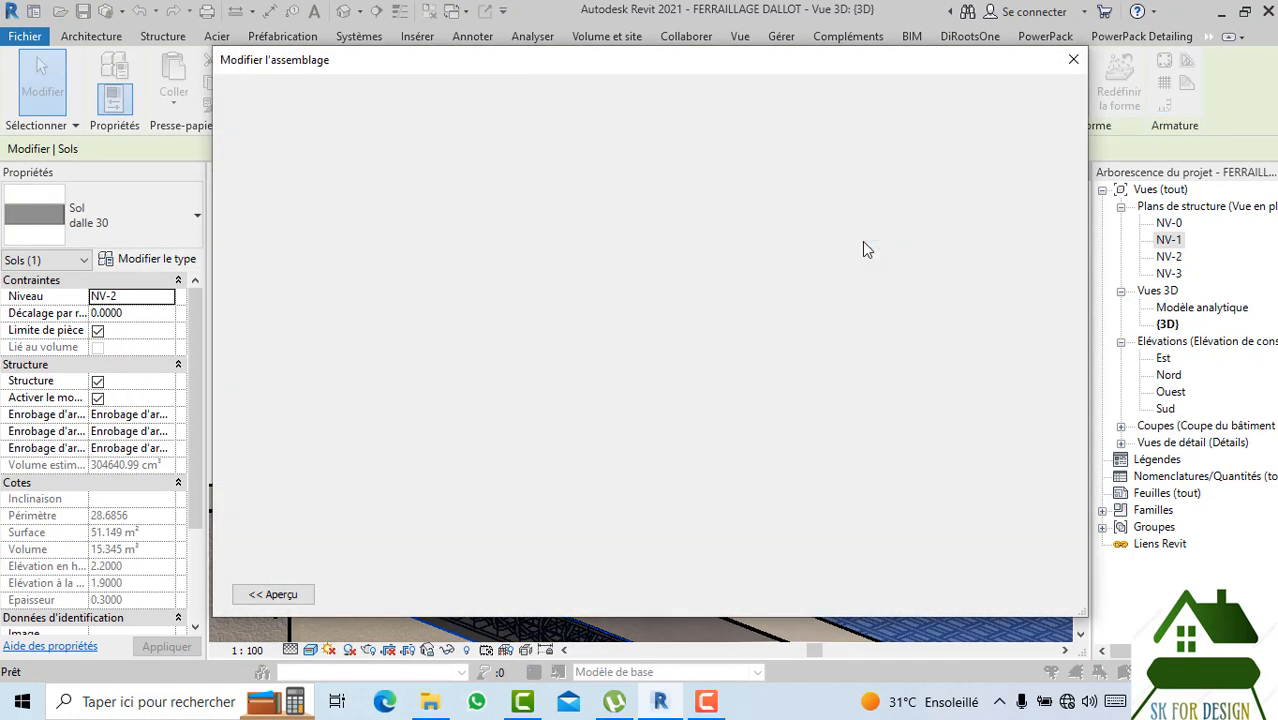
click(574, 252)
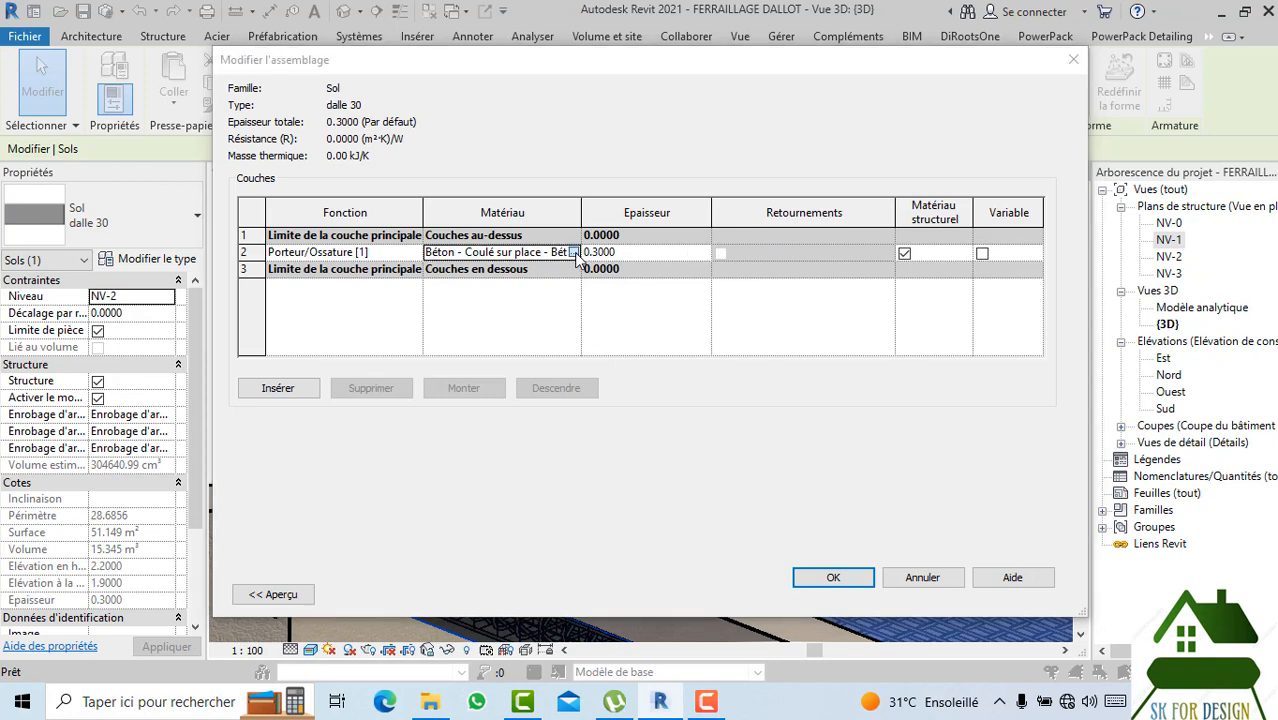
click(478, 118)
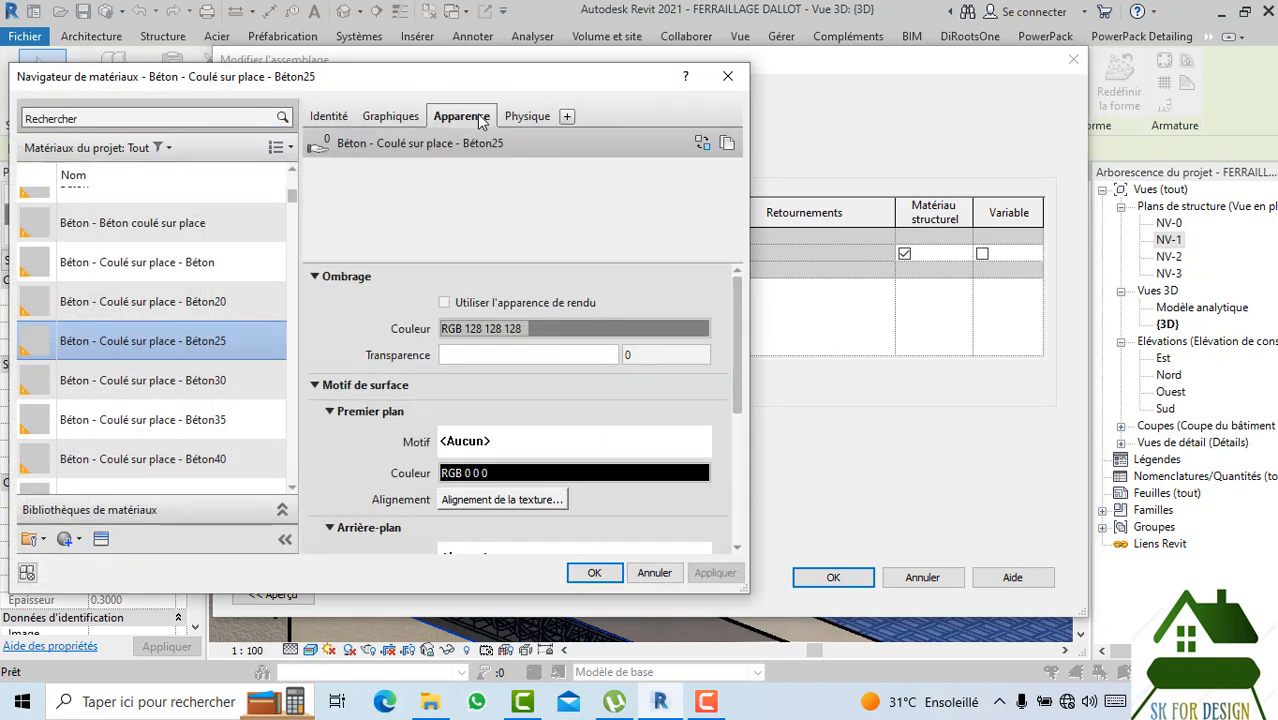
click(569, 328)
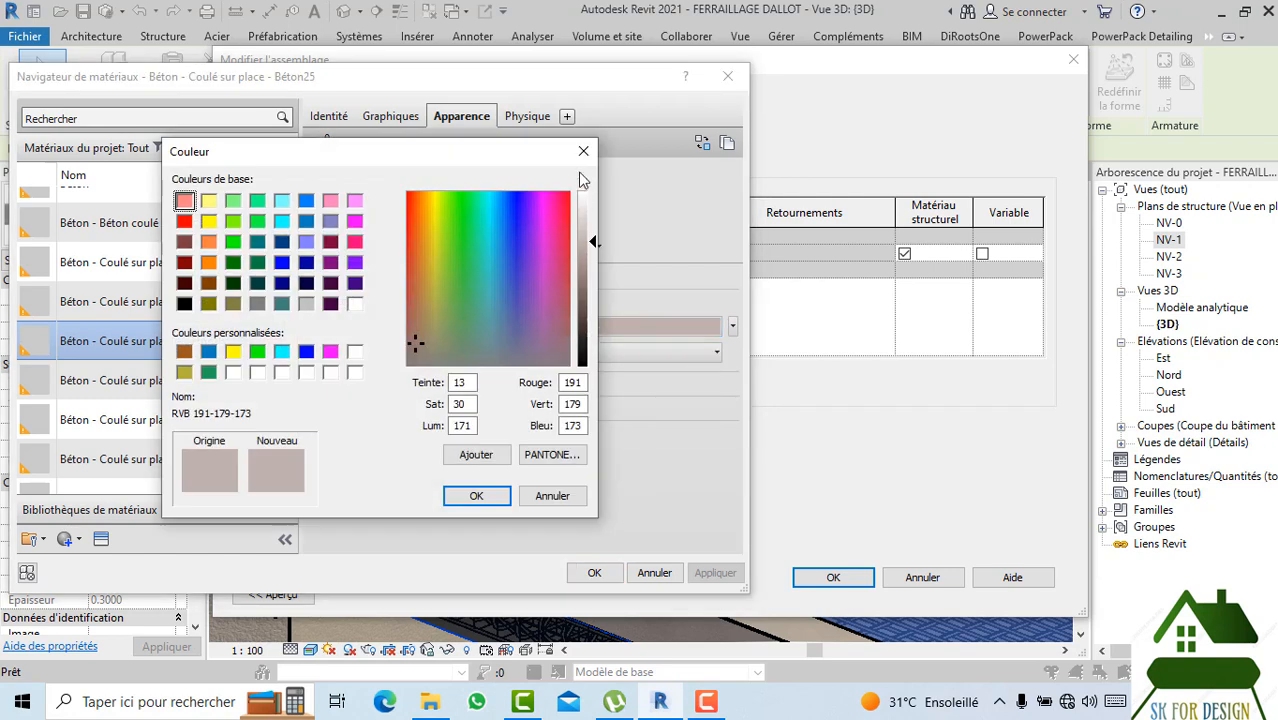
click(583, 151)
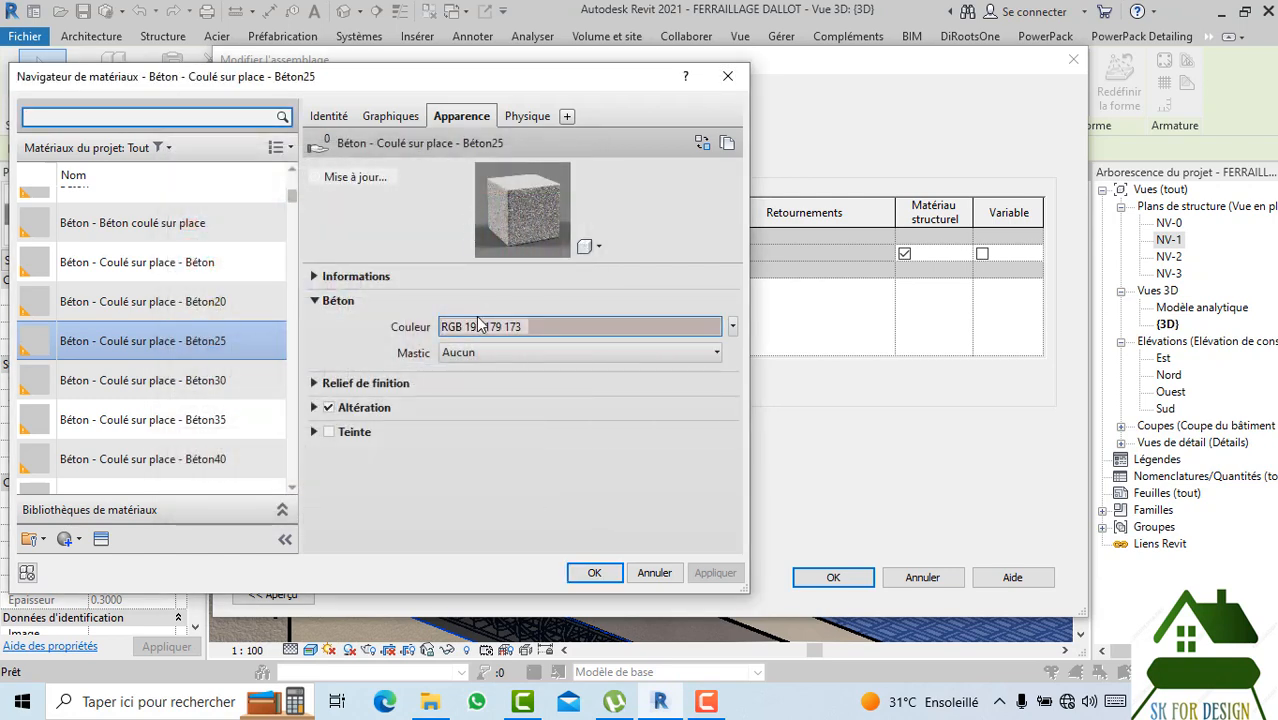
Duplicate the material Béton - Coulé sur place - Béton25 and replace the copy's appearance with the Autodesk concrete resource Béton - Coulé sur place.
right_click(177, 317)
click(215, 340)
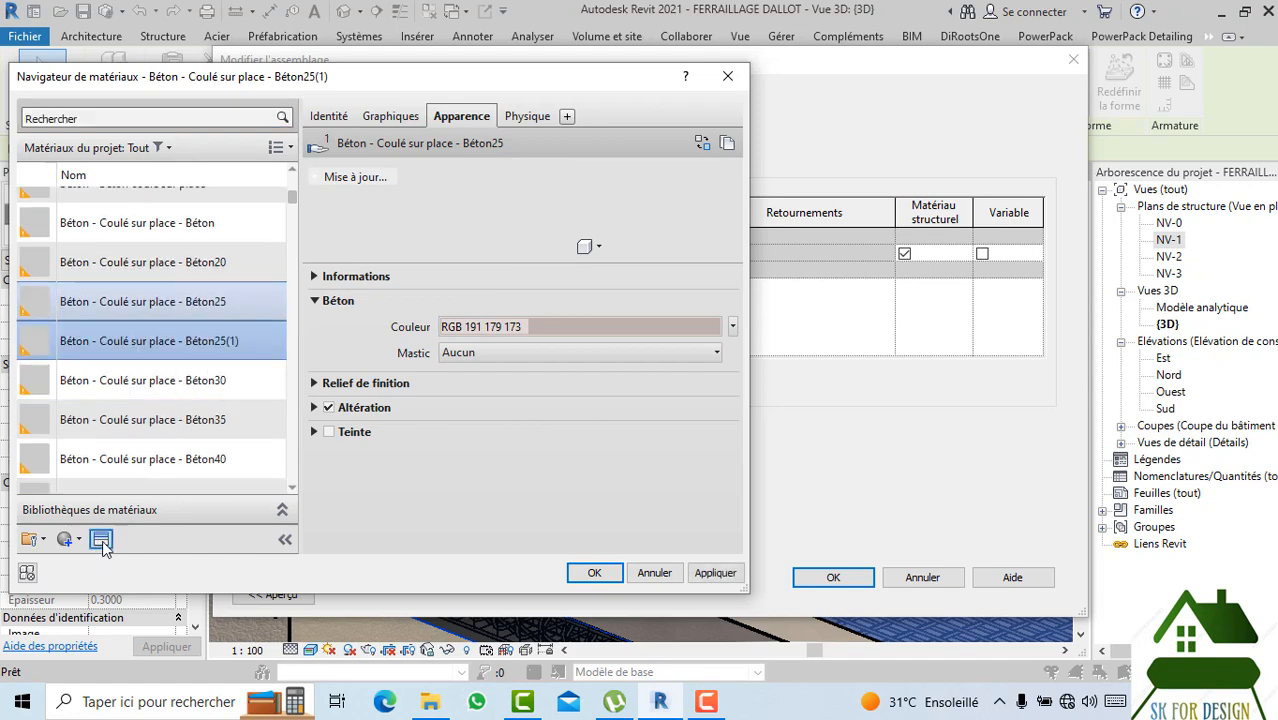
click(101, 540)
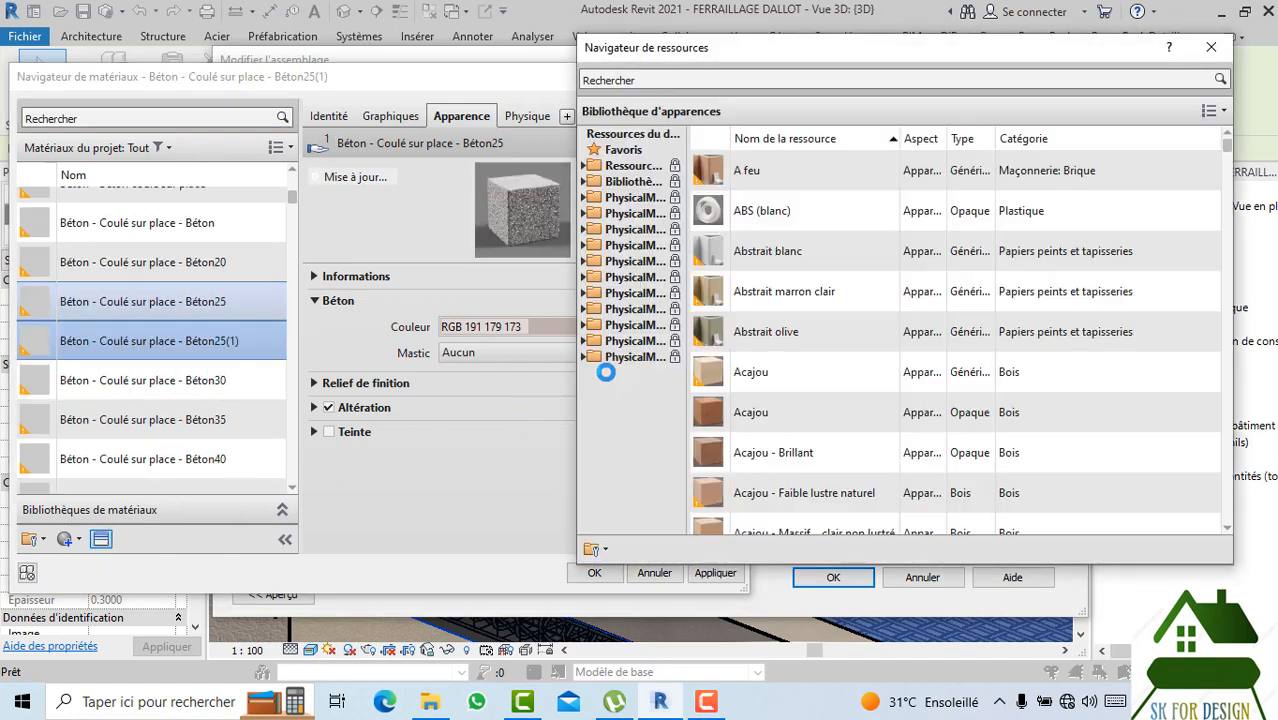
click(583, 166)
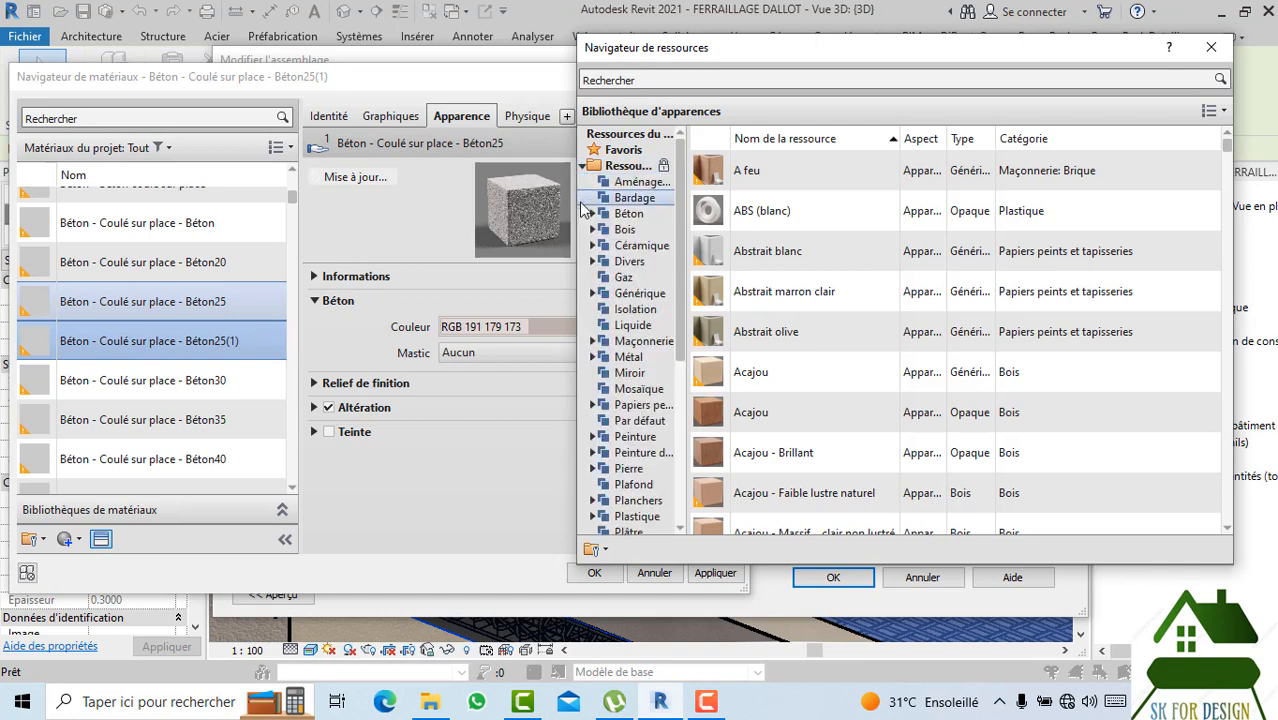
click(622, 216)
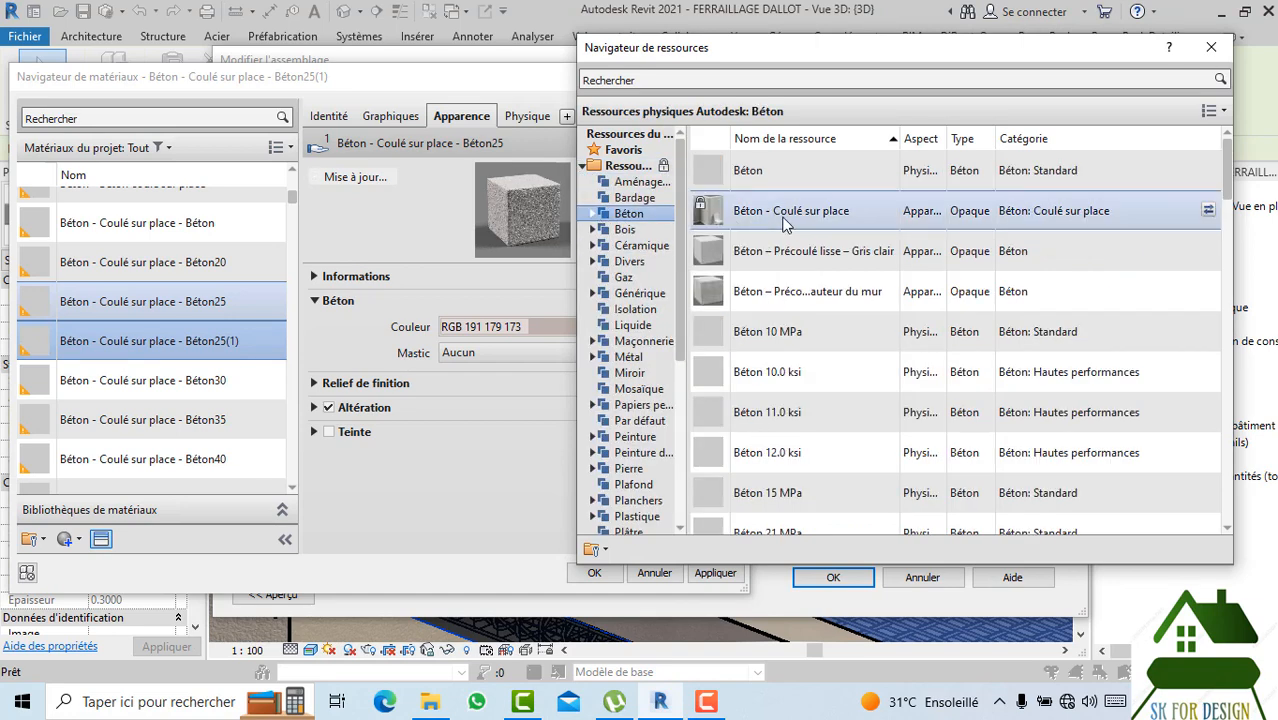
double_click(750, 220)
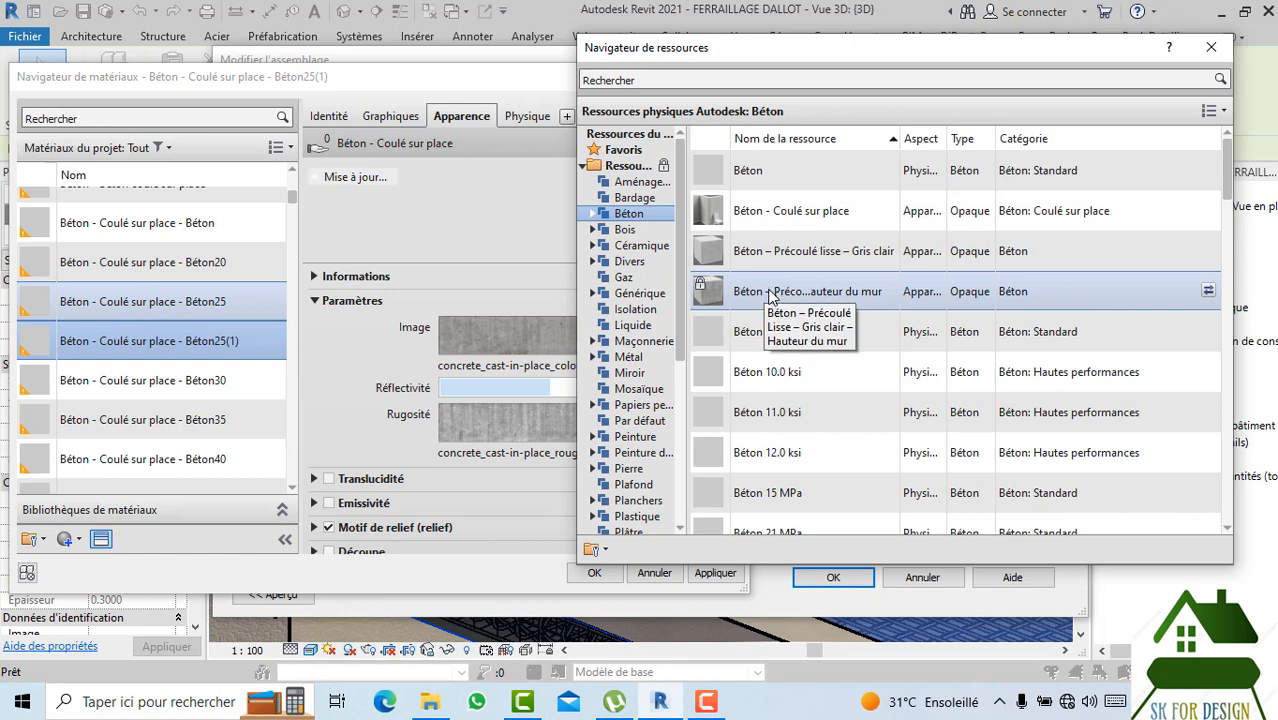
Assign the standard Béton physical resource to the duplicated material and reapply the Béton - Coulé sur place appearance.
scroll(770, 296, down, 5)
scroll(772, 300, down, 8)
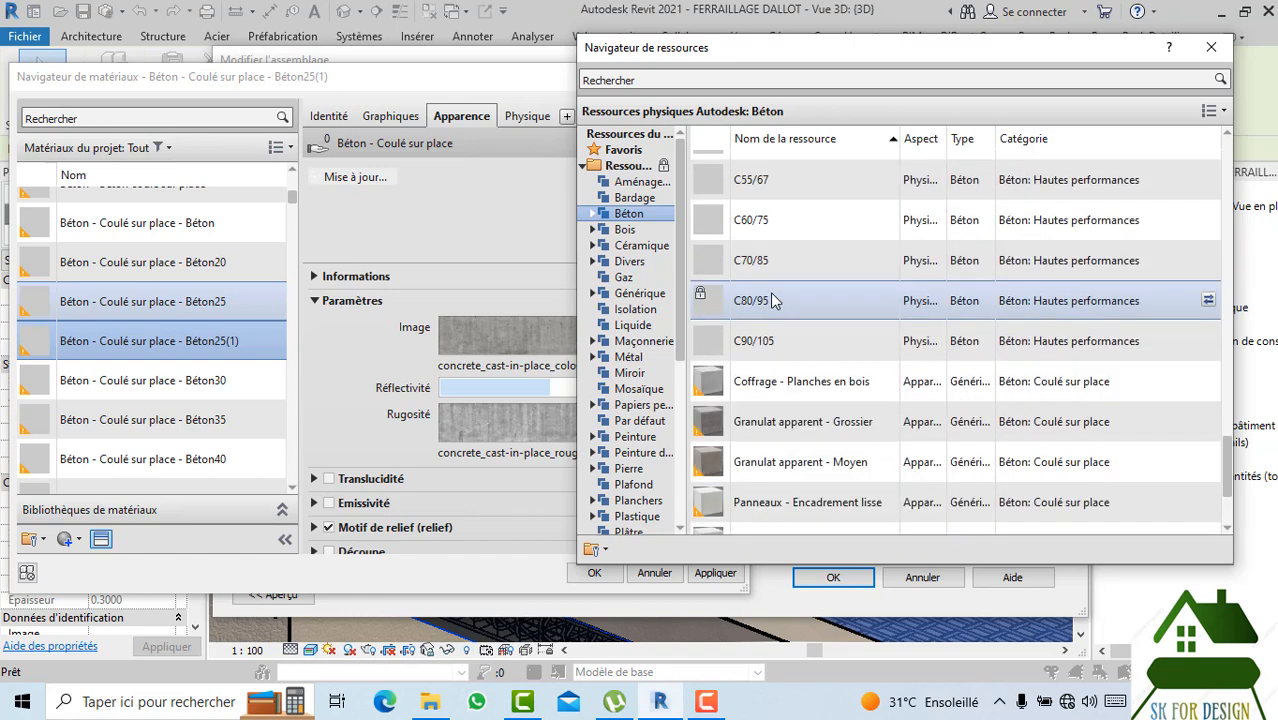
scroll(770, 300, down, 2)
scroll(771, 297, down, 1)
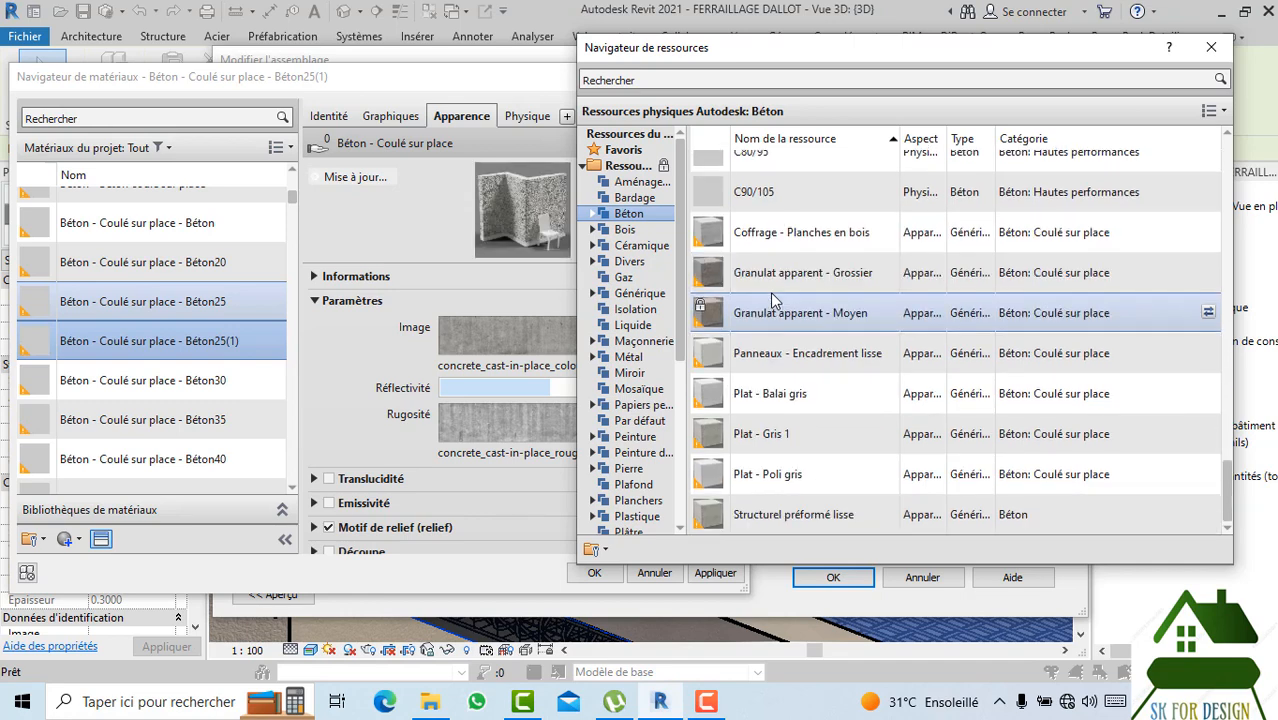
scroll(772, 297, up, 15)
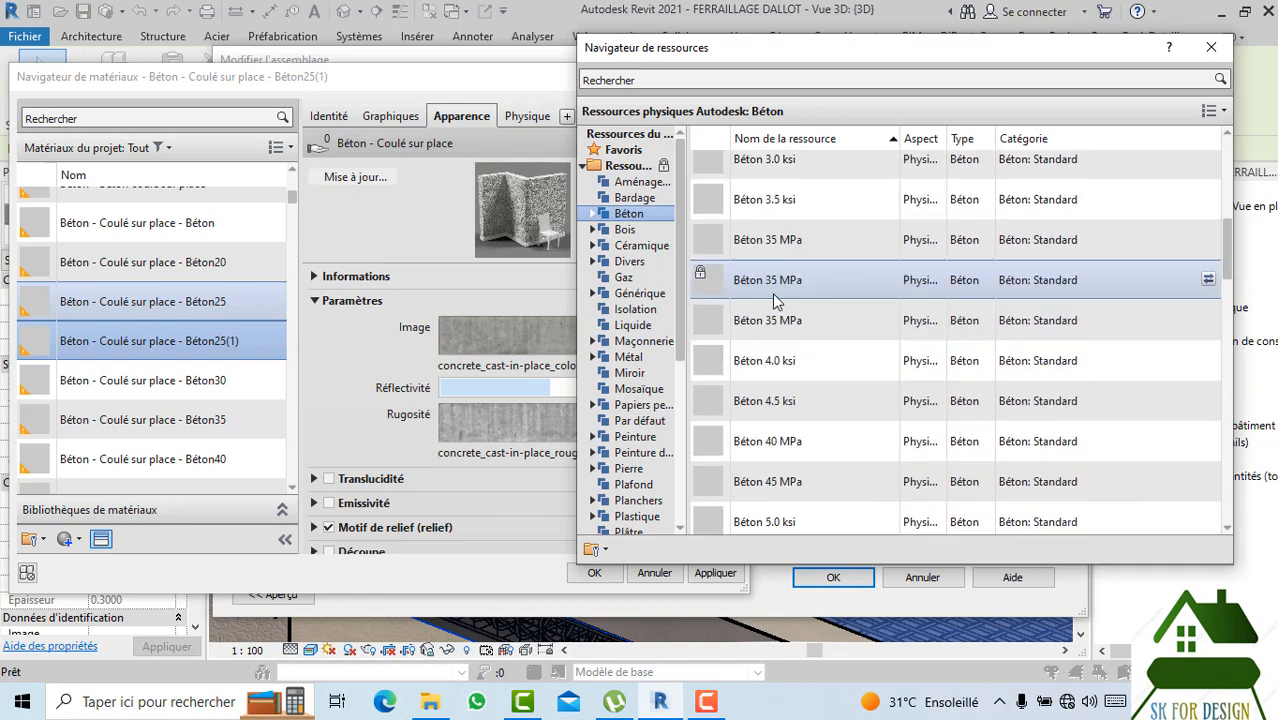
double_click(778, 185)
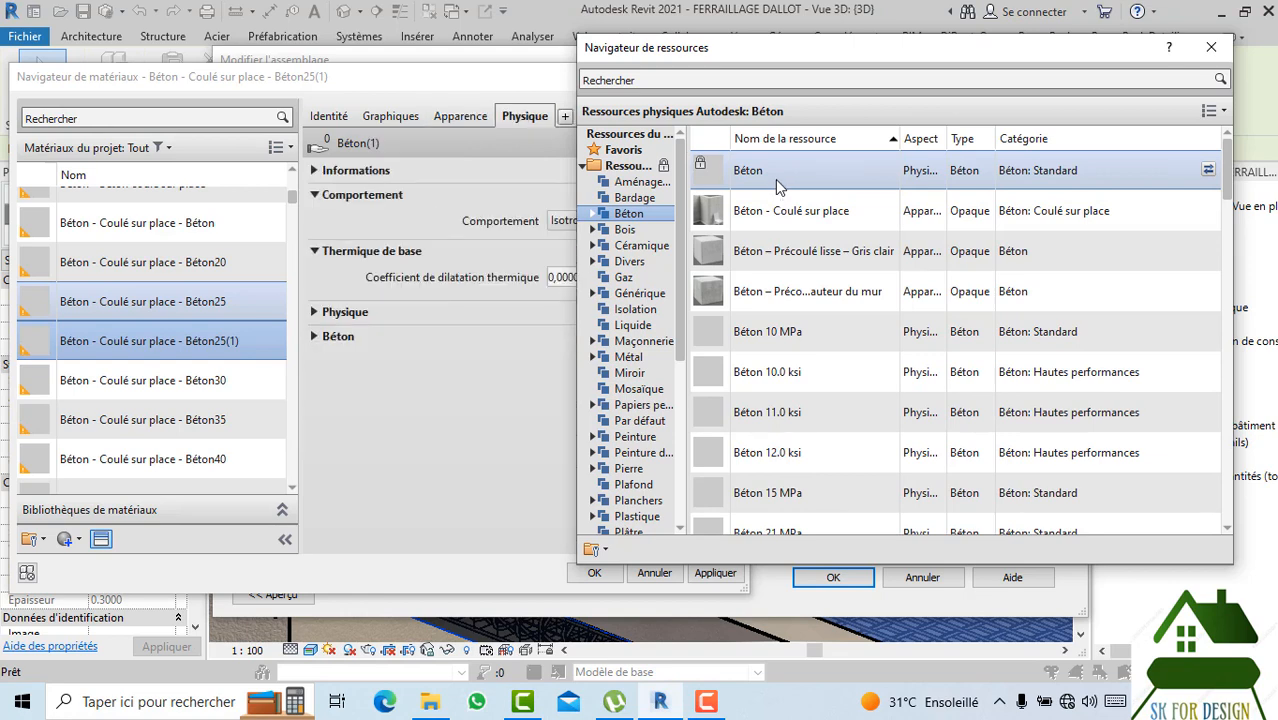
double_click(778, 211)
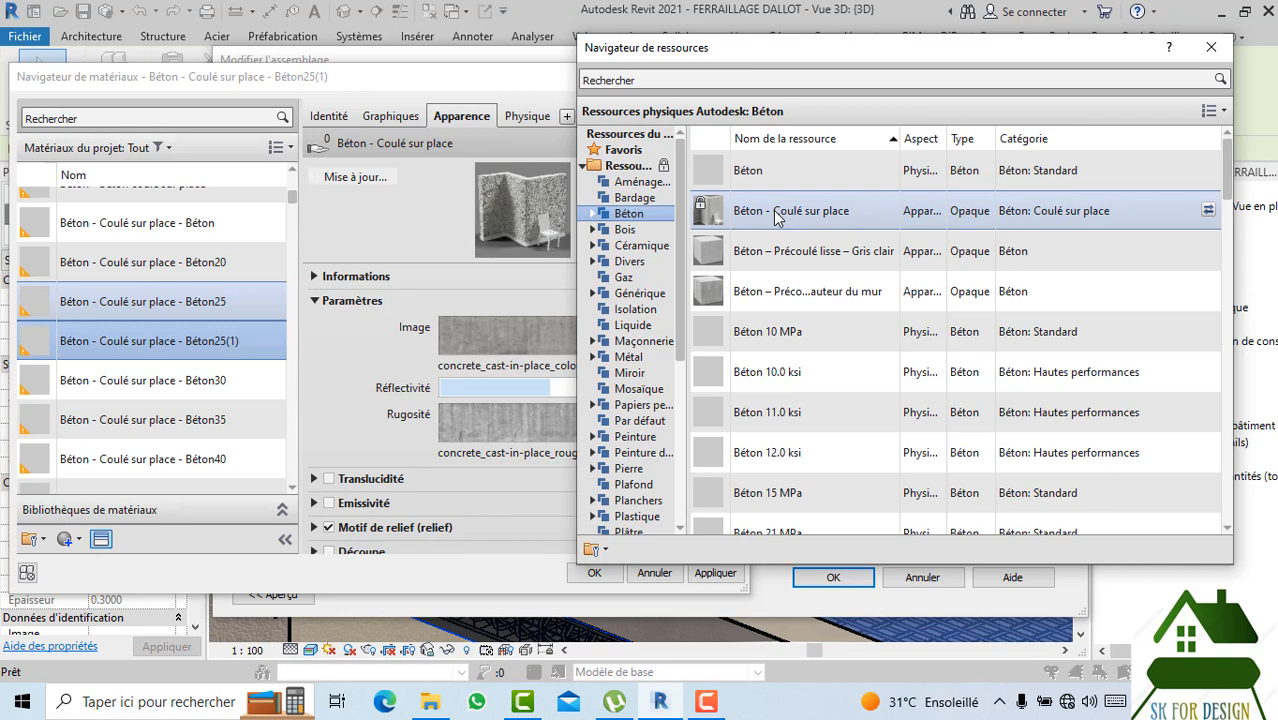
click(782, 252)
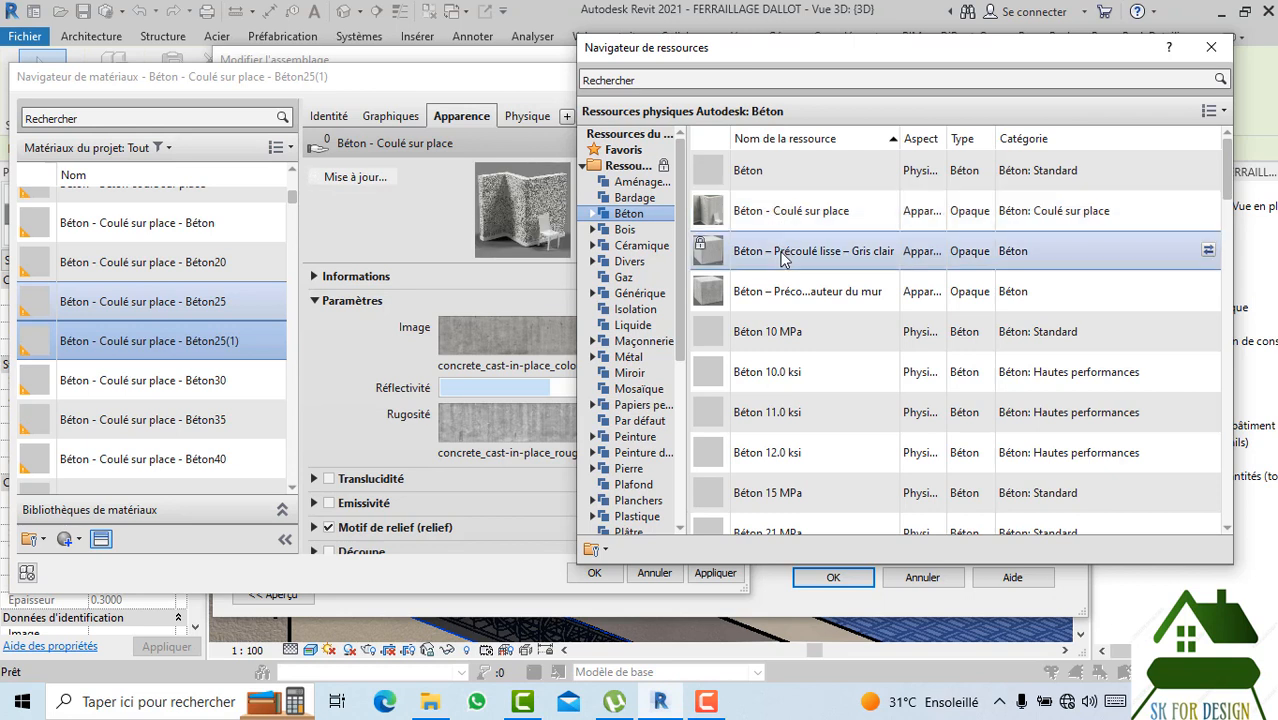
Confirm the duplicated material for the dalle 30 floor layer, accept the type properties and deselect the slab.
click(1211, 48)
click(594, 572)
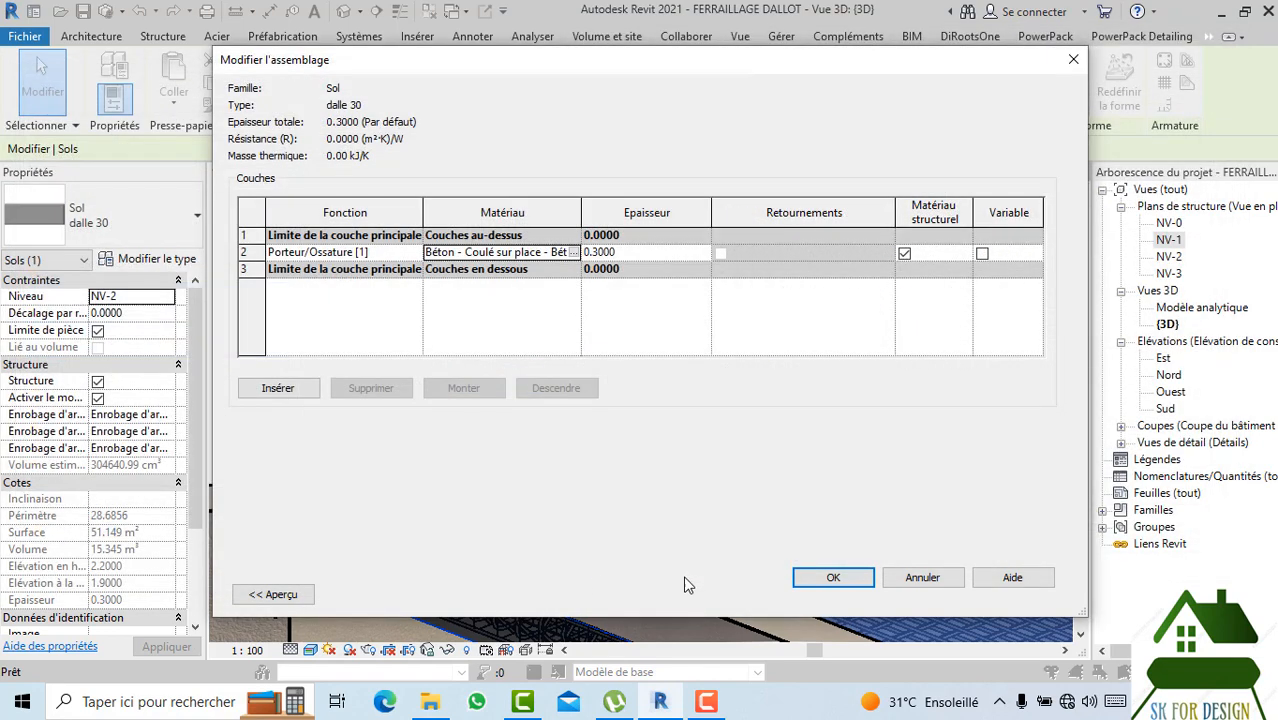
click(831, 578)
click(851, 592)
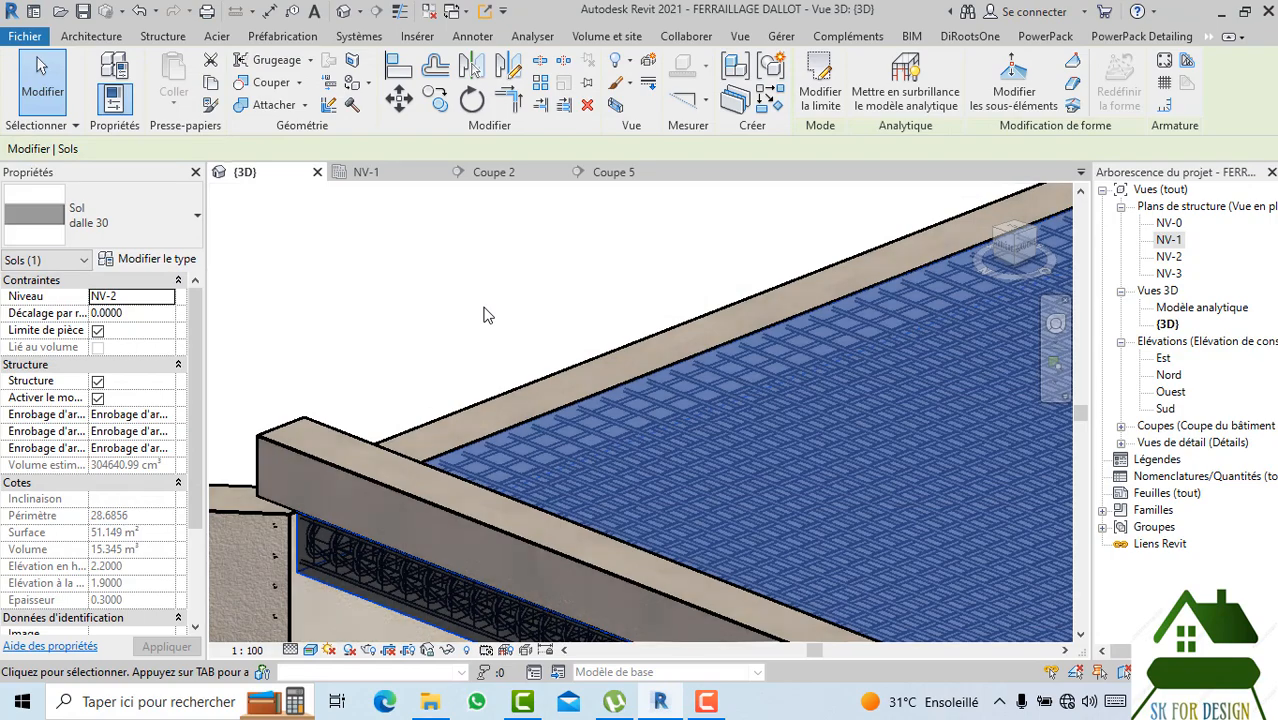
key(Escape)
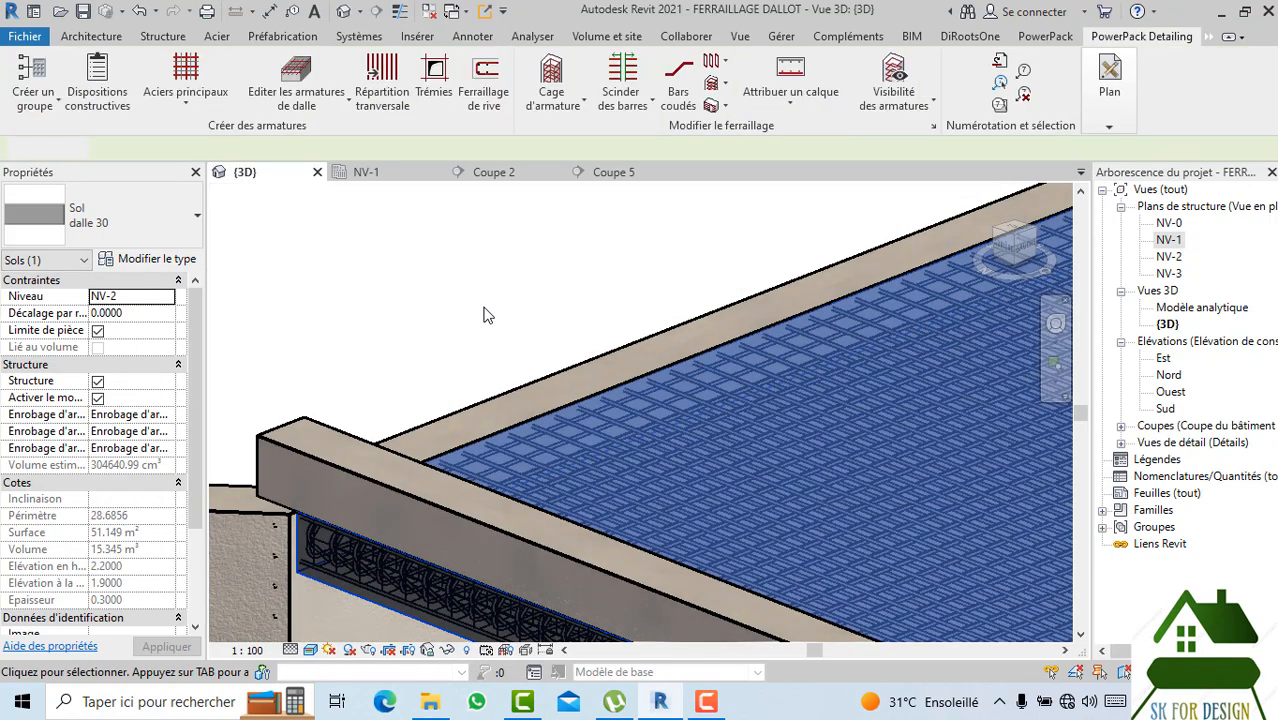
scroll(485, 315, down, 3)
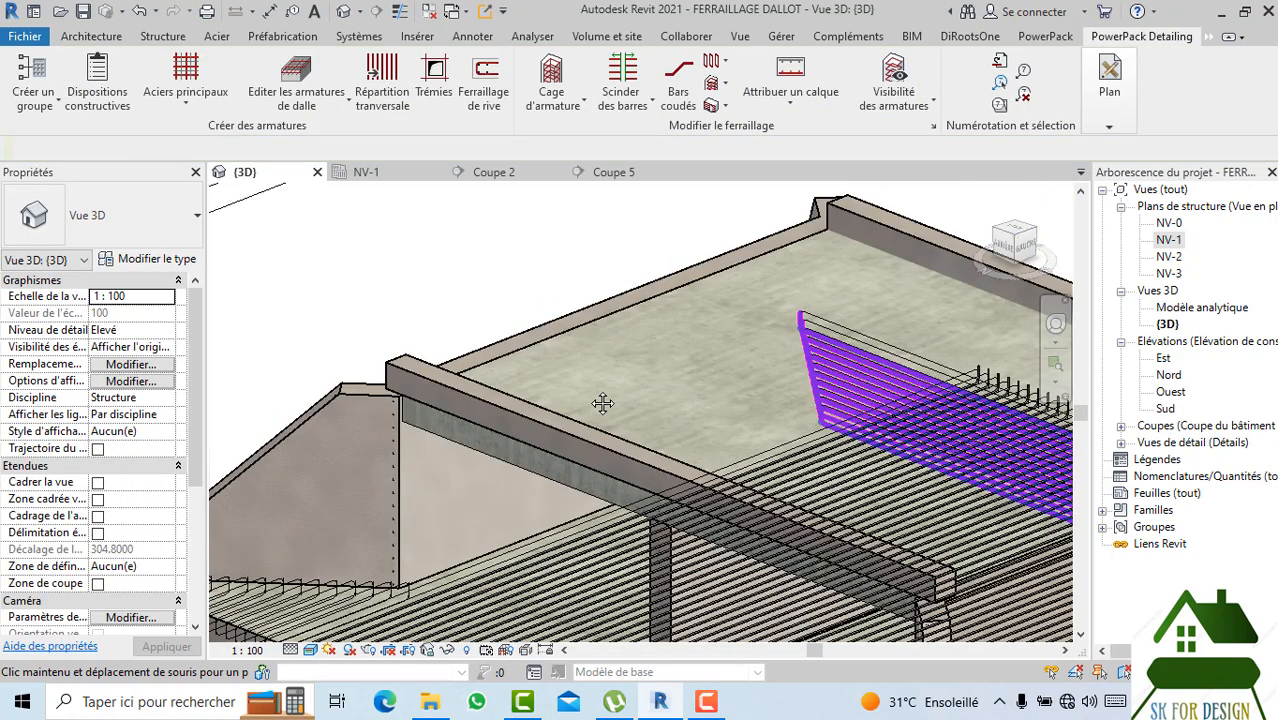
Show all reinforcement types and all layers in the active 3D view through the rebar visibility settings.
shift+middle_drag(605, 400, 1015, 250)
drag(1014, 253, 1011, 244)
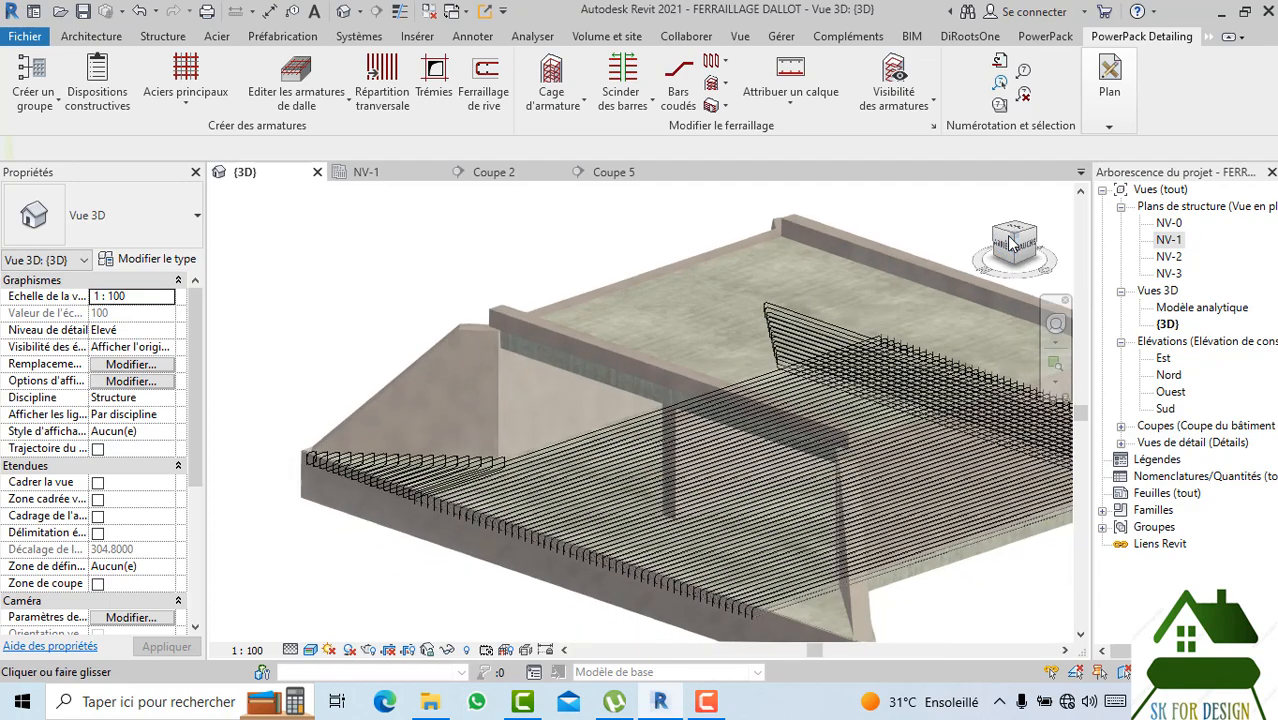
scroll(728, 334, up, 2)
scroll(611, 399, up, 3)
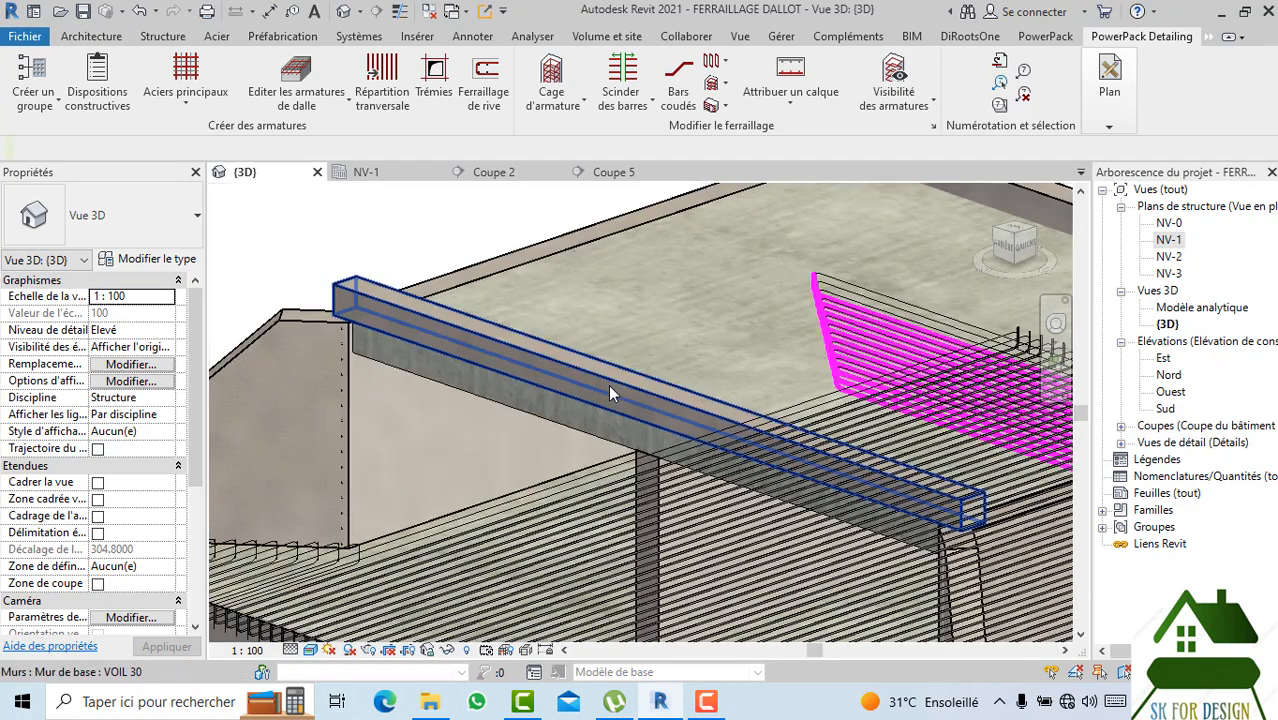
click(608, 383)
scroll(600, 375, down, 4)
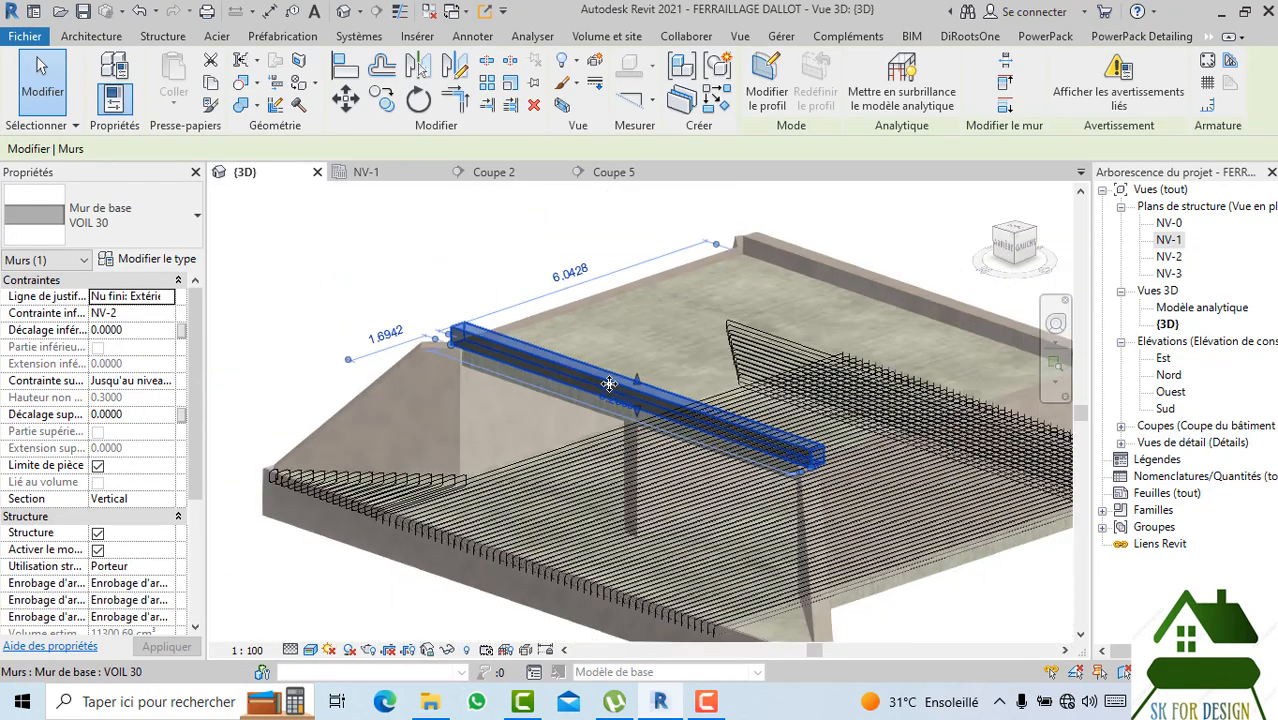
middle_drag(622, 391, 578, 336)
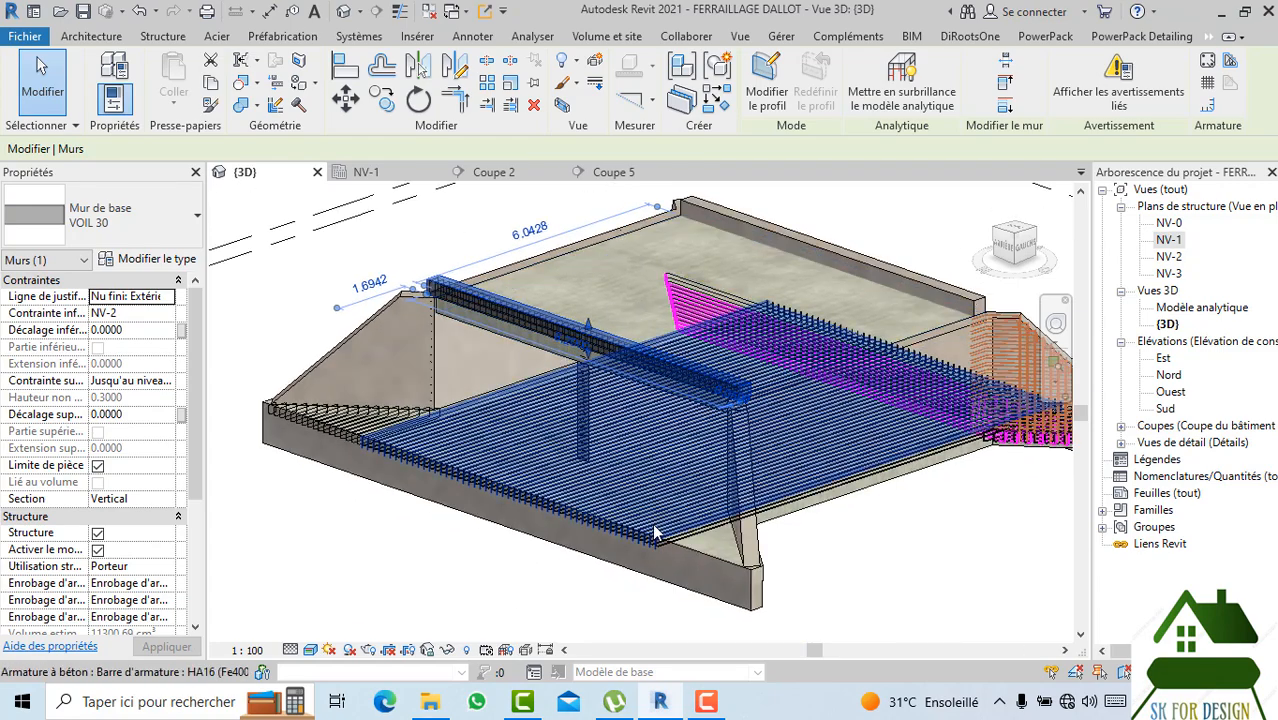
click(1141, 36)
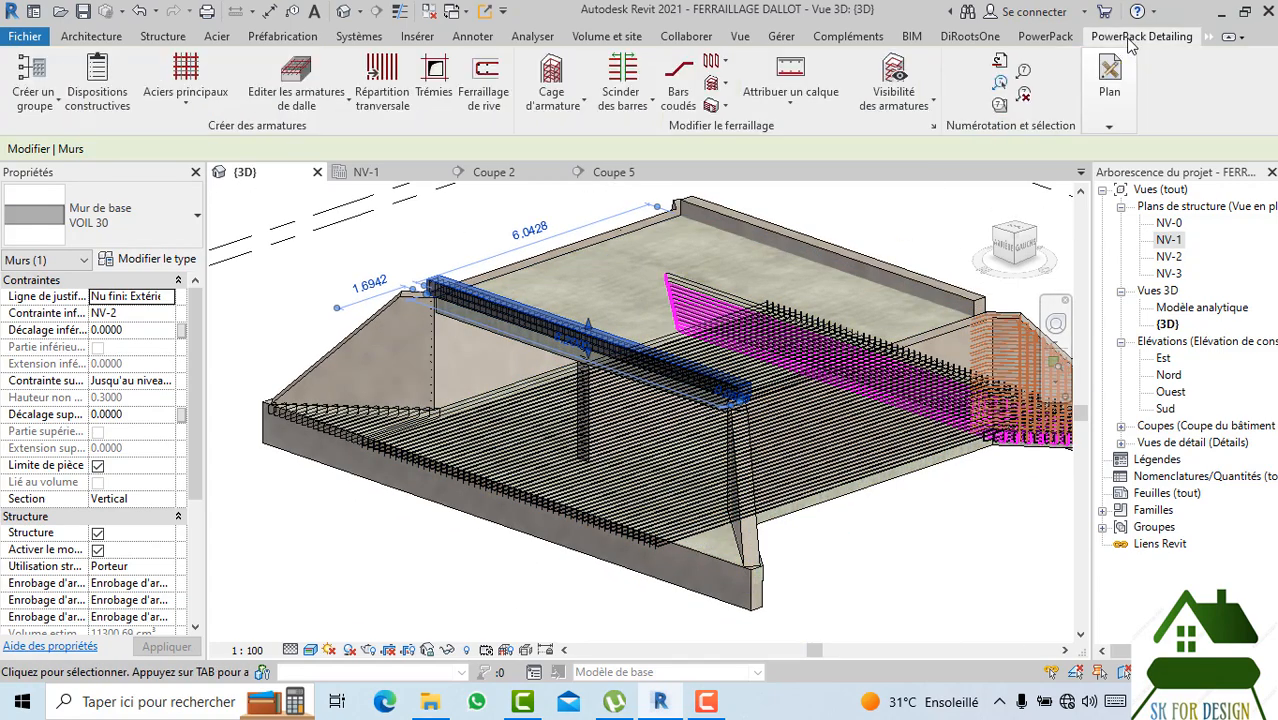
click(893, 88)
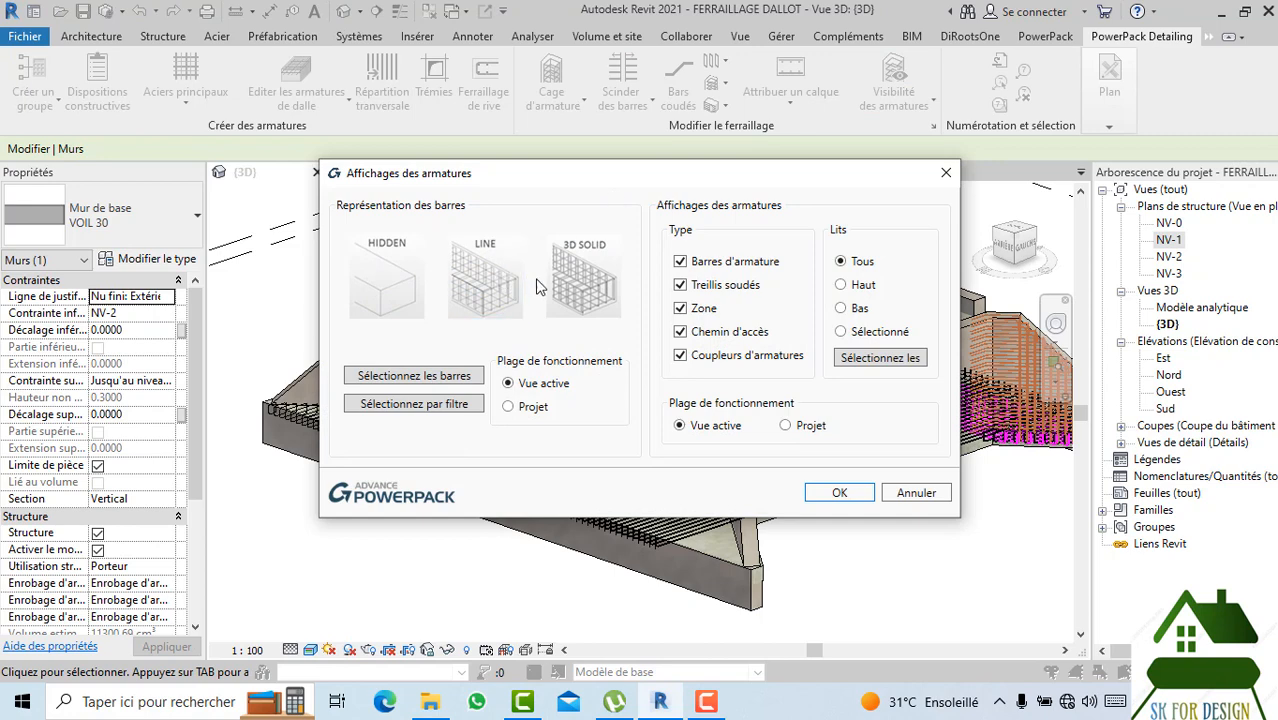
click(822, 493)
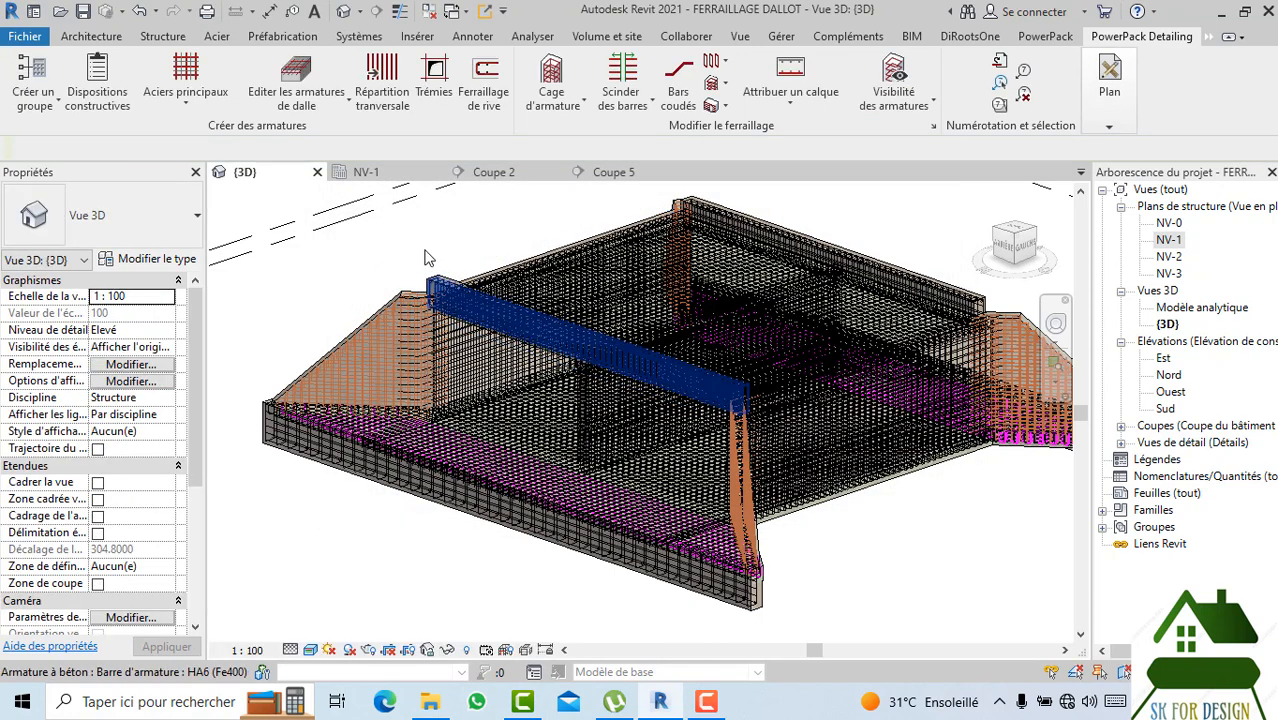
Lengthen the horizontal HA12 bars of the VOIL 30 edge wall on the deck slab toward the wall's end, seen from the back.
scroll(390, 238, up, 4)
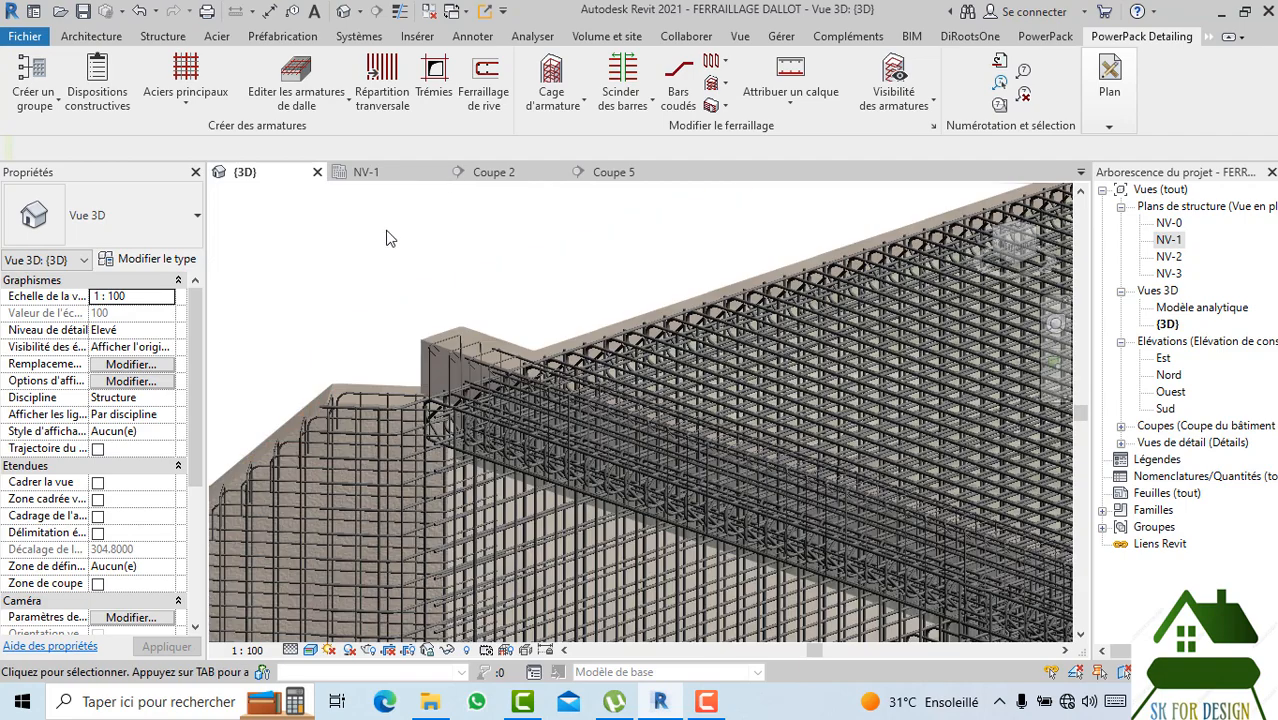
scroll(410, 303, up, 2)
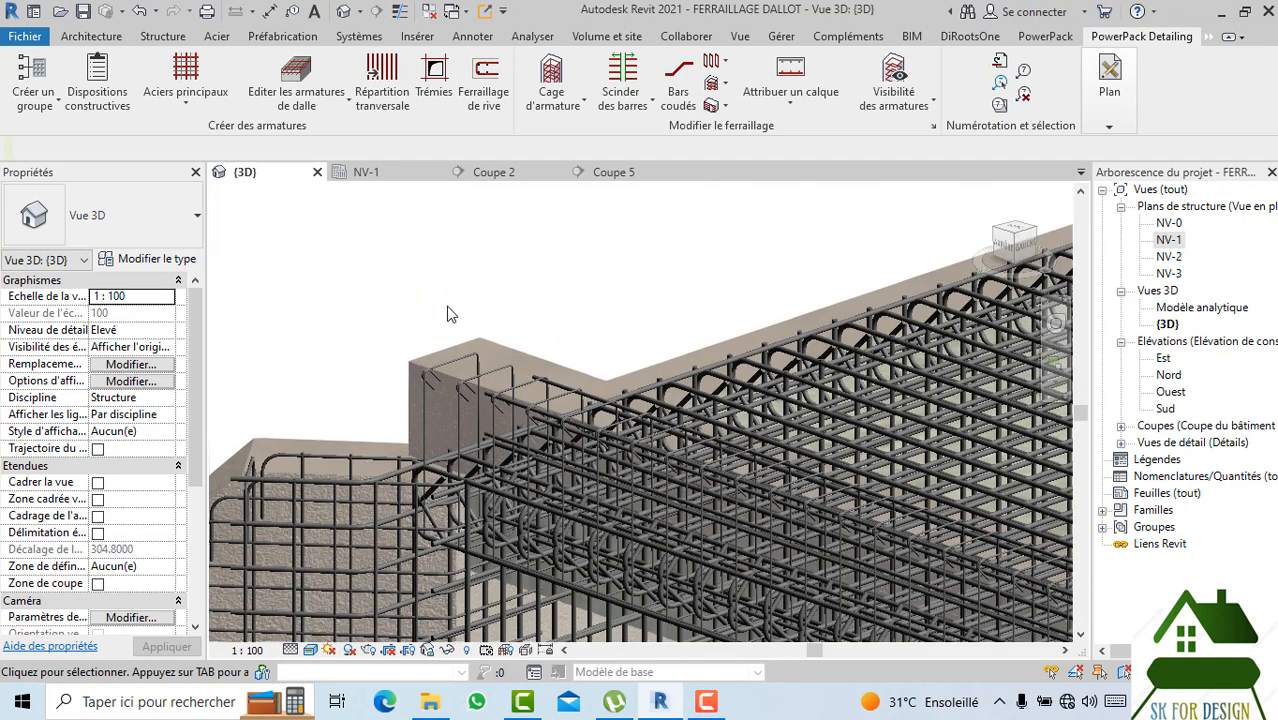
scroll(448, 314, up, 2)
scroll(448, 314, down, 2)
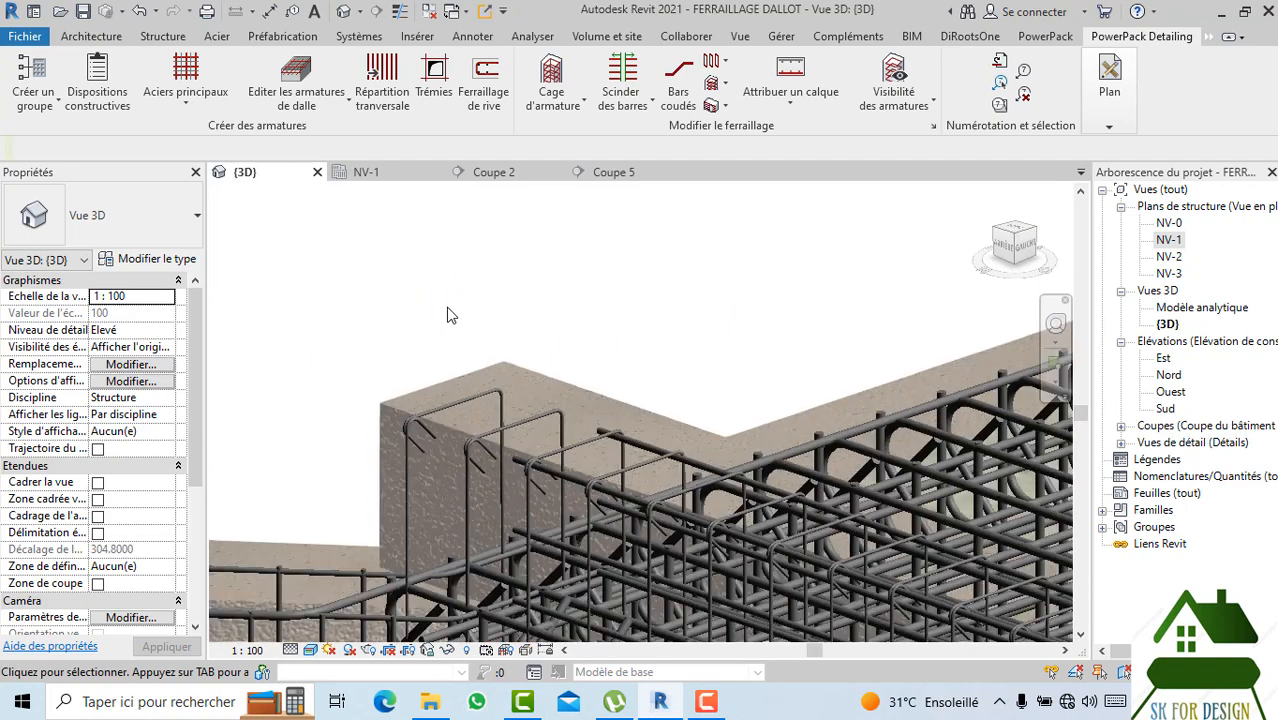
click(520, 468)
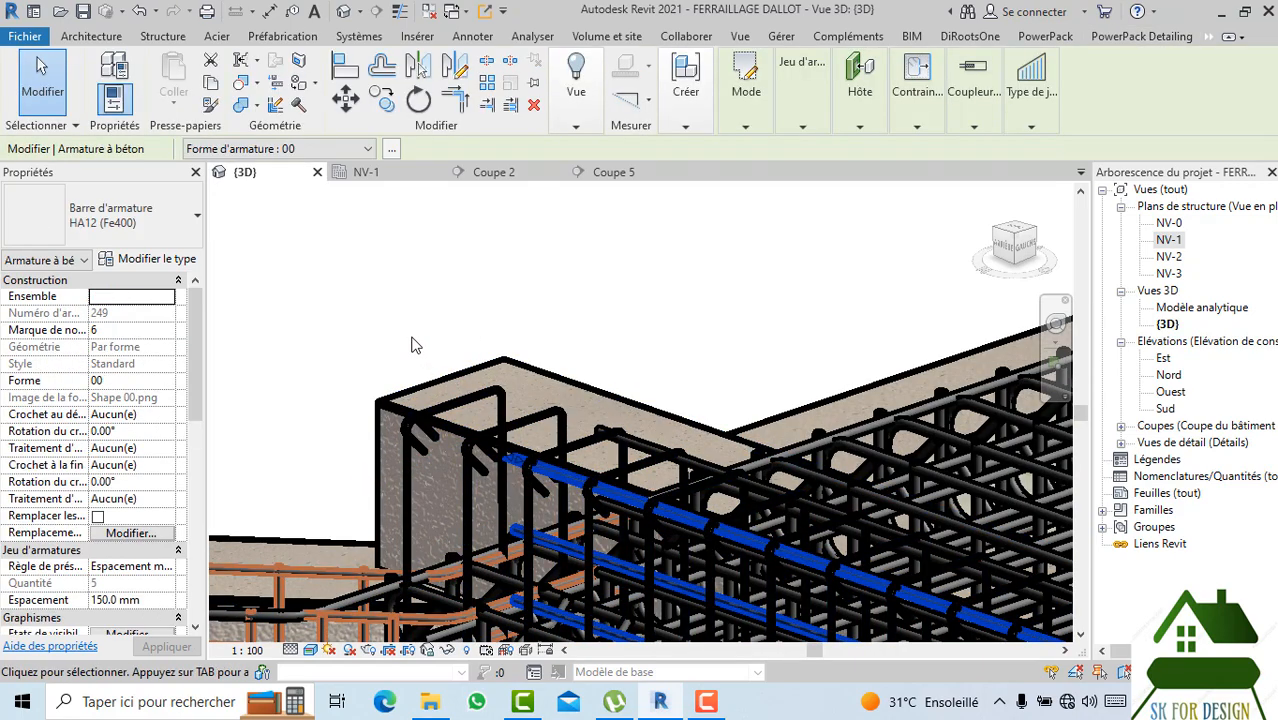
shift+middle_drag(416, 348, 988, 275)
click(1012, 243)
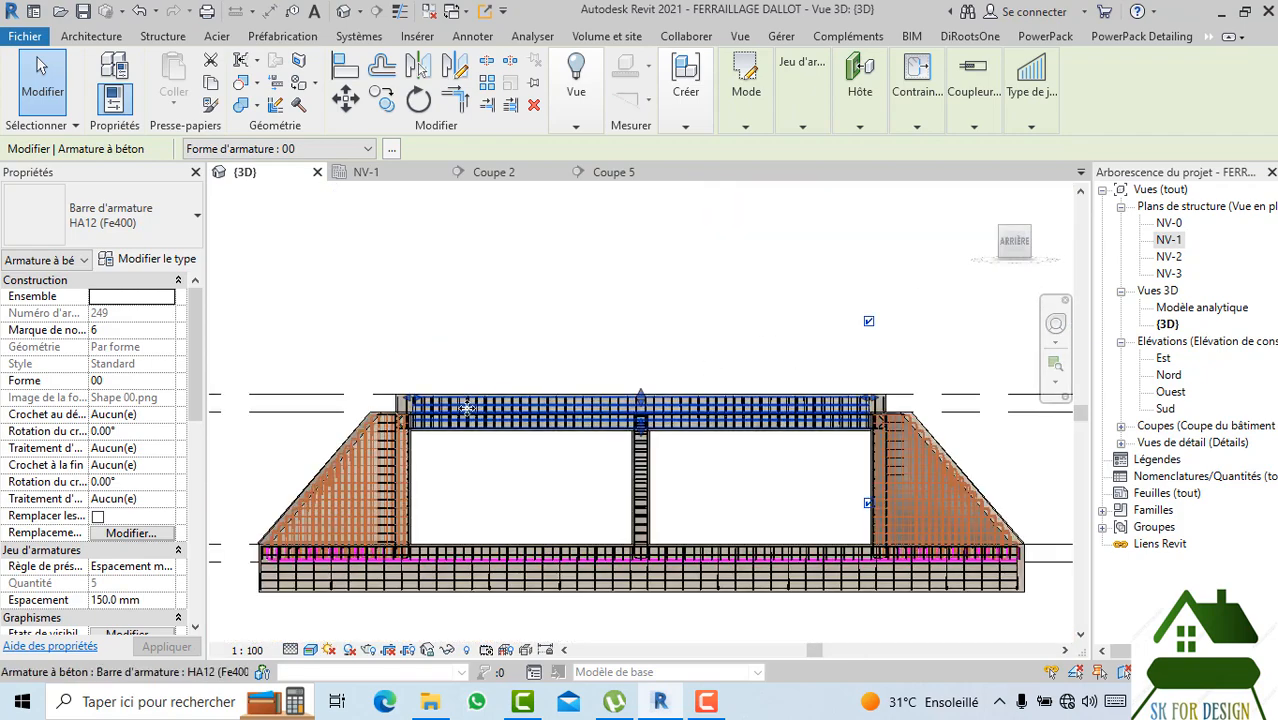
scroll(560, 378, up, 5)
scroll(519, 376, up, 3)
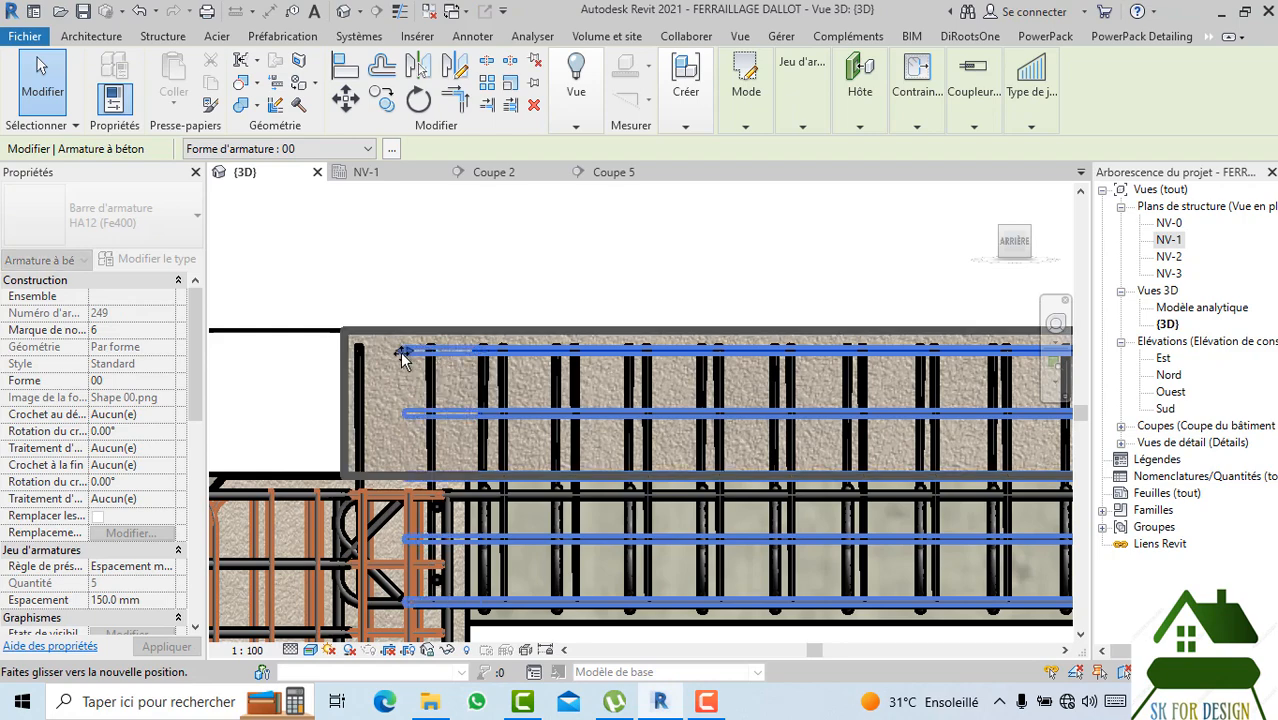
scroll(451, 291, down, 5)
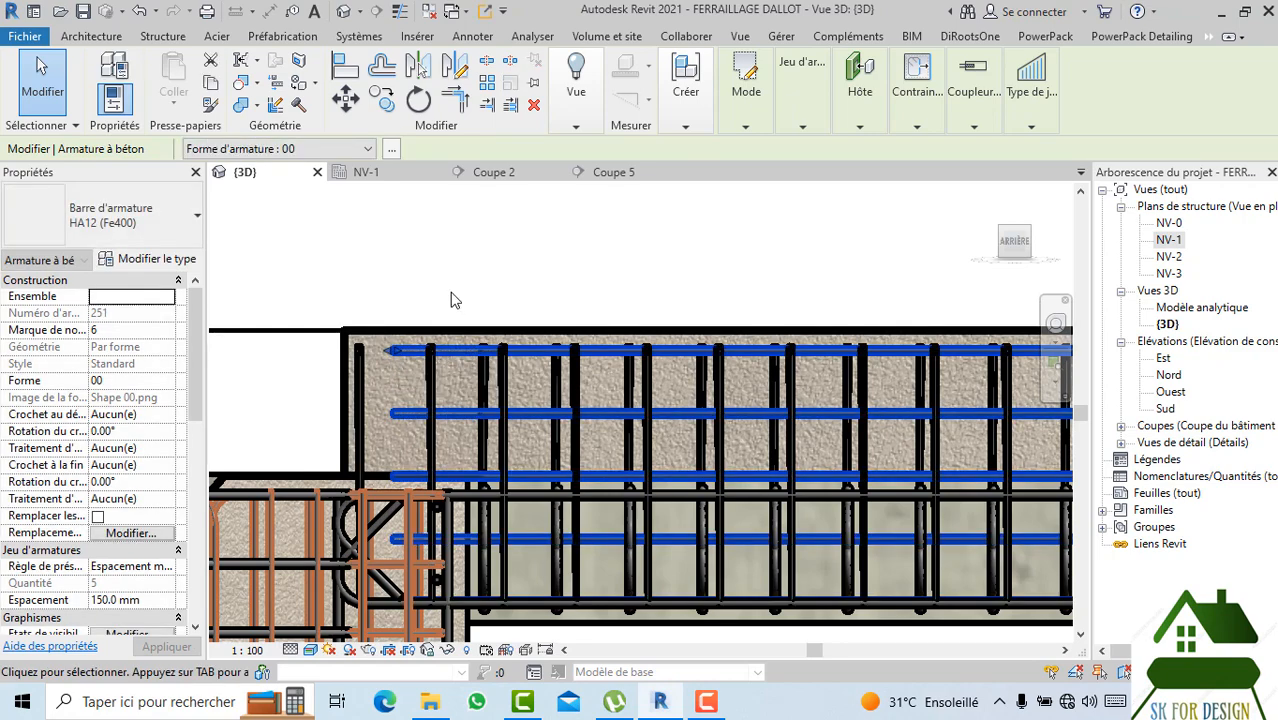
scroll(819, 277, down, 2)
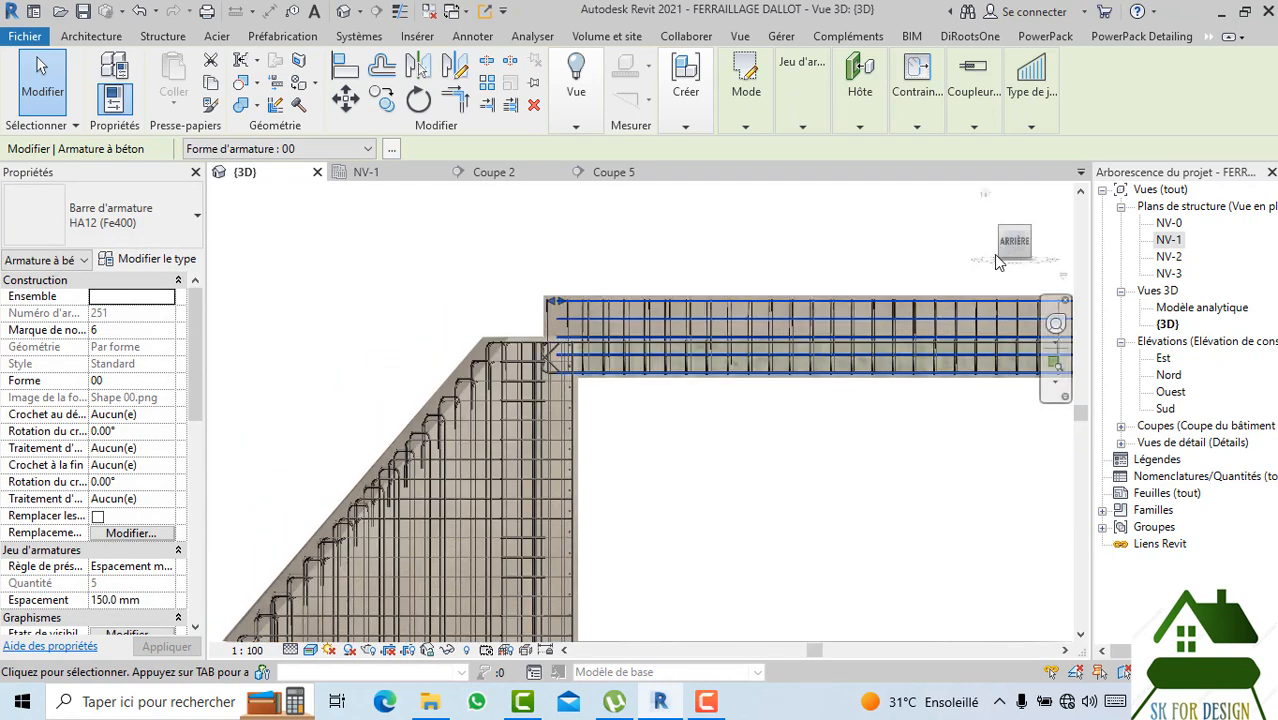
Inspect the horizontal HA12 bars of the edge wall at both ends in an oblique 3D view.
drag(996, 262, 952, 292)
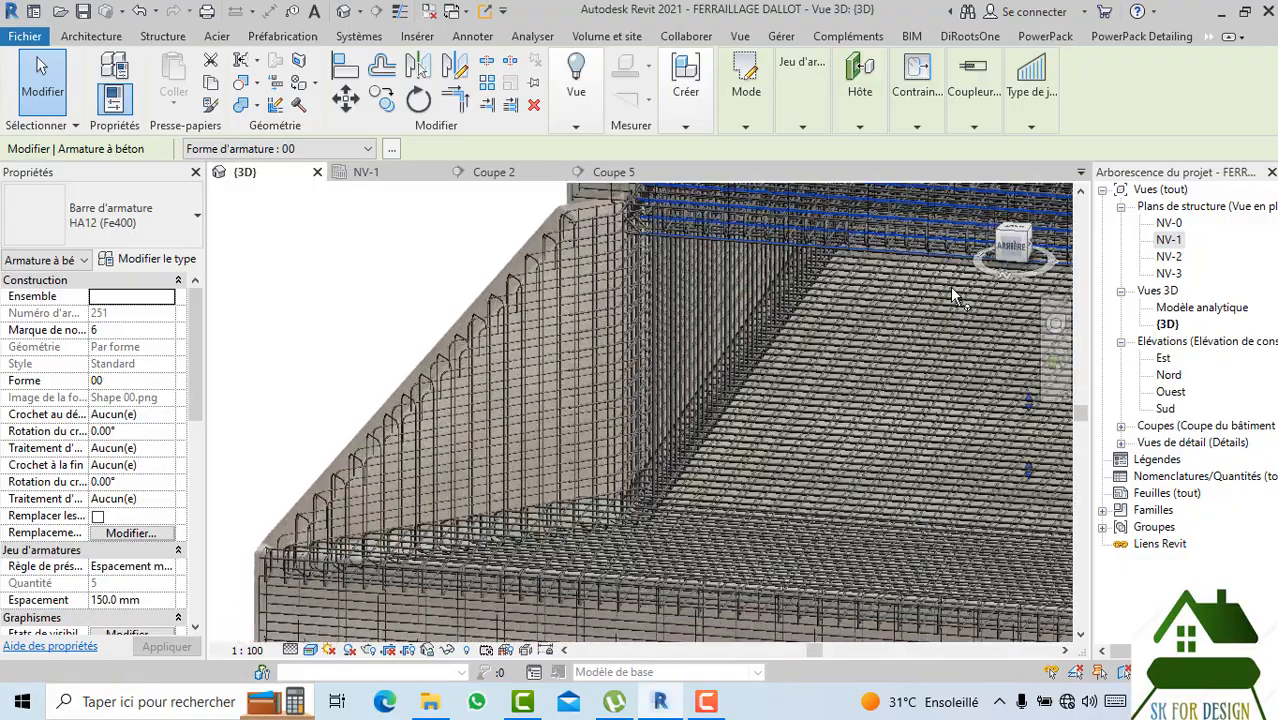
middle_drag(734, 338, 666, 438)
scroll(666, 438, down, 1)
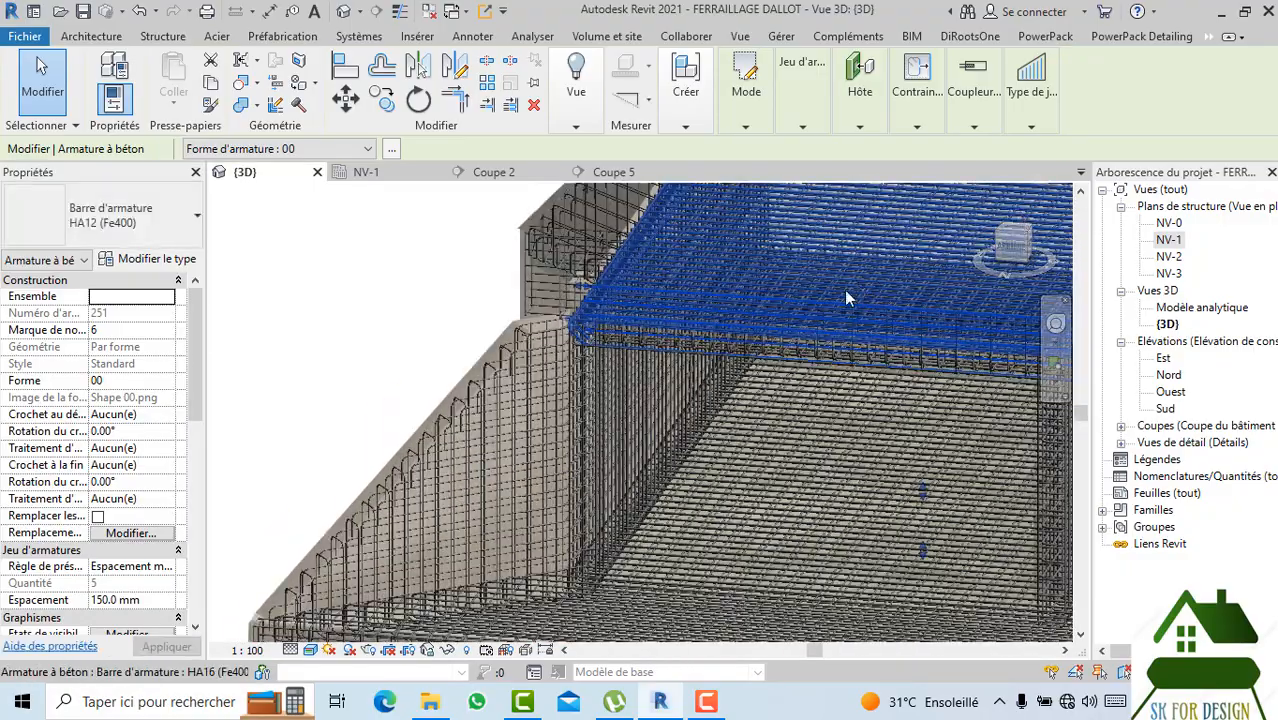
middle_drag(815, 305, 556, 407)
scroll(606, 363, down, 2)
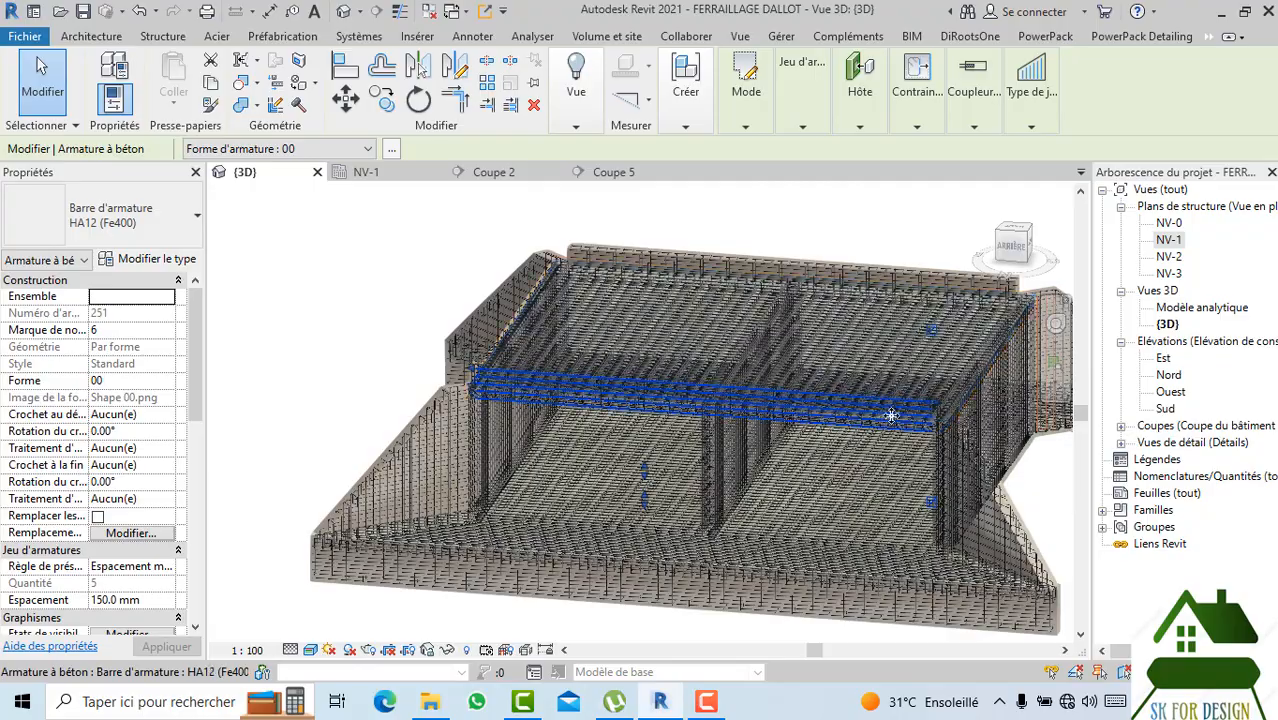
scroll(912, 419, up, 2)
scroll(971, 437, up, 2)
scroll(966, 420, up, 2)
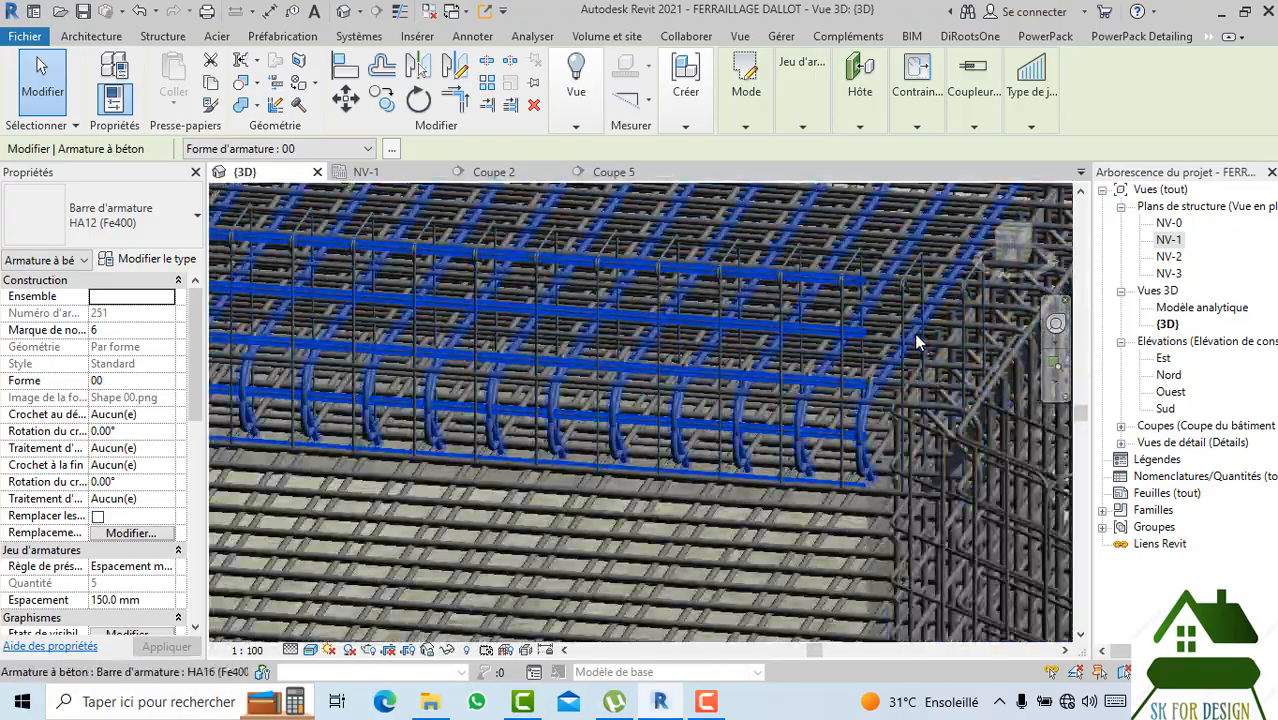
scroll(966, 280, down, 3)
scroll(826, 346, down, 3)
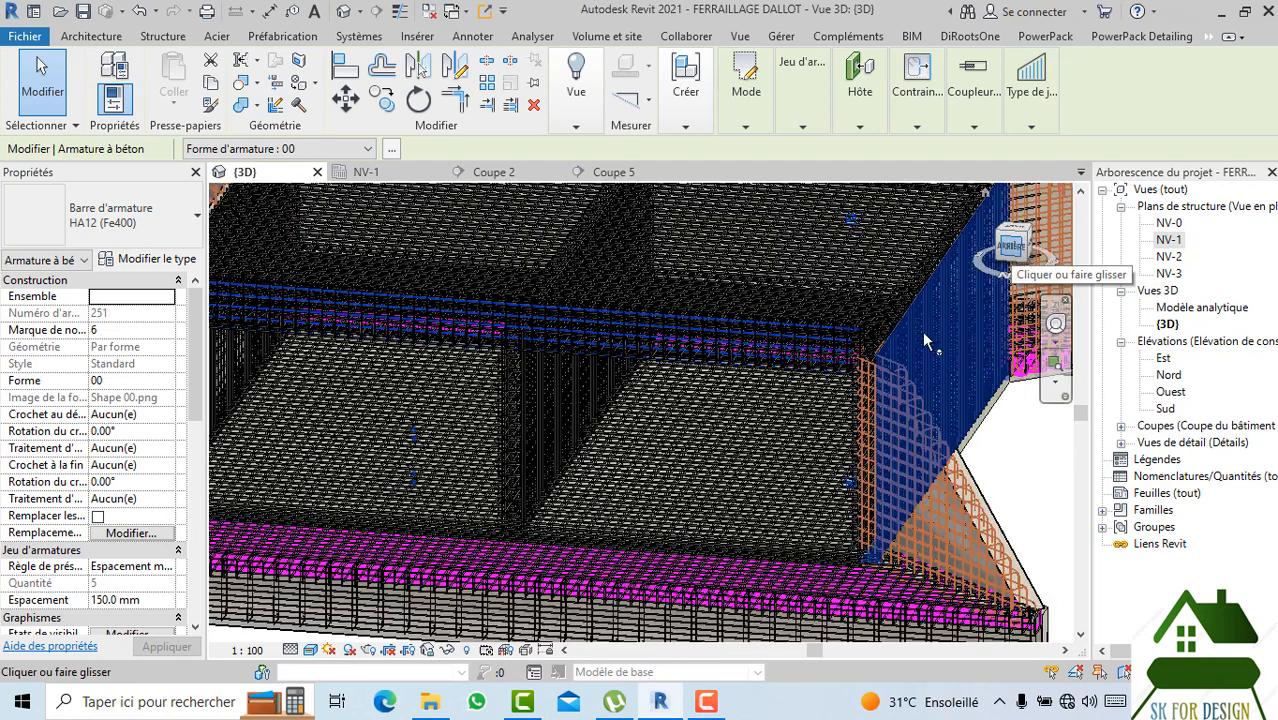
scroll(800, 416, down, 3)
key(Escape)
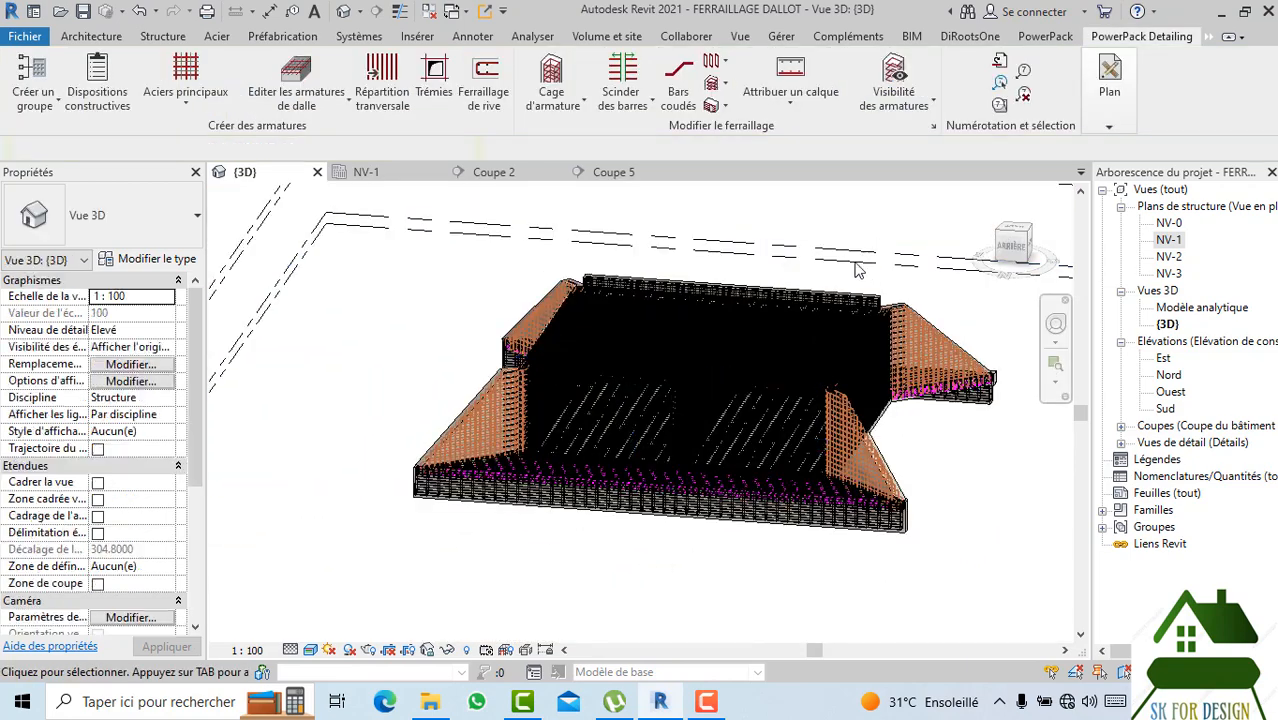
Adjust the end position of the edge wall's horizontal HA12 bars near its first stirrup in the back view.
click(1013, 245)
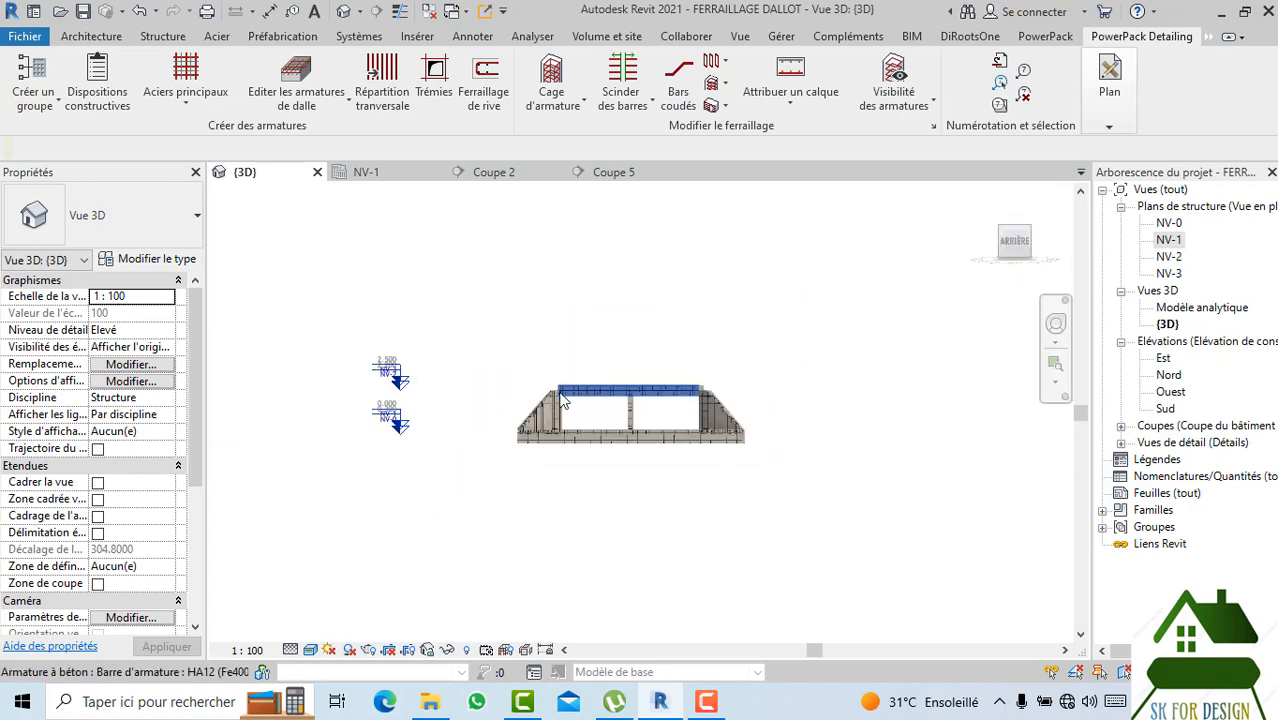
scroll(420, 365, up, 6)
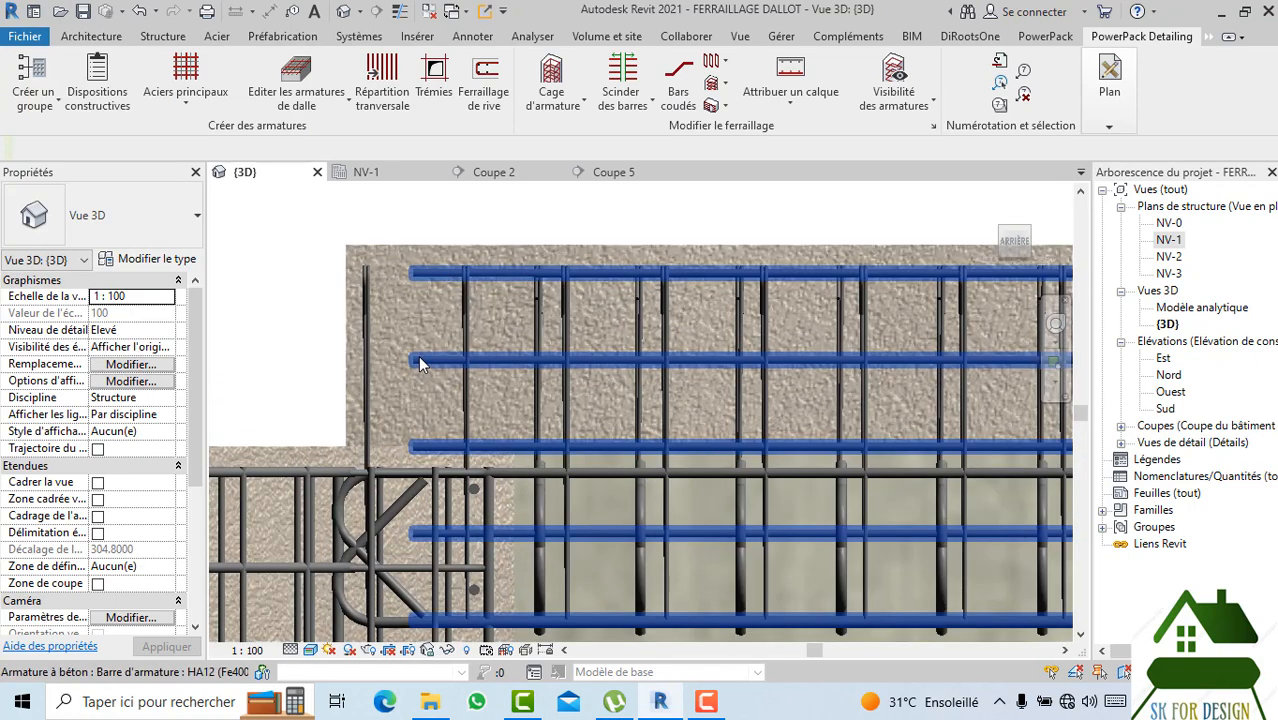
click(420, 363)
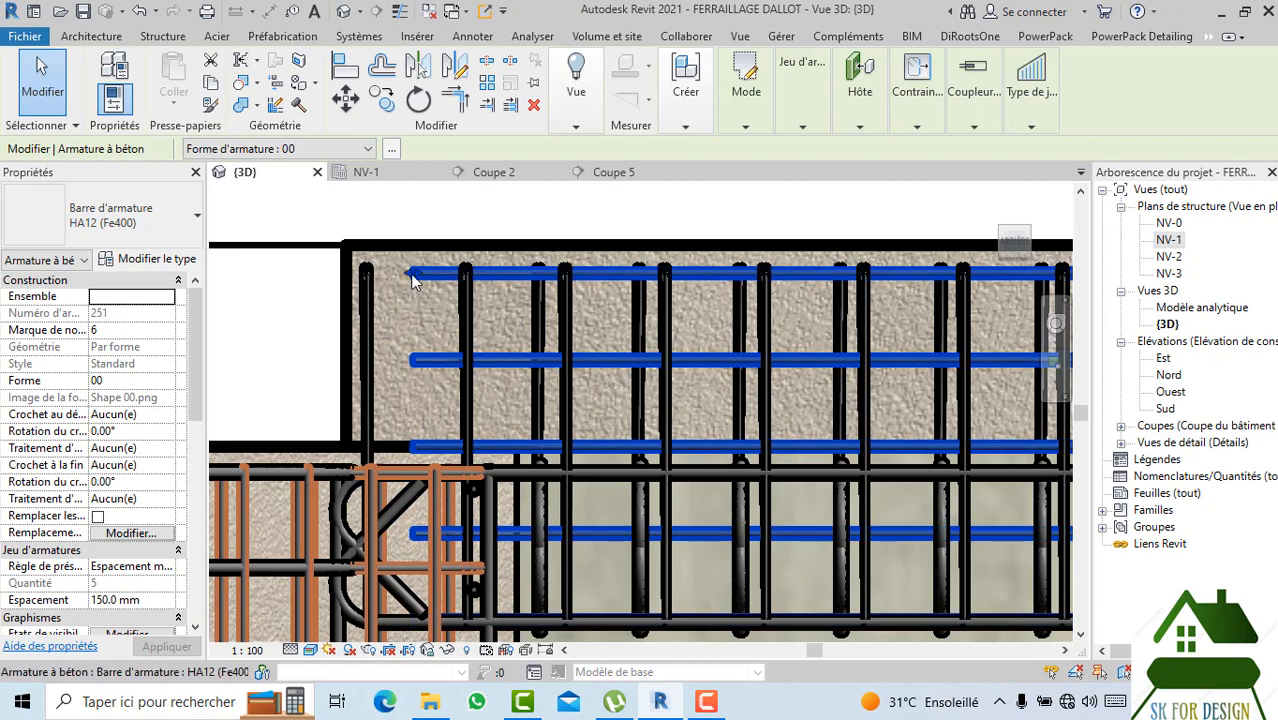
mouse_move(413, 279)
mouse_down()
mouse_move(663, 282)
mouse_move(379, 283)
mouse_move(424, 280)
mouse_up()
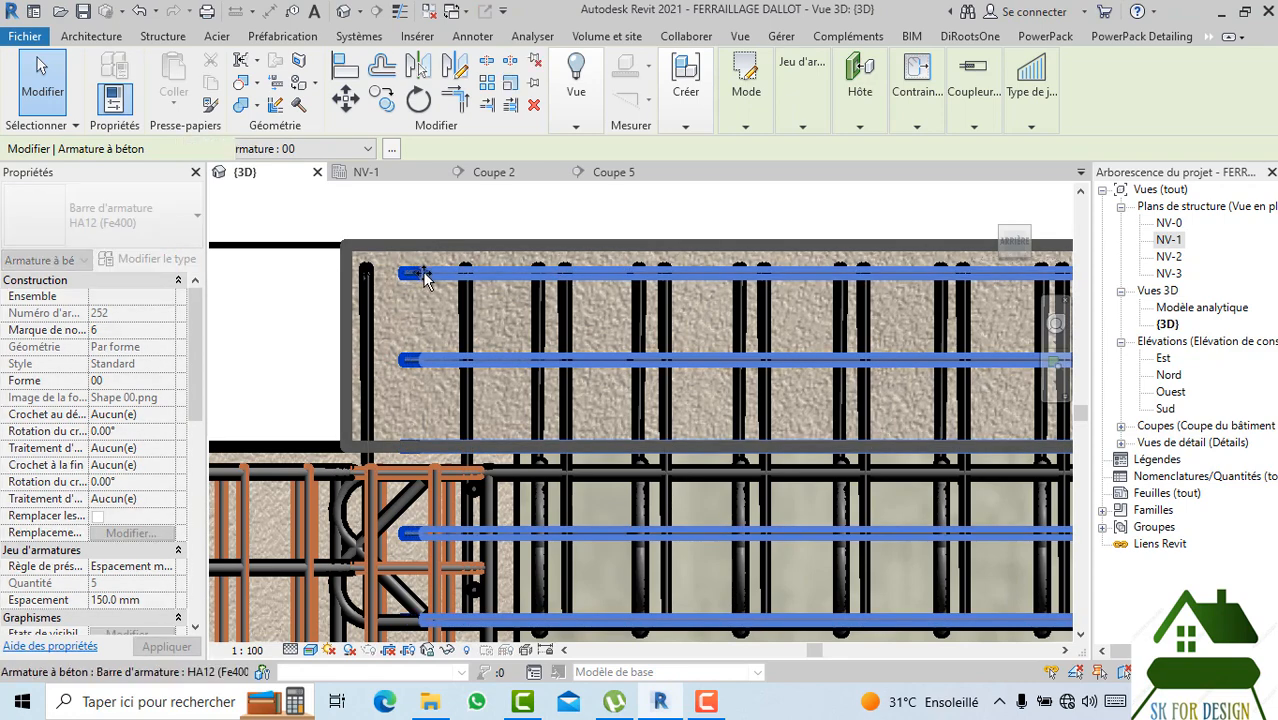
scroll(437, 357, down, 2)
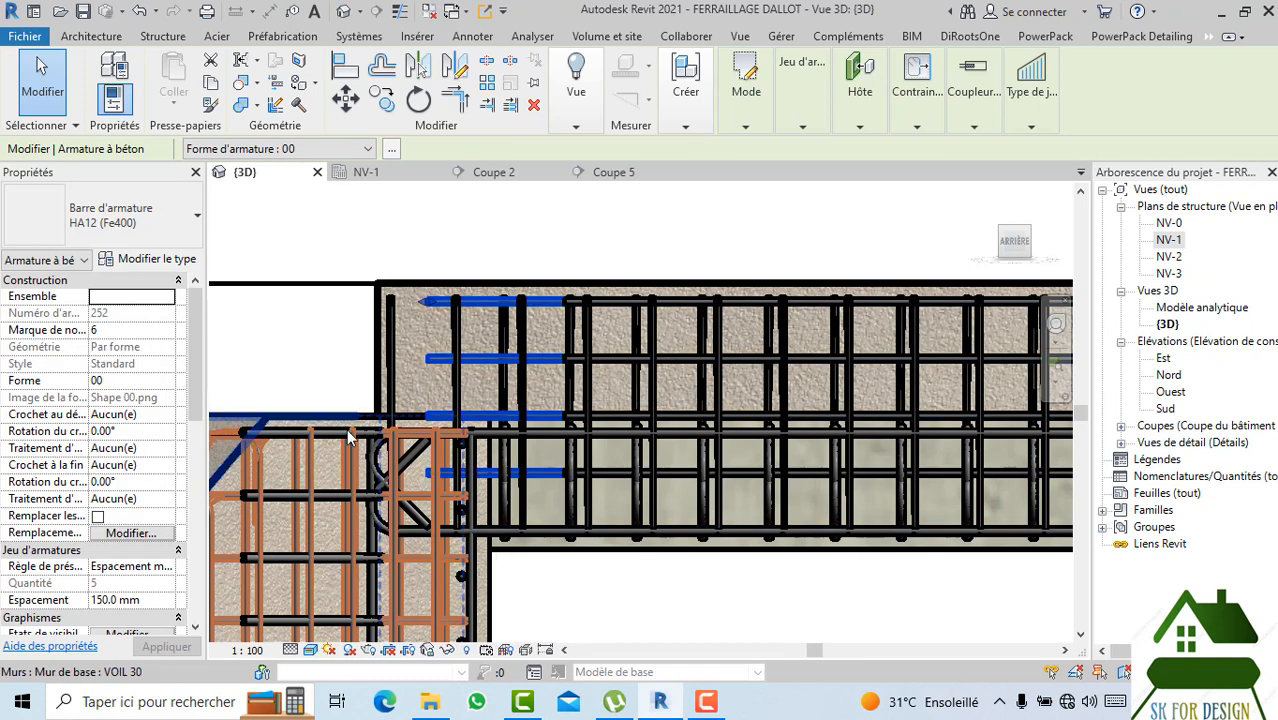
Set both the start hook and the end hook of the edge wall's horizontal HA12 bars to Standard - 180 deg.
click(168, 414)
click(166, 414)
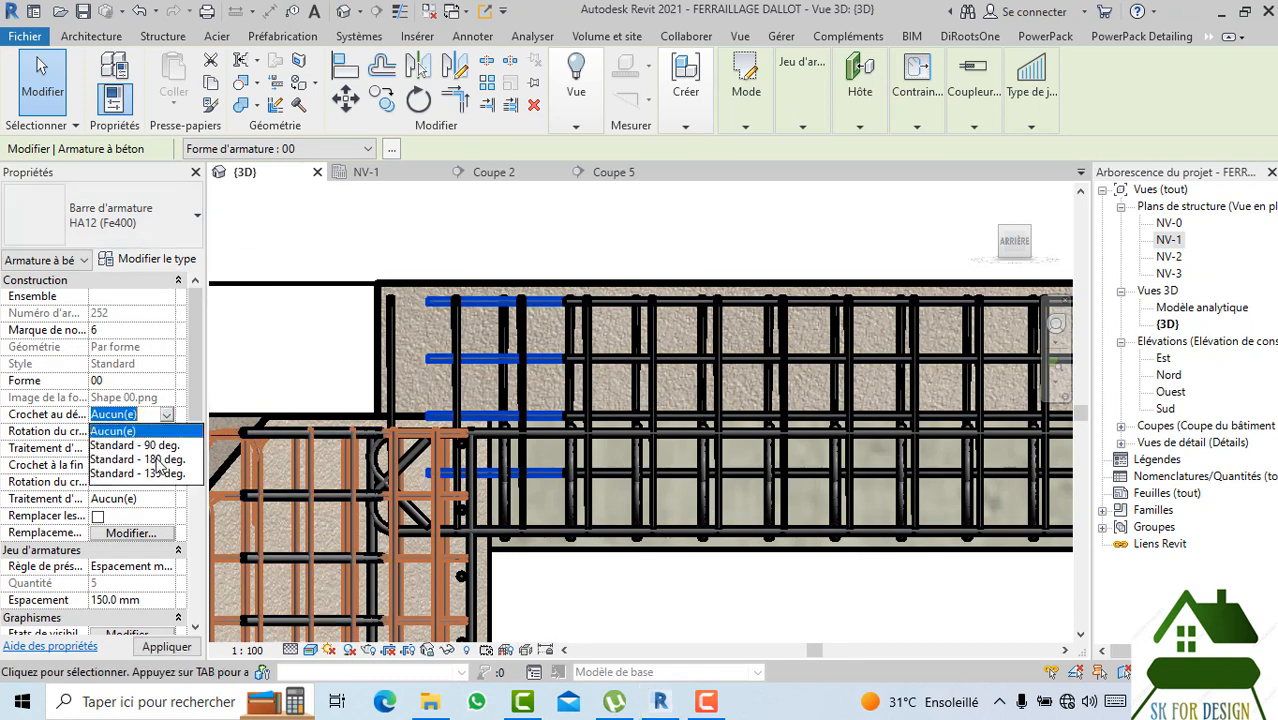
click(165, 472)
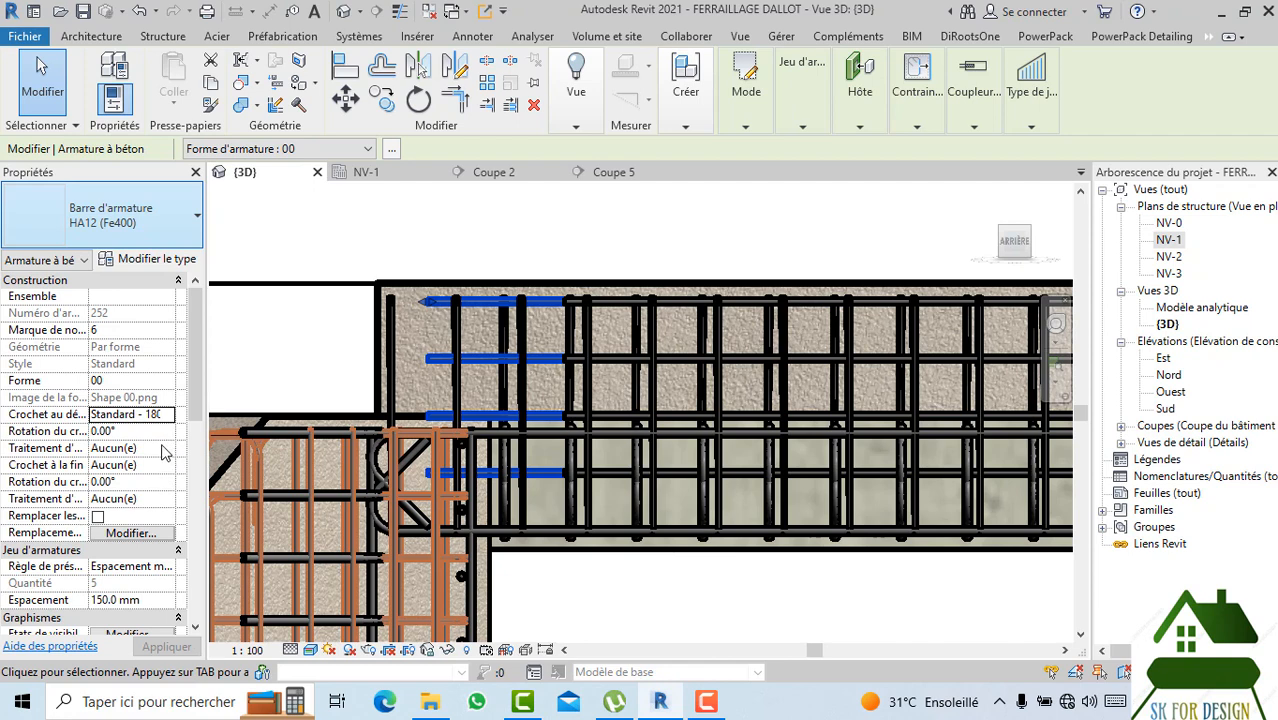
click(163, 466)
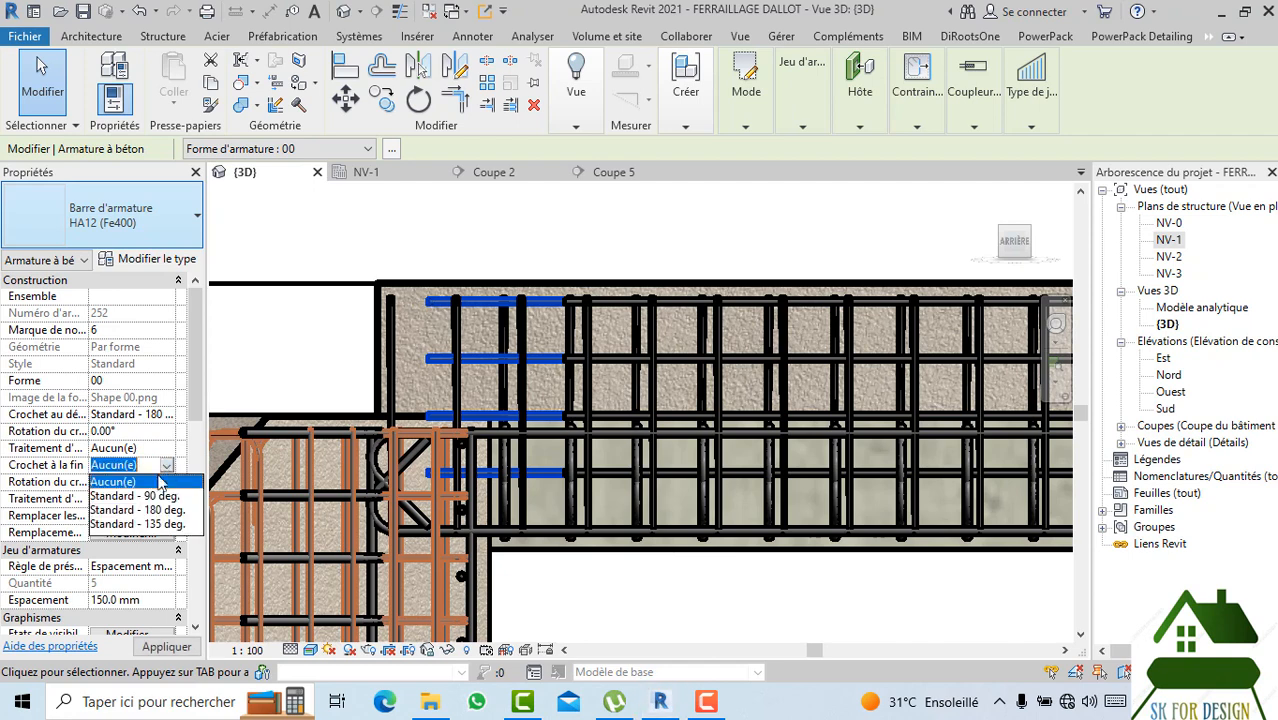
click(160, 510)
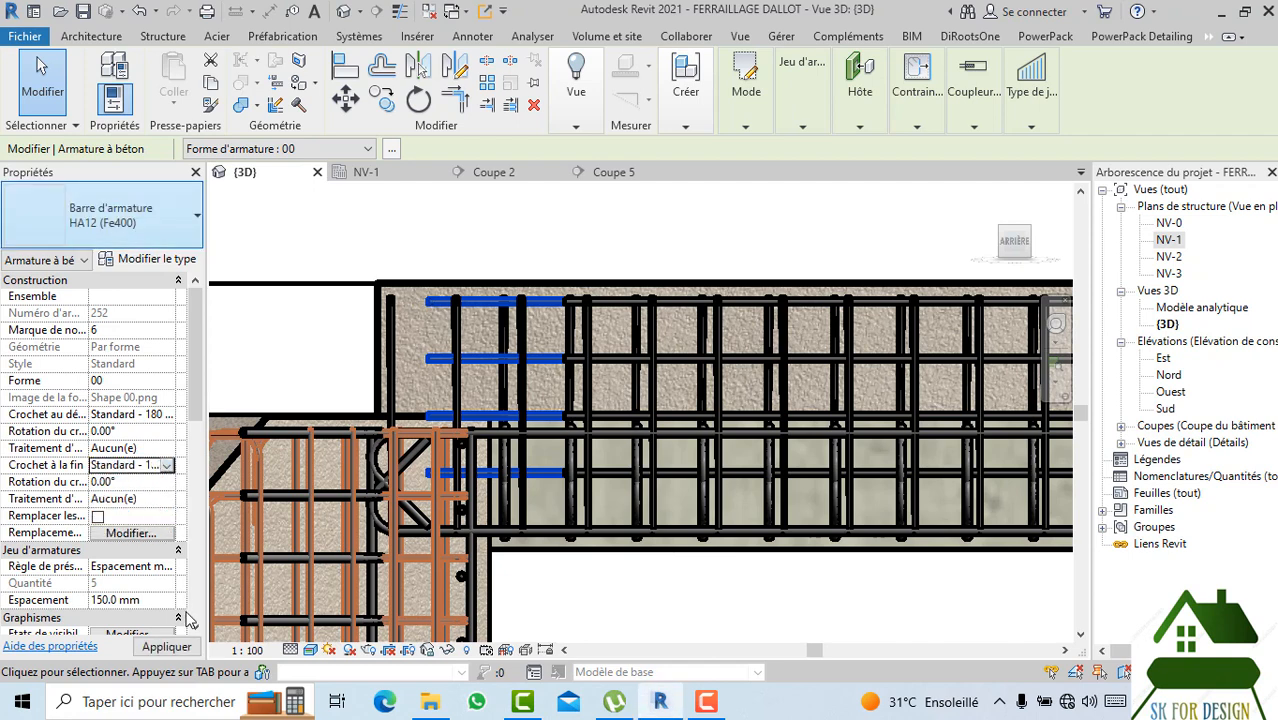
click(165, 647)
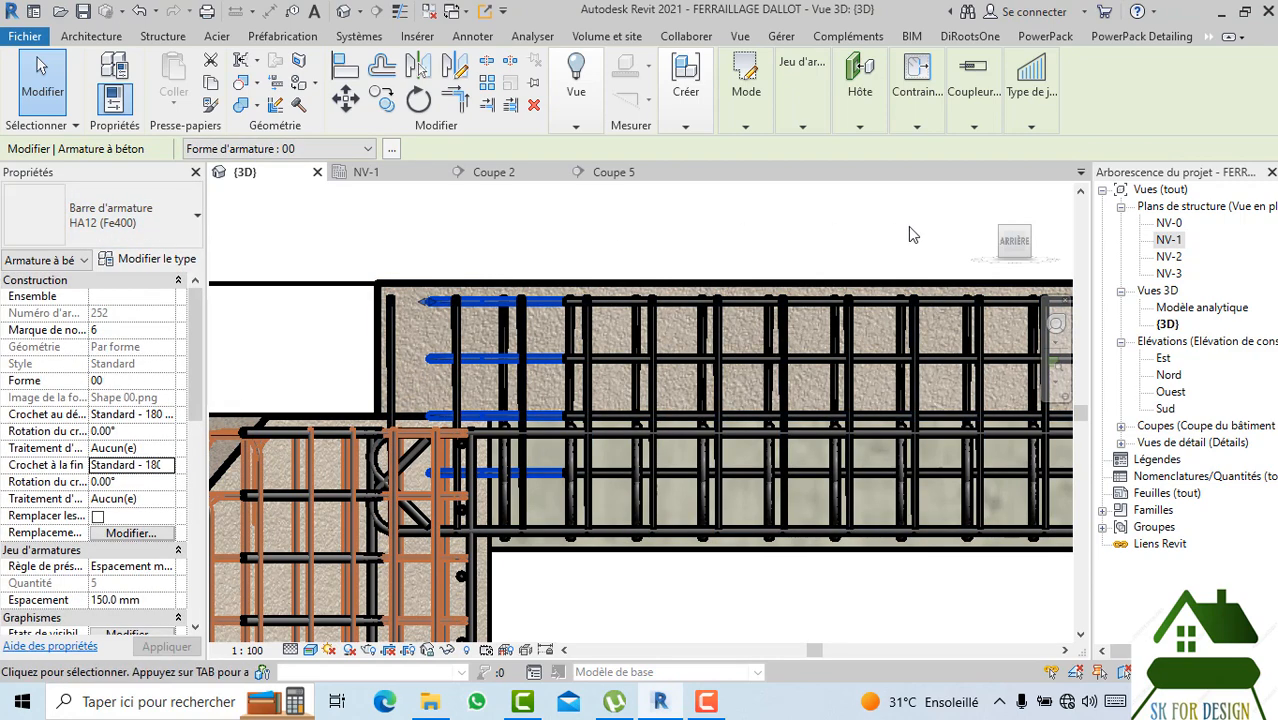
Examine the ends of the horizontal HA12 bars in the lower slab's edge wall and the deck slab's edge wall in oblique 3D views.
shift+middle_drag(908, 226, 951, 233)
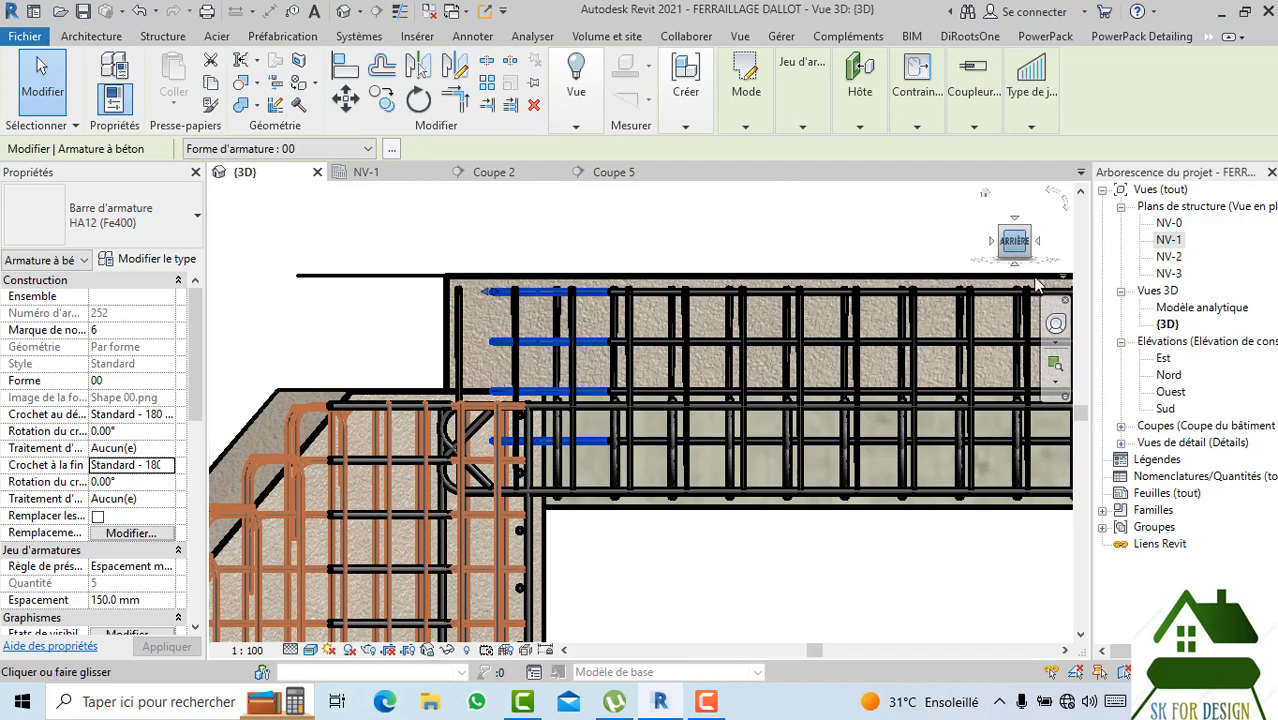
shift+middle_drag(1037, 287, 980, 360)
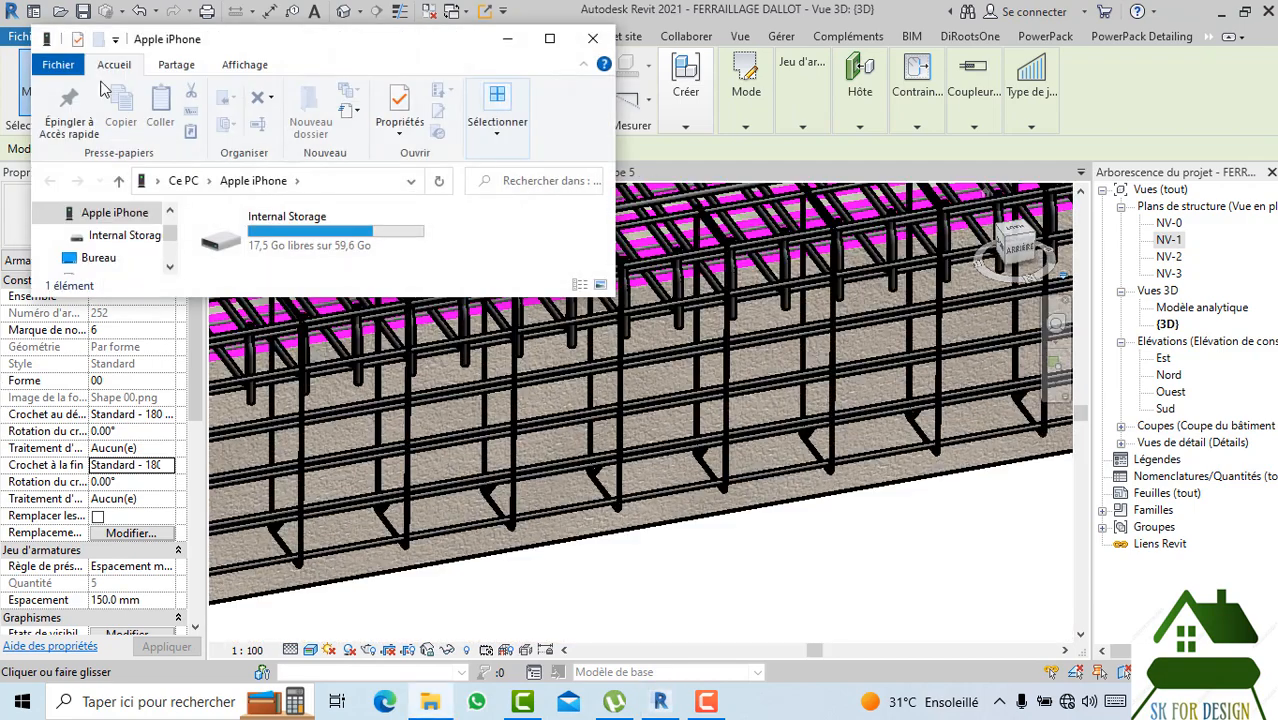
click(593, 38)
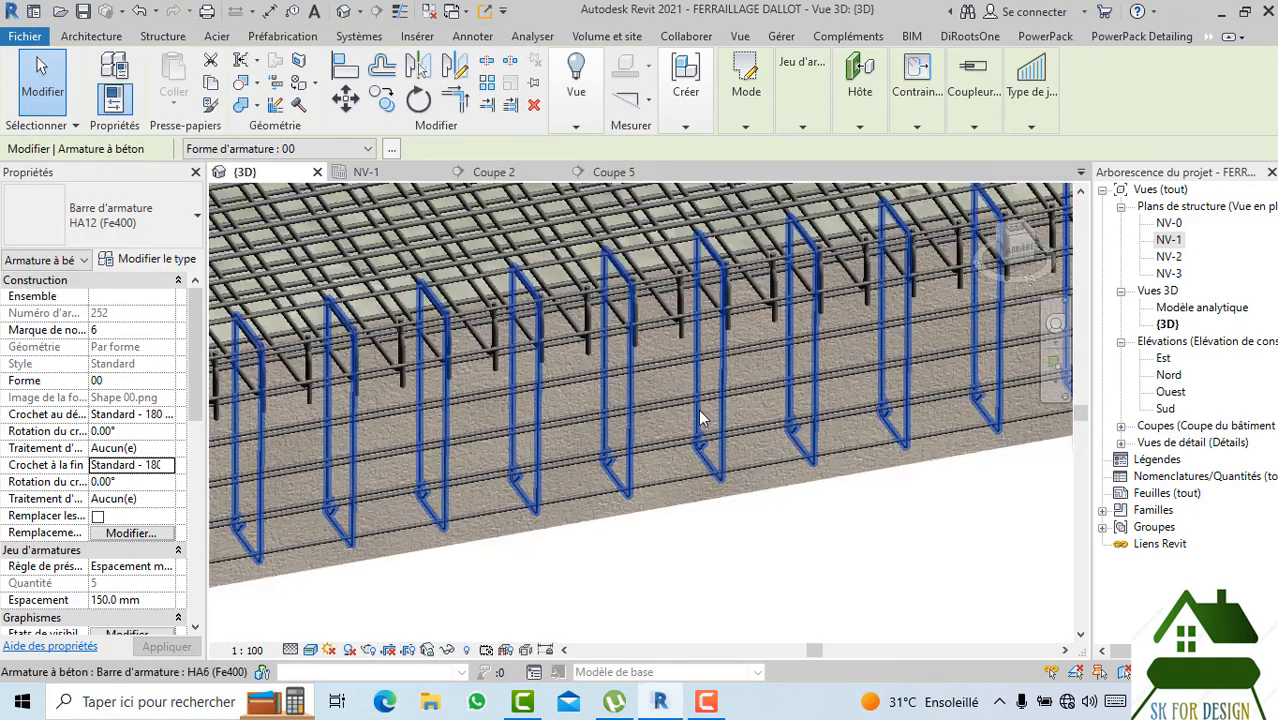
shift+middle_drag(698, 418, 400, 440)
scroll(240, 437, up, 5)
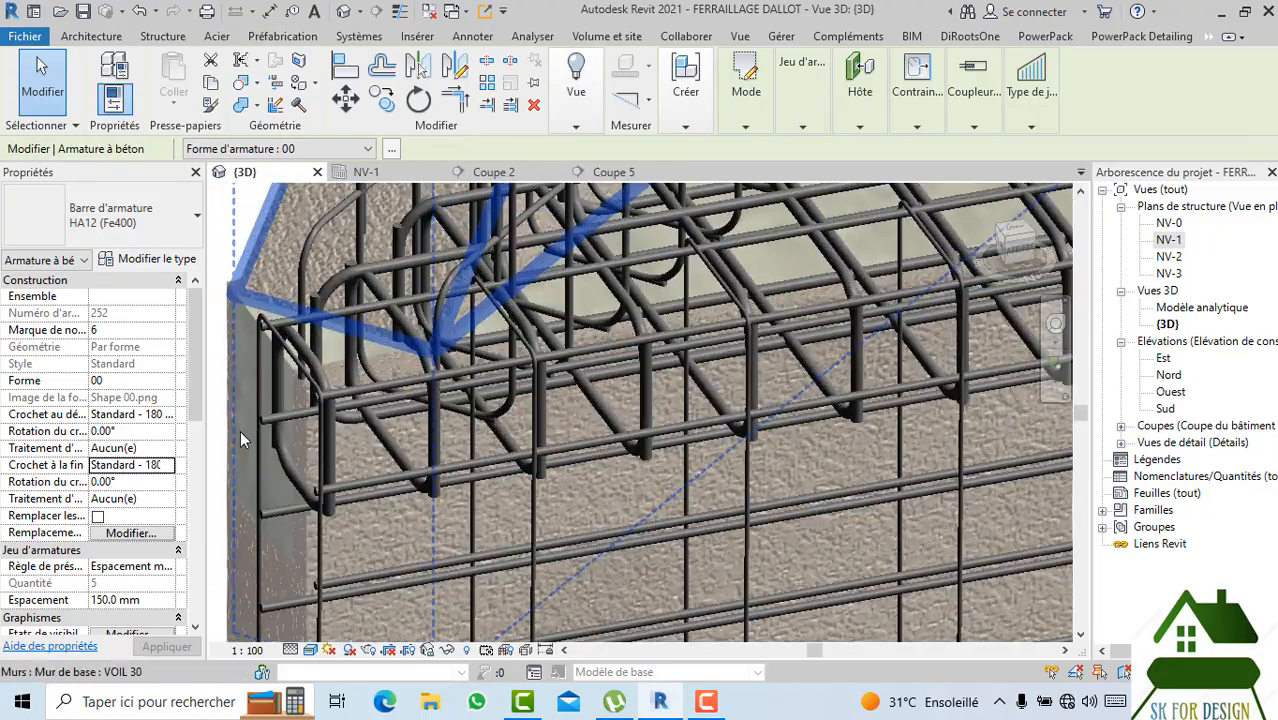
click(362, 398)
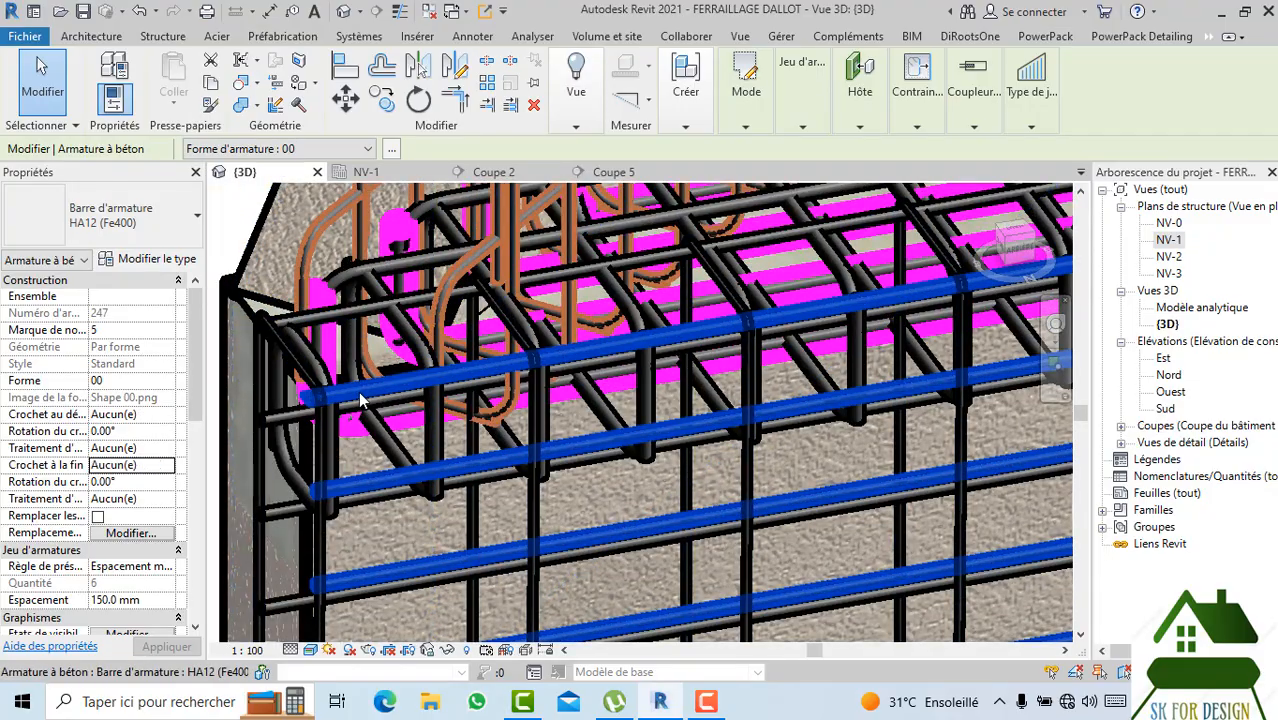
scroll(360, 395, down, 4)
scroll(414, 390, down, 5)
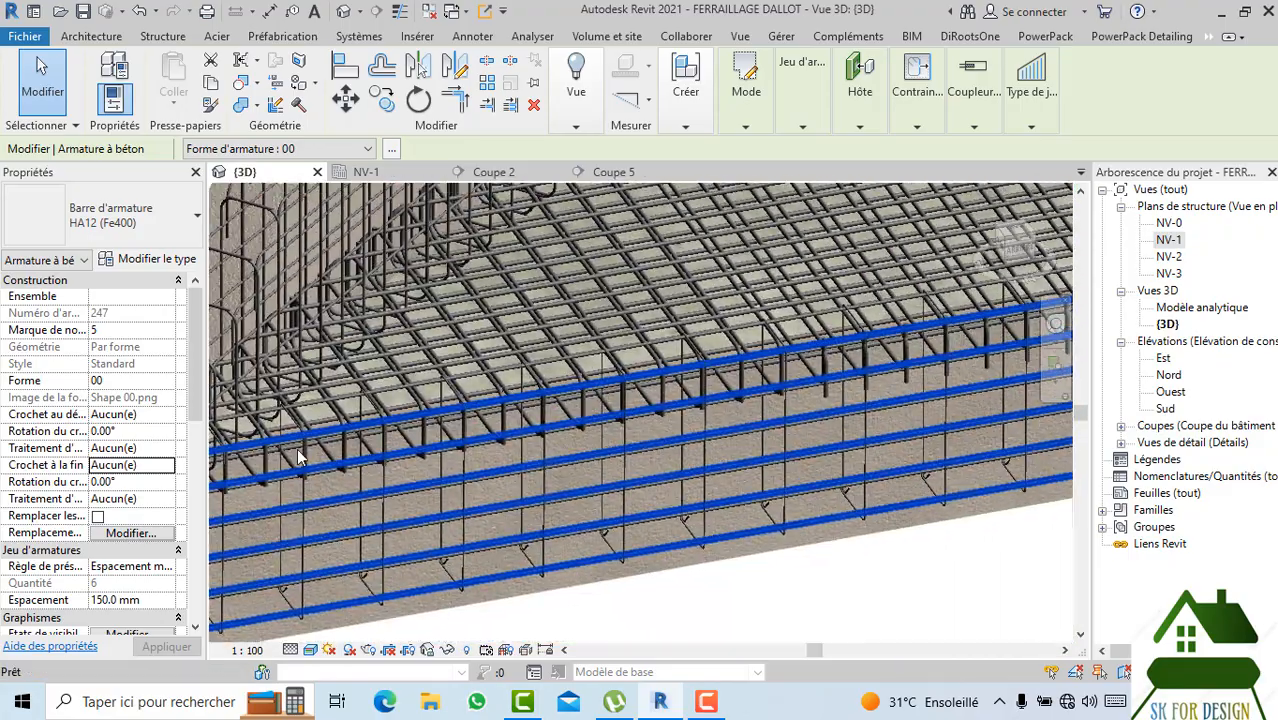
middle_drag(510, 410, 689, 443)
scroll(580, 375, up, 3)
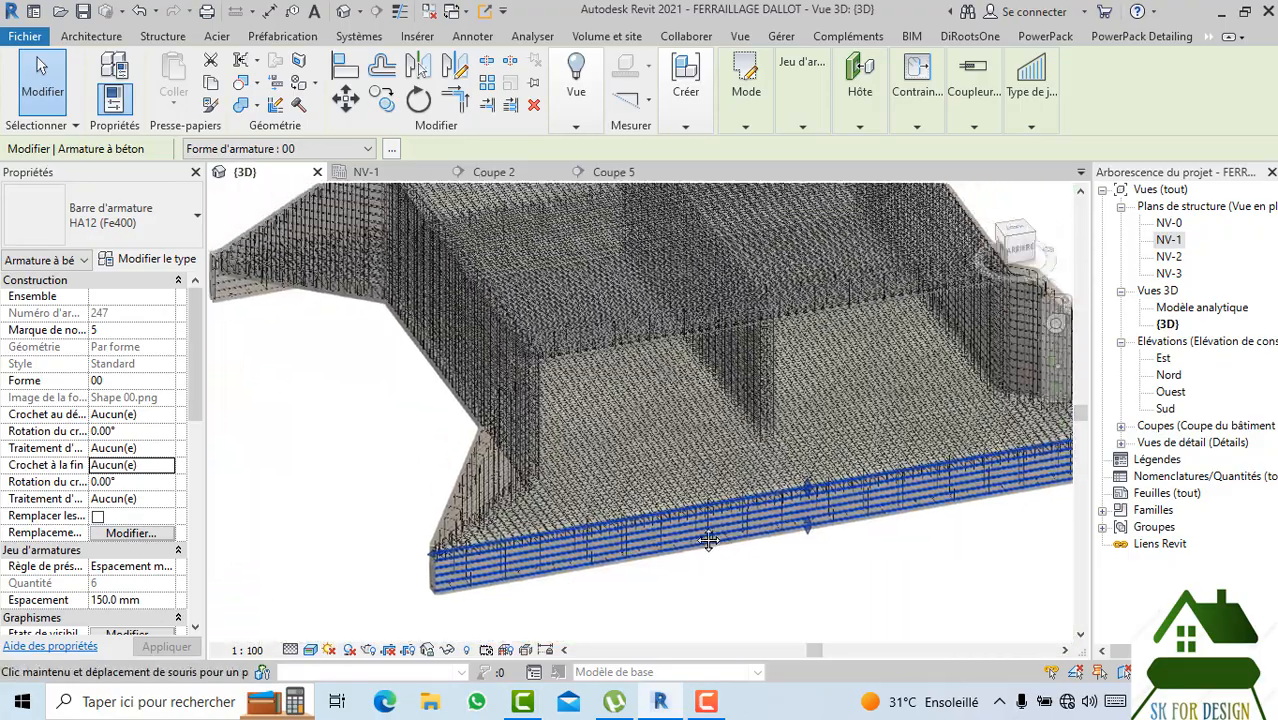
scroll(515, 346, up, 3)
scroll(548, 352, up, 8)
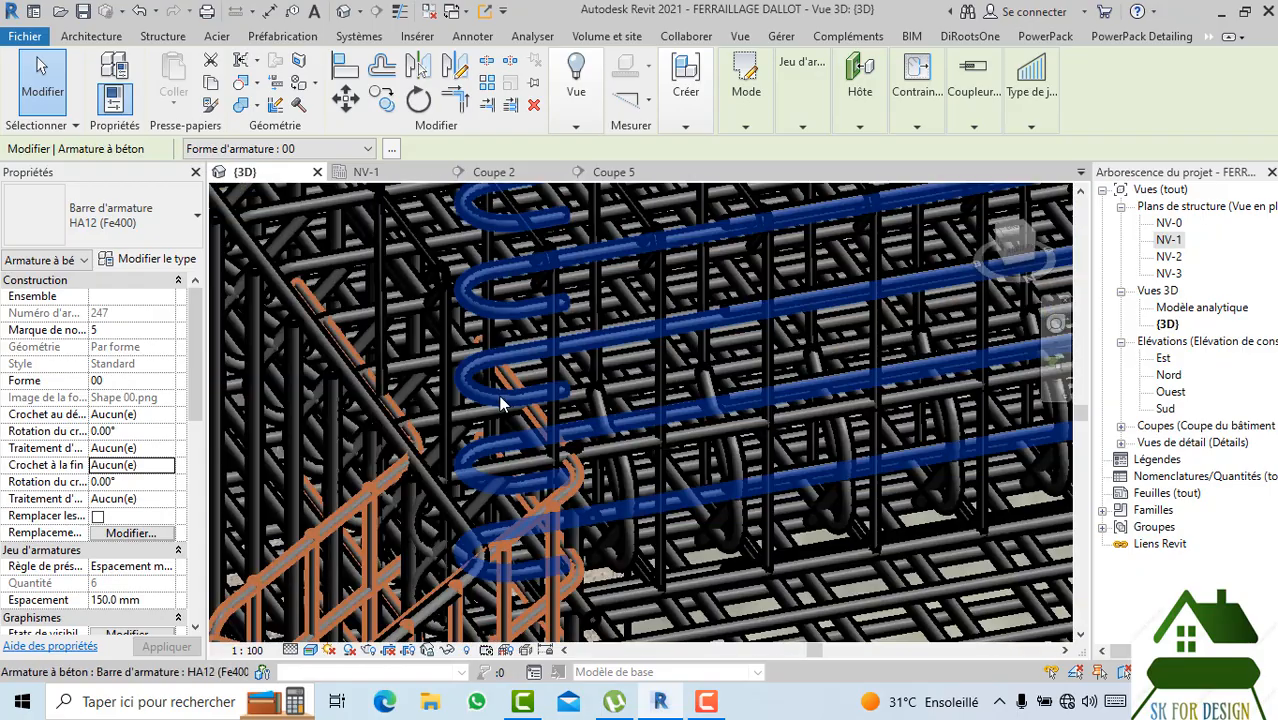
Try a 180° end hook rotation on the deck edge wall's horizontal HA12 bars, and set it to 90° instead.
click(499, 396)
scroll(499, 396, down, 1)
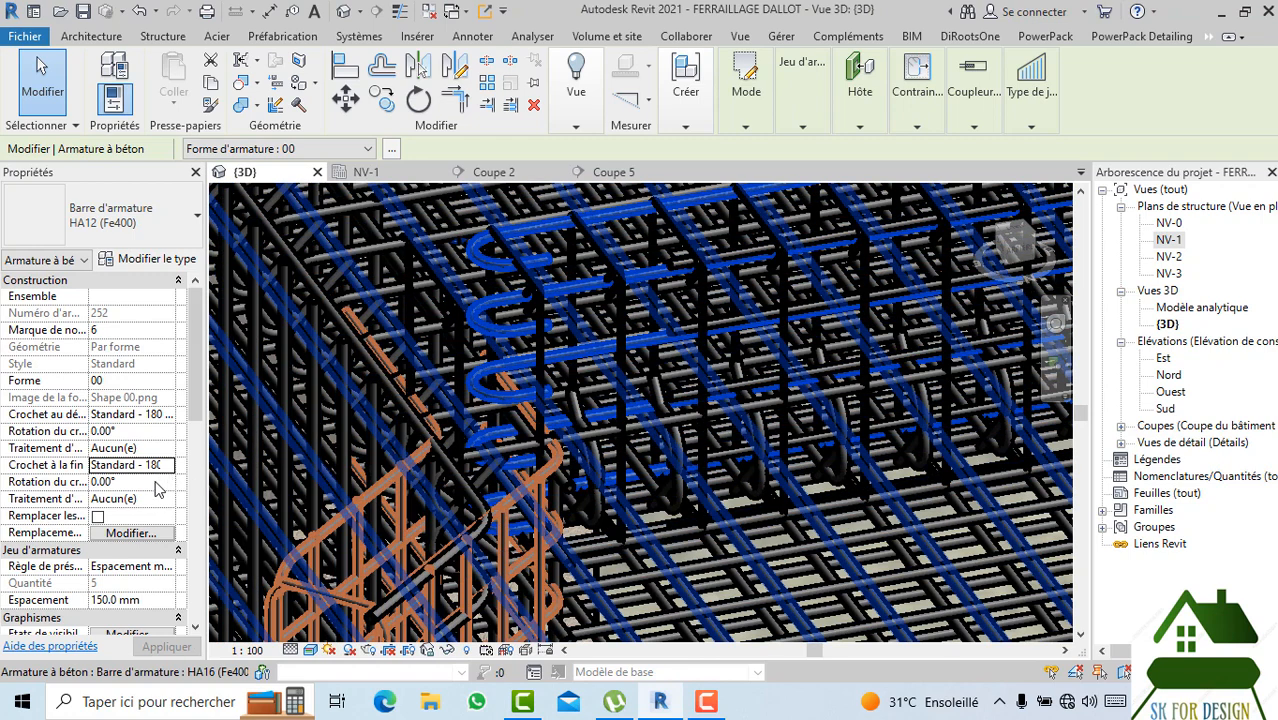
click(157, 484)
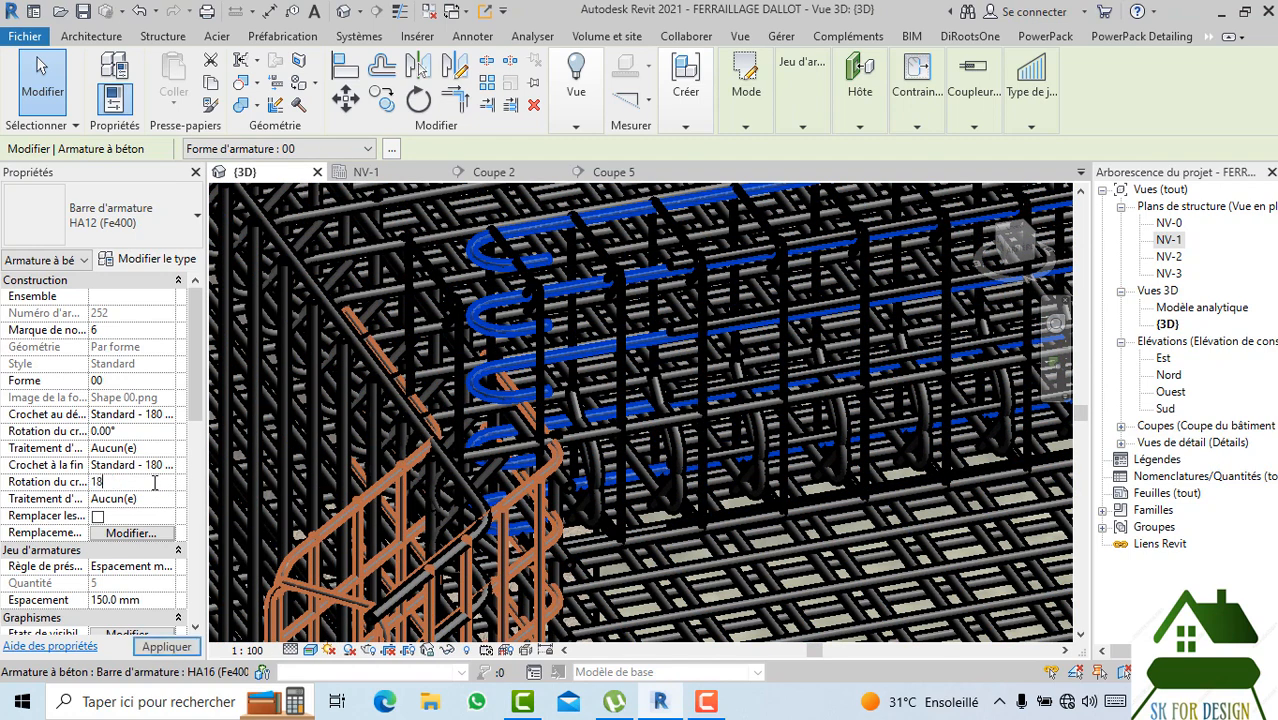
click(148, 647)
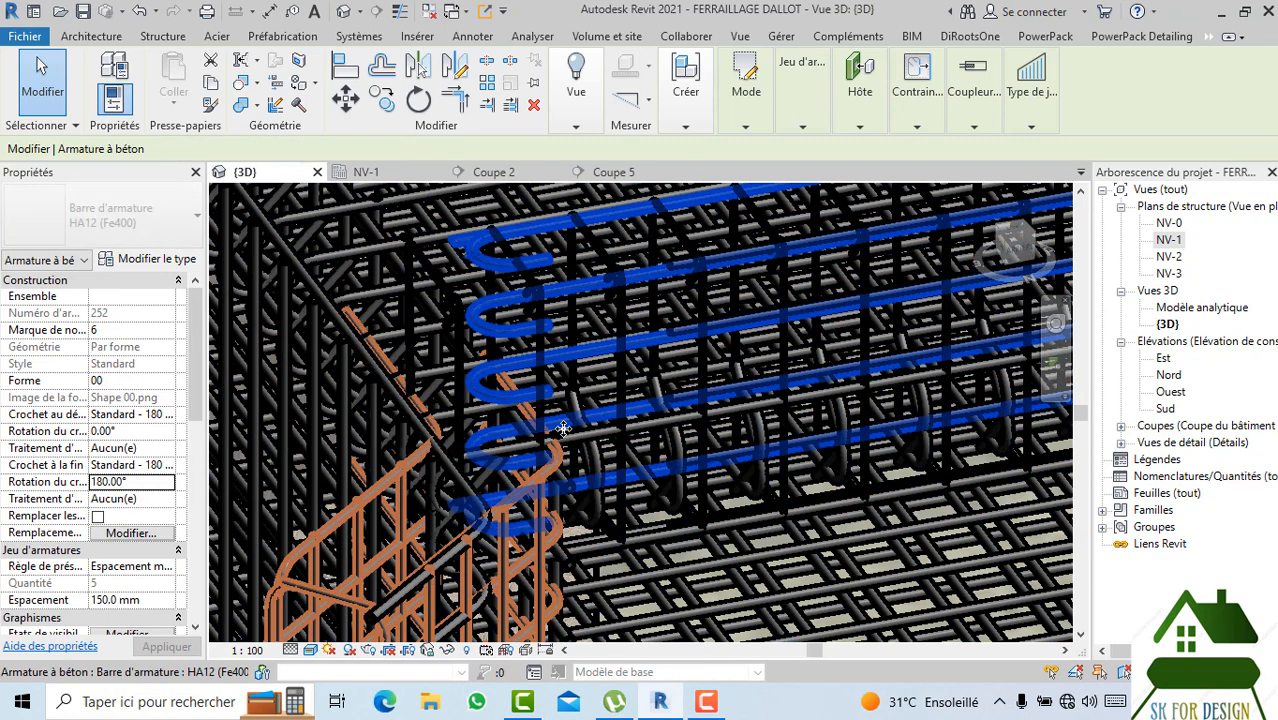
click(155, 486)
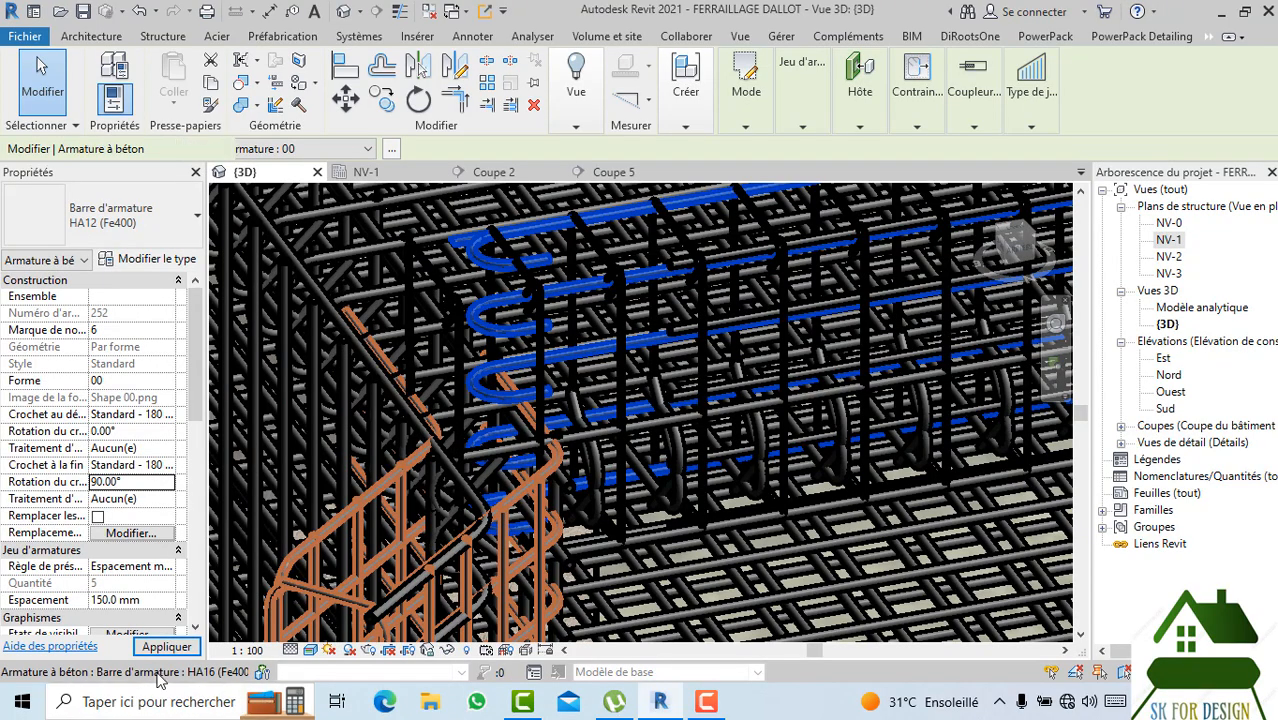
click(166, 646)
Examine the rotated end hooks of the edge wall's horizontal HA12 bars in the back view, checking how far they extend downward.
scroll(679, 370, up, 5)
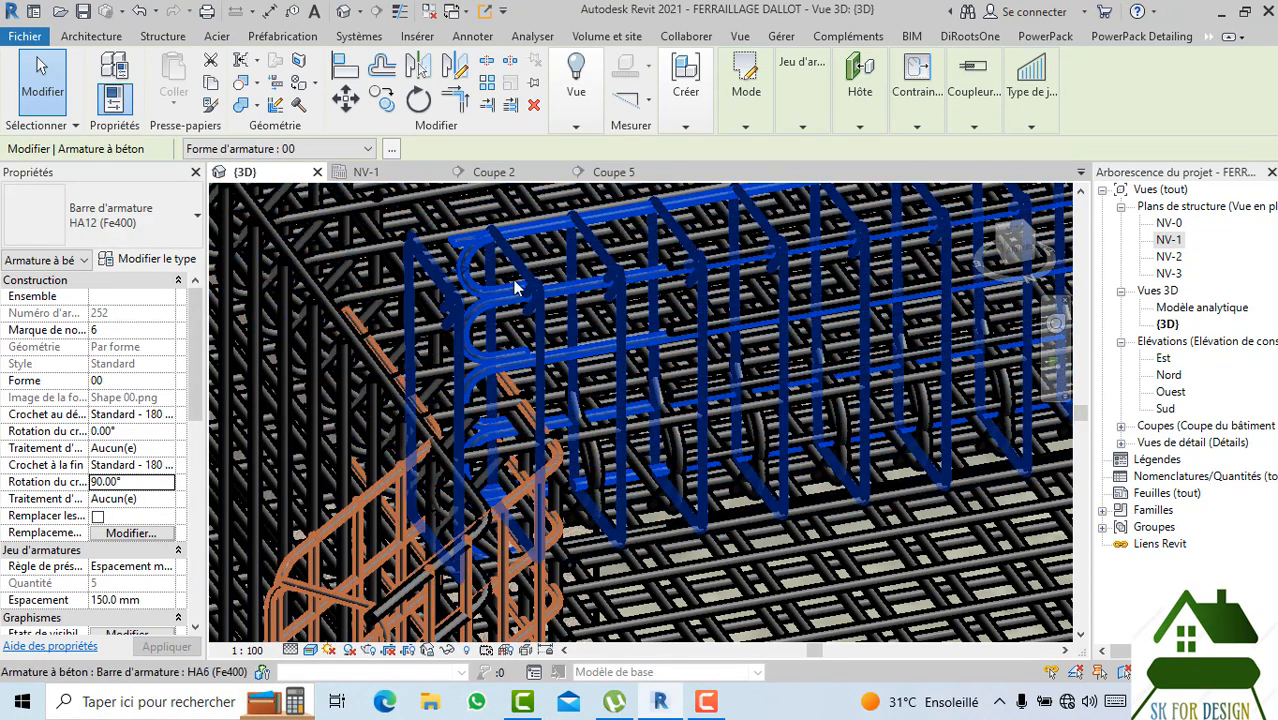
scroll(466, 443, down, 6)
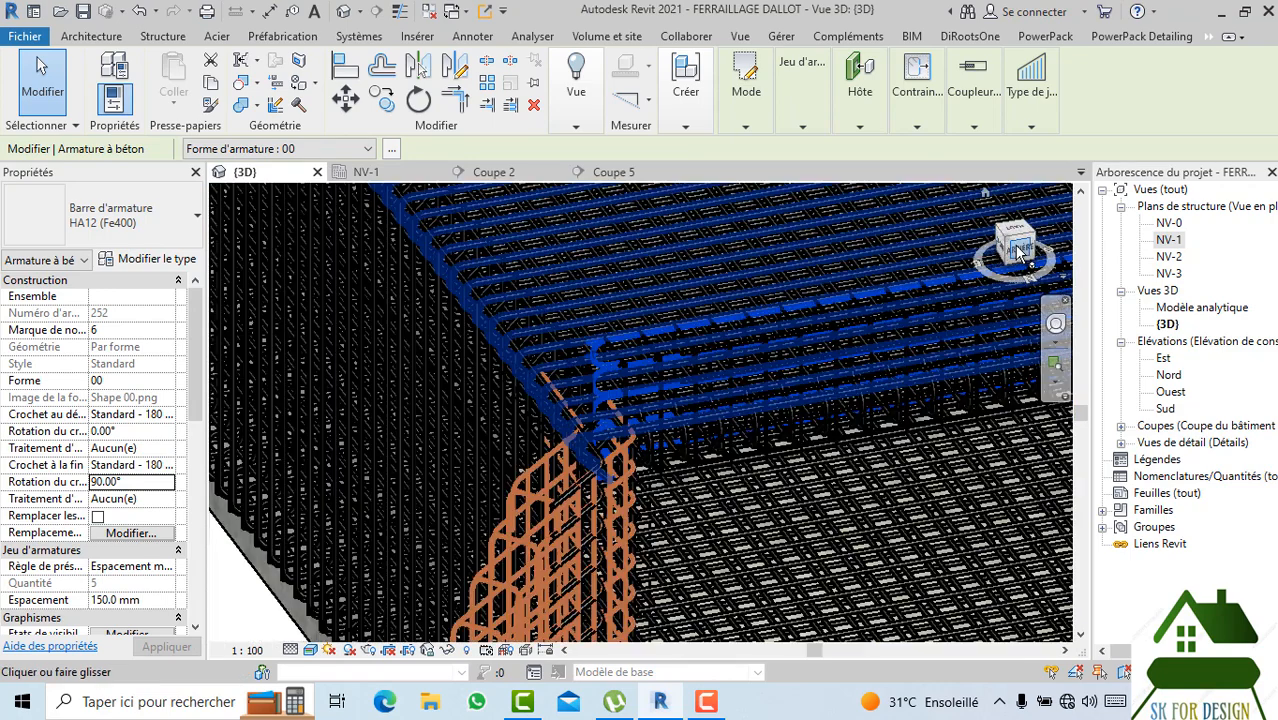
click(1019, 248)
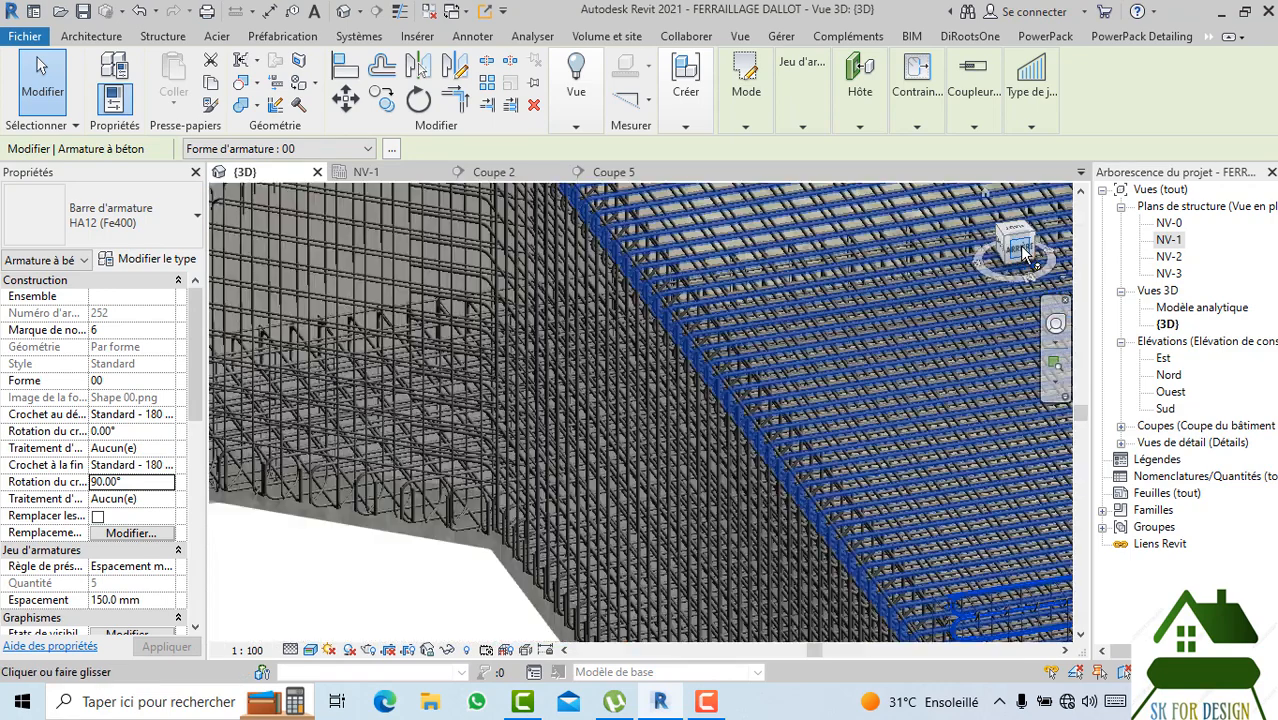
scroll(364, 306, up, 5)
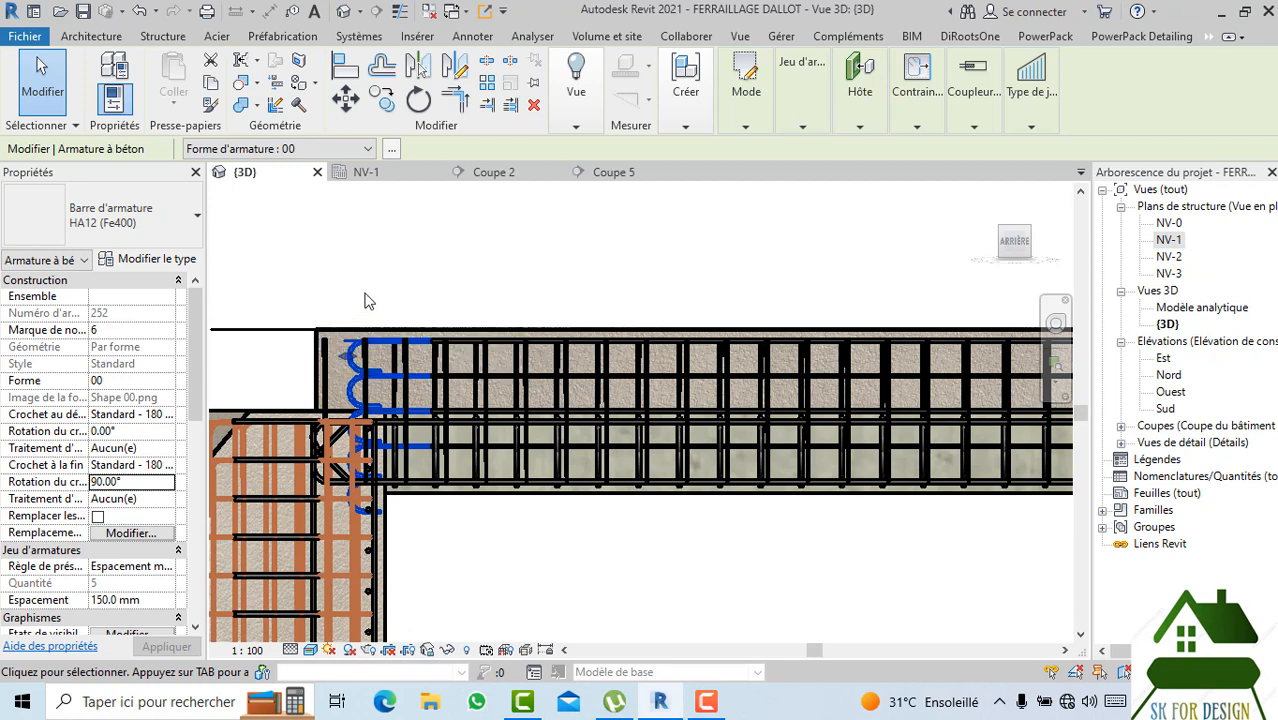
click(364, 301)
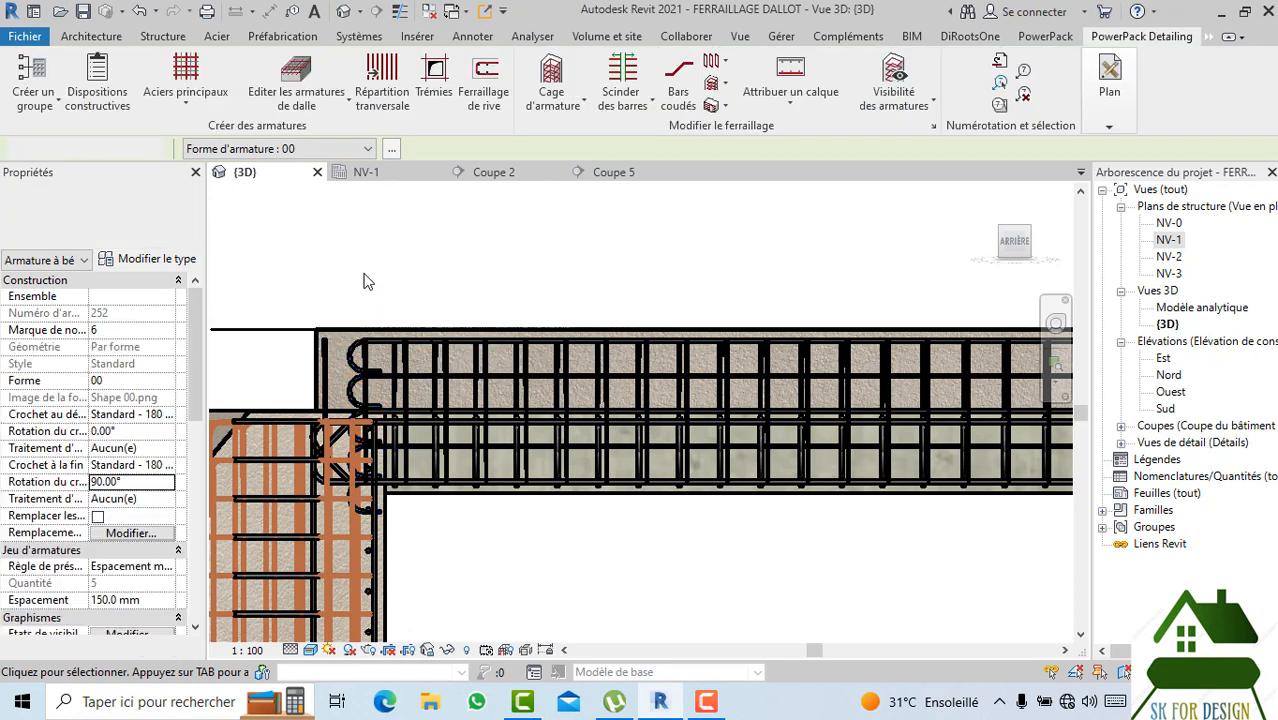
click(347, 360)
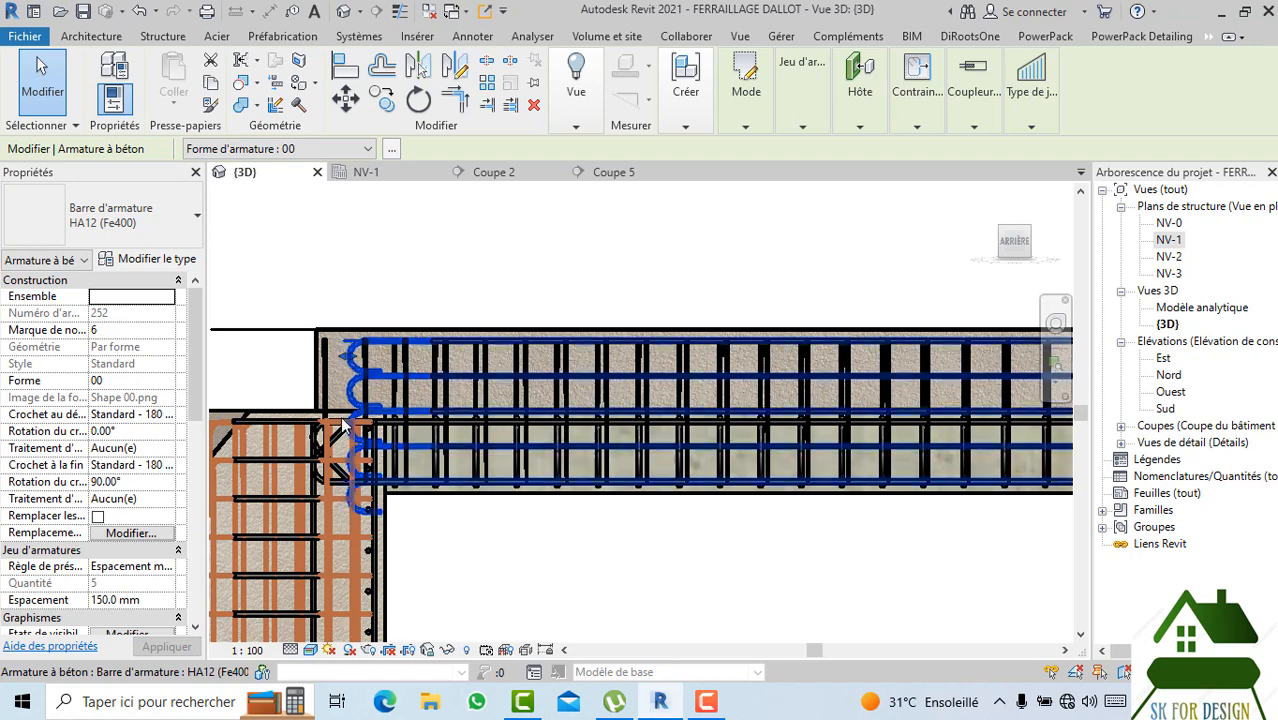
scroll(358, 510, up, 4)
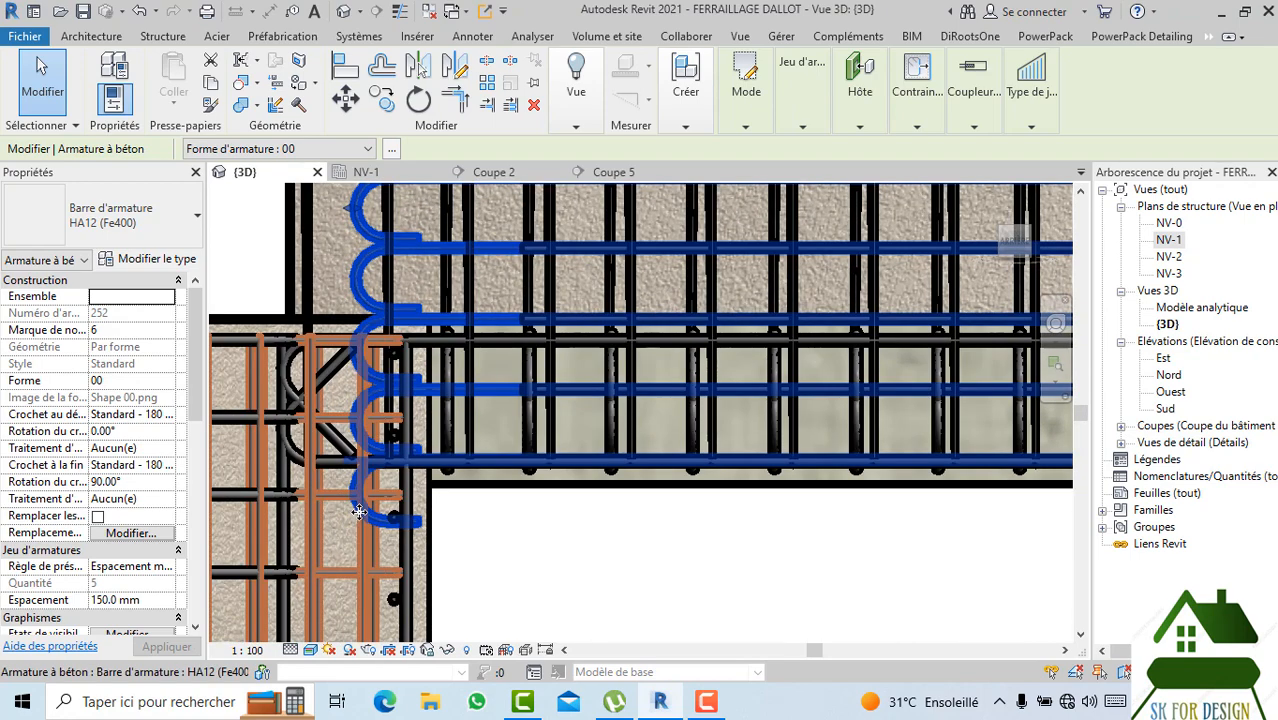
scroll(358, 510, down, 3)
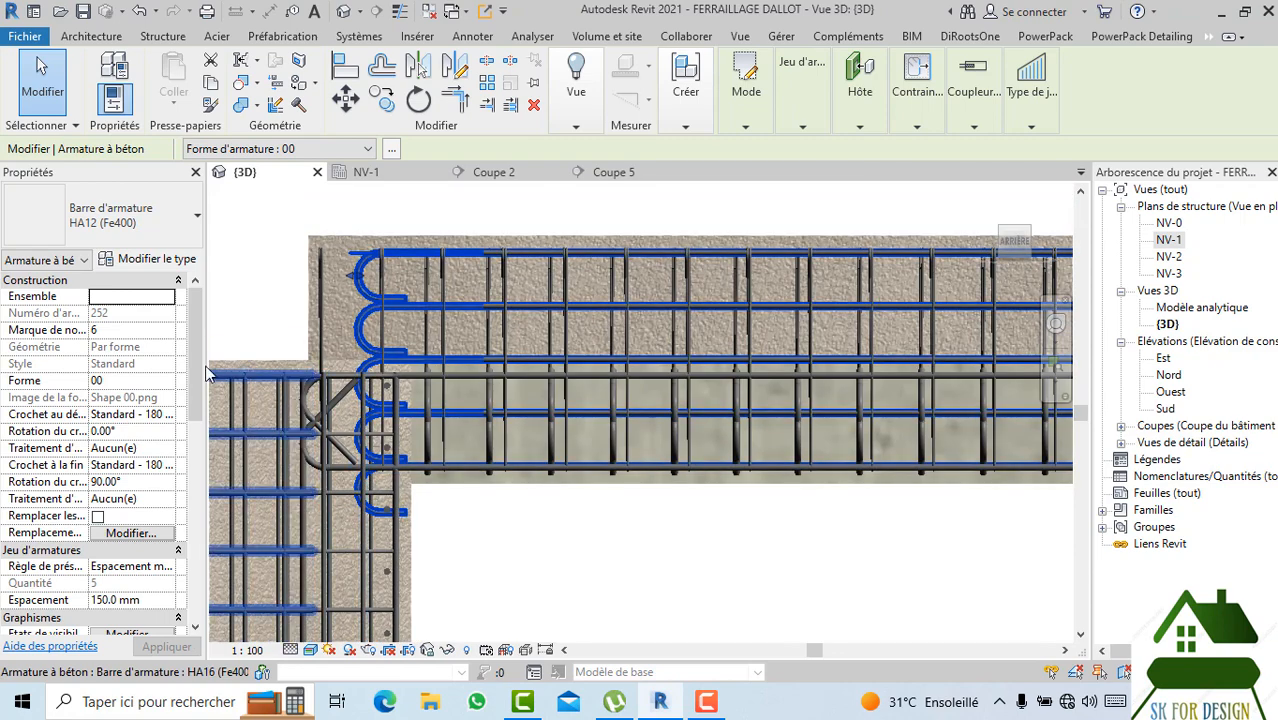
Set both the start hook and the end hook of the edge wall's horizontal HA12 bars to Standard - 90 deg.
click(130, 414)
click(167, 414)
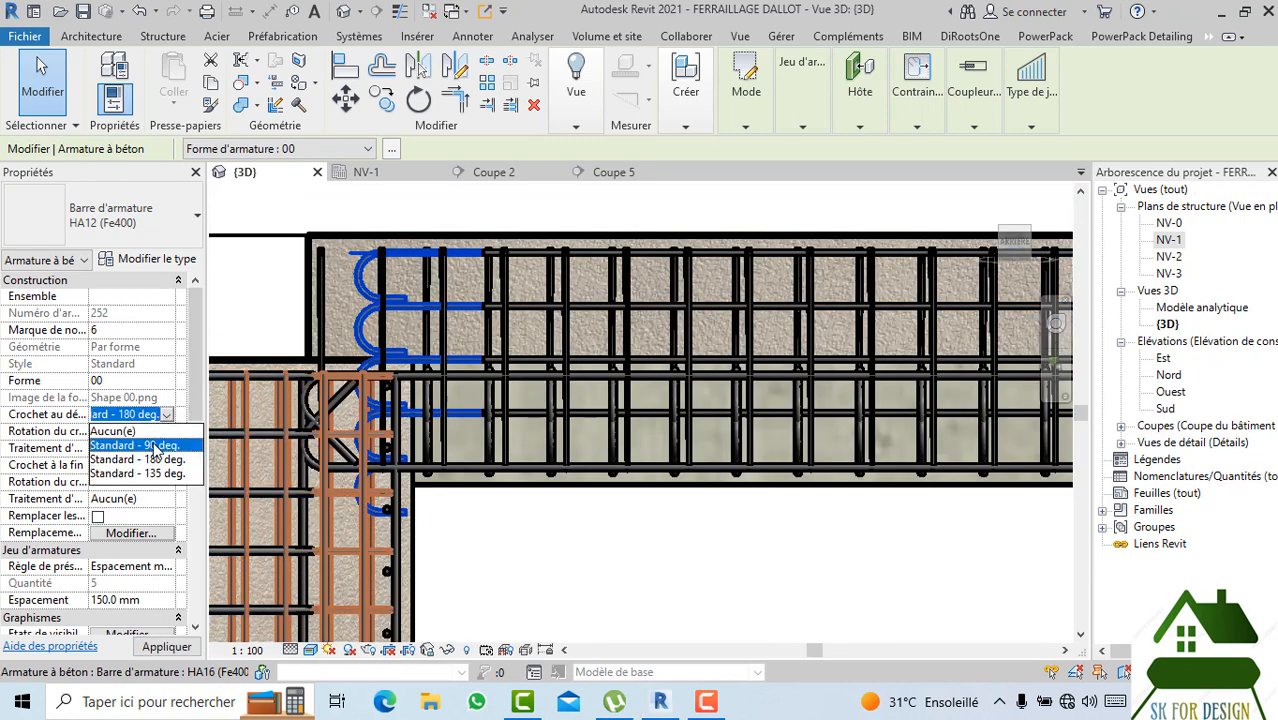
click(155, 445)
click(167, 647)
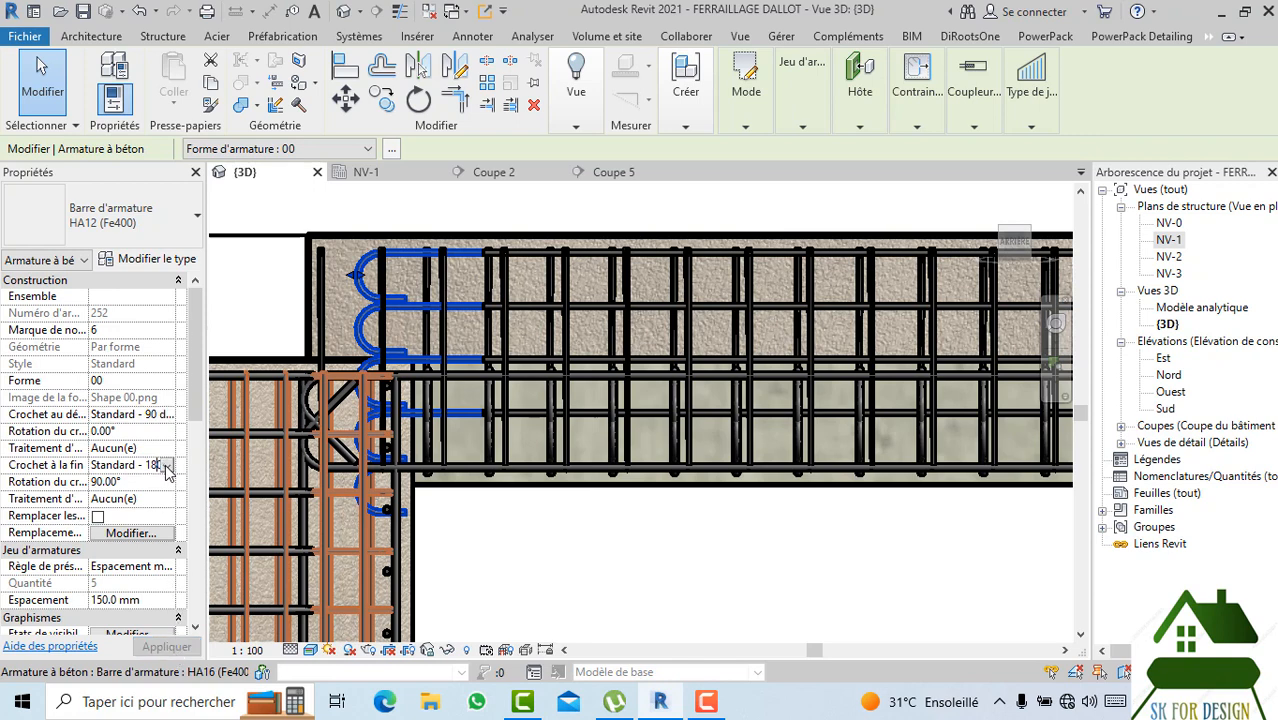
click(166, 466)
click(167, 466)
click(153, 496)
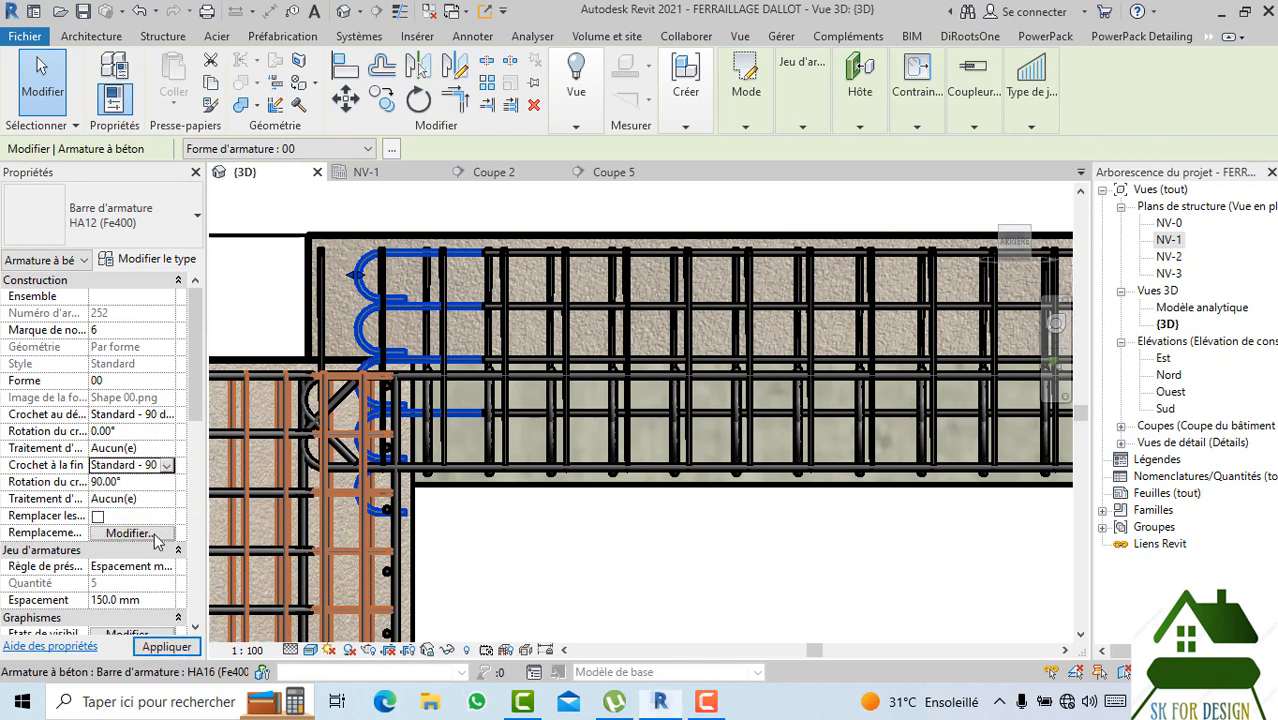
click(552, 592)
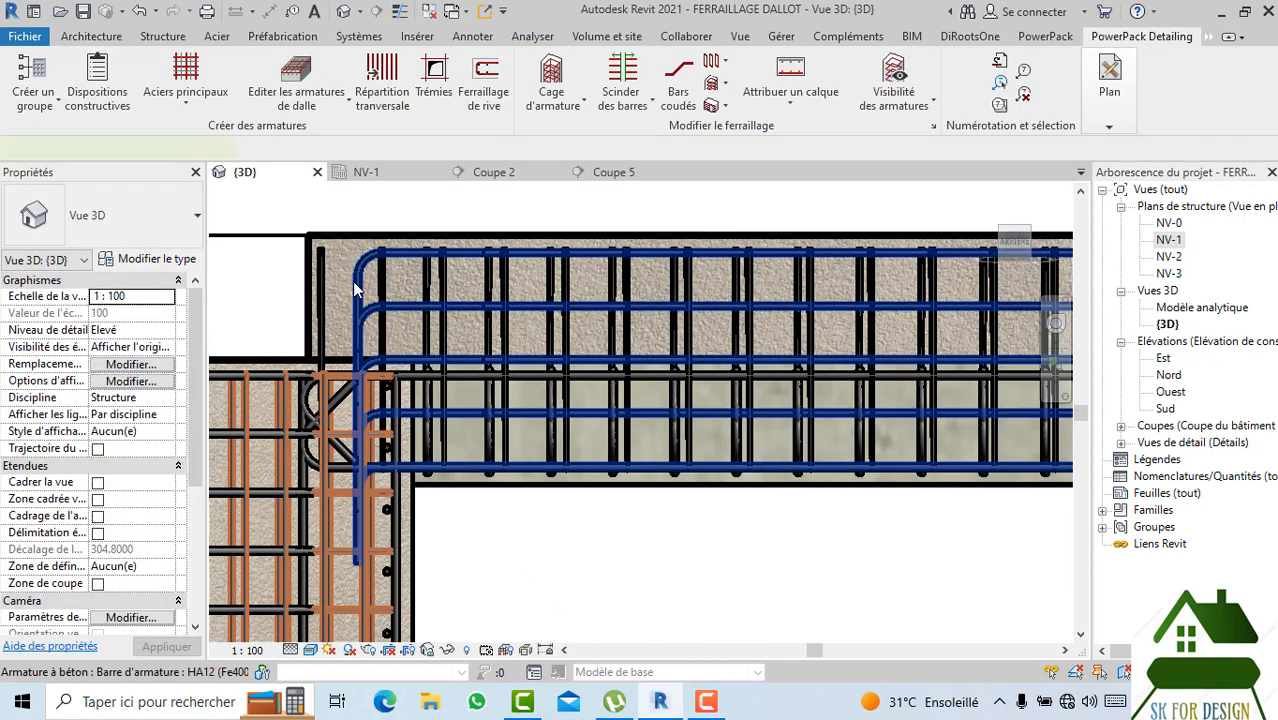
Select the edge wall's horizontal HA12 bars and examine their downward-bent end hooks from the back and obliquely in 3D.
click(357, 284)
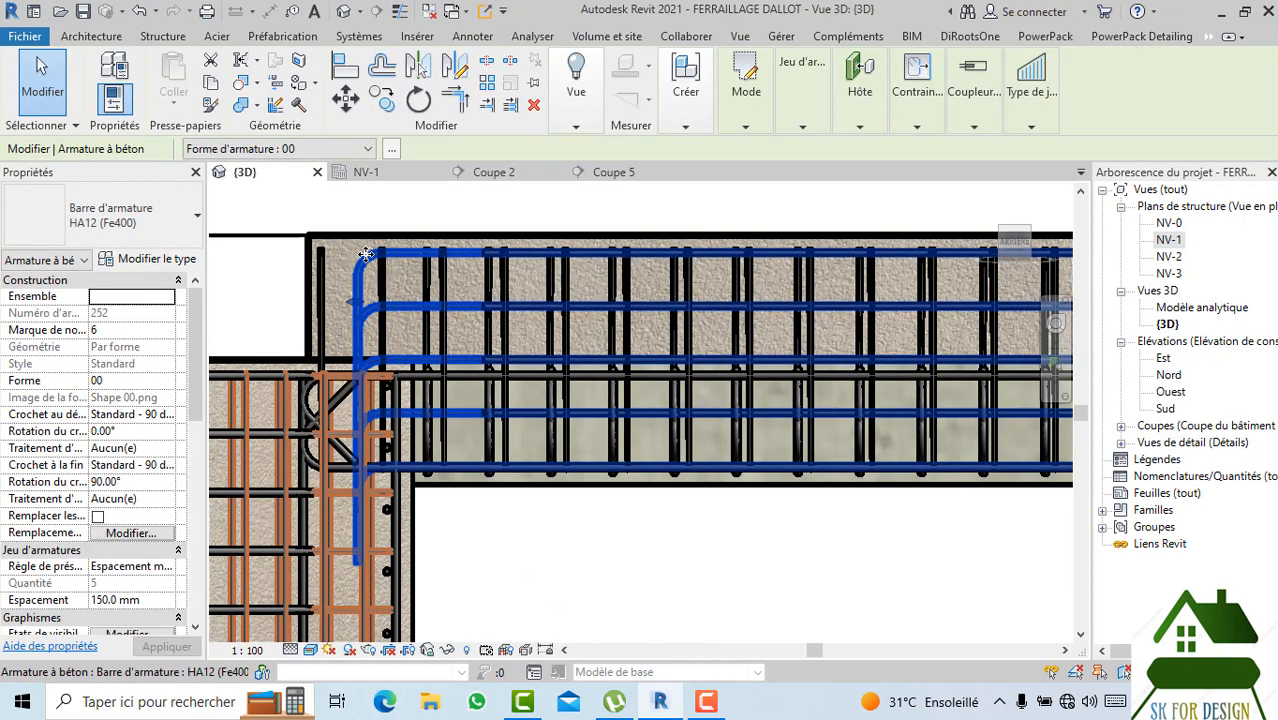
scroll(465, 332, down, 5)
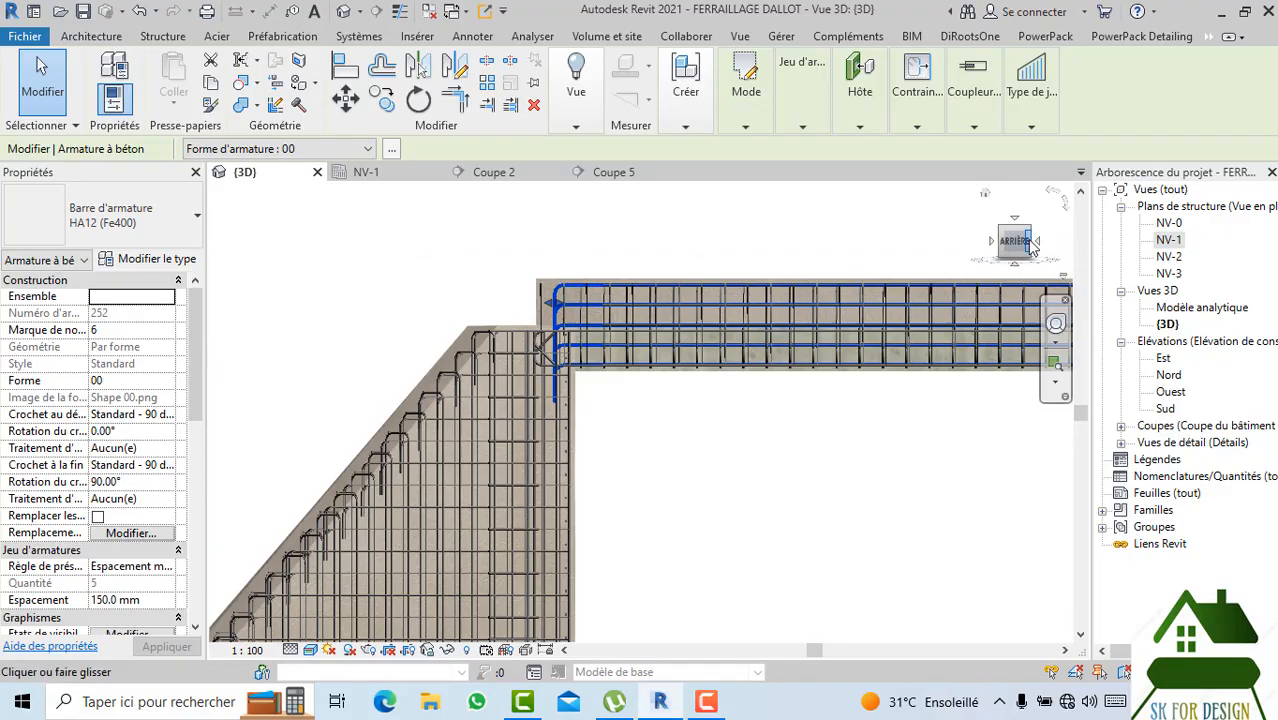
click(1030, 248)
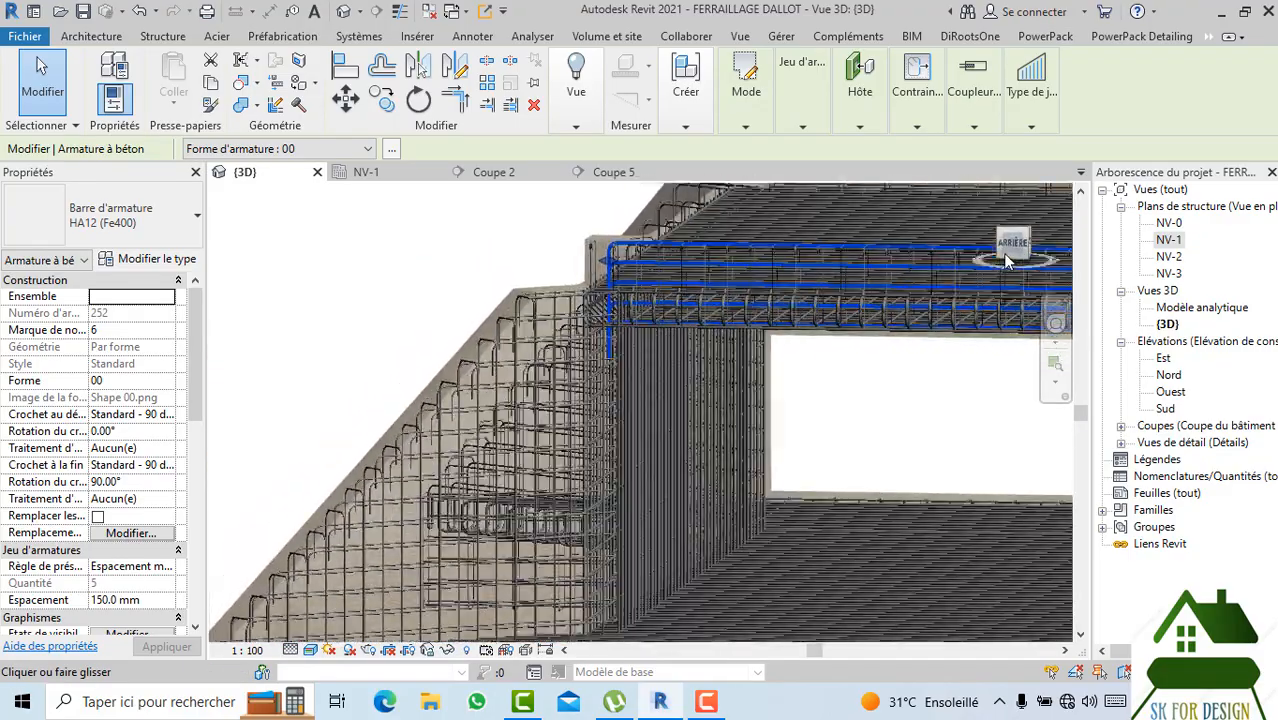
click(1008, 264)
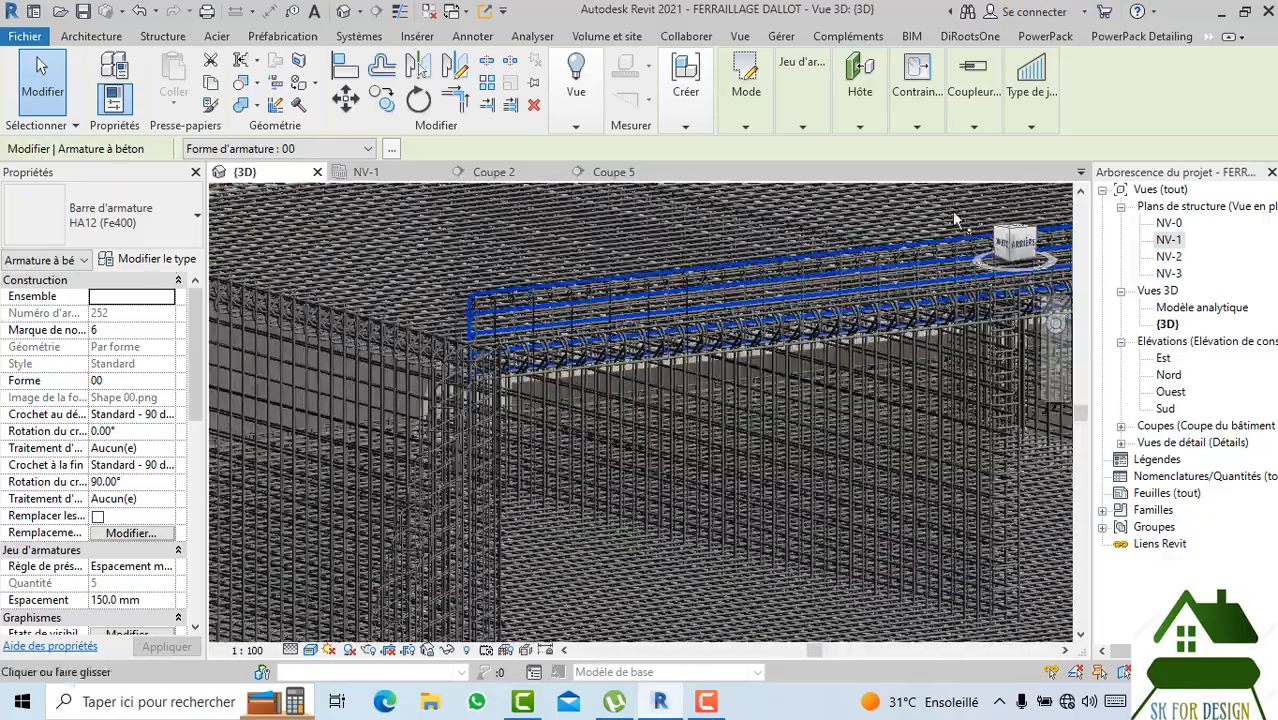
scroll(481, 300, up, 5)
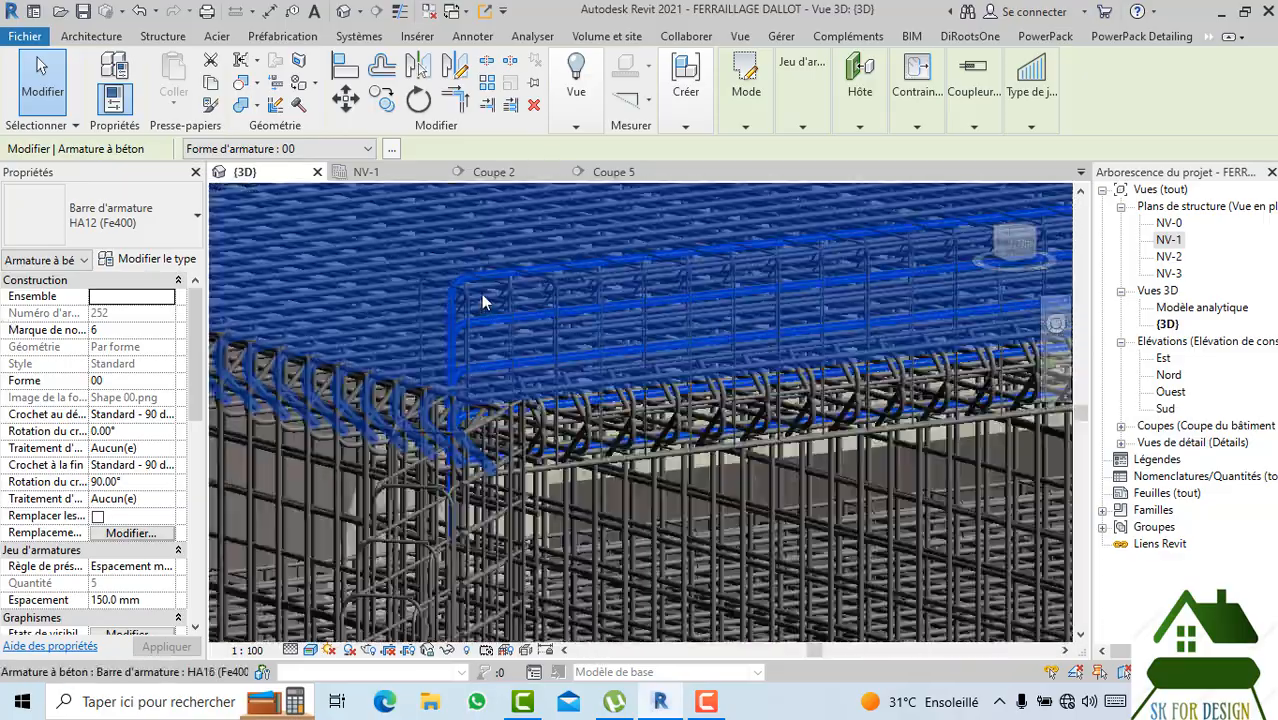
scroll(481, 294, up, 2)
scroll(420, 328, down, 4)
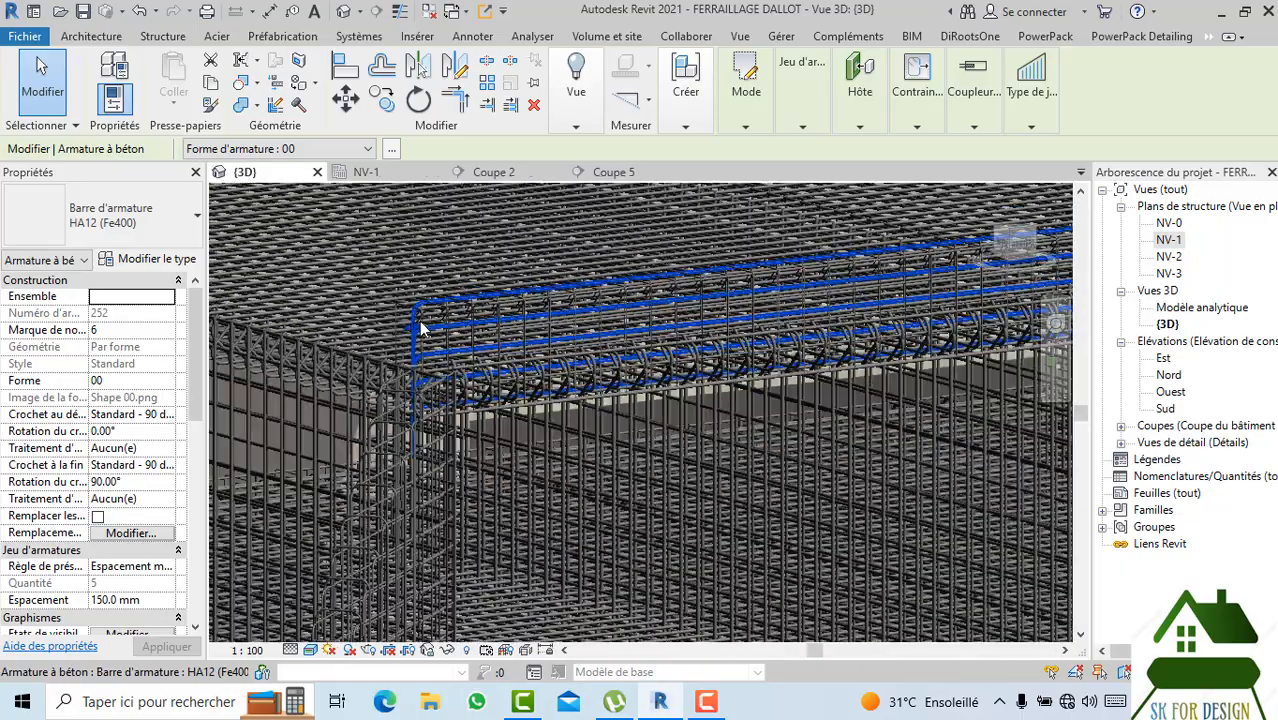
scroll(421, 328, down, 3)
scroll(930, 287, down, 2)
Inspect the start hooks of the horizontal HA12 bars at the opposite end of the deck edge wall.
drag(1017, 249, 776, 283)
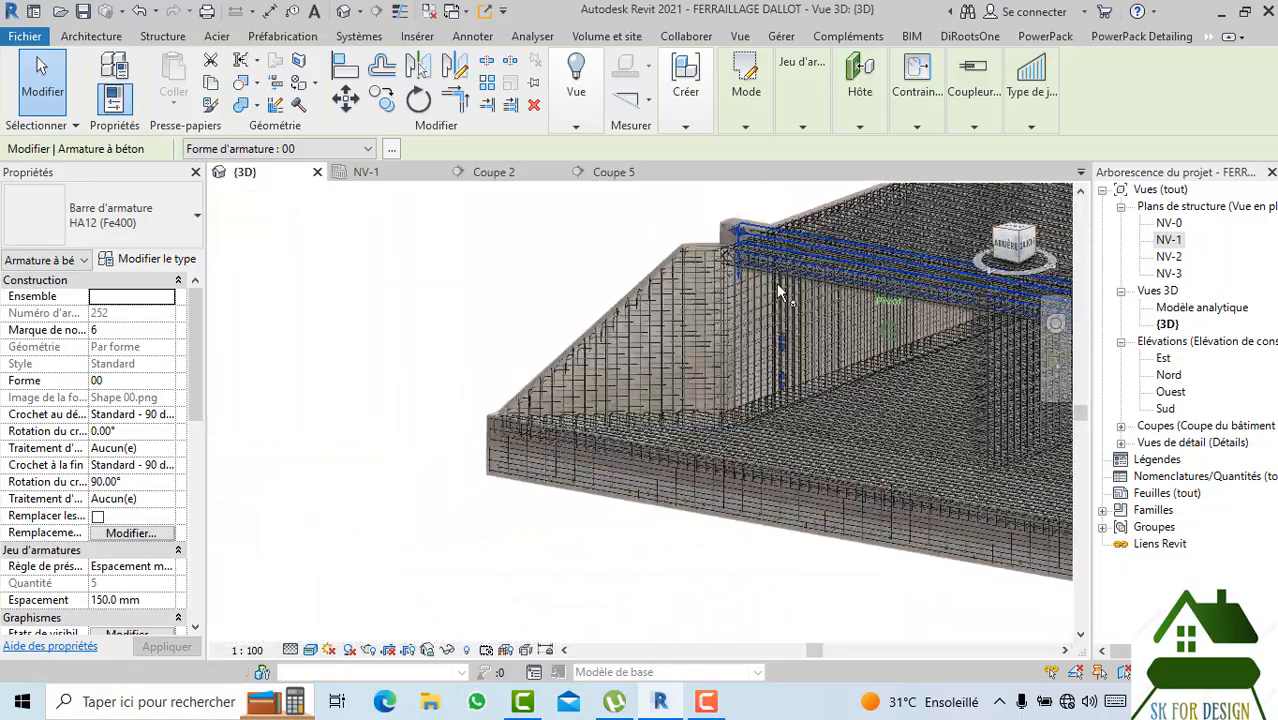
mouse_move(778, 287)
middle_down()
mouse_move(873, 267)
mouse_move(295, 291)
mouse_move(276, 313)
middle_up()
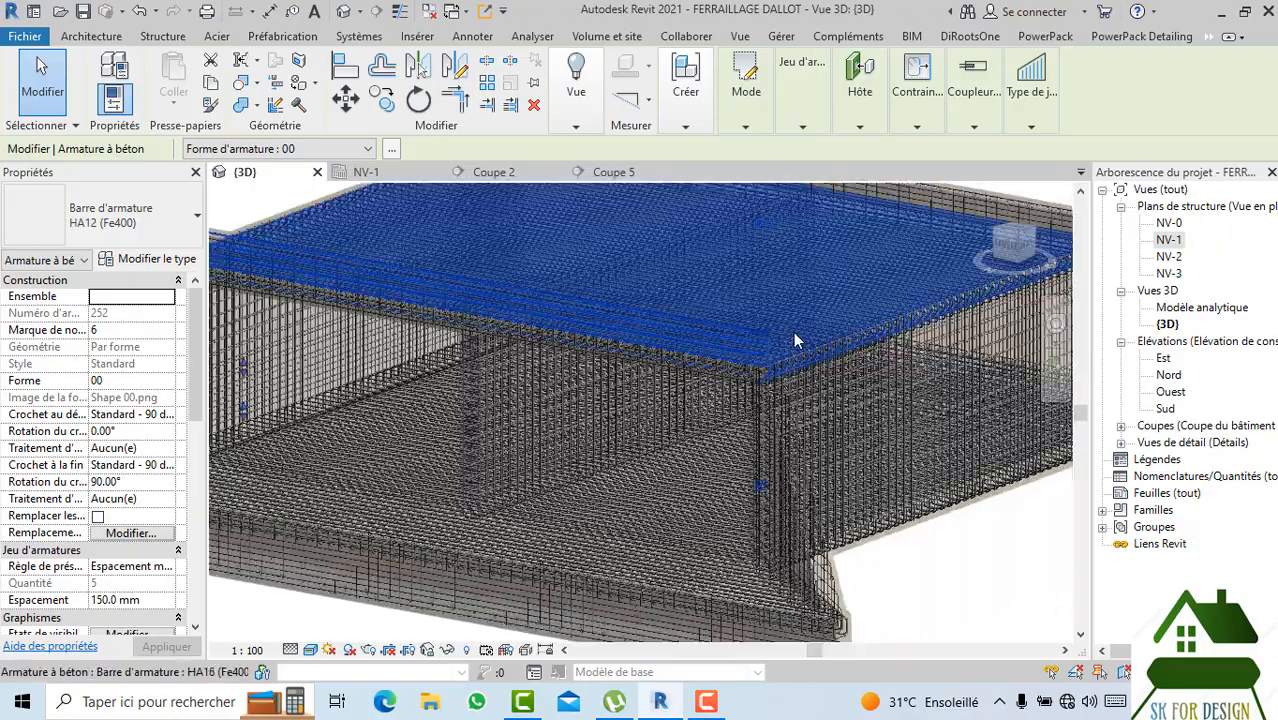
scroll(795, 341, up, 10)
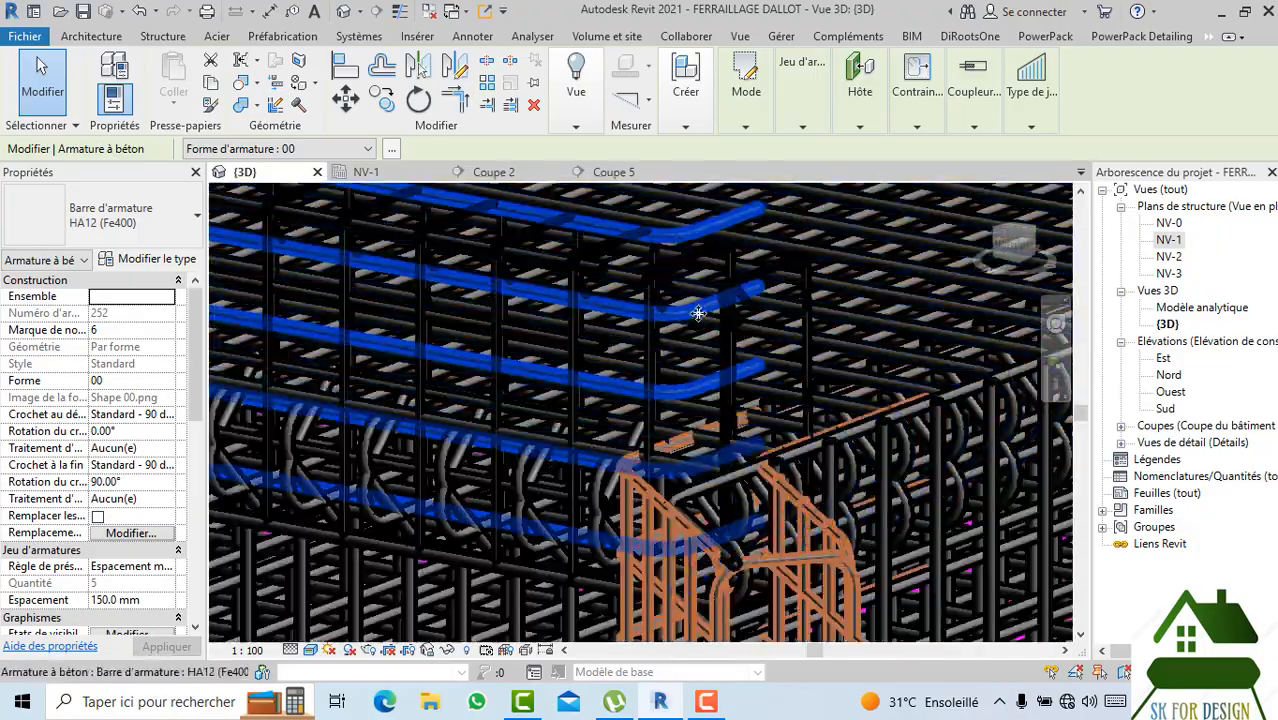
scroll(698, 314, down, 1)
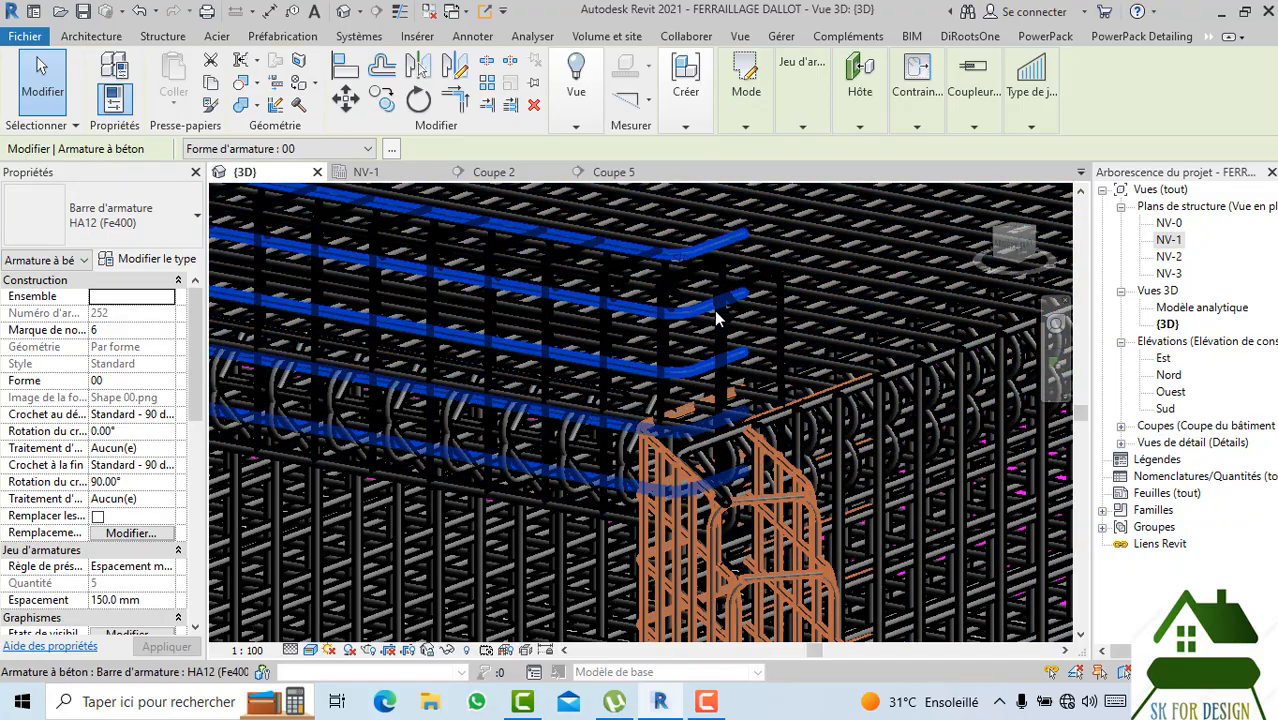
scroll(755, 390, down, 3)
scroll(737, 305, up, 4)
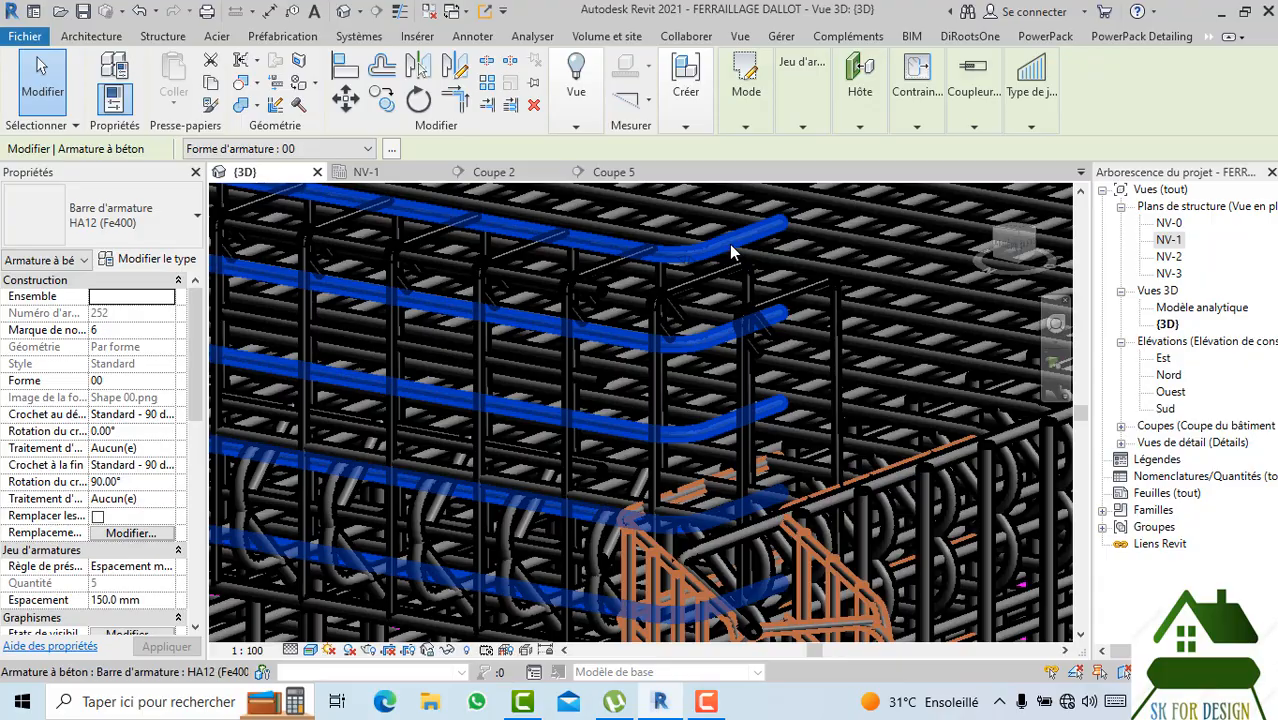
Set the end hook rotation of the edge wall's horizontal HA12 bars to 180°.
scroll(788, 376, down, 4)
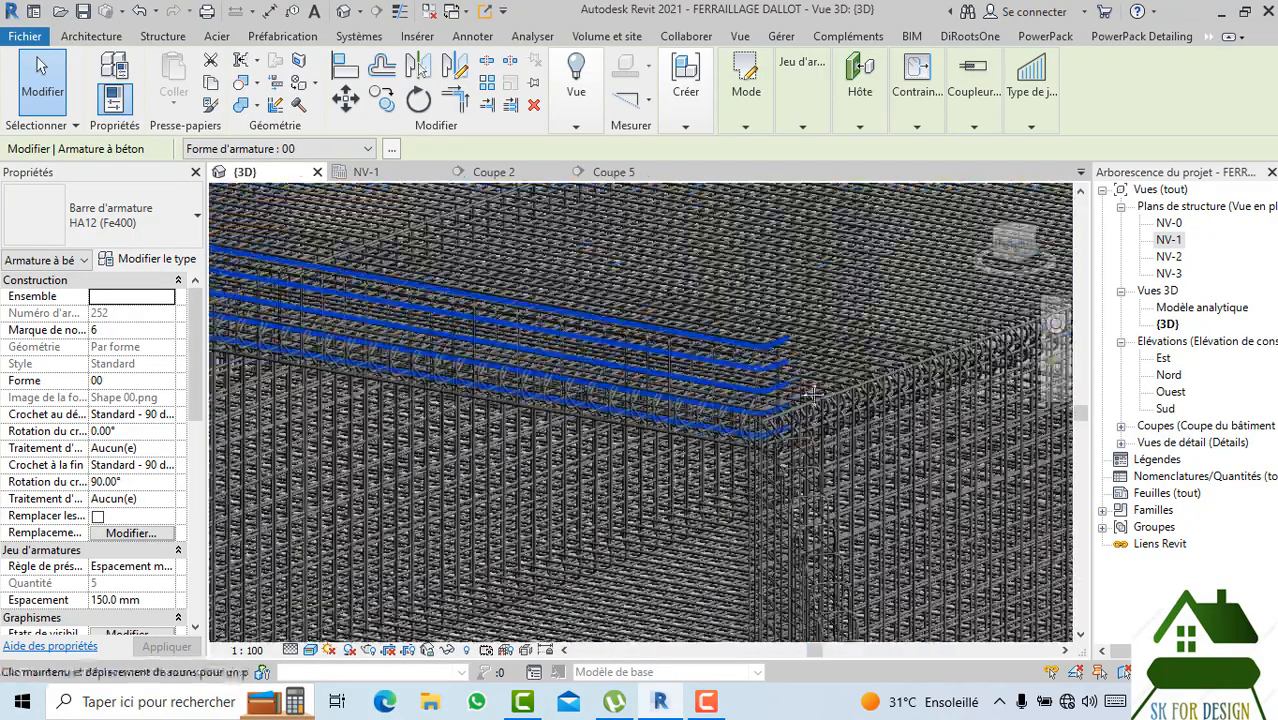
scroll(812, 395, down, 3)
scroll(431, 360, up, 3)
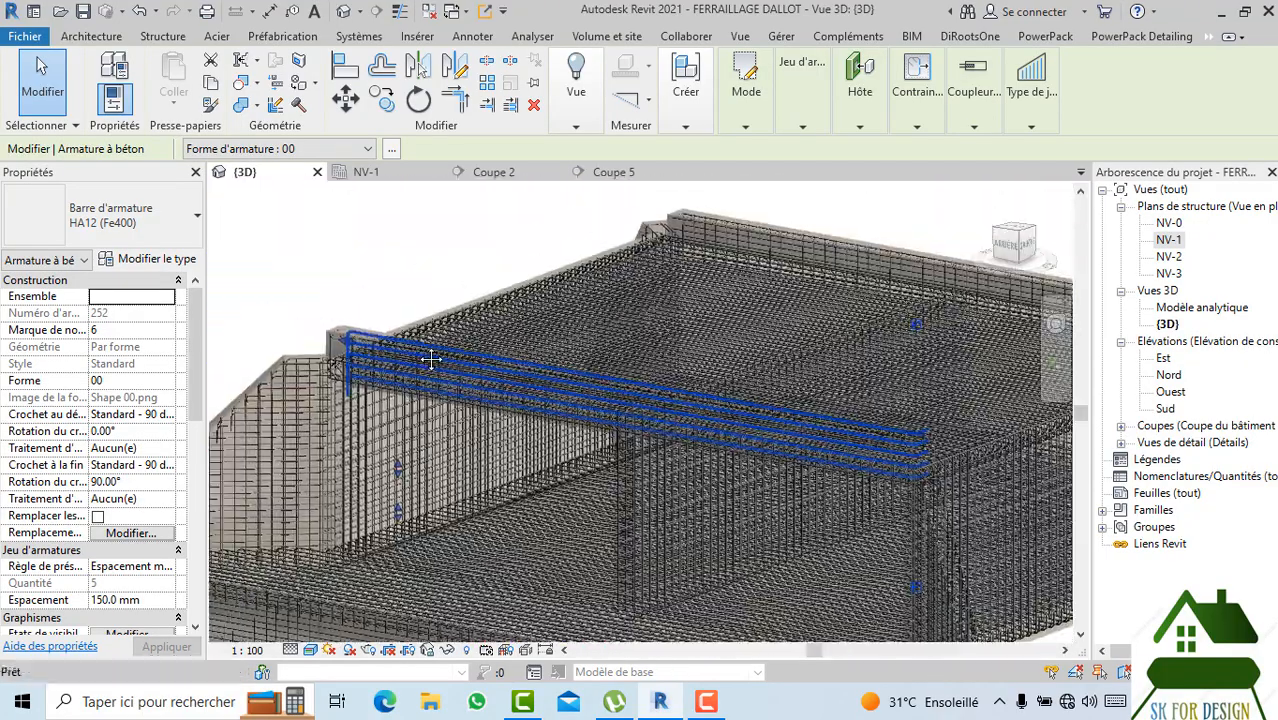
scroll(431, 360, up, 4)
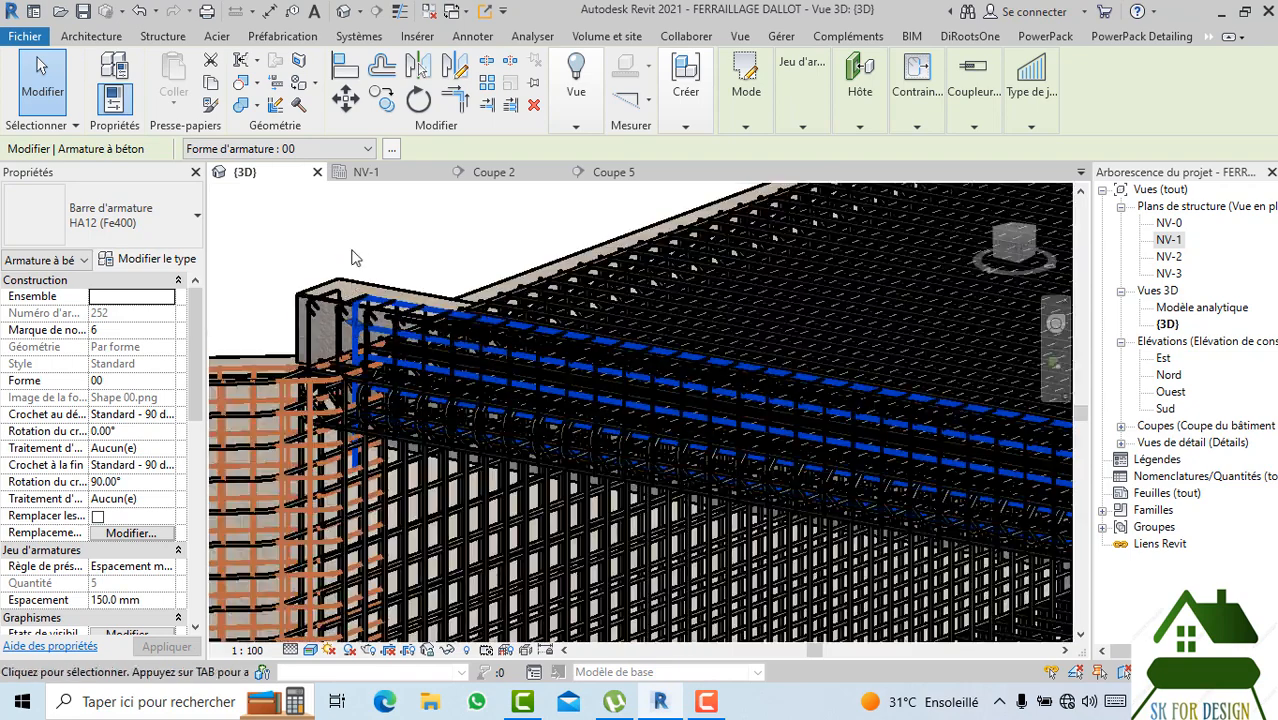
click(365, 227)
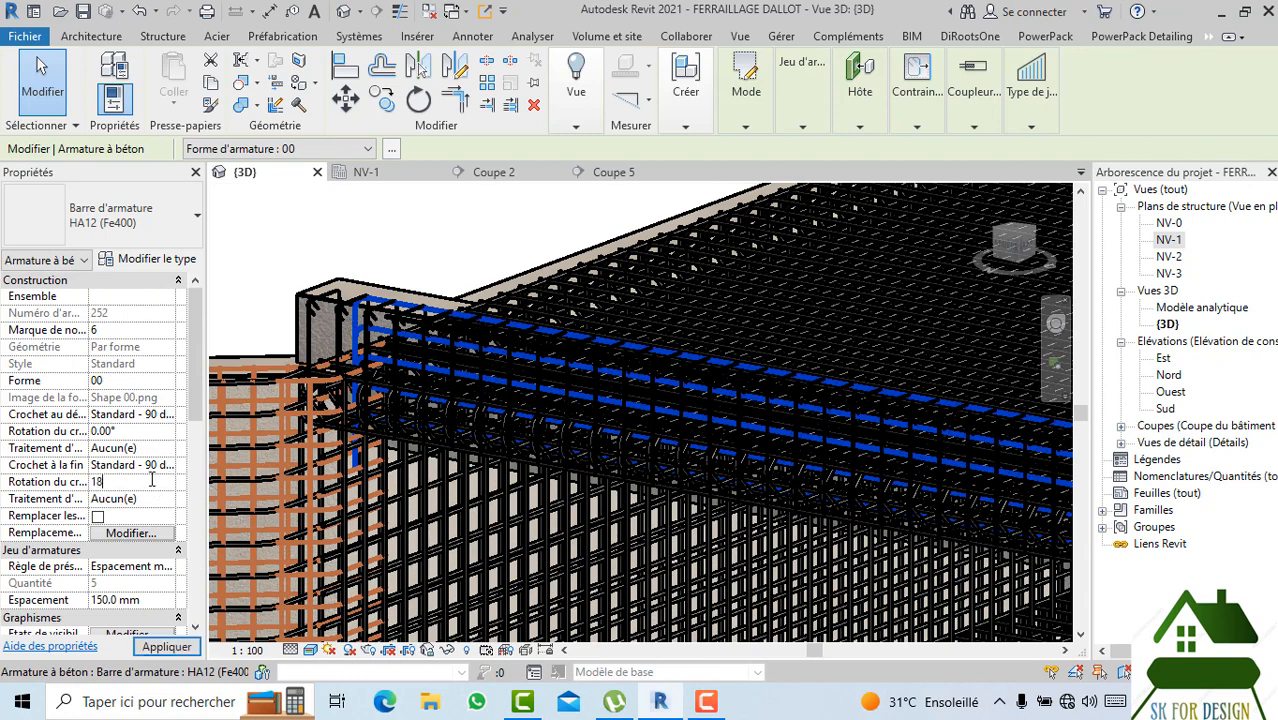
click(177, 648)
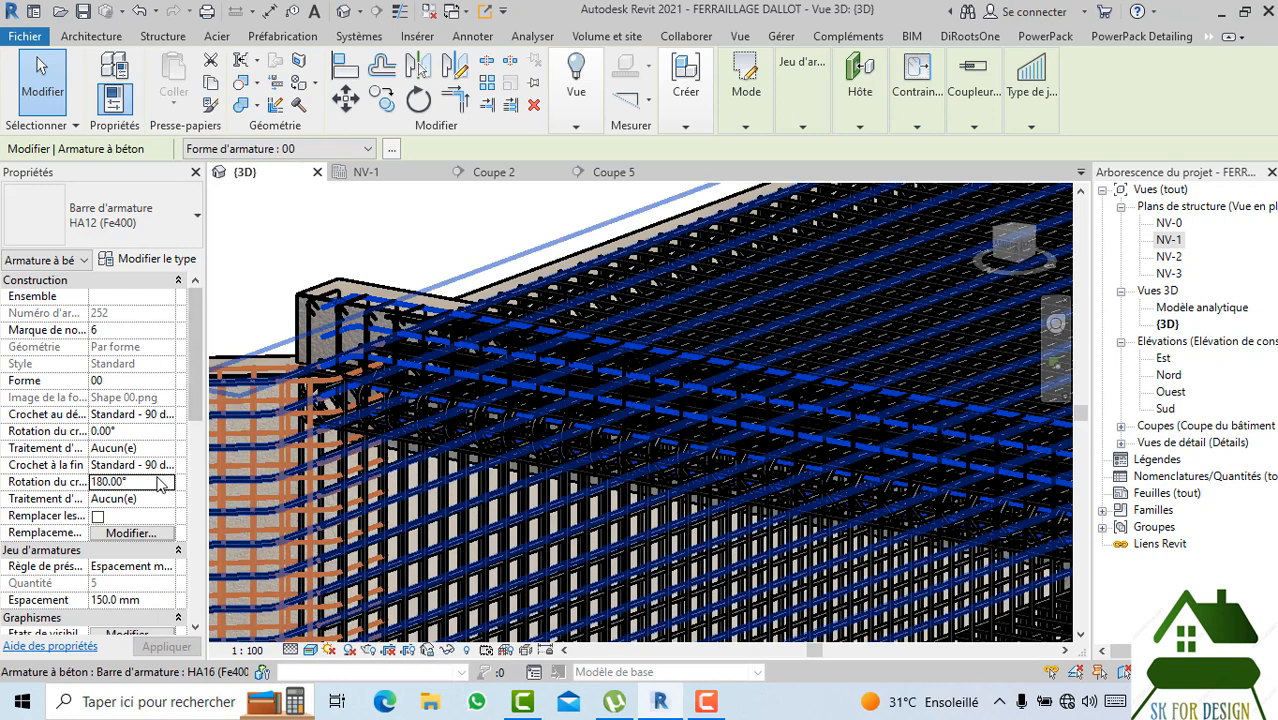
Set the end hook rotation of the edge wall's horizontal HA12 bars to 0° and deselect the bars.
click(155, 484)
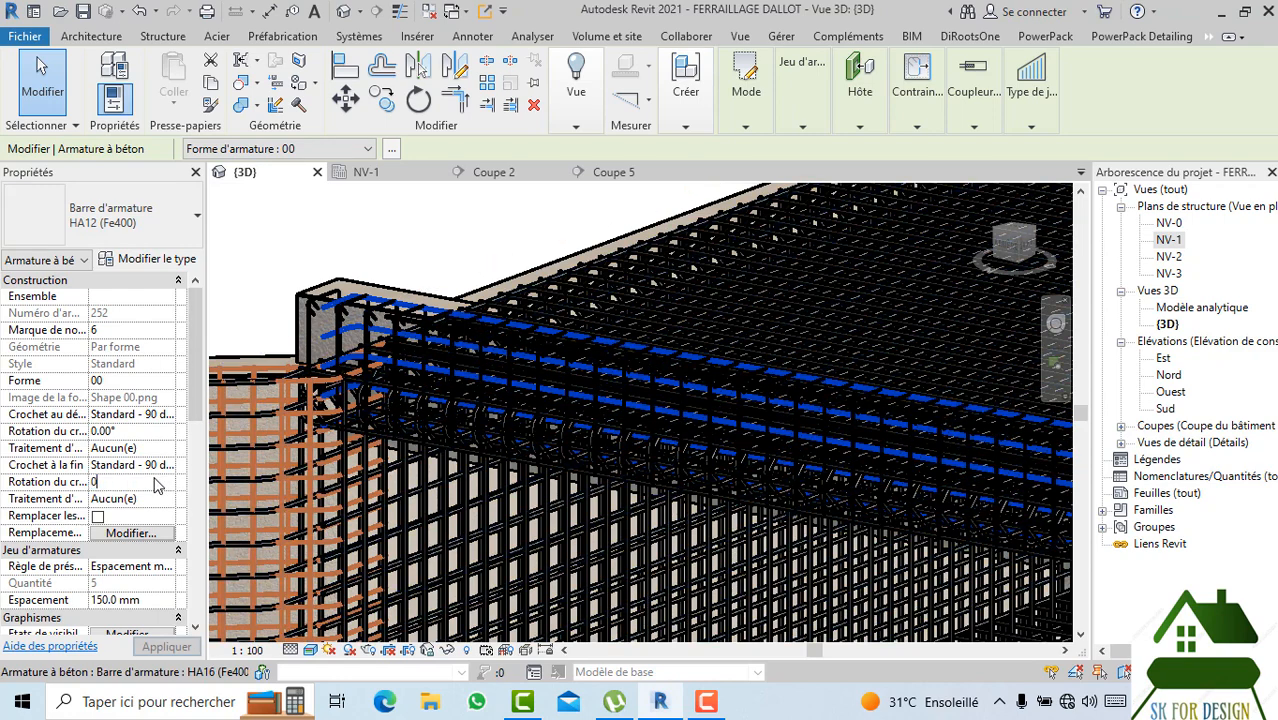
text(00)
click(154, 648)
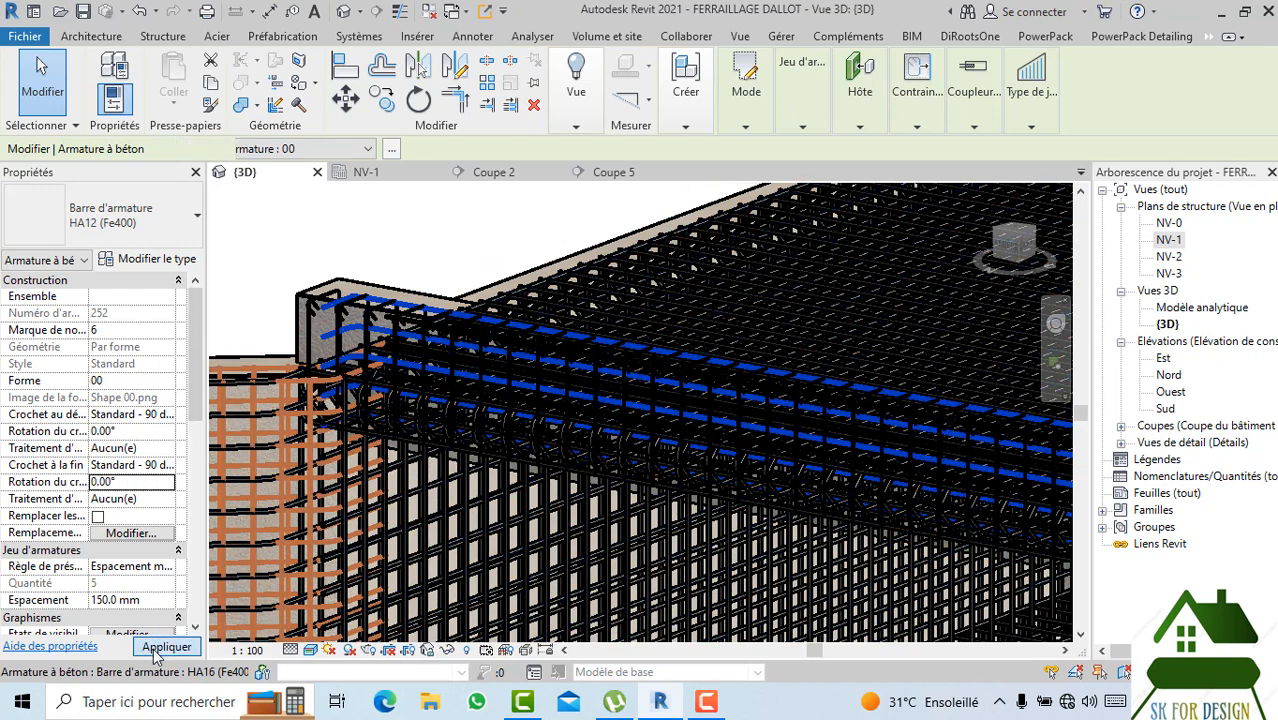
click(420, 234)
scroll(420, 234, down, 3)
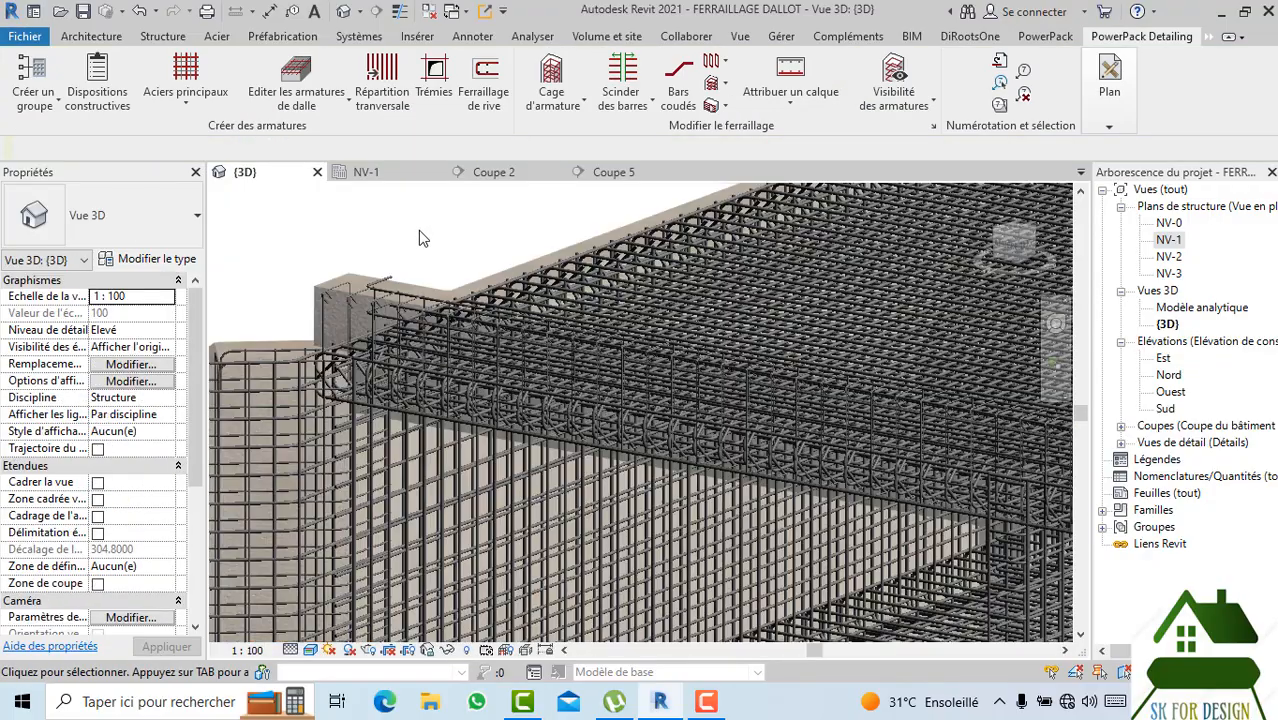
Examine the reinforcement at the deck edge wall and its corner in 3D, and look over the culvert in section Coupe 2.
middle_drag(422, 240, 262, 292)
scroll(262, 292, down, 1)
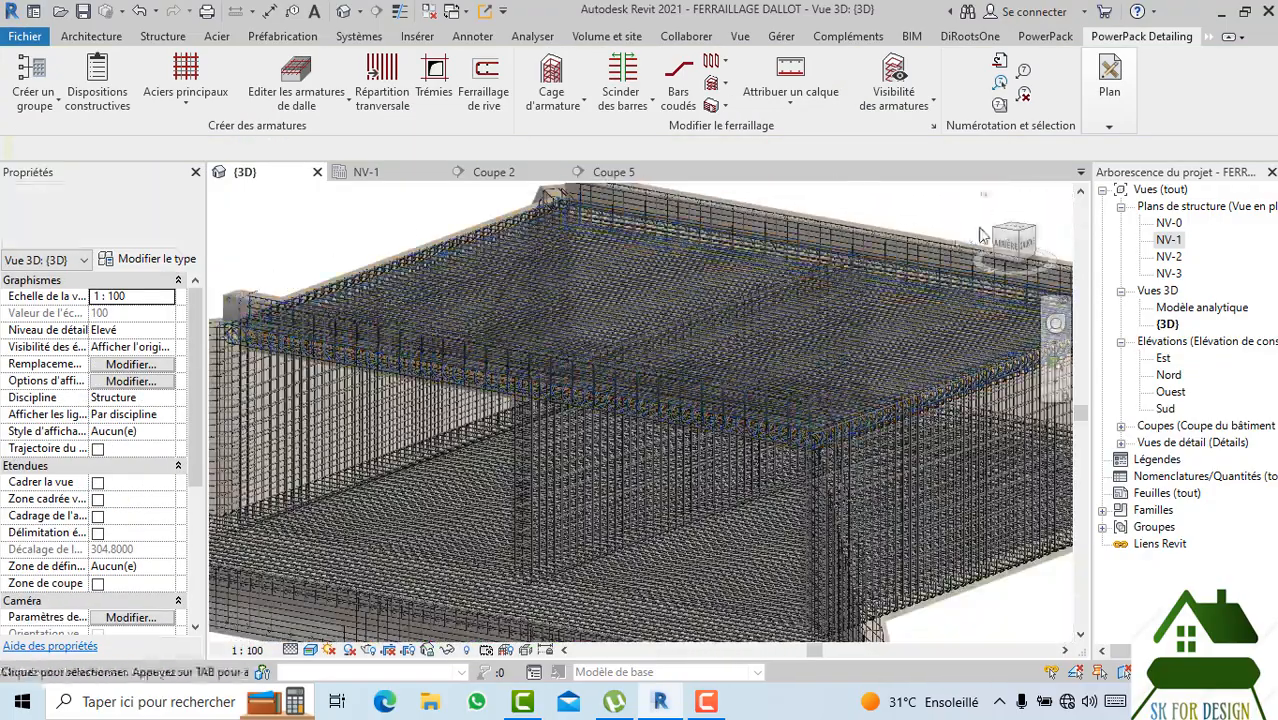
drag(1004, 242, 977, 257)
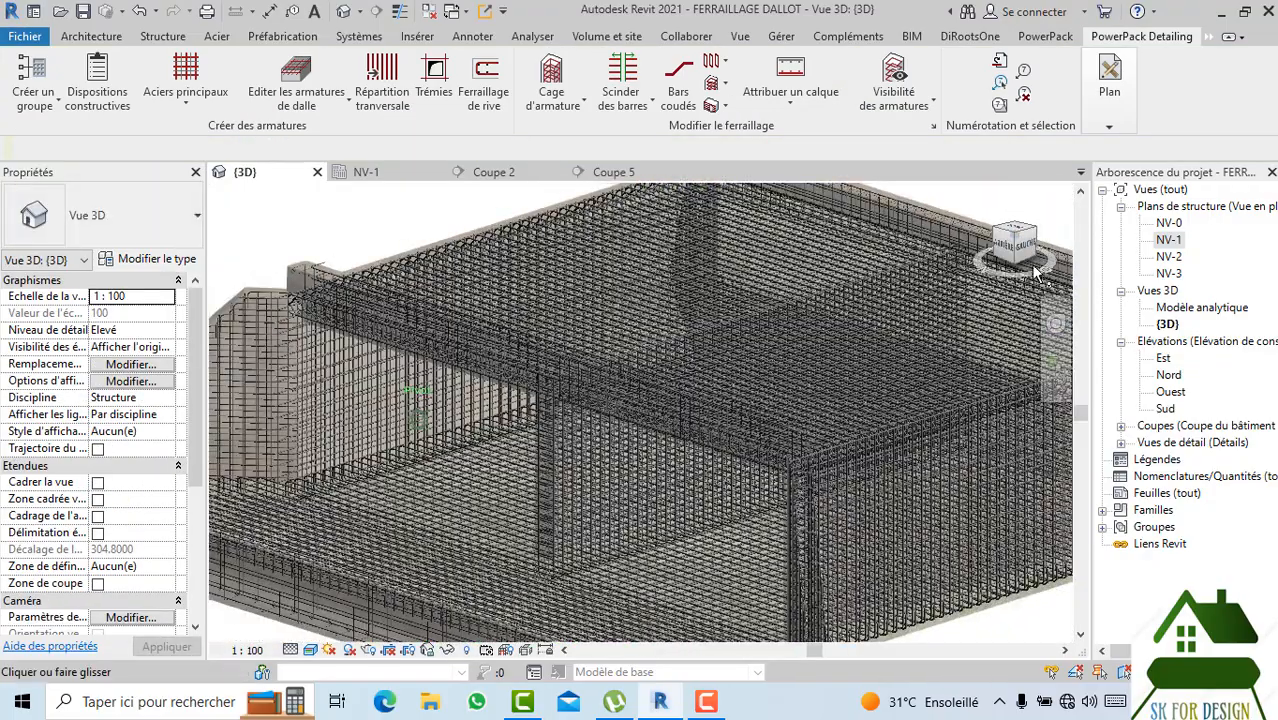
scroll(960, 296, up, 3)
middle_drag(610, 300, 650, 222)
scroll(622, 520, up, 2)
middle_drag(622, 530, 625, 466)
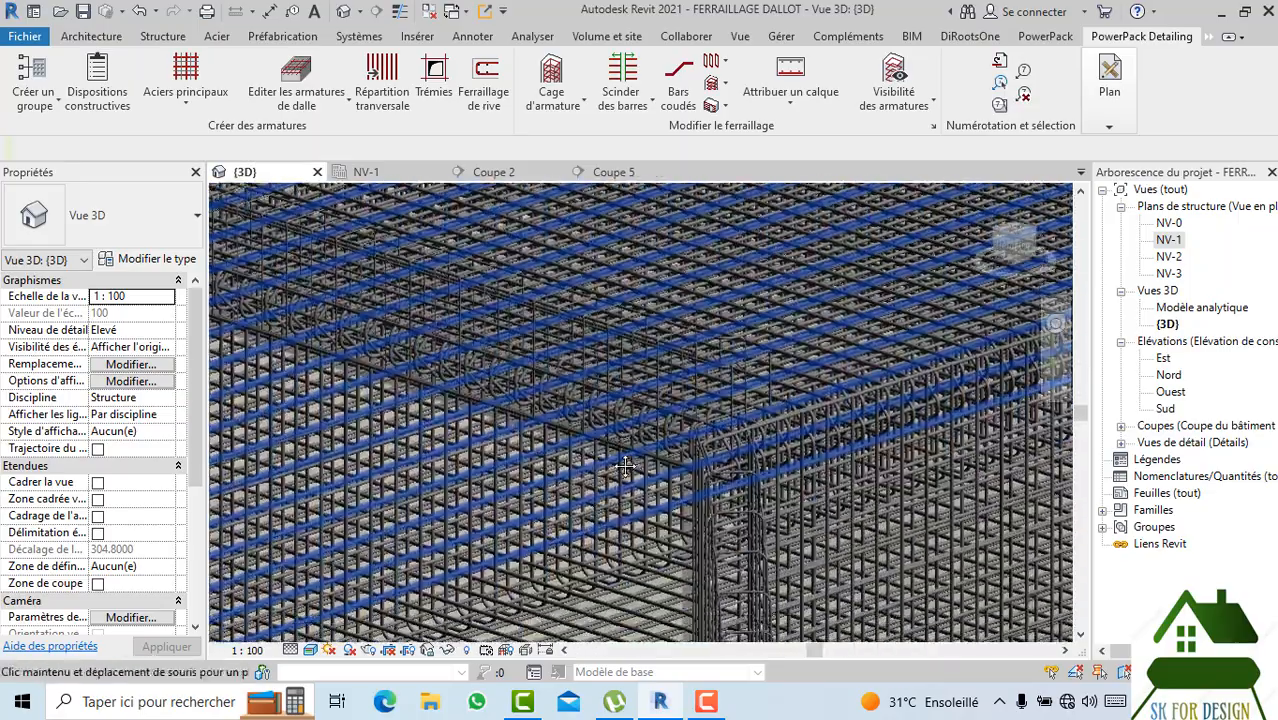
scroll(625, 466, down, 4)
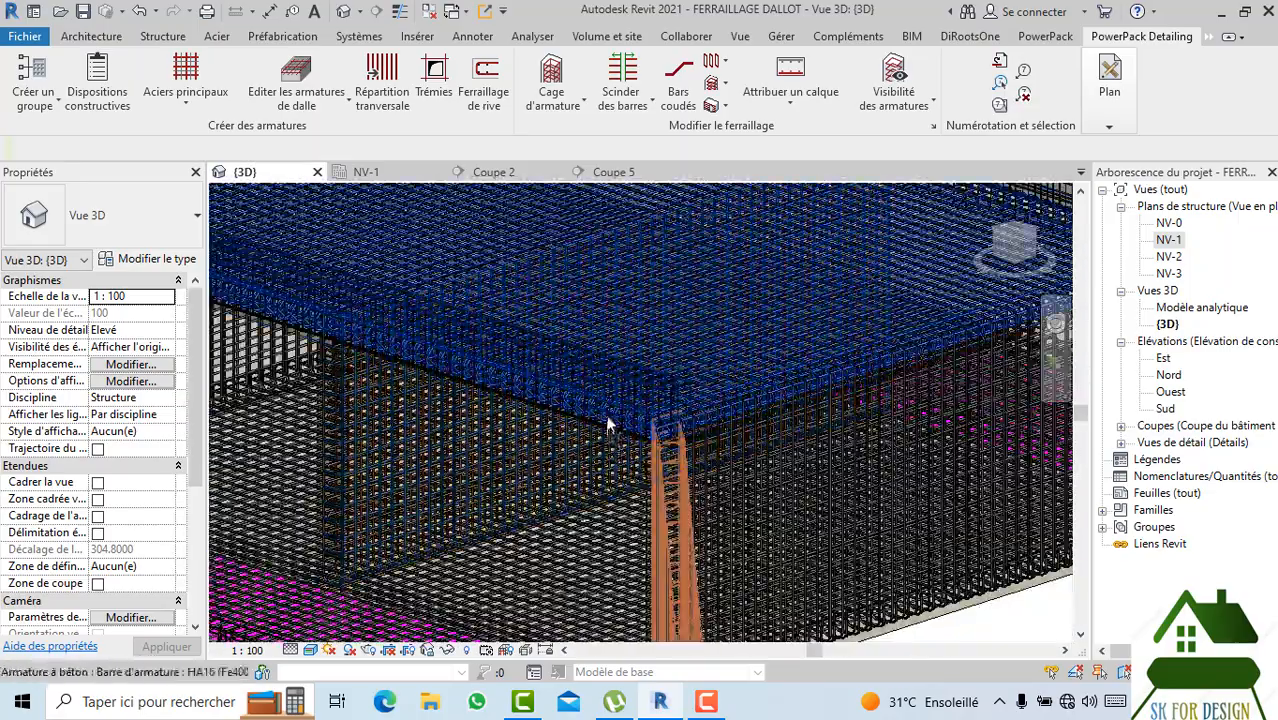
scroll(670, 490, down, 2)
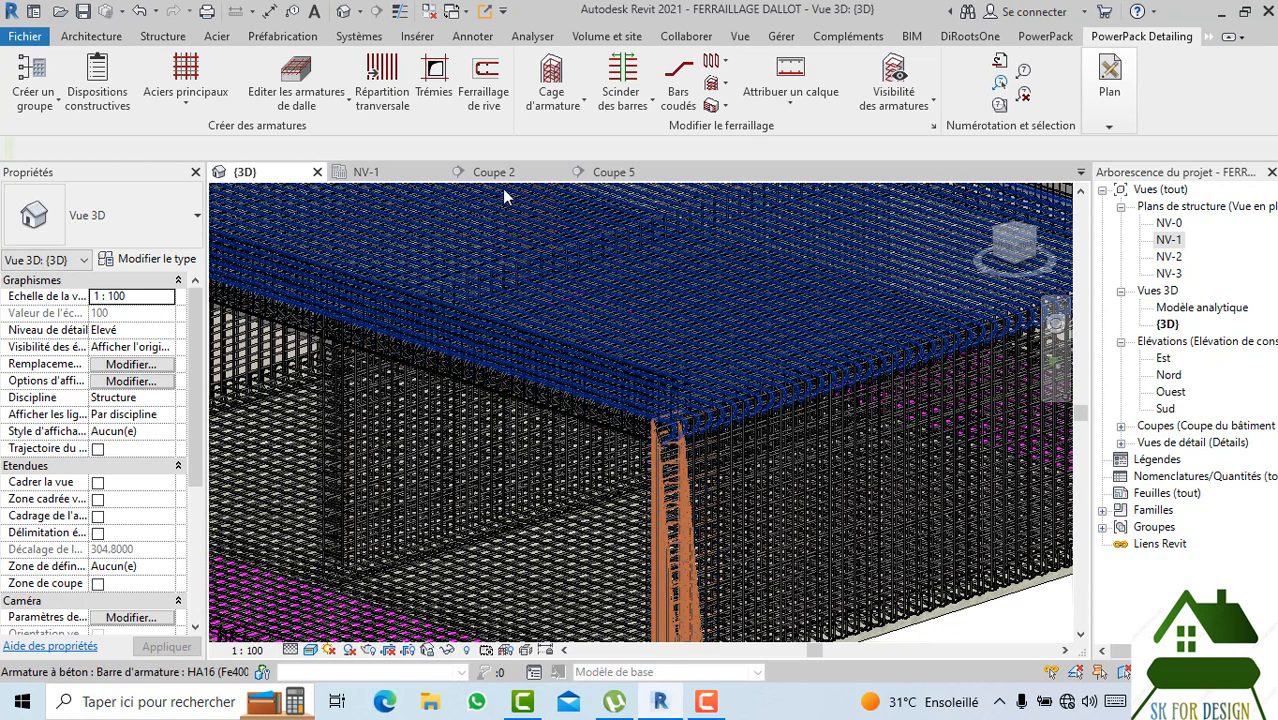
click(505, 174)
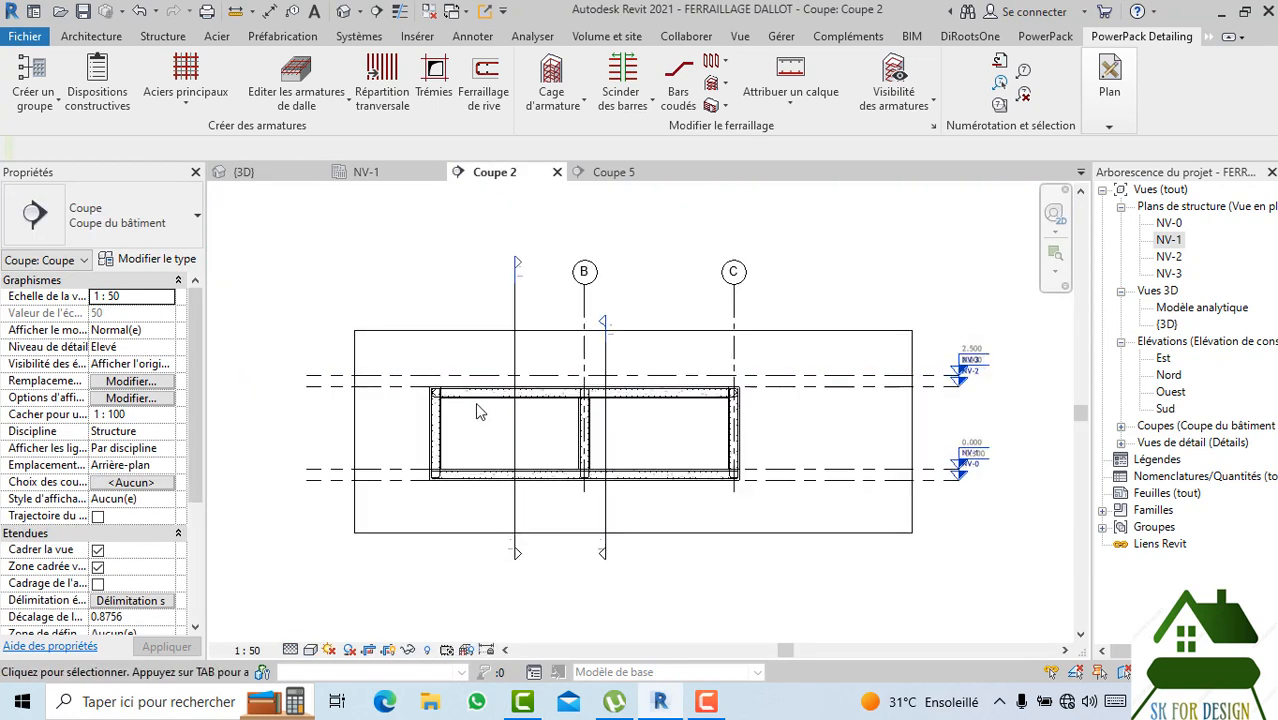
scroll(476, 408, up, 3)
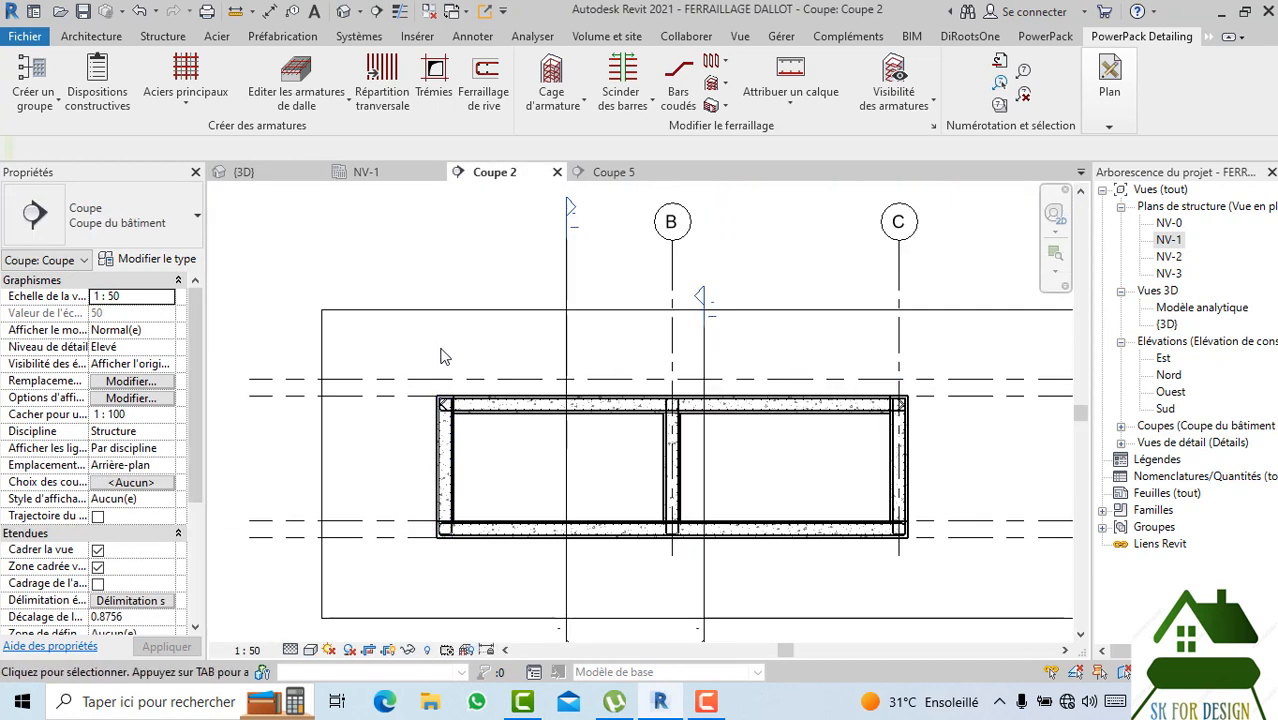
scroll(445, 357, down, 1)
In structural plan NV-1, move the longitudinal section line from near the central wall to just outside the culvert's right-hand side wall.
click(372, 174)
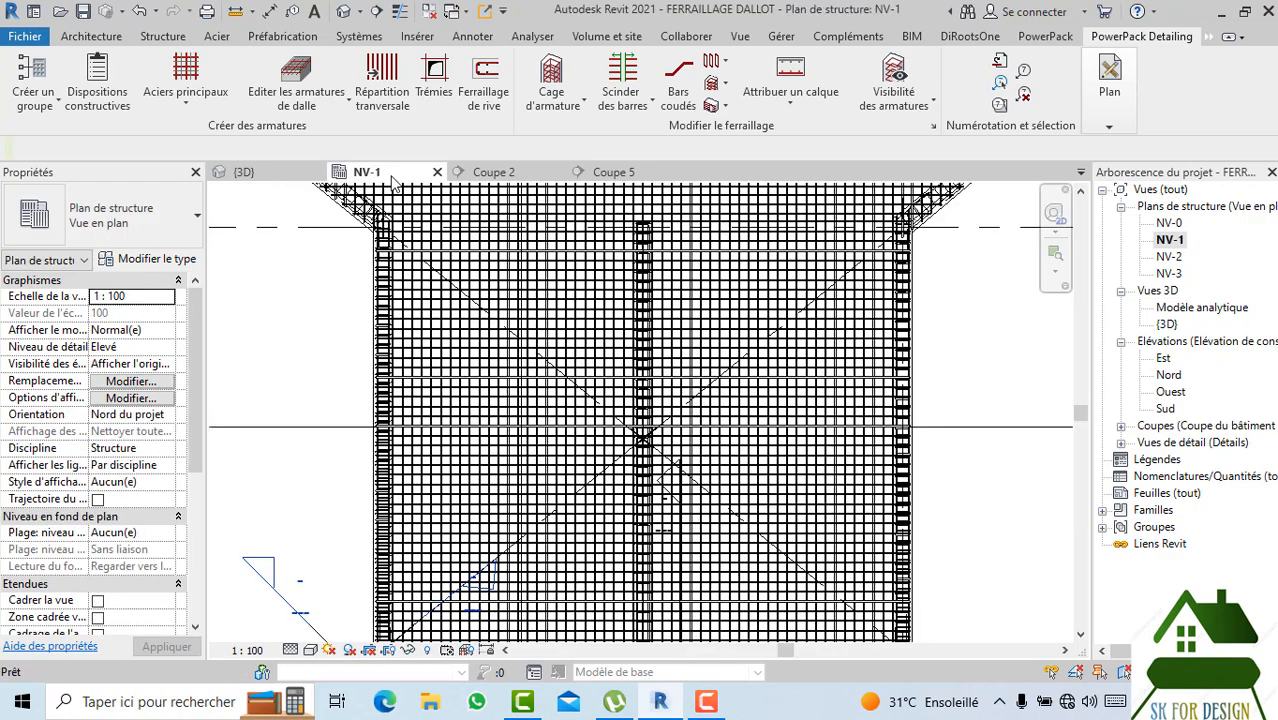
scroll(615, 385, down, 3)
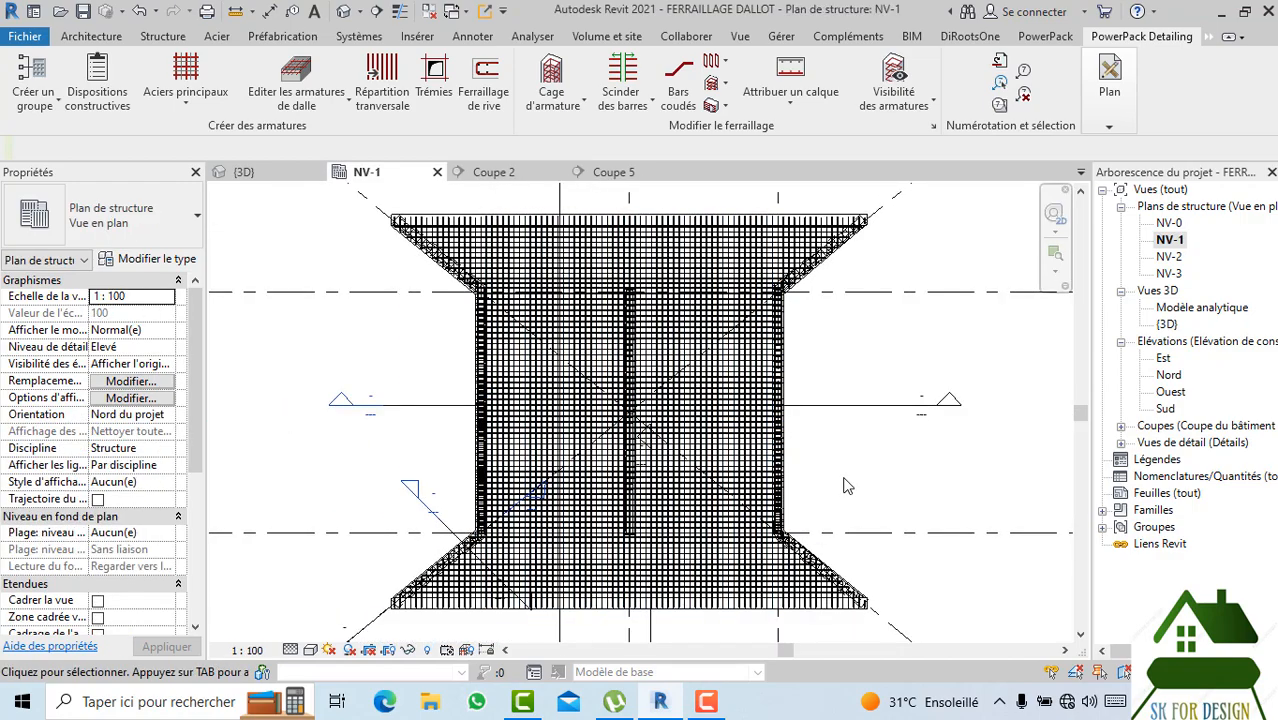
middle_drag(852, 490, 856, 462)
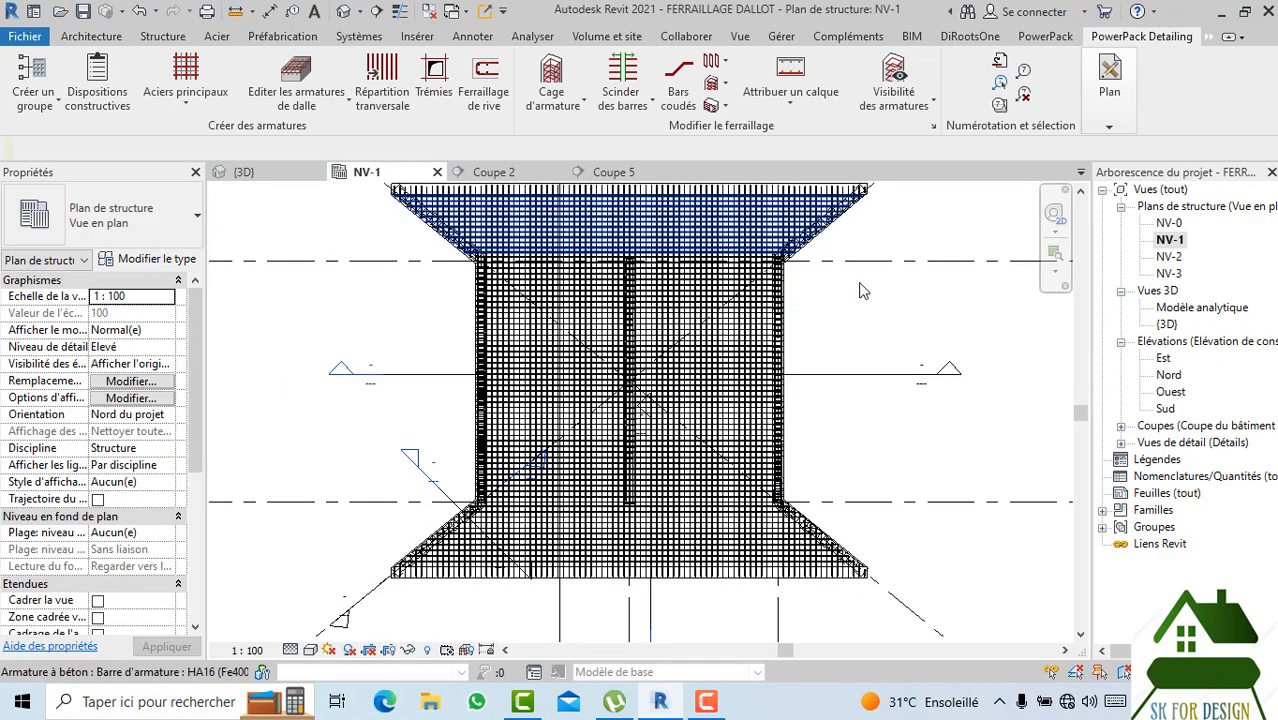
scroll(830, 318, down, 2)
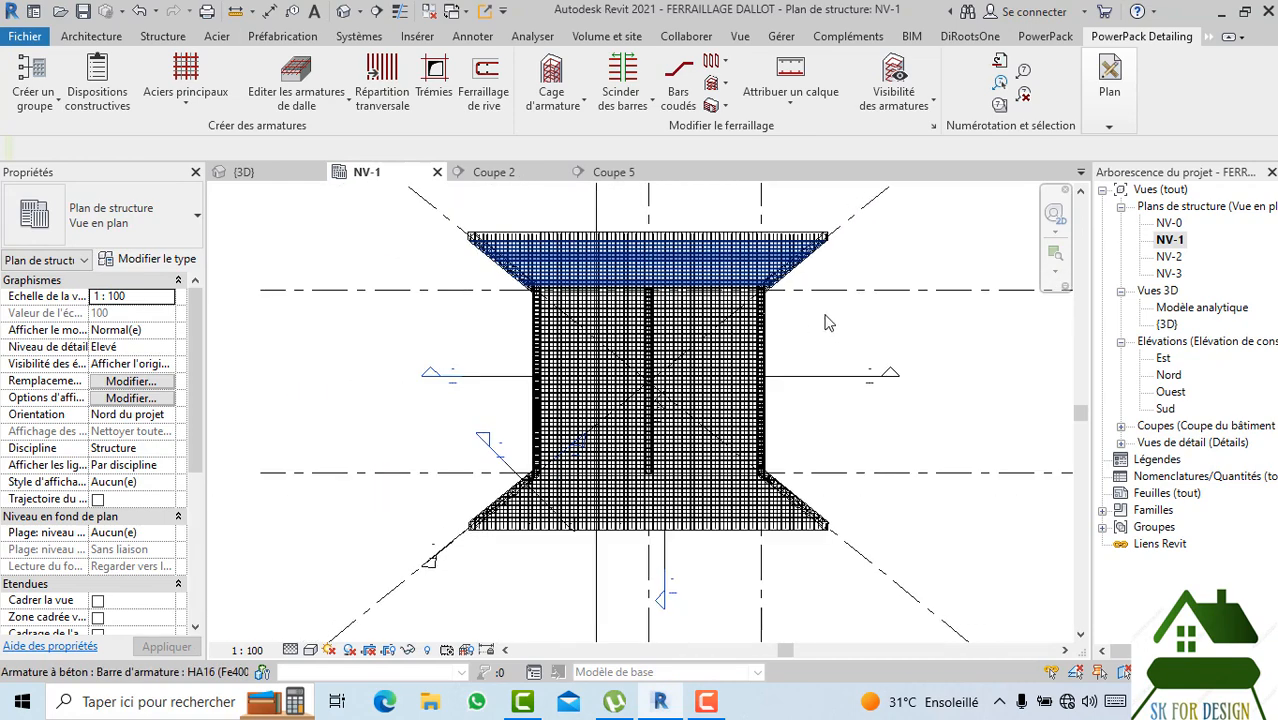
click(664, 553)
drag(664, 553, 808, 262)
Stretch the moved section line past both ends of the culvert and extend its view depth to about 3.91 m.
scroll(797, 421, up, 1)
scroll(797, 422, up, 1)
click(806, 435)
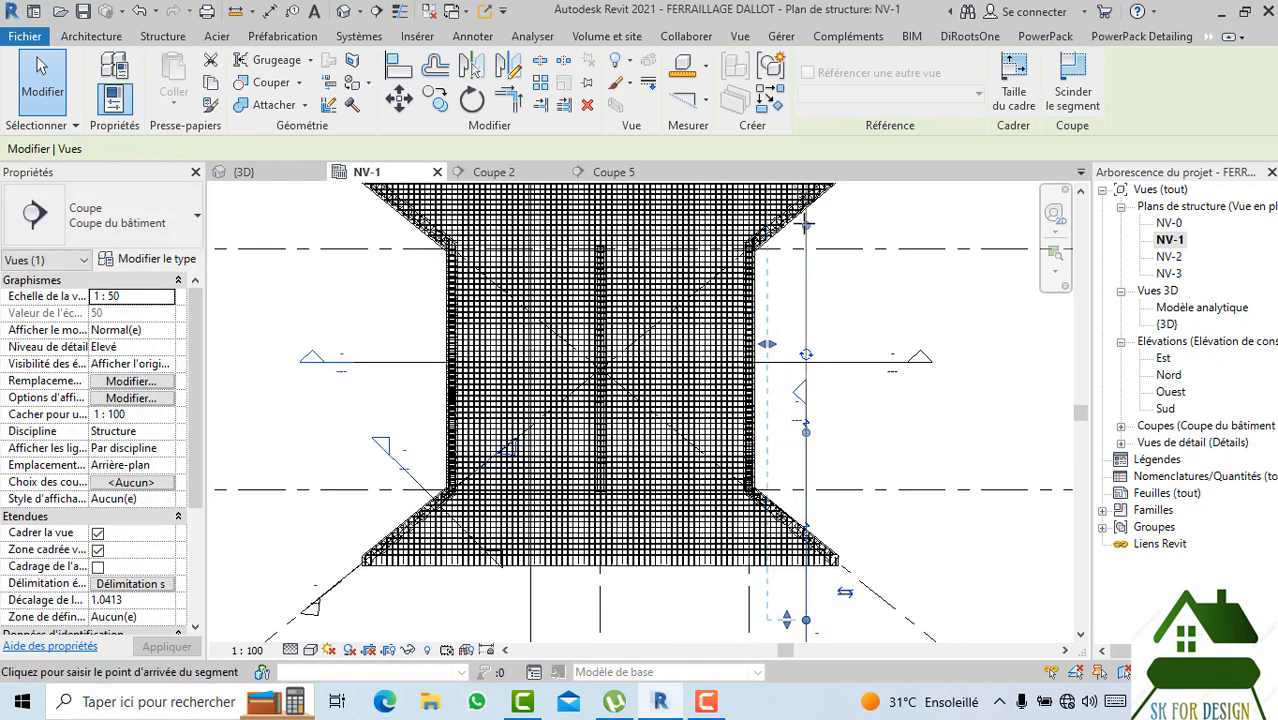
drag(806, 210, 807, 202)
scroll(818, 413, down, 1)
mouse_move(809, 436)
mouse_down()
mouse_move(862, 424)
mouse_move(811, 415)
mouse_up()
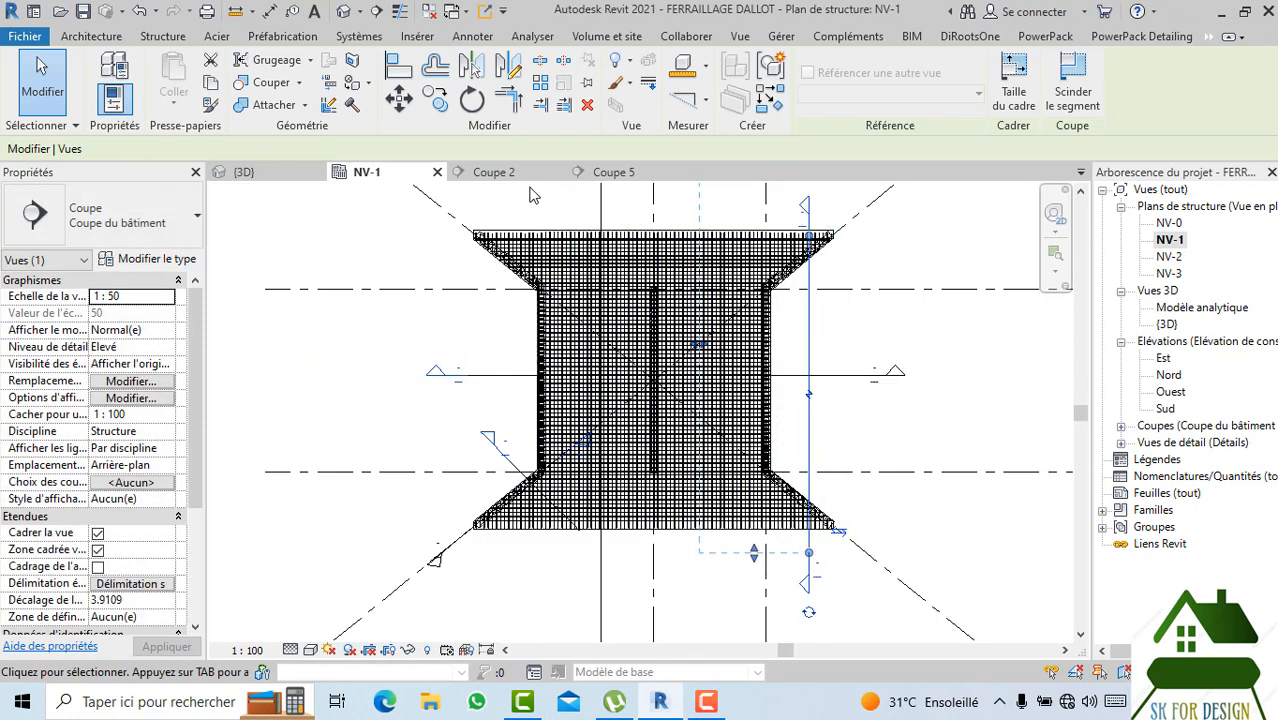
In section Coupe 5, flip the edge wall's horizontal HA12 bars so their hooks point inward across the wall.
click(612, 172)
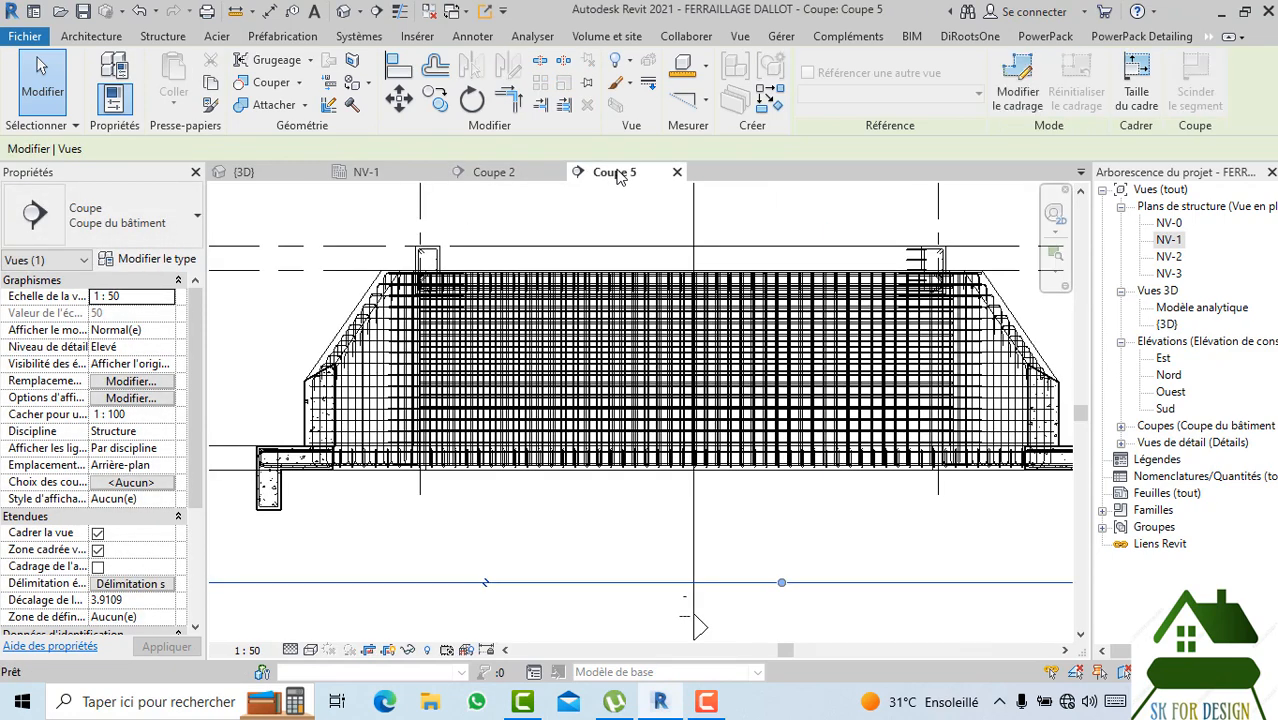
scroll(474, 241, up, 5)
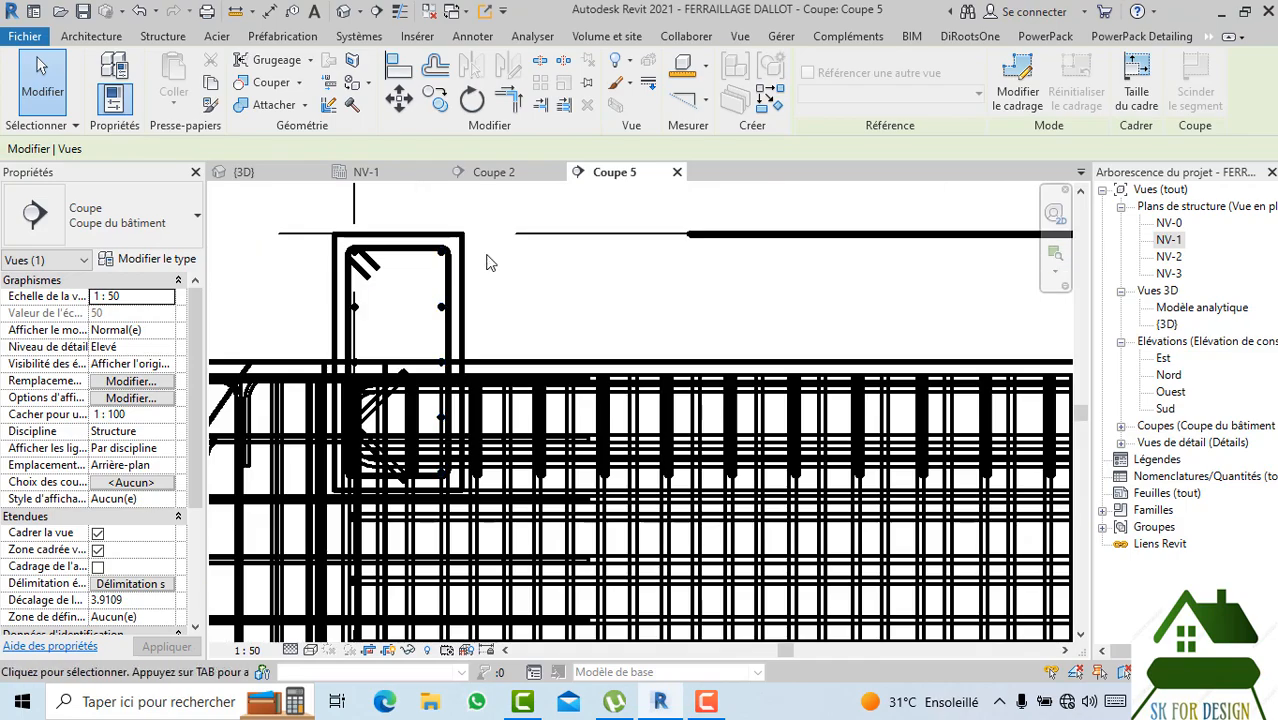
mouse_move(766, 287)
middle_down()
mouse_move(397, 348)
mouse_move(531, 308)
mouse_move(459, 308)
middle_up()
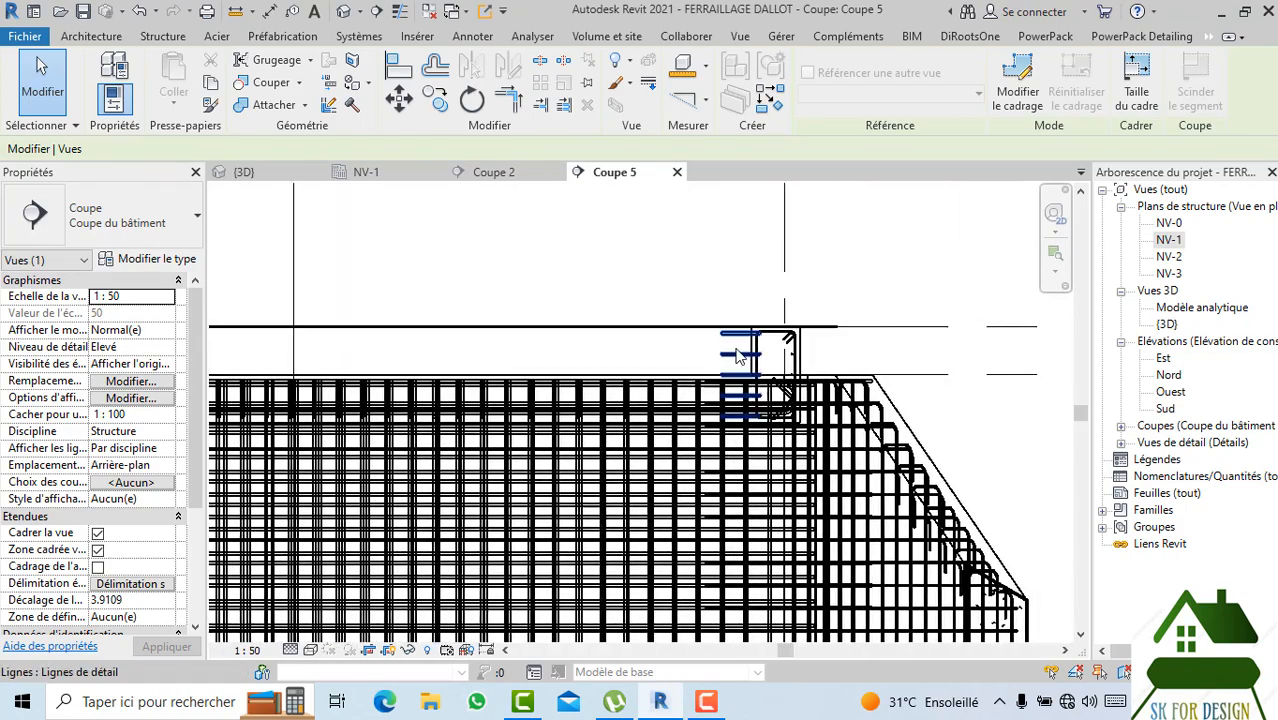
scroll(748, 353, up, 2)
scroll(700, 350, up, 1)
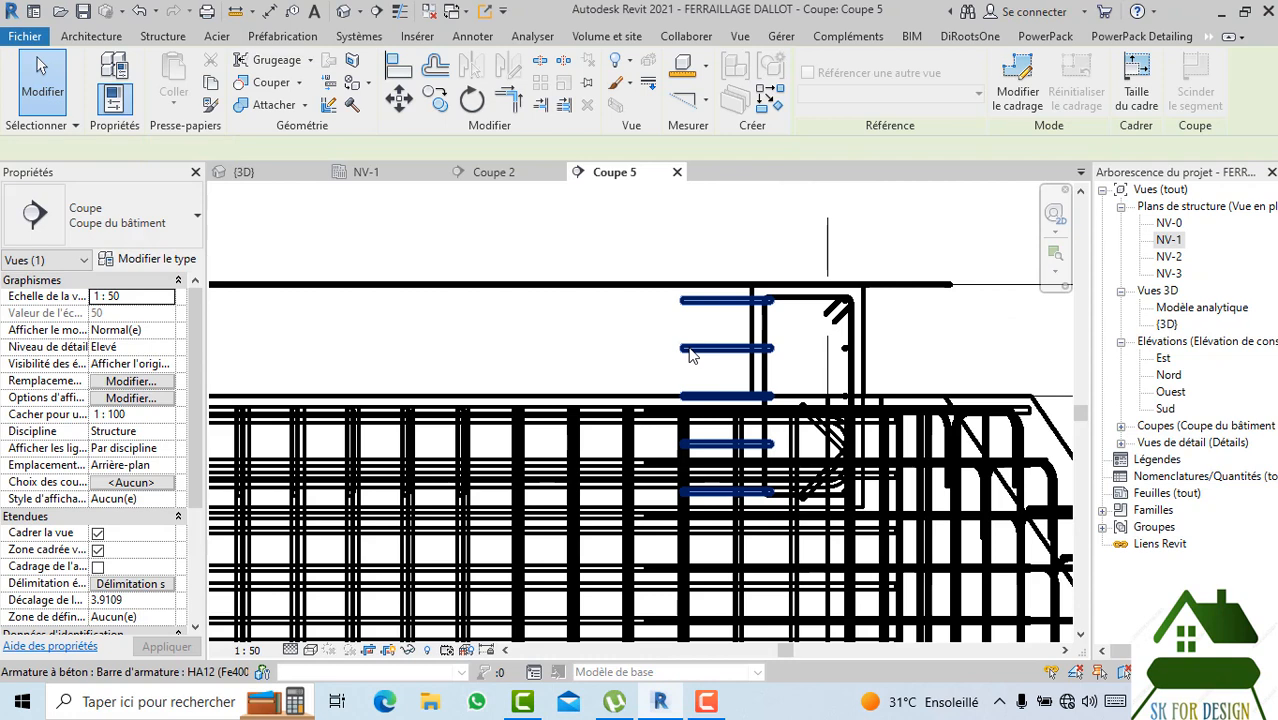
click(690, 352)
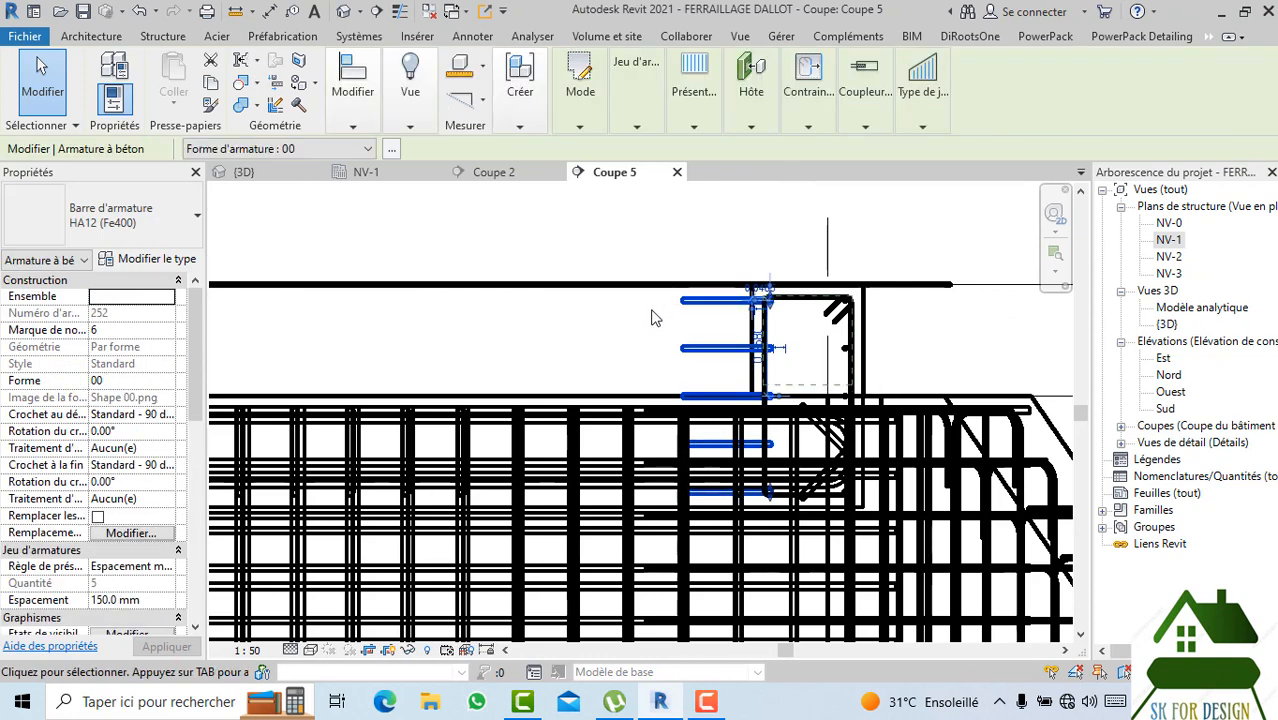
key(Escape)
click(703, 354)
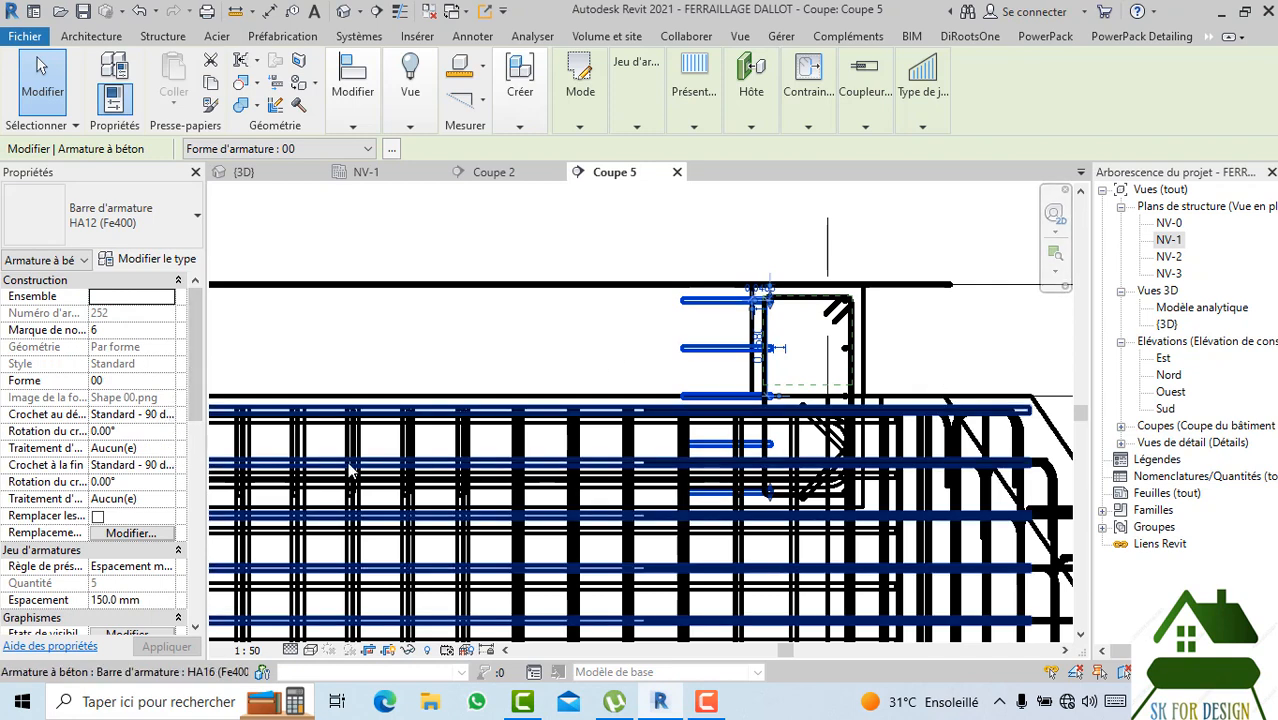
key(space)
scroll(895, 344, up, 1)
scroll(890, 344, up, 1)
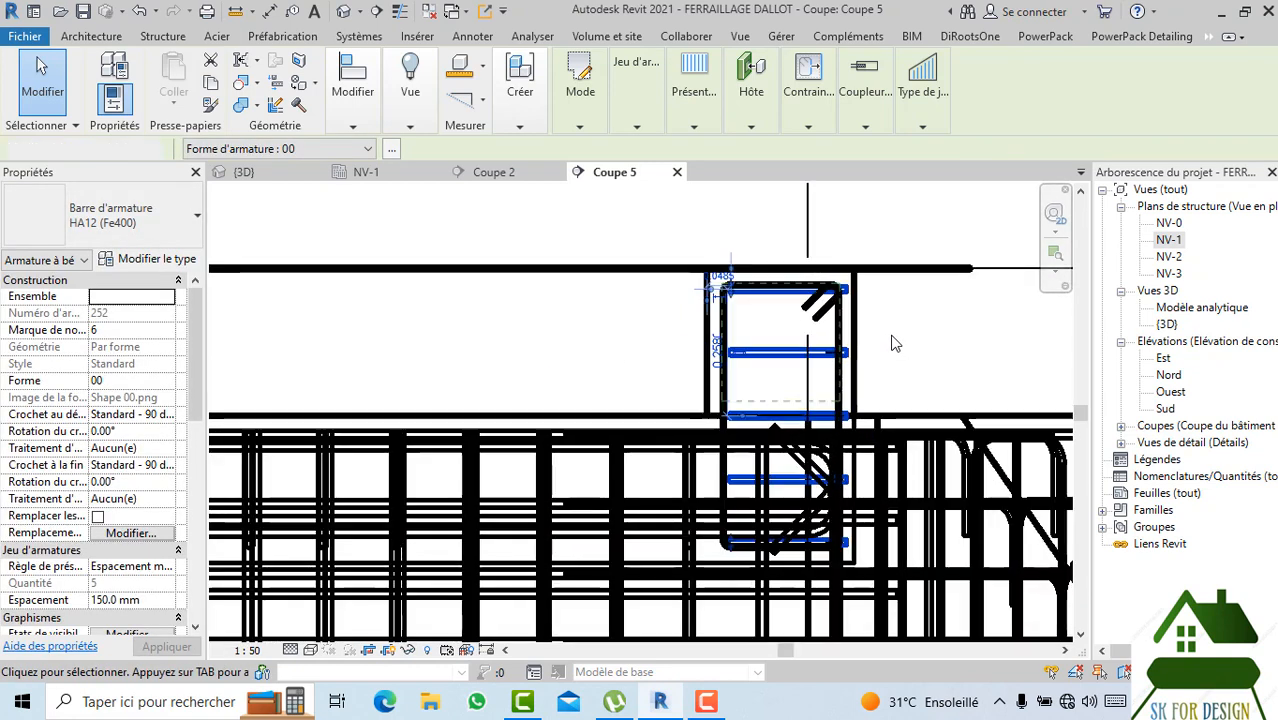
key(Escape)
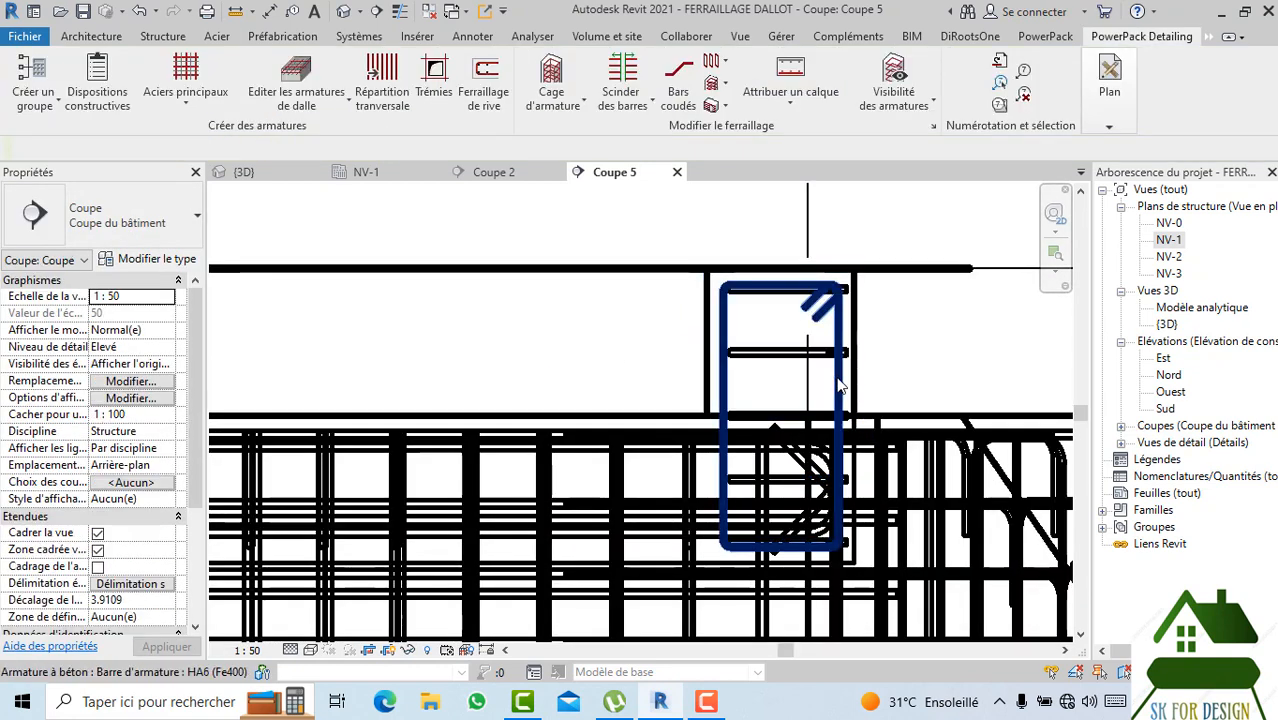
Select the edge wall's HA6 stirrup and the VOIL 30 wall in turn to check the hooks against their outlines.
click(840, 387)
scroll(840, 415, up, 2)
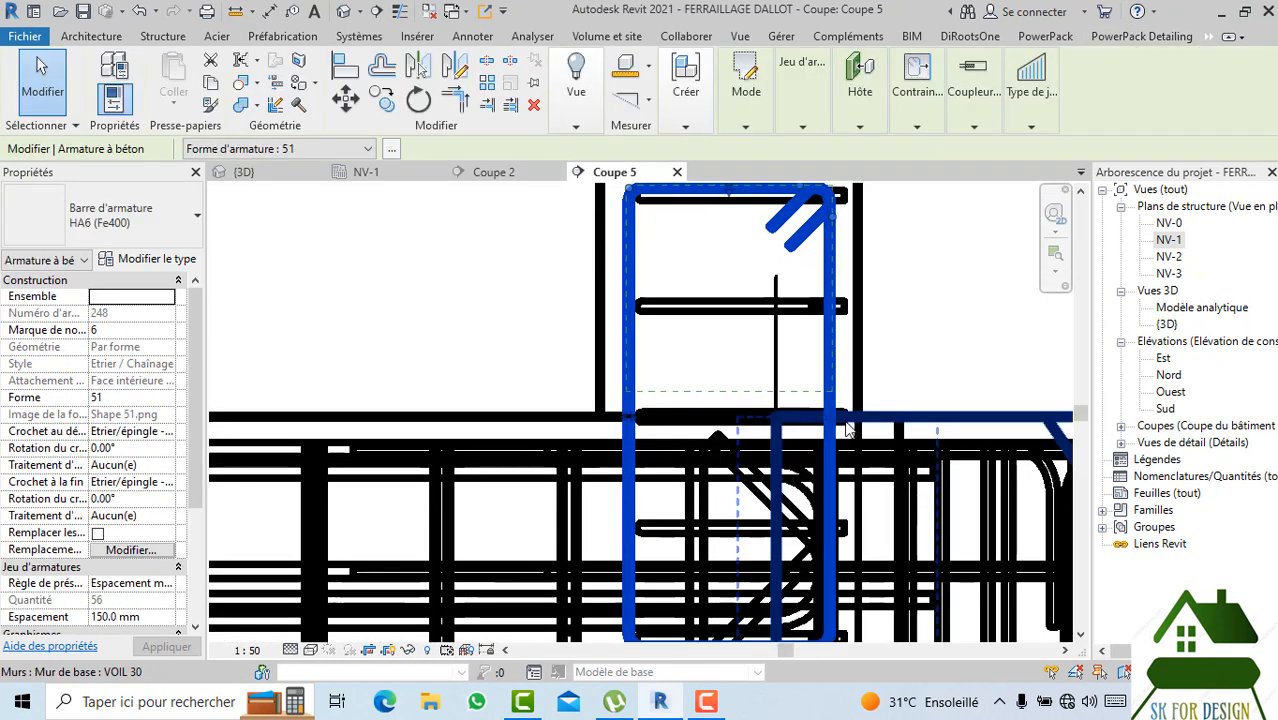
mouse_move(839, 424)
mouse_down()
mouse_move(843, 411)
mouse_move(834, 419)
mouse_up()
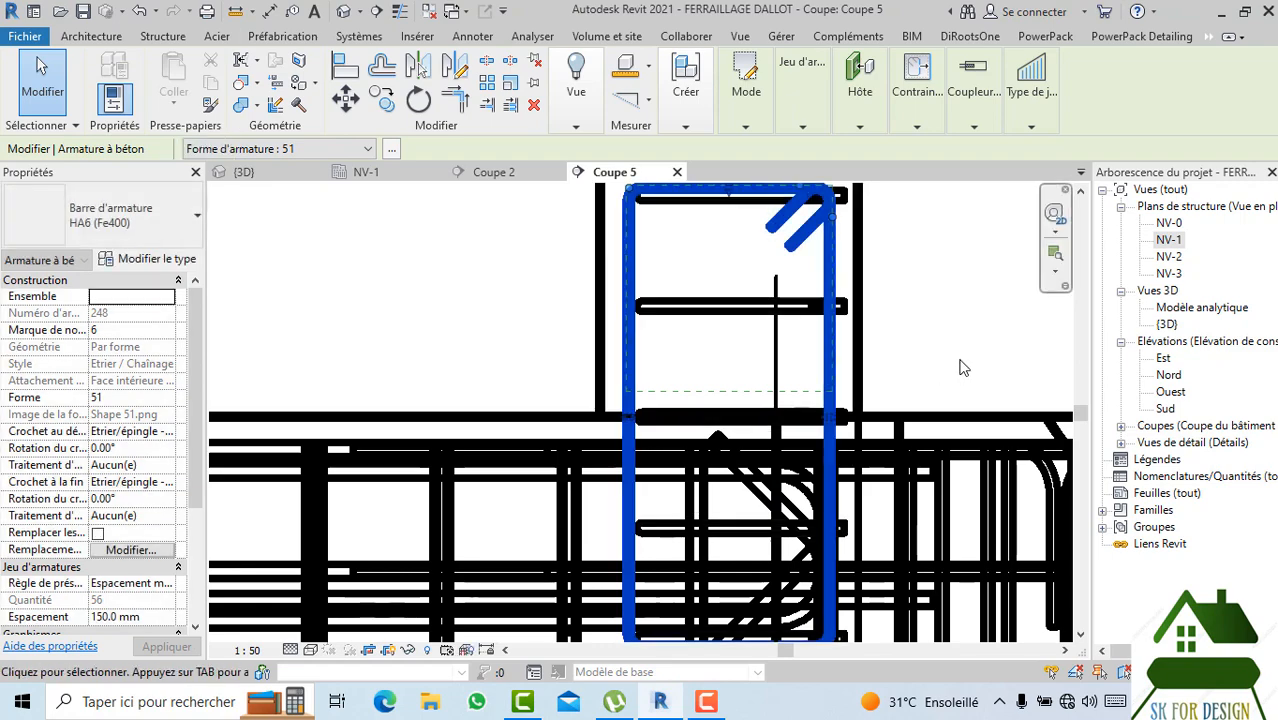
click(962, 361)
click(728, 308)
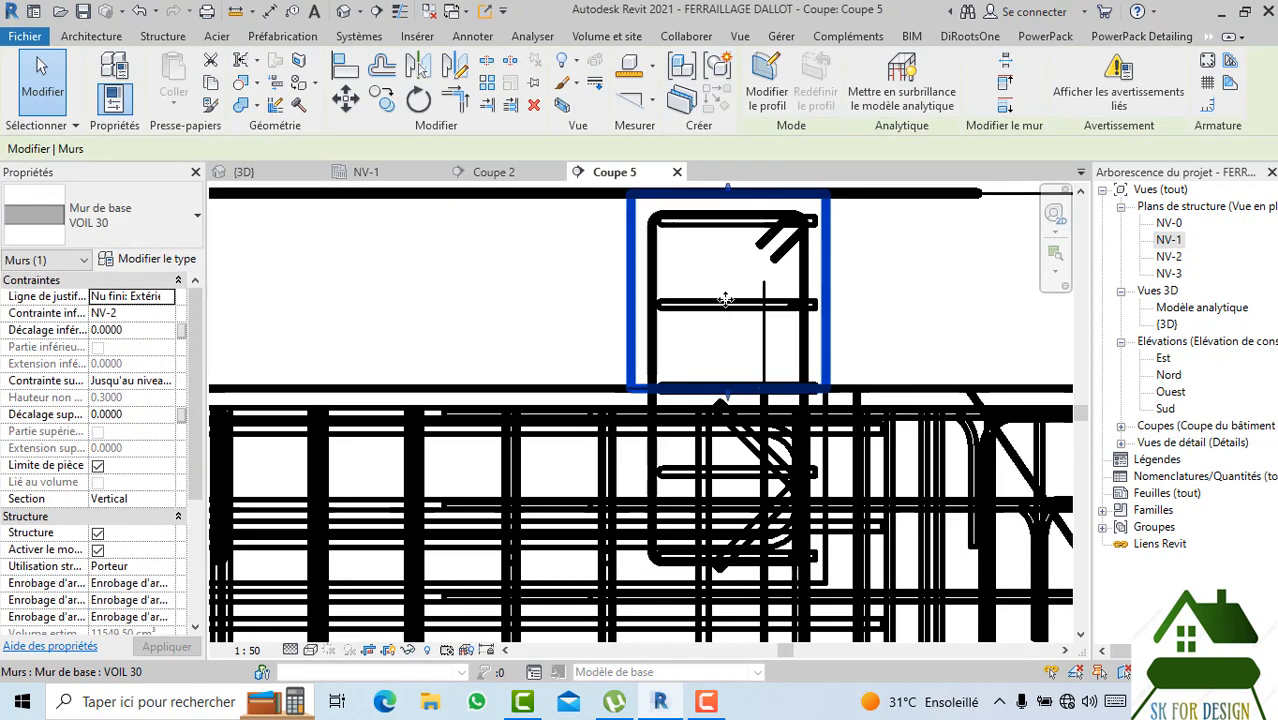
scroll(740, 300, down, 2)
key(Escape)
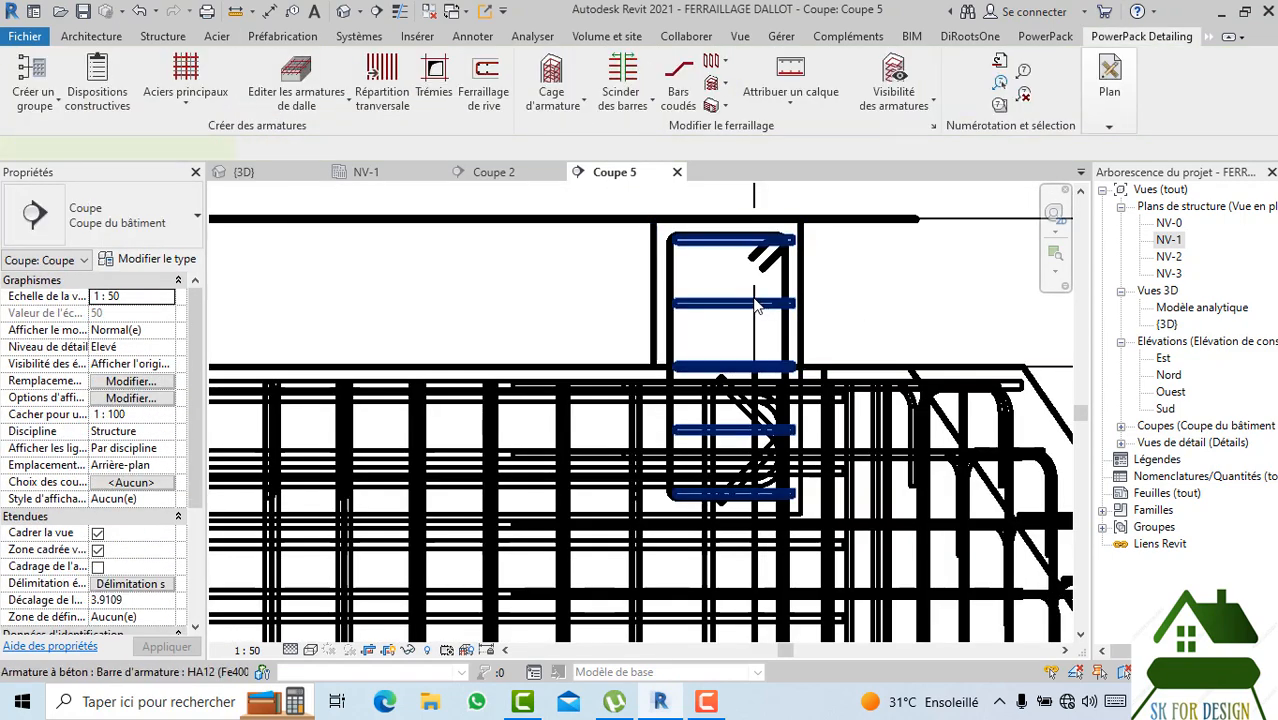
In section Coupe 5, set the start and end hooks of the edge wall's deck-side horizontal HA12 bars to Standard - 135 deg.
click(756, 306)
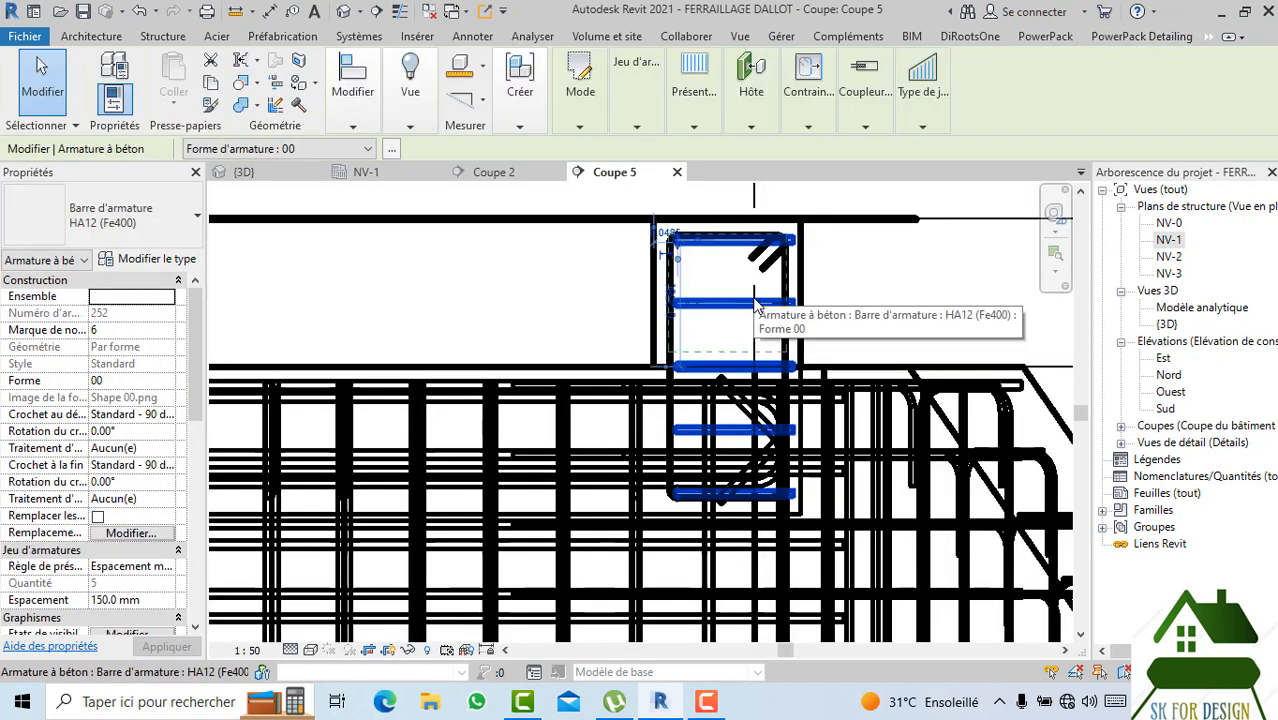
click(165, 425)
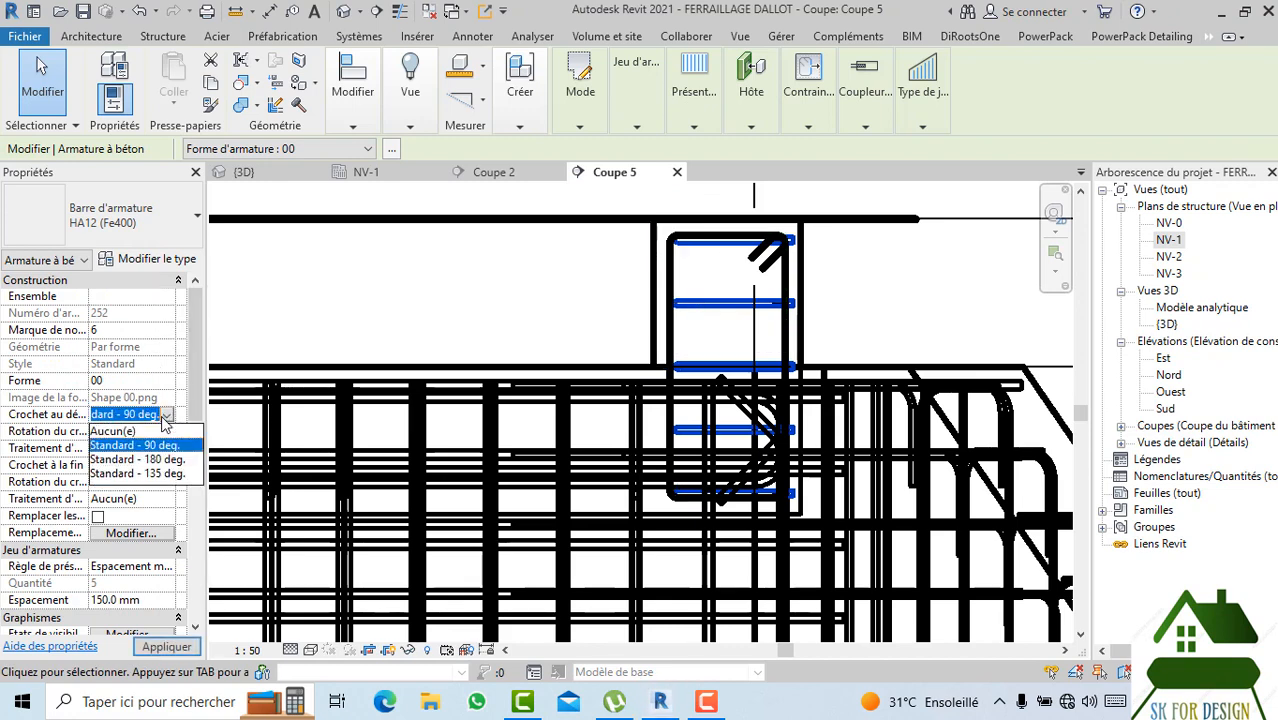
click(150, 472)
click(164, 648)
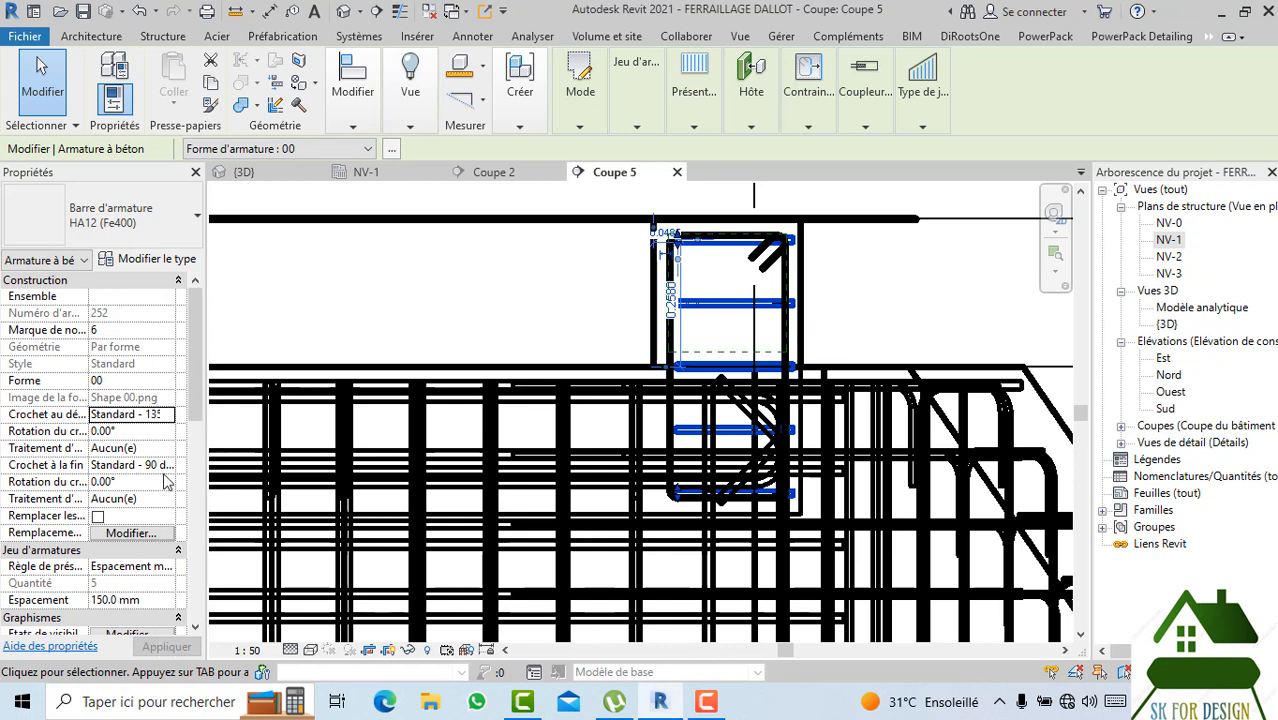
click(160, 465)
click(166, 465)
click(156, 524)
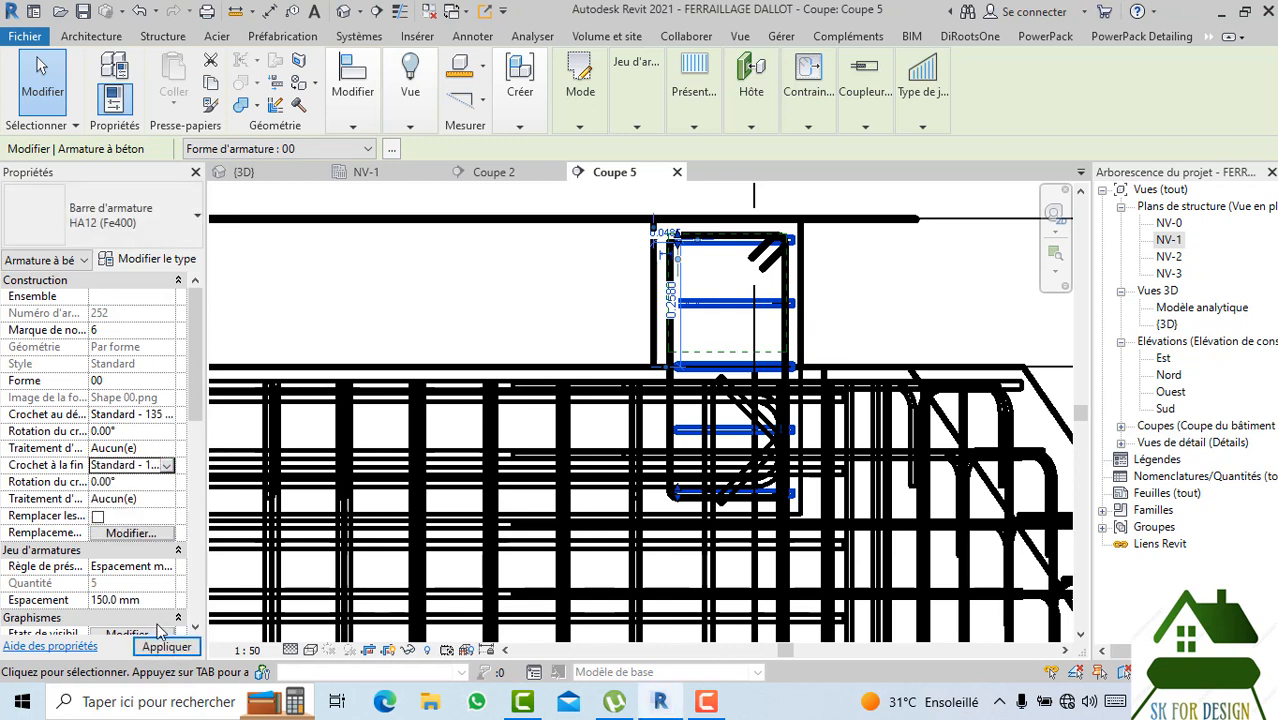
click(166, 648)
click(462, 325)
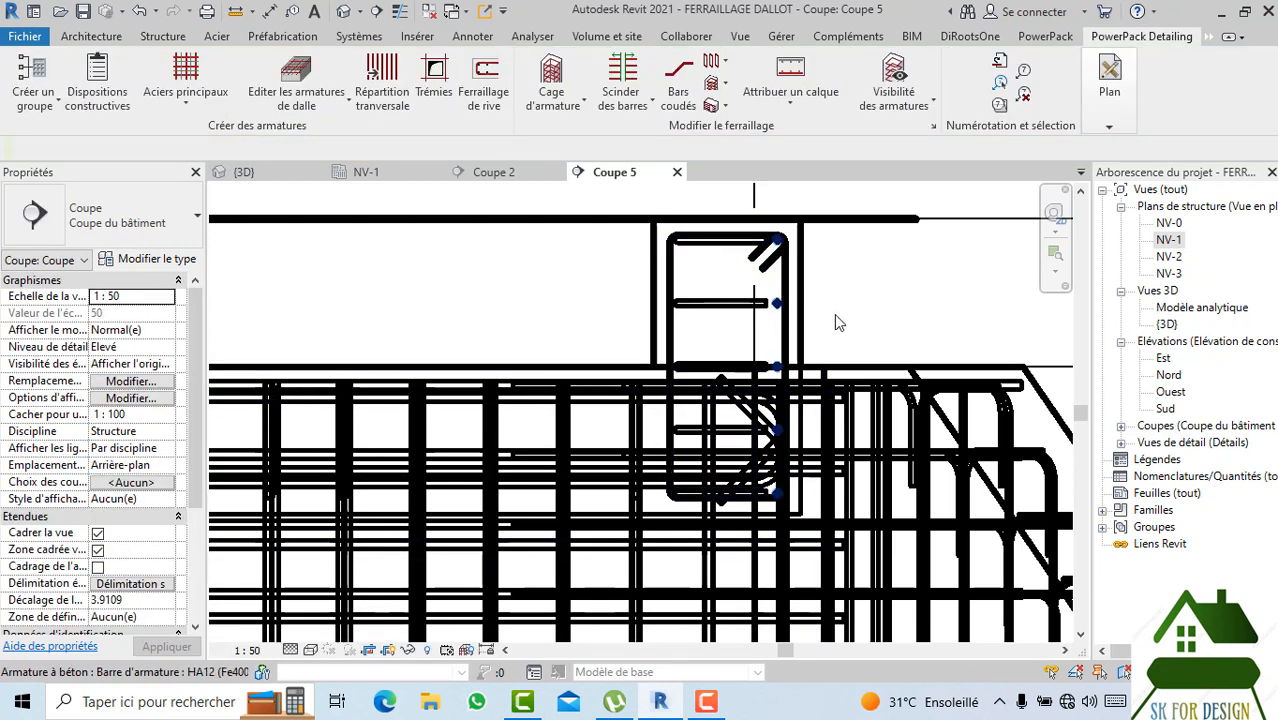
Set the start and end hooks of the same edge wall's outer-face HA12 bars to Standard - 135 deg.
click(777, 308)
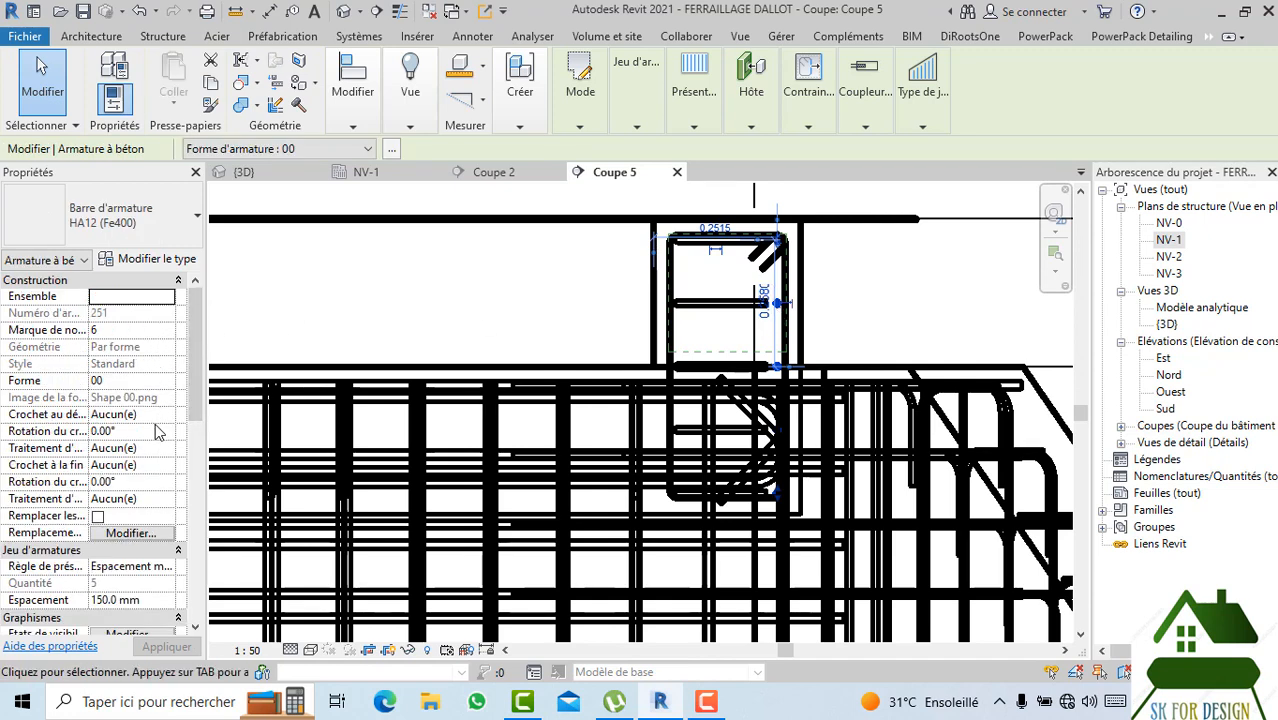
click(150, 414)
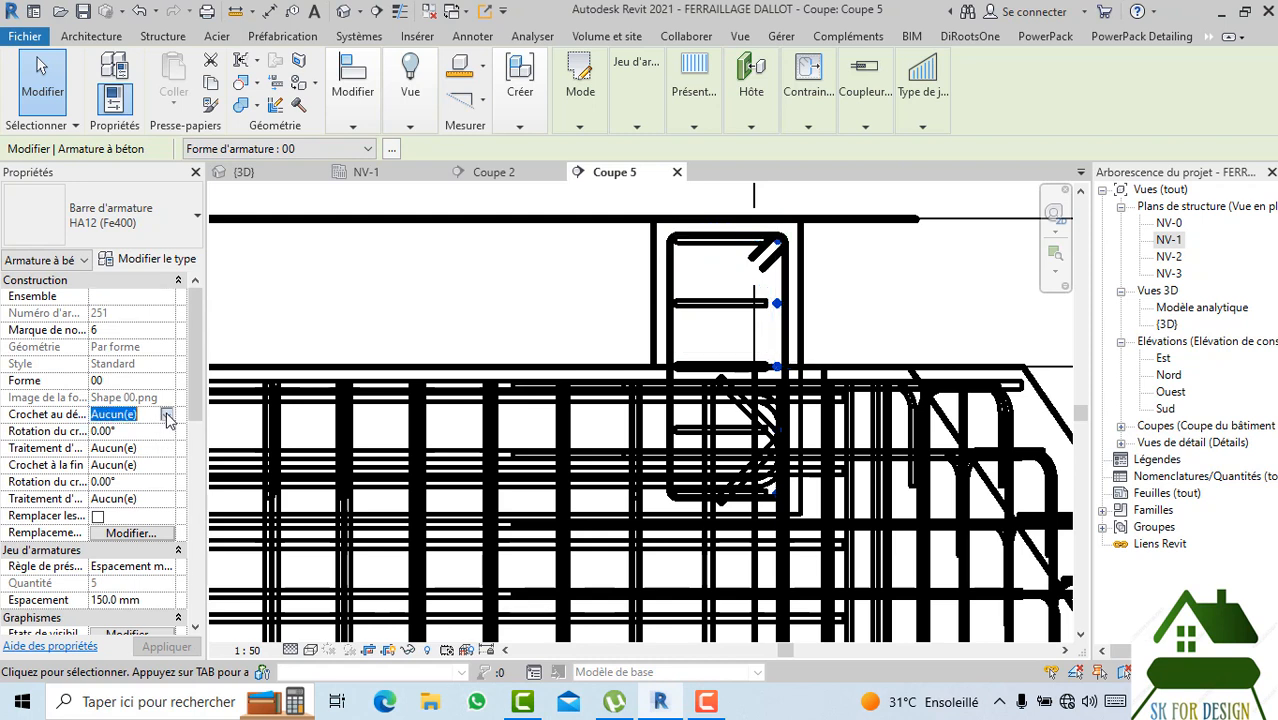
click(166, 414)
click(156, 475)
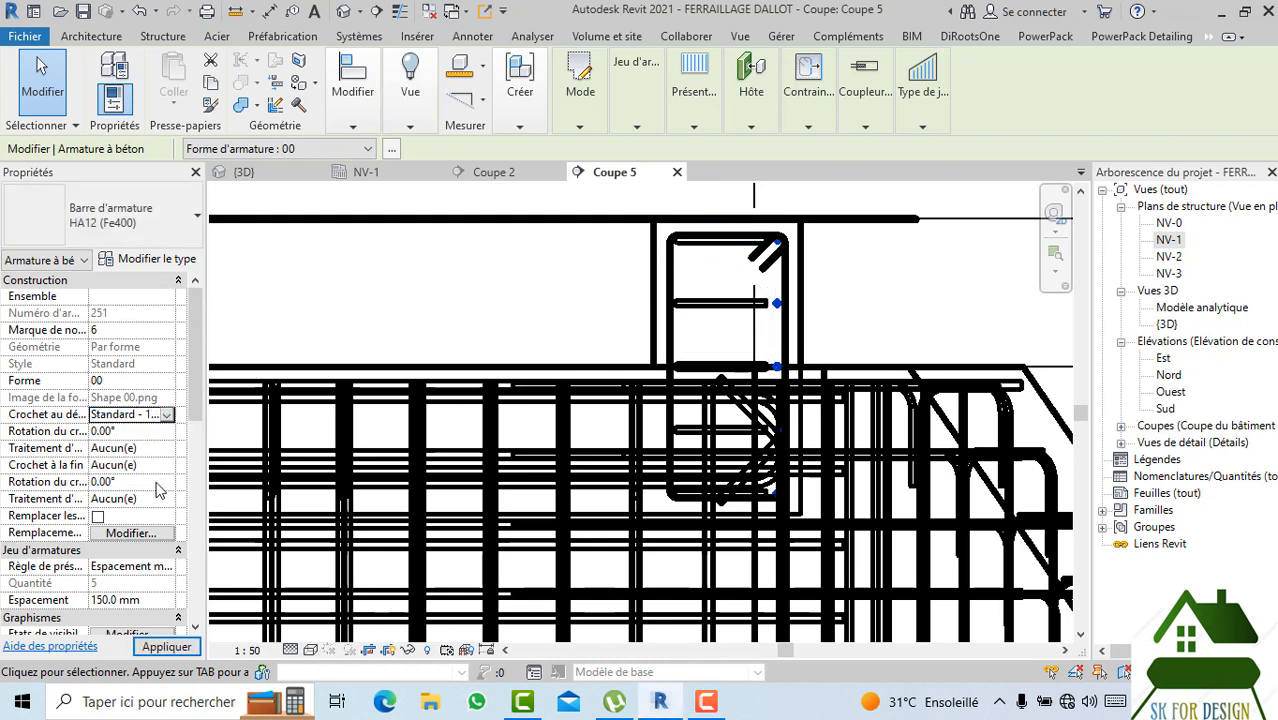
click(163, 467)
click(158, 524)
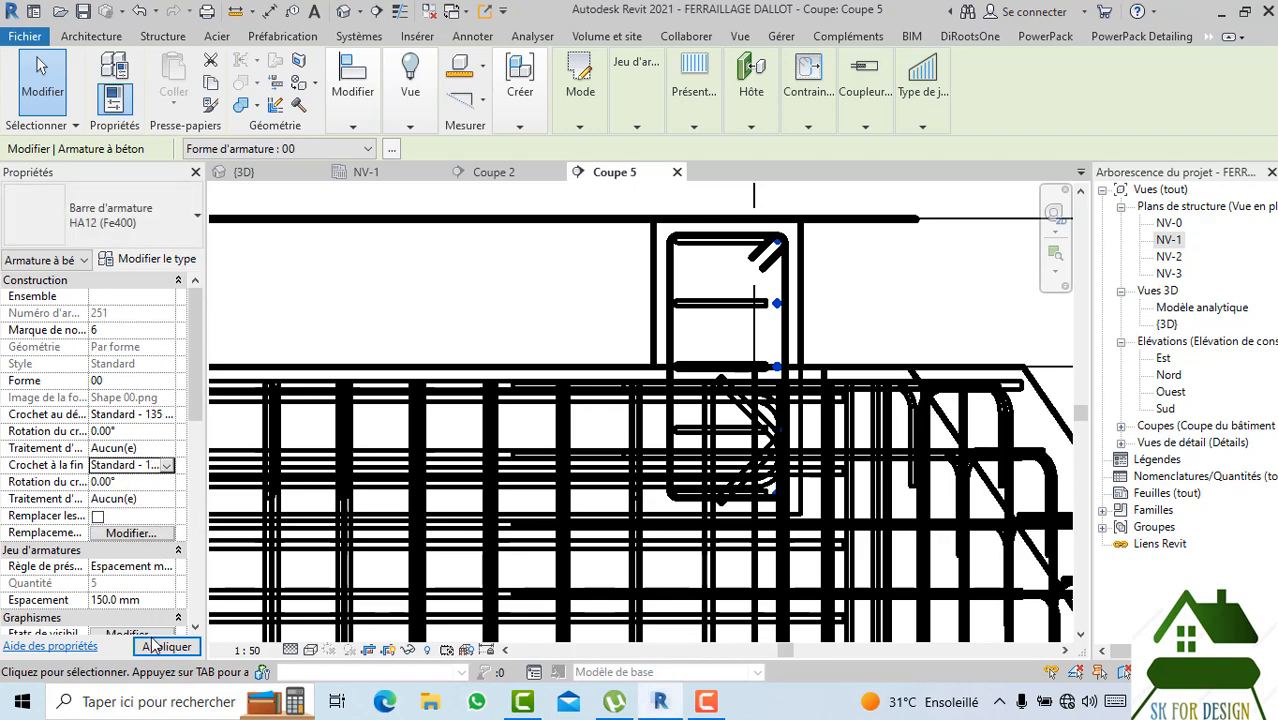
click(479, 276)
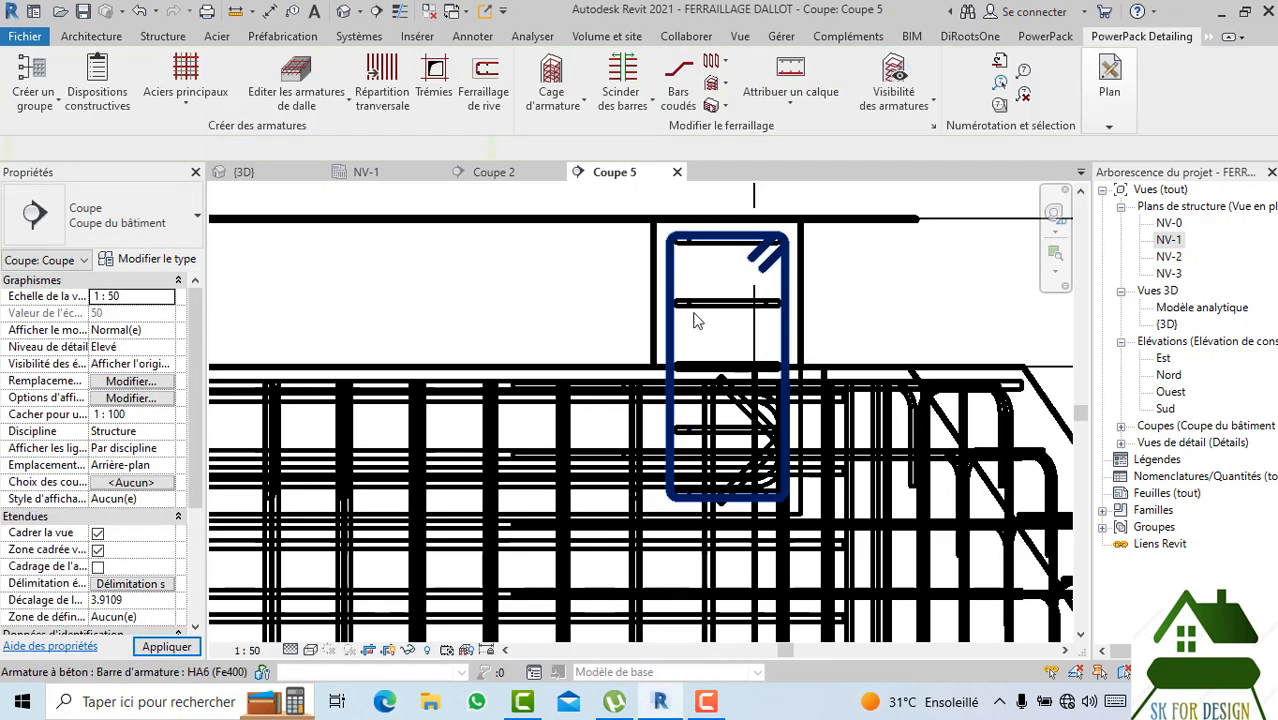
At the culvert's opposite end, set both hooks of the edge wall's outer-face HA12 bars to Standard - 135 deg.
scroll(745, 298, down, 5)
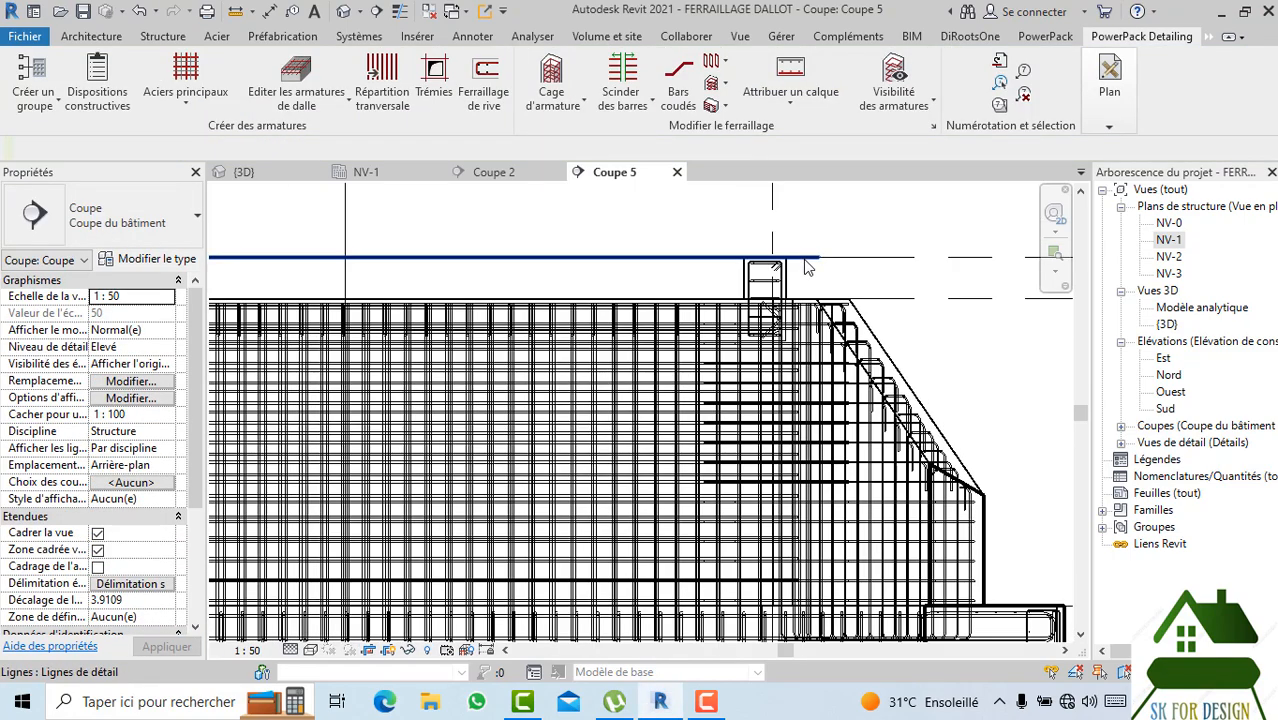
scroll(474, 251, down, 2)
scroll(490, 300, up, 6)
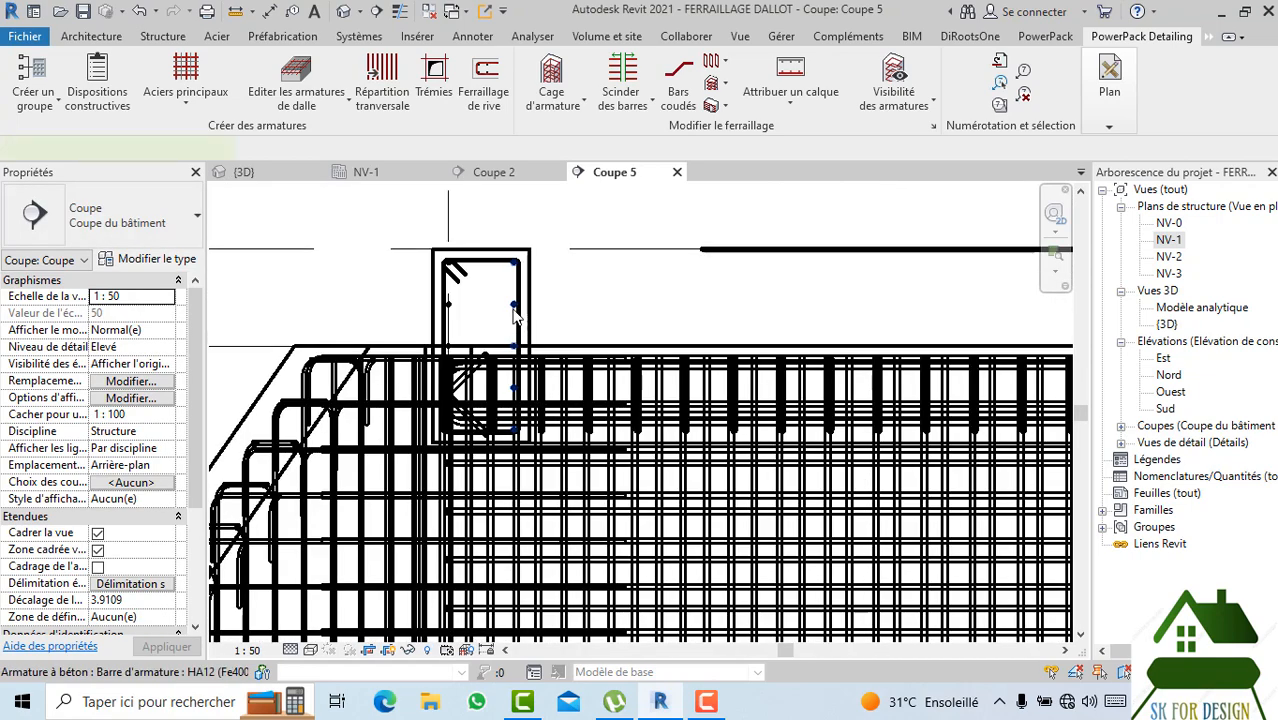
click(515, 316)
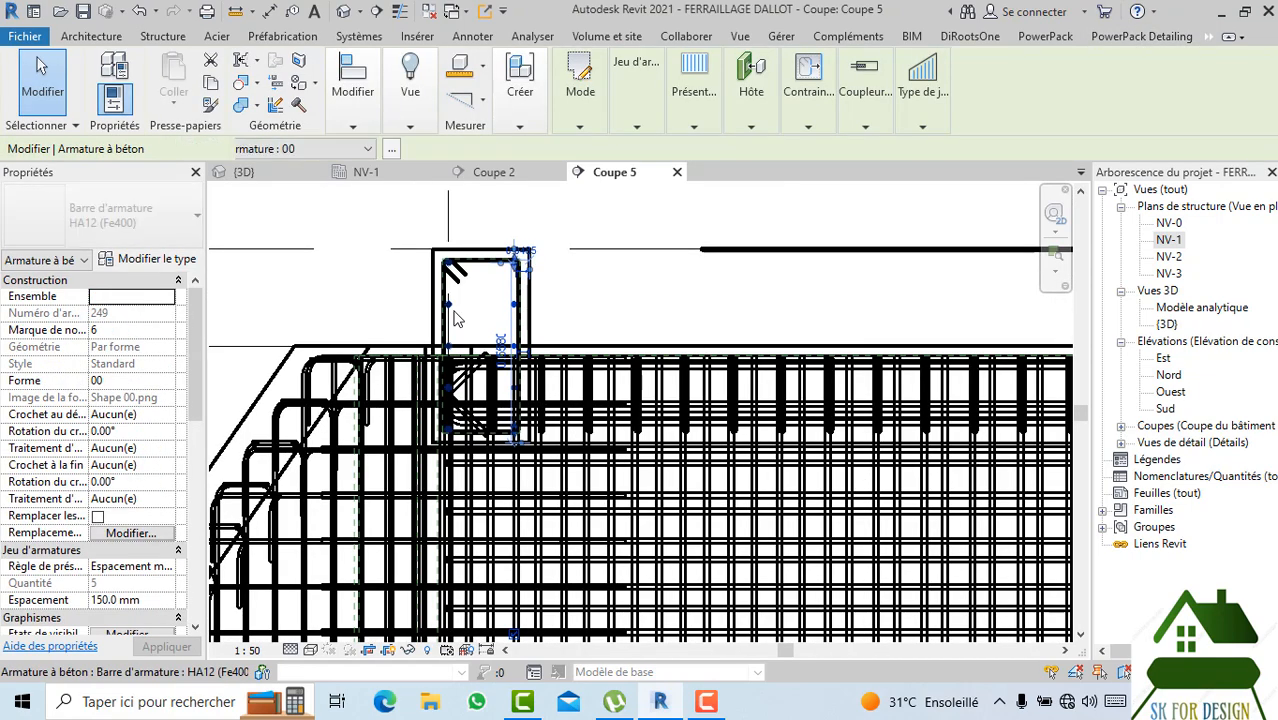
click(163, 416)
click(166, 415)
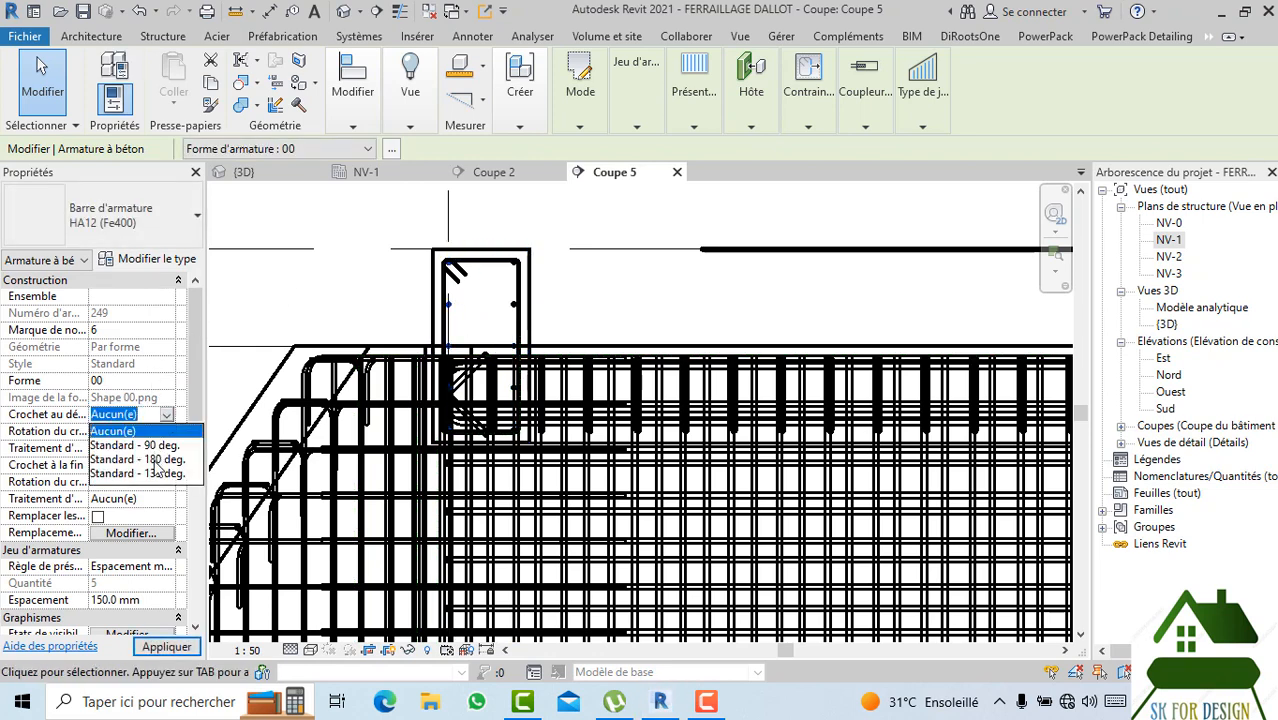
click(158, 470)
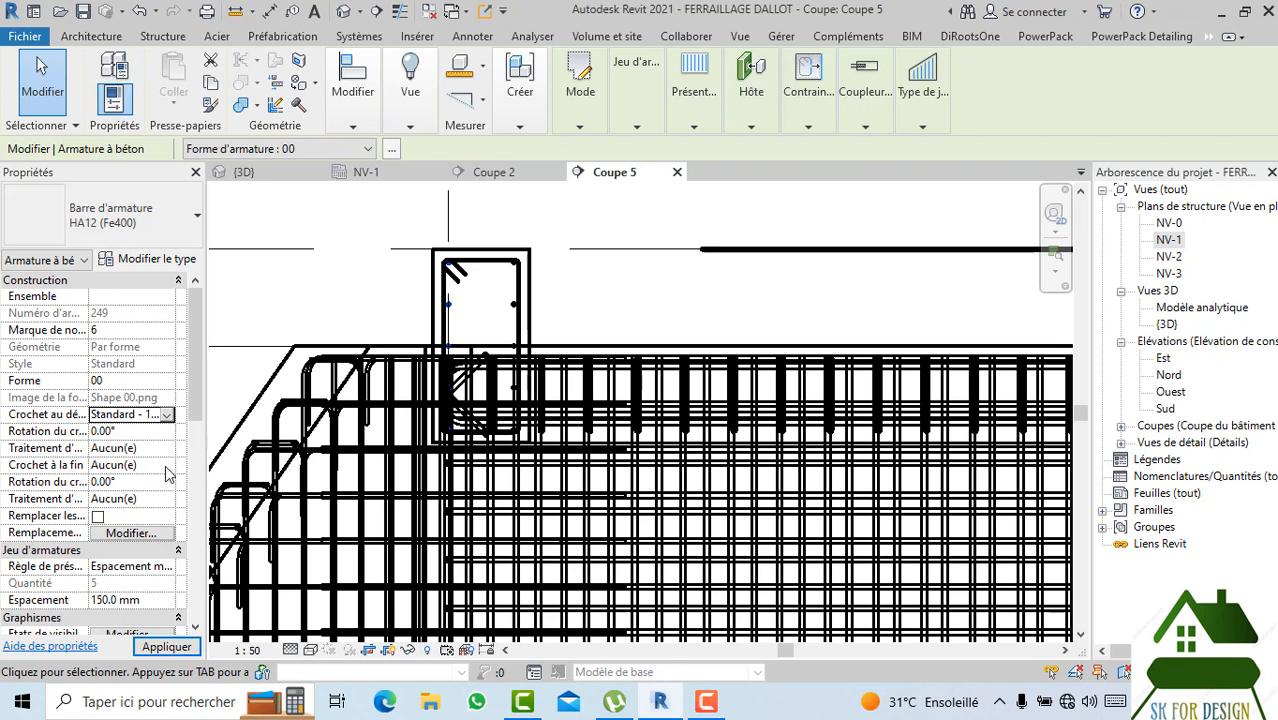
click(166, 468)
click(166, 524)
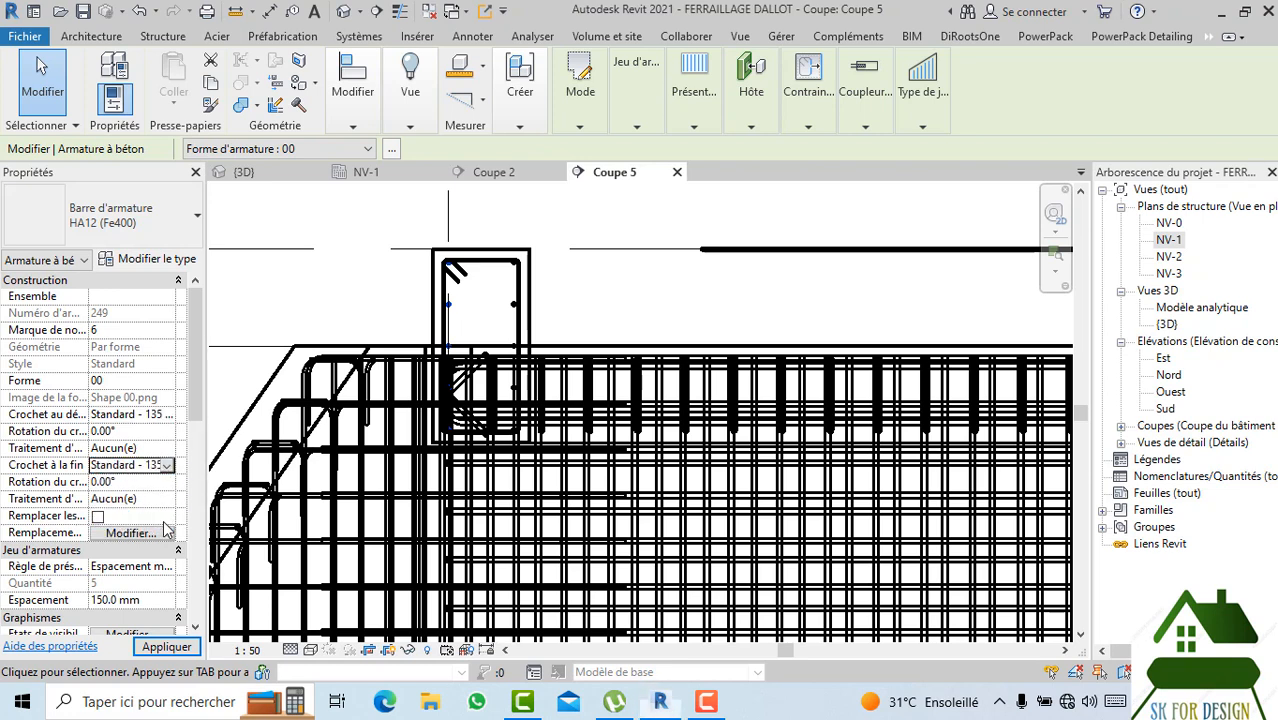
click(168, 648)
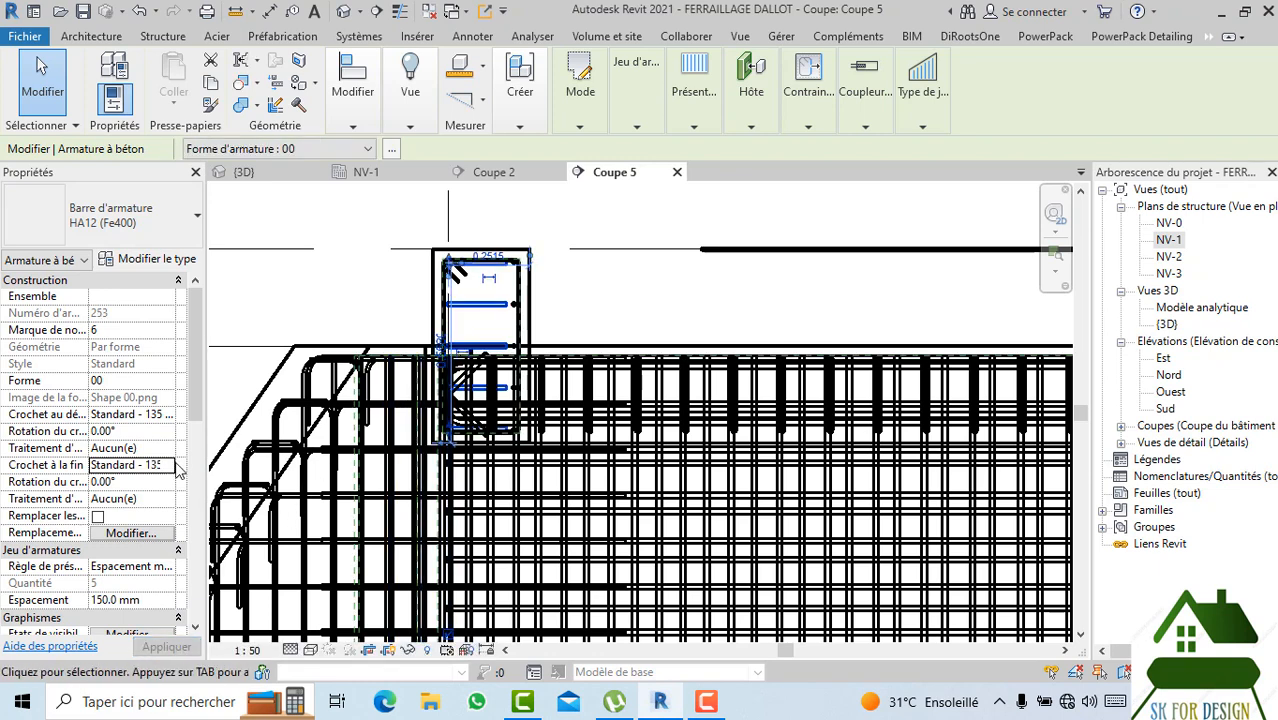
click(608, 294)
Set the start and end hooks of the opposite edge wall's deck-side HA12 bars to Standard - 135 deg.
scroll(514, 312, up, 2)
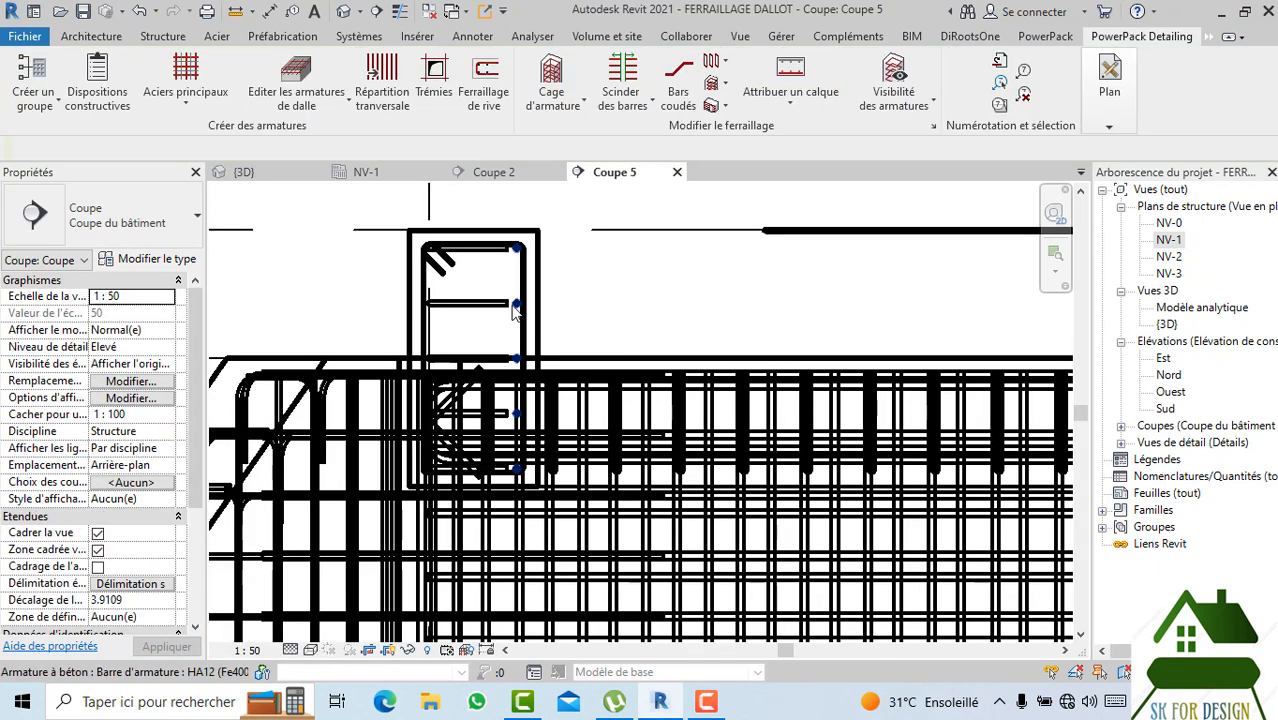
click(515, 312)
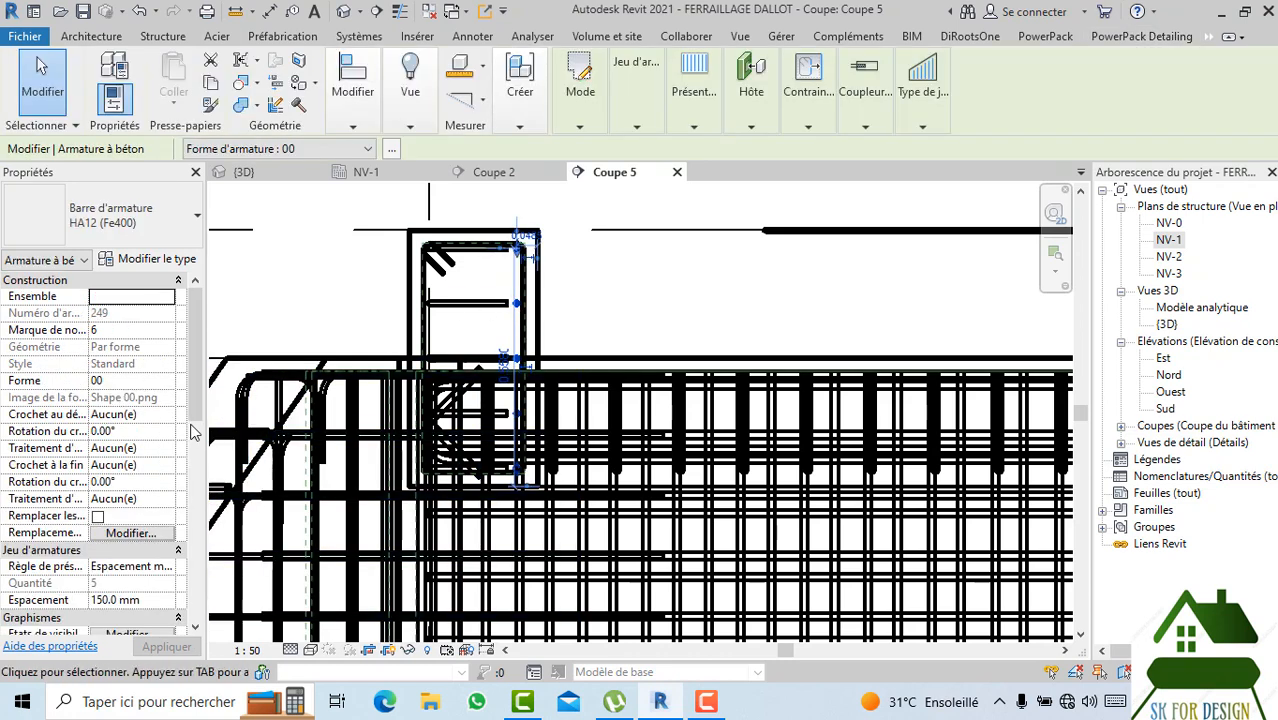
click(140, 414)
click(166, 414)
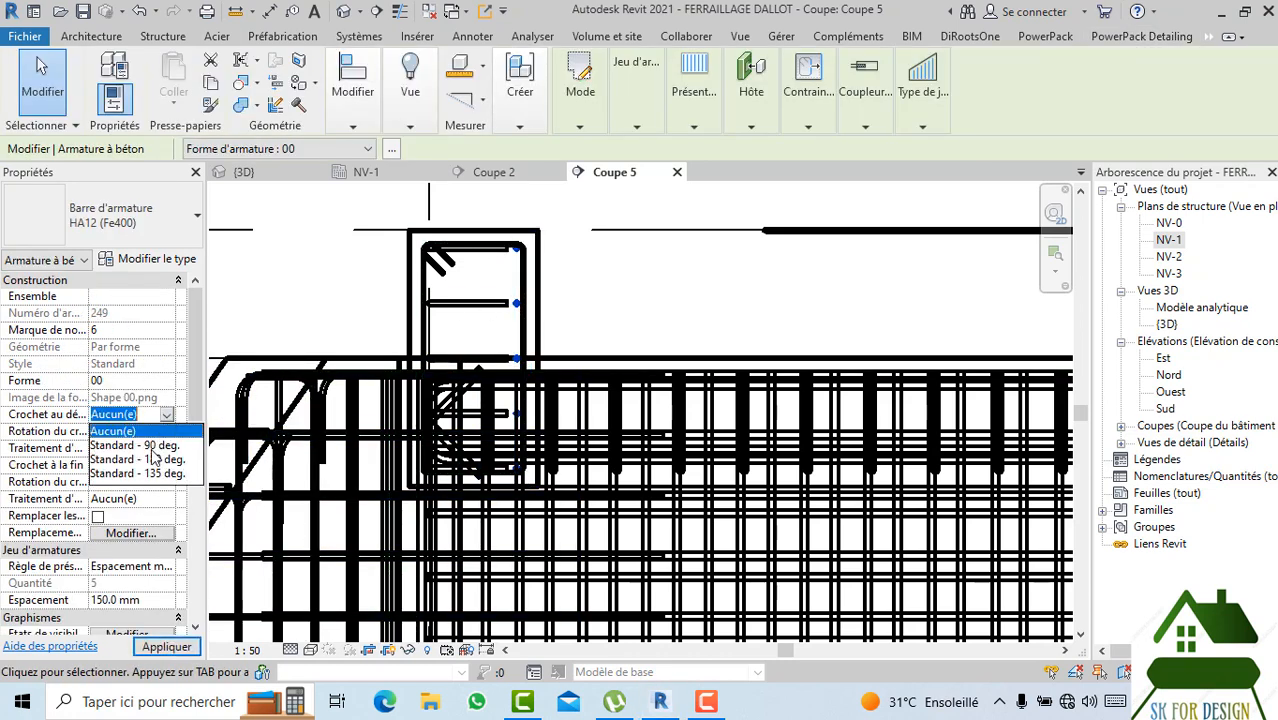
click(155, 474)
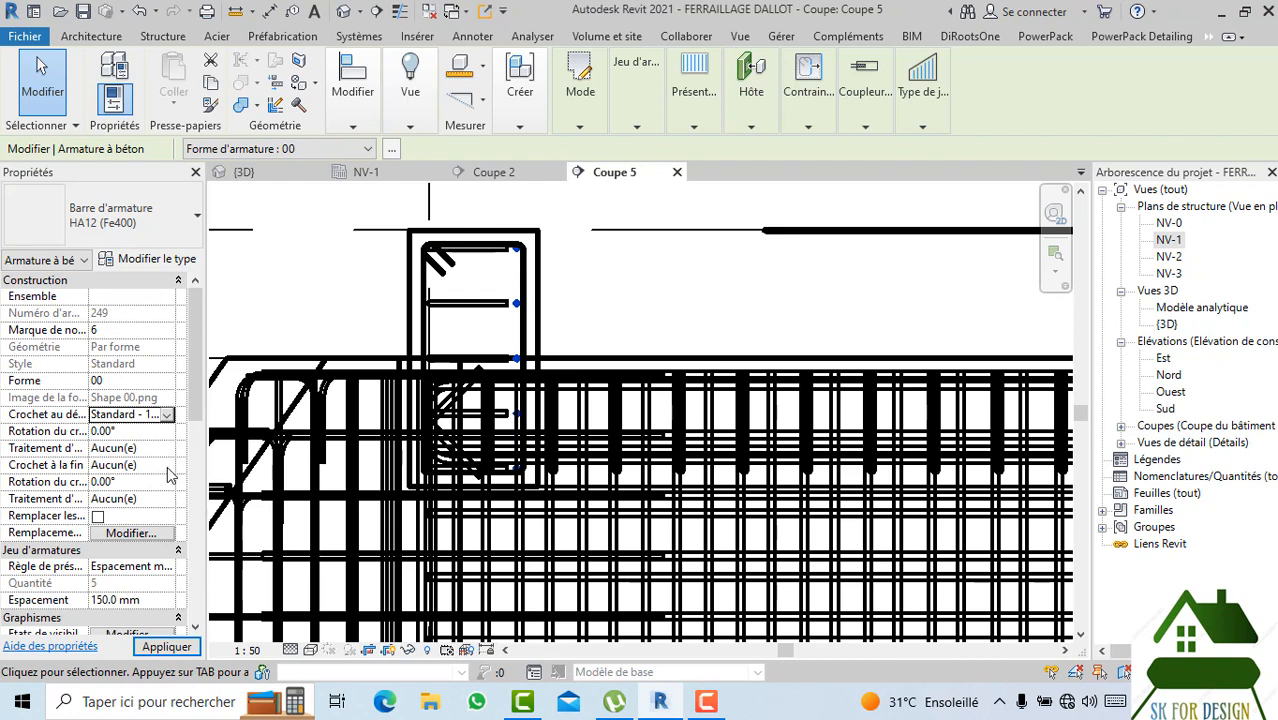
click(140, 465)
click(167, 465)
click(170, 523)
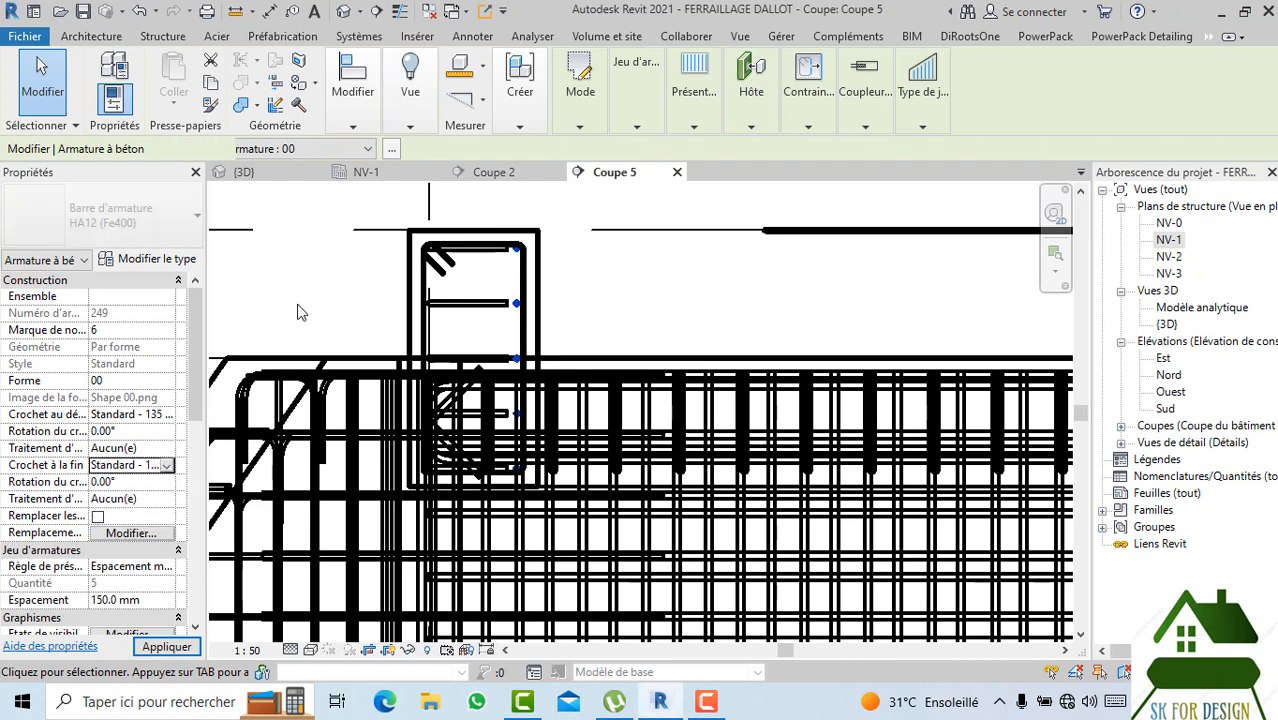
click(343, 300)
Examine the edge wall's HA12 hooks against the end stirrups and wall outline in the 3D view.
scroll(345, 295, down, 2)
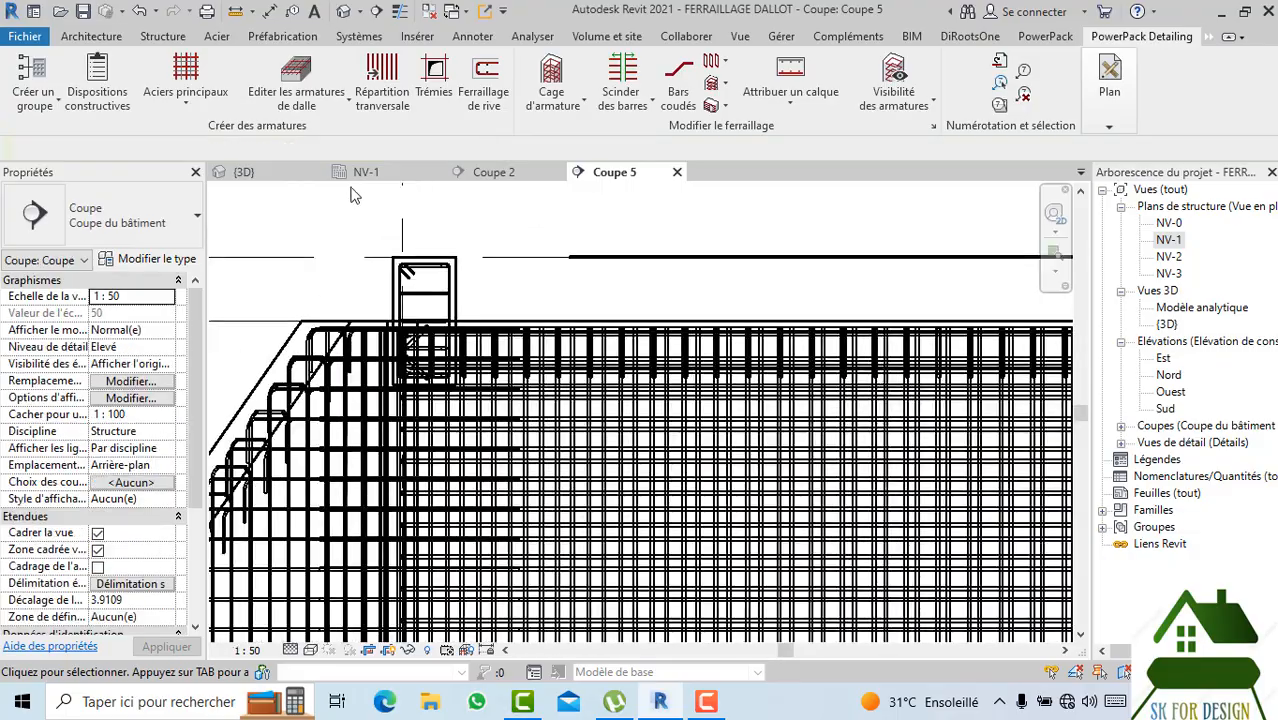
click(282, 177)
scroll(772, 352, down, 2)
middle_drag(830, 374, 807, 431)
scroll(978, 317, up, 6)
scroll(980, 316, down, 3)
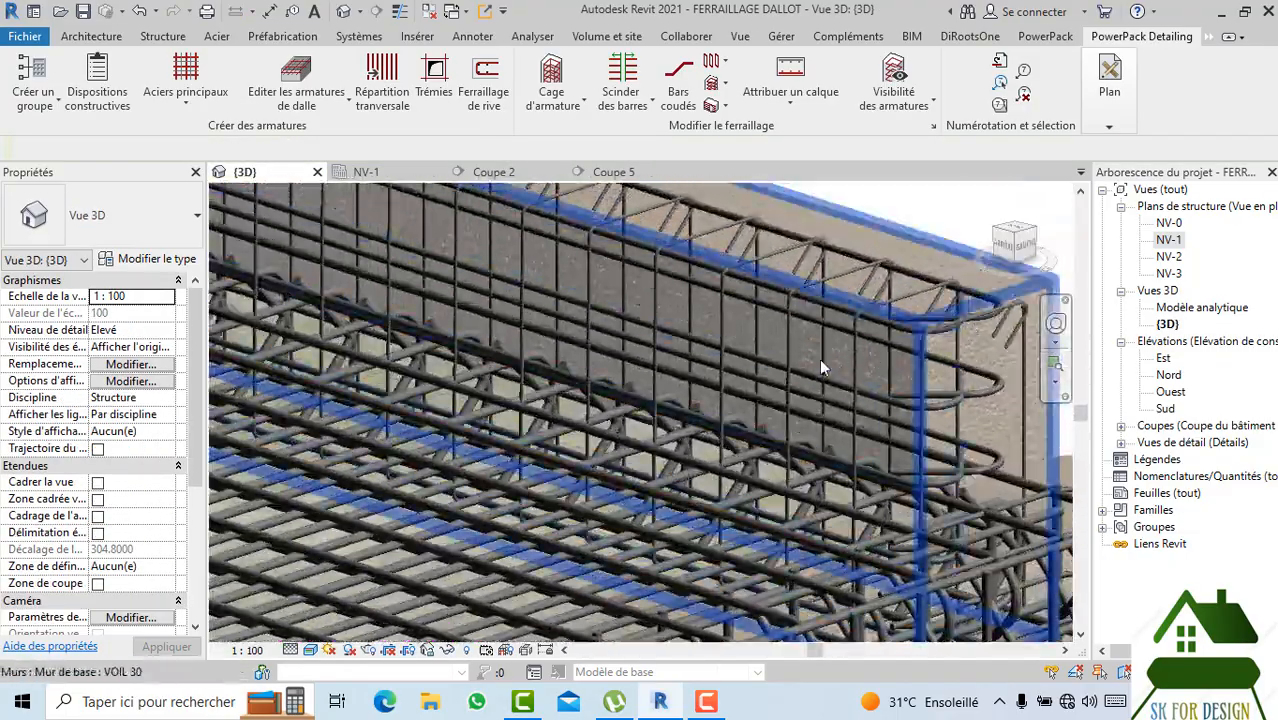
shift+middle_drag(819, 358, 930, 264)
drag(1012, 256, 940, 260)
middle_drag(806, 328, 808, 266)
scroll(922, 376, up, 4)
middle_drag(922, 376, 757, 274)
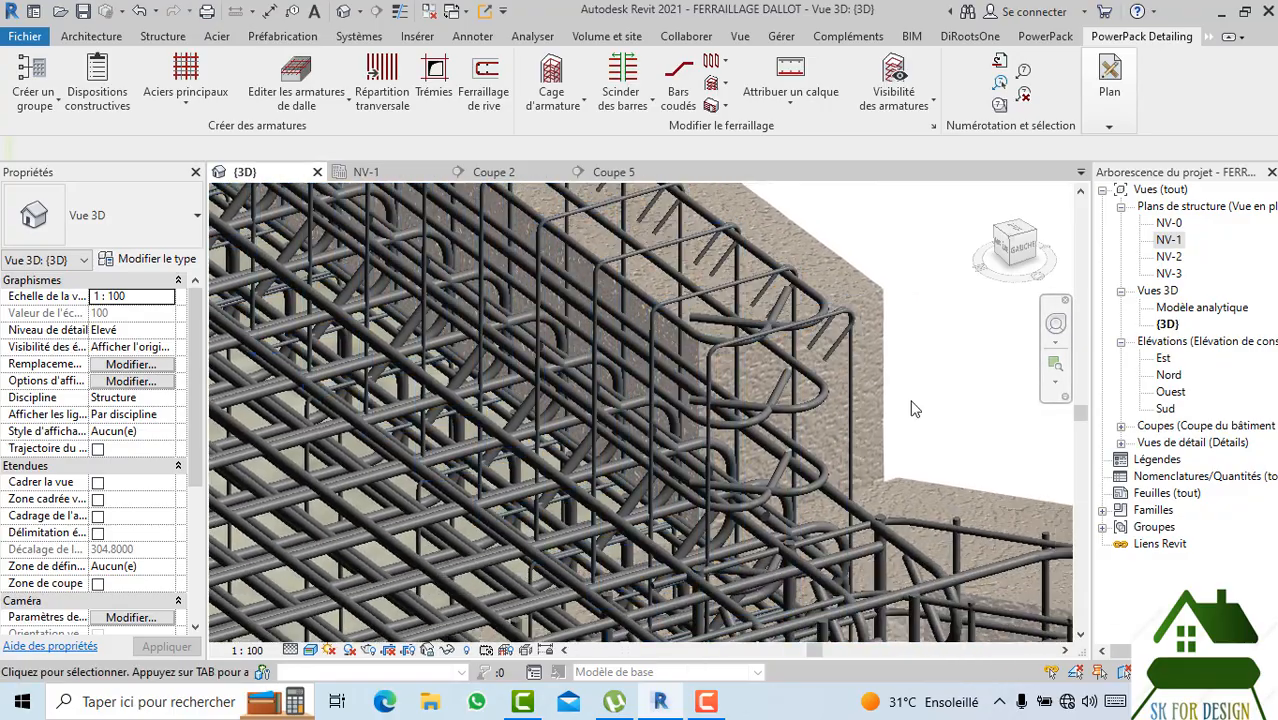
scroll(860, 378, down, 8)
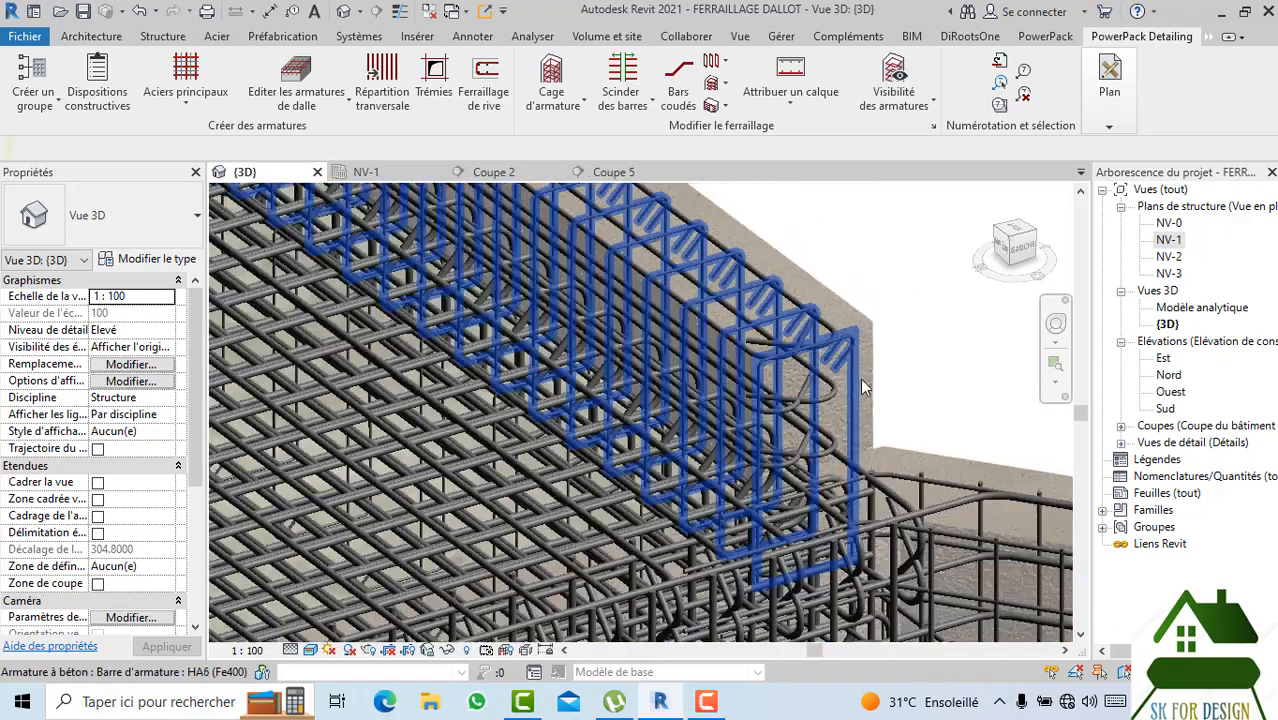
scroll(560, 342, down, 3)
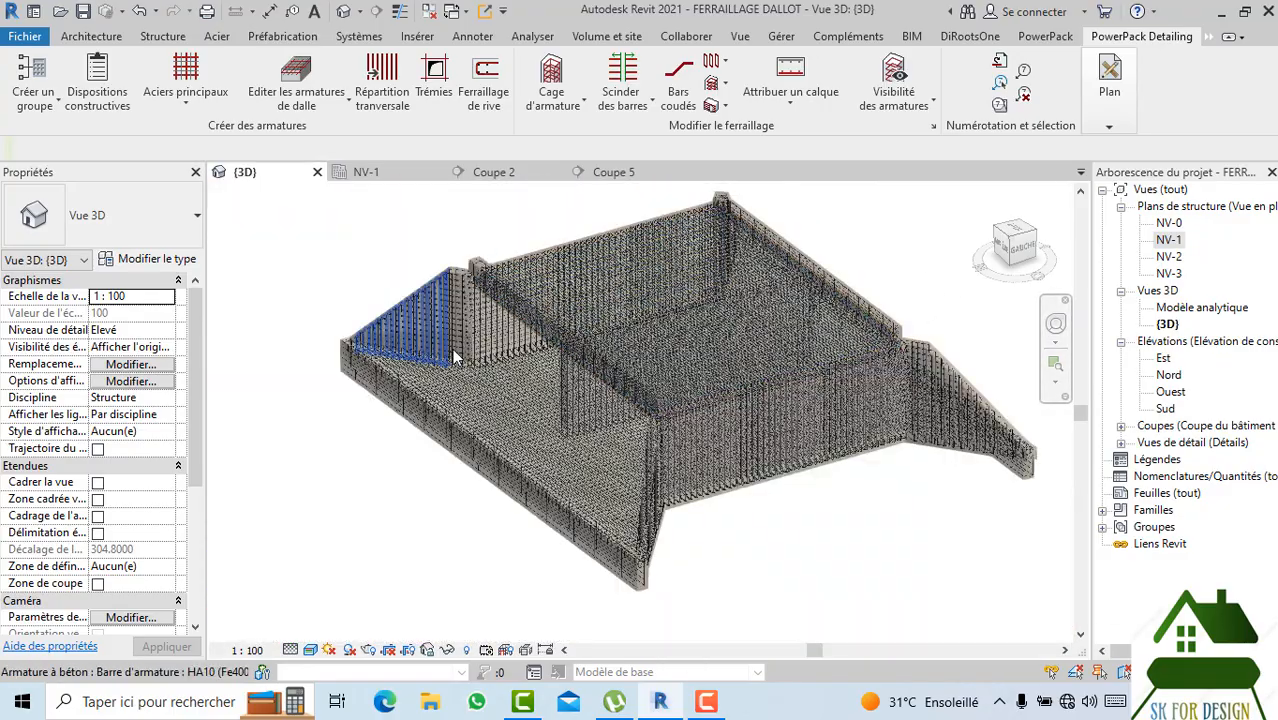
In the 3D model's back view, stretch the edge wall's deck-side HA12 bar set outward to just short of the end stirrup.
middle_drag(518, 270, 530, 262)
scroll(474, 270, up, 5)
scroll(530, 300, up, 3)
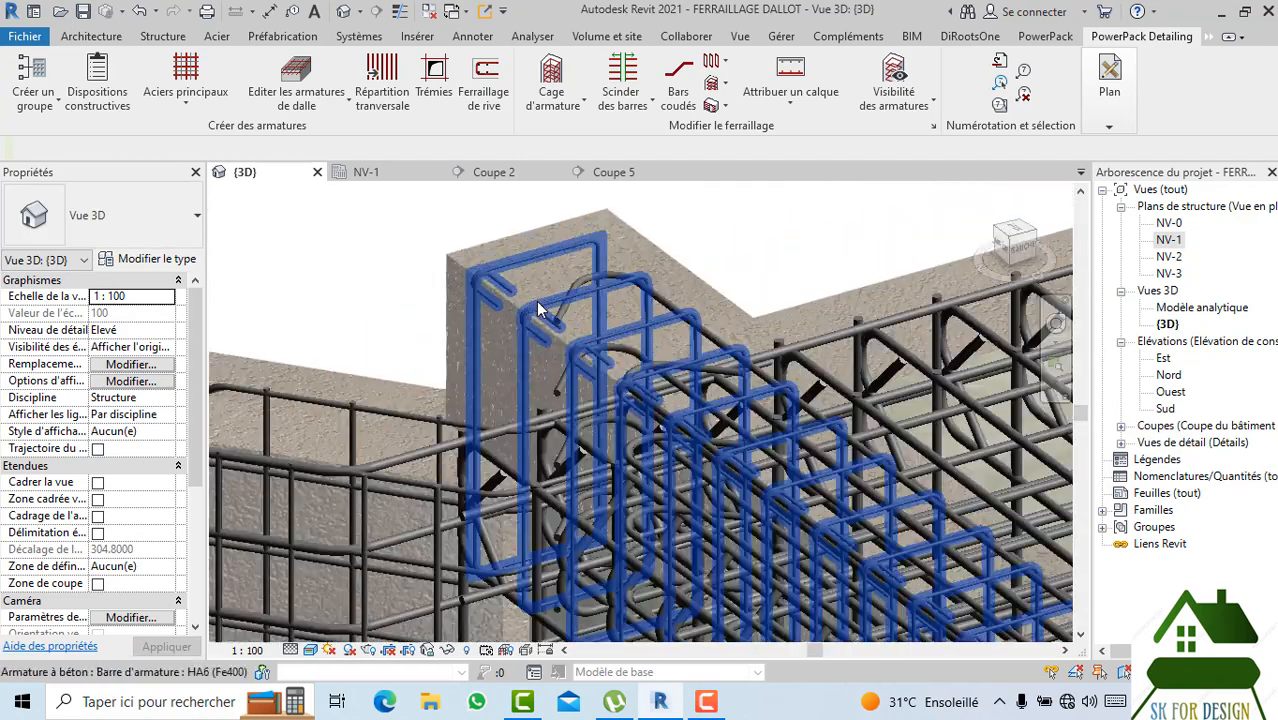
scroll(577, 470, up, 2)
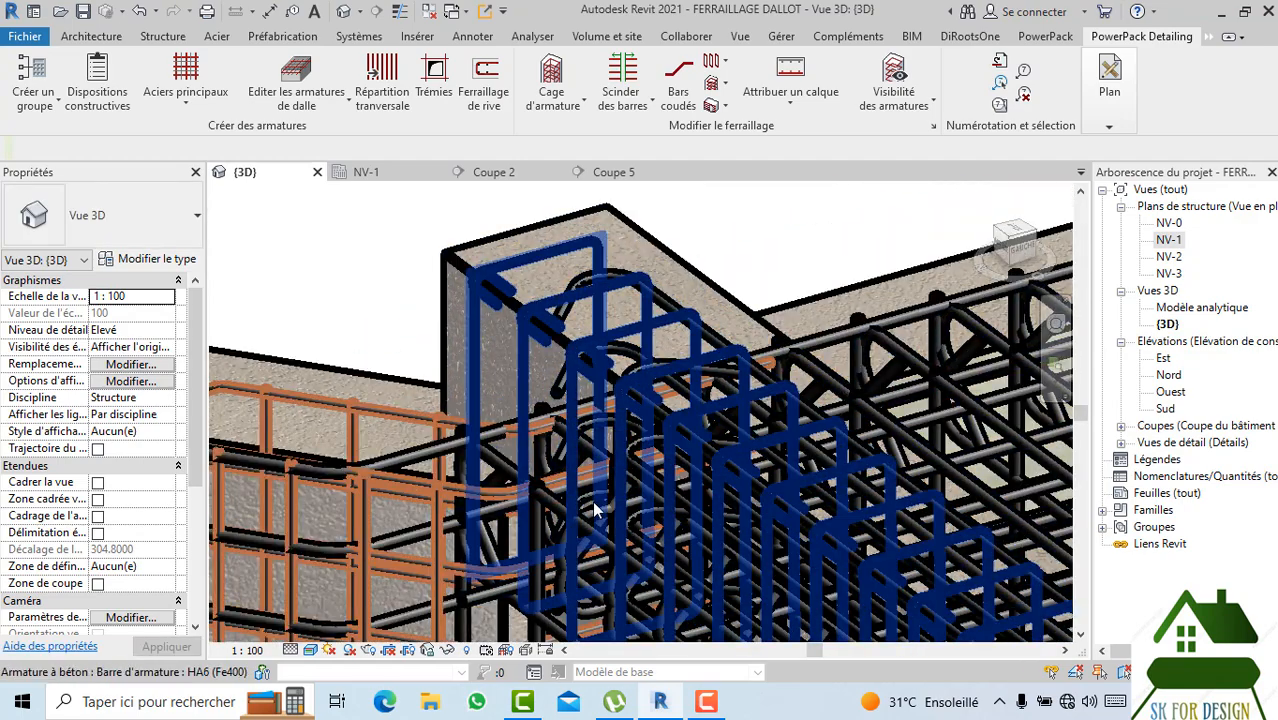
click(573, 289)
scroll(571, 286, down, 2)
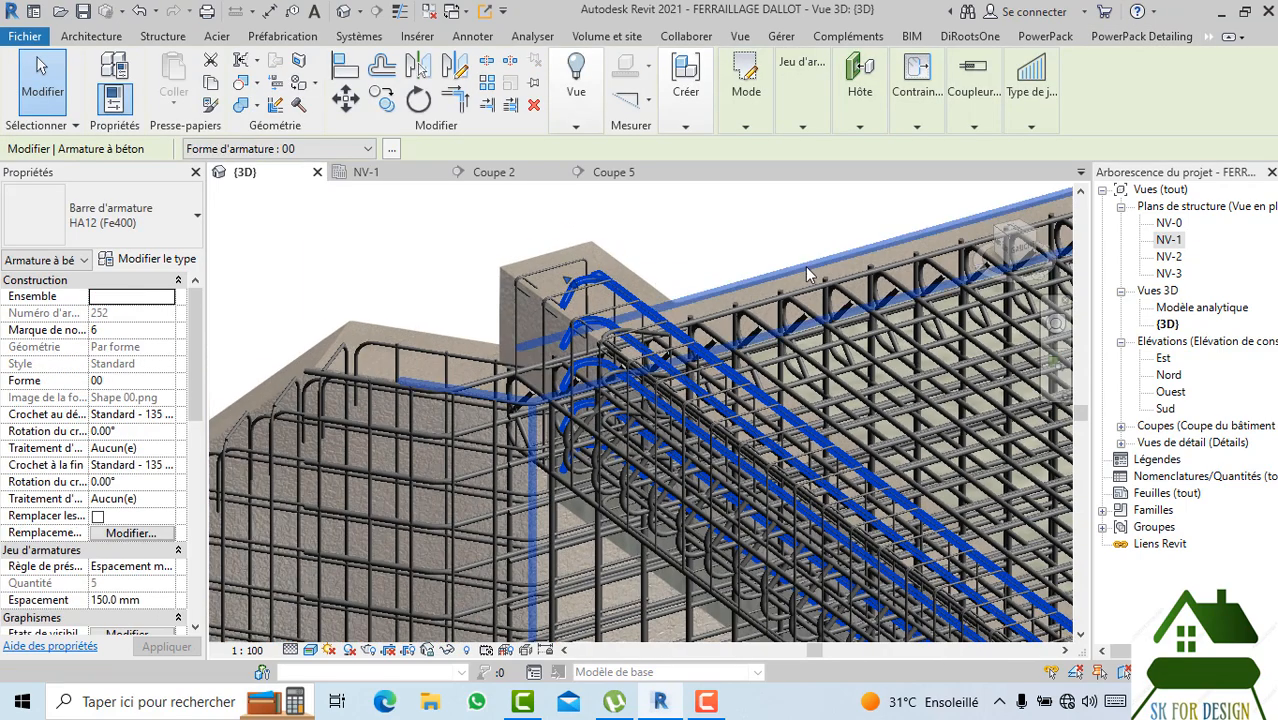
click(1005, 250)
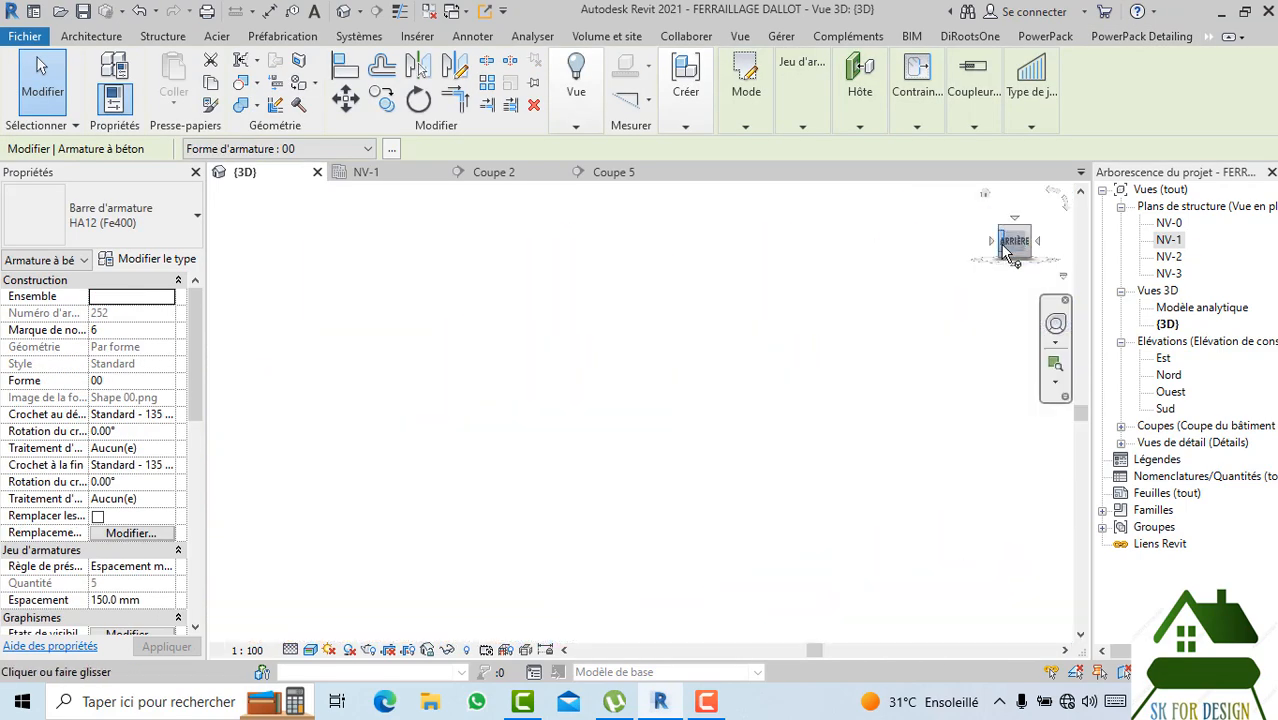
scroll(513, 390, up, 6)
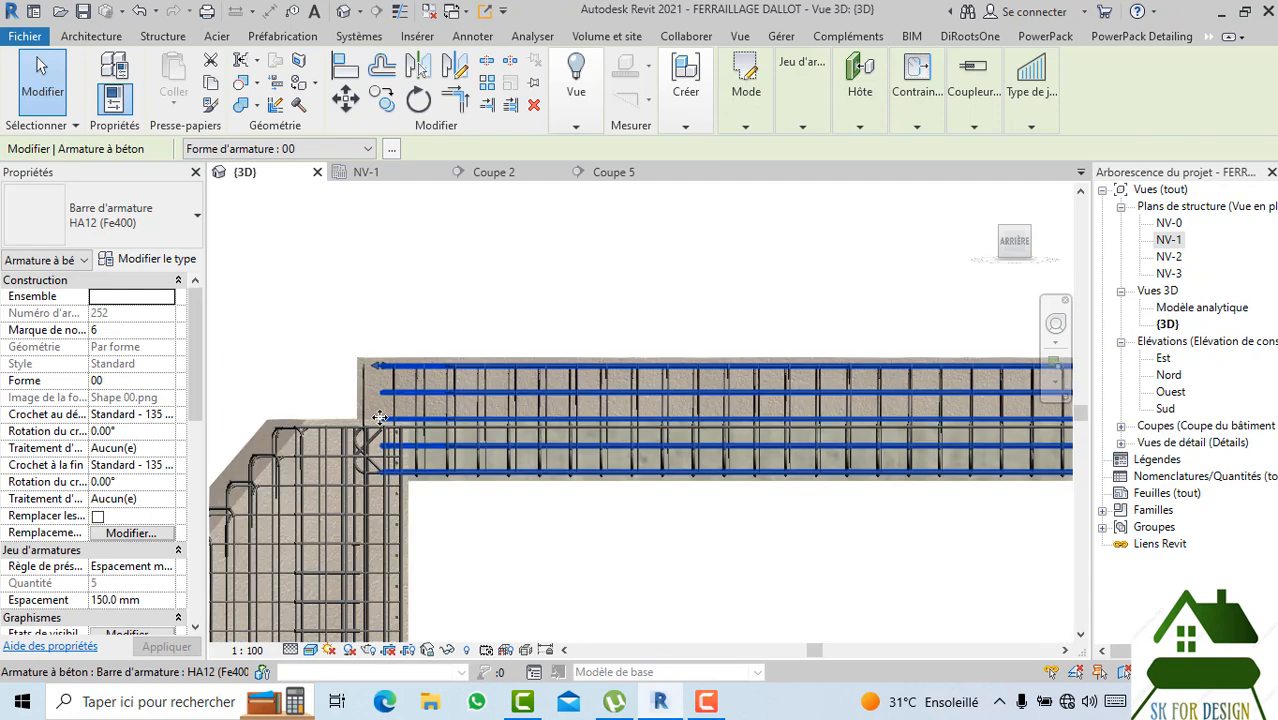
drag(390, 323, 366, 320)
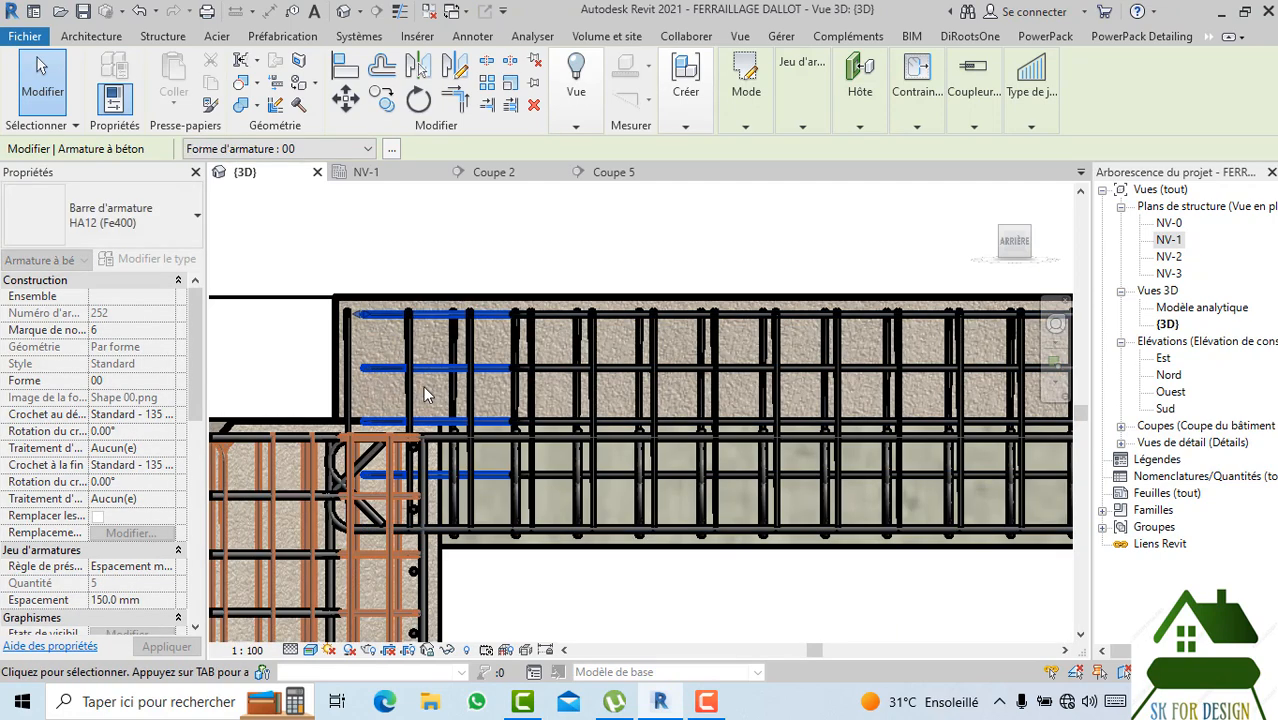
Stretch the same end of the edge wall's outer-face HA12 bar set to line up with the deck-side bars.
scroll(443, 372, up, 5)
key(Escape)
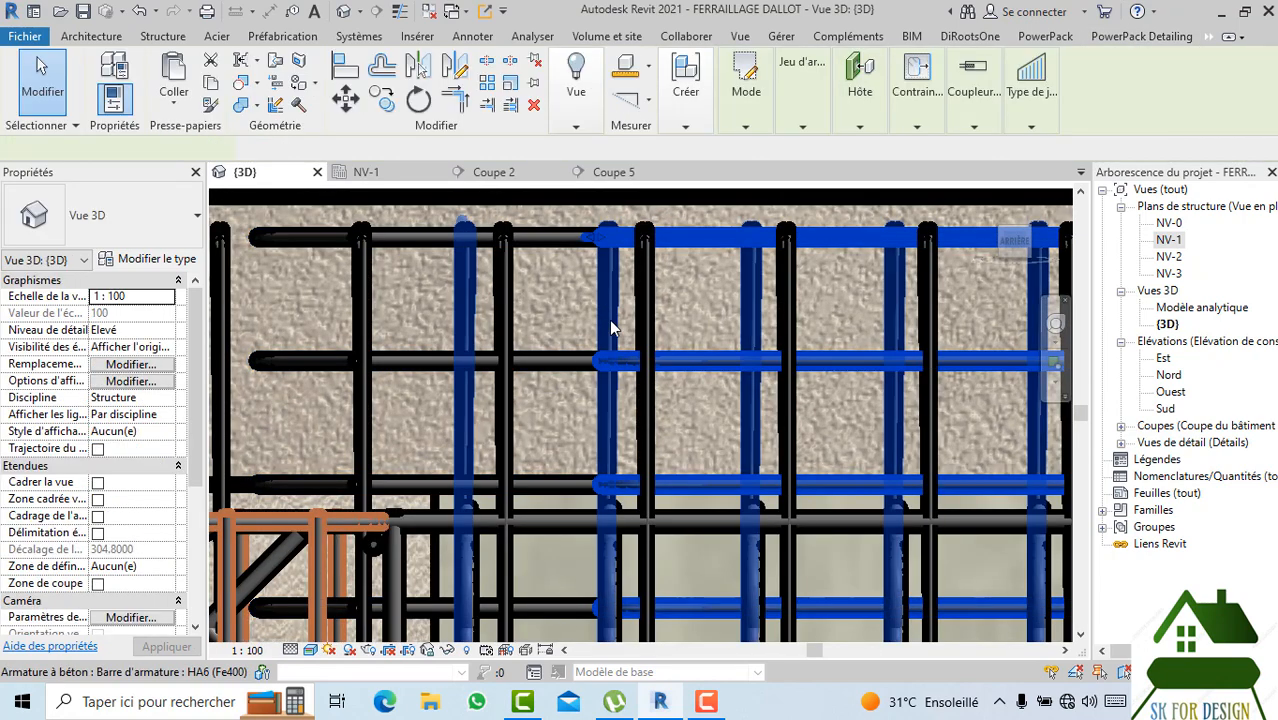
click(600, 237)
drag(598, 237, 260, 245)
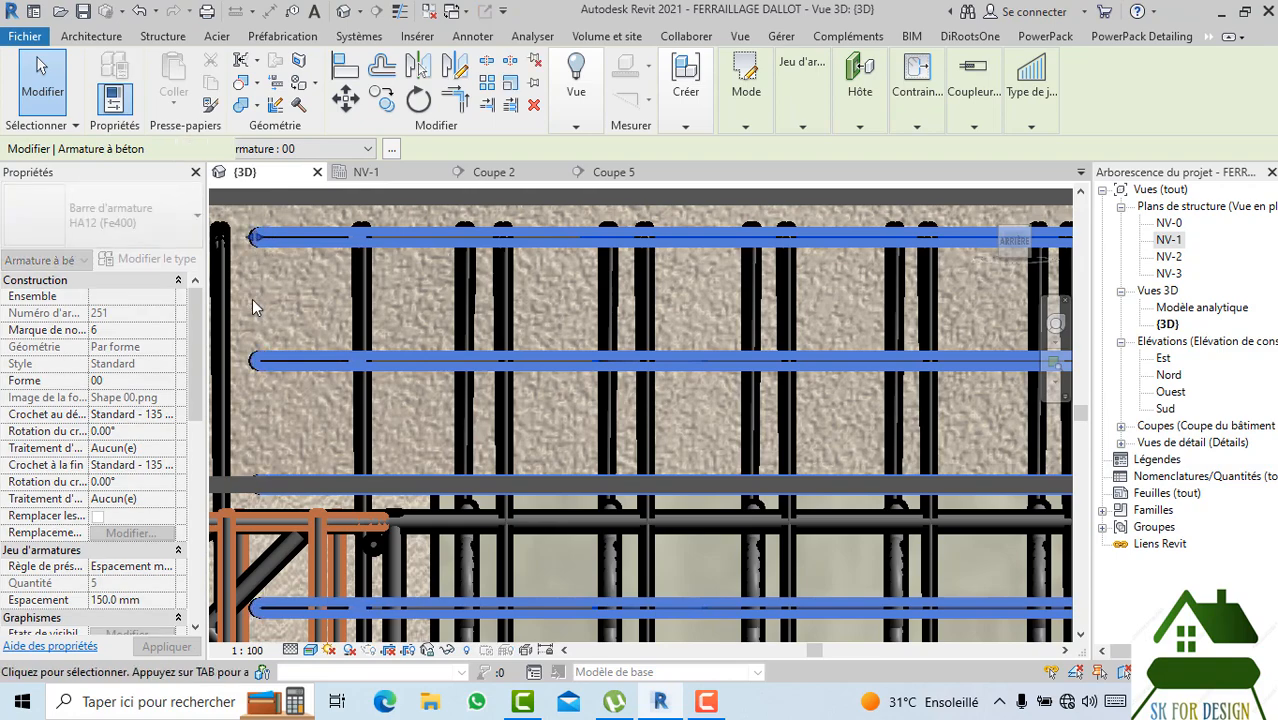
Stretch the opposite end of the edge wall's outer-face HA12 bar set out to the wall's end stirrup.
key(Escape)
scroll(252, 299, down, 5)
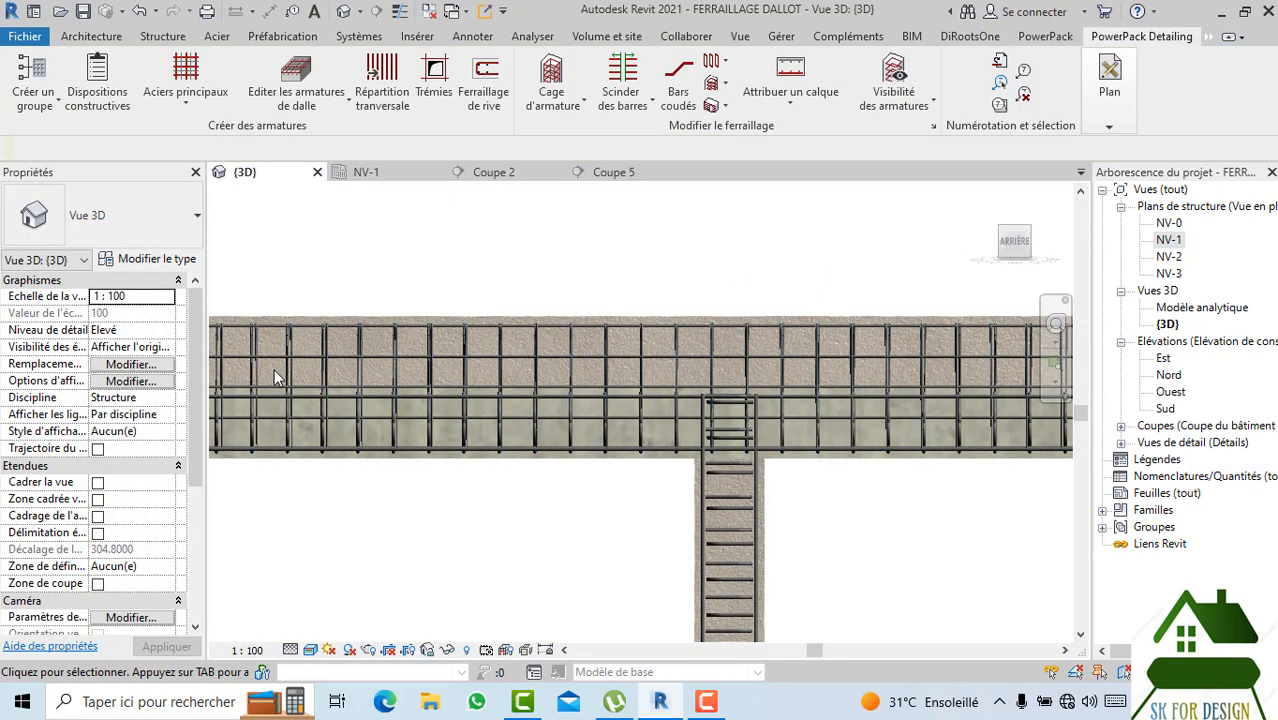
scroll(753, 326, up, 4)
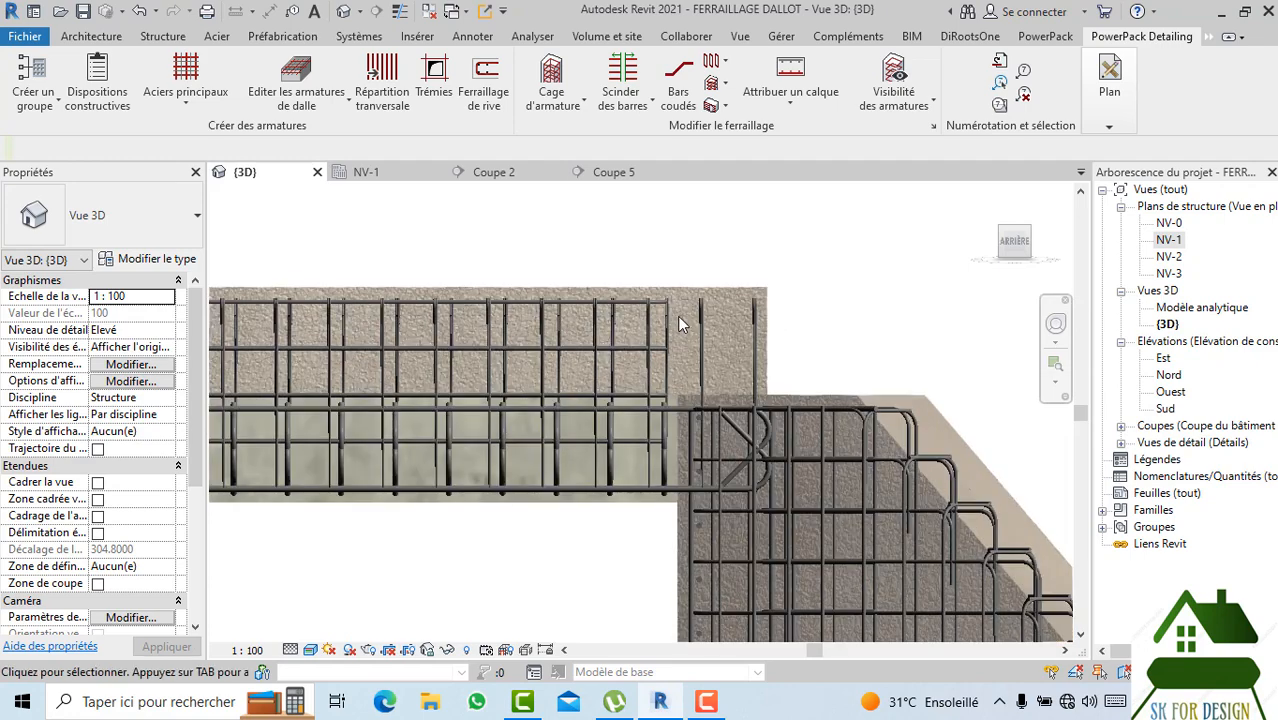
scroll(679, 323, up, 2)
click(641, 311)
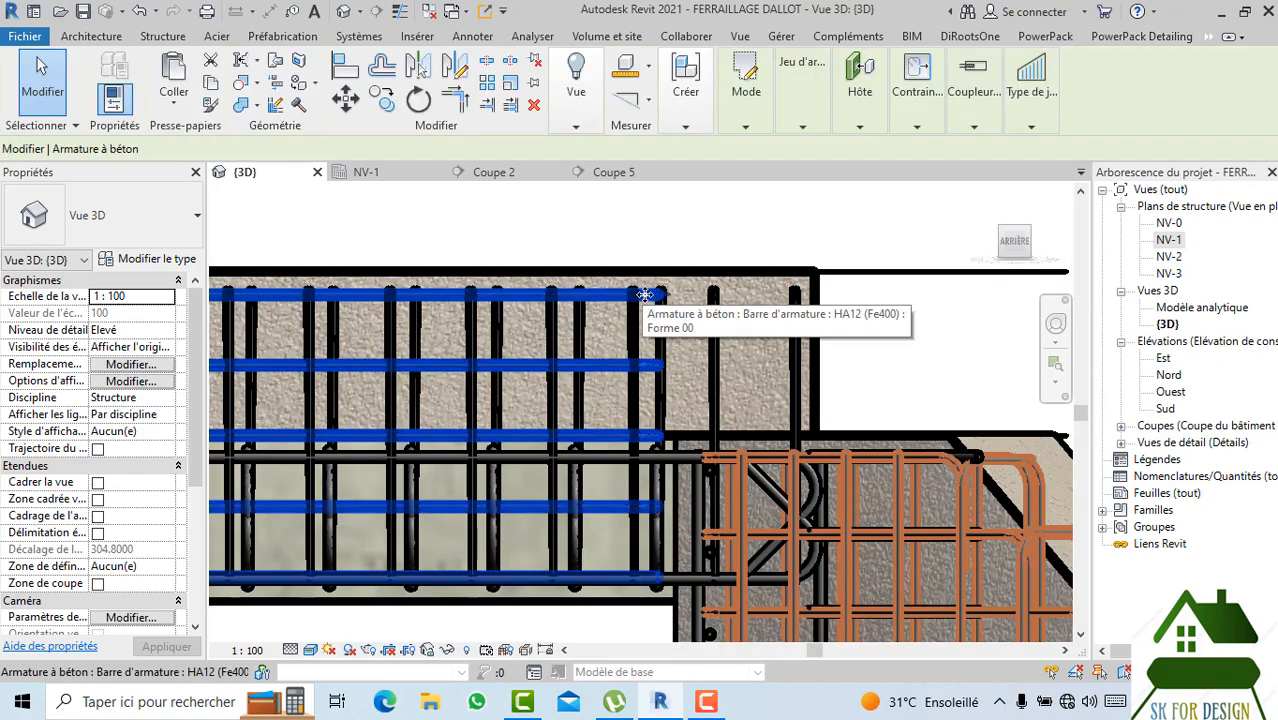
drag(660, 295, 760, 300)
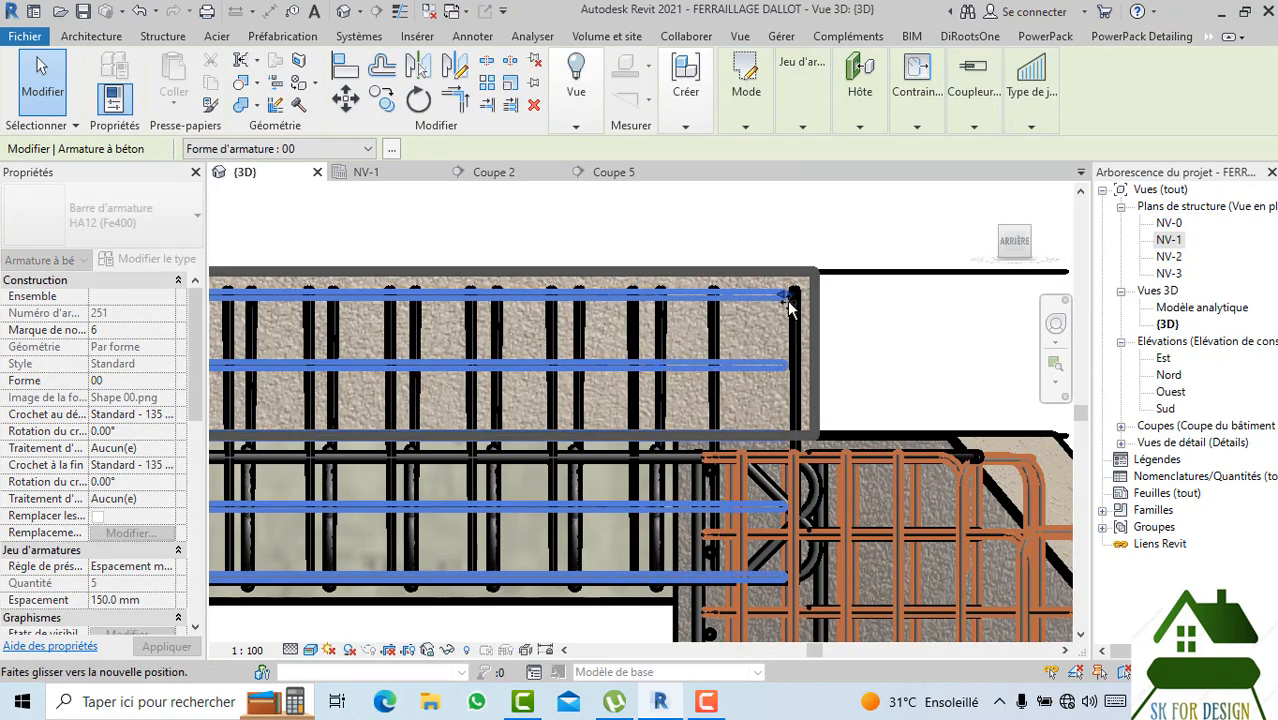
drag(790, 303, 790, 304)
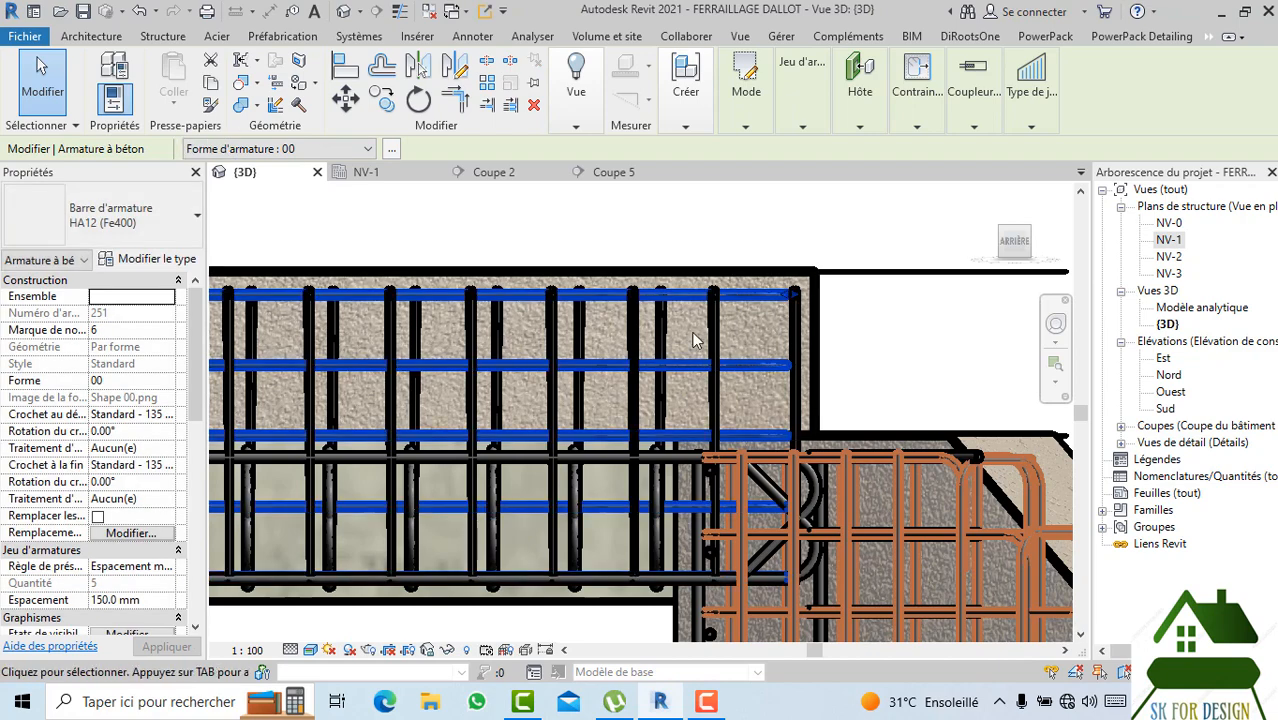
click(621, 392)
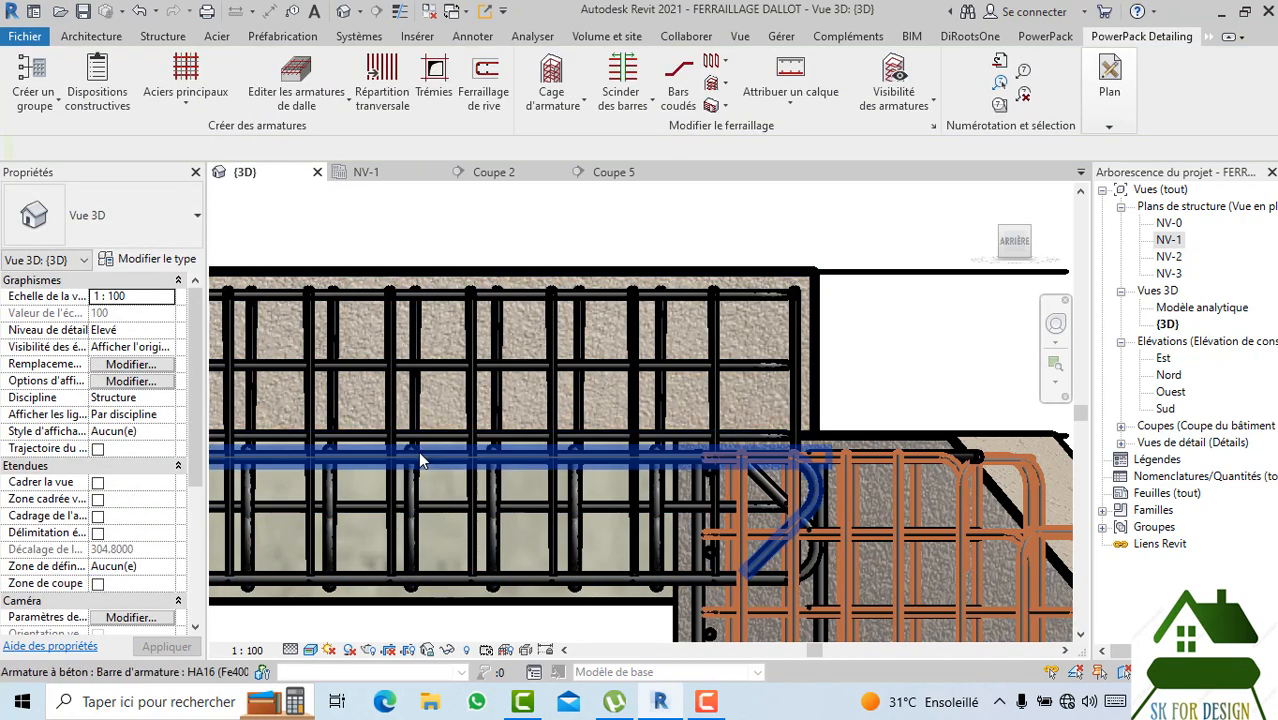
Stretch the edge wall's deck-side HA12 bar set at this end to line up with the outer-face bars.
click(463, 374)
key(Escape)
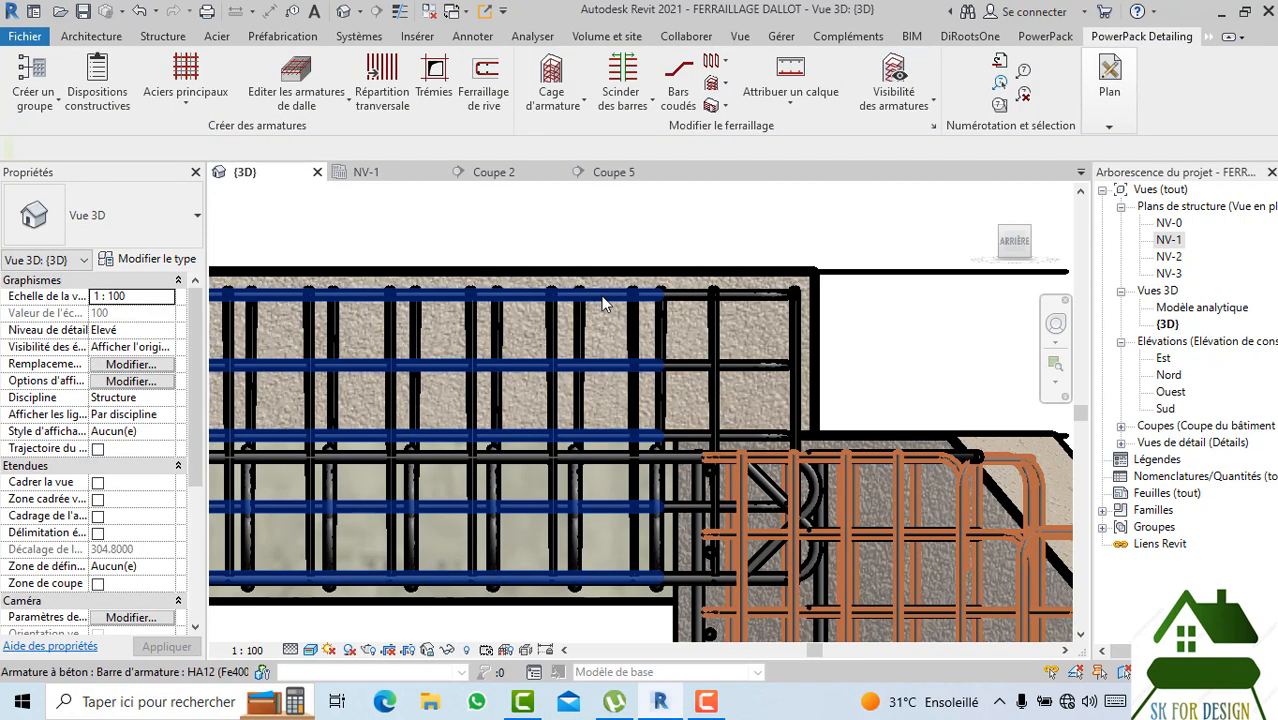
click(631, 304)
drag(660, 296, 769, 305)
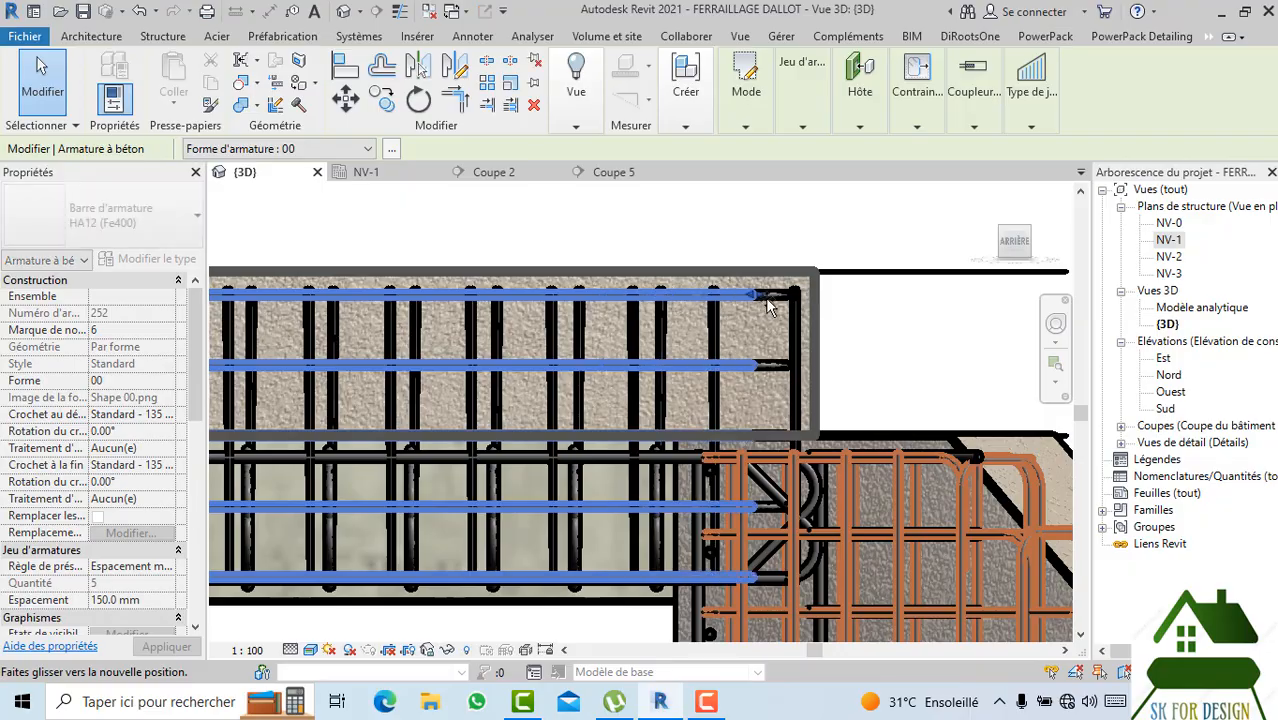
click(902, 318)
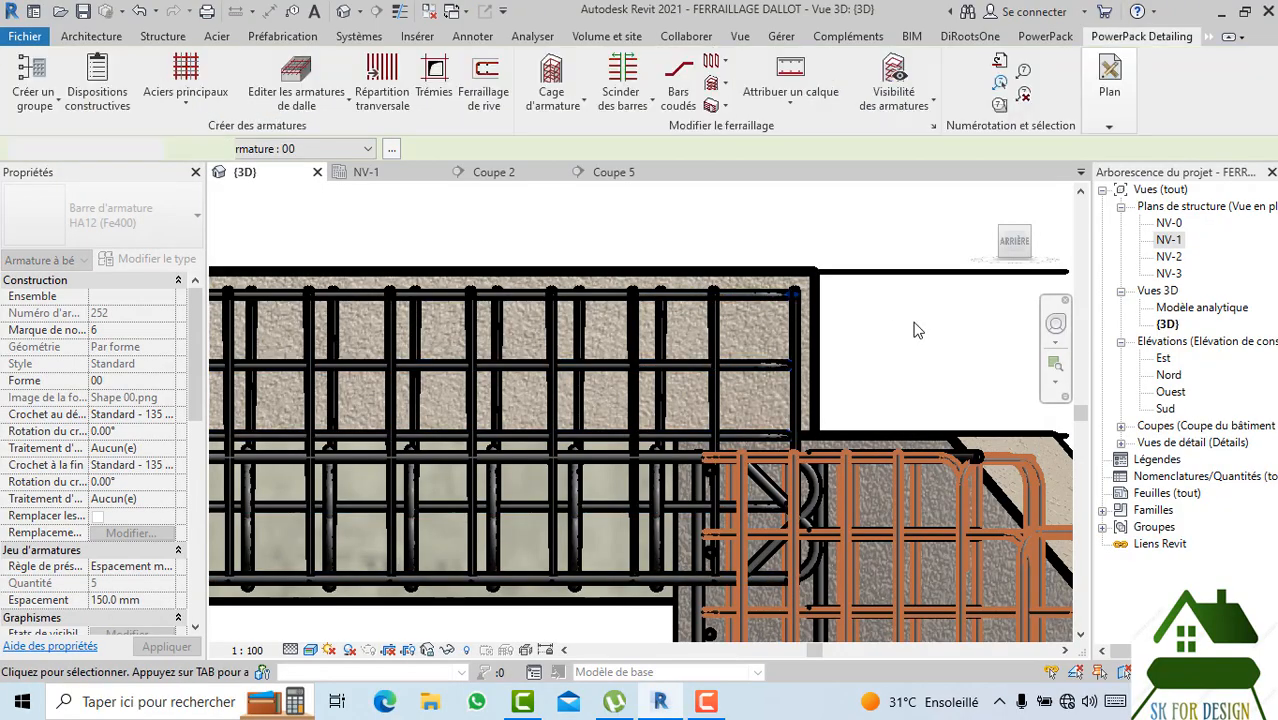
Orbit to an oblique 3D view, switch it to the Image filaire visual style and inspect the edge wall's reinforcement.
click(1016, 244)
drag(1020, 256, 875, 304)
scroll(1037, 262, down, 3)
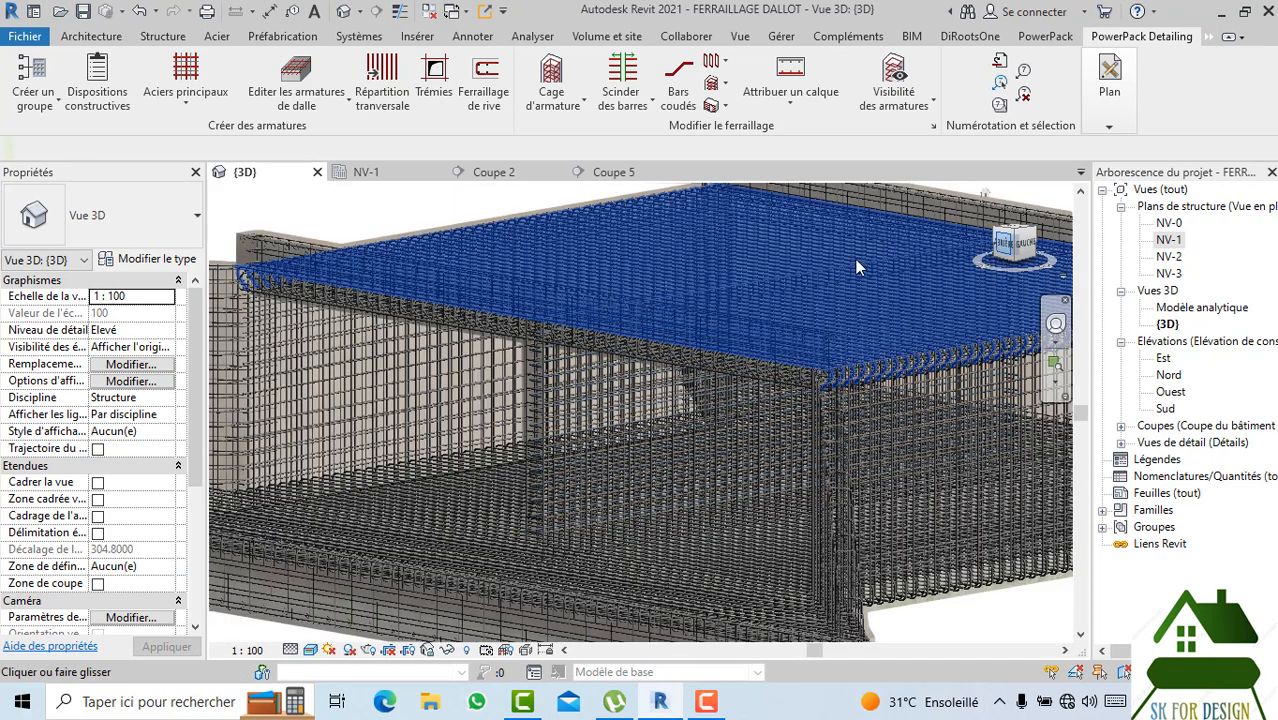
shift+middle_drag(604, 282, 306, 535)
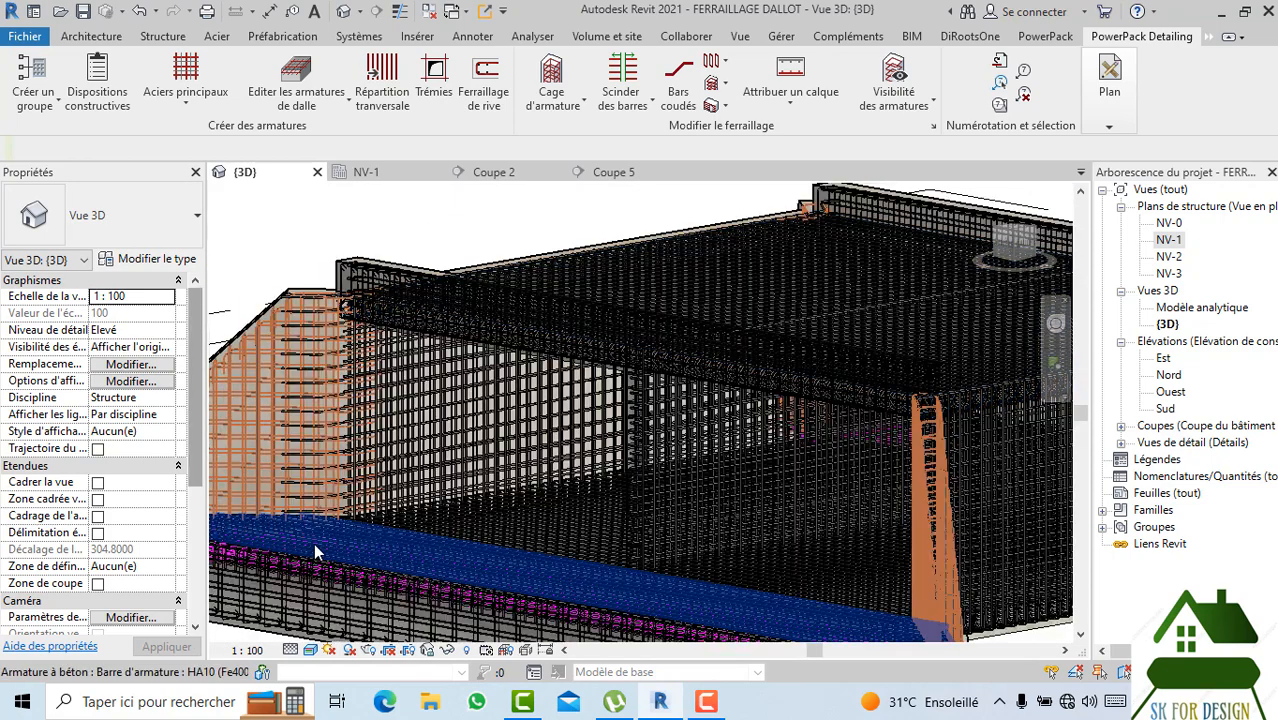
click(310, 651)
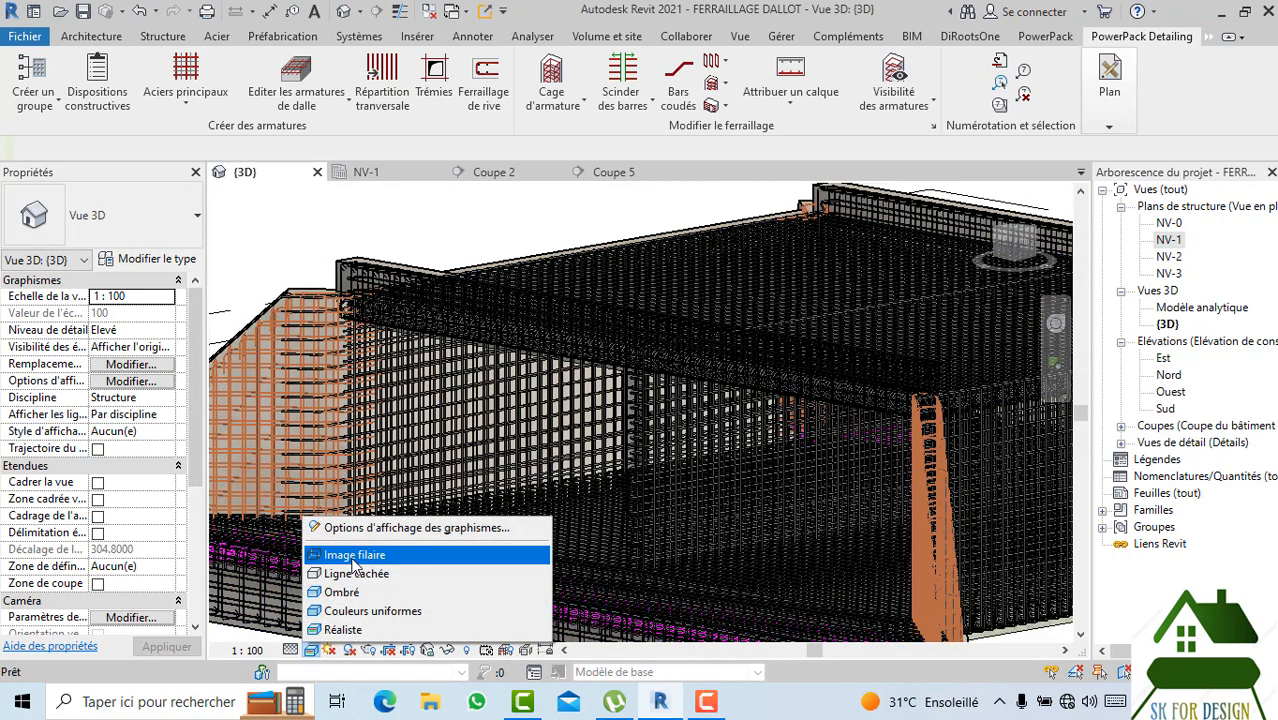
click(351, 557)
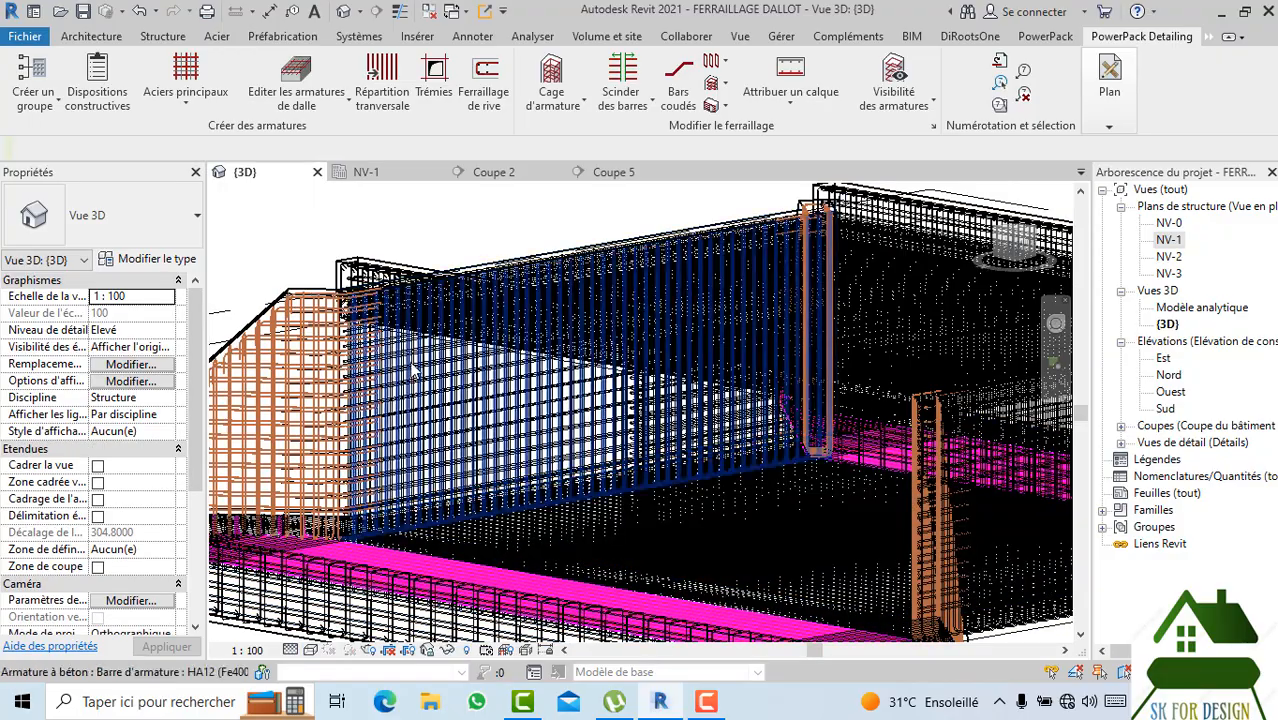
scroll(412, 370, up, 5)
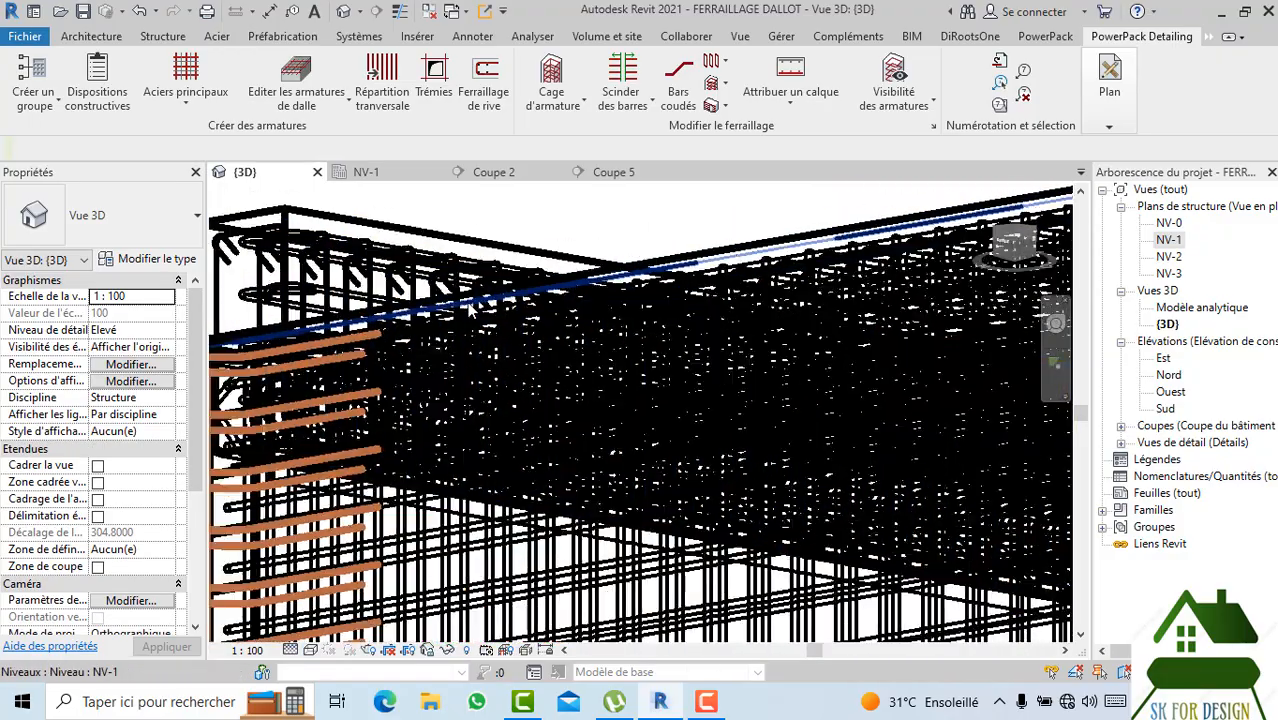
scroll(470, 310, down, 6)
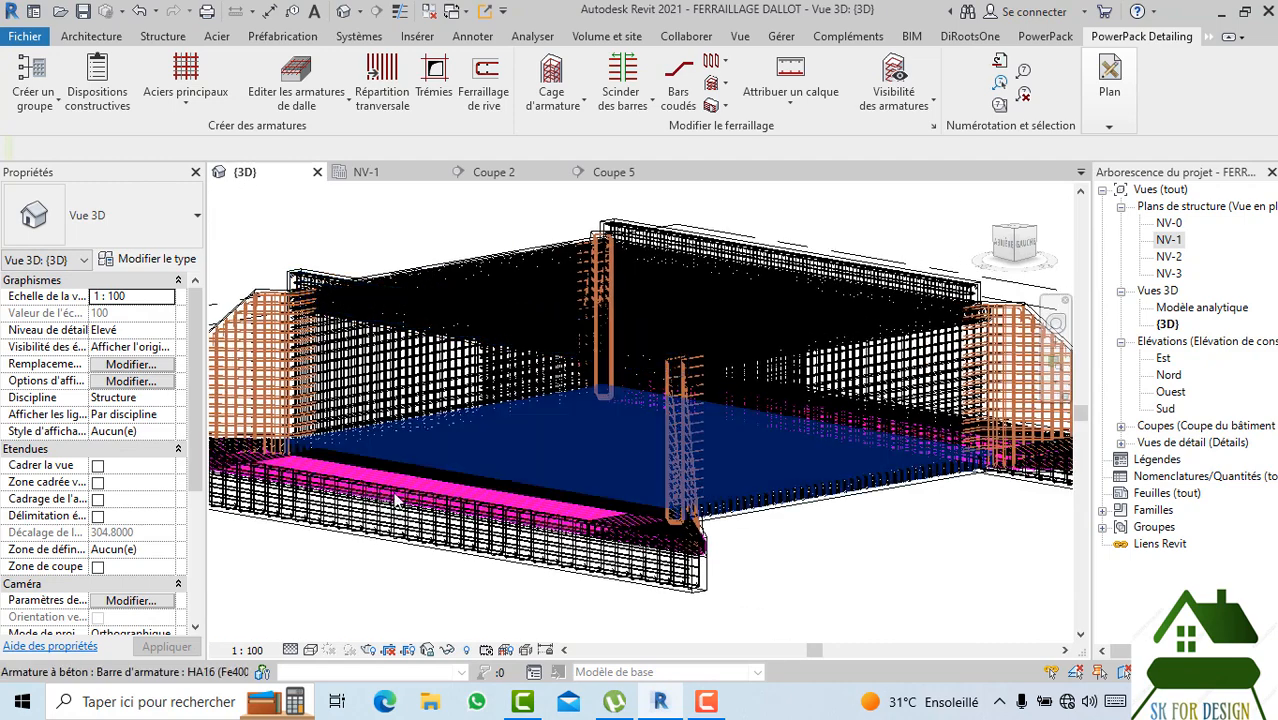
Set the 3D view's visual style to Couleurs uniformes and inspect the deck and edge wall reinforcement from above.
click(312, 650)
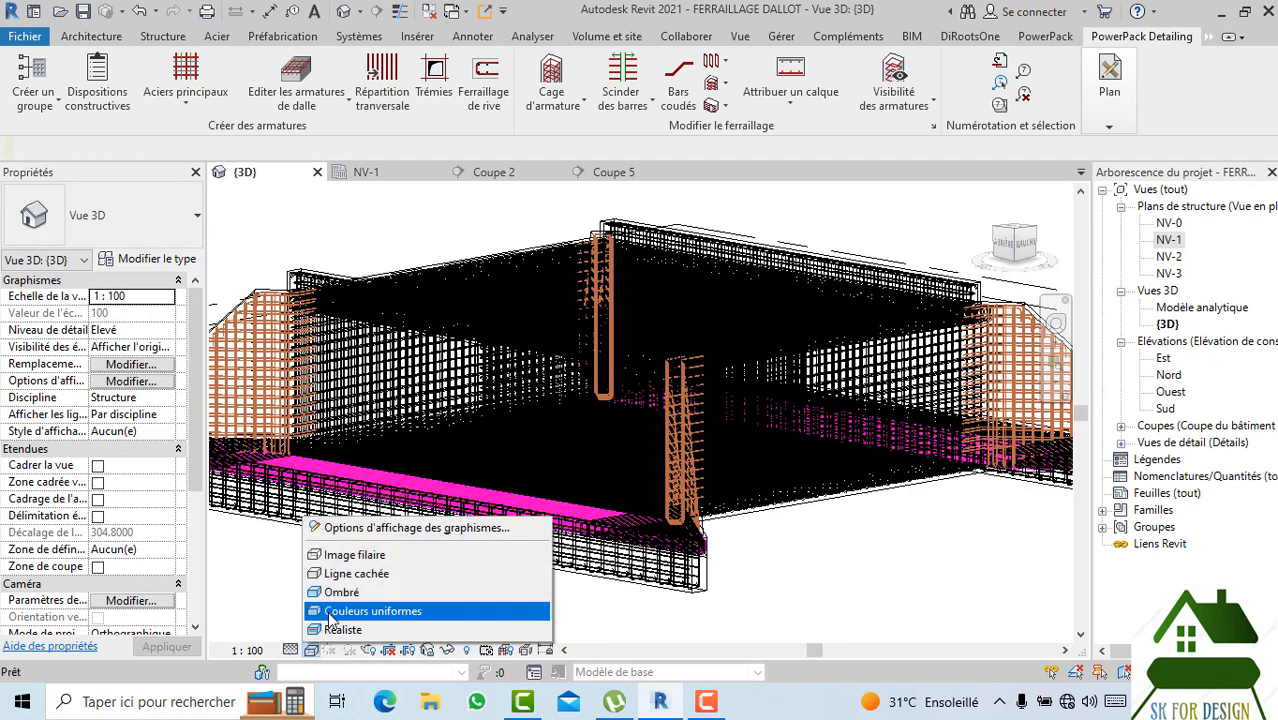
click(333, 614)
scroll(931, 297, down, 1)
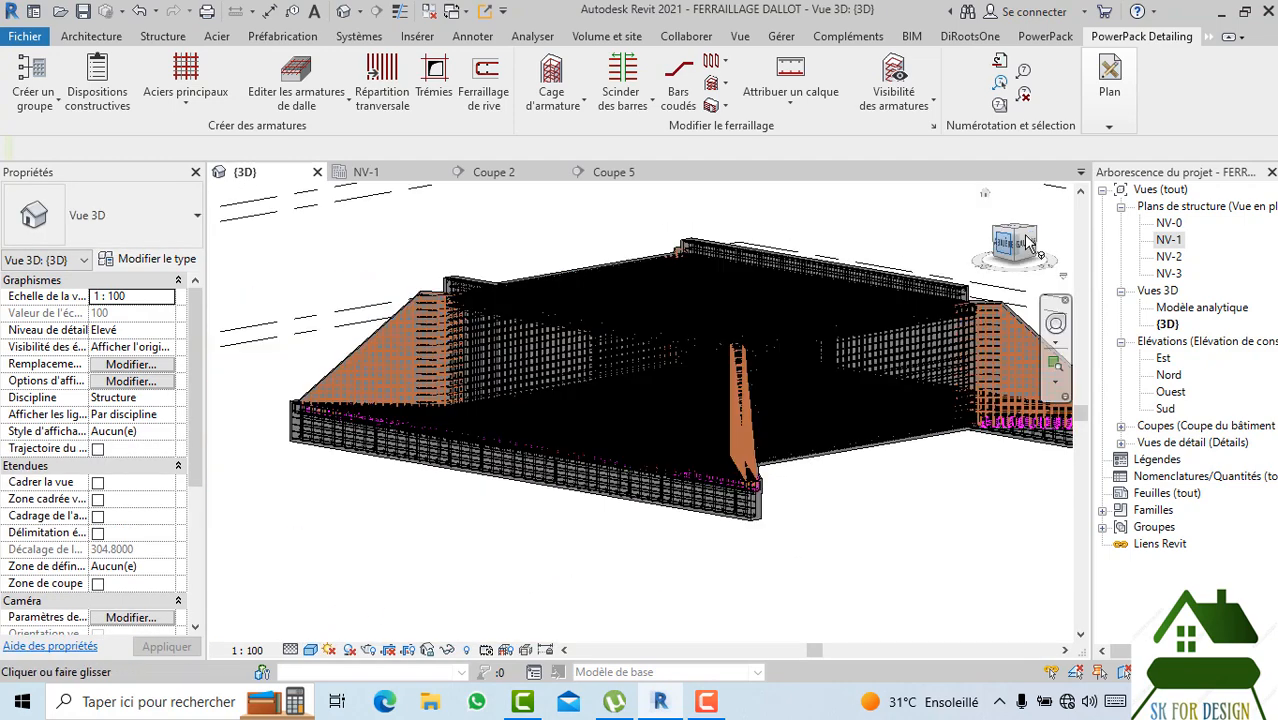
drag(1029, 245, 1033, 275)
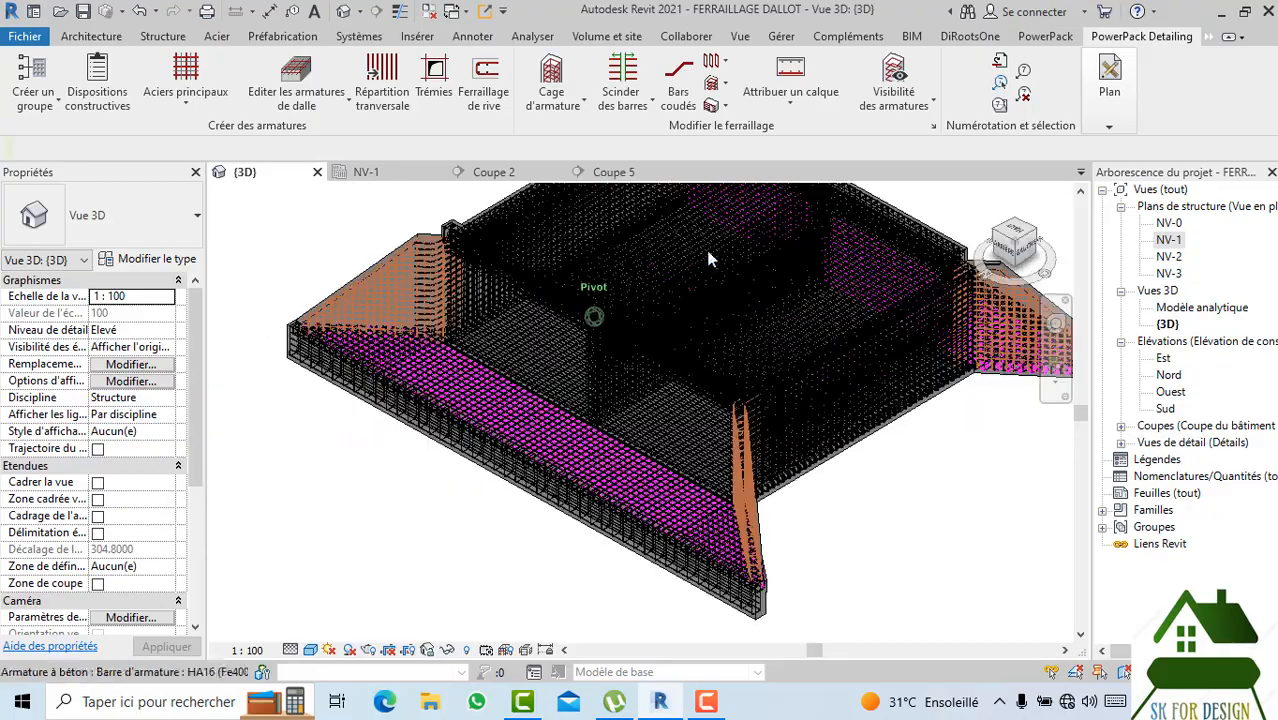
scroll(498, 266, up, 6)
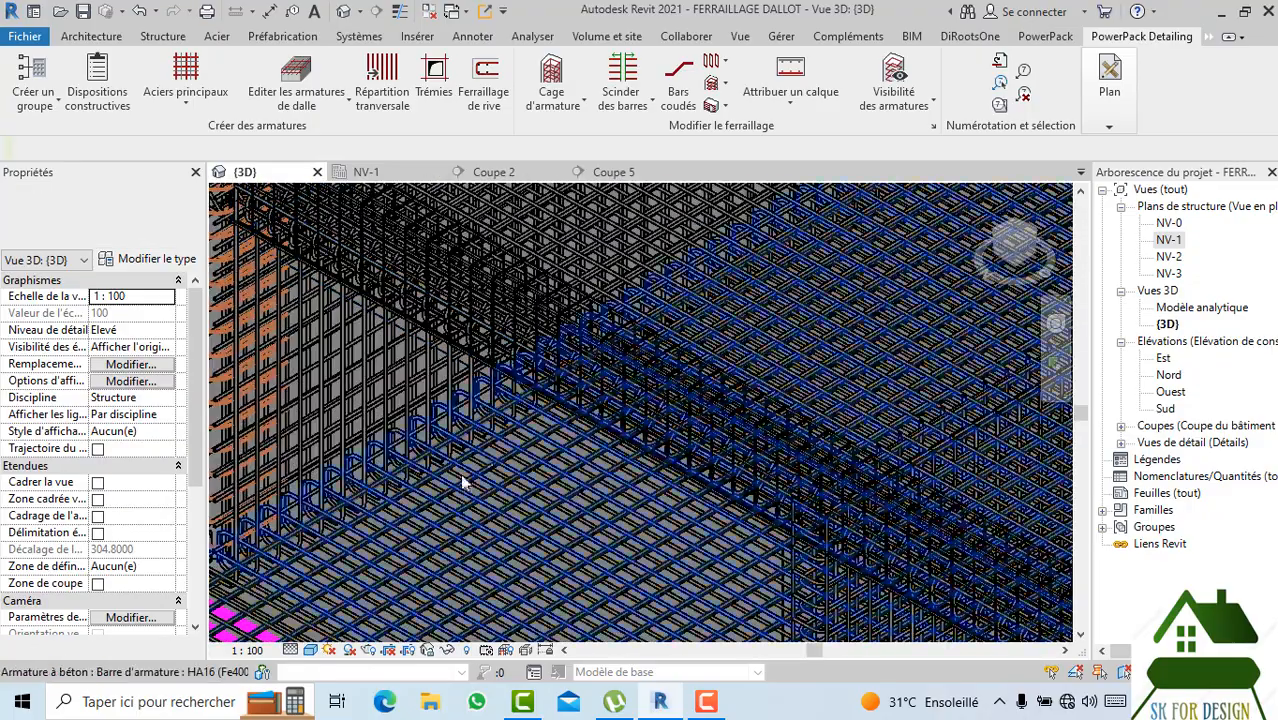
scroll(459, 476, down, 6)
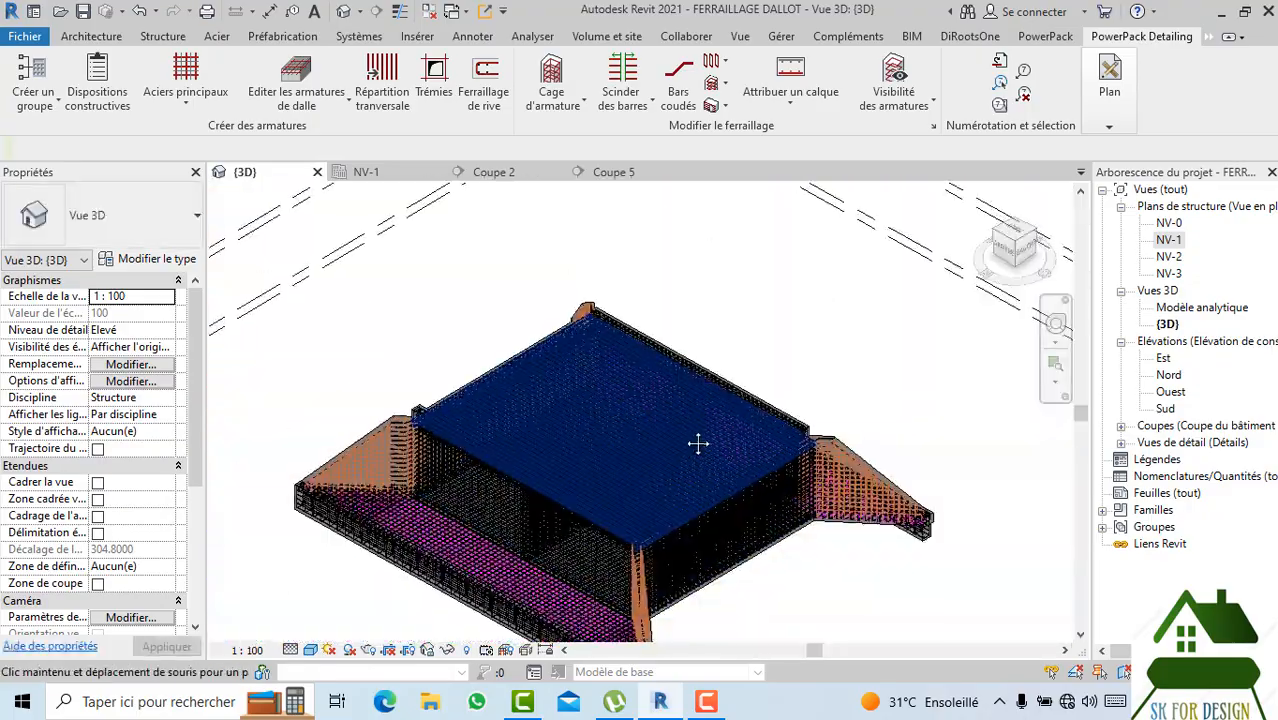
scroll(313, 295, up, 8)
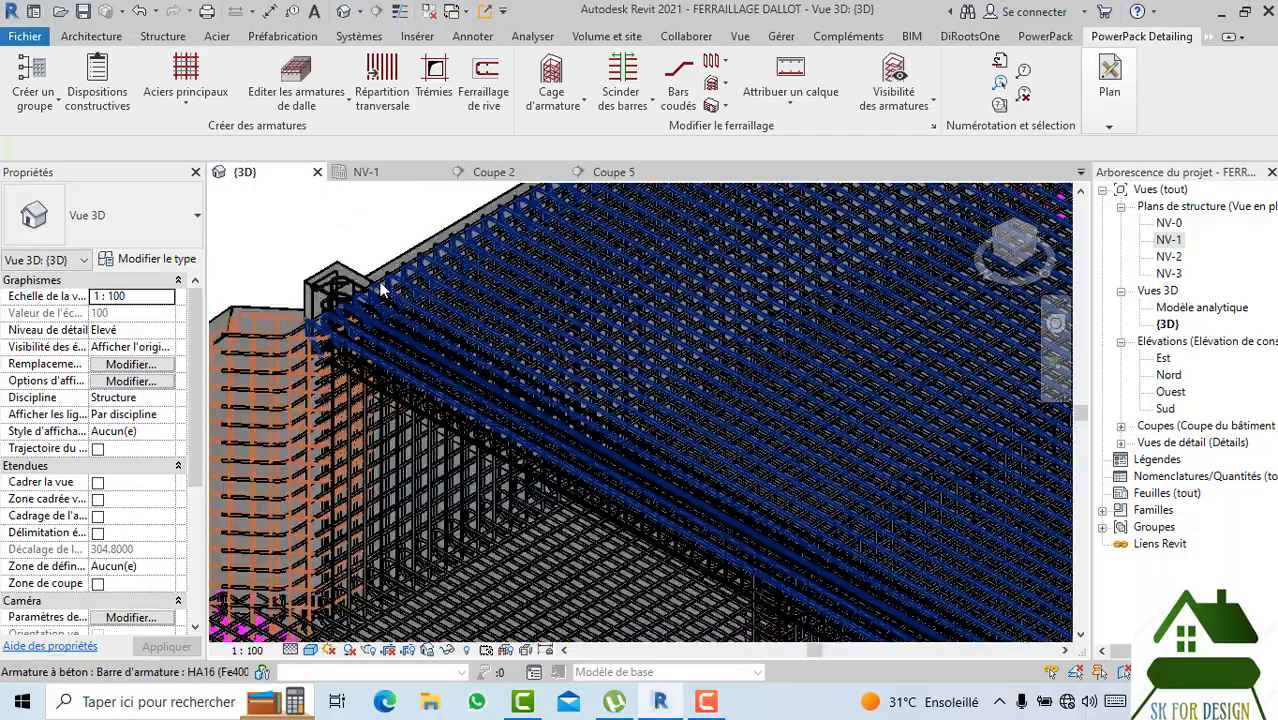
scroll(313, 295, down, 8)
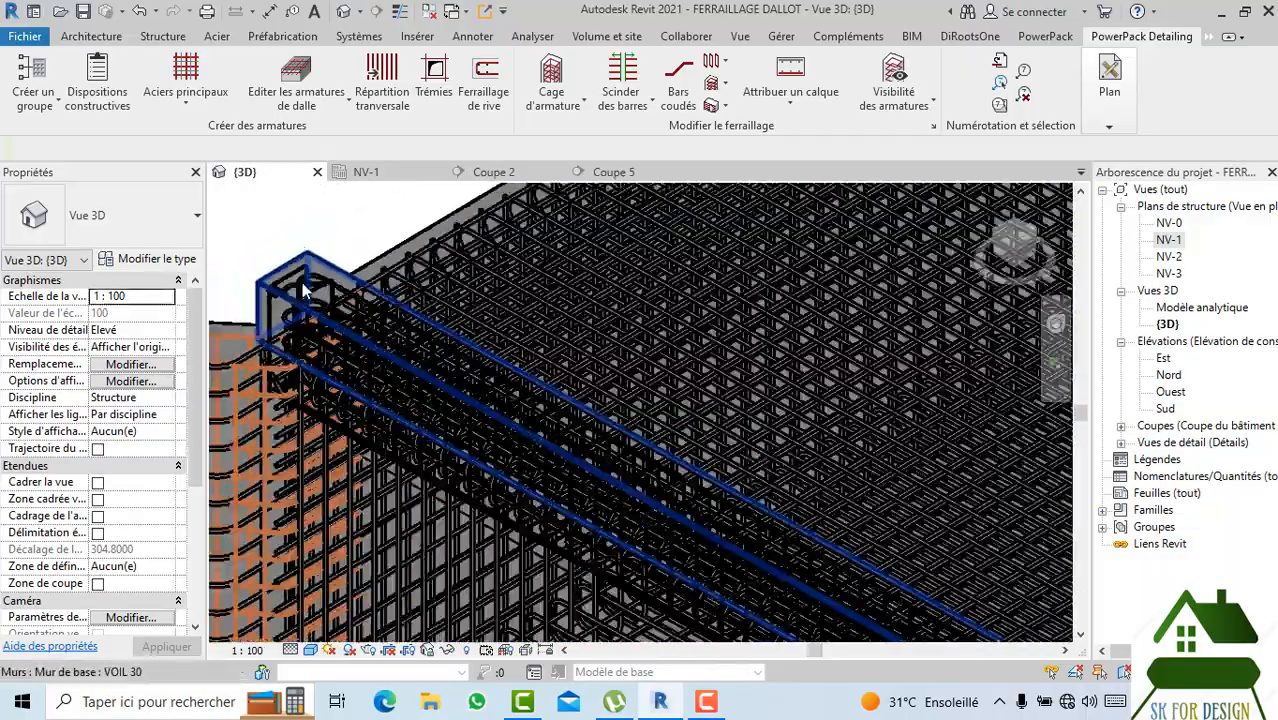
scroll(513, 348, up, 10)
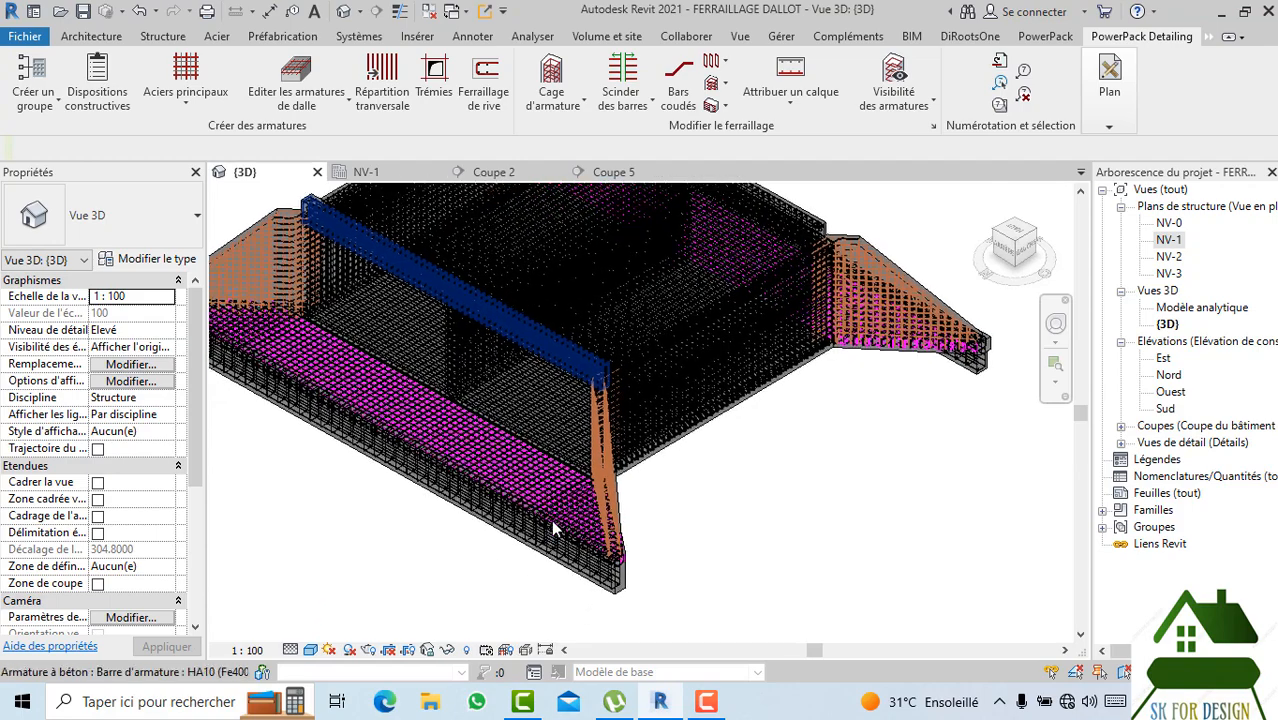
Set the start and end hooks of both HA12 bar sets in the cut-off wall under the apron to Standard - 135 deg.
scroll(684, 589, up, 8)
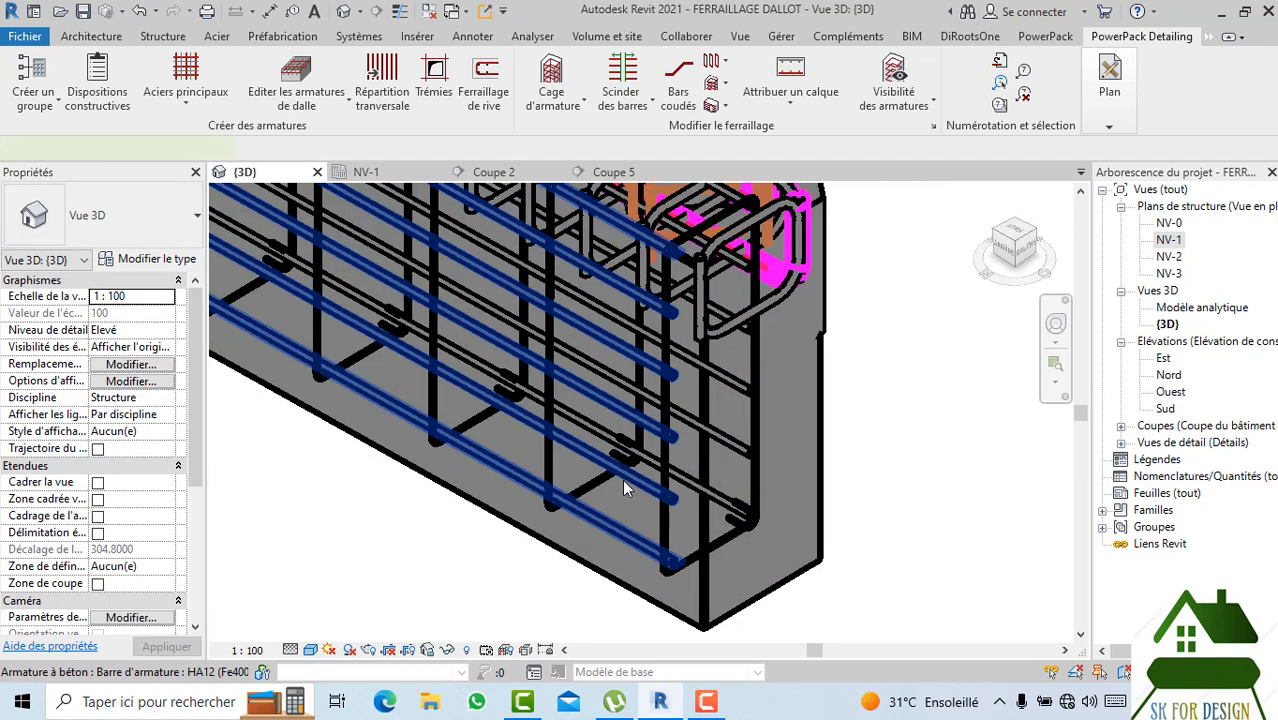
click(622, 480)
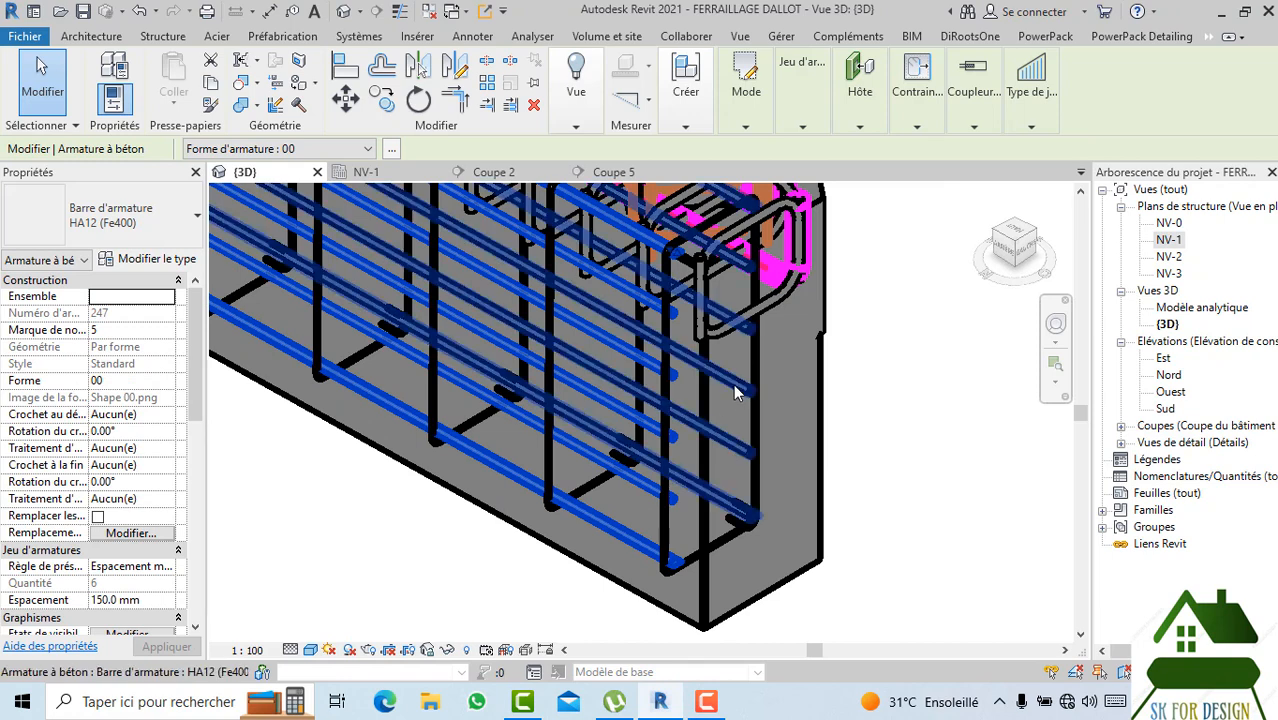
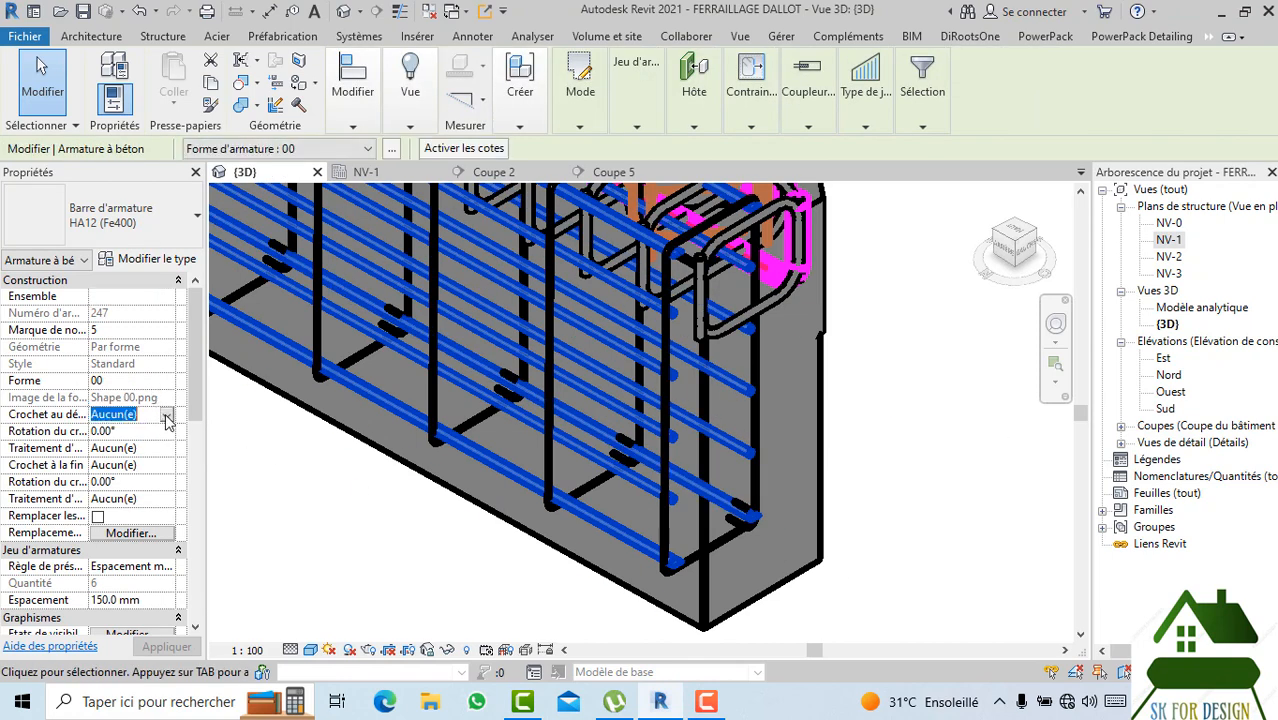
click(167, 419)
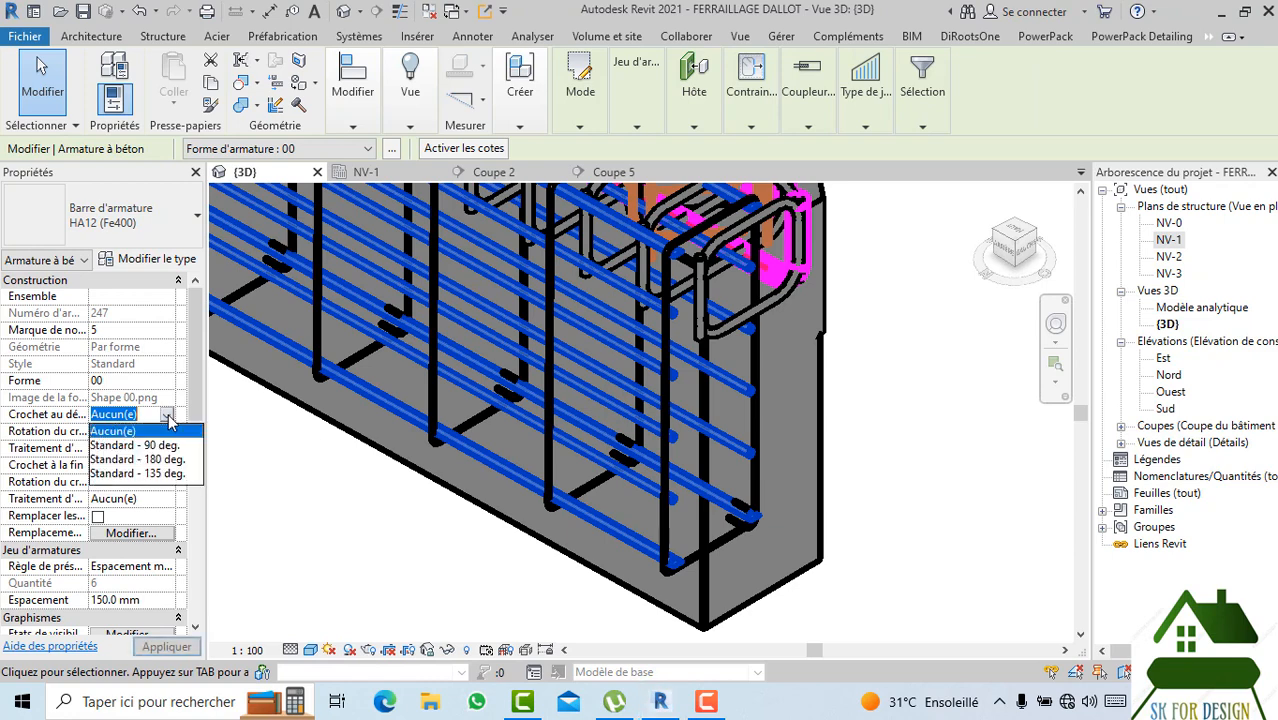
click(170, 475)
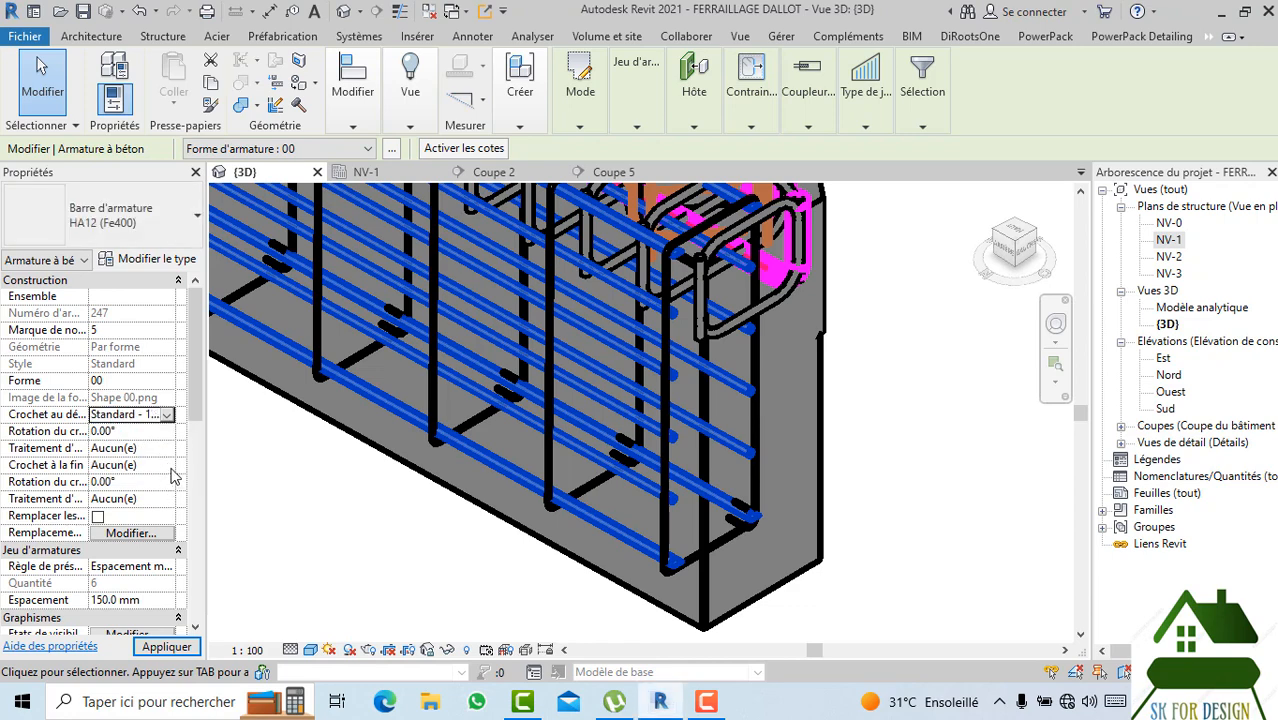
click(166, 466)
click(170, 524)
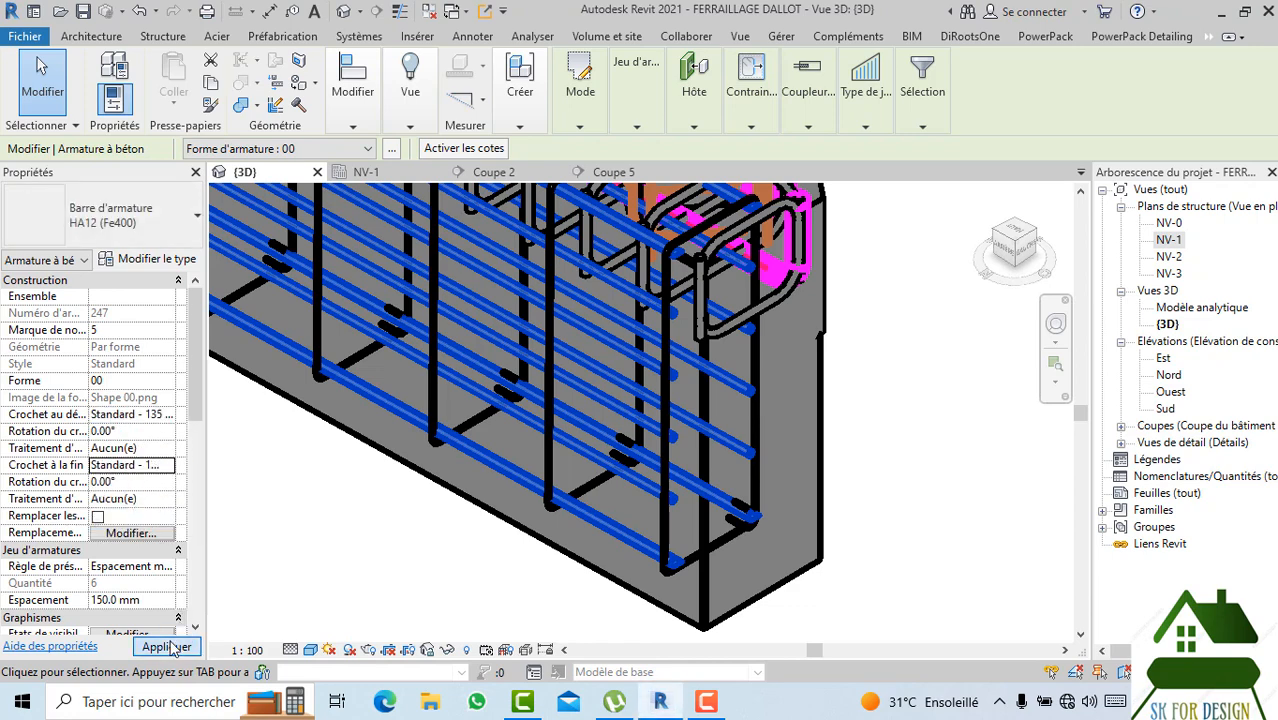
click(410, 596)
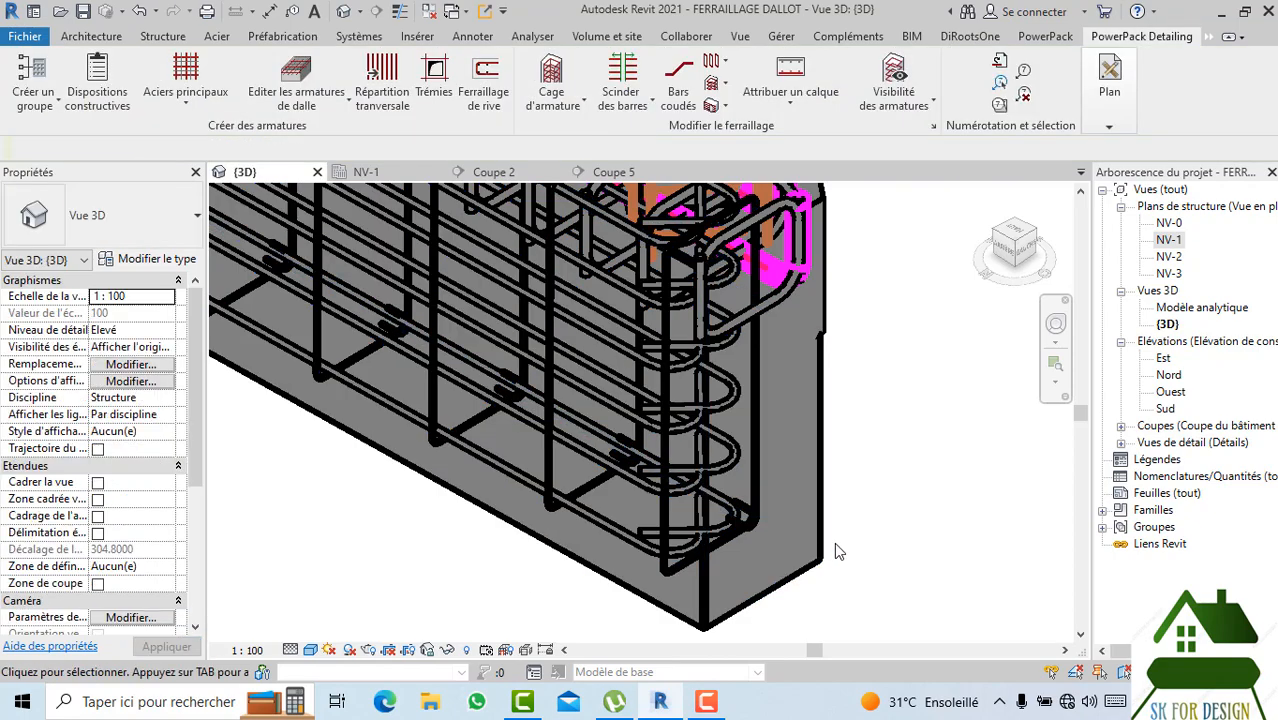
Examine the cut-off wall's hooked HA12 bar ends and stirrups, and turn the whole model to its back side.
scroll(835, 541, down, 1)
scroll(771, 455, up, 5)
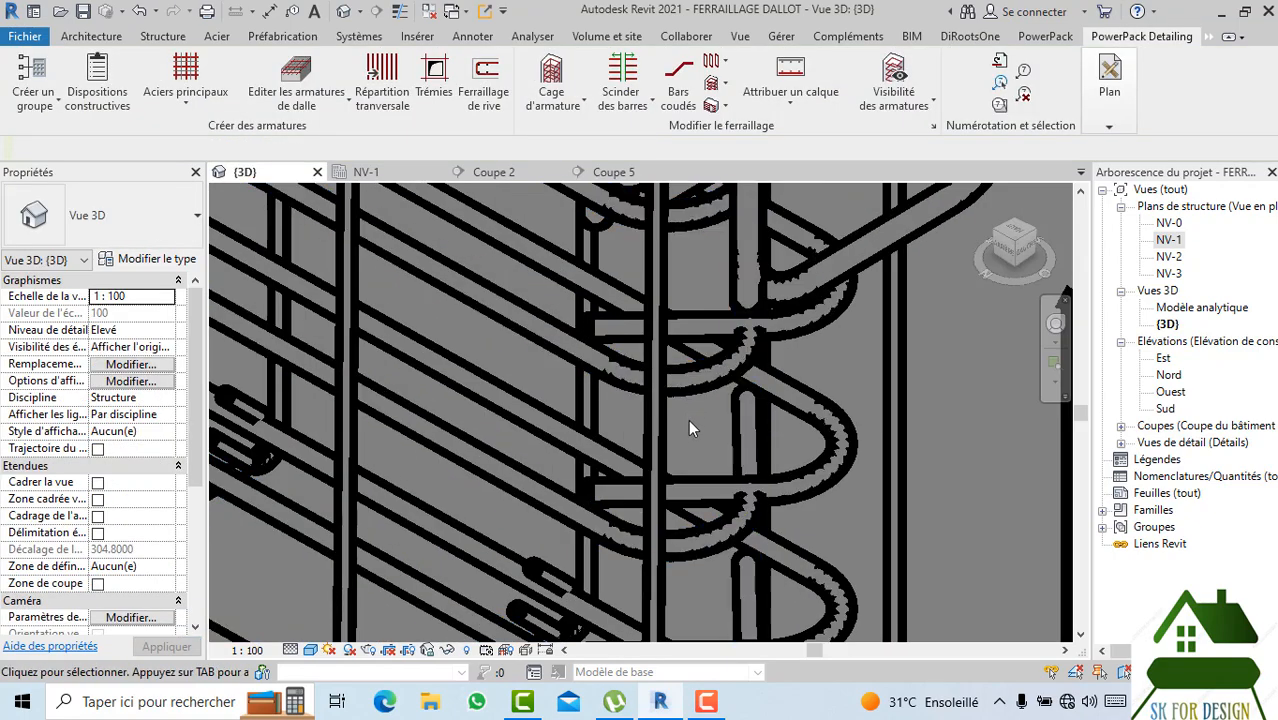
scroll(669, 525, down, 6)
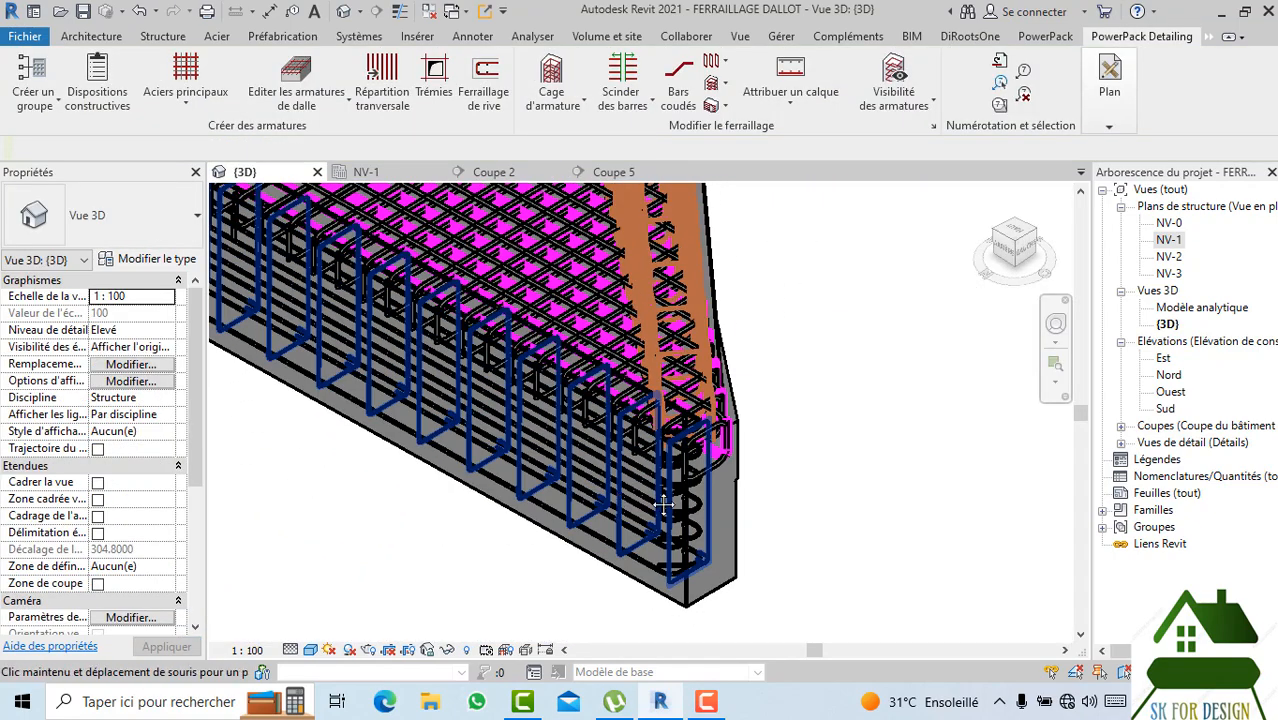
scroll(556, 454, down, 3)
middle_drag(528, 462, 728, 565)
middle_drag(311, 379, 500, 495)
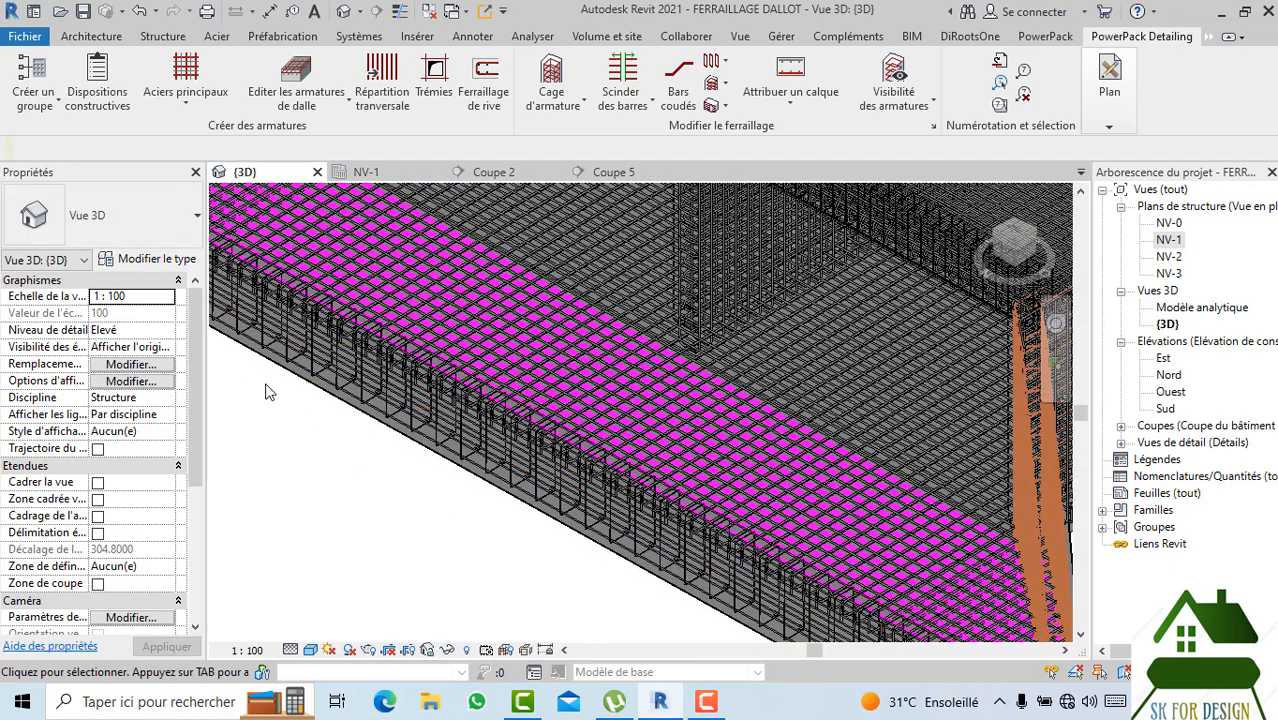
scroll(265, 391, down, 3)
click(1024, 258)
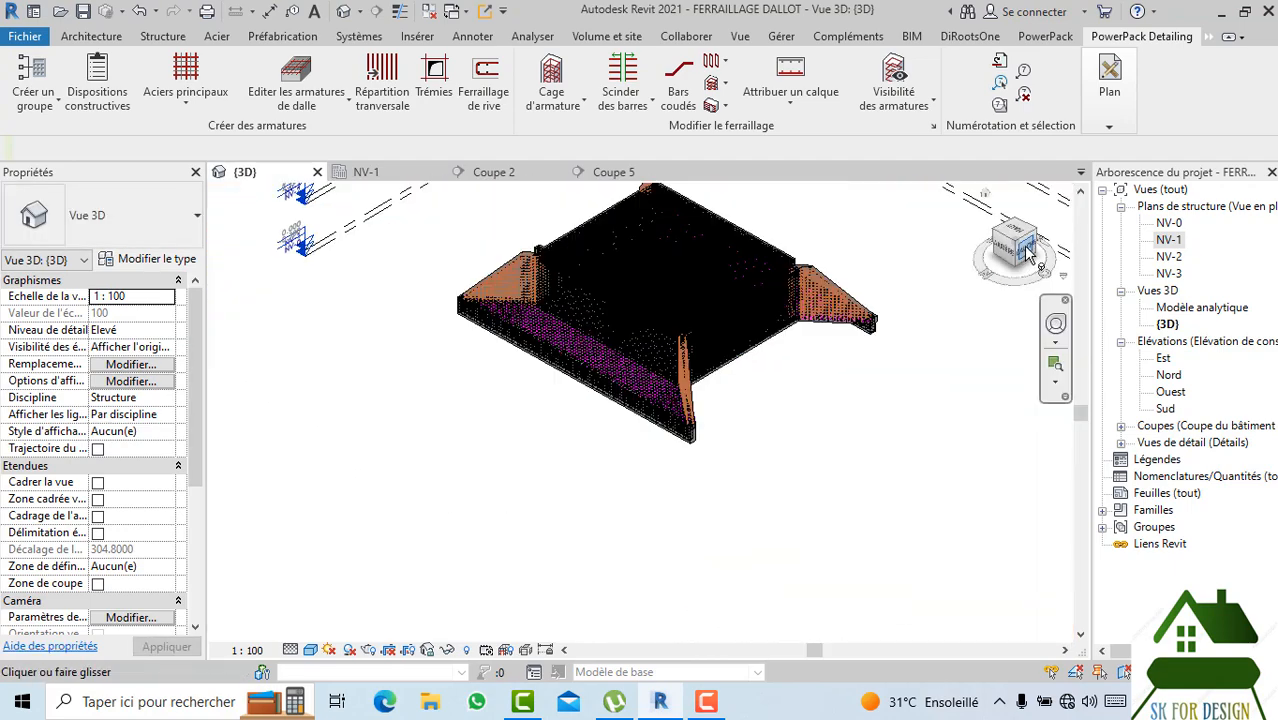
click(1043, 252)
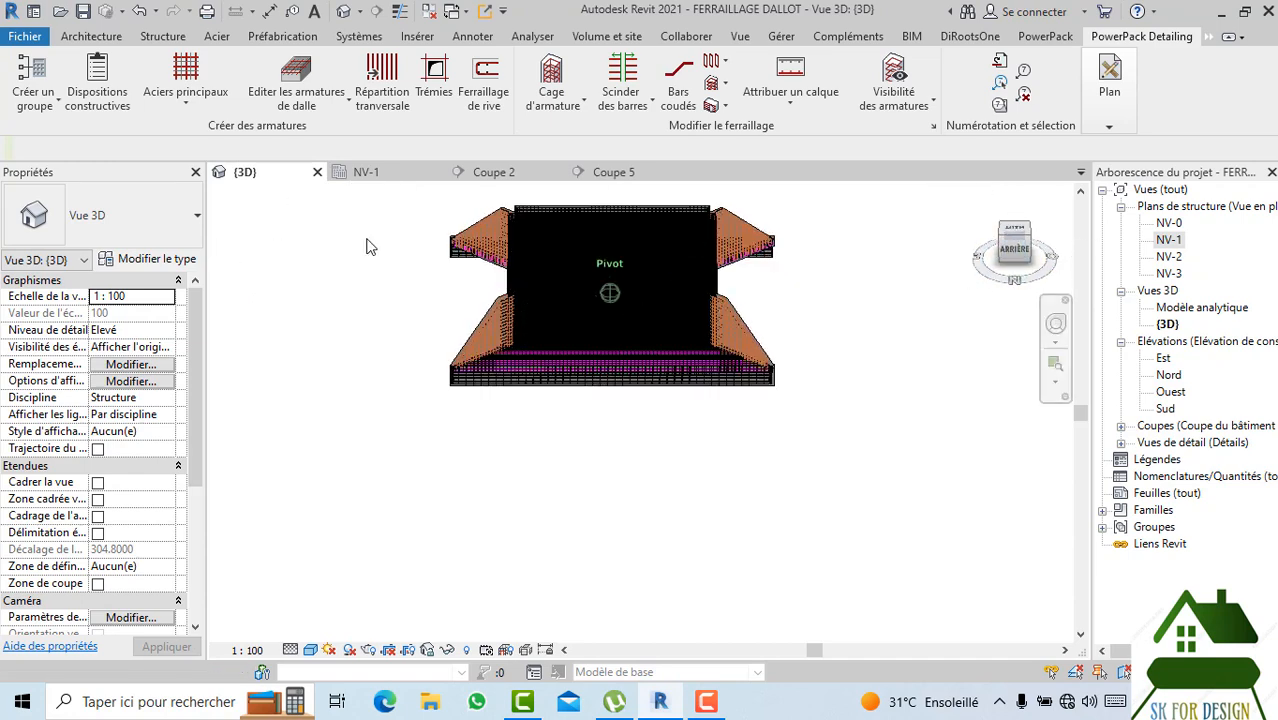
Set the start and end hooks of the HA12 bar set in the cut-off wall at the model's opposite end to Standard - 135 deg.
shift+middle_drag(365, 243, 978, 273)
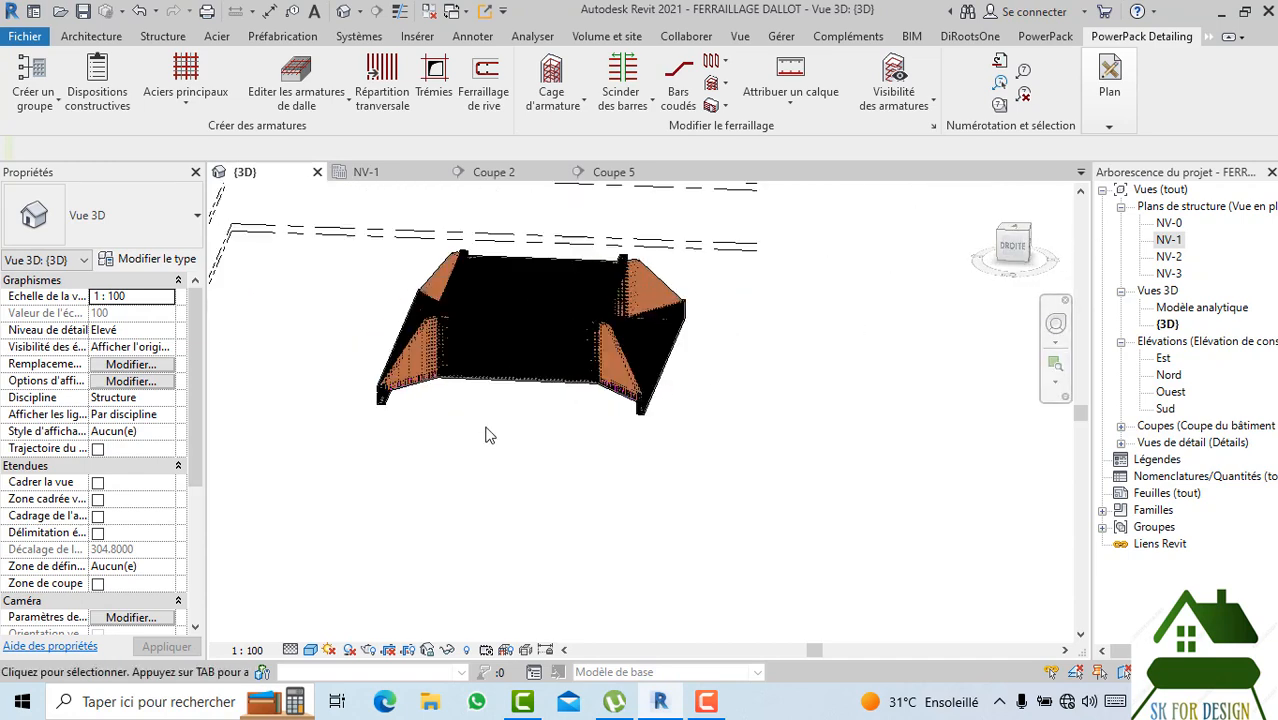
mouse_move(218, 255)
shift+middle_down()
mouse_move(376, 241)
mouse_move(438, 252)
mouse_move(542, 490)
shift+middle_up()
scroll(560, 505, up, 1)
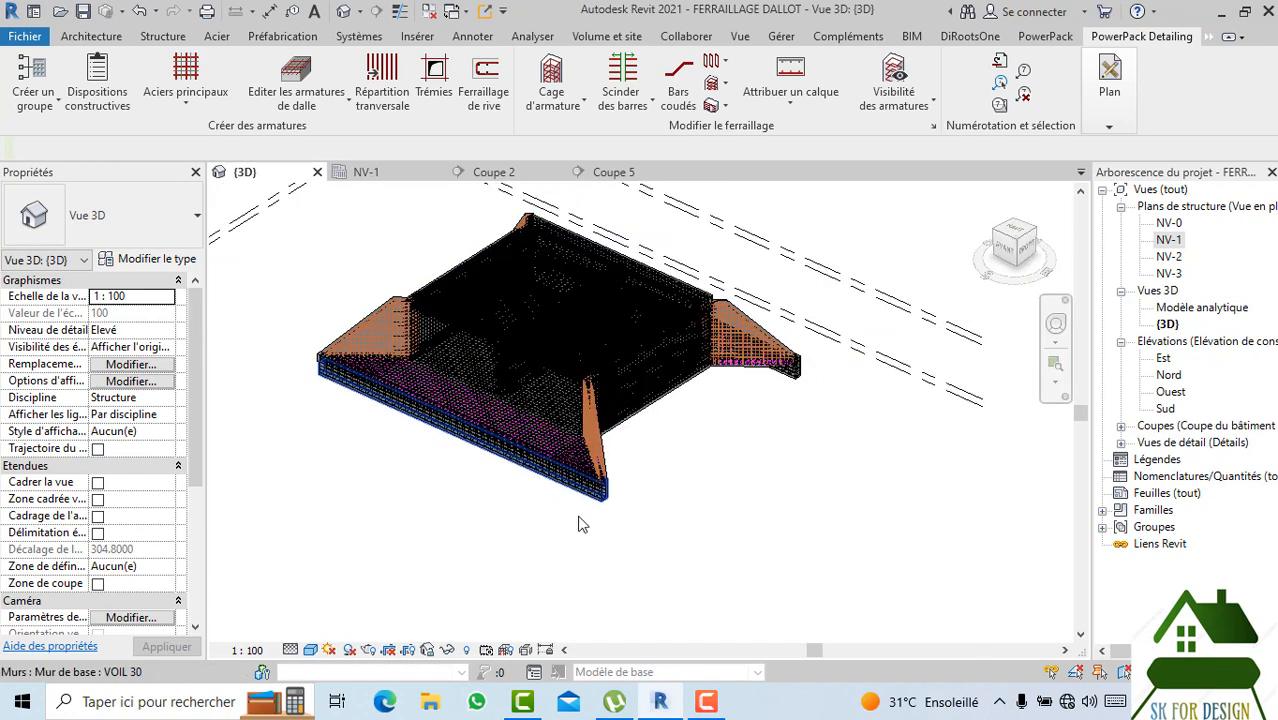
scroll(578, 516, up, 3)
scroll(643, 449, up, 2)
scroll(700, 453, up, 2)
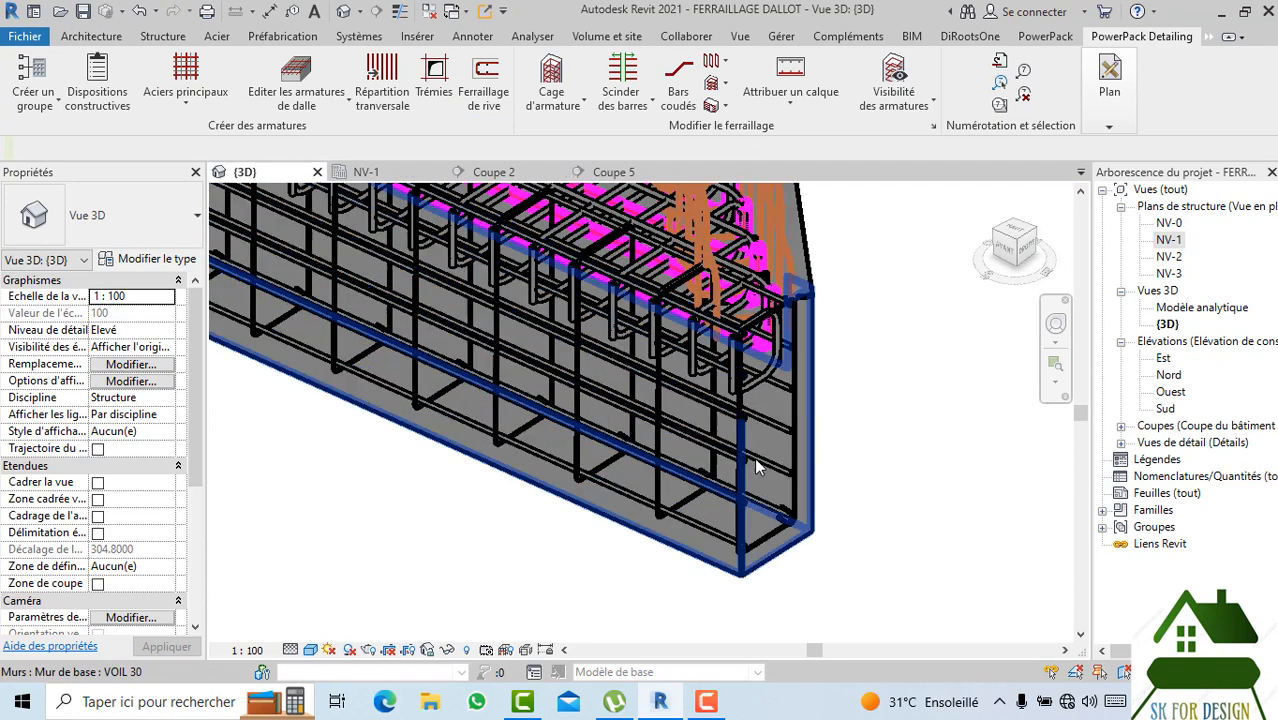
scroll(803, 475, up, 3)
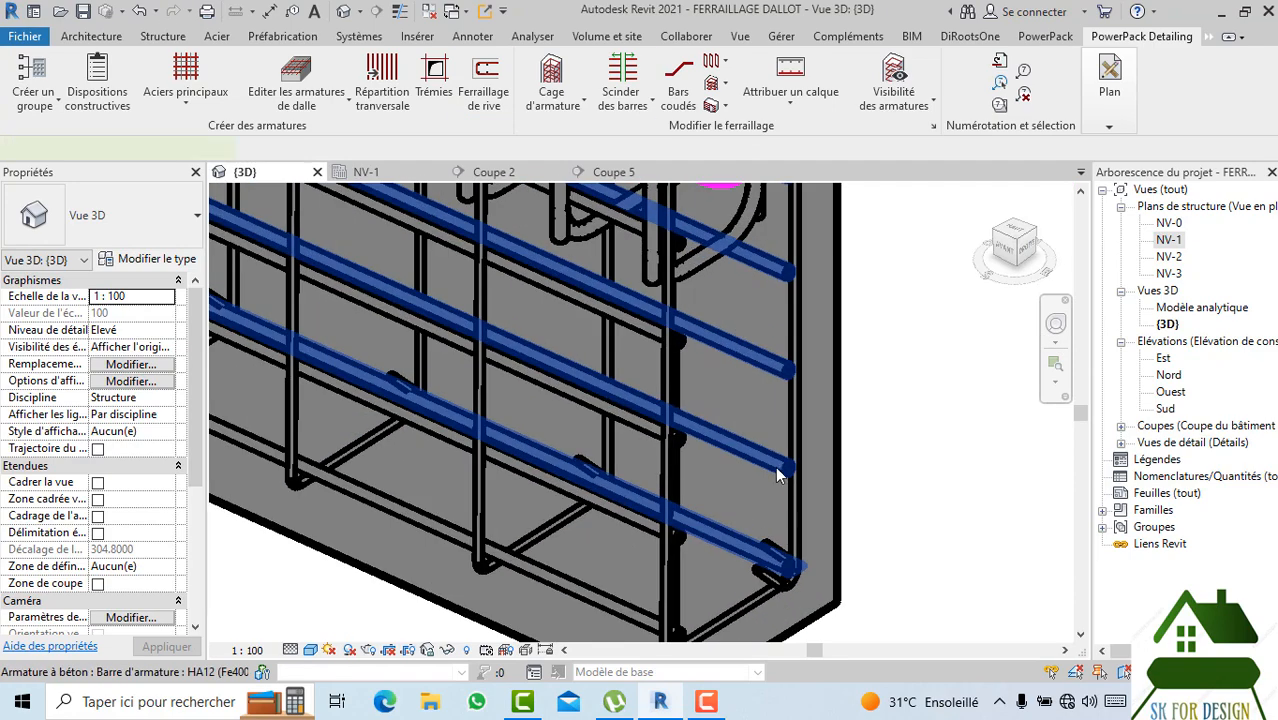
click(779, 476)
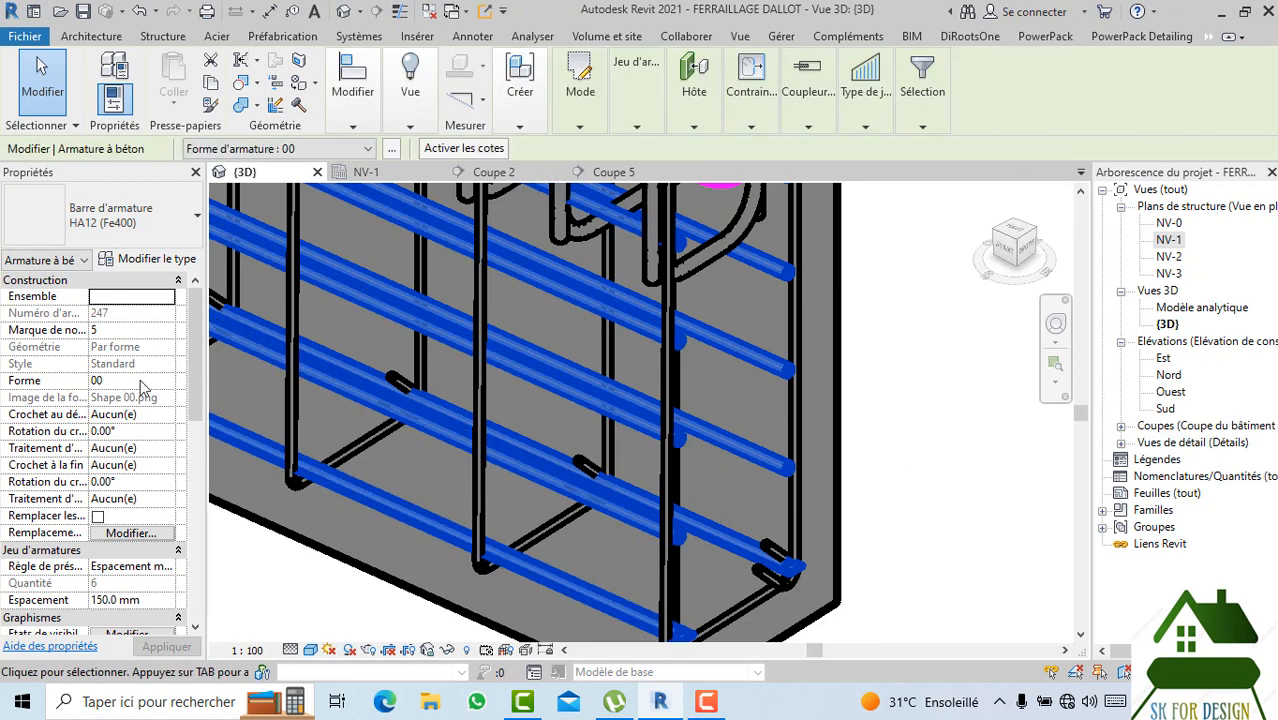
click(166, 415)
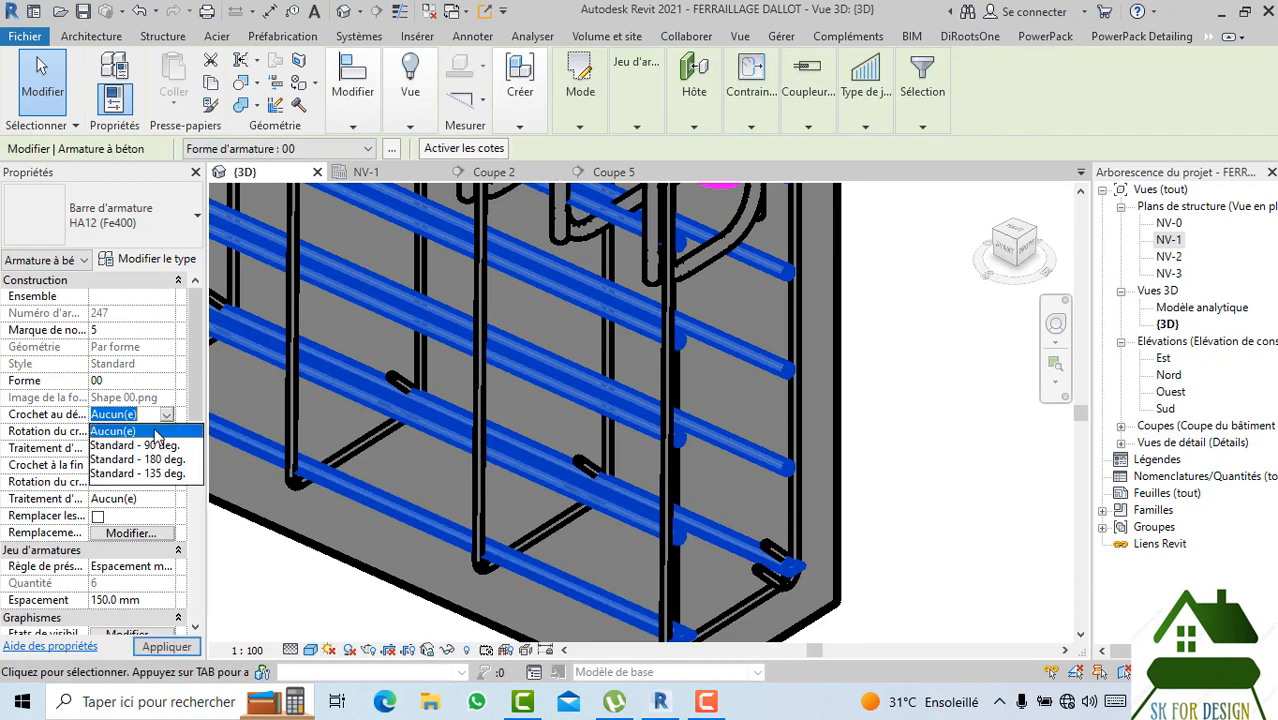
click(160, 474)
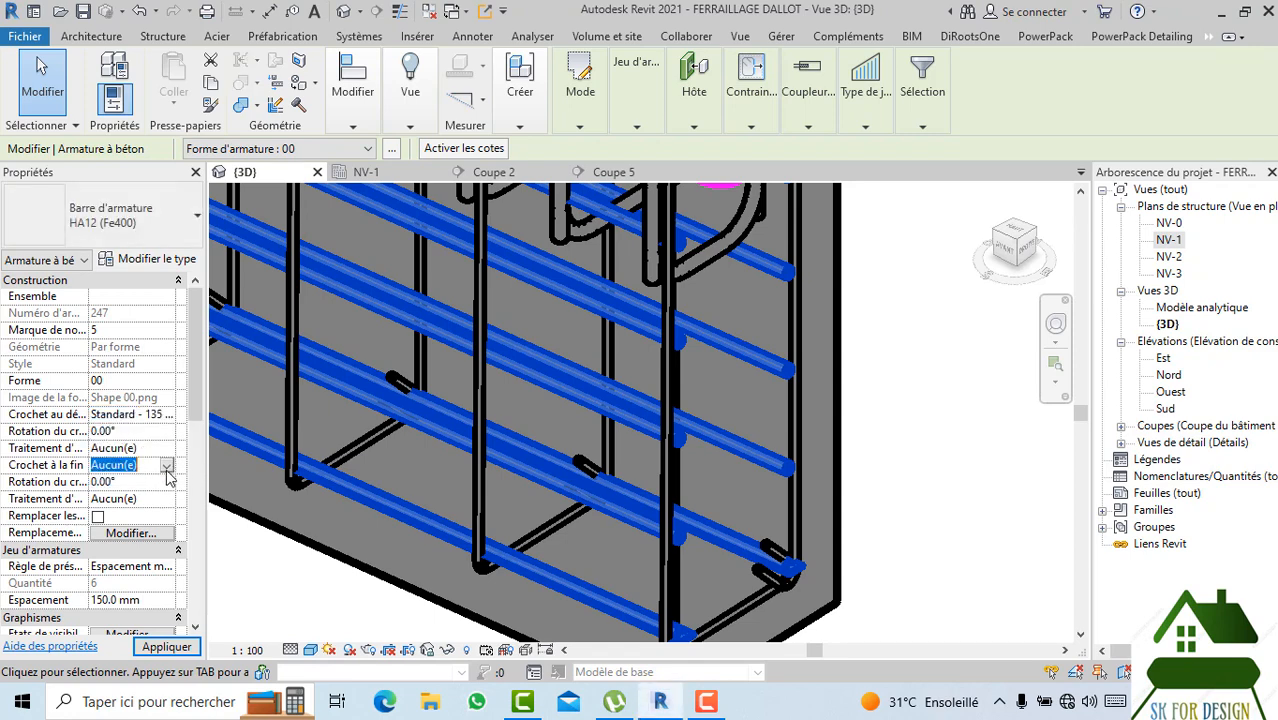
click(166, 466)
click(160, 524)
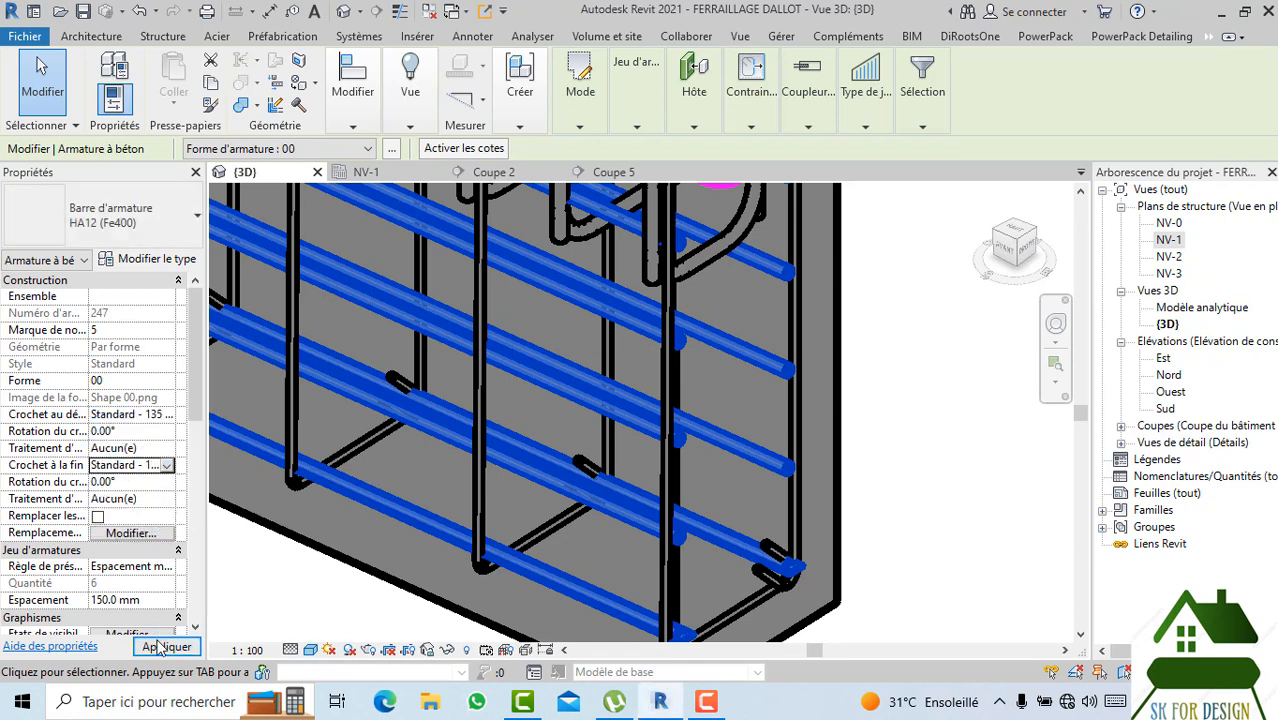
scroll(838, 563, down, 6)
key(Escape)
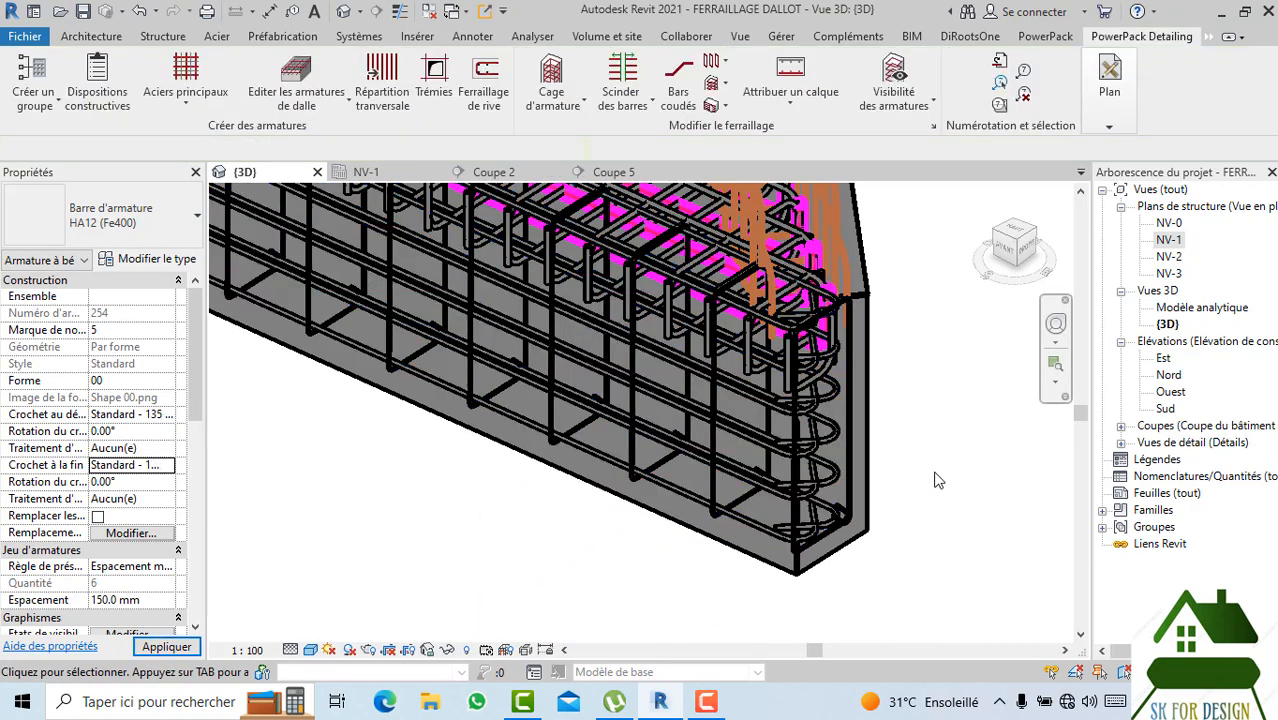
Set the 3D view's scale to 1:50 and inspect the whole culvert's reinforcement from above.
scroll(765, 559, down, 8)
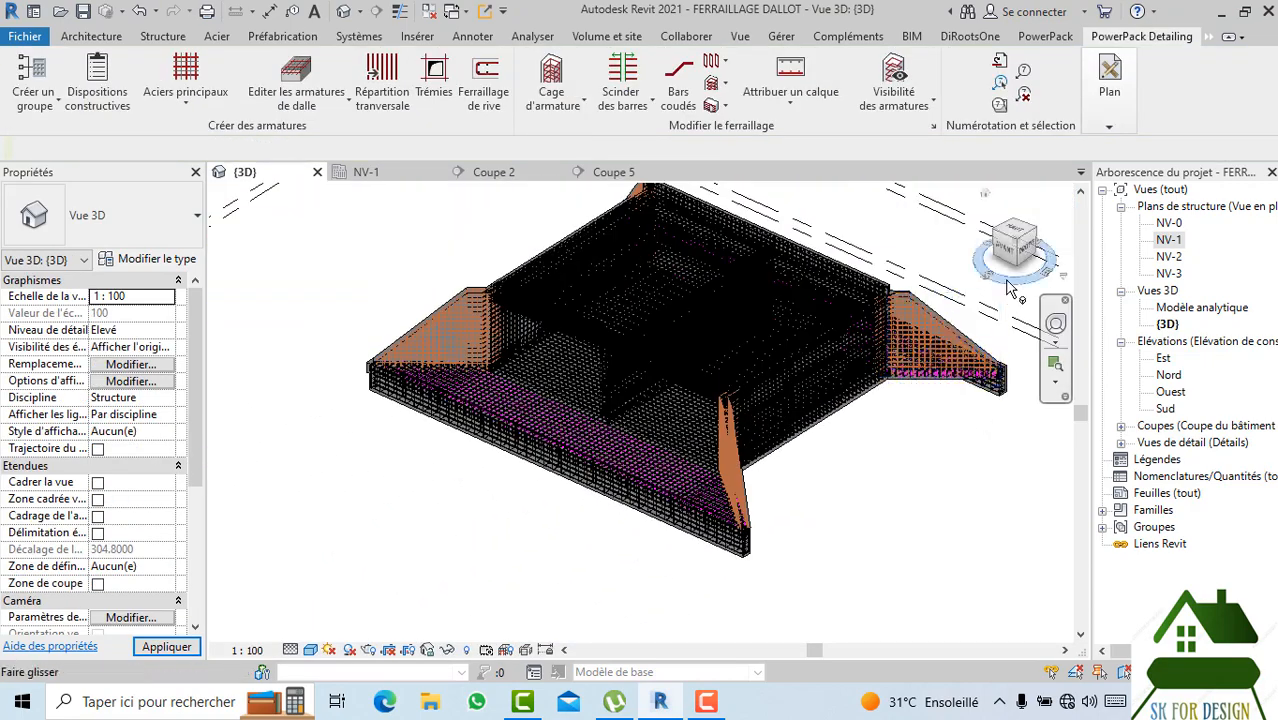
drag(1020, 250, 990, 260)
middle_drag(922, 283, 884, 333)
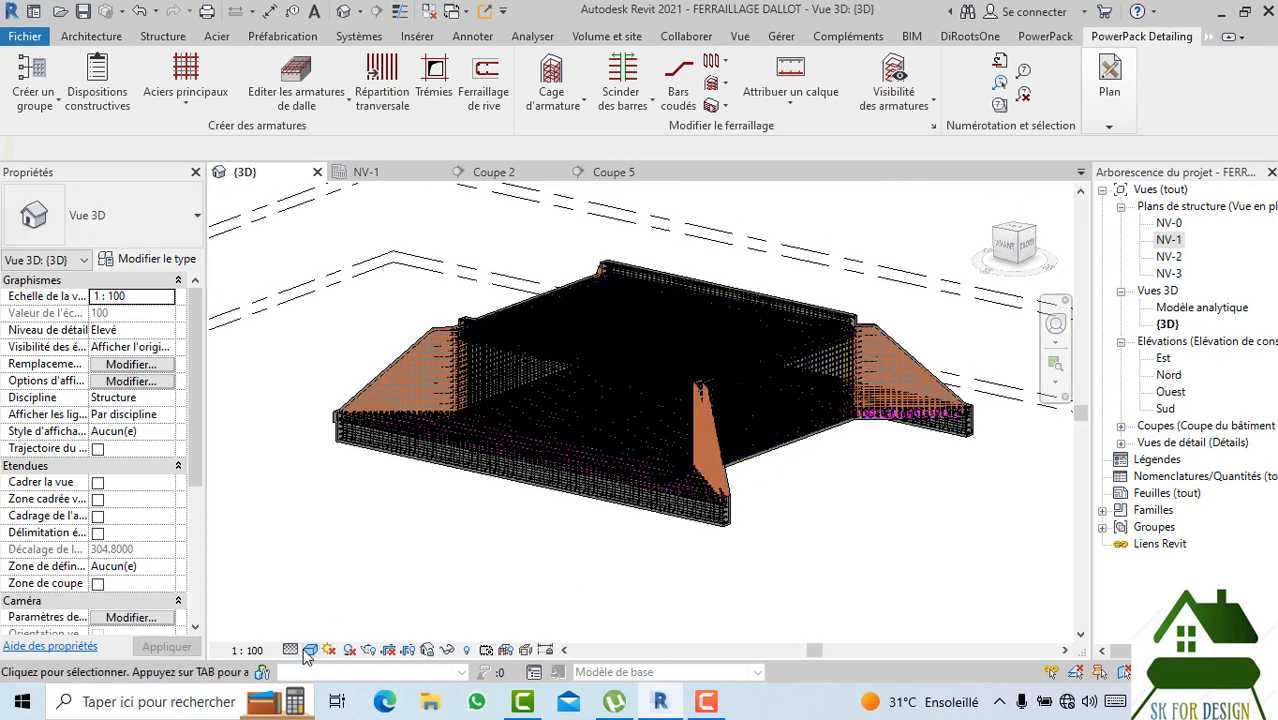
click(309, 651)
click(250, 650)
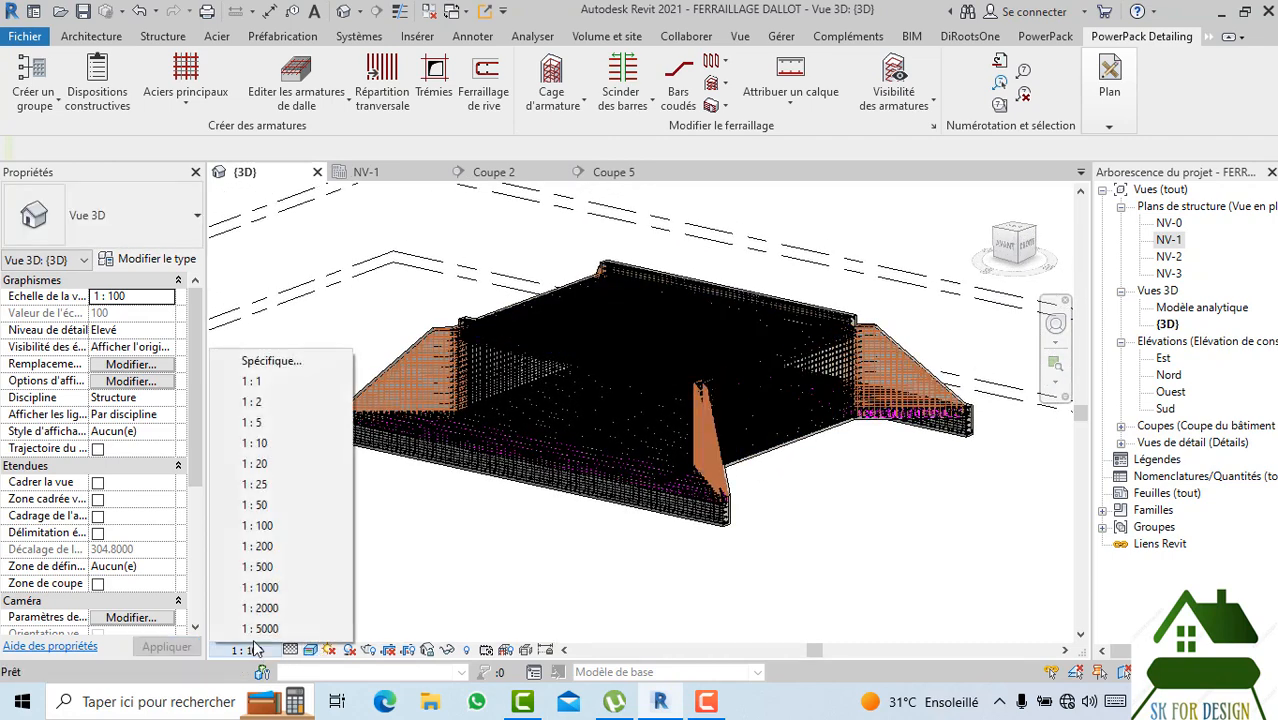
click(255, 505)
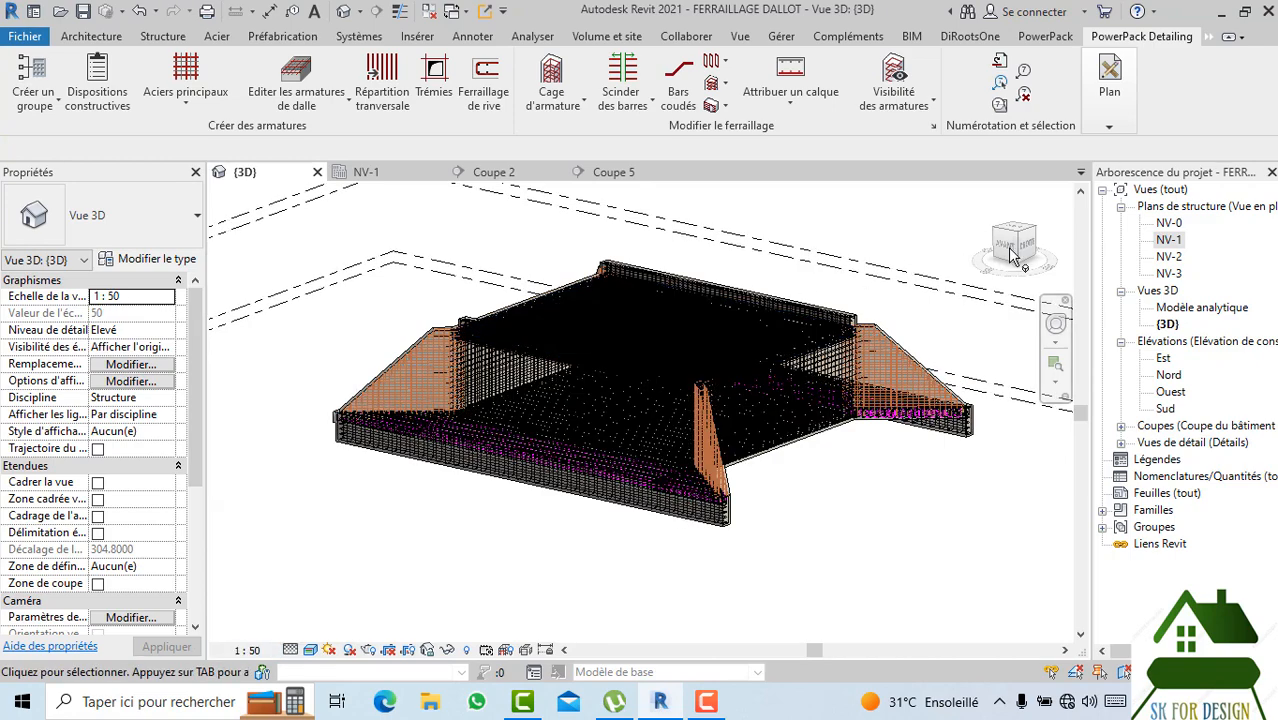
drag(1012, 255, 1028, 270)
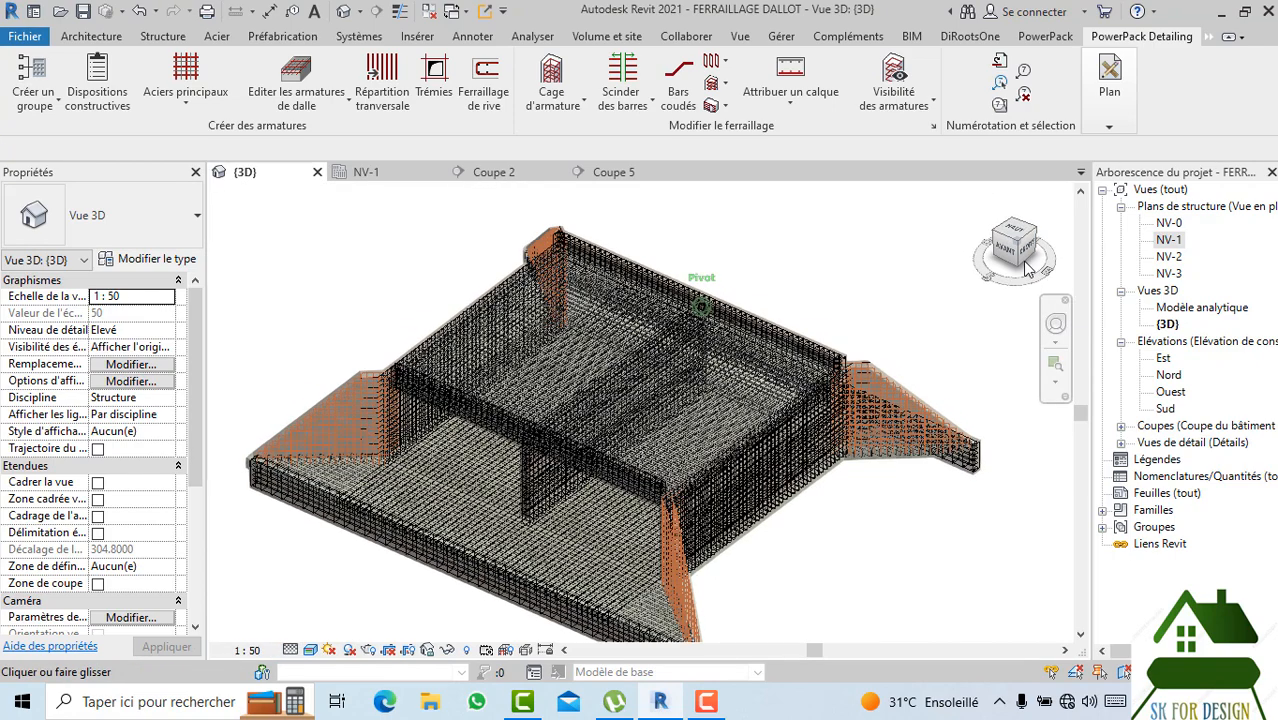
scroll(416, 351, up, 8)
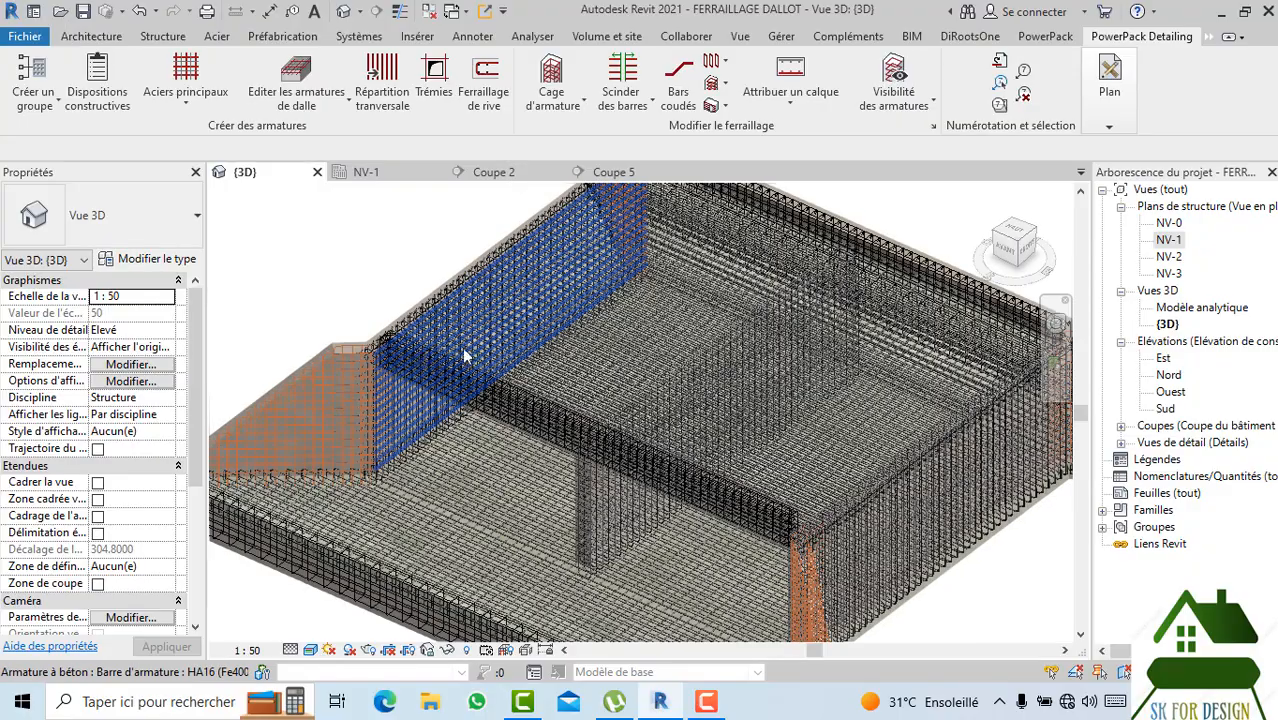
scroll(495, 350, up, 3)
scroll(455, 453, down, 12)
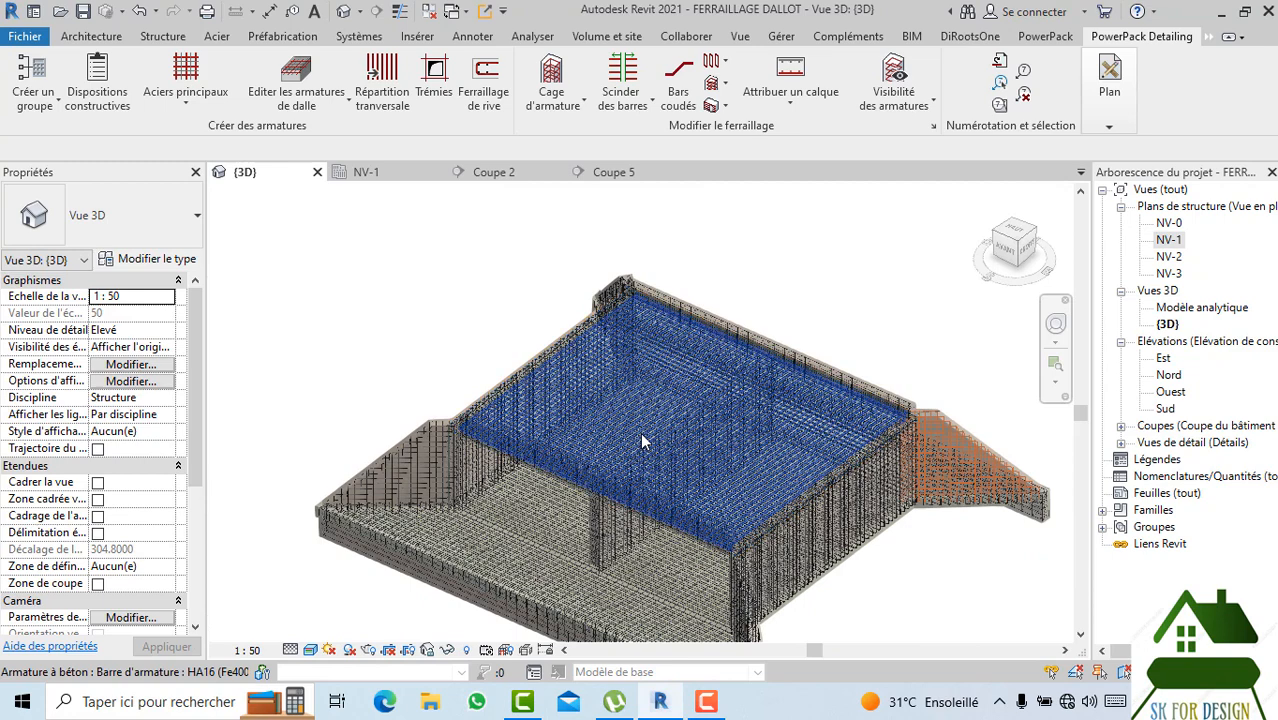
scroll(640, 432, down, 4)
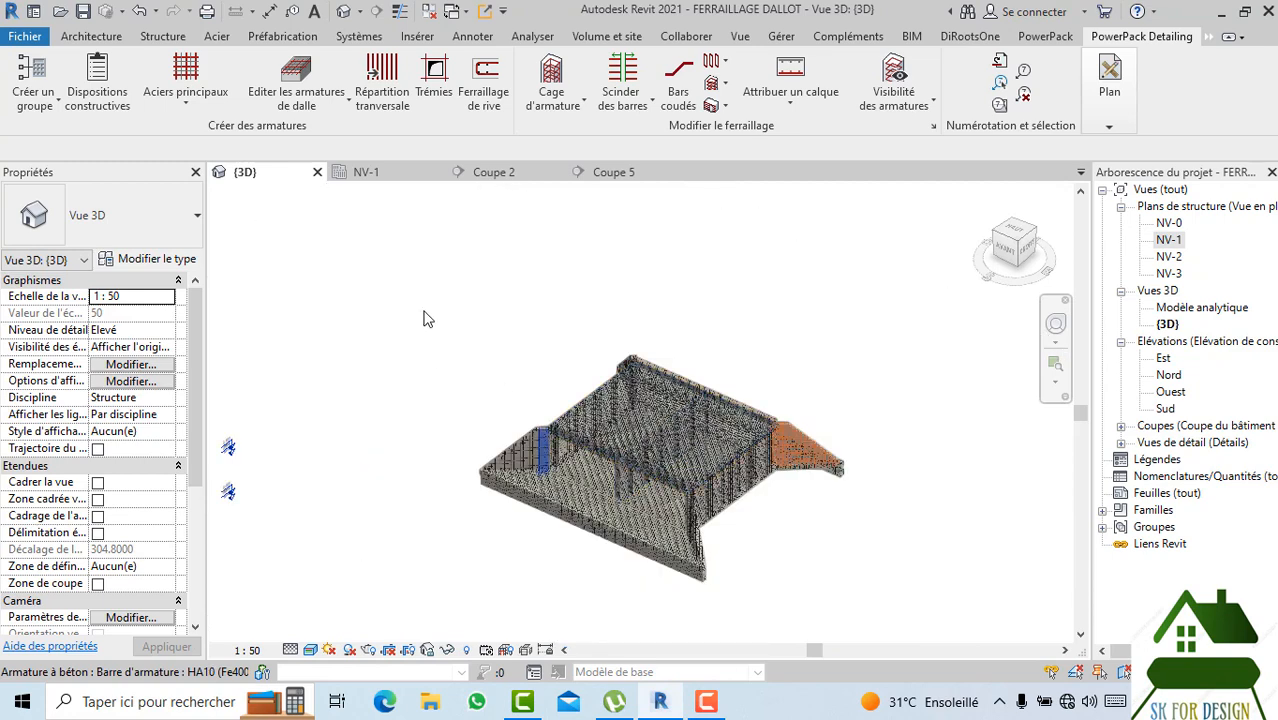
Select the whole culvert and apply the HIDDEN bar representation to its reinforcement in the active view with Visibilité des armatures.
drag(762, 560, 938, 688)
drag(1030, 571, 1030, 571)
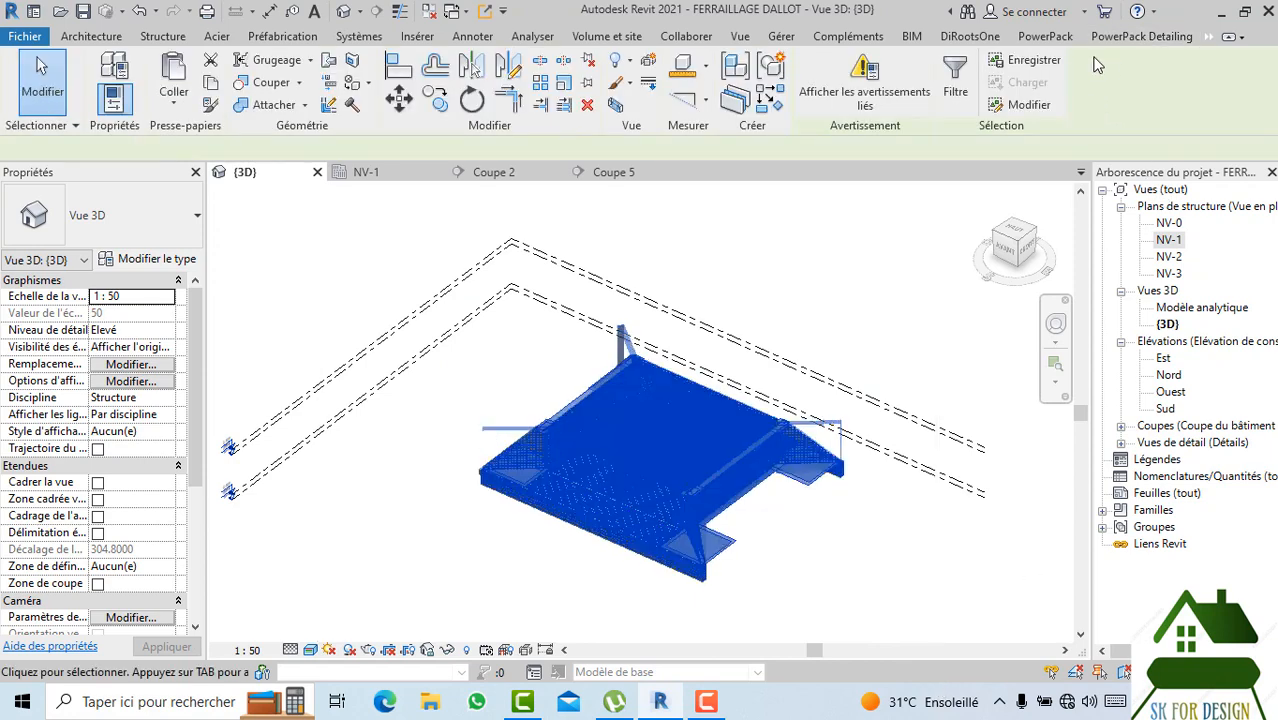
click(1140, 37)
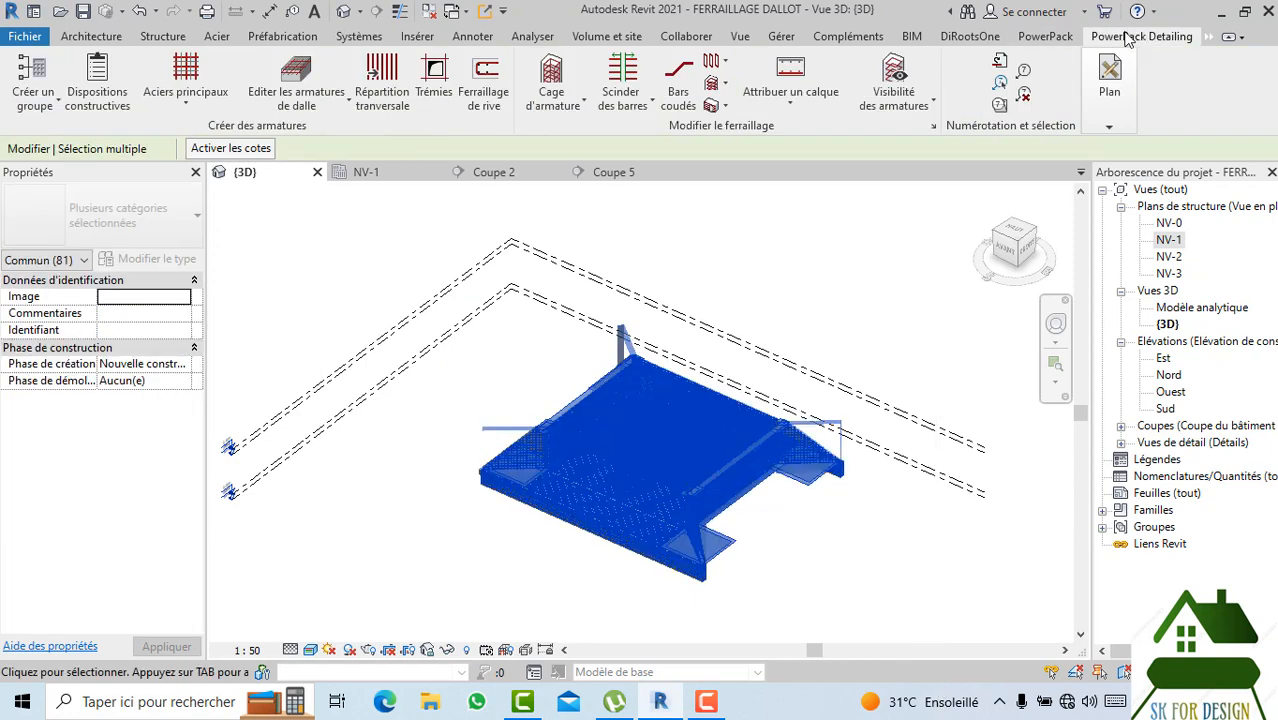
click(922, 106)
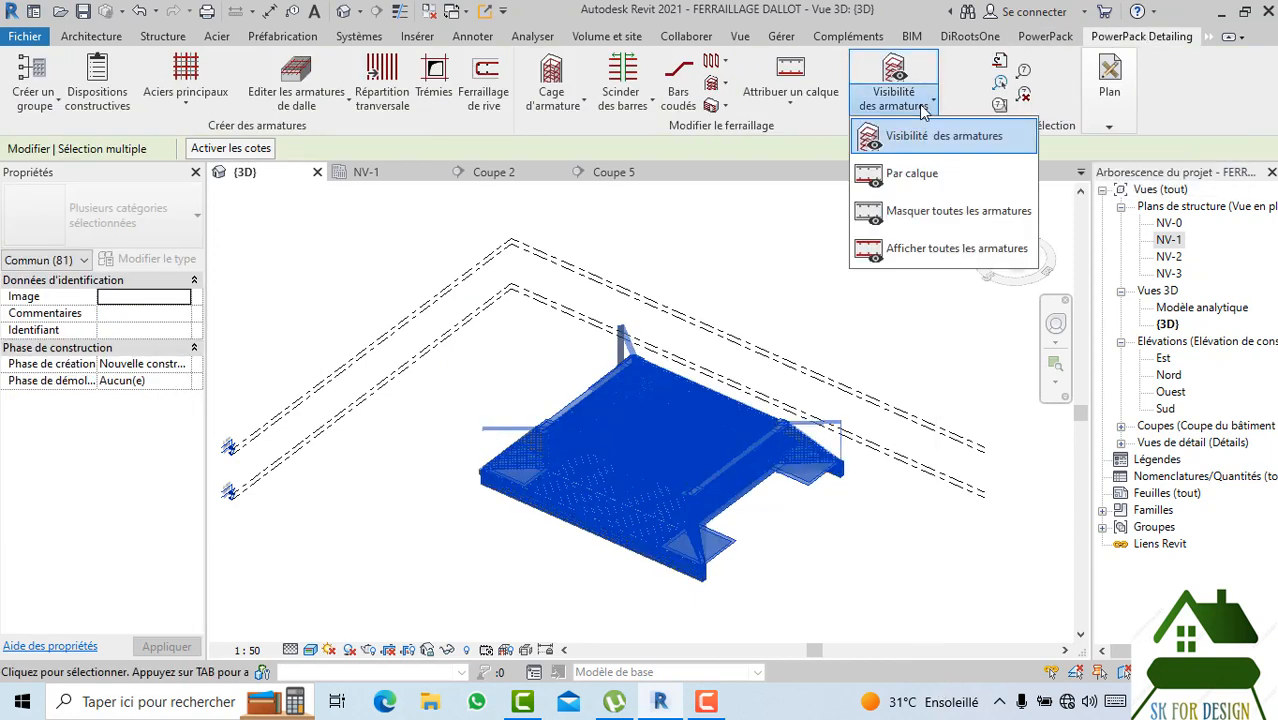
click(914, 67)
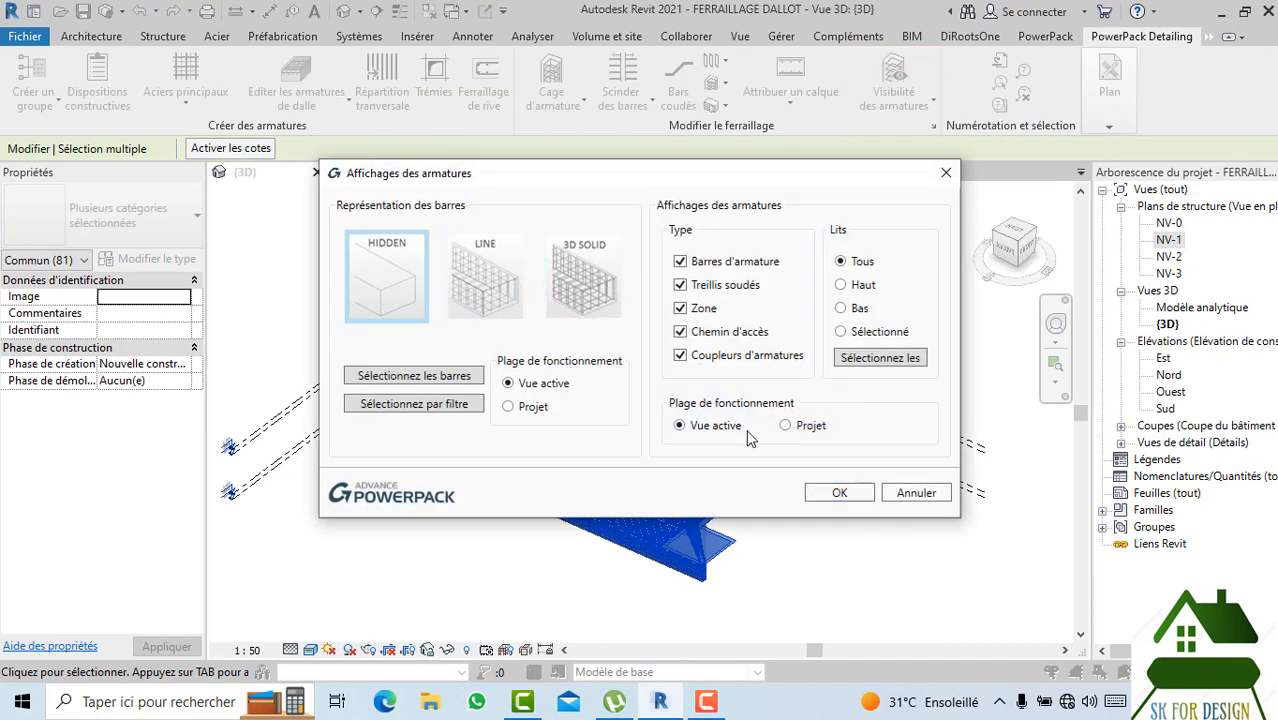
click(836, 493)
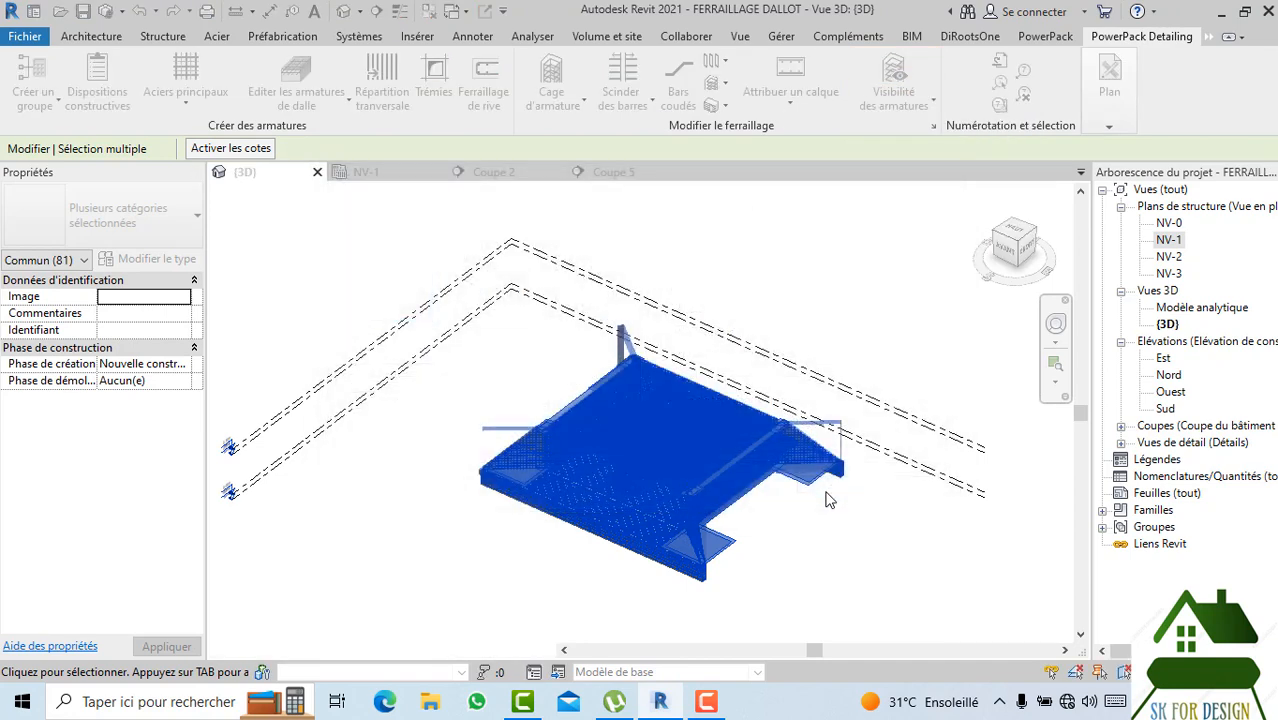
click(829, 575)
scroll(828, 573, up, 3)
scroll(608, 448, down, 4)
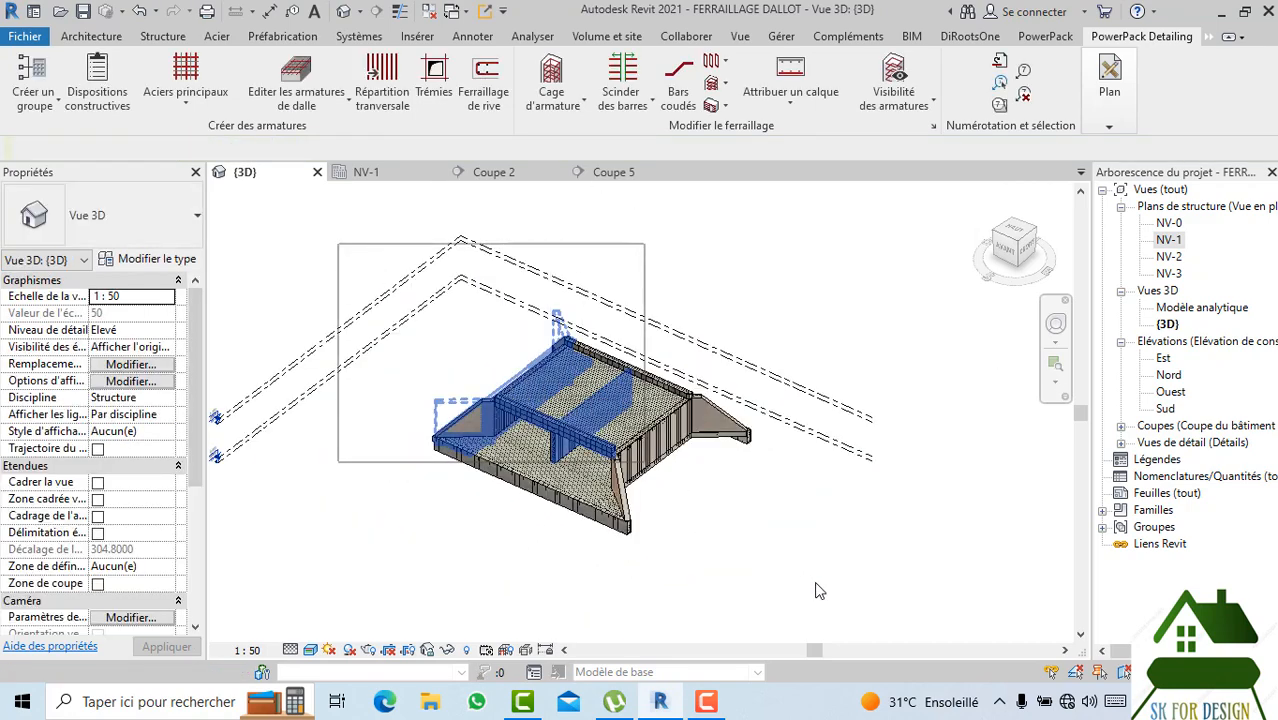
Filter a selection of the whole culvert to Armature à béton only and enable Afficher clairement for those bars in the {3D} view.
drag(836, 603, 854, 606)
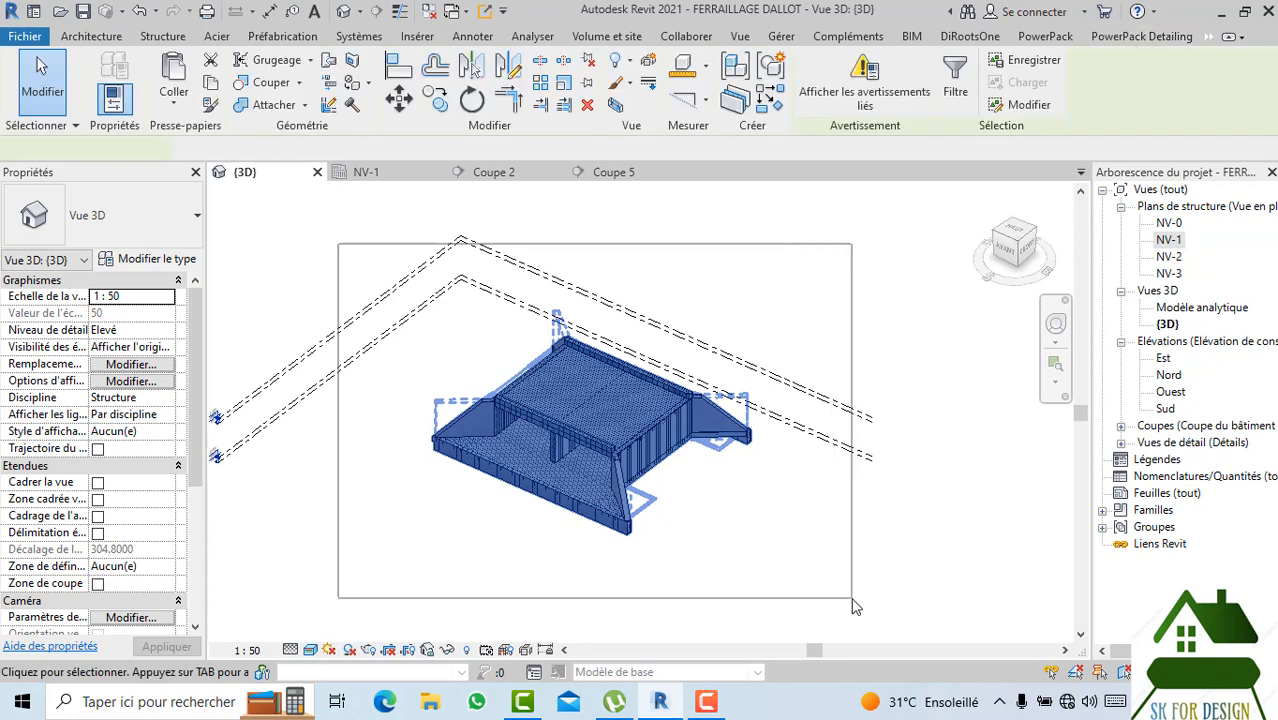
click(953, 80)
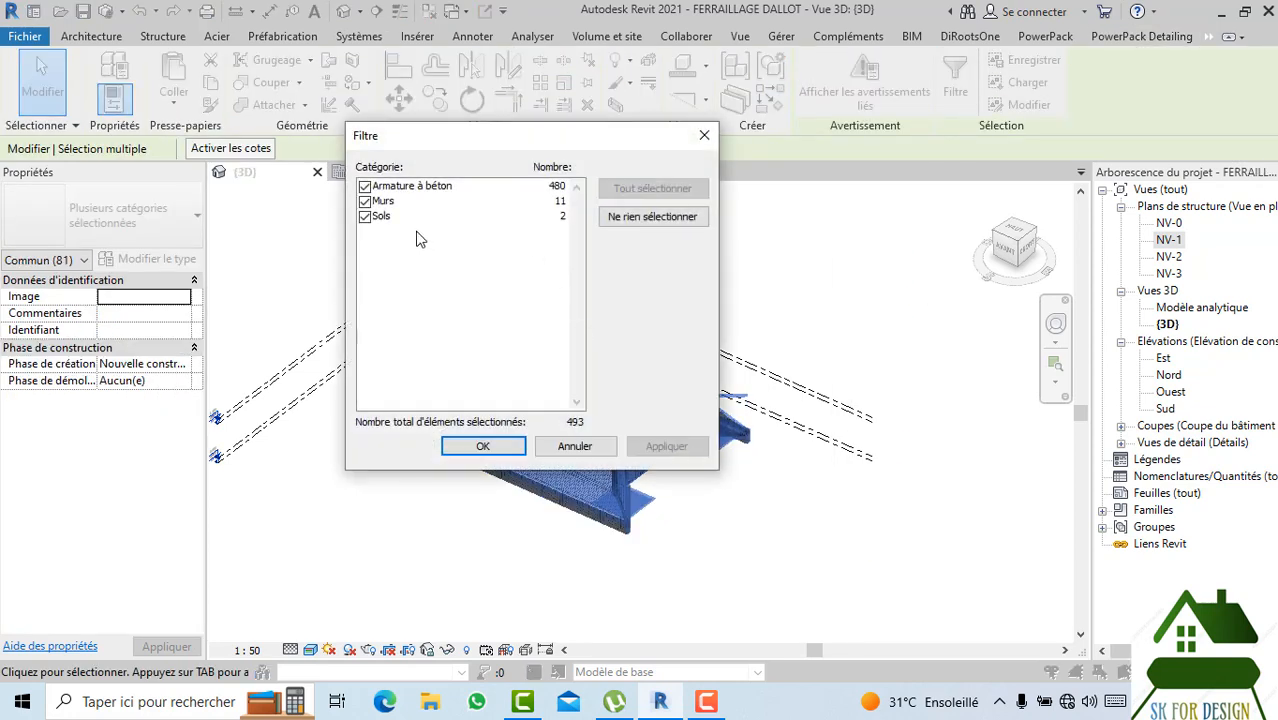
click(364, 216)
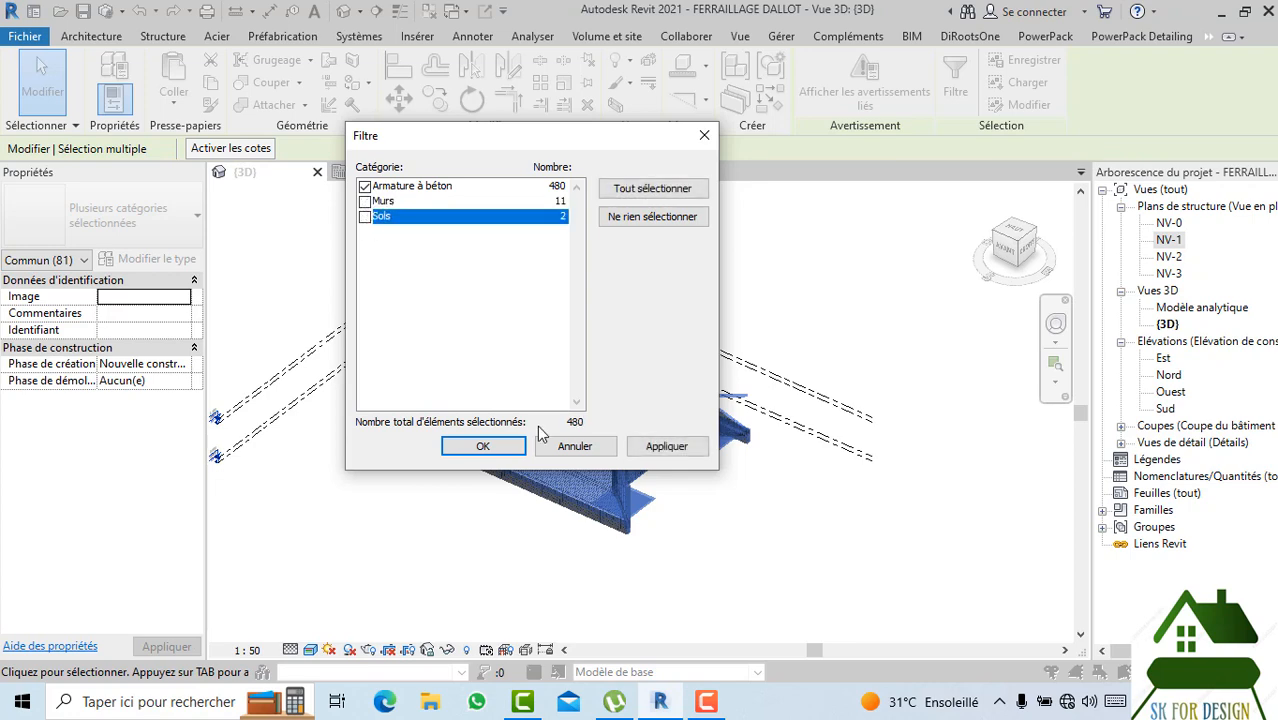
click(512, 450)
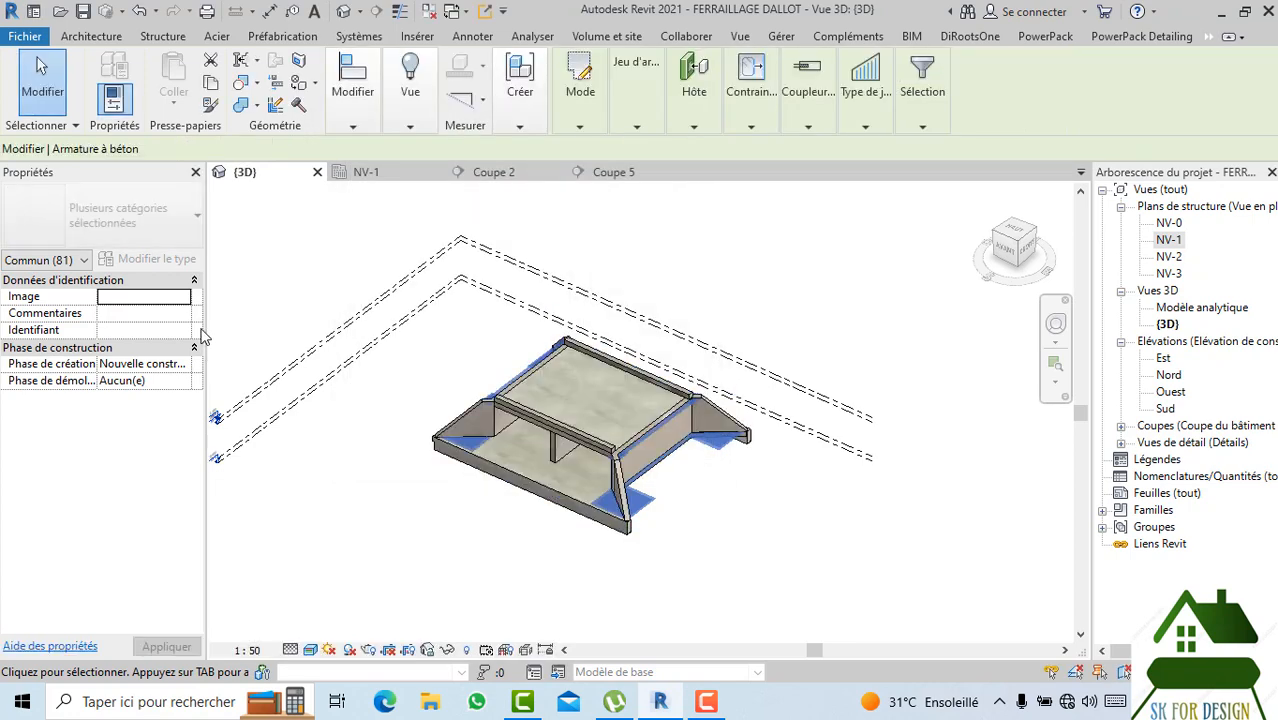
scroll(152, 418, down, 2)
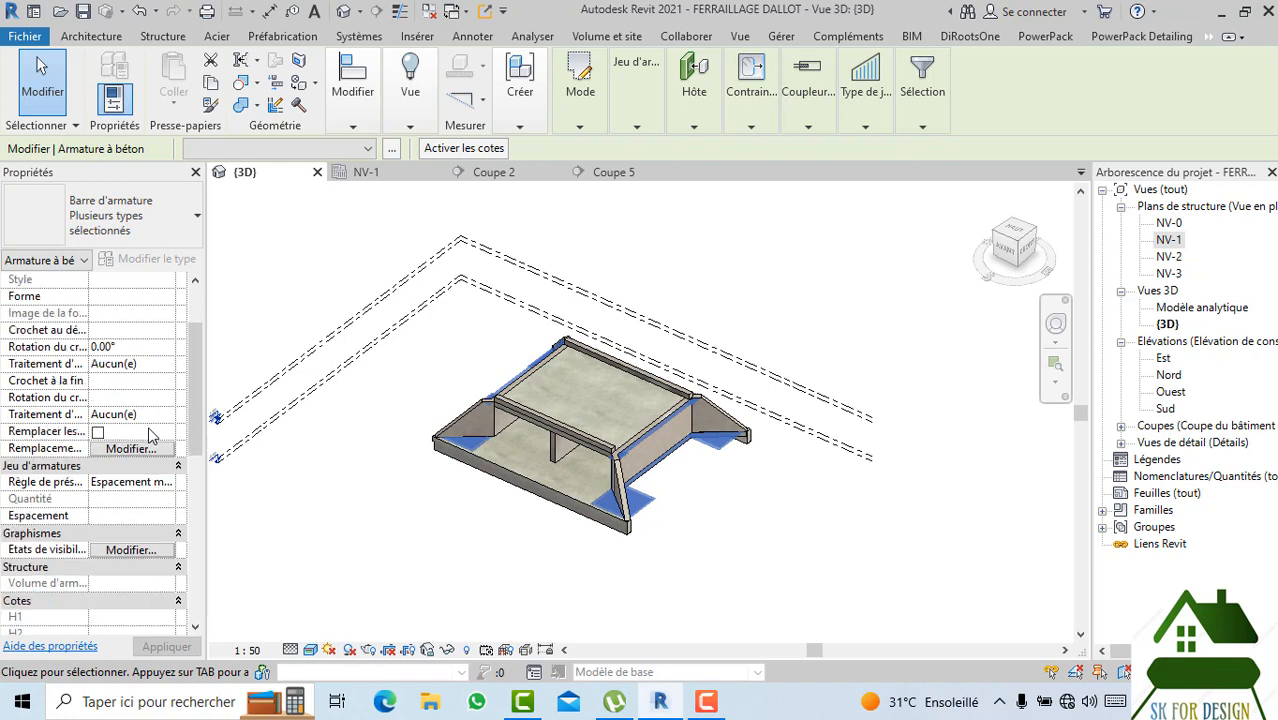
click(131, 499)
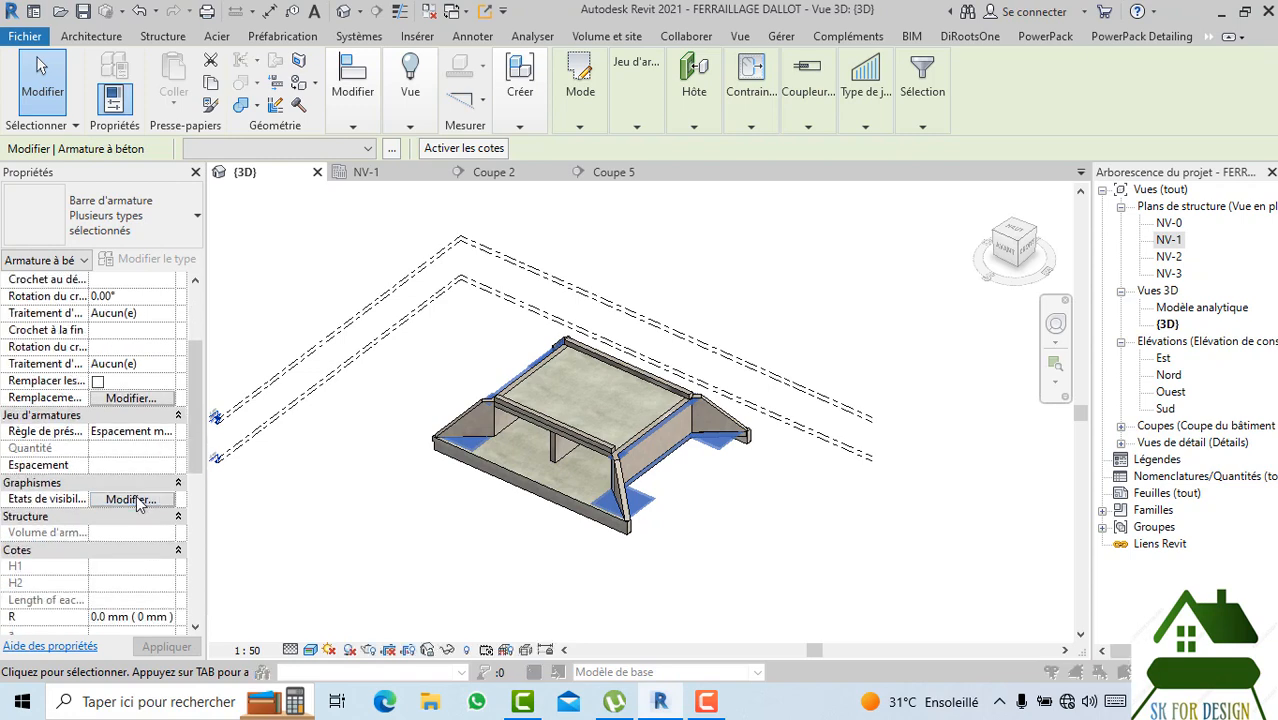
scroll(678, 385, down, 1)
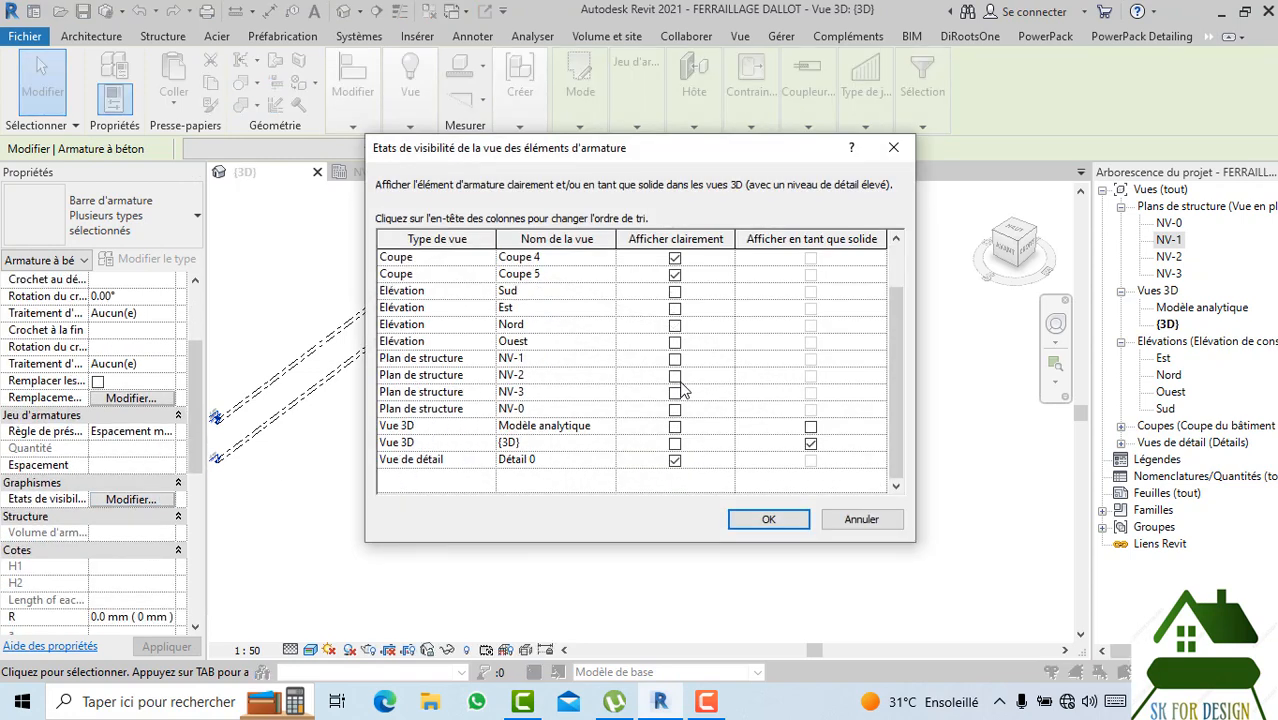
click(675, 444)
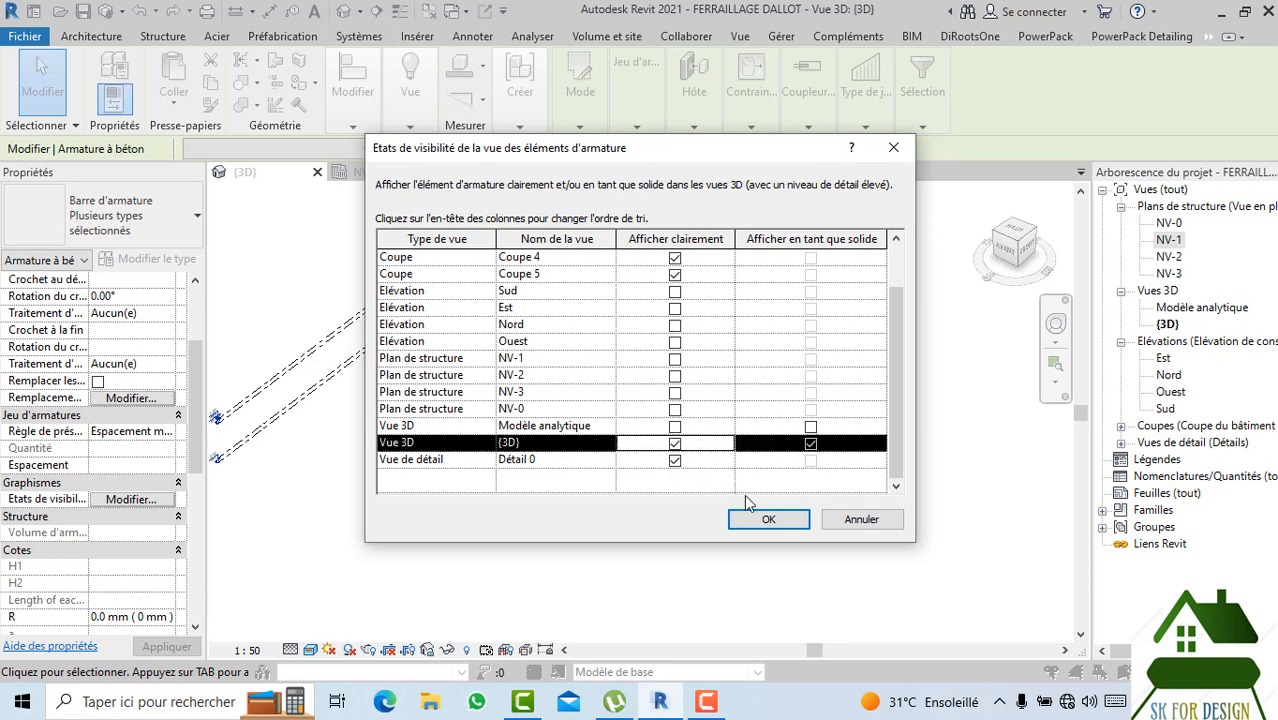
click(766, 521)
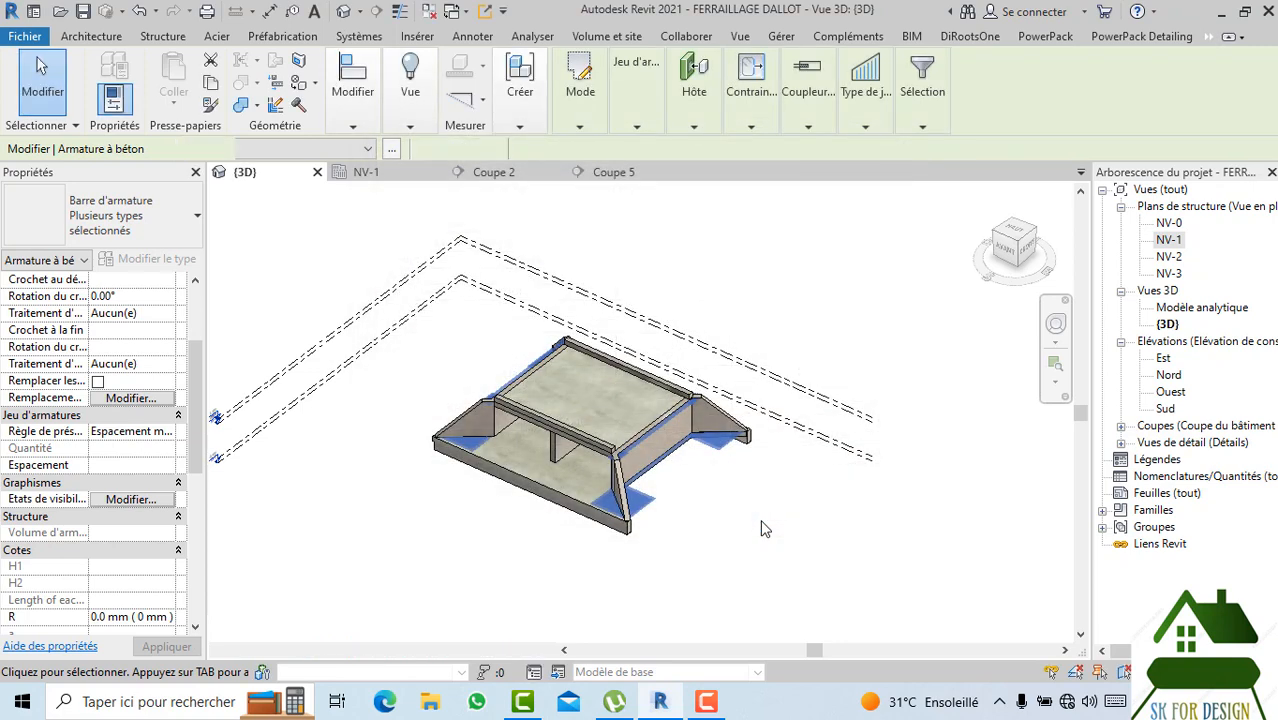
click(763, 529)
scroll(555, 465, up, 5)
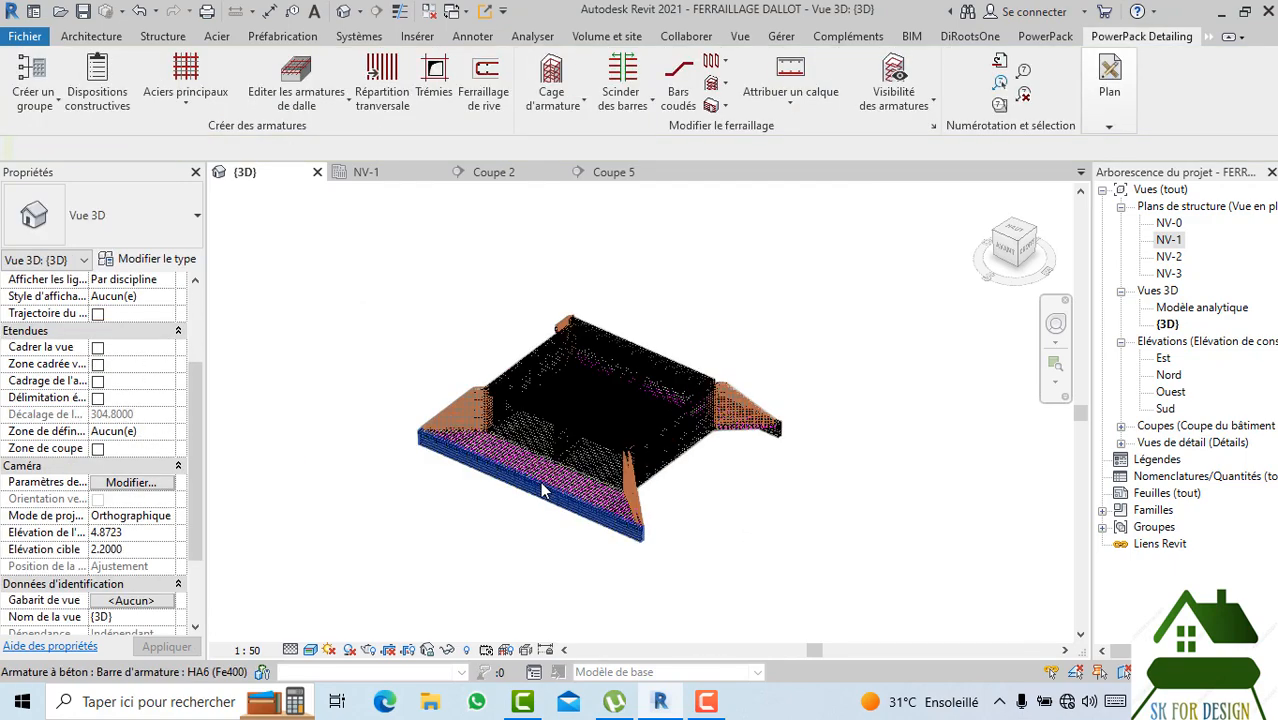
scroll(620, 400, up, 5)
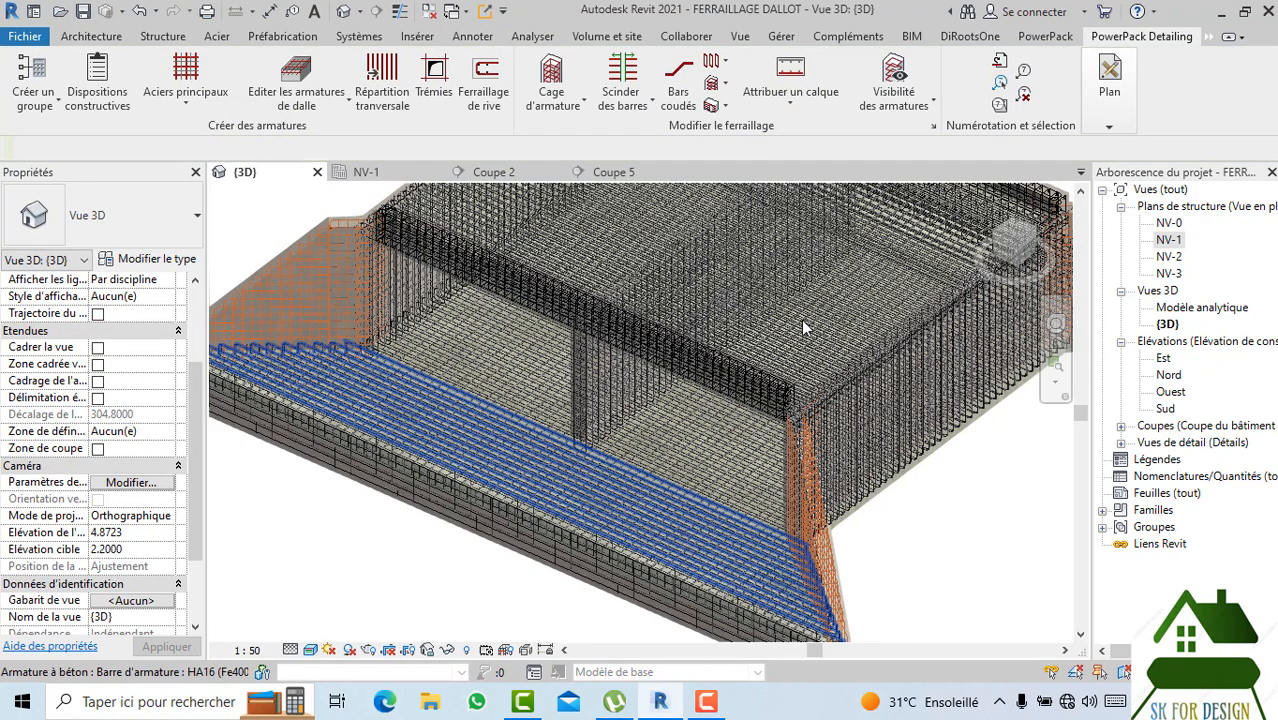
scroll(560, 484, down, 5)
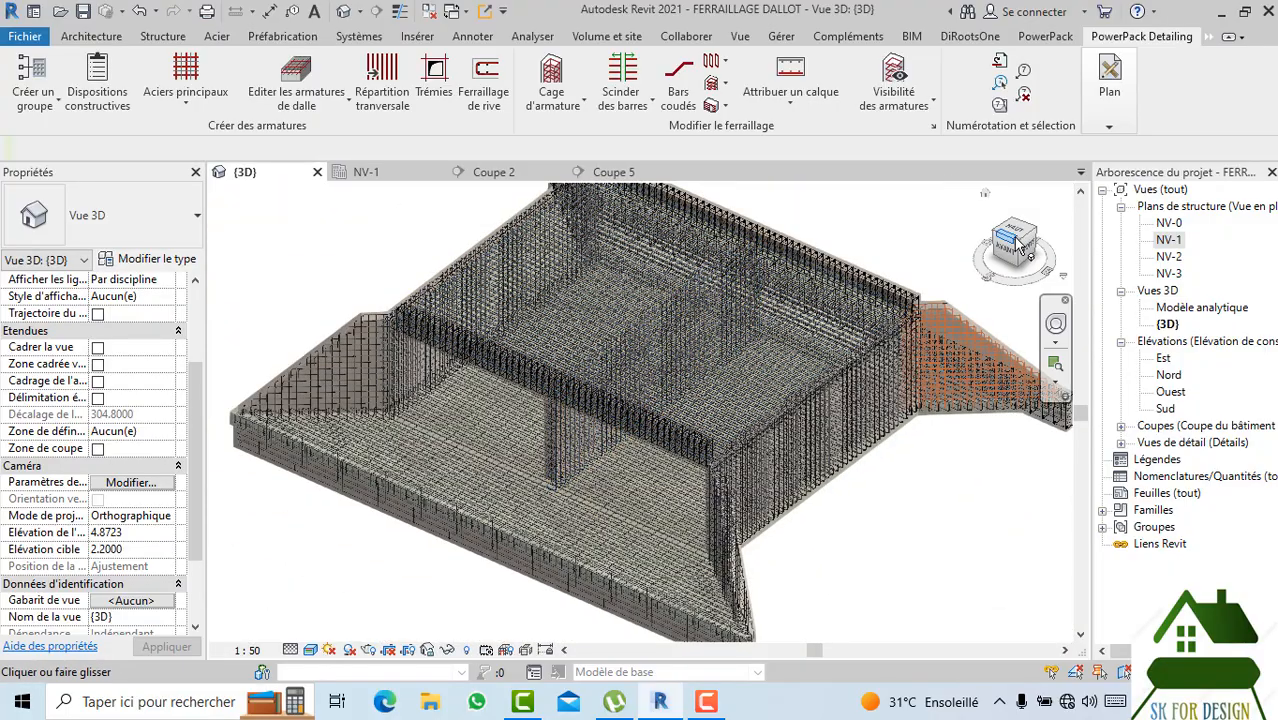
Examine the hooked bar ends and crossing bars where the front headwall meets the top slab.
drag(1017, 245, 900, 258)
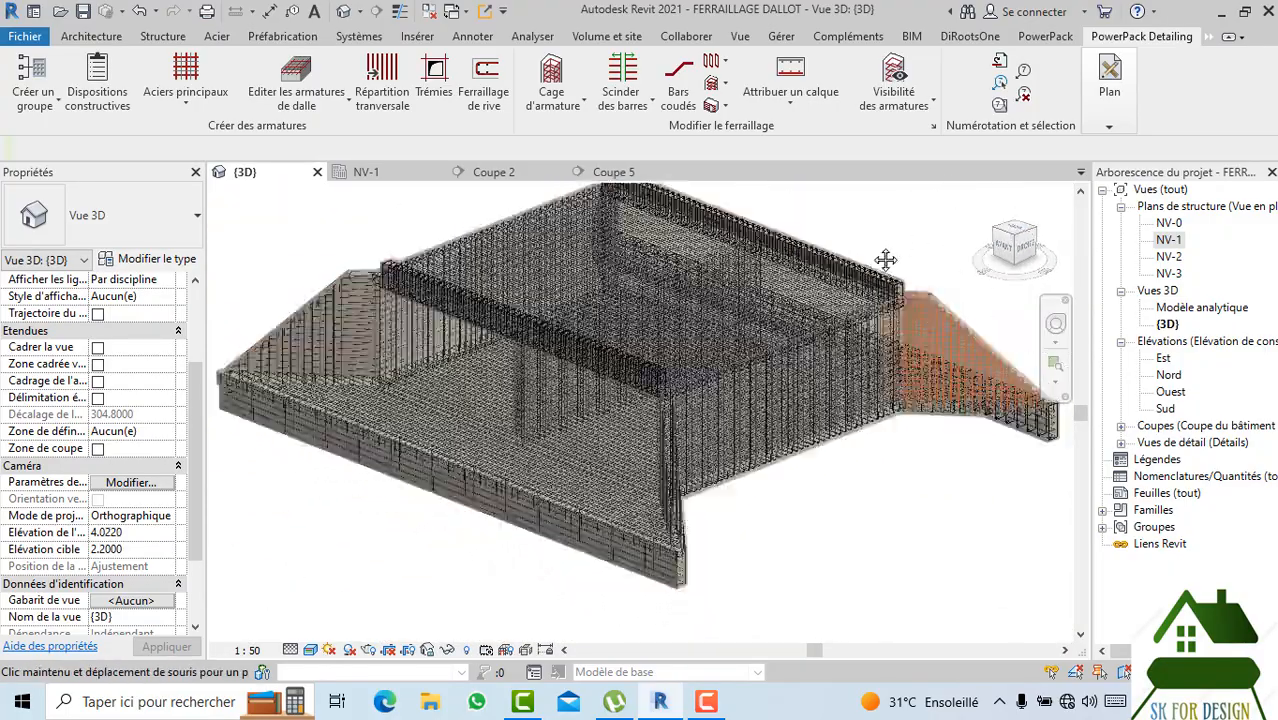
middle_drag(886, 260, 899, 288)
scroll(334, 279, up, 4)
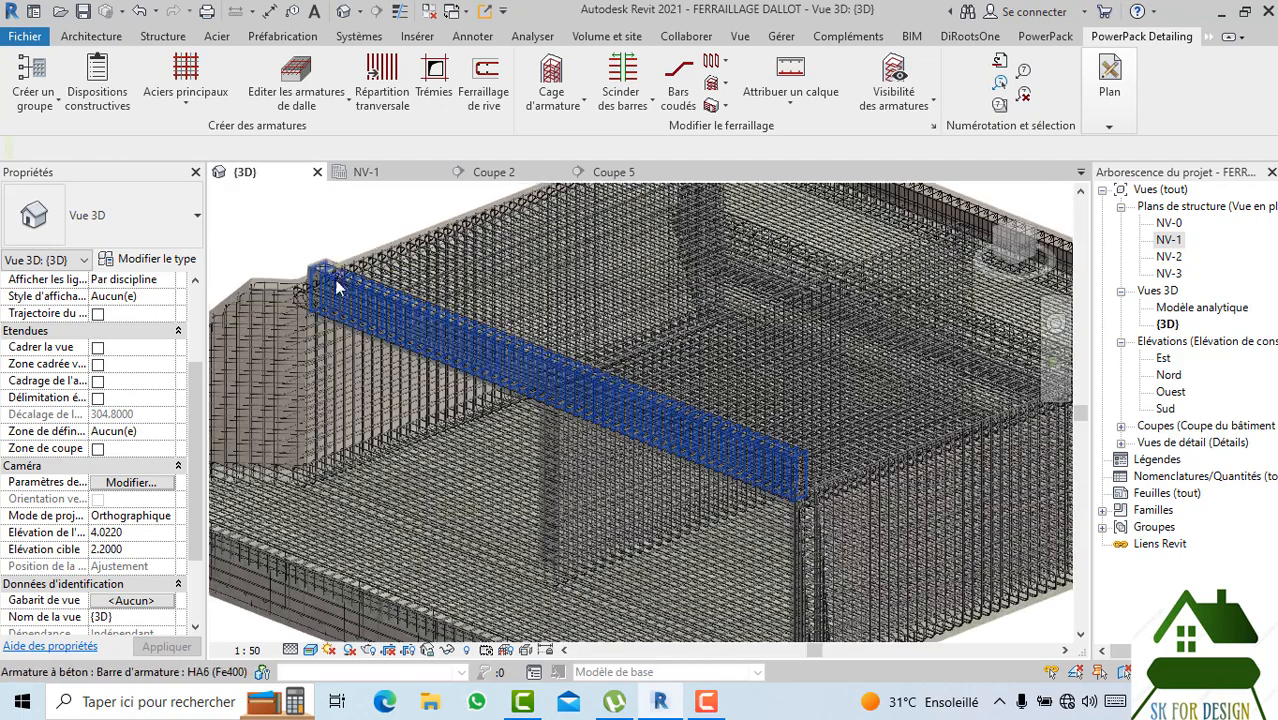
scroll(334, 279, up, 5)
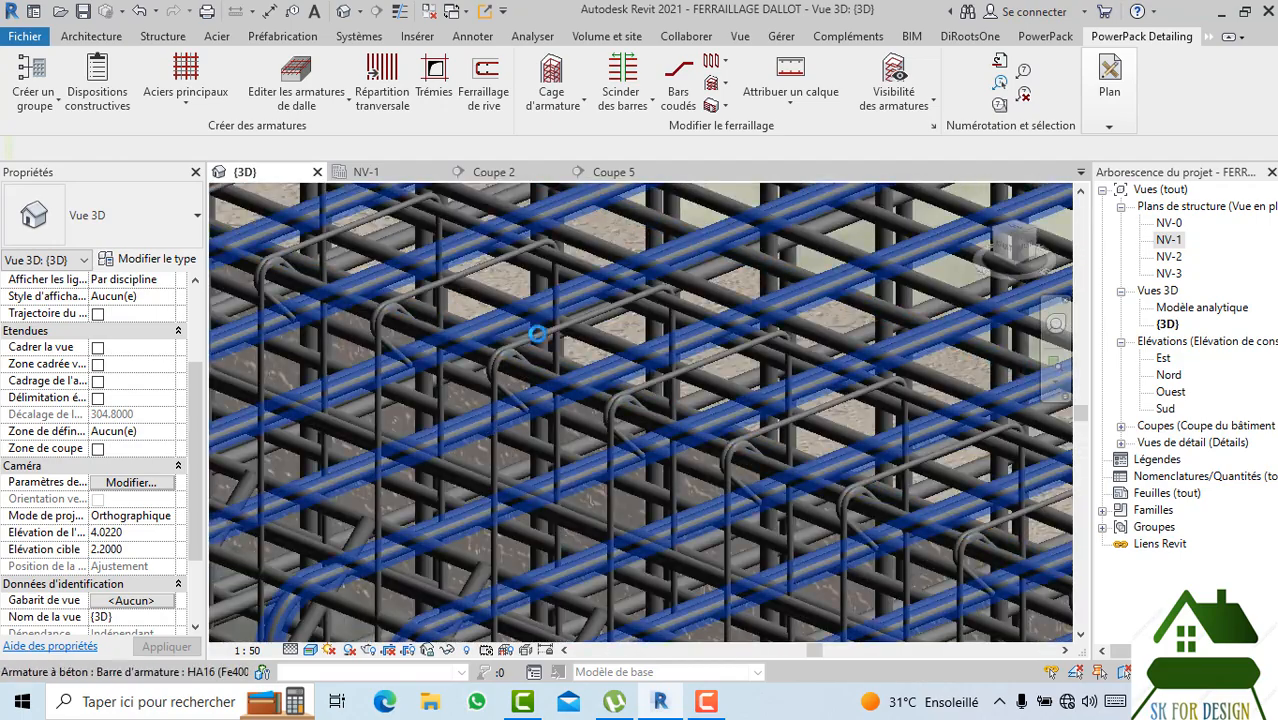
scroll(540, 333, up, 3)
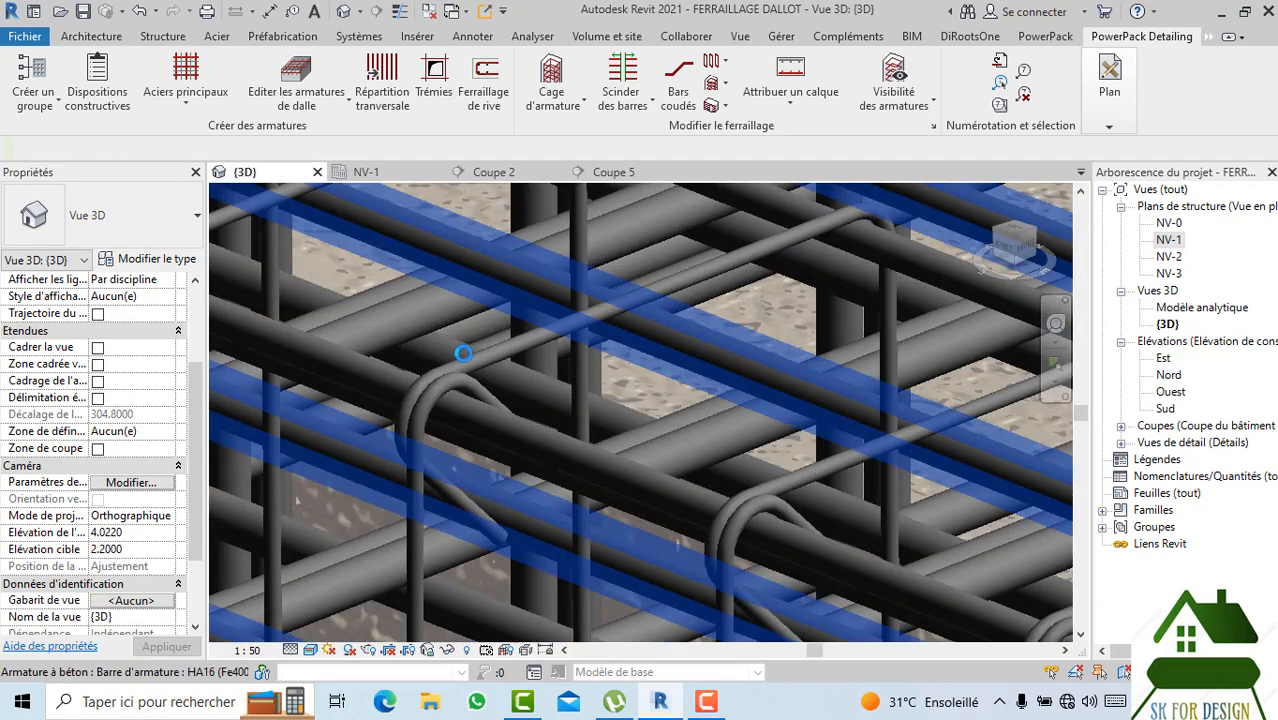
scroll(463, 353, down, 3)
scroll(463, 353, down, 8)
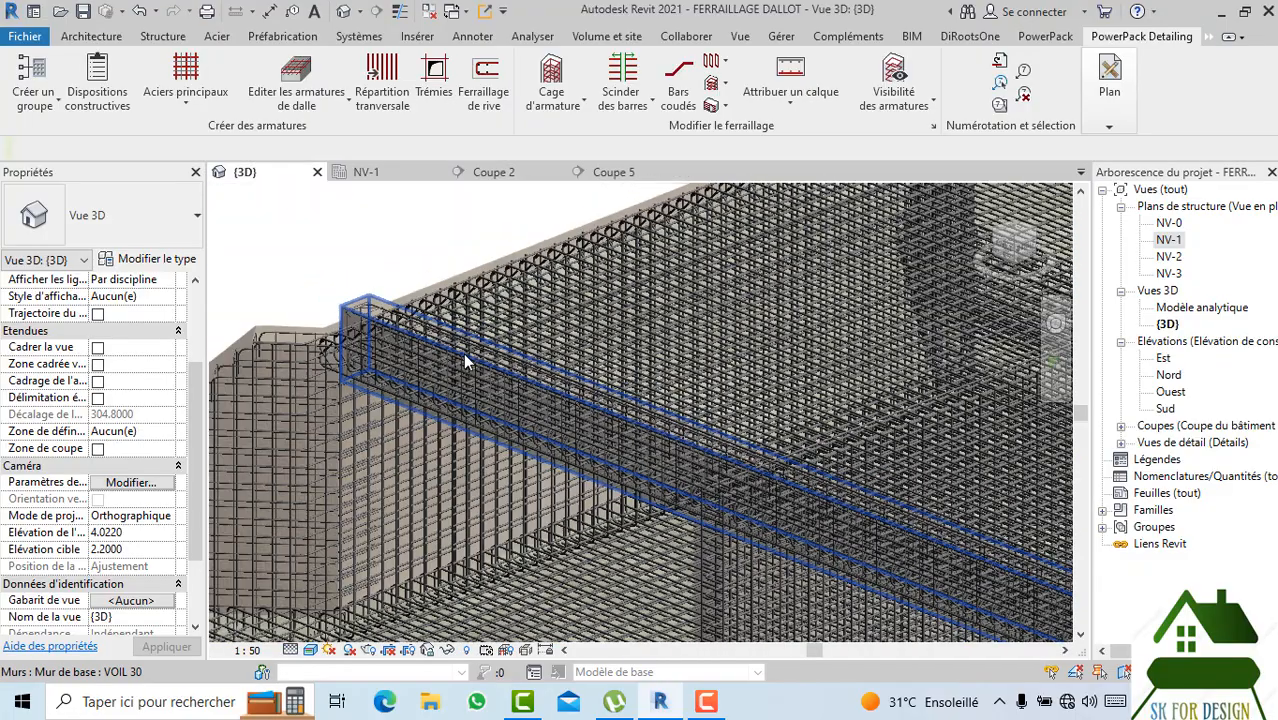
scroll(664, 450, down, 5)
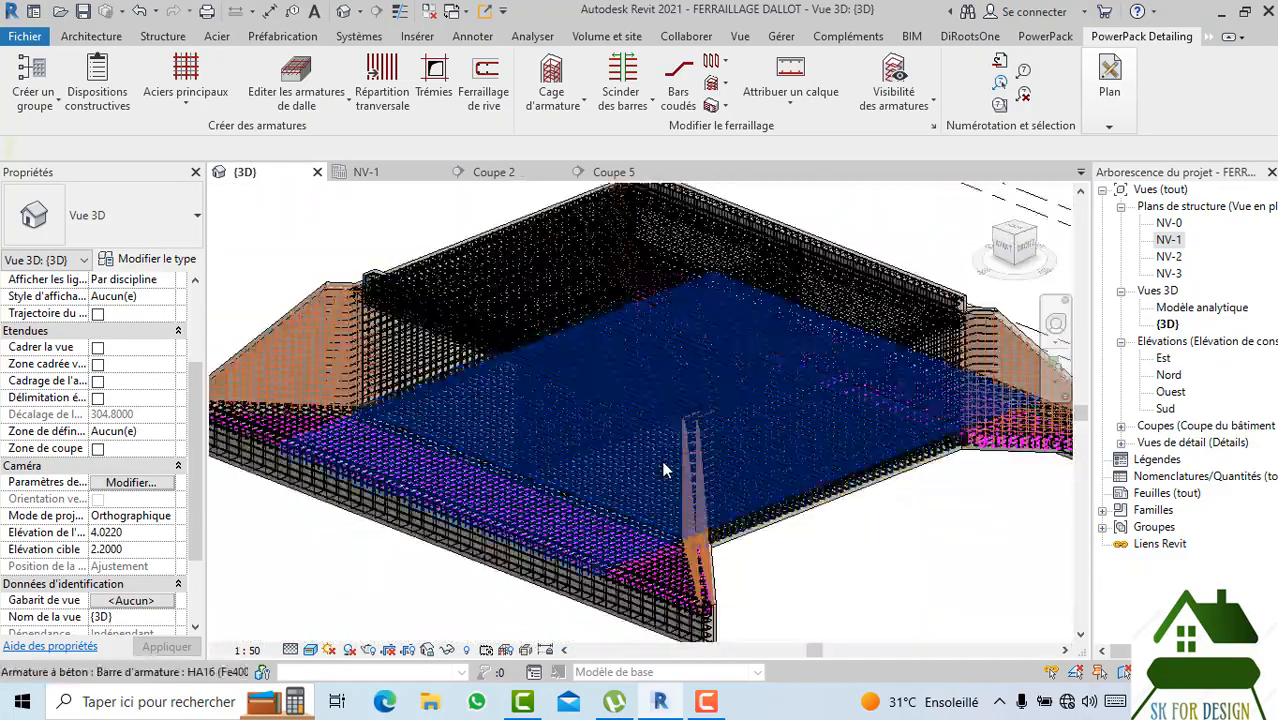
Examine the whole culvert's reinforcement from the front and at the front corner of the base slab.
click(1007, 255)
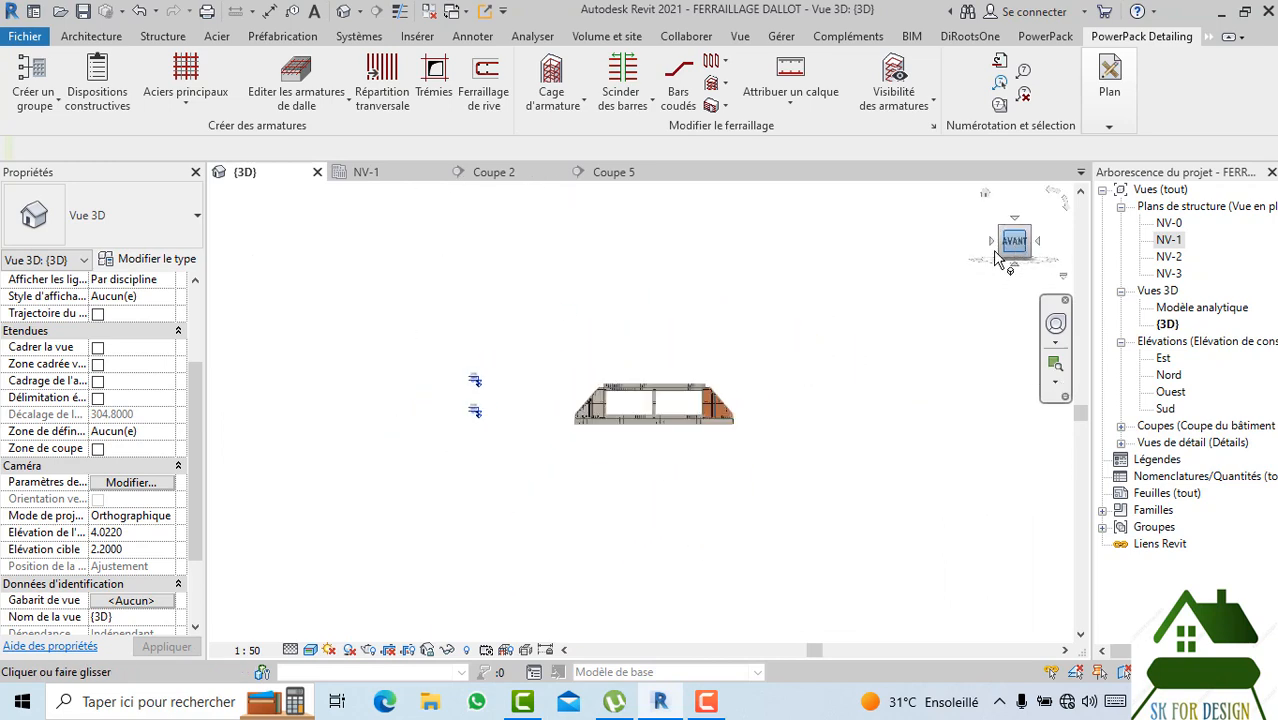
mouse_move(1004, 248)
mouse_down()
mouse_move(944, 288)
mouse_move(855, 298)
mouse_up()
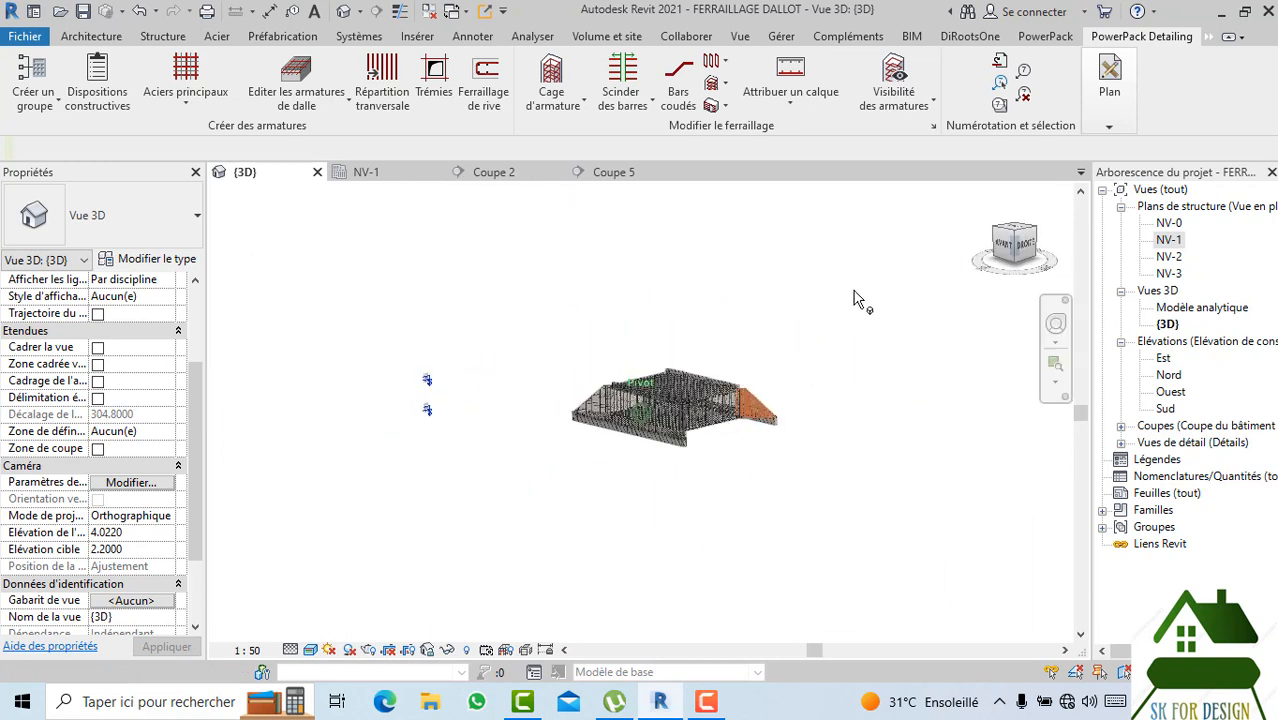
scroll(702, 320, up, 5)
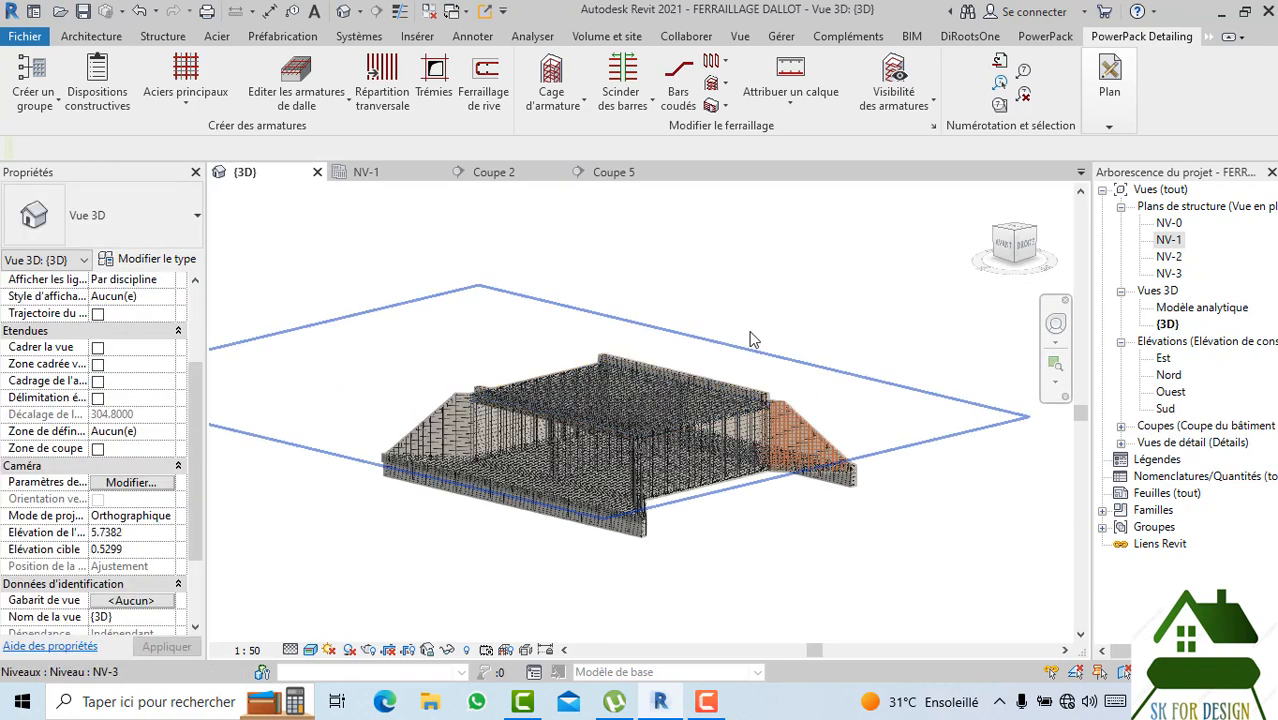
scroll(777, 316, down, 3)
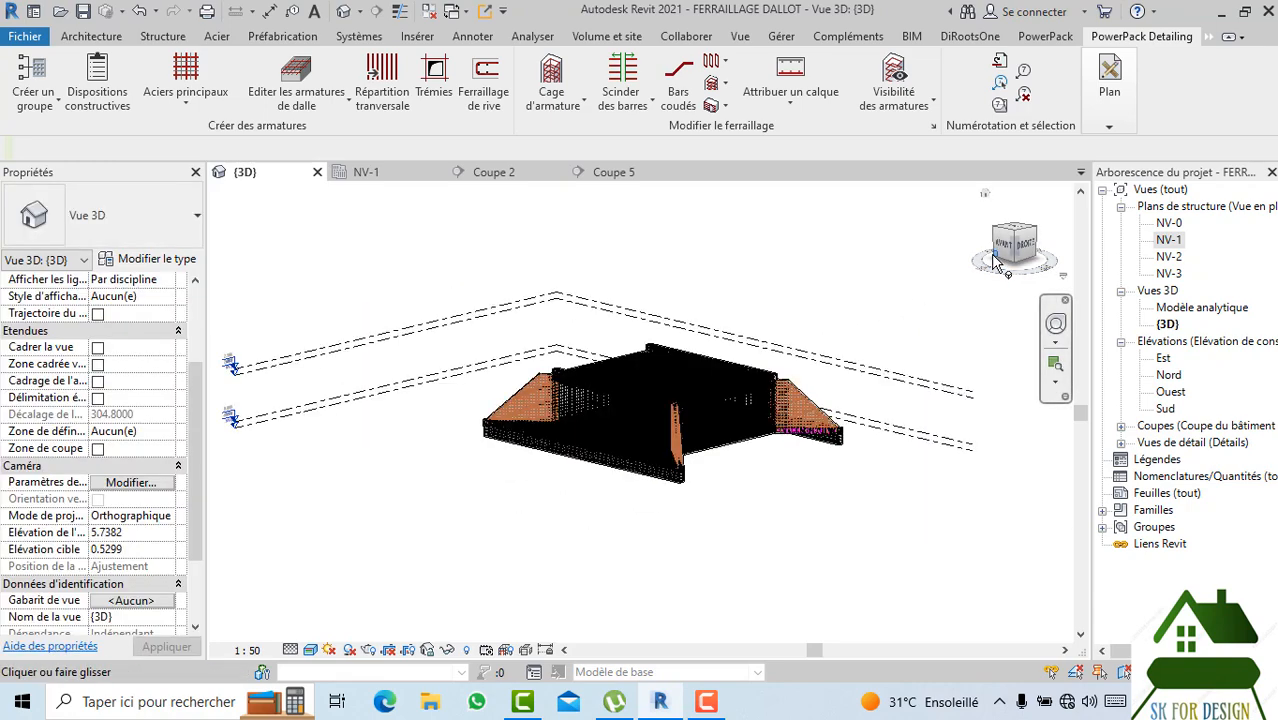
drag(1004, 249, 1005, 263)
scroll(698, 424, up, 3)
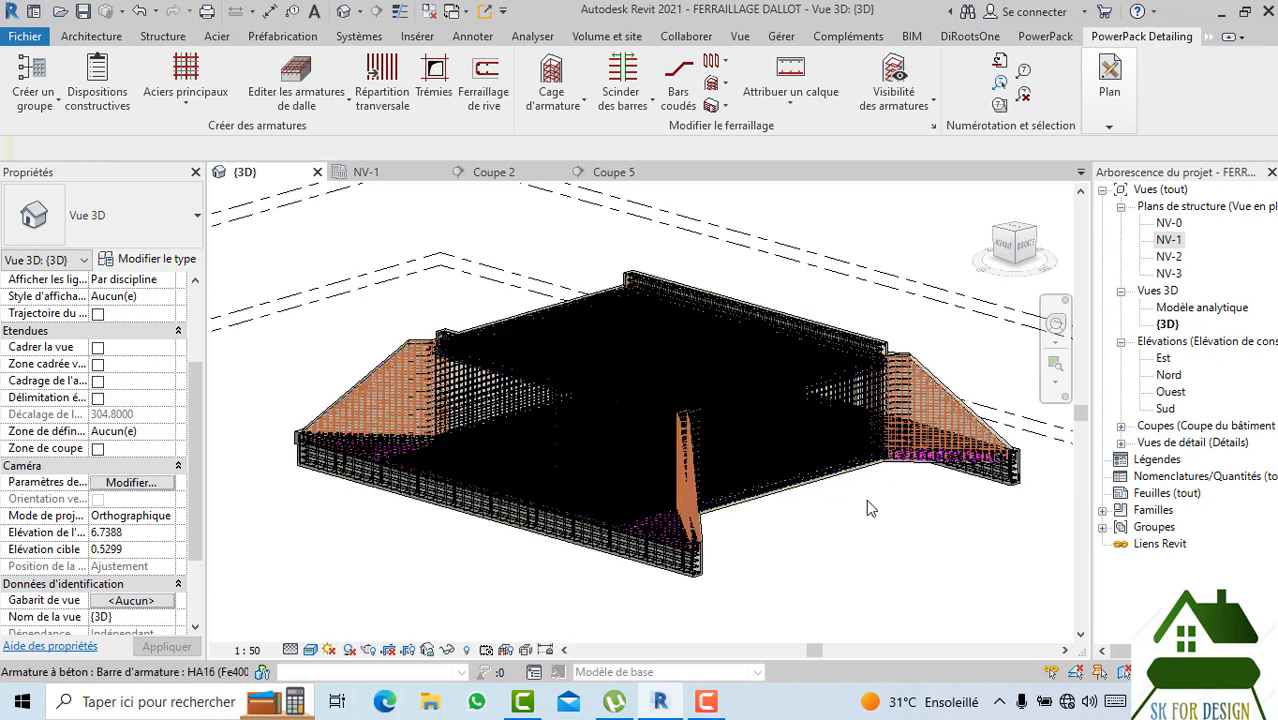
shift+middle_drag(866, 503, 705, 573)
scroll(705, 568, up, 5)
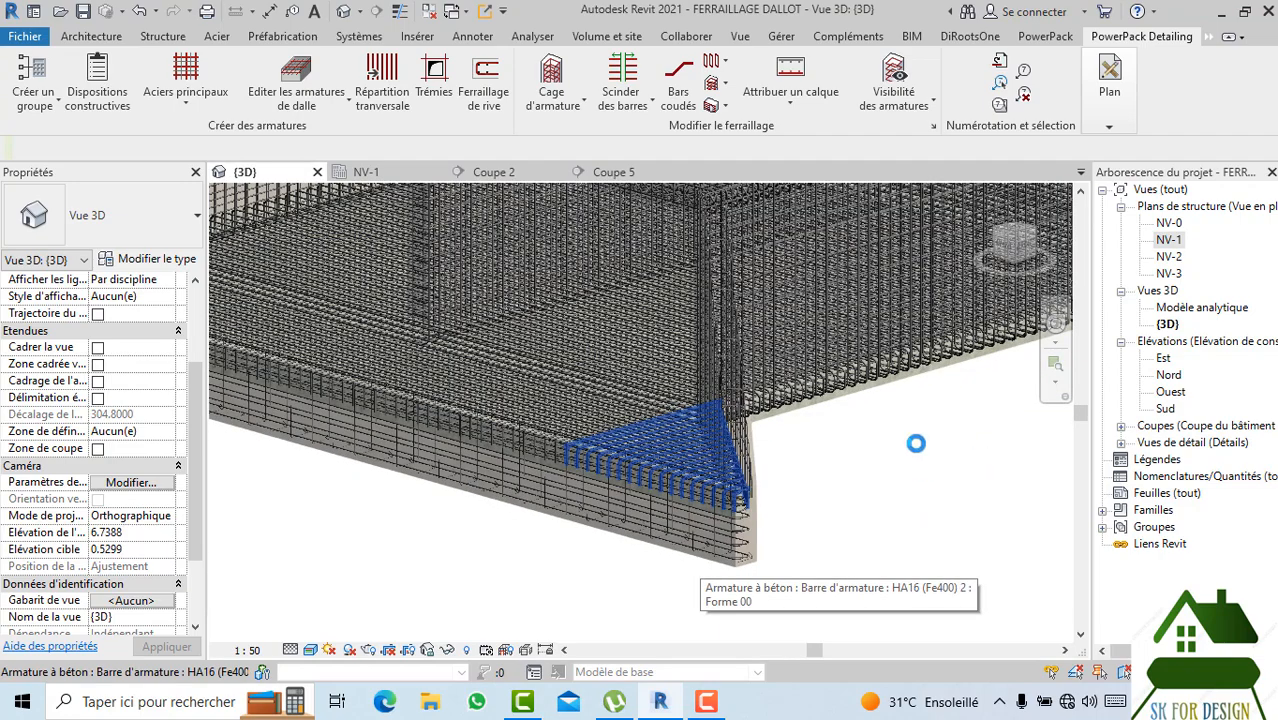
scroll(916, 442, down, 5)
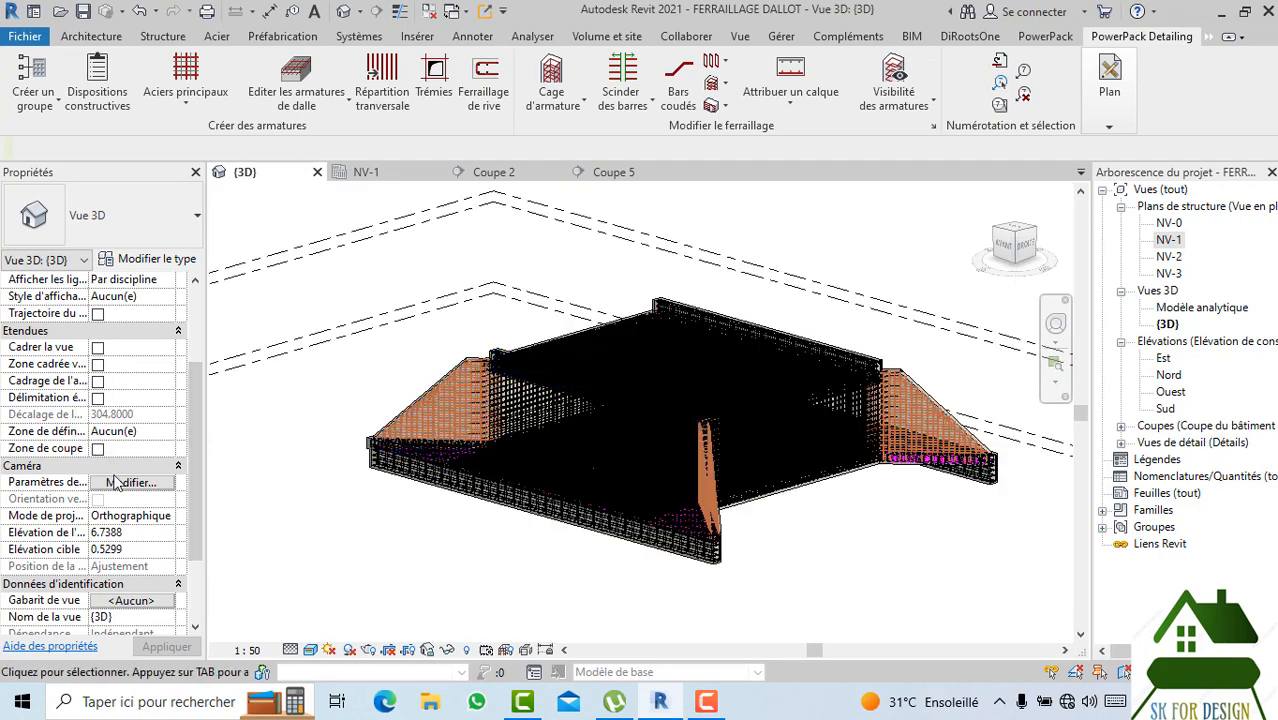
click(138, 484)
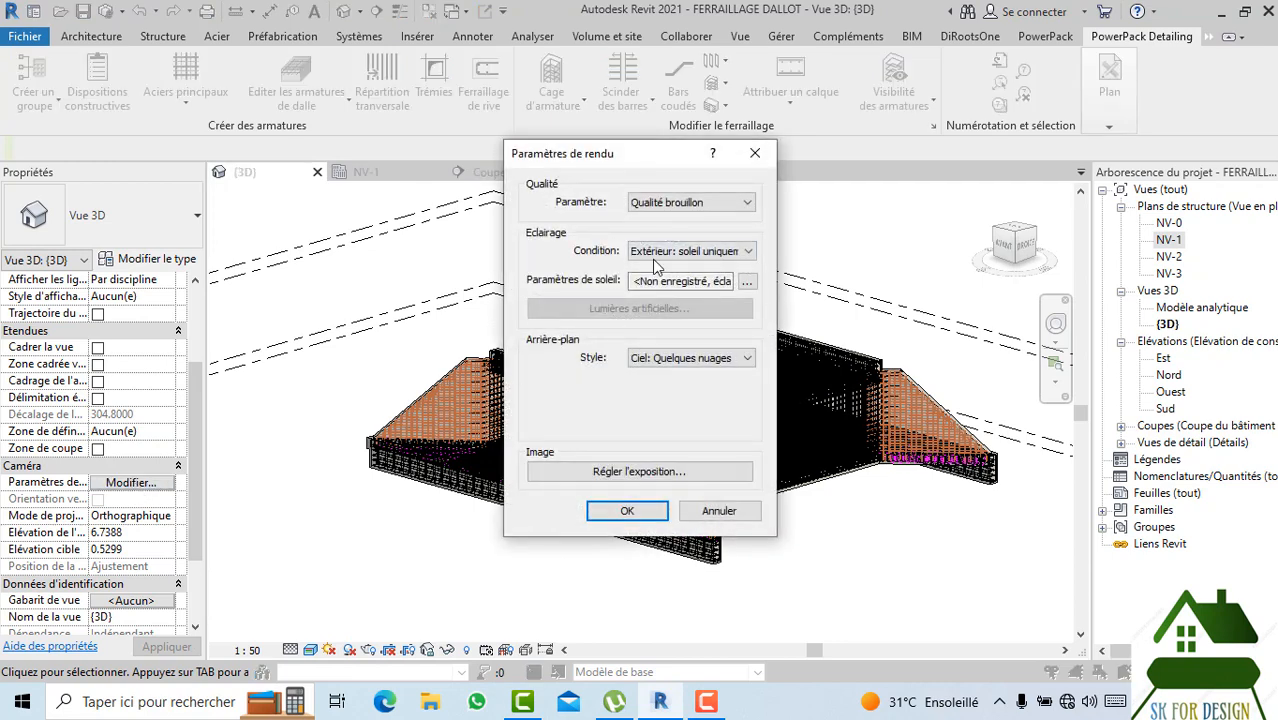
click(755, 153)
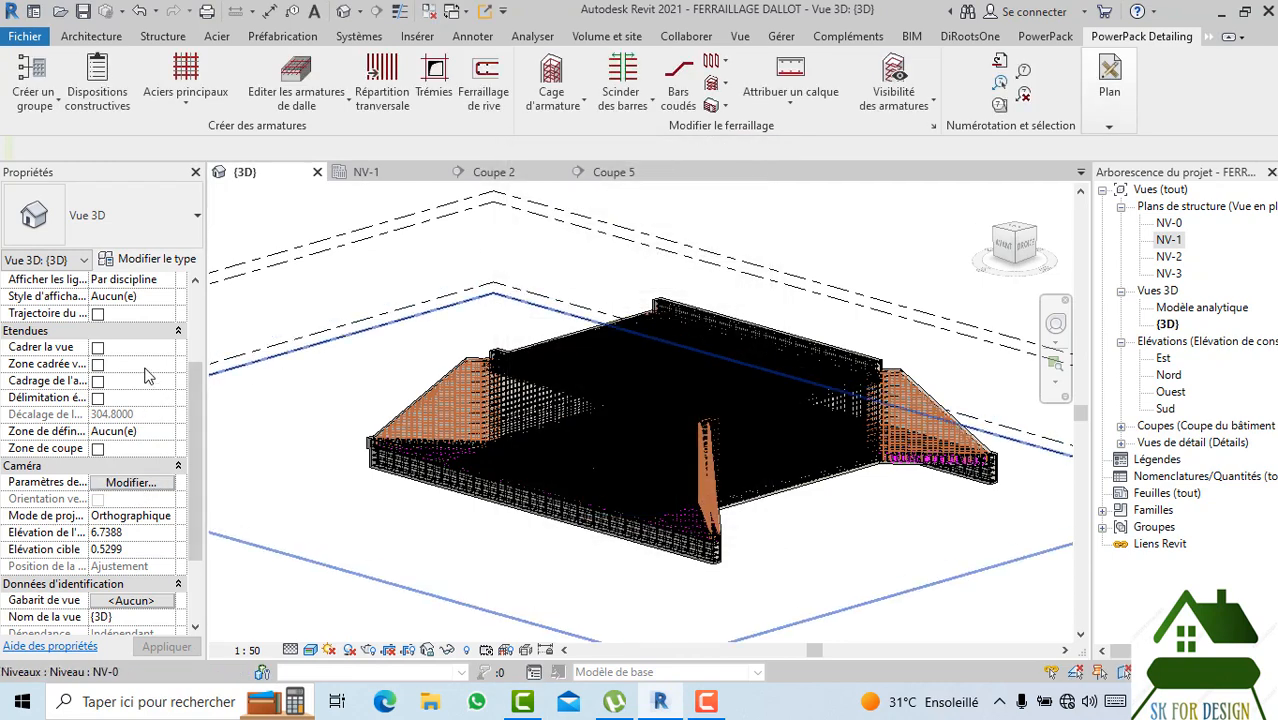
scroll(145, 370, down, 1)
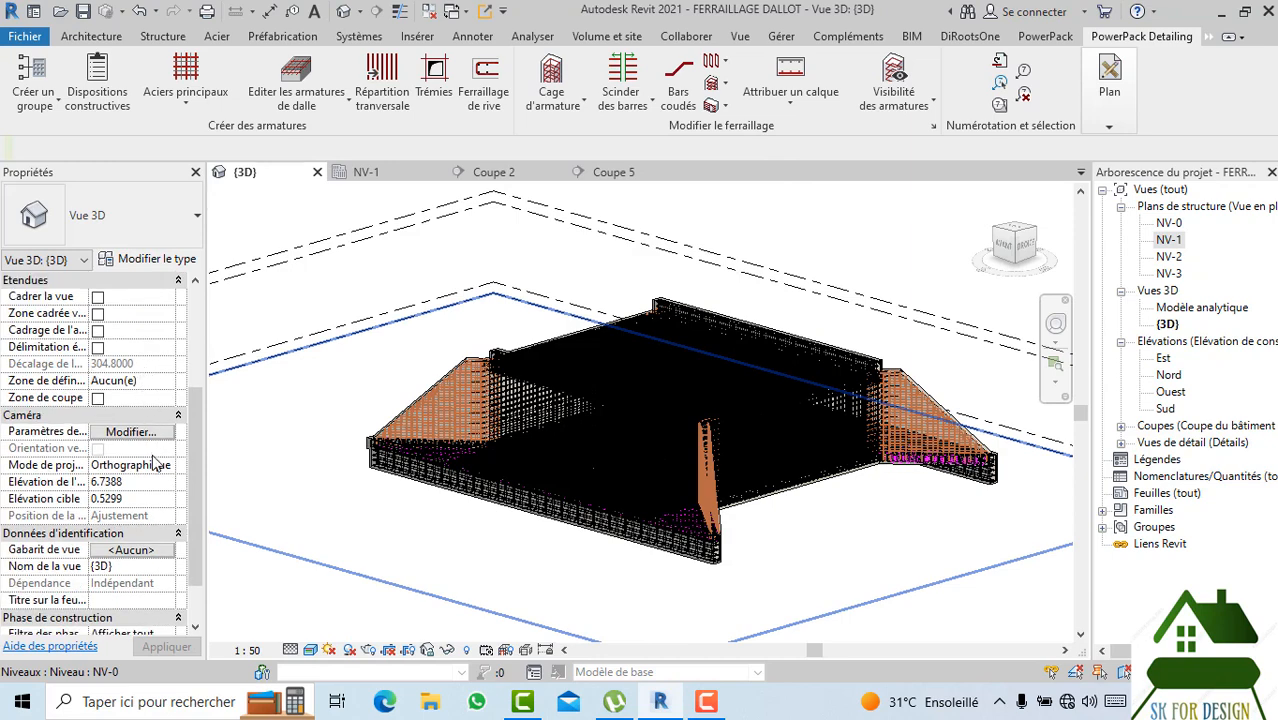
scroll(155, 470, down, 1)
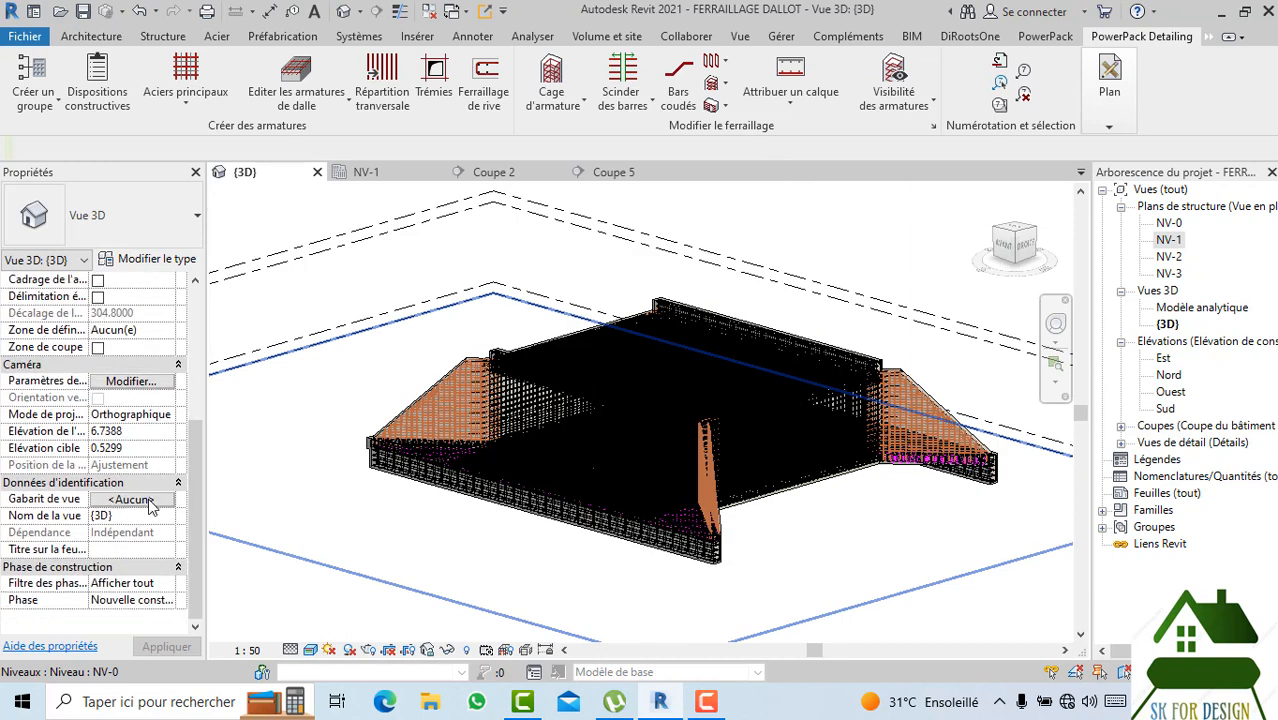
scroll(150, 505, up, 3)
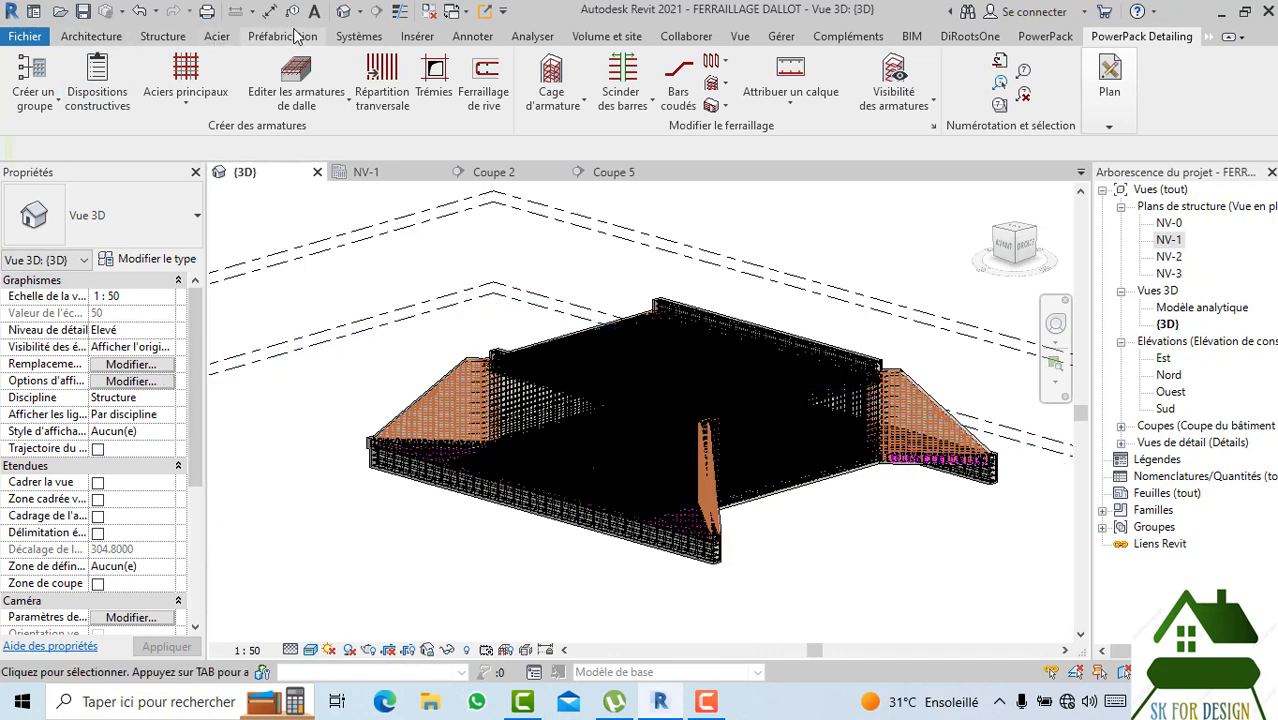
click(166, 38)
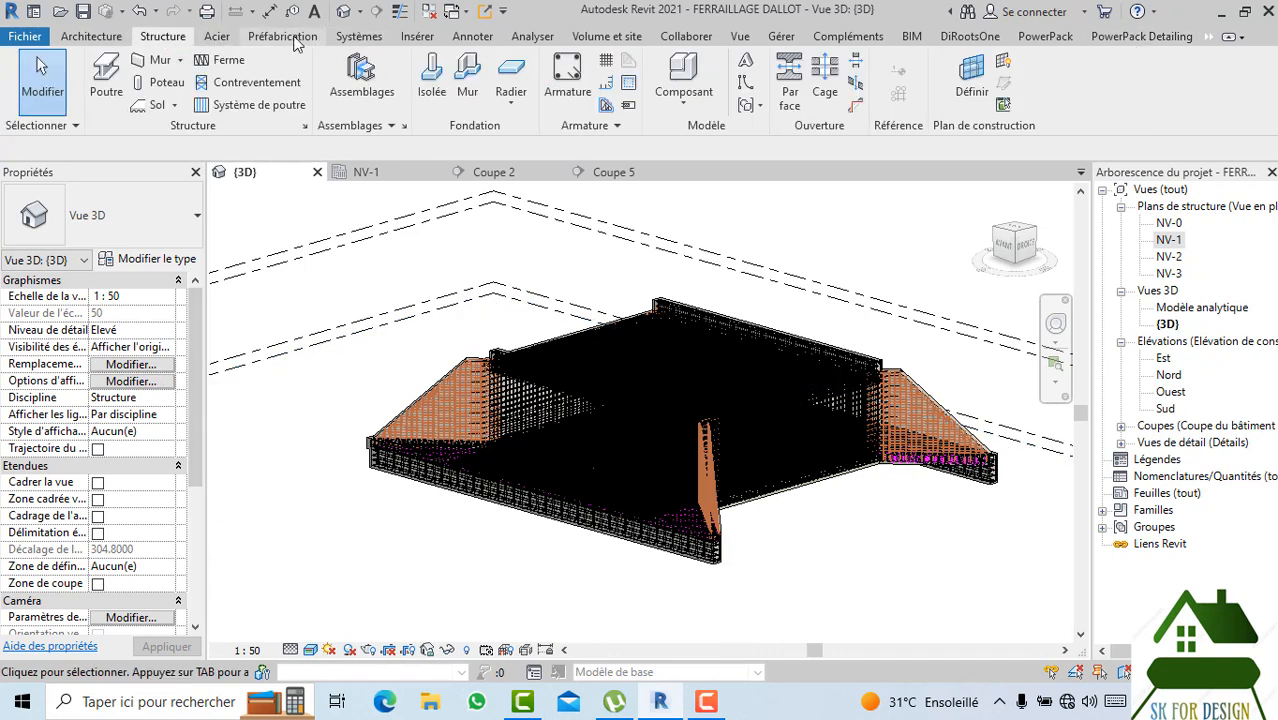
Create a view template named 3dd from the current 3D view.
click(739, 37)
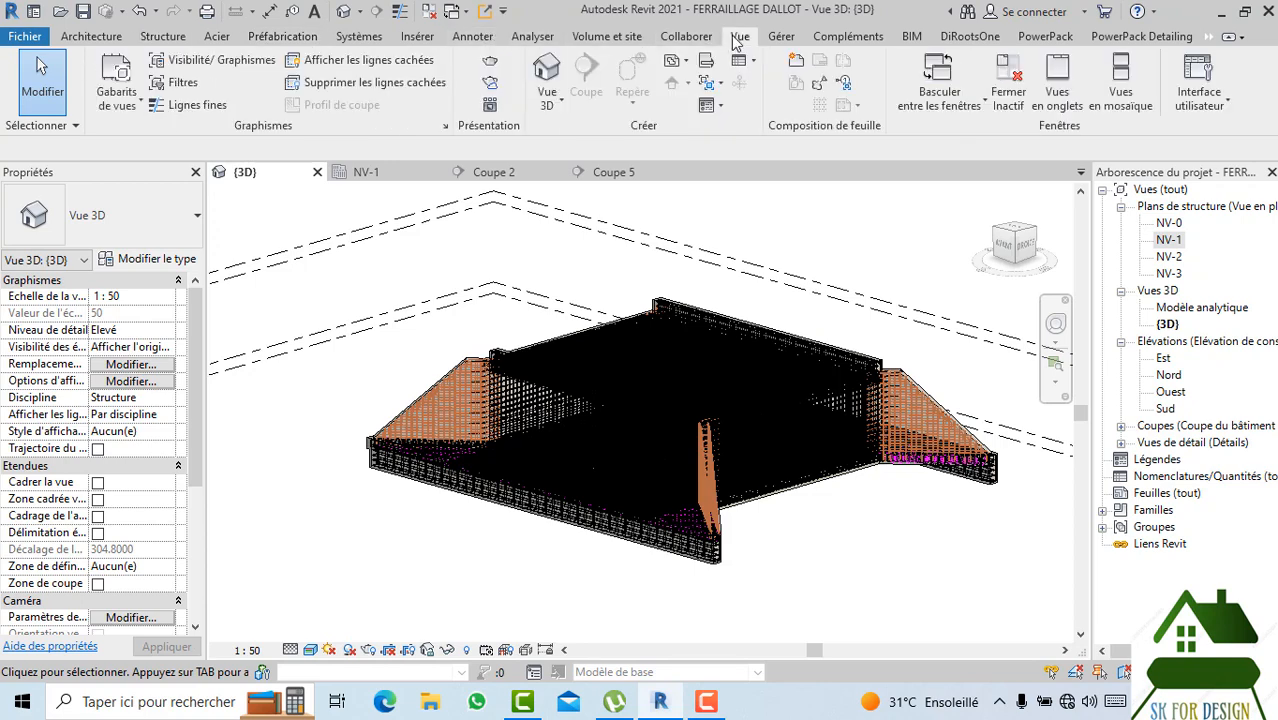
click(124, 75)
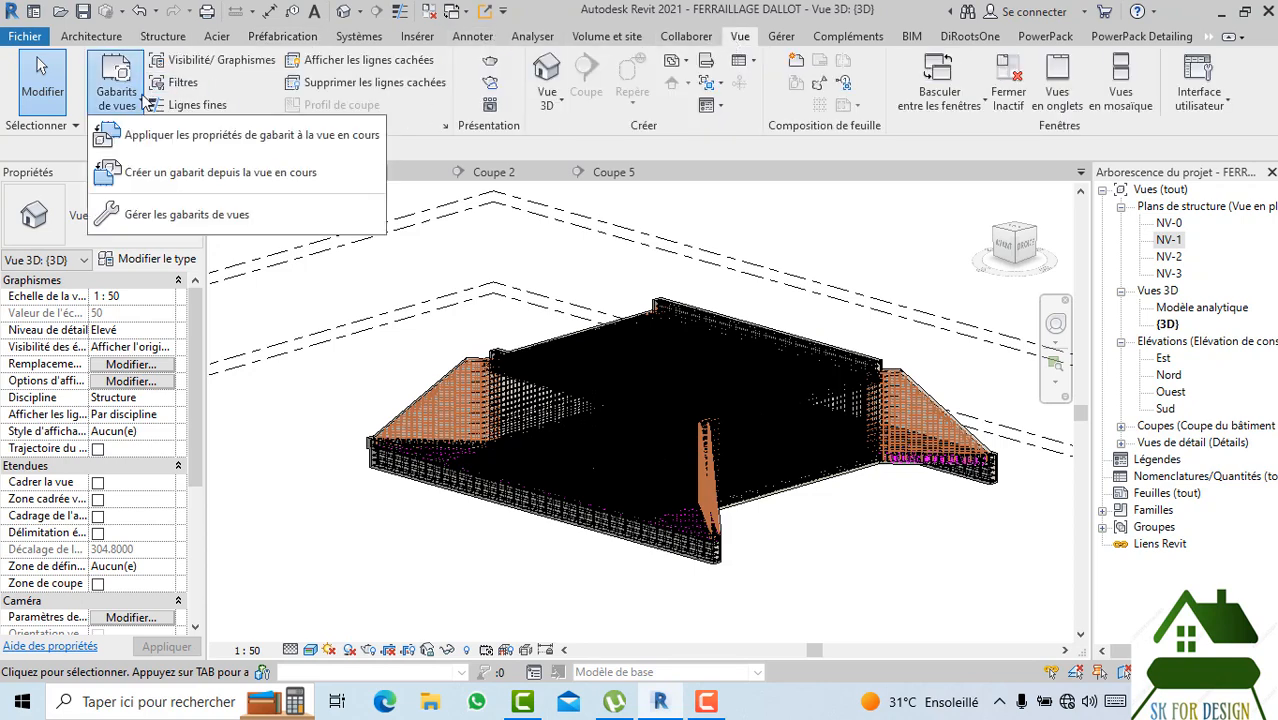
click(198, 175)
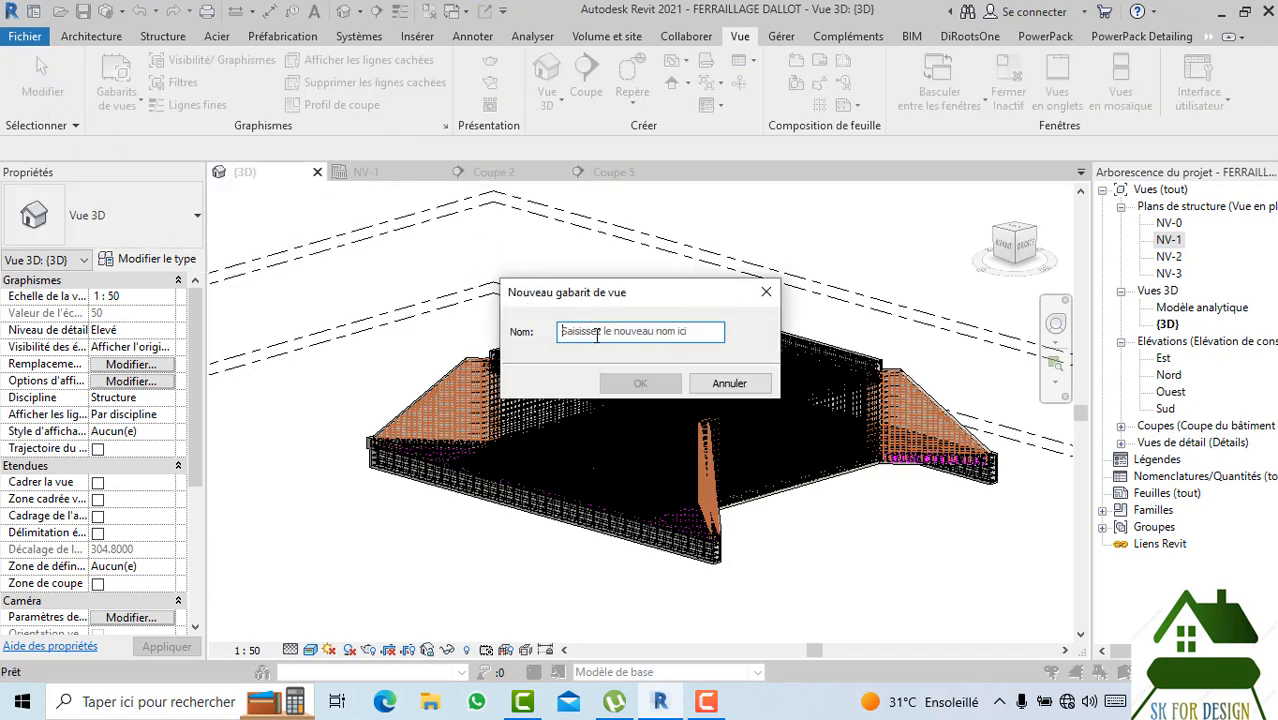
text(3)
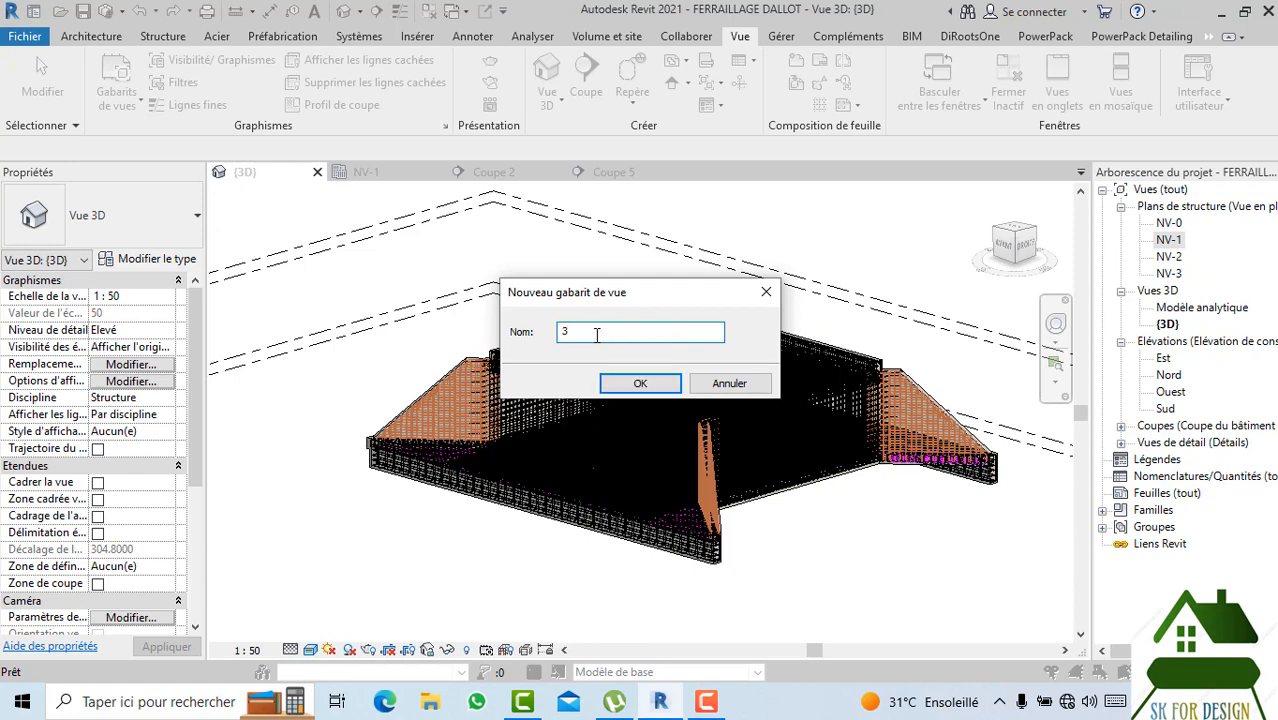
text(dd)
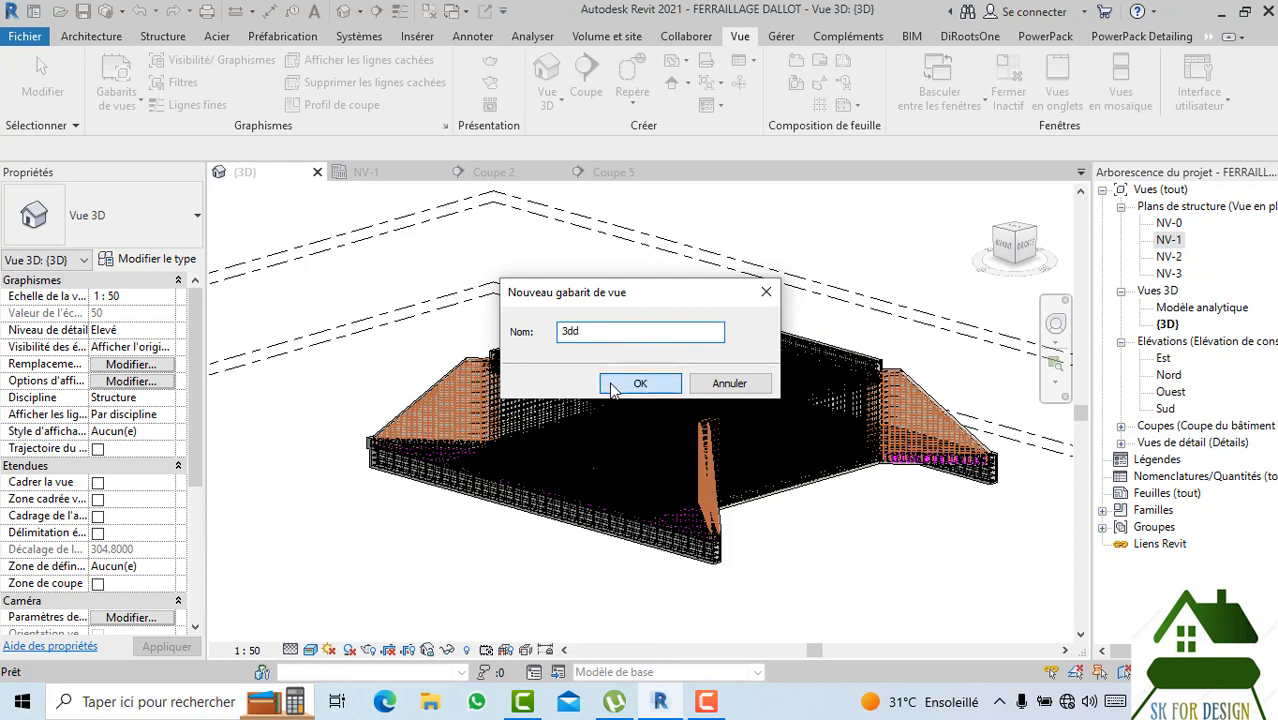
click(609, 382)
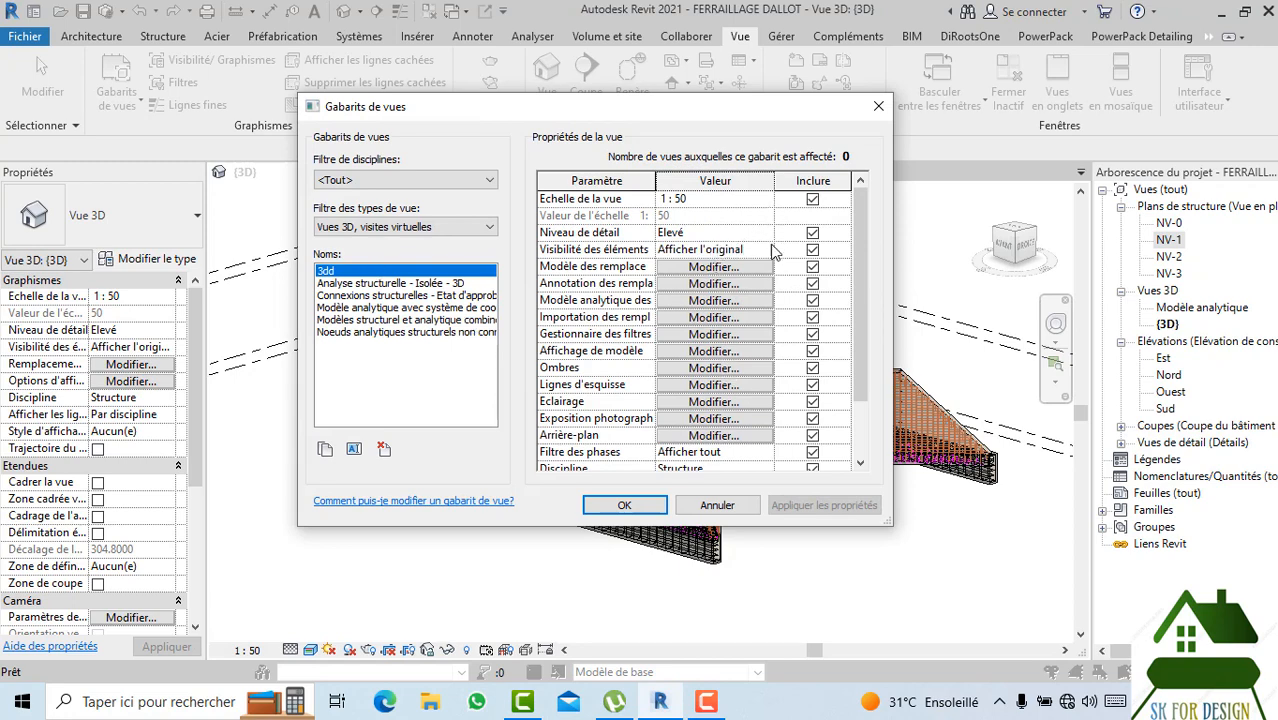
Set the 3dd template's lighting to sun 50, ambient light 40 and shadows 70.
click(725, 404)
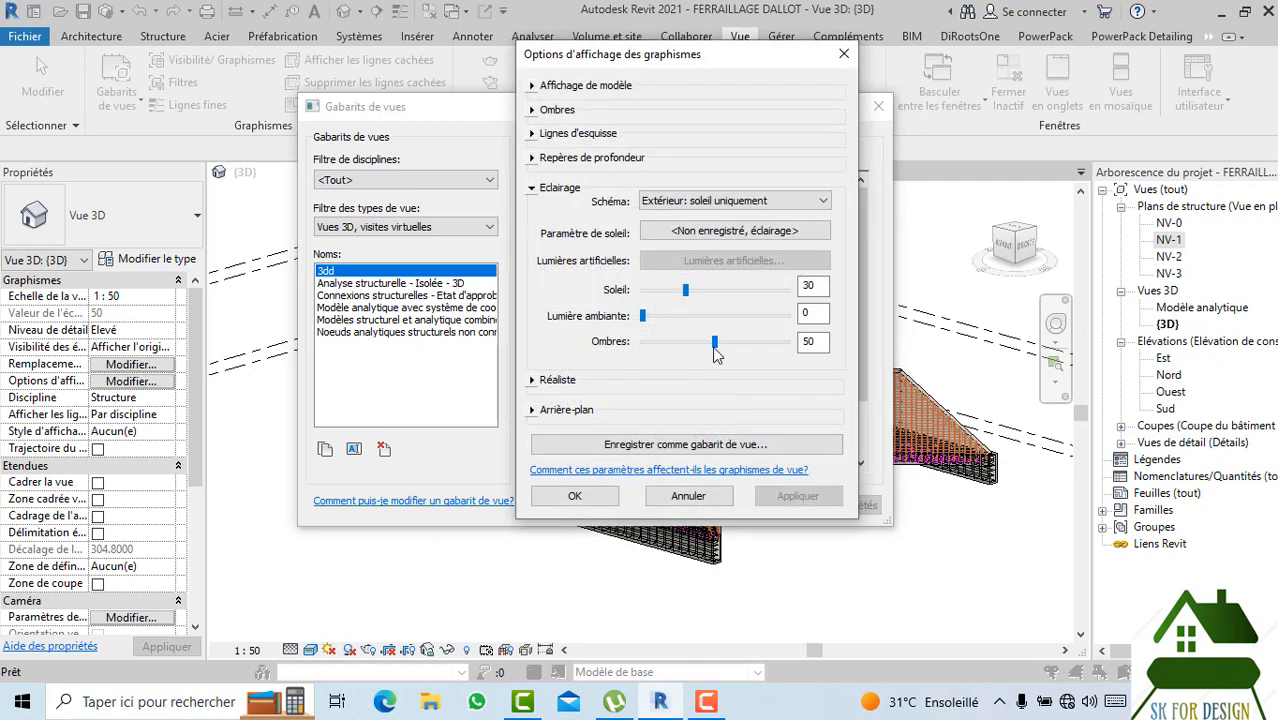
click(697, 292)
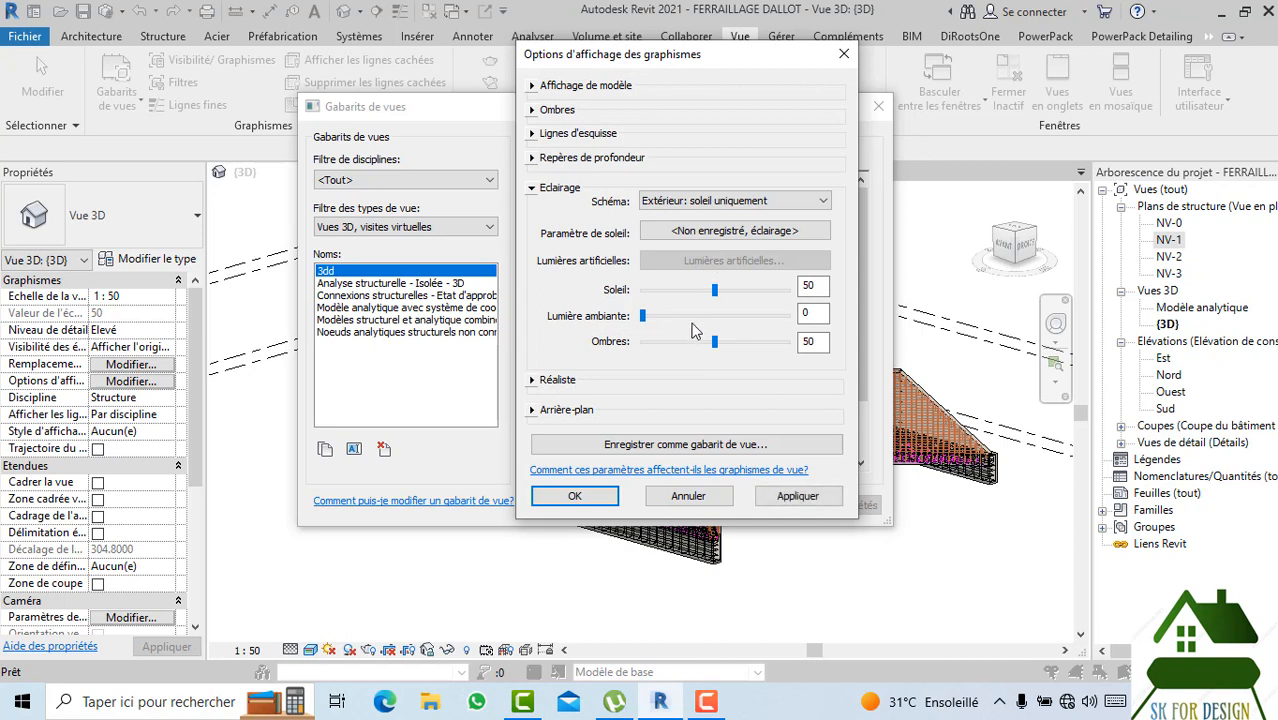
click(691, 320)
click(708, 316)
click(731, 341)
click(533, 110)
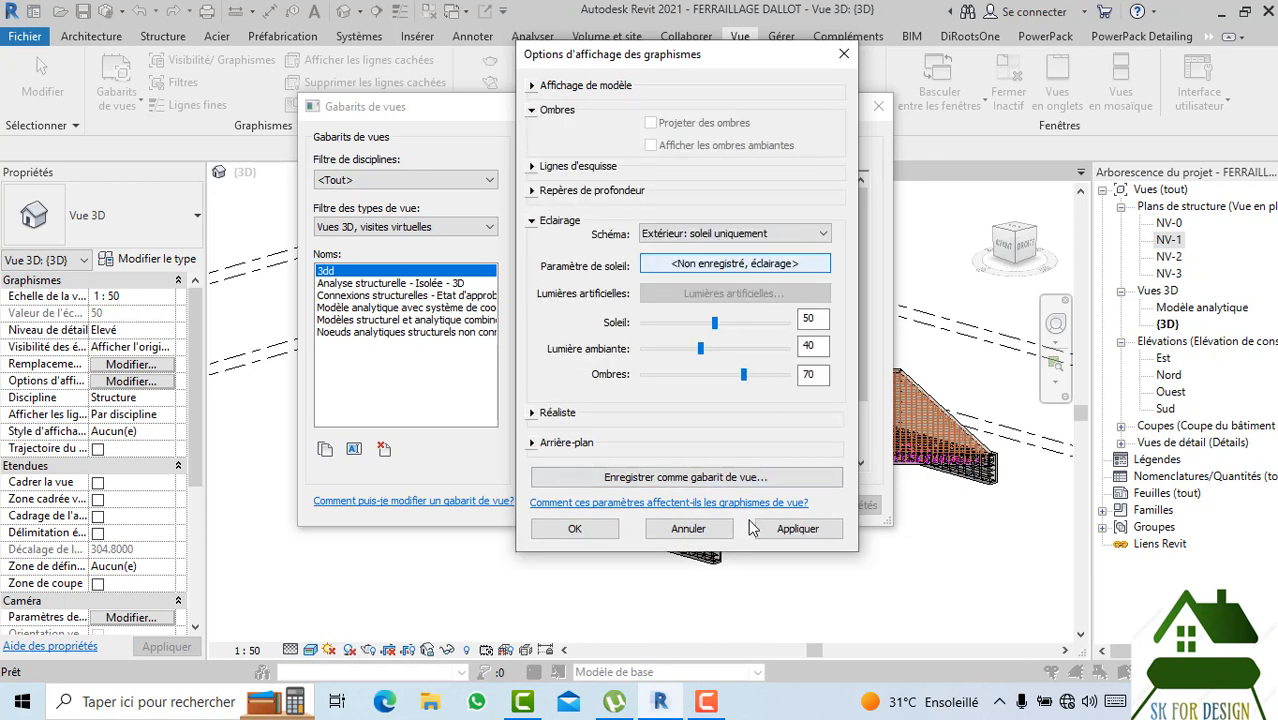
click(580, 529)
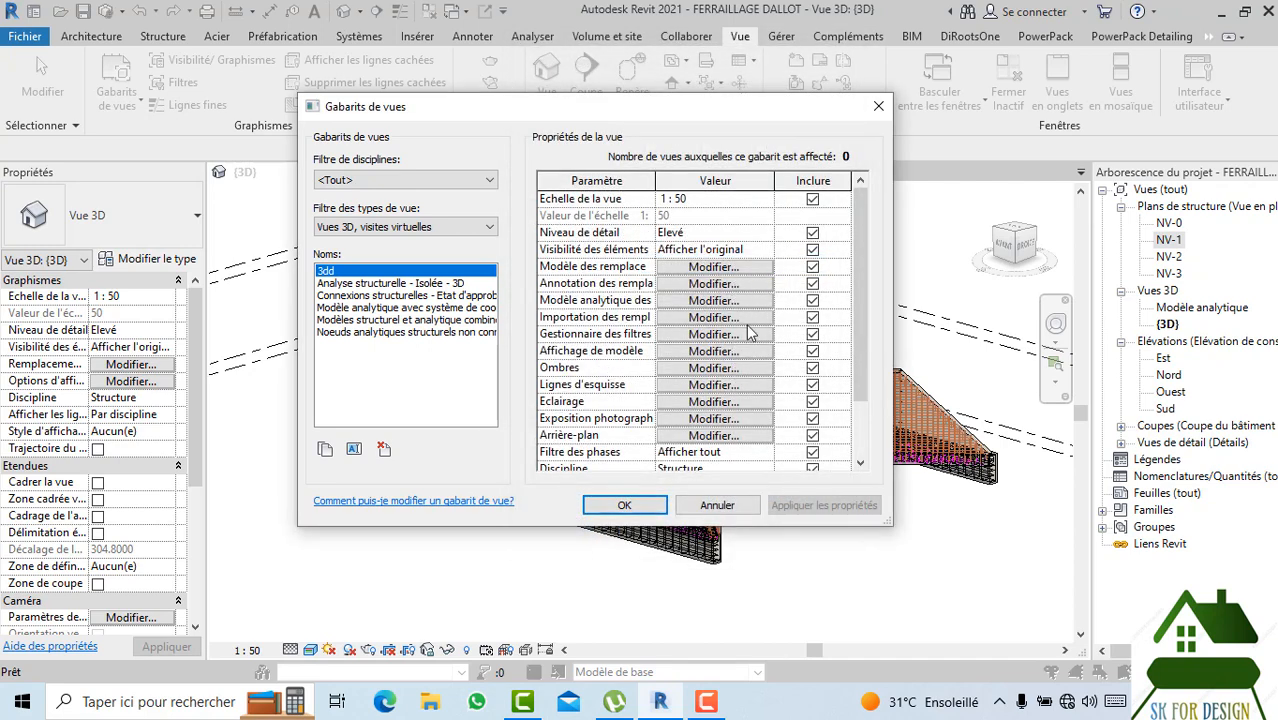
Review the line and pattern overrides of the Armature à béton category in the 3dd template's model overrides.
click(724, 272)
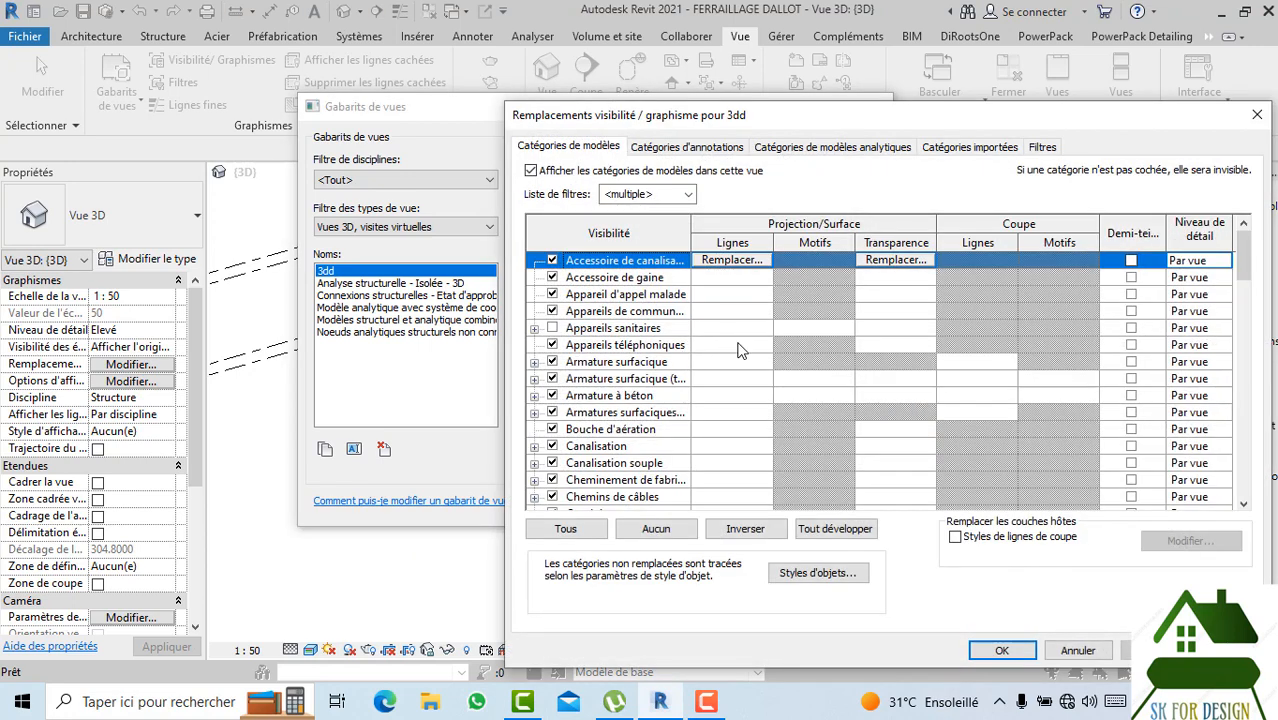
click(534, 396)
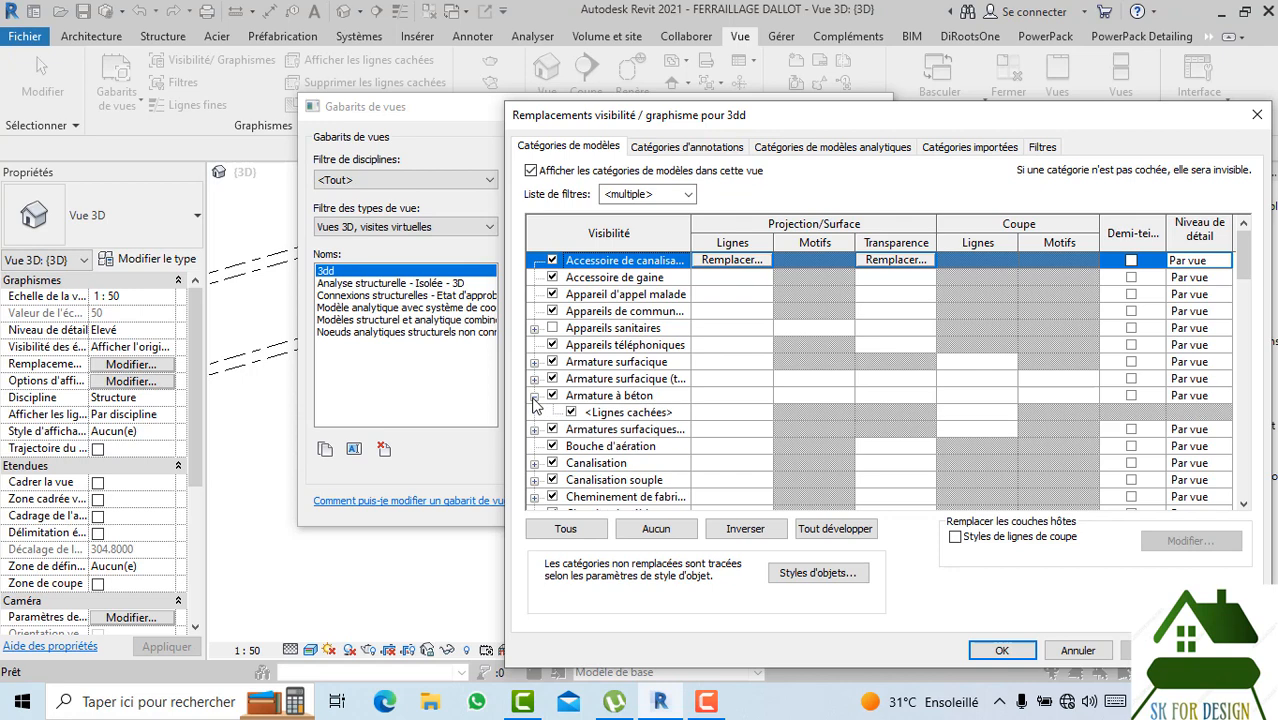
click(716, 418)
click(736, 414)
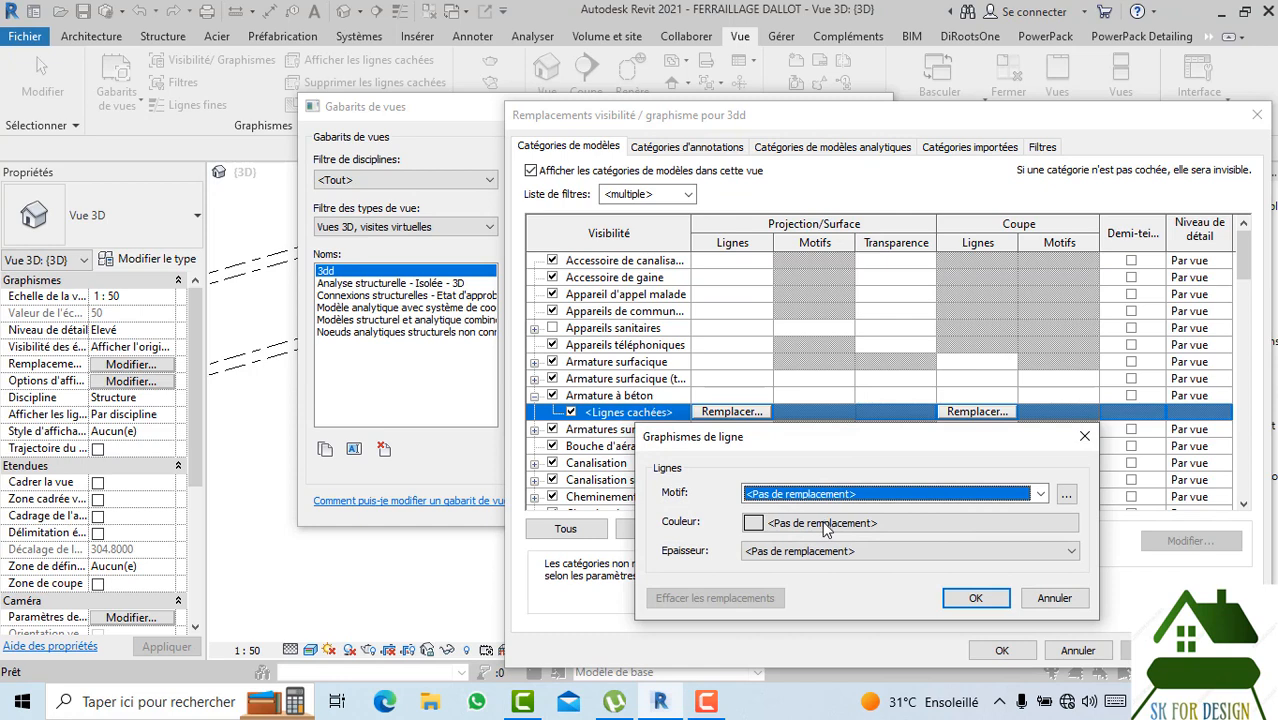
click(1085, 437)
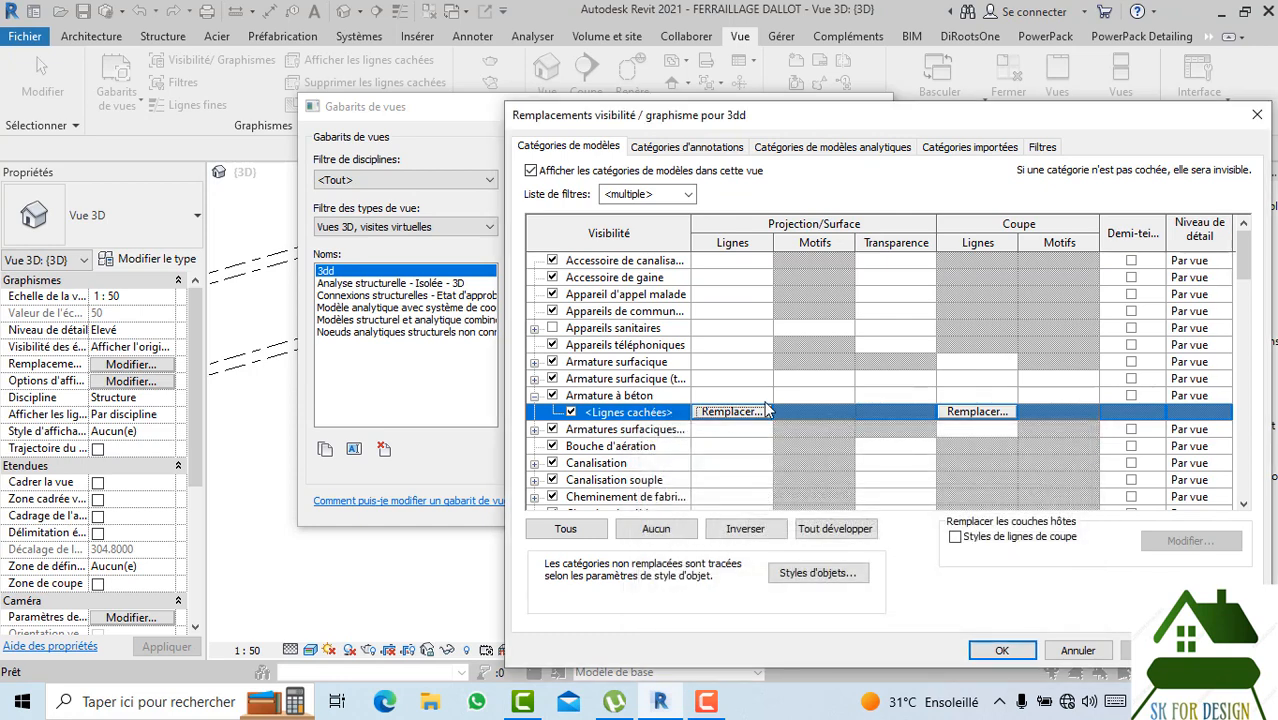
click(757, 398)
click(815, 395)
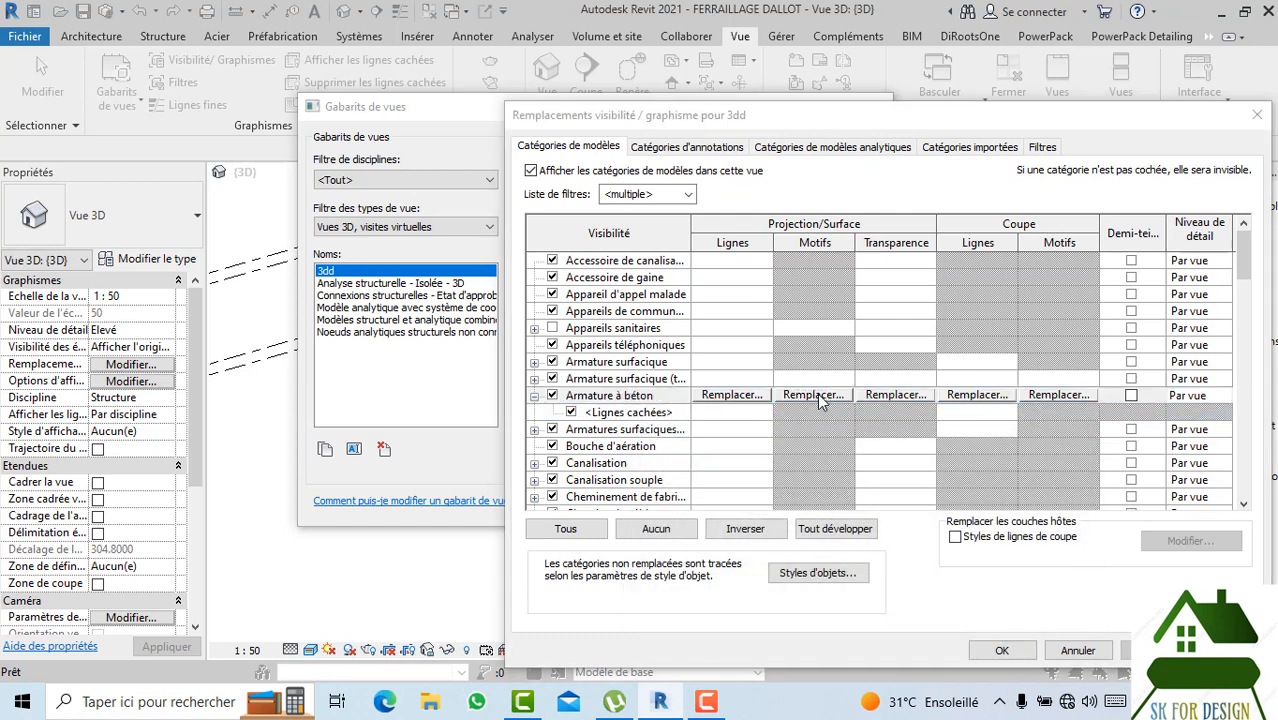
click(1035, 265)
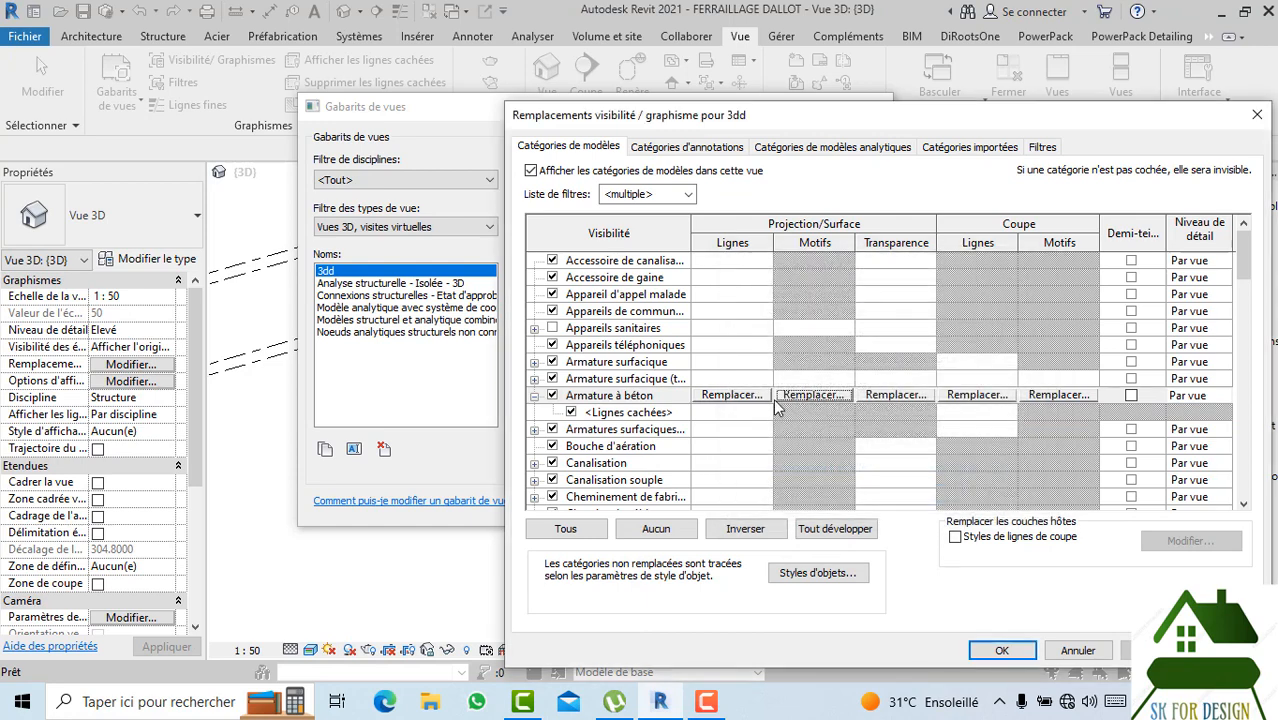
click(732, 395)
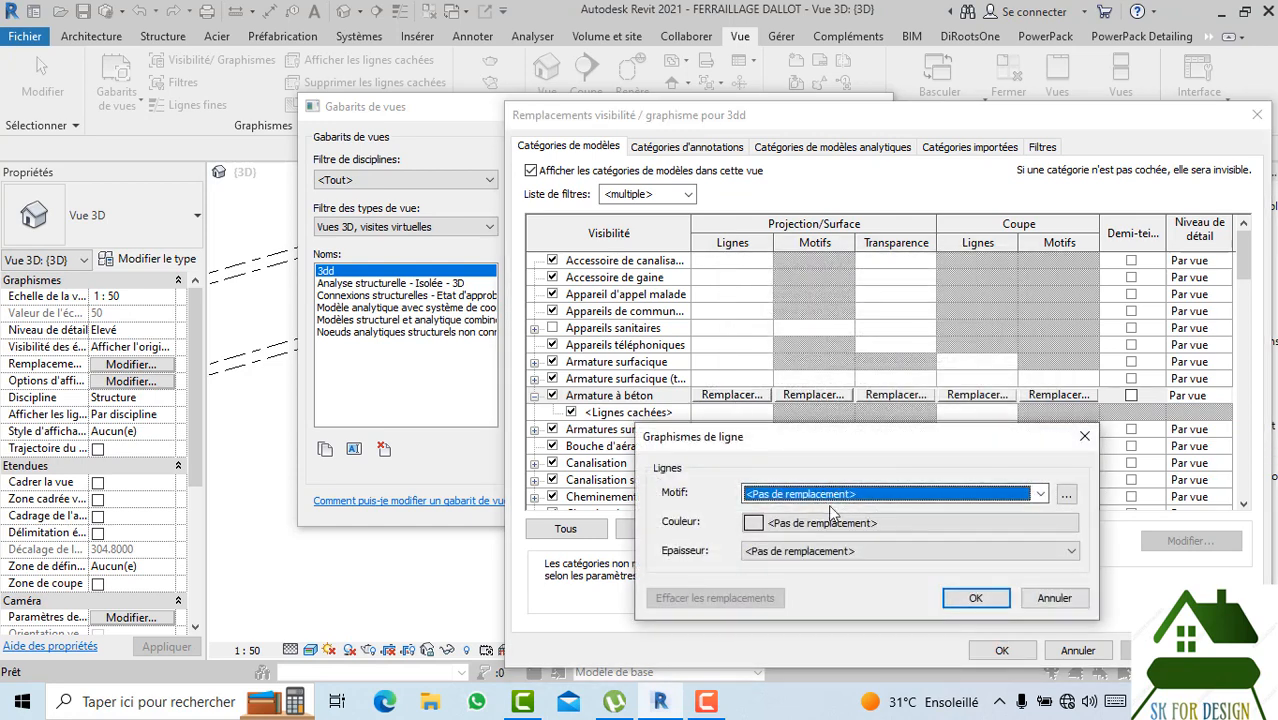
click(1084, 439)
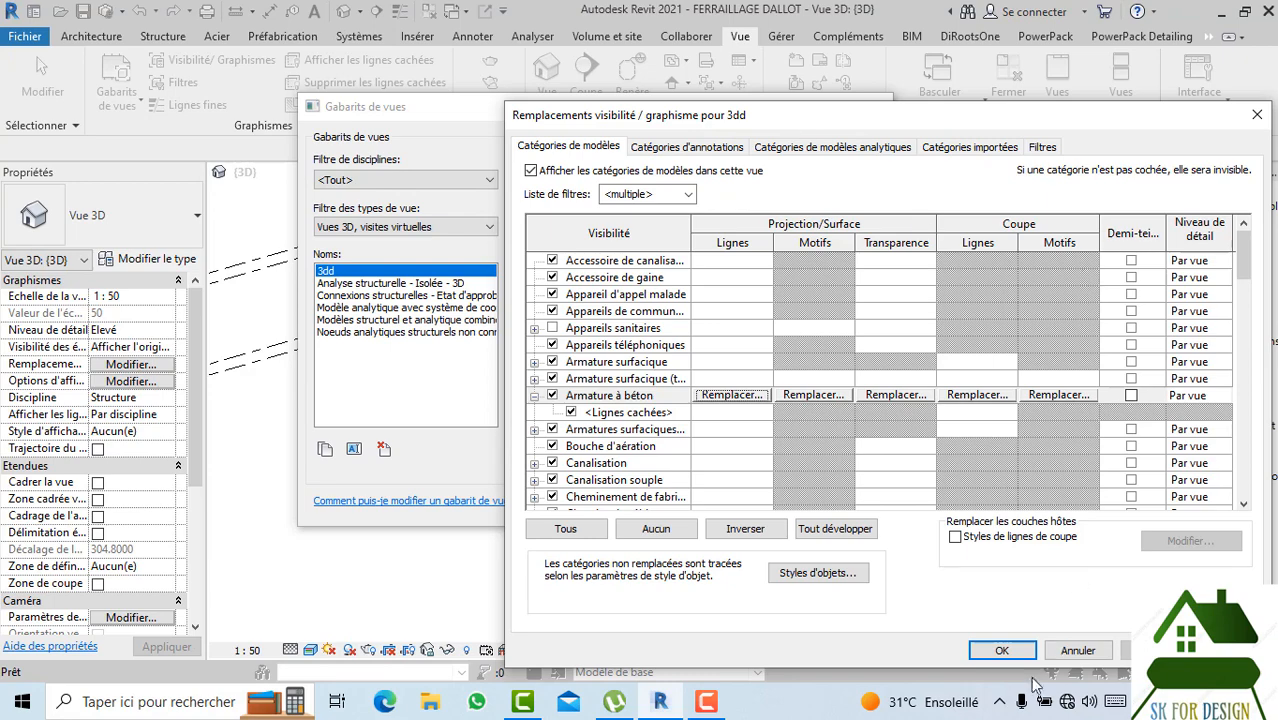
click(1000, 652)
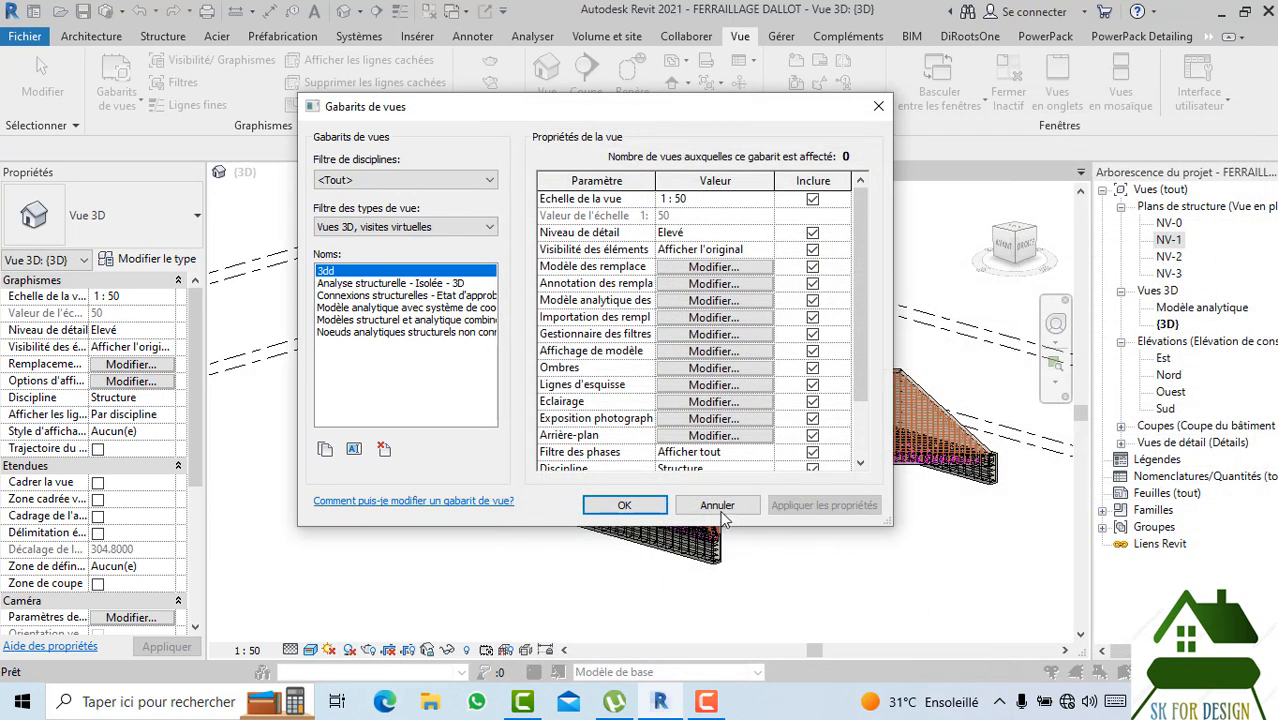
Save the view template settings and assign the 3dd template to the current 3D view.
click(624, 505)
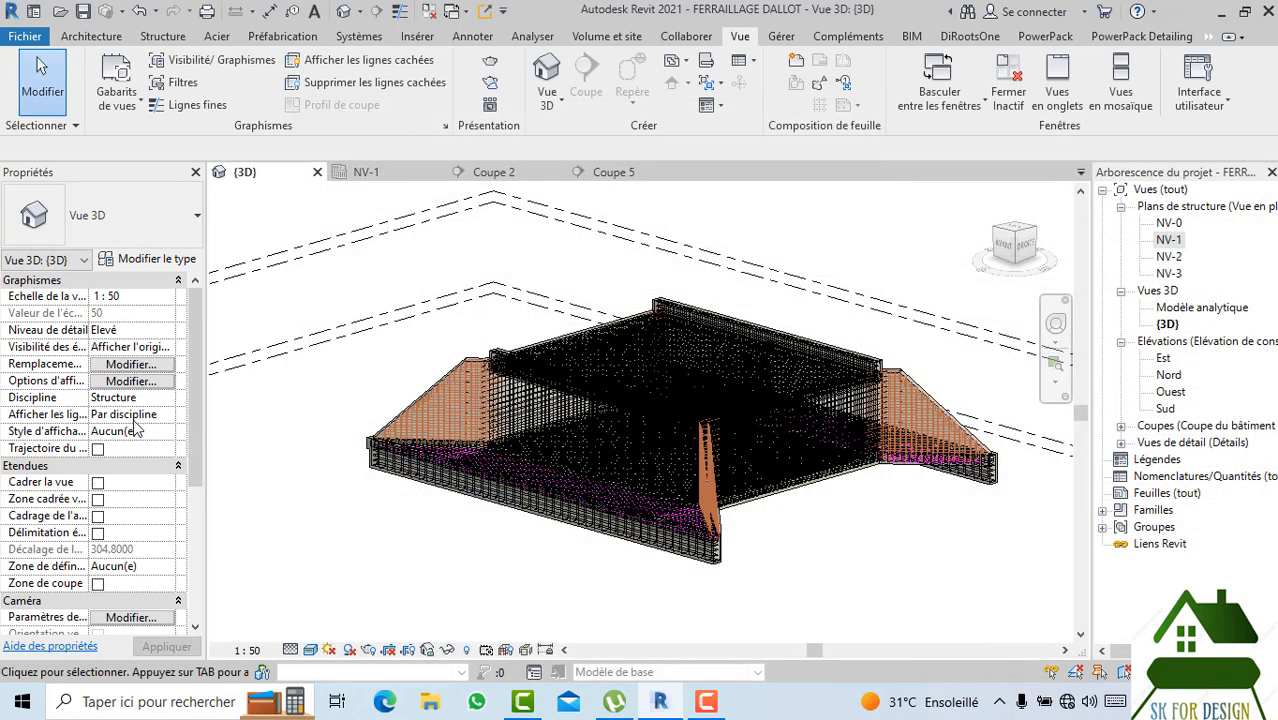
scroll(143, 430, down, 1)
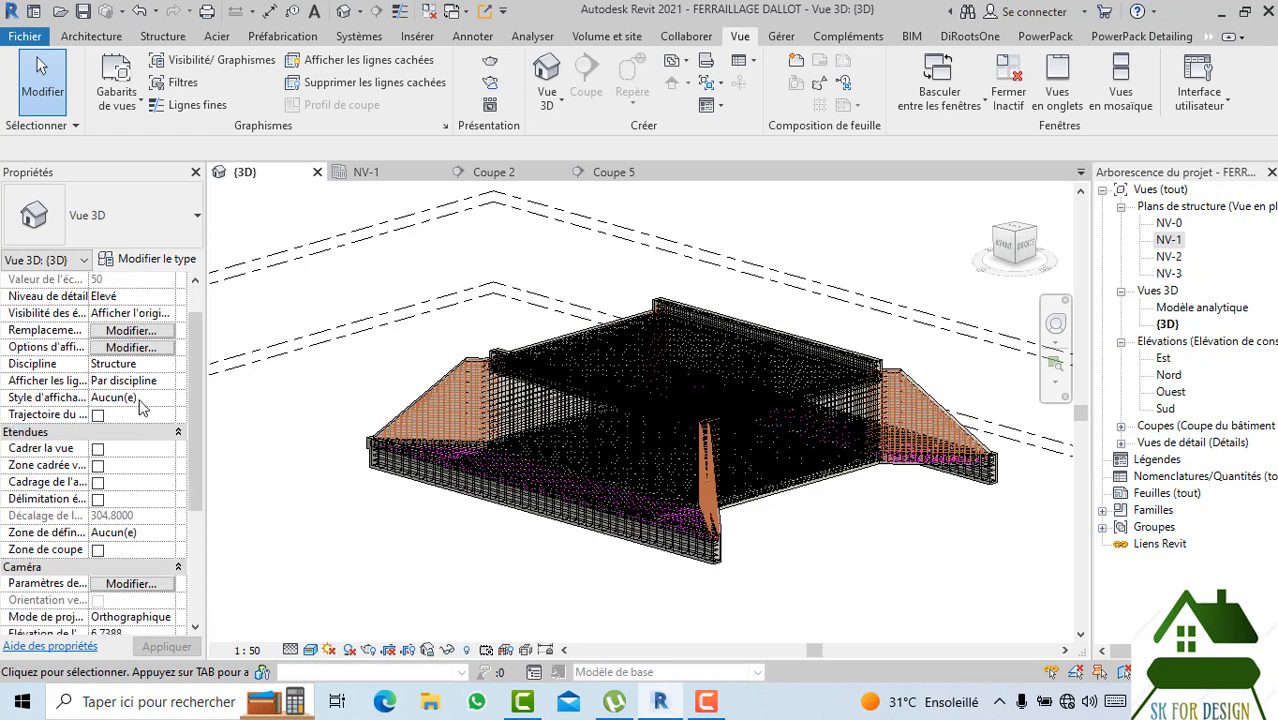
scroll(143, 438, down, 2)
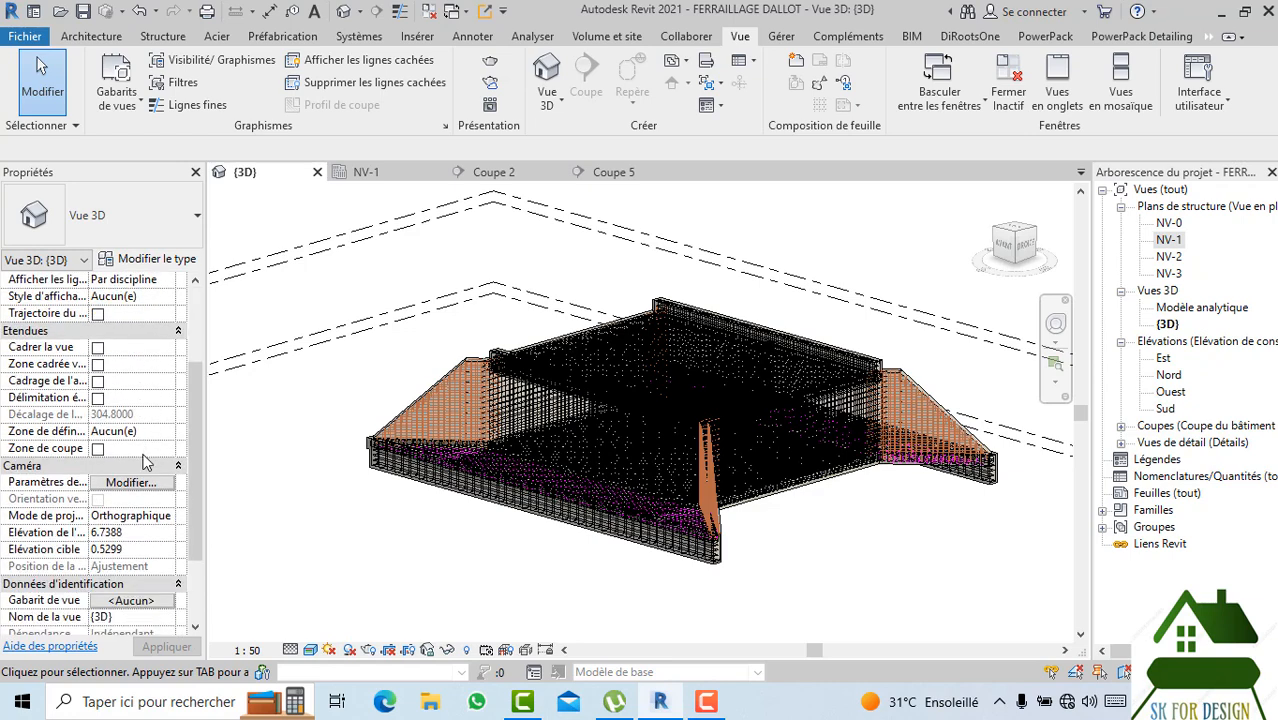
scroll(155, 502, down, 1)
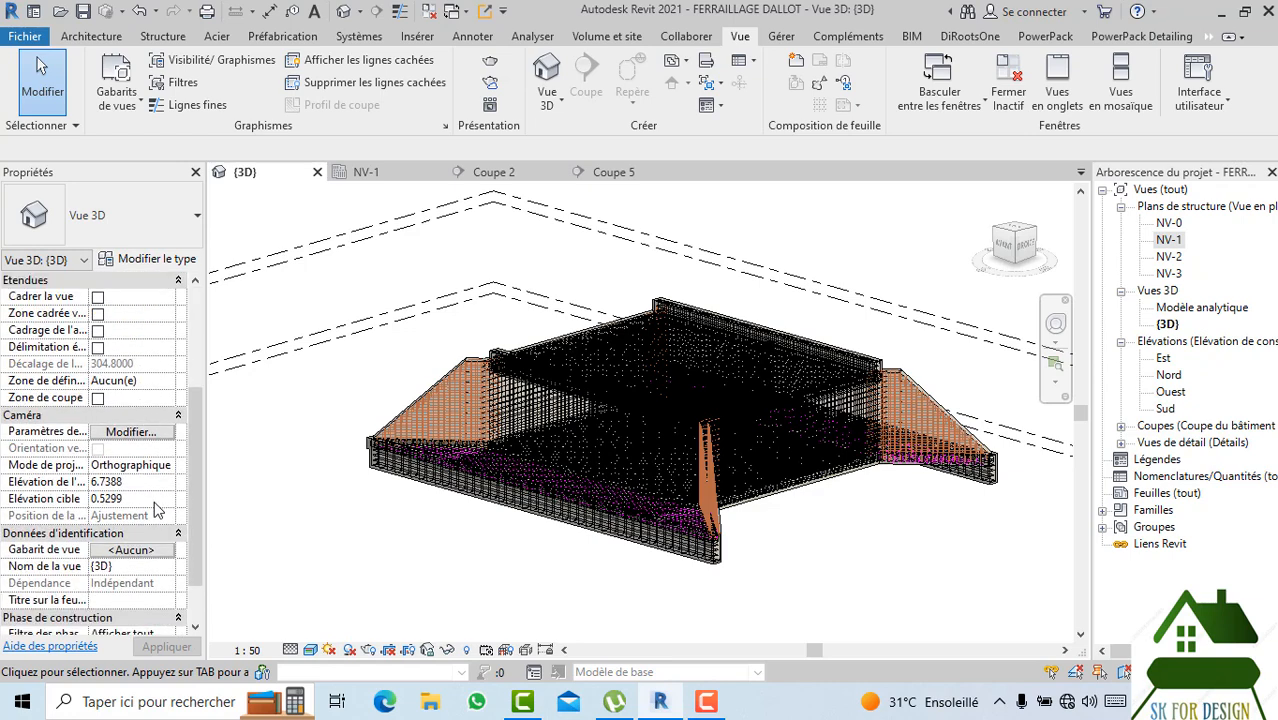
click(140, 552)
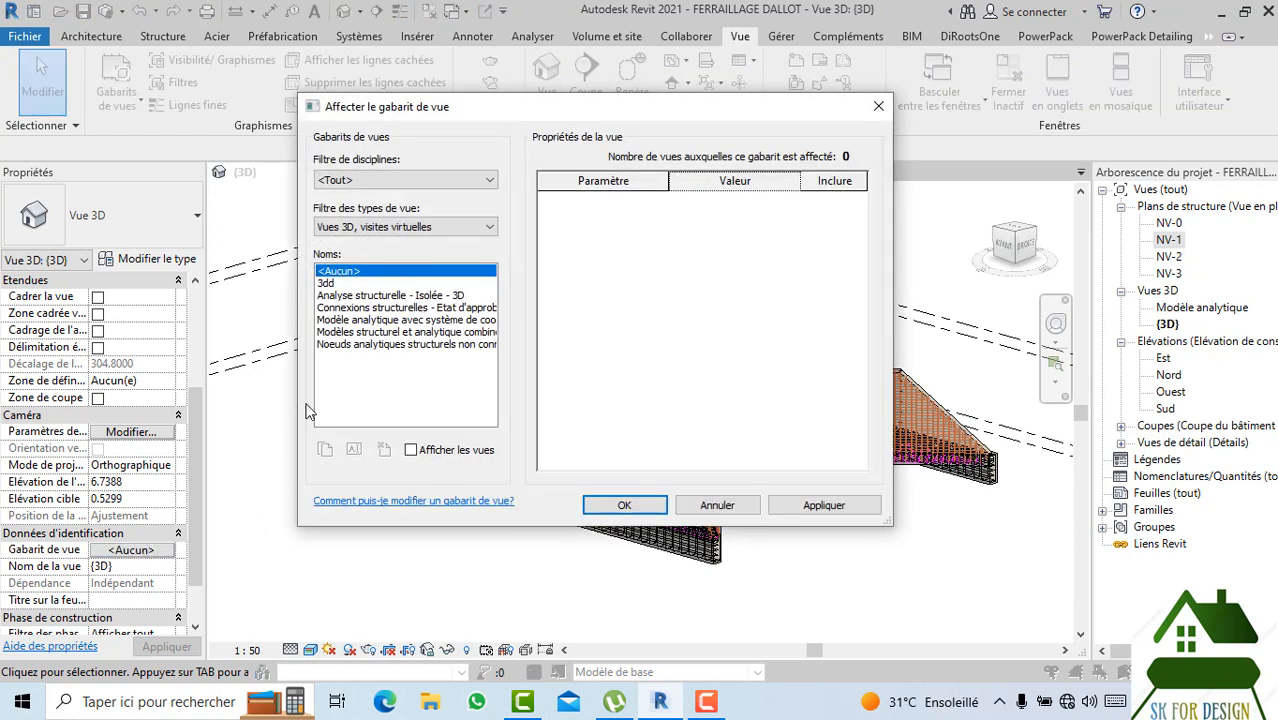
click(327, 283)
click(822, 507)
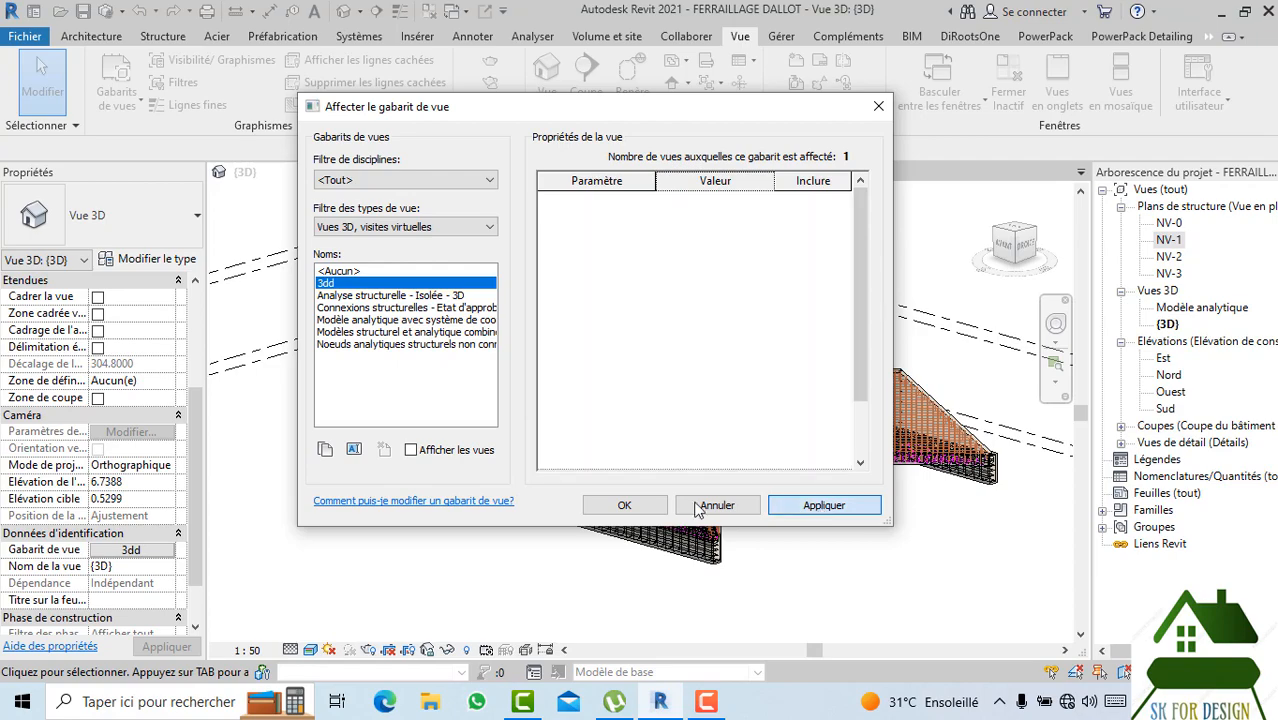
click(624, 505)
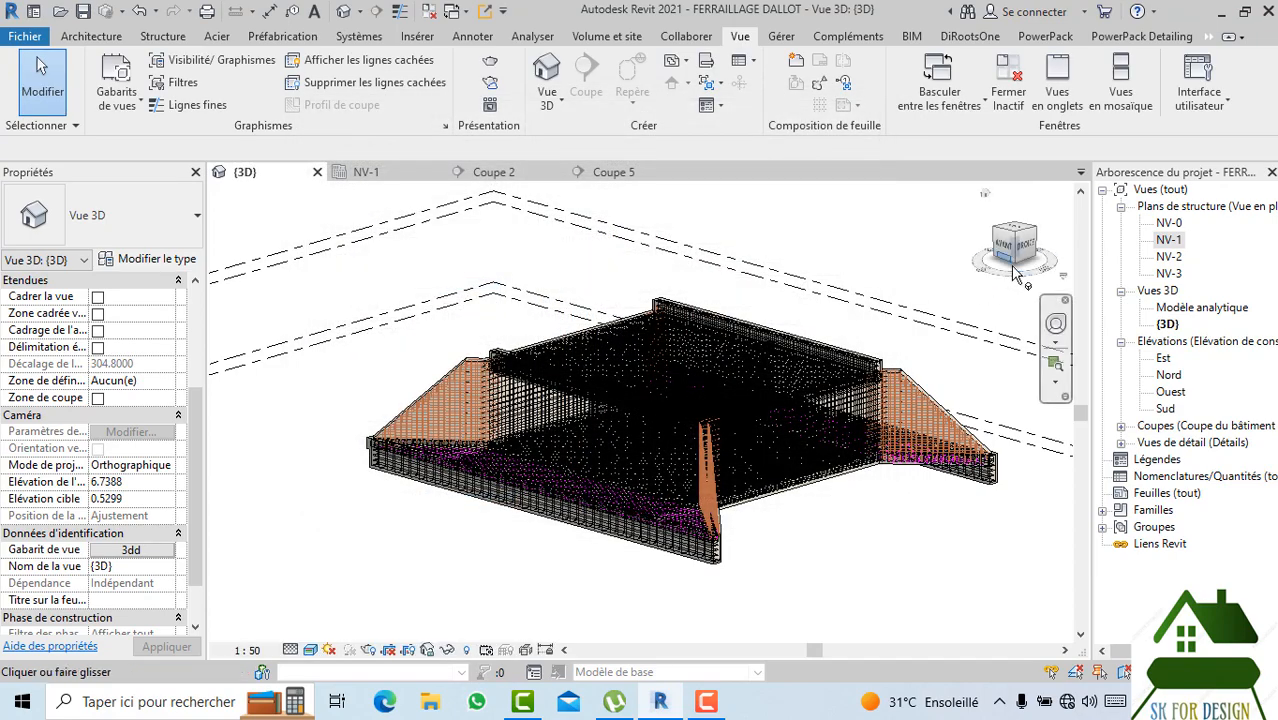
Examine the culvert's reinforcement from the opposite side, including the corner where the headwall, side wall and top slab meet.
mouse_move(908, 288)
shift+middle_down()
mouse_move(927, 260)
mouse_move(765, 258)
shift+middle_up()
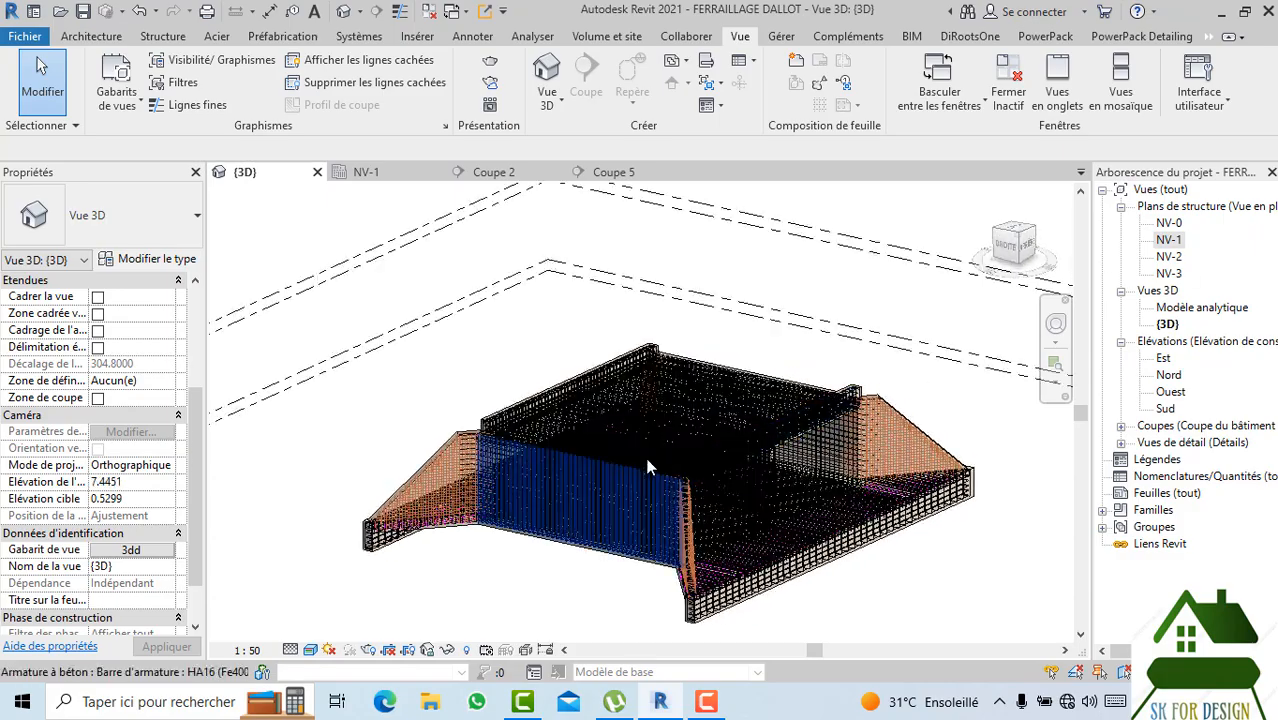
scroll(800, 408, up, 3)
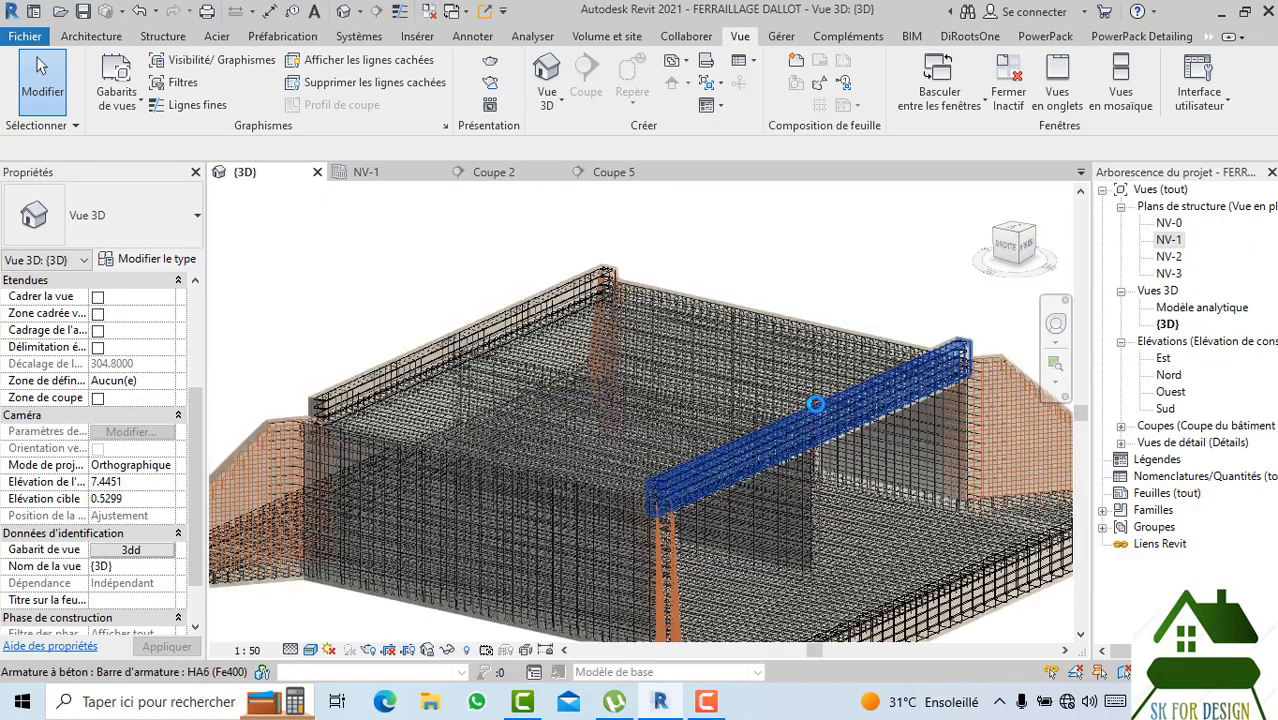
scroll(496, 397, up, 3)
scroll(542, 440, down, 3)
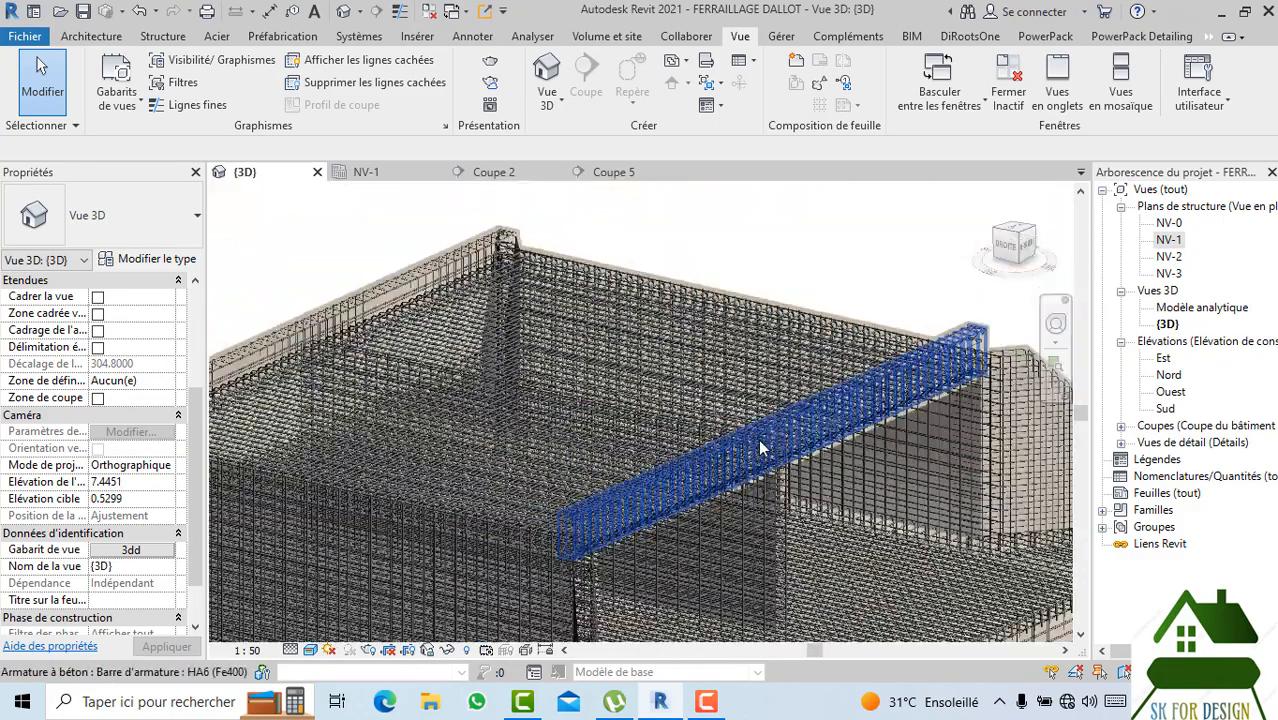
scroll(804, 370, down, 5)
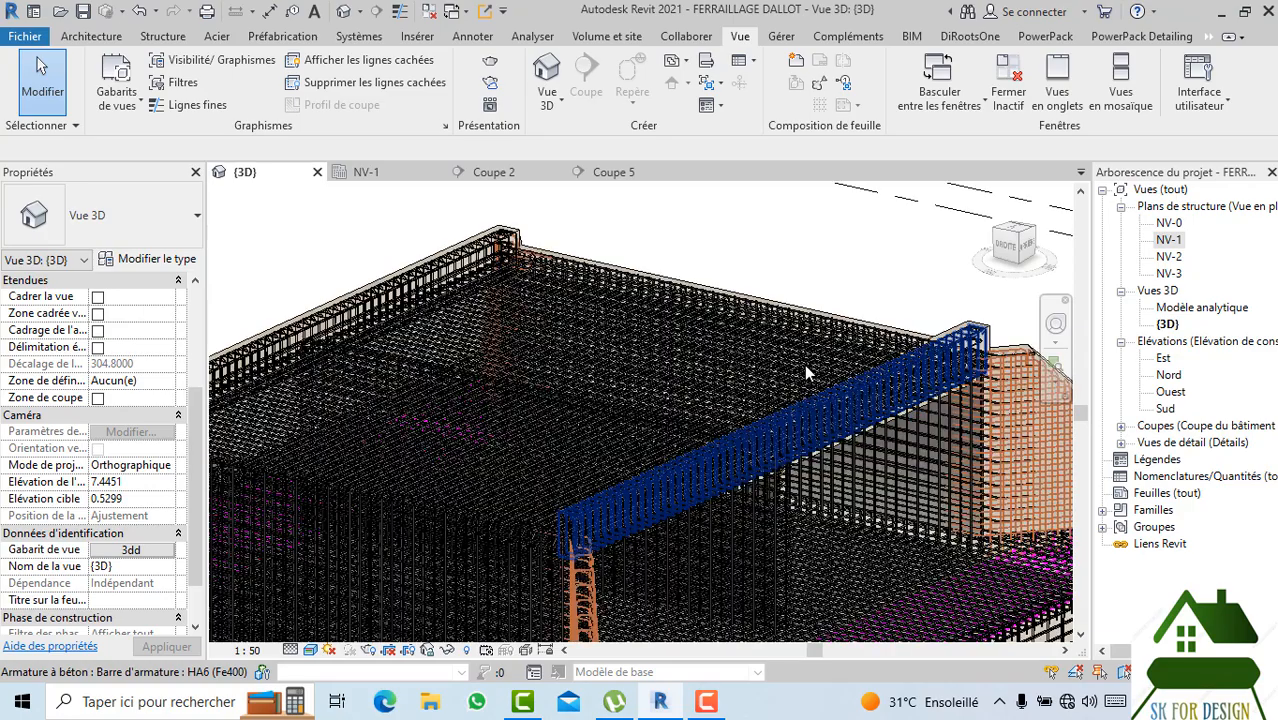
scroll(428, 457, up, 5)
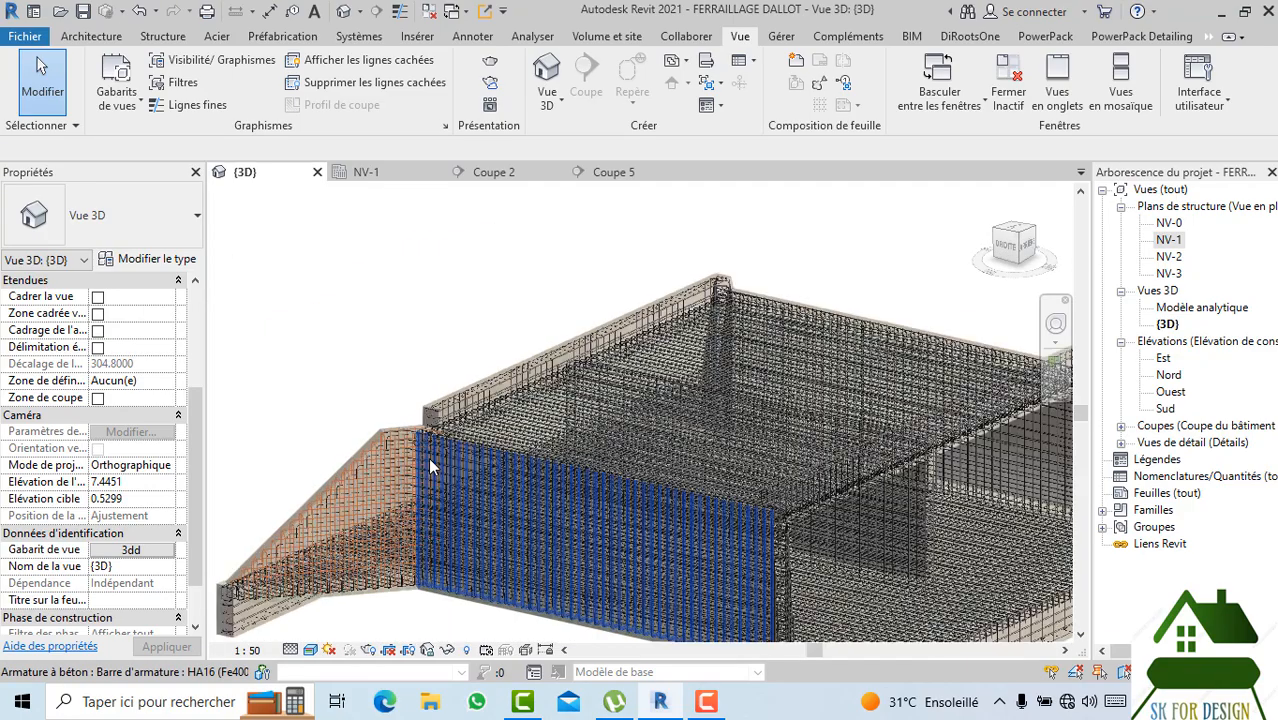
scroll(484, 405, up, 5)
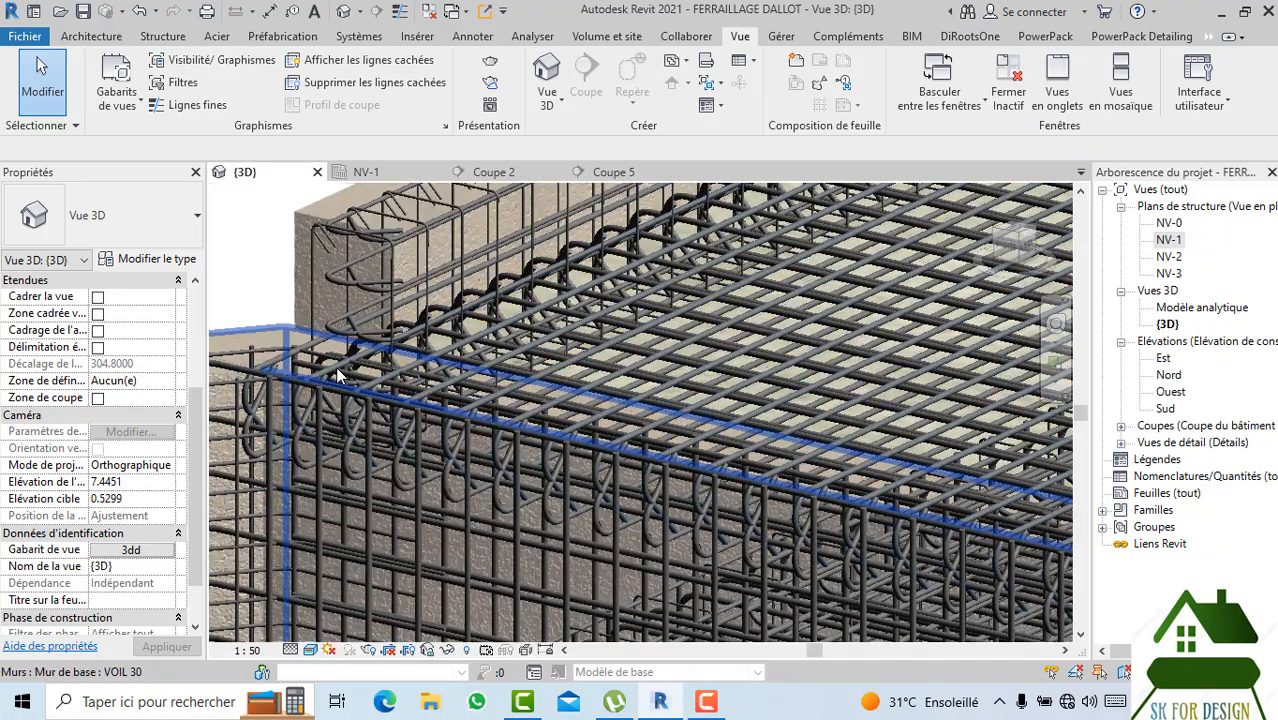
scroll(366, 437, down, 5)
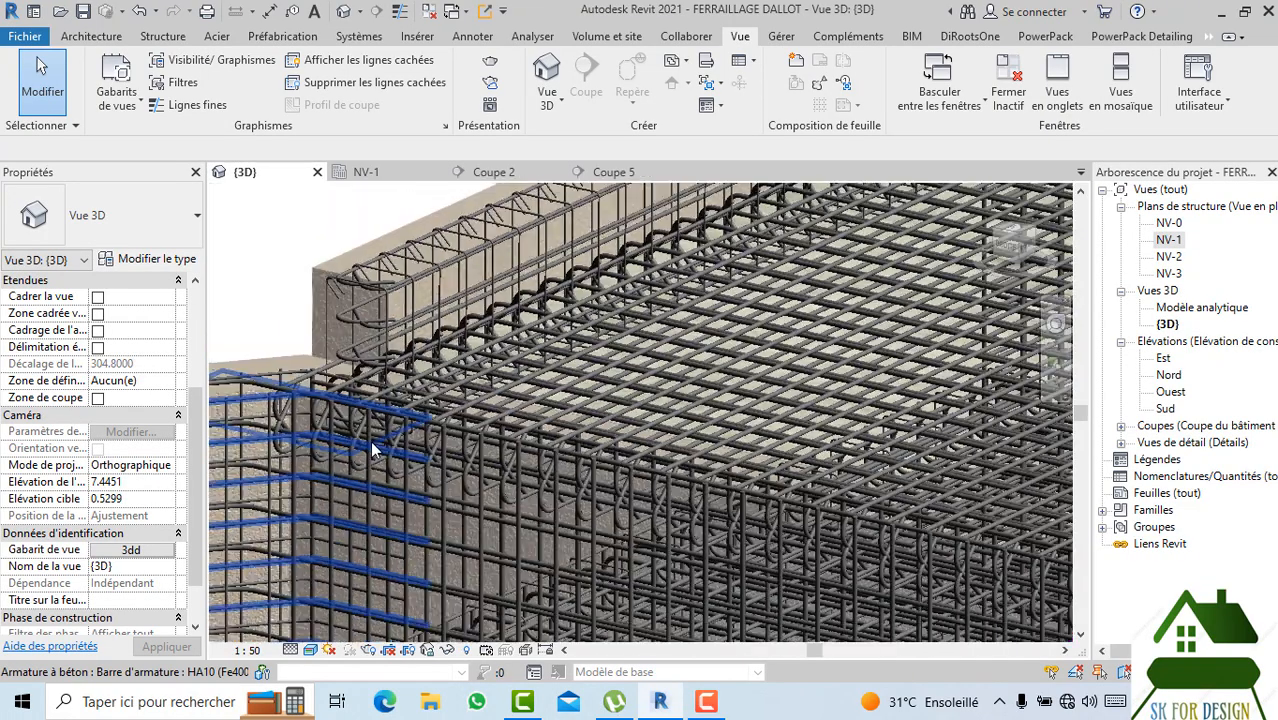
scroll(378, 448, down, 6)
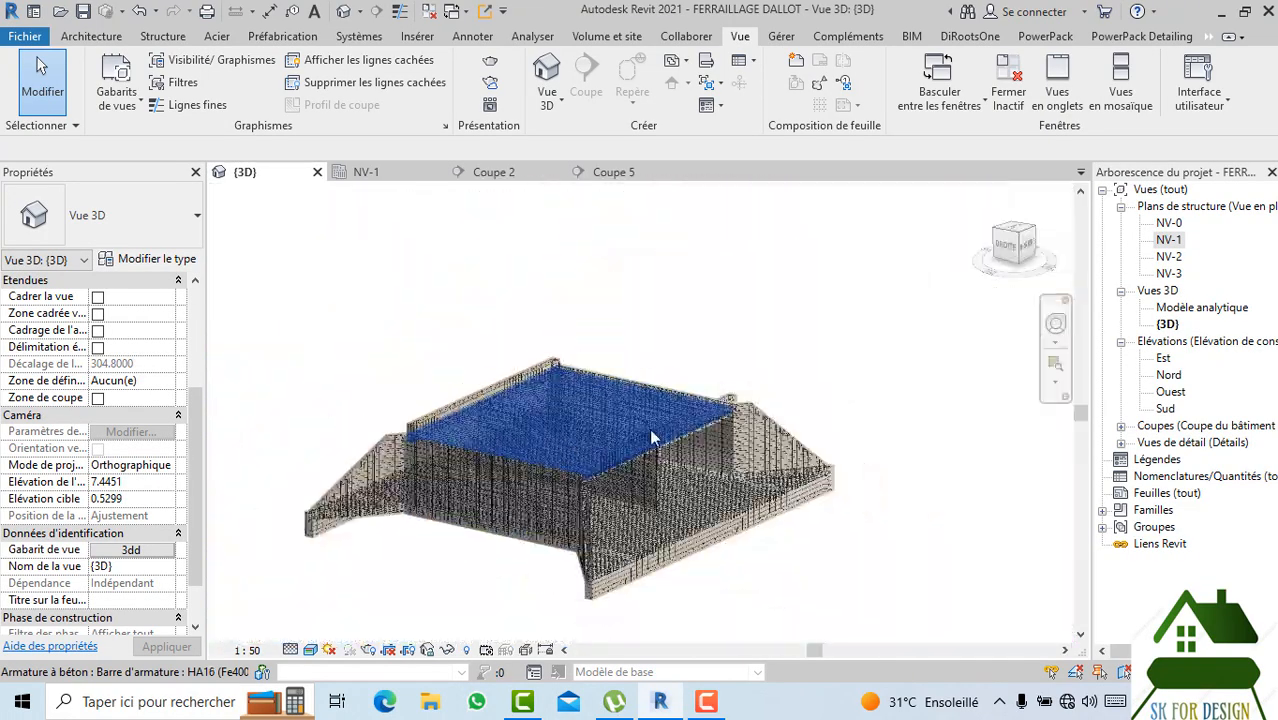
Select the whole culvert and set its bar representation to LINE in the active view.
drag(345, 312, 560, 484)
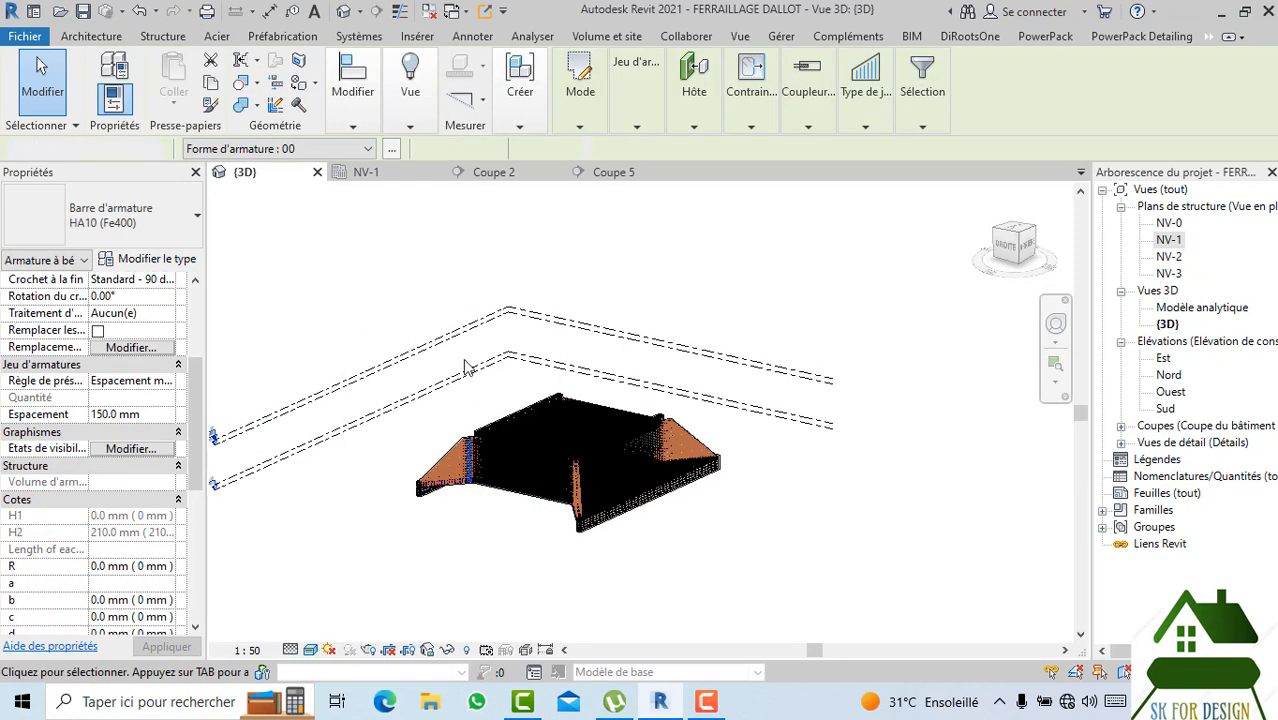
drag(351, 285, 862, 648)
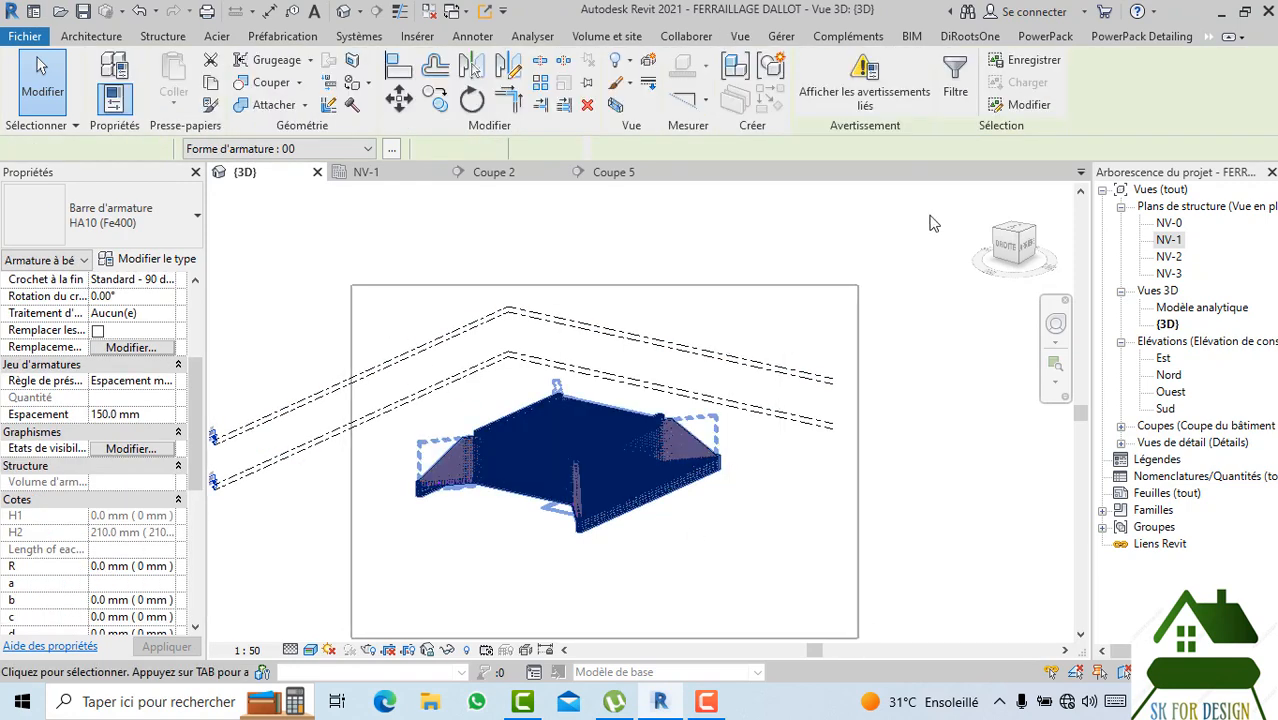
click(1130, 38)
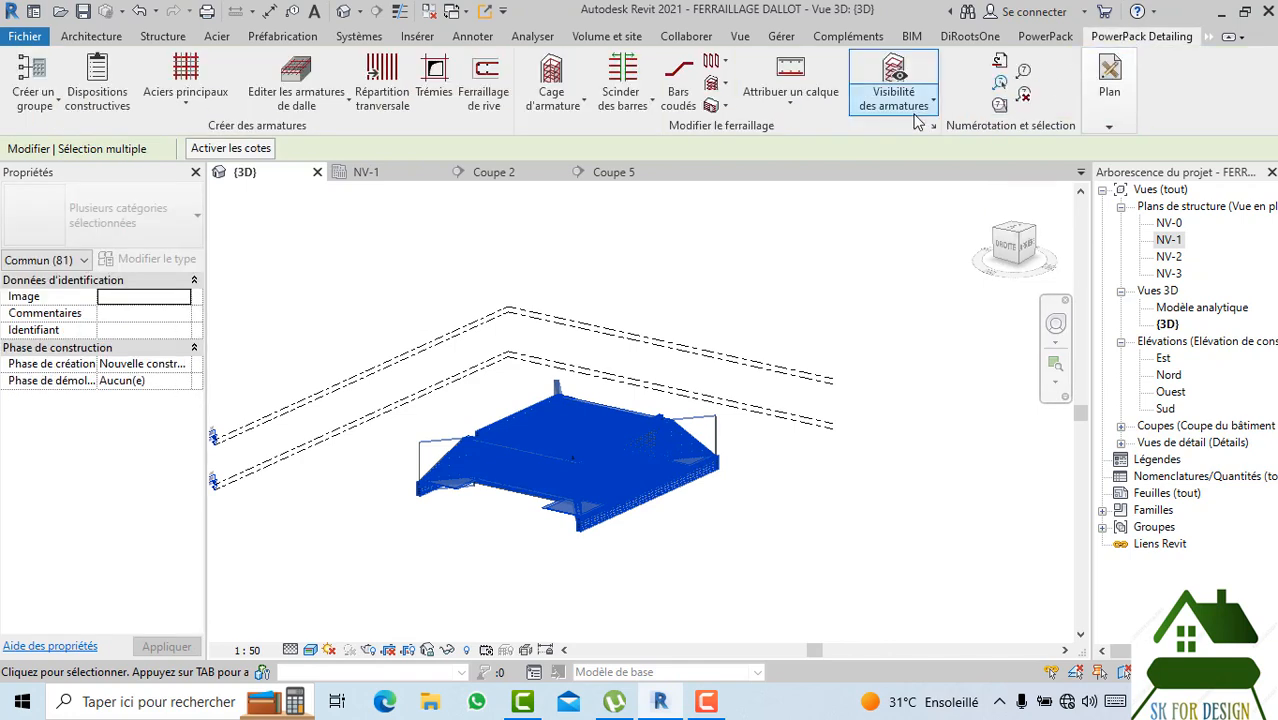
click(900, 72)
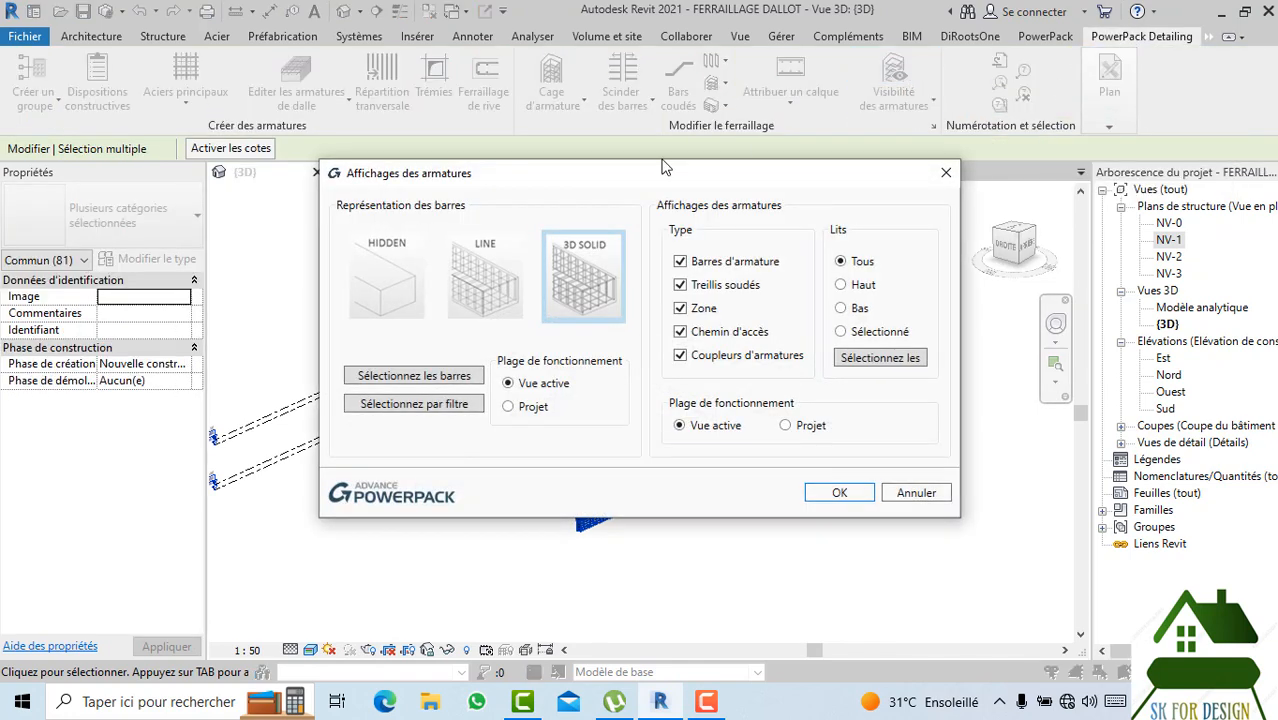
click(487, 296)
click(840, 492)
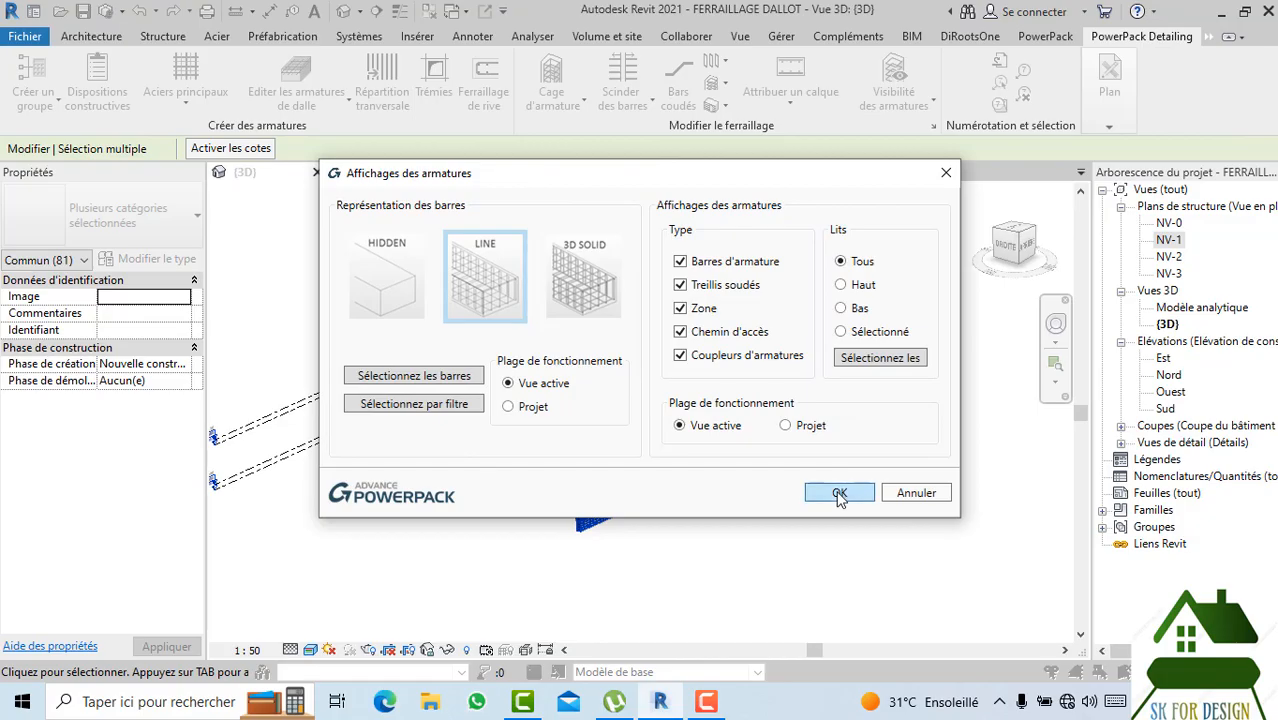
click(491, 522)
Select the whole culvert and set its bar representation to 3D SOLID in the active view.
scroll(519, 474, up, 4)
scroll(741, 416, up, 8)
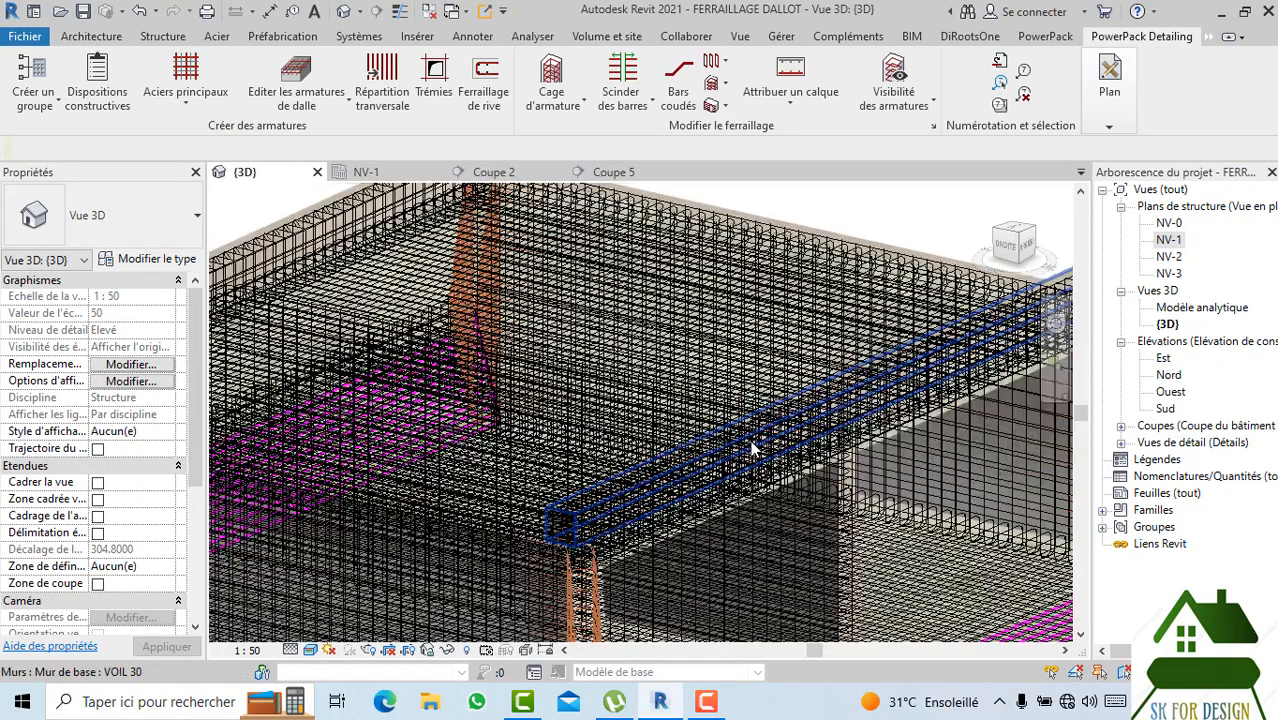
scroll(589, 454, down, 10)
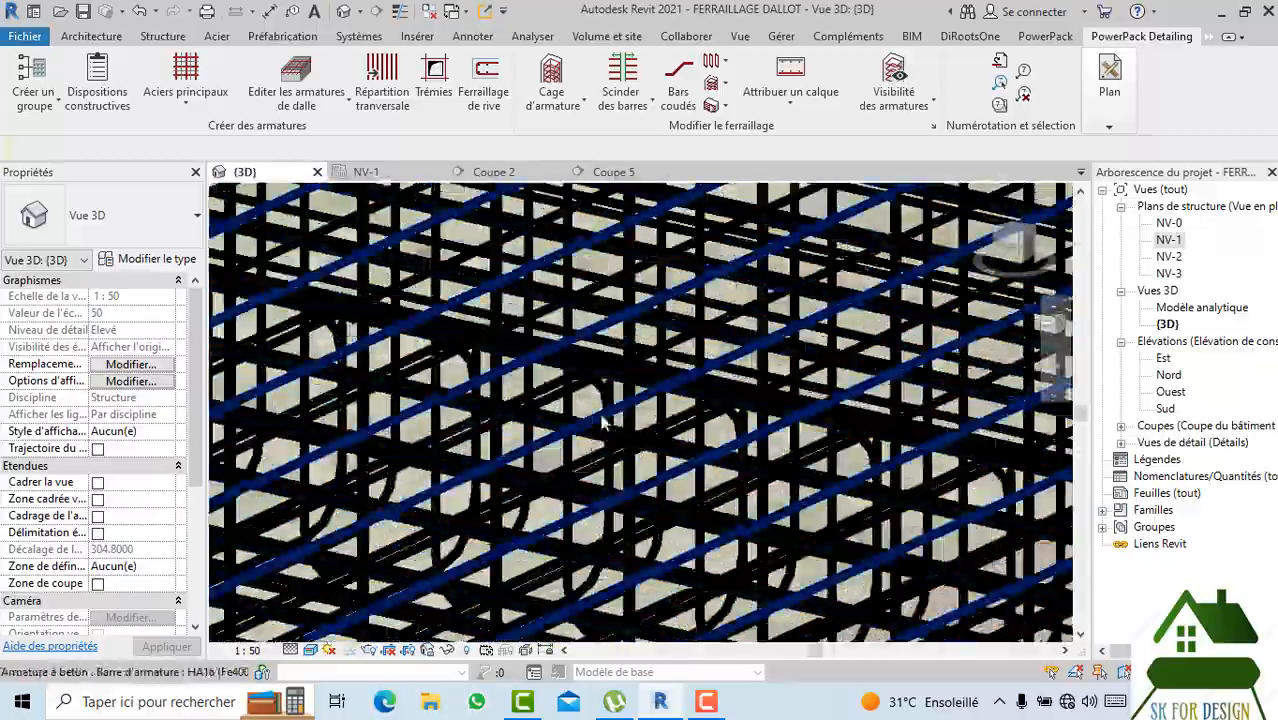
scroll(737, 496, up, 10)
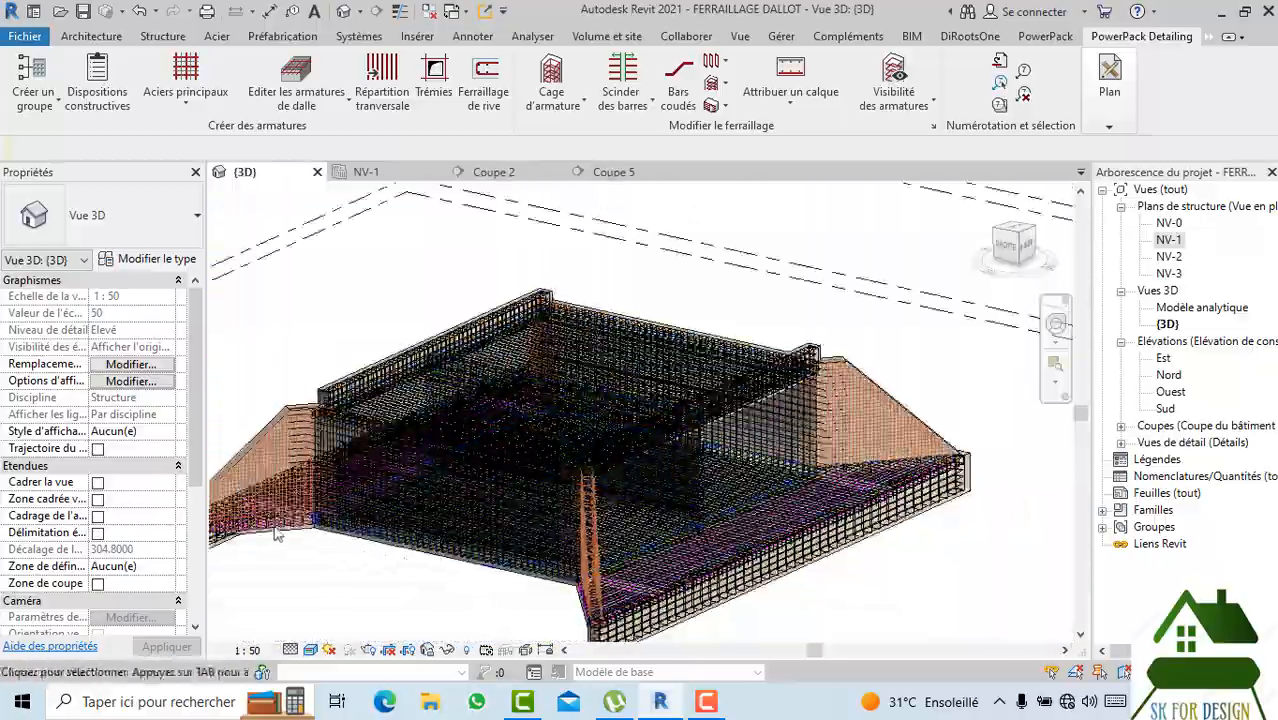
scroll(468, 488, down, 12)
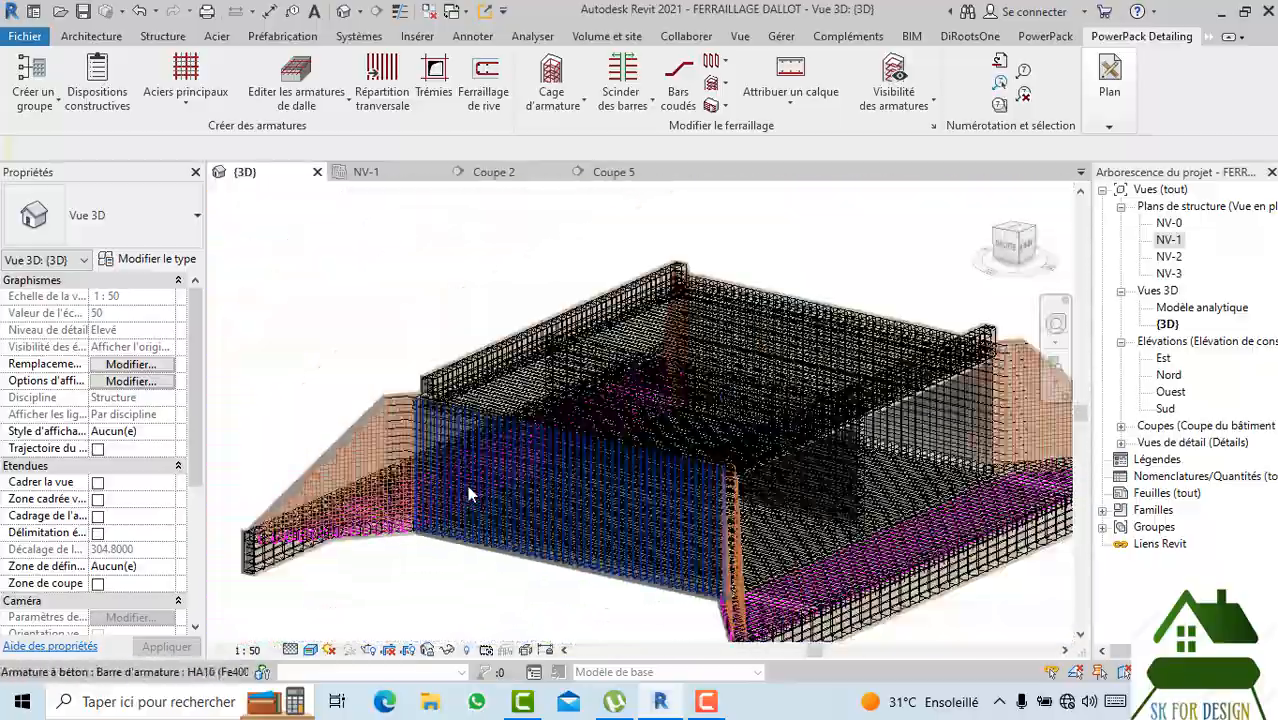
drag(309, 267, 854, 616)
click(1140, 36)
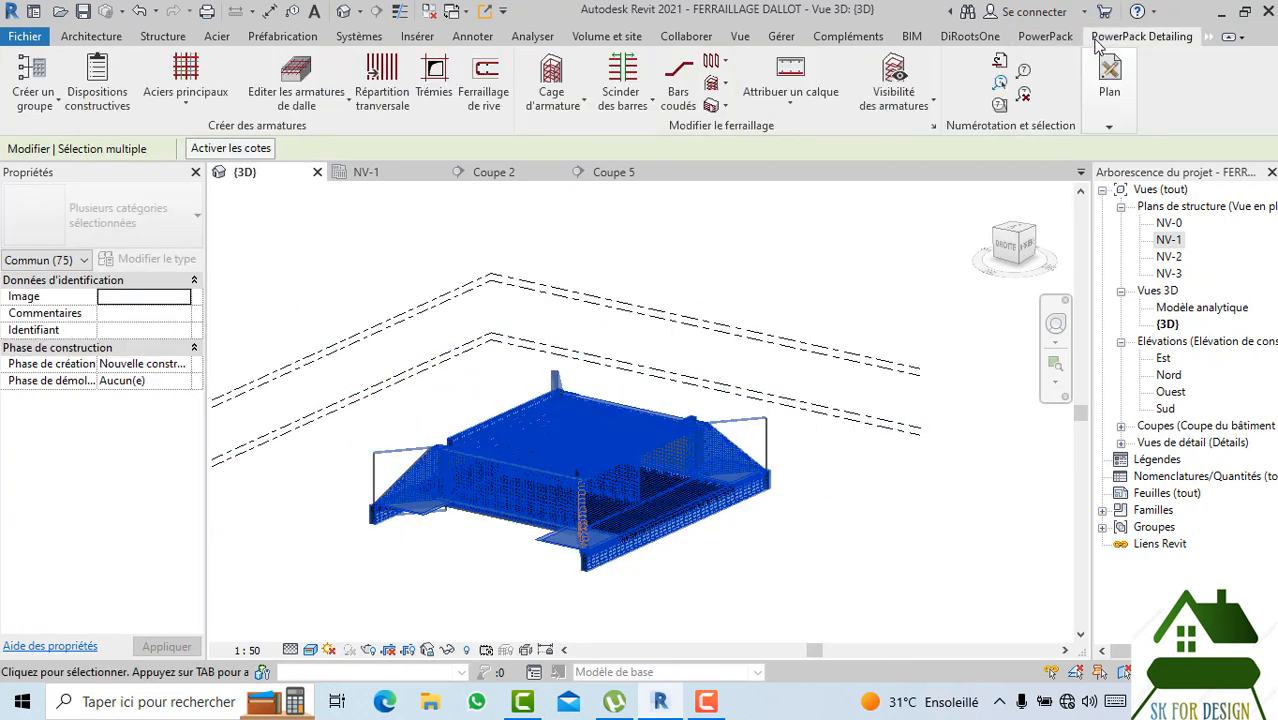
click(894, 95)
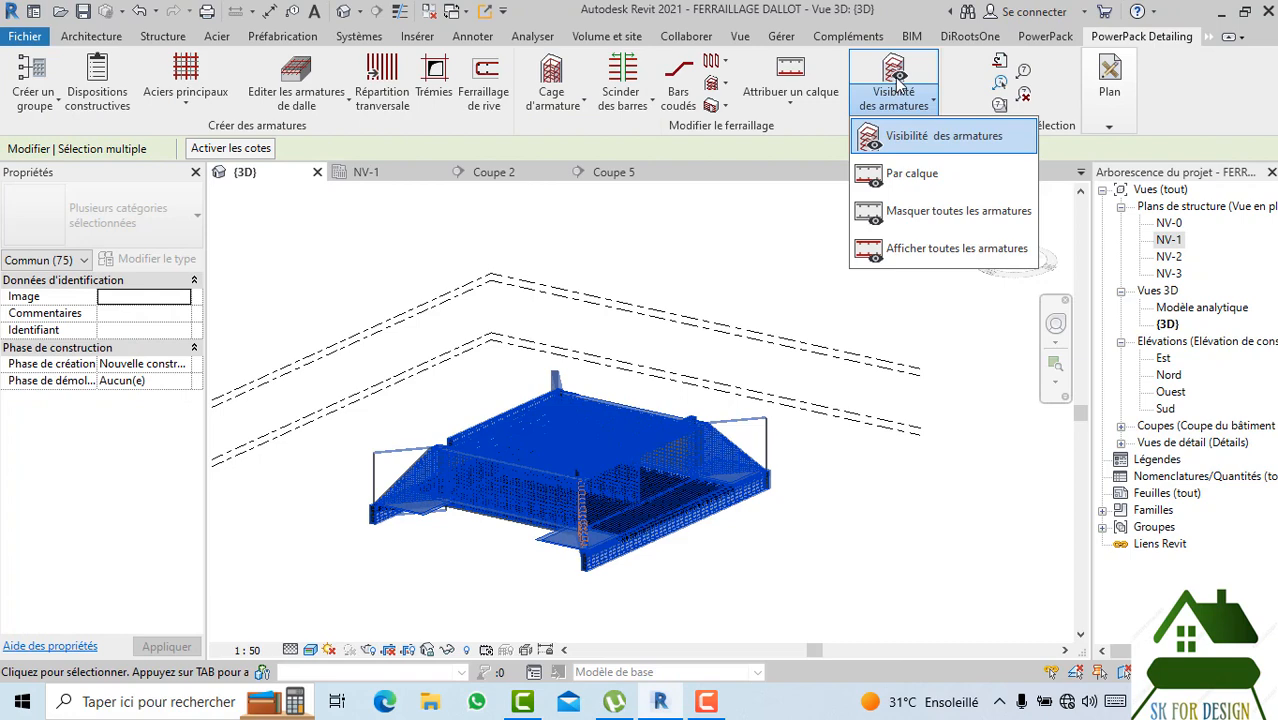
click(944, 135)
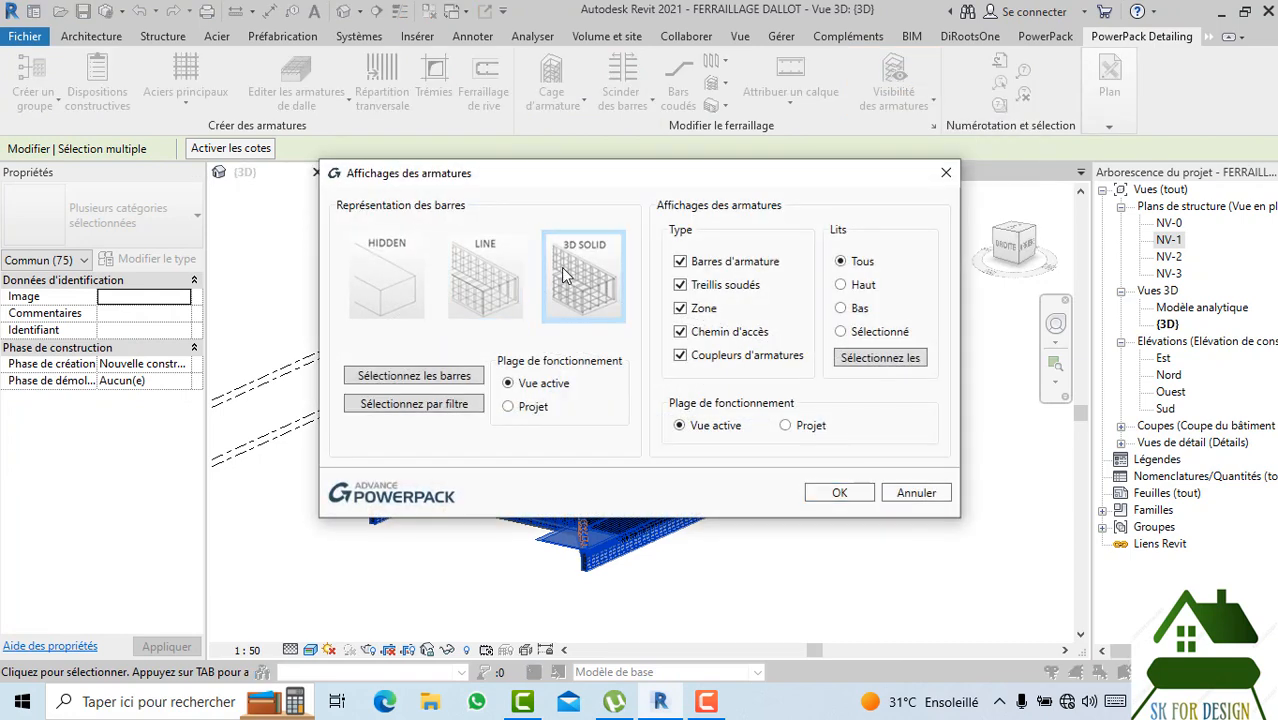
click(838, 491)
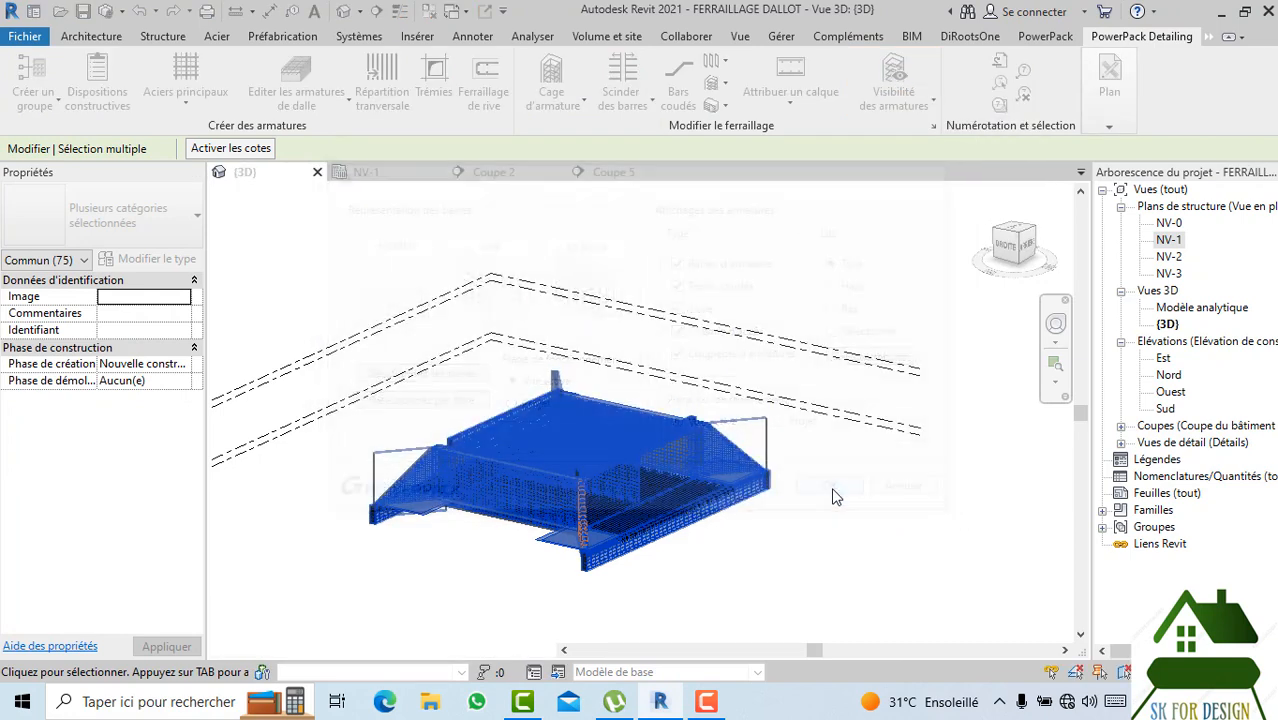
scroll(488, 571, up, 1)
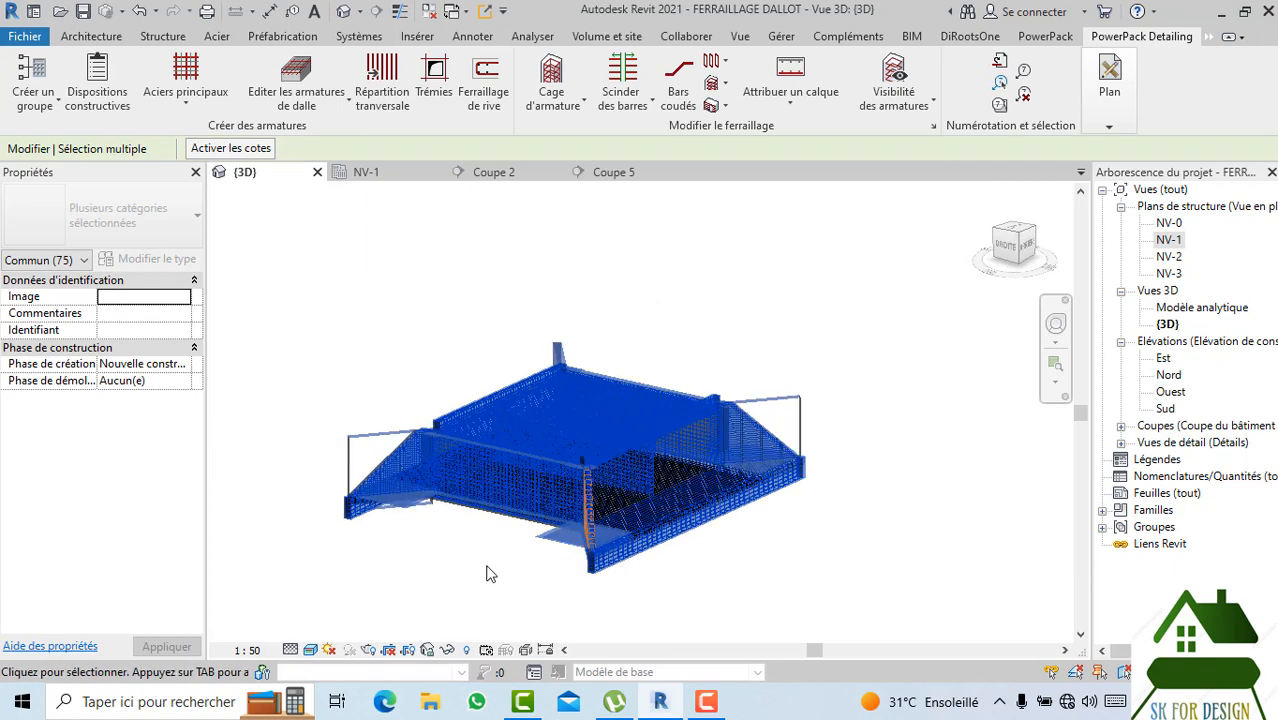
click(488, 571)
Examine the solid bars along the top slab edge, the side wall and the rear headwall.
scroll(488, 571, up, 2)
scroll(605, 456, up, 3)
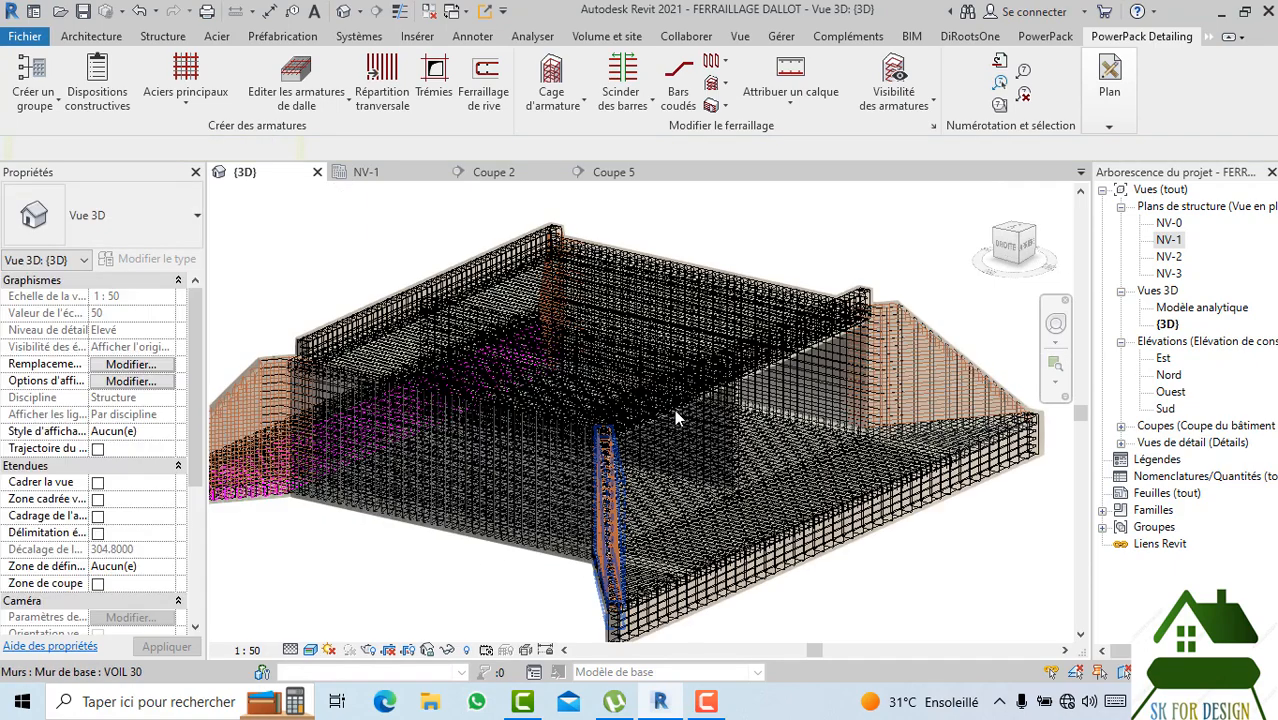
scroll(795, 428, up, 5)
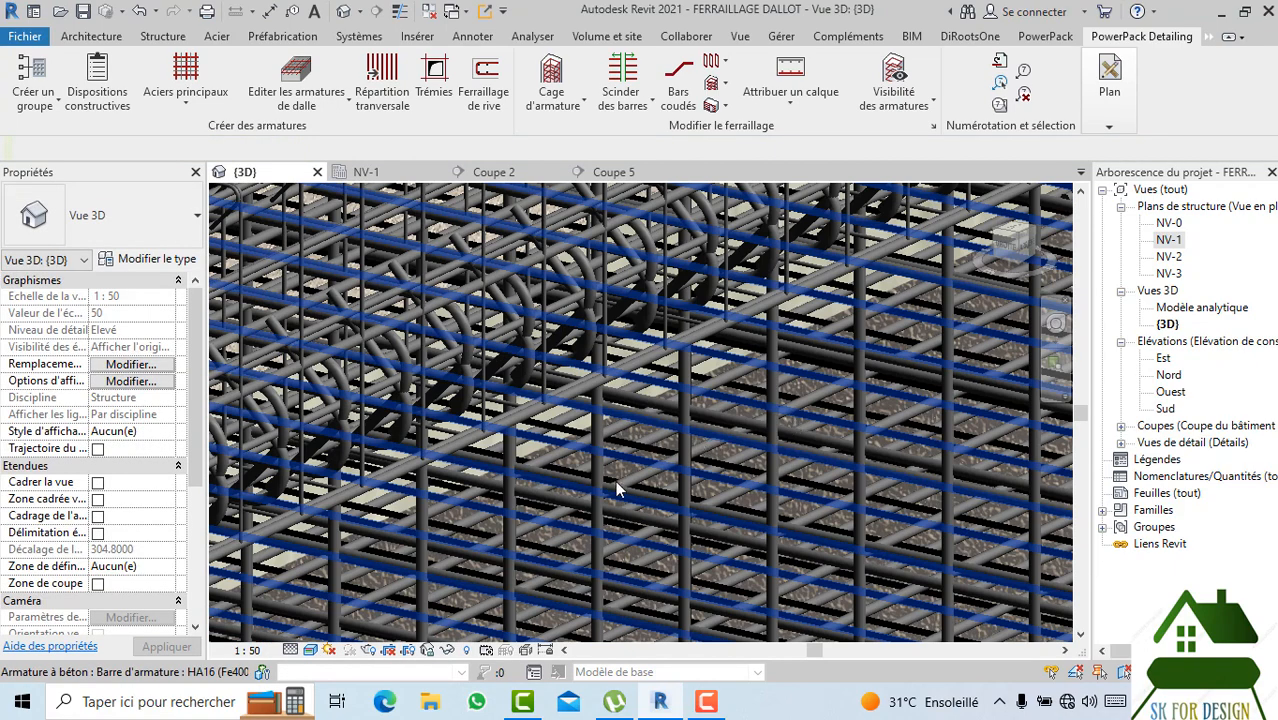
scroll(615, 483, down, 3)
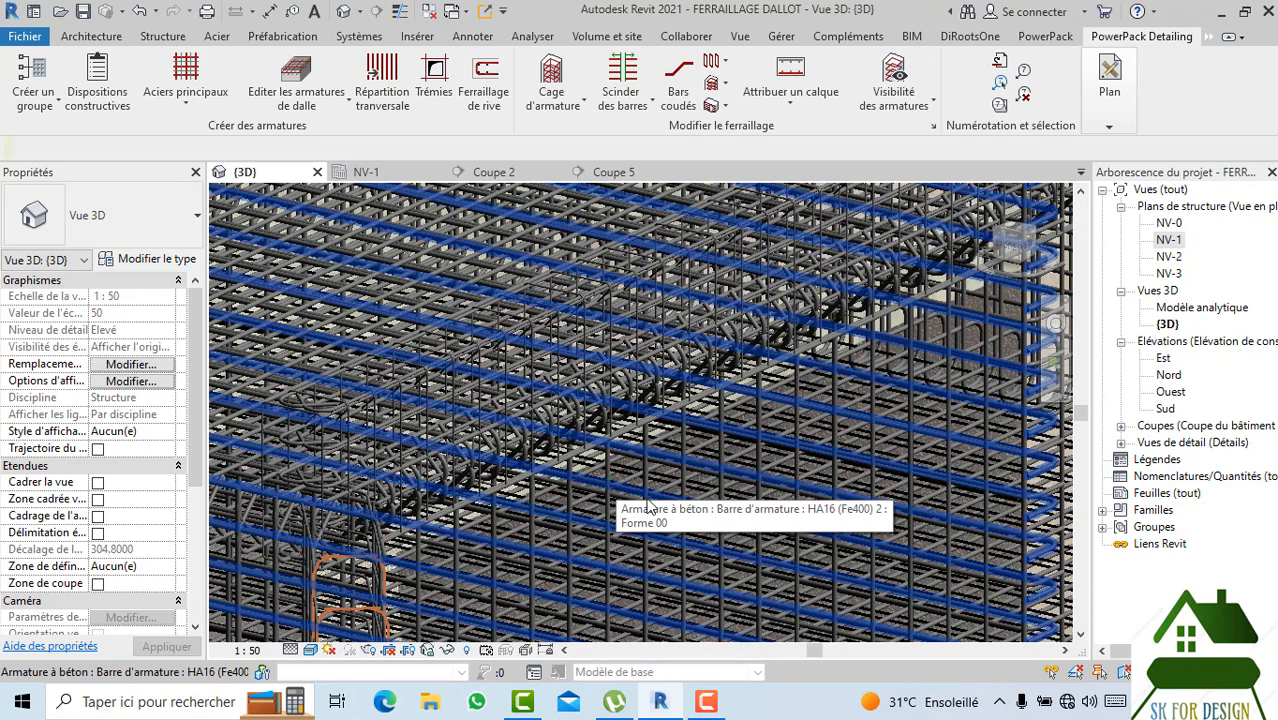
scroll(648, 507, down, 4)
scroll(648, 507, down, 5)
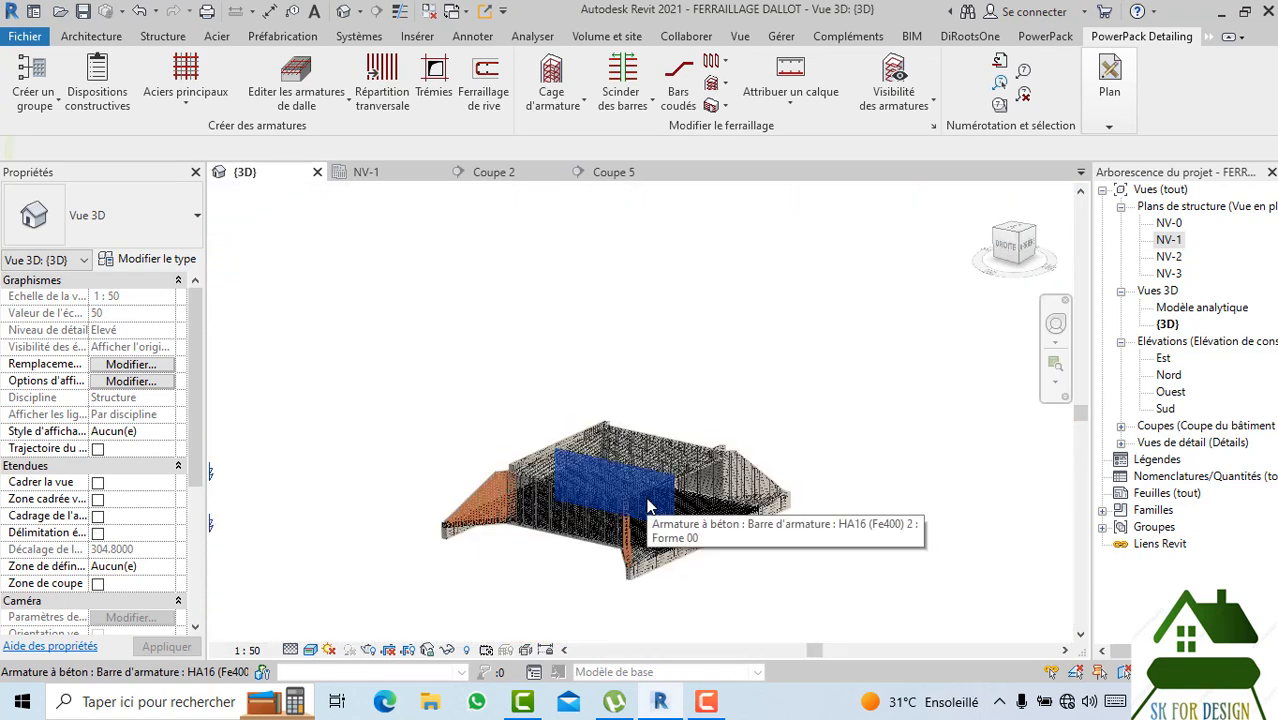
scroll(551, 508, up, 5)
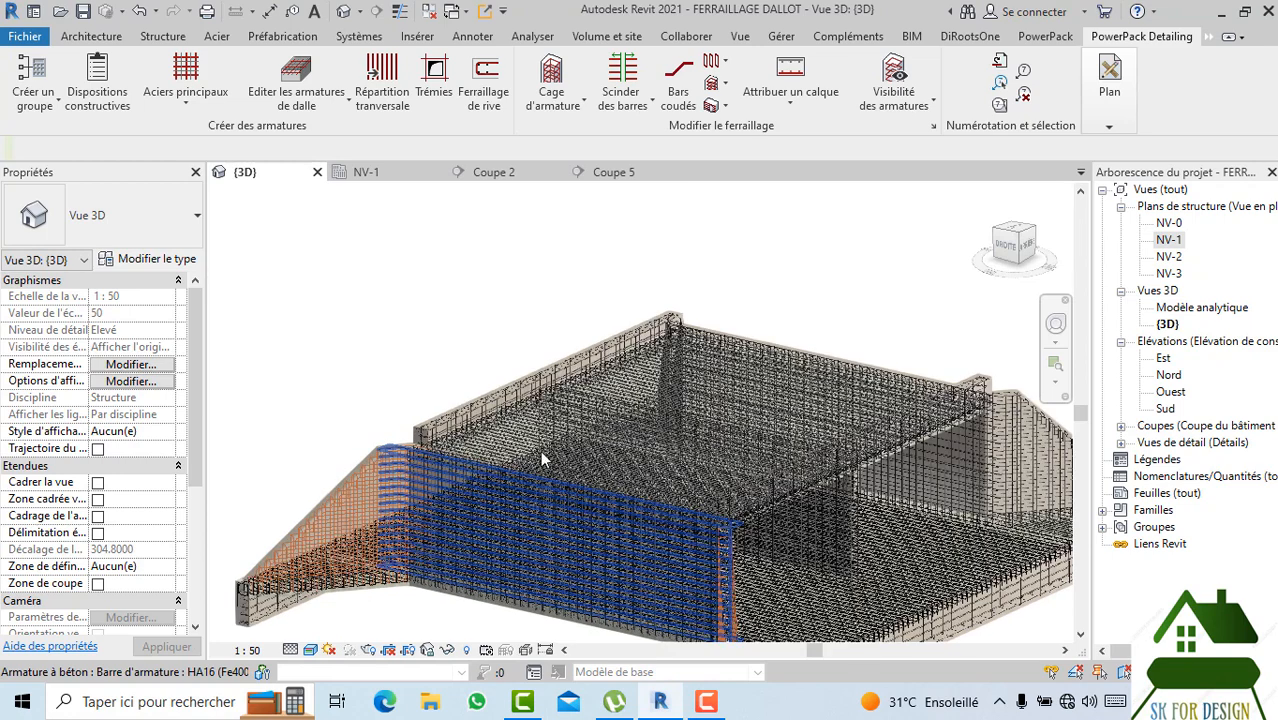
click(415, 439)
scroll(349, 493, up, 2)
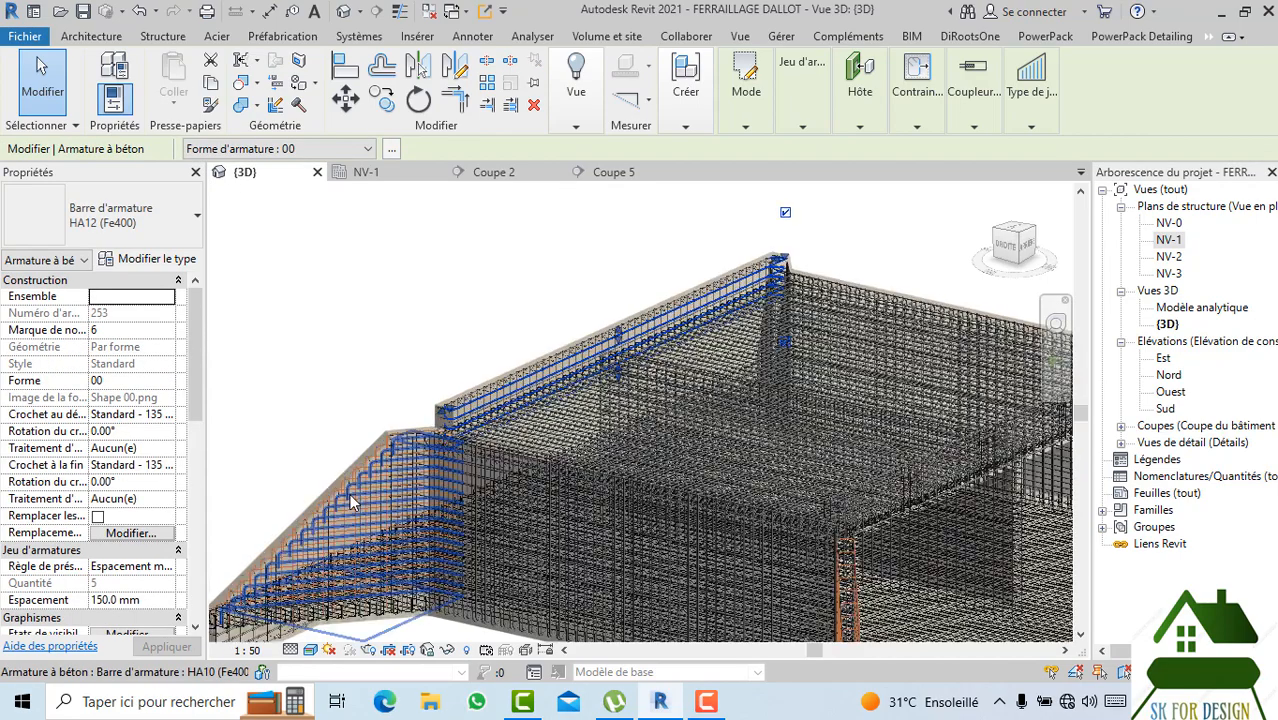
scroll(545, 415, down, 5)
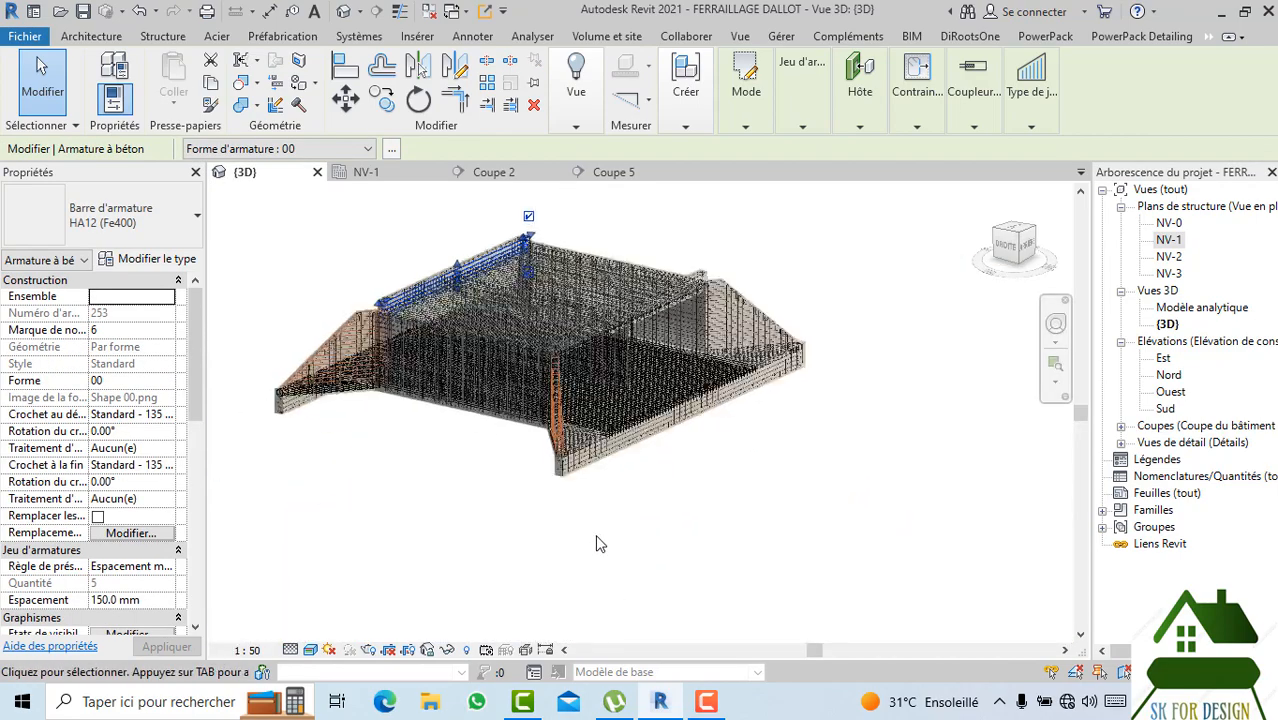
click(598, 543)
Select the base slab near the foot of the front wing wall to check its properties, and clear the selection.
scroll(598, 540, up, 5)
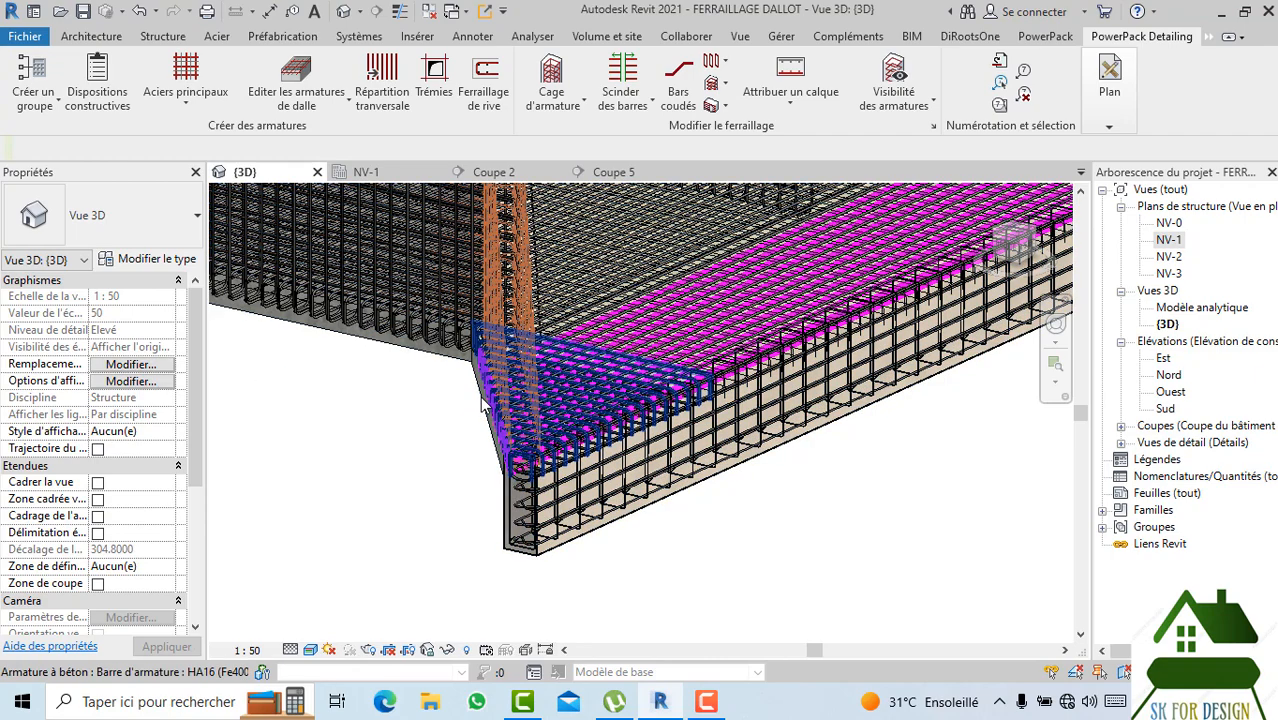
click(470, 367)
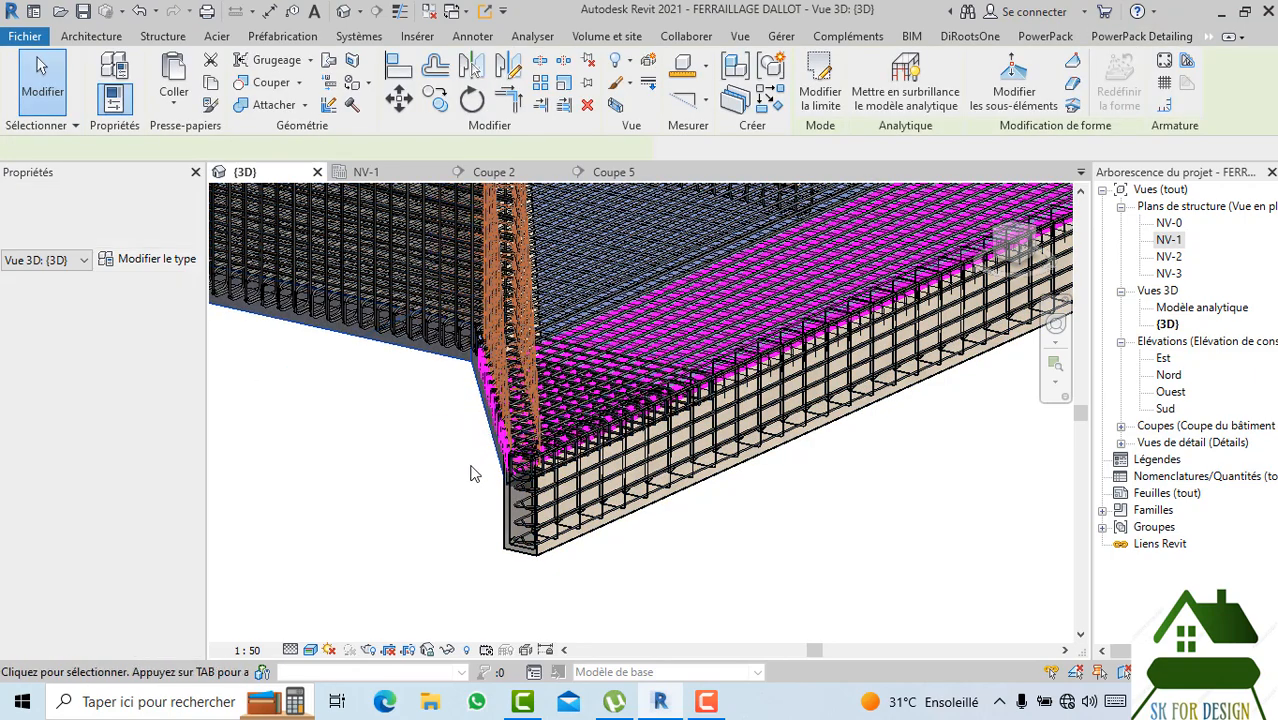
scroll(473, 527, down, 2)
scroll(698, 543, down, 2)
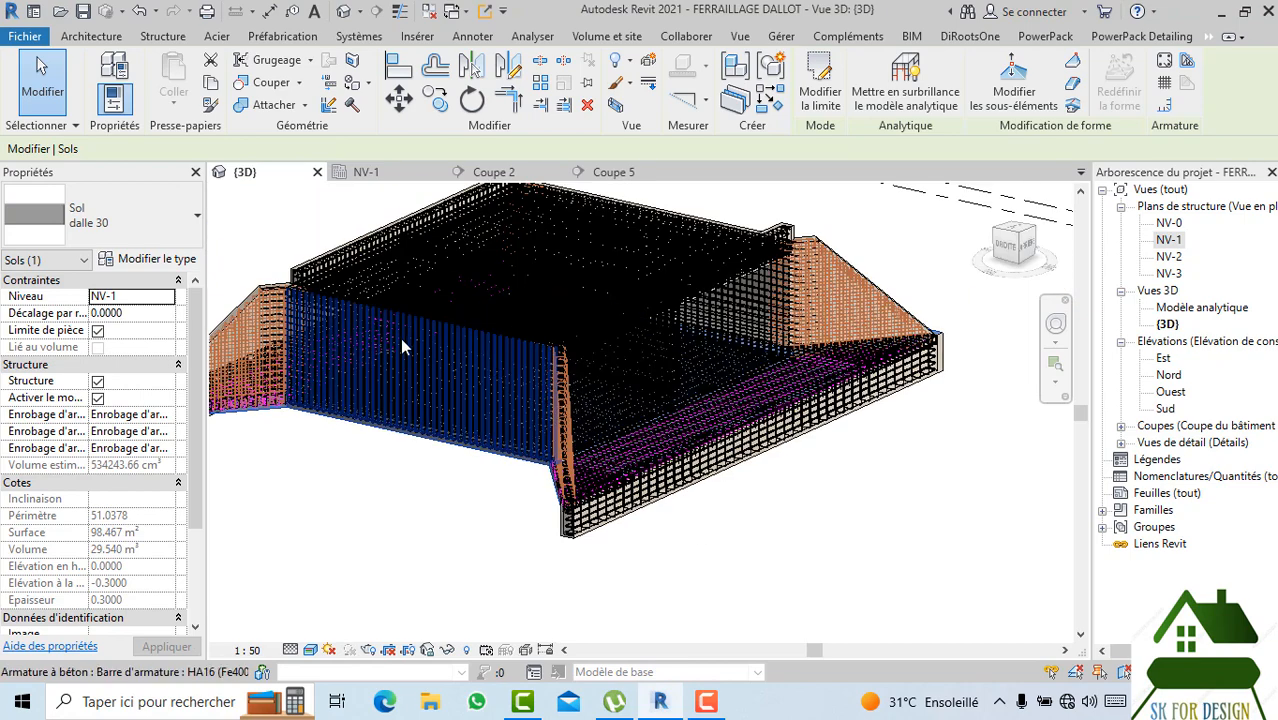
click(853, 567)
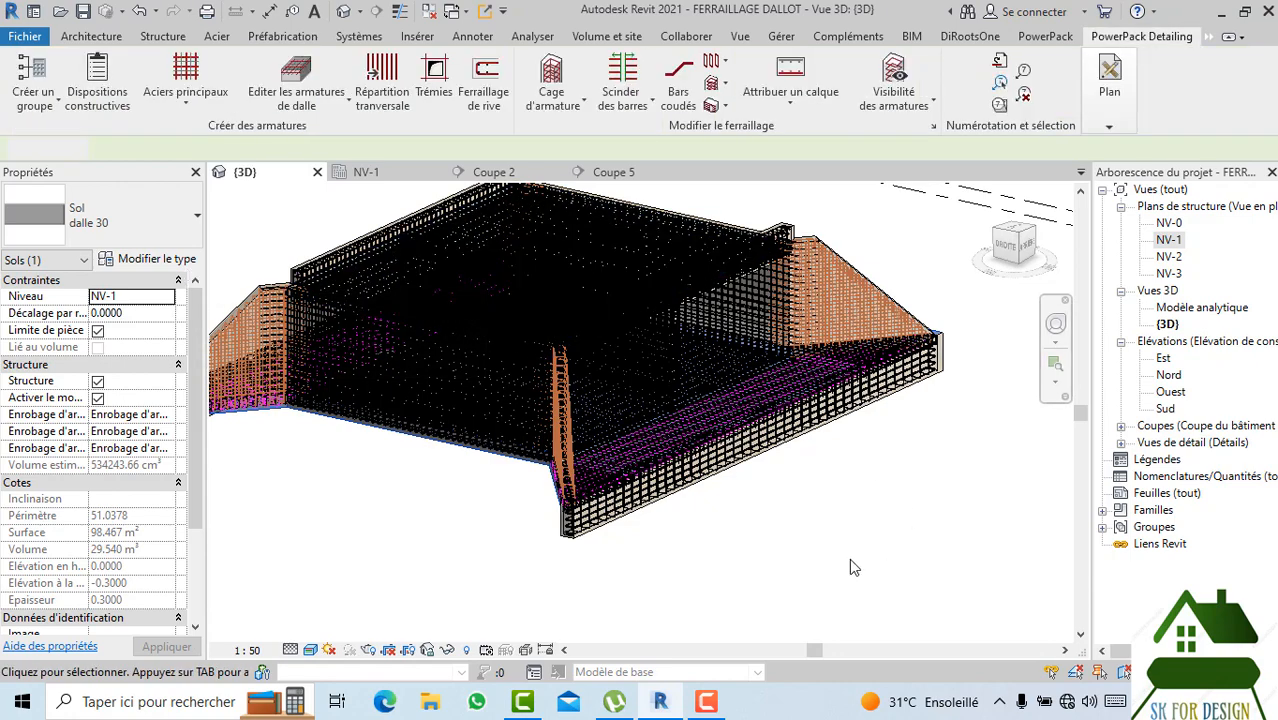
Open the model visibility and graphics overrides of the 3dd template assigned to the 3D view.
scroll(155, 398, down, 6)
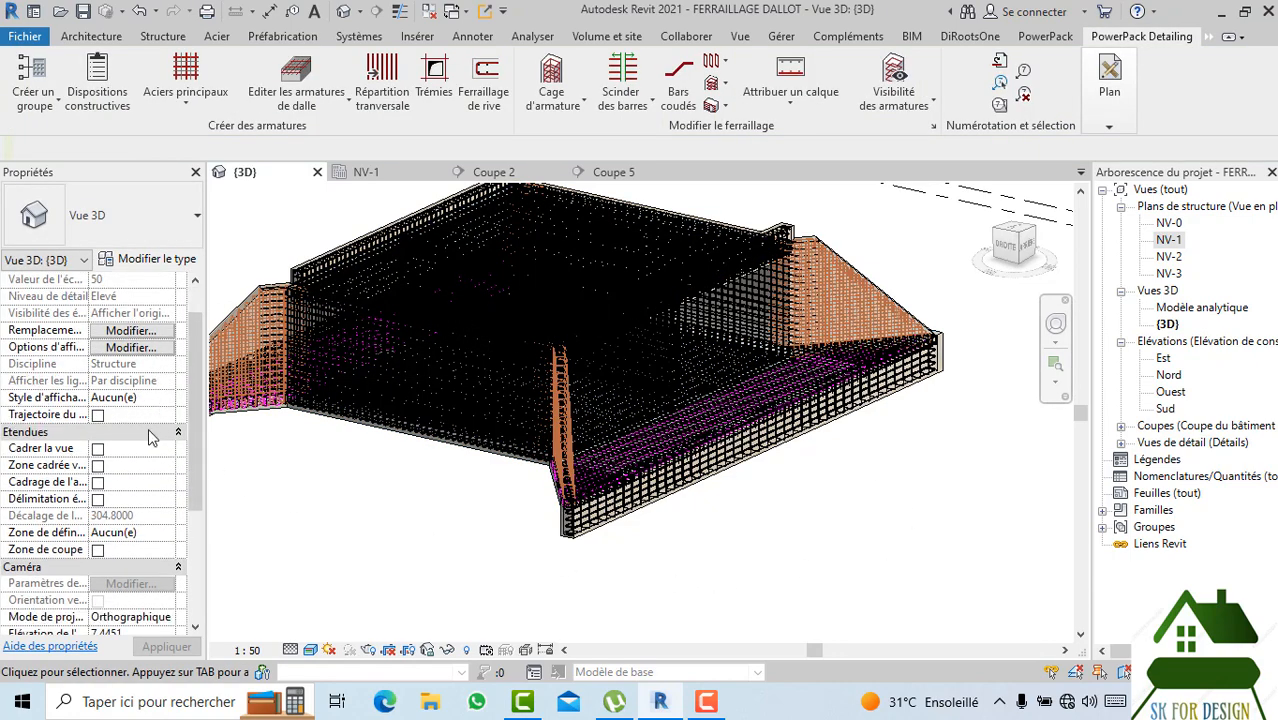
click(145, 518)
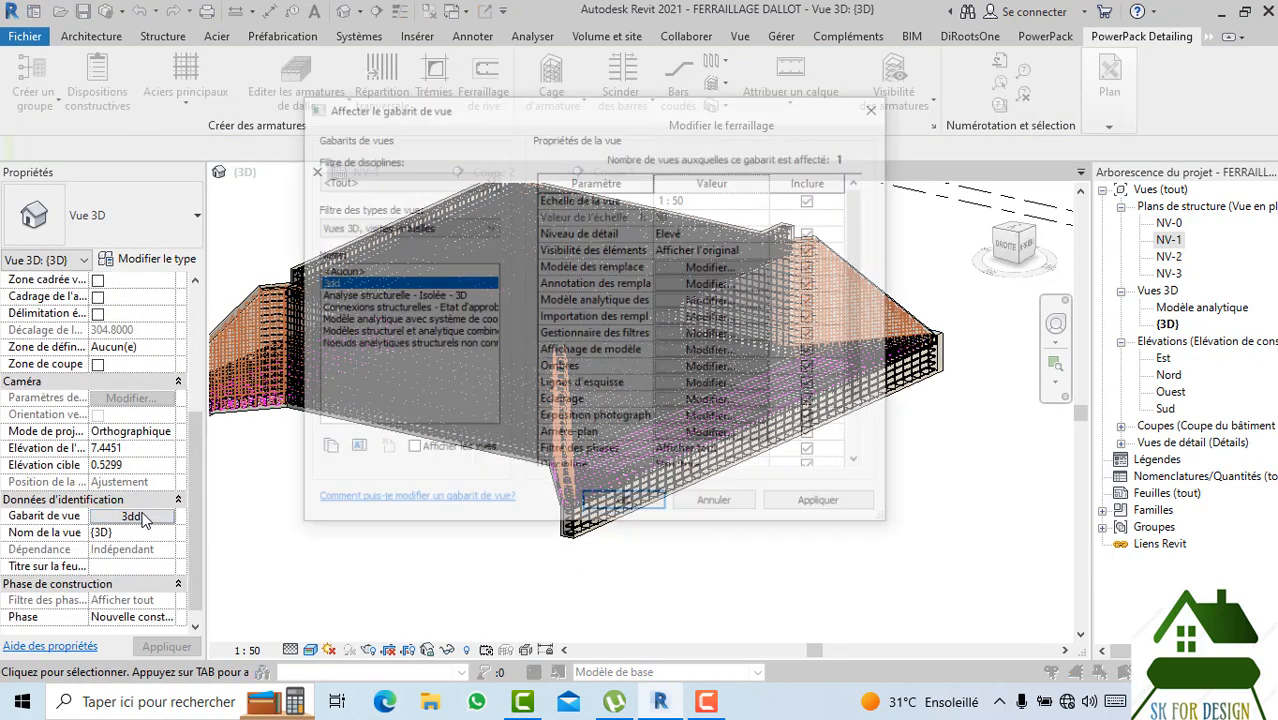
click(724, 268)
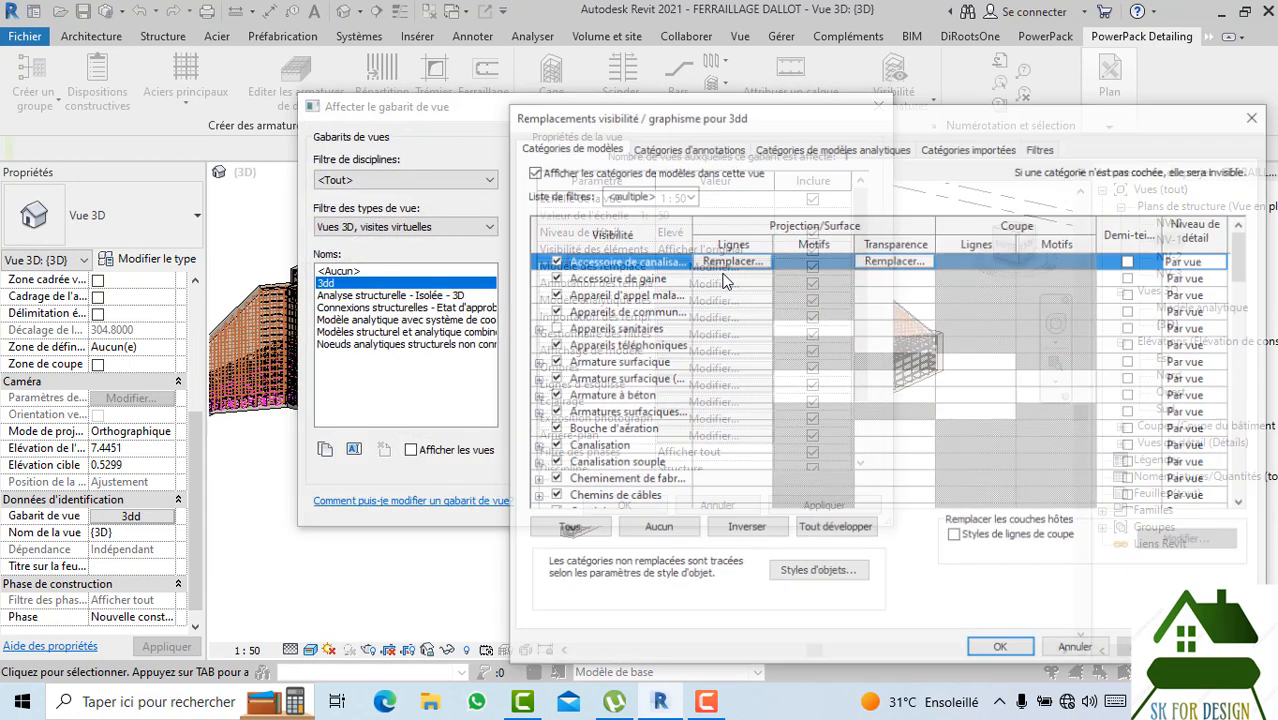
Make the foreground projection/surface pattern of the Sols category visible in the 3dd template.
scroll(617, 368, down, 2)
scroll(617, 368, down, 3)
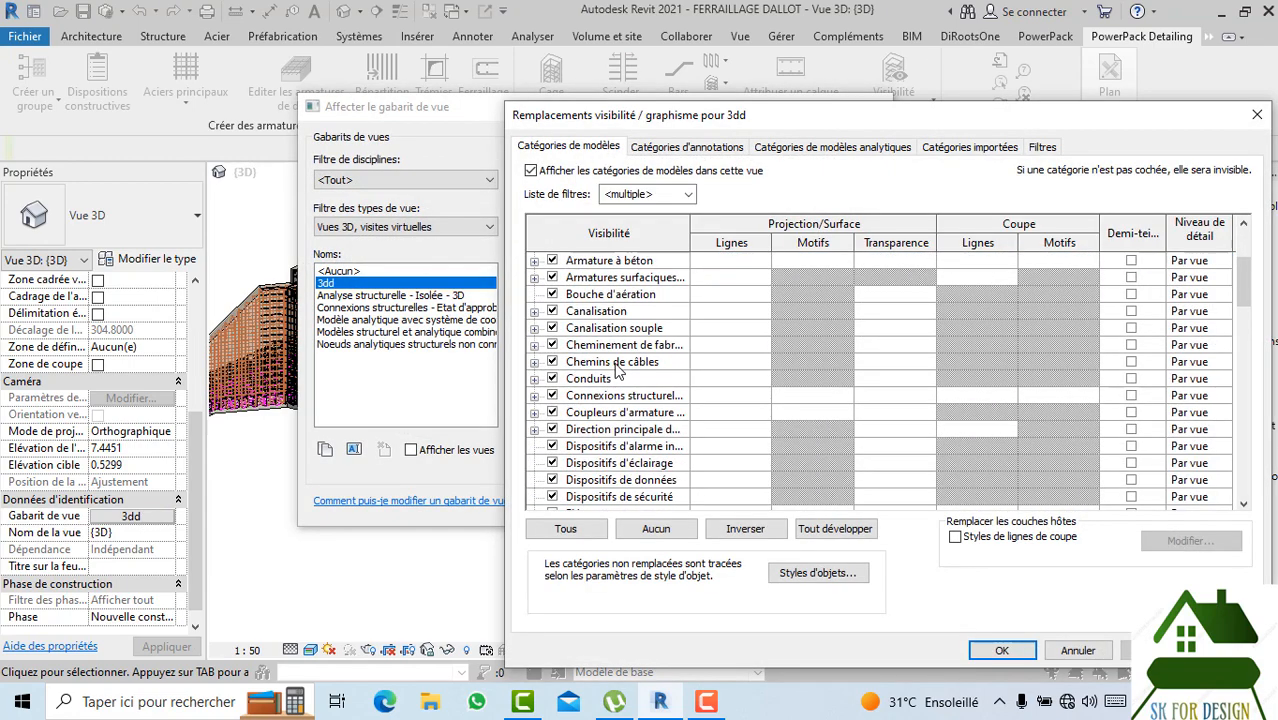
scroll(617, 370, down, 8)
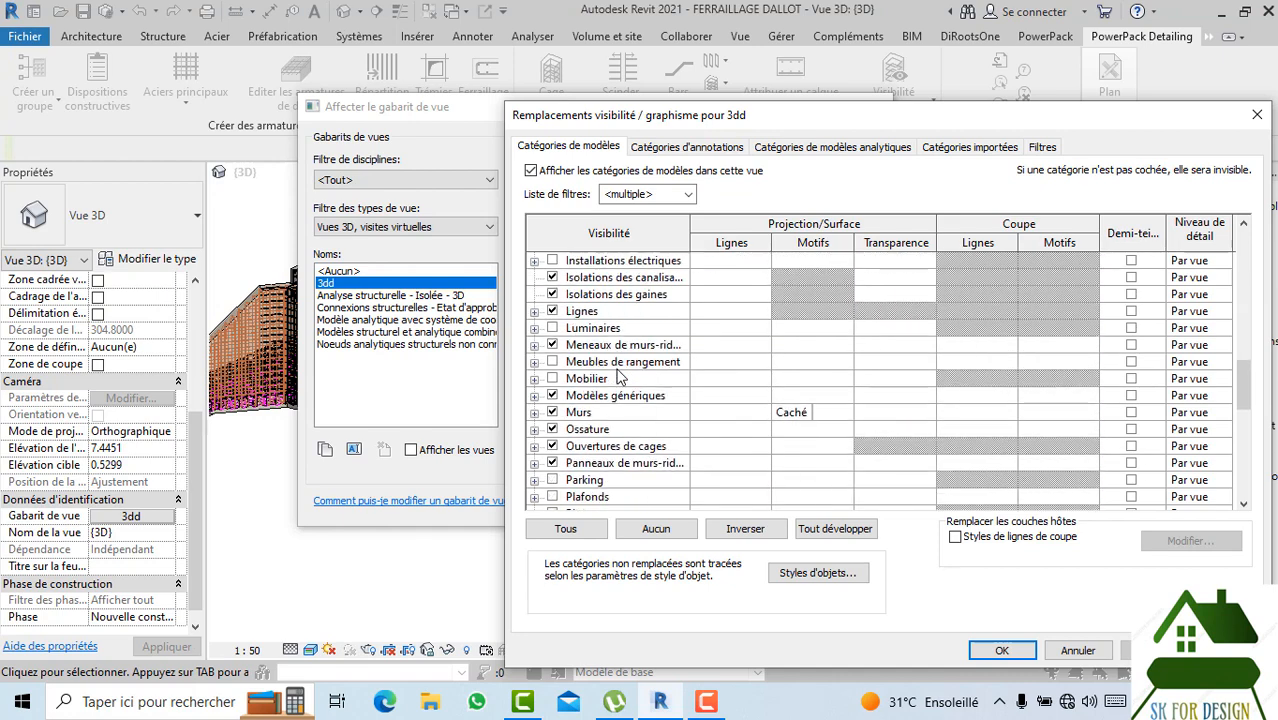
scroll(617, 375, down, 6)
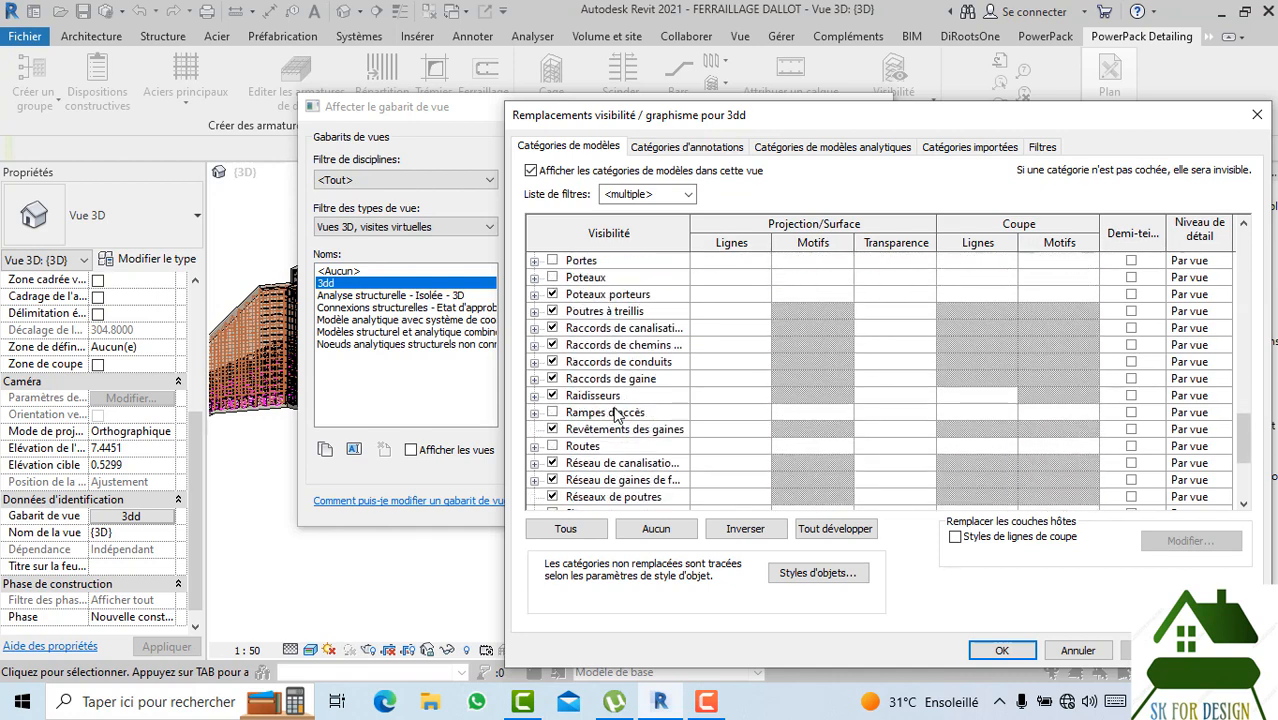
scroll(617, 415, down, 3)
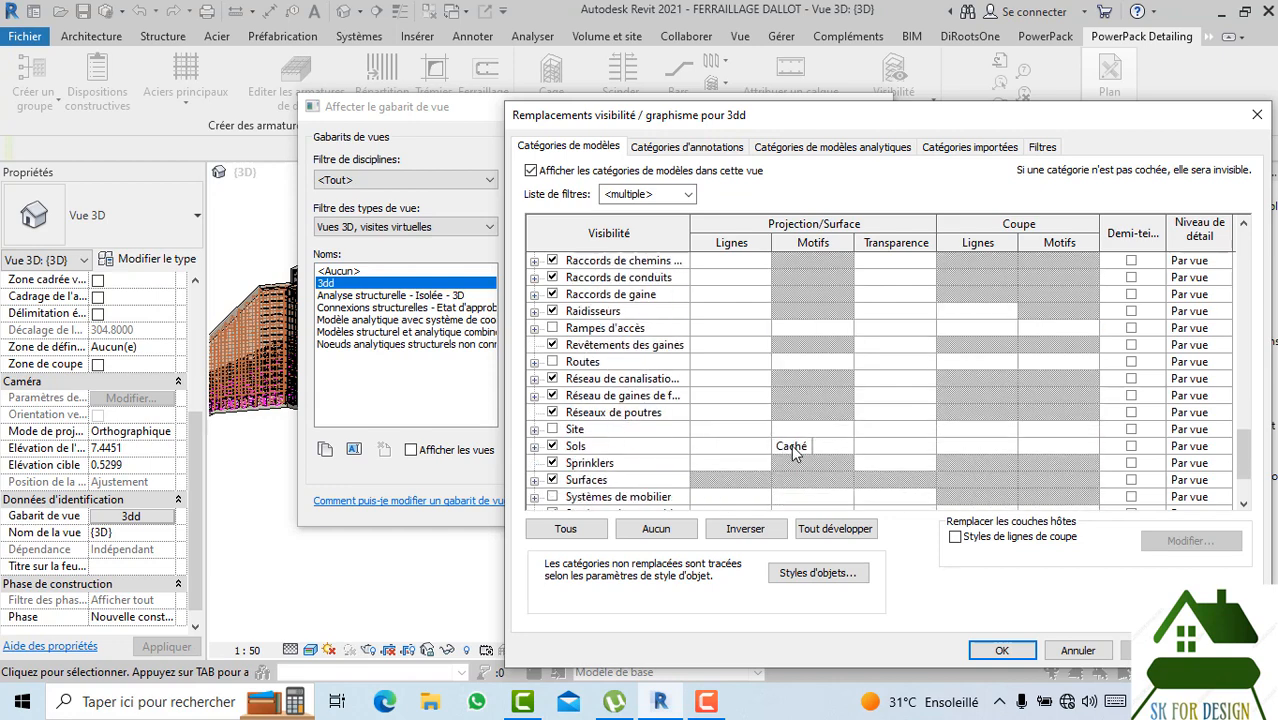
click(786, 447)
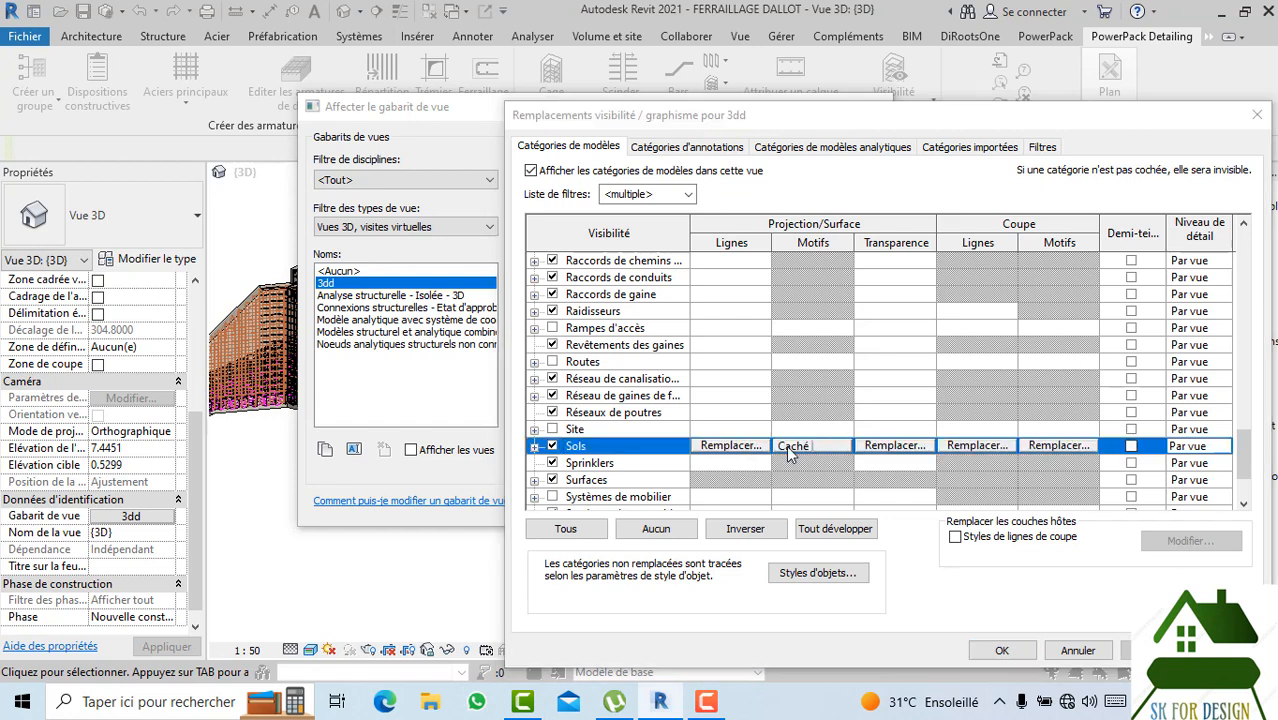
click(786, 445)
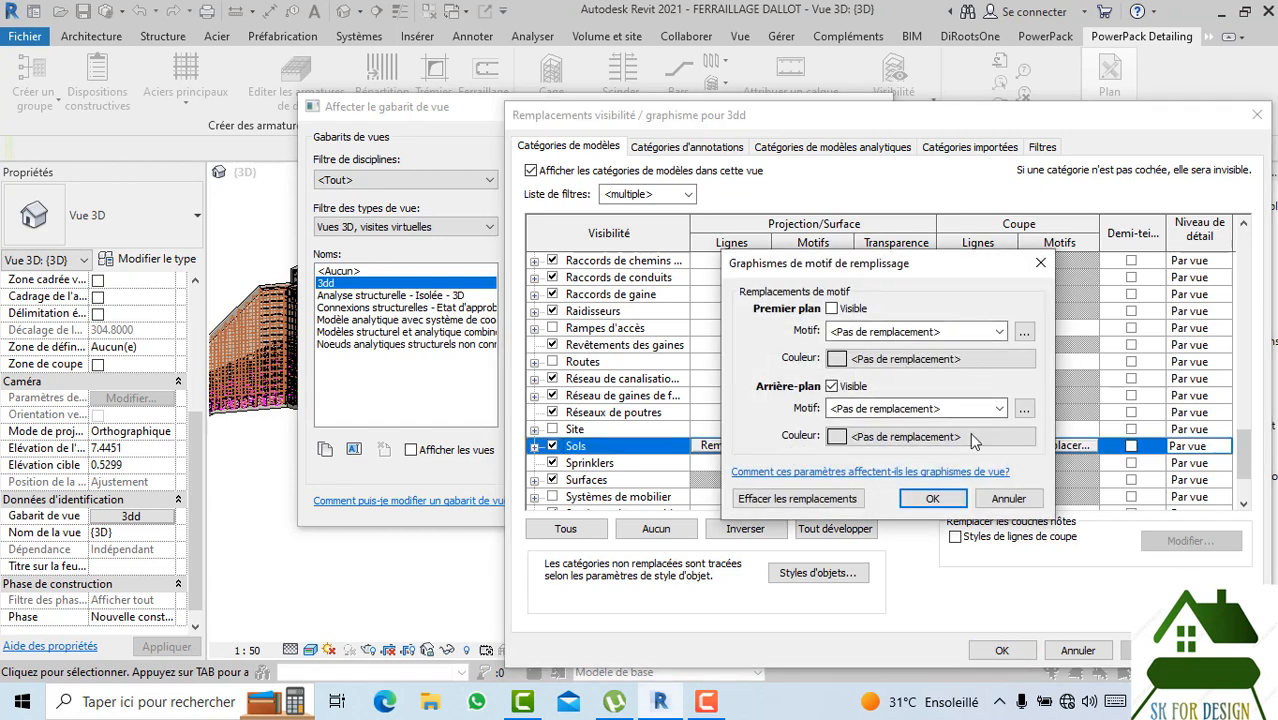
click(831, 309)
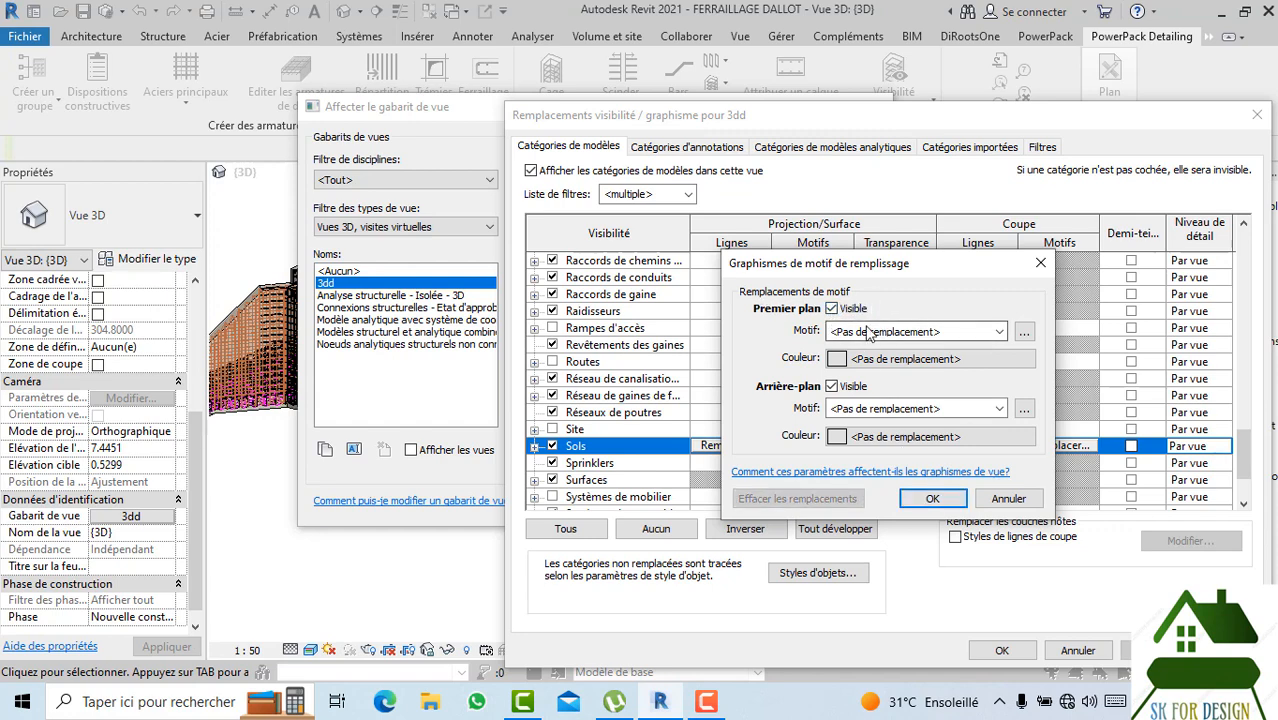
click(932, 499)
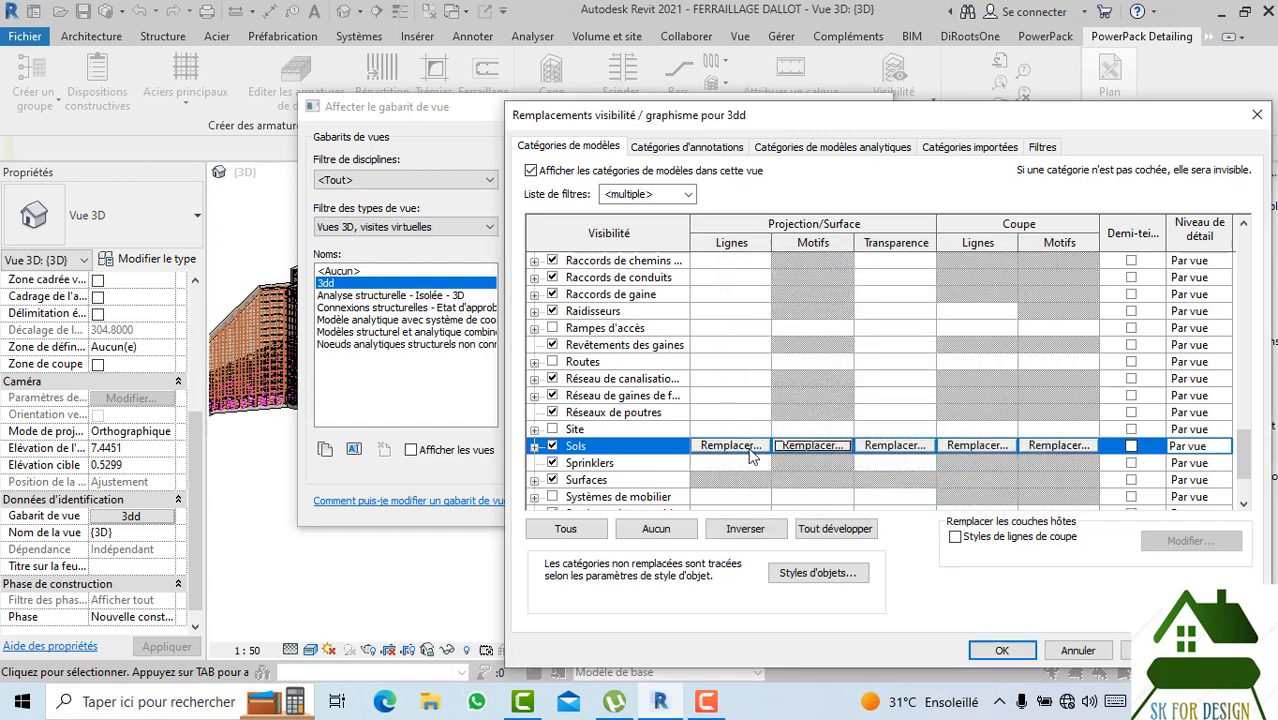
Override the foreground cut pattern of the Sols category with Béton in the 3dd template and apply the template to the 3D view.
click(749, 448)
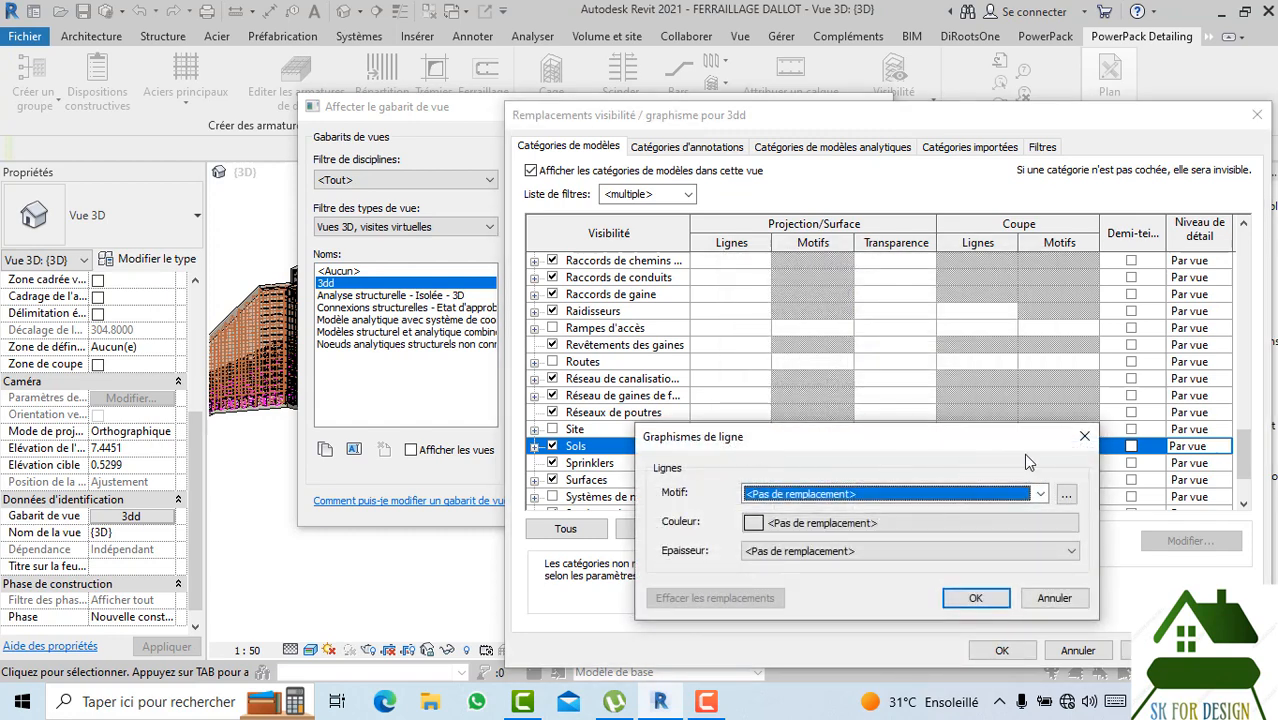
click(1084, 436)
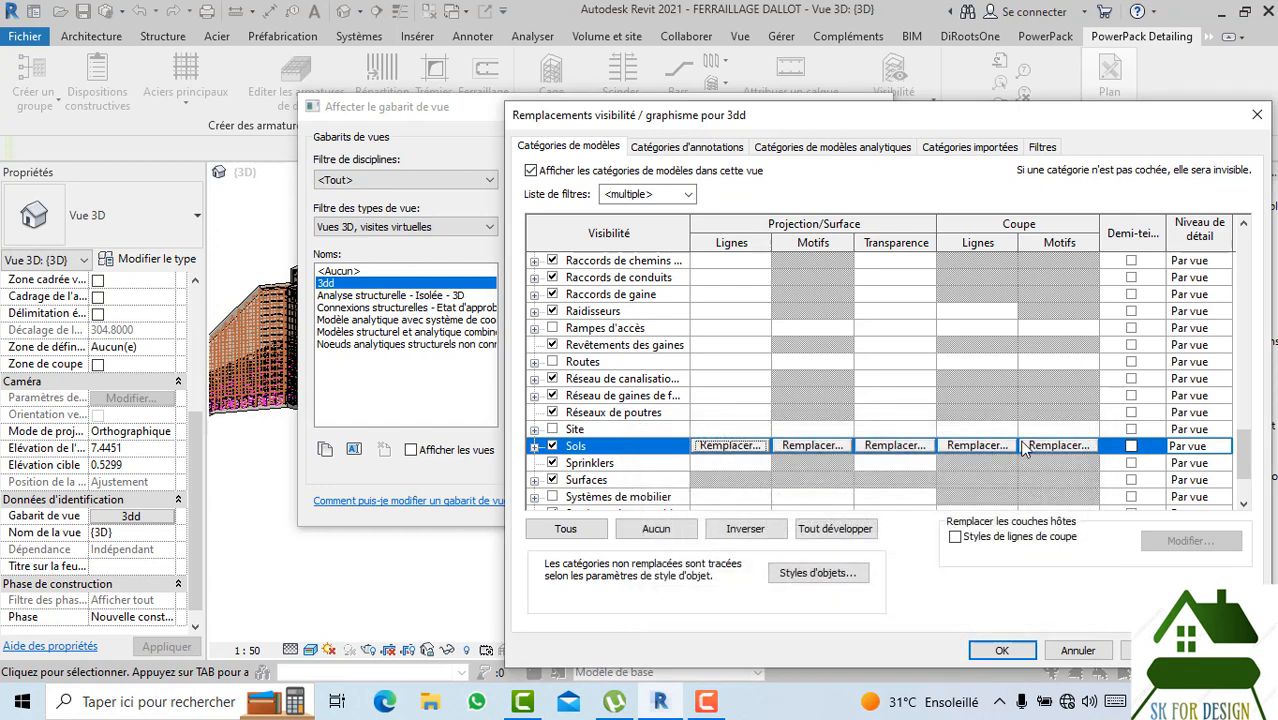
click(1055, 446)
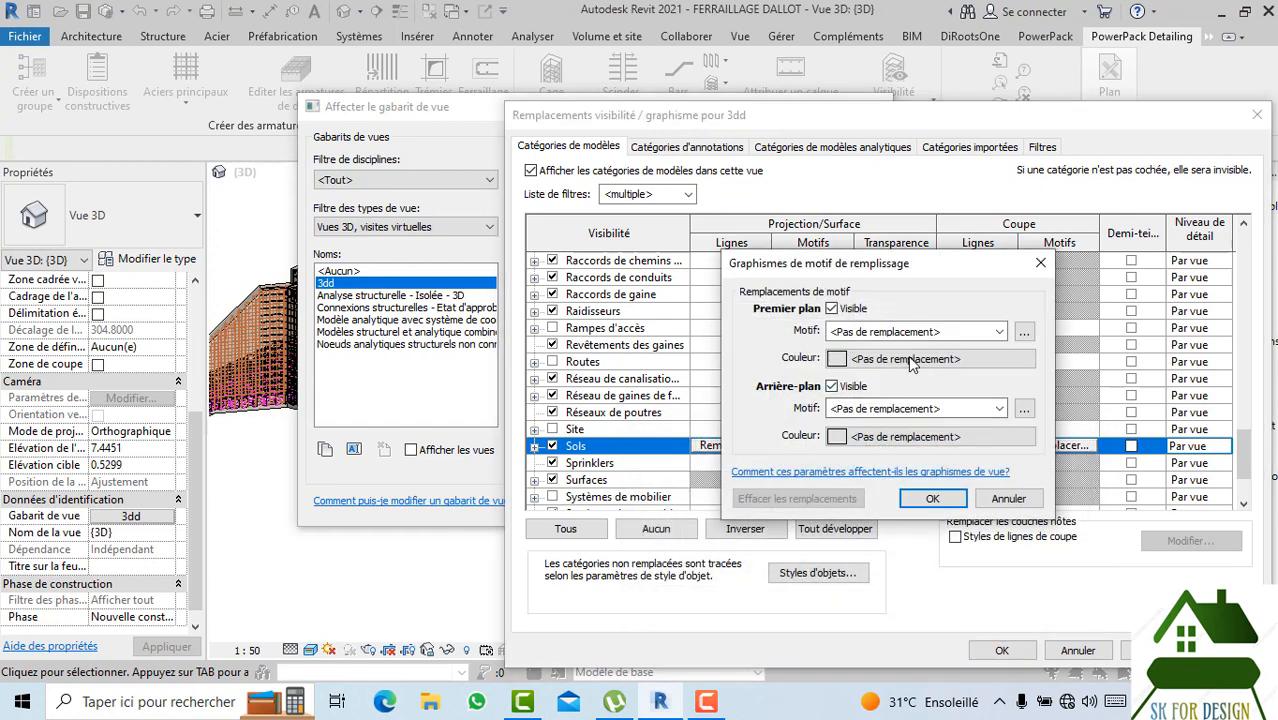
click(998, 331)
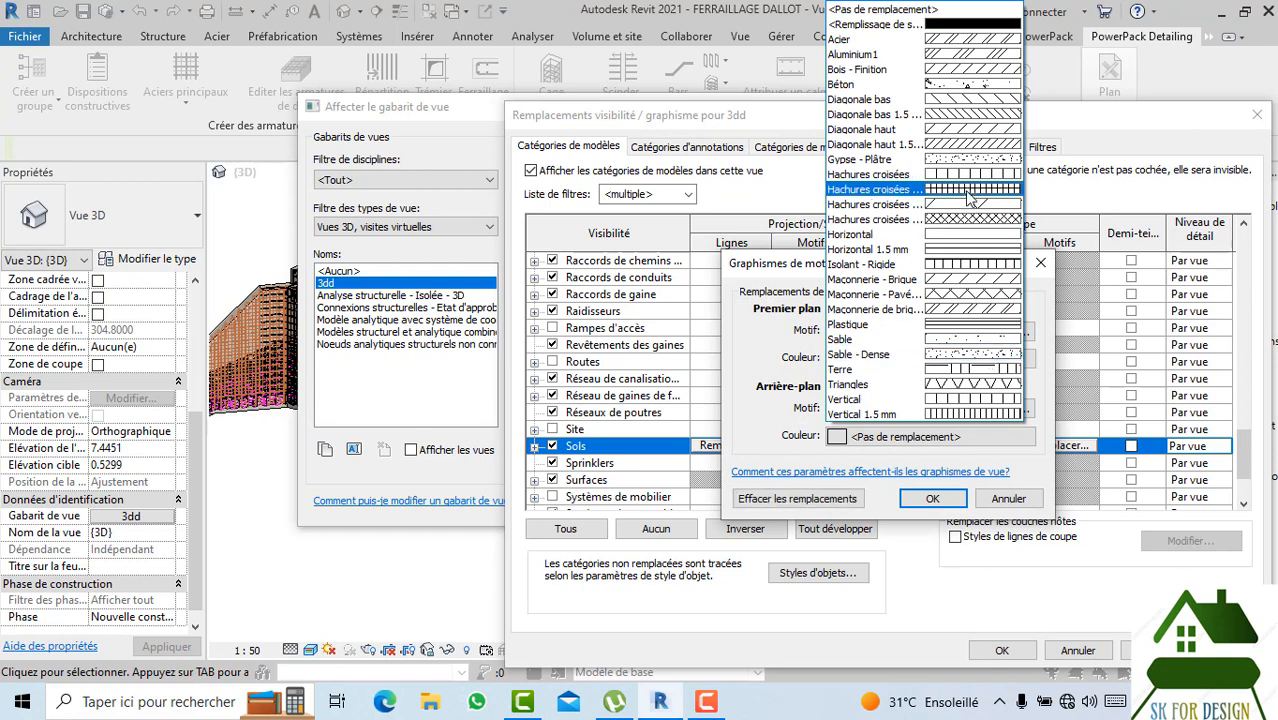
click(968, 84)
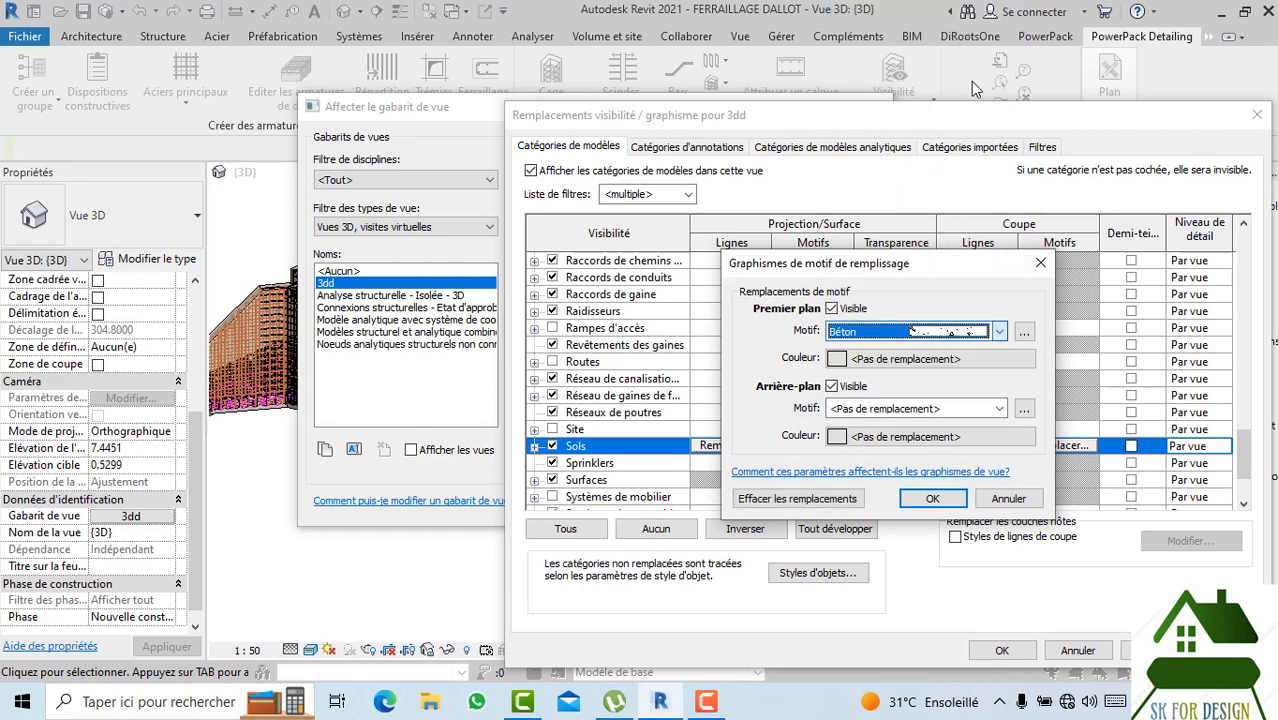
click(1023, 332)
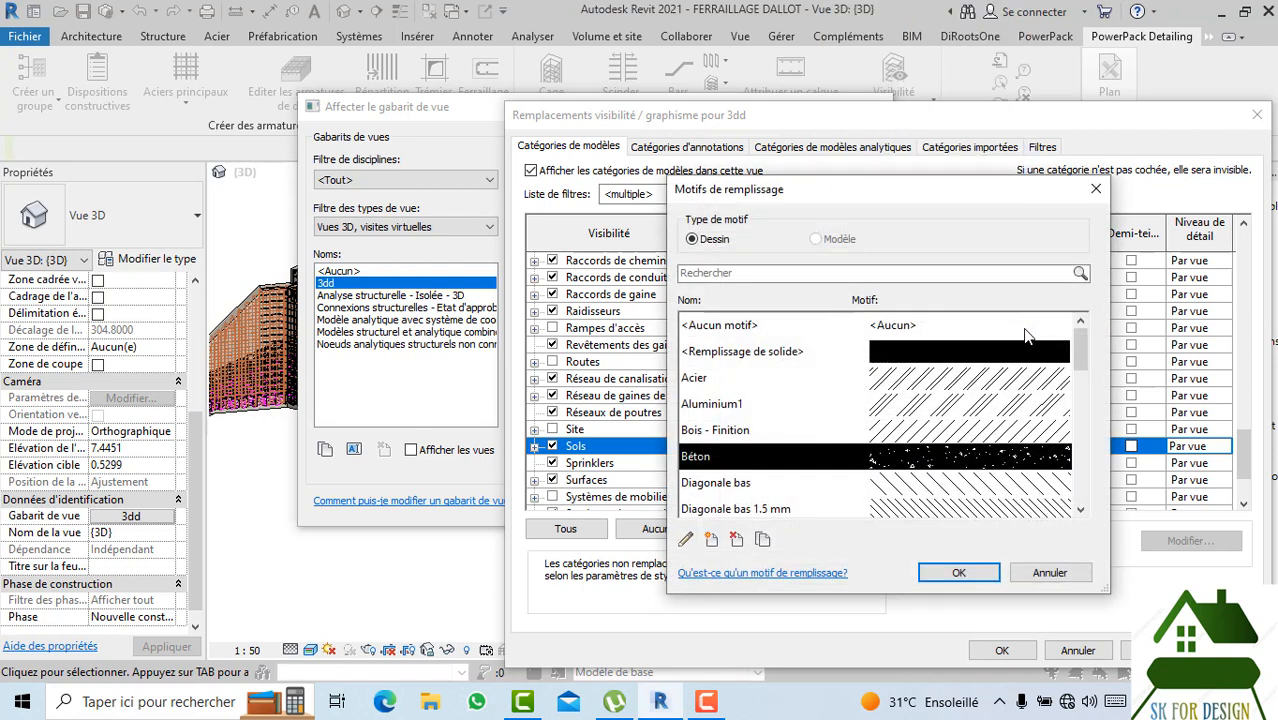
click(936, 576)
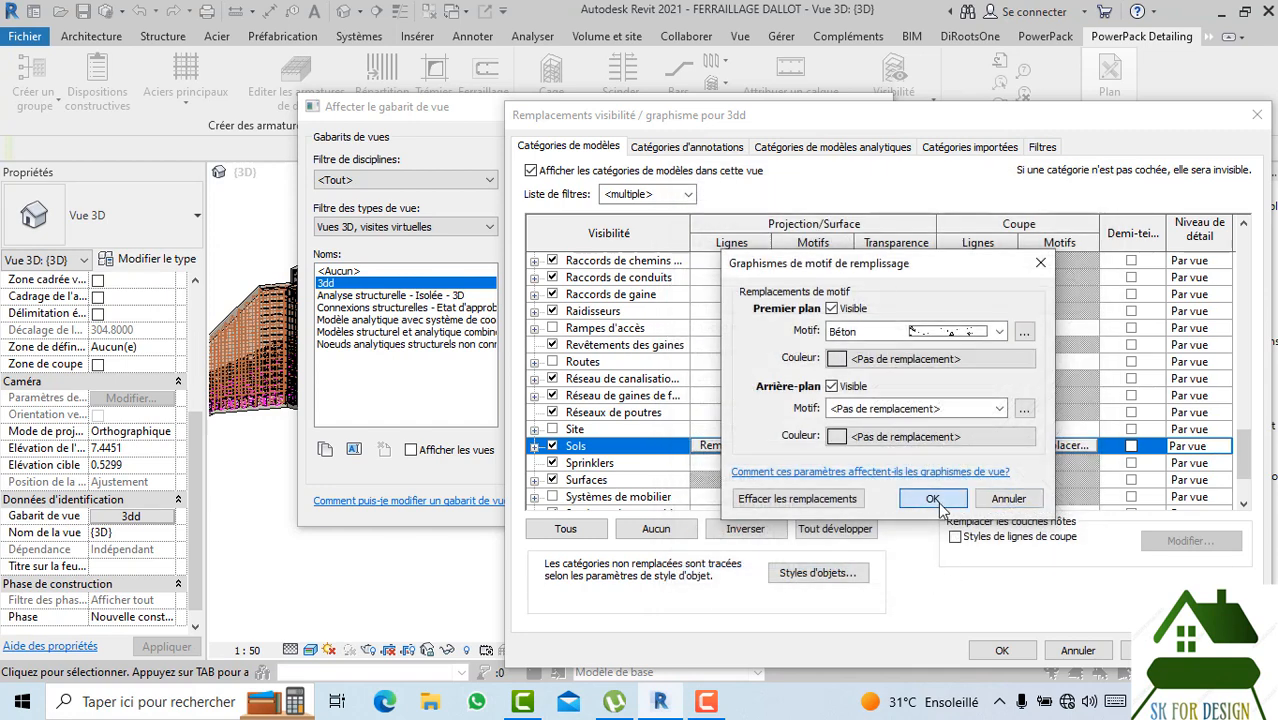
click(937, 500)
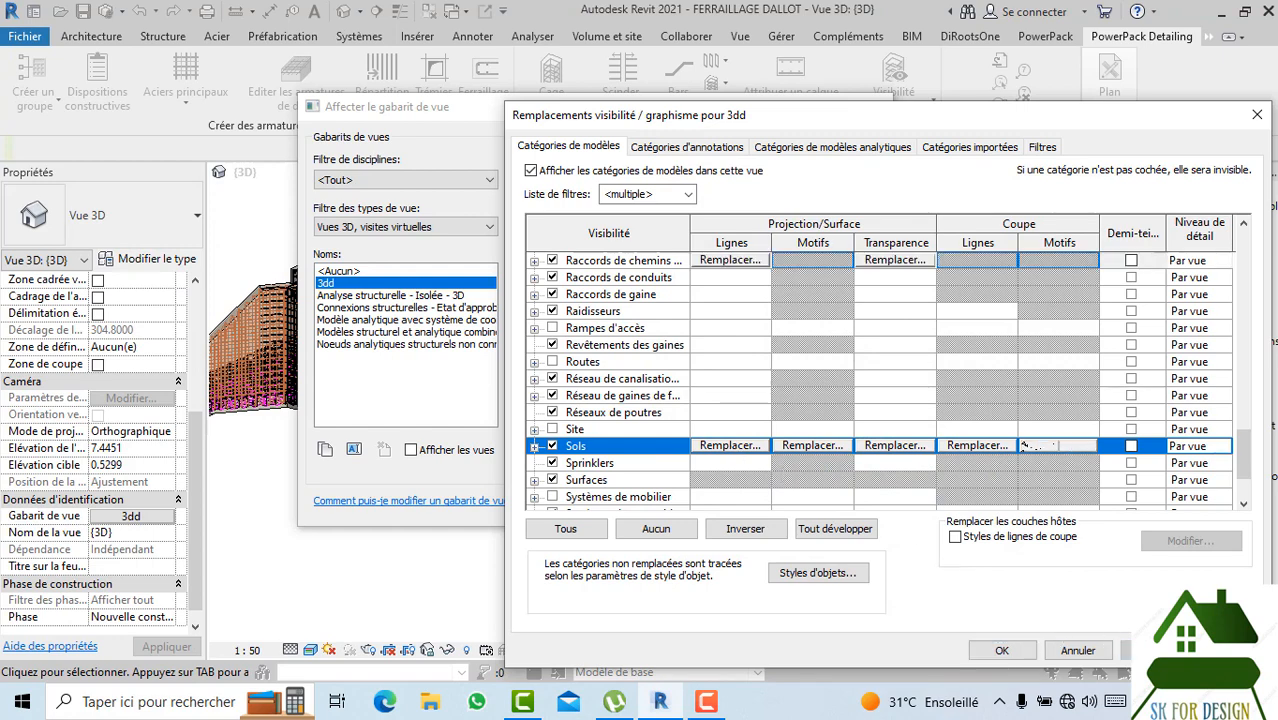
click(1002, 650)
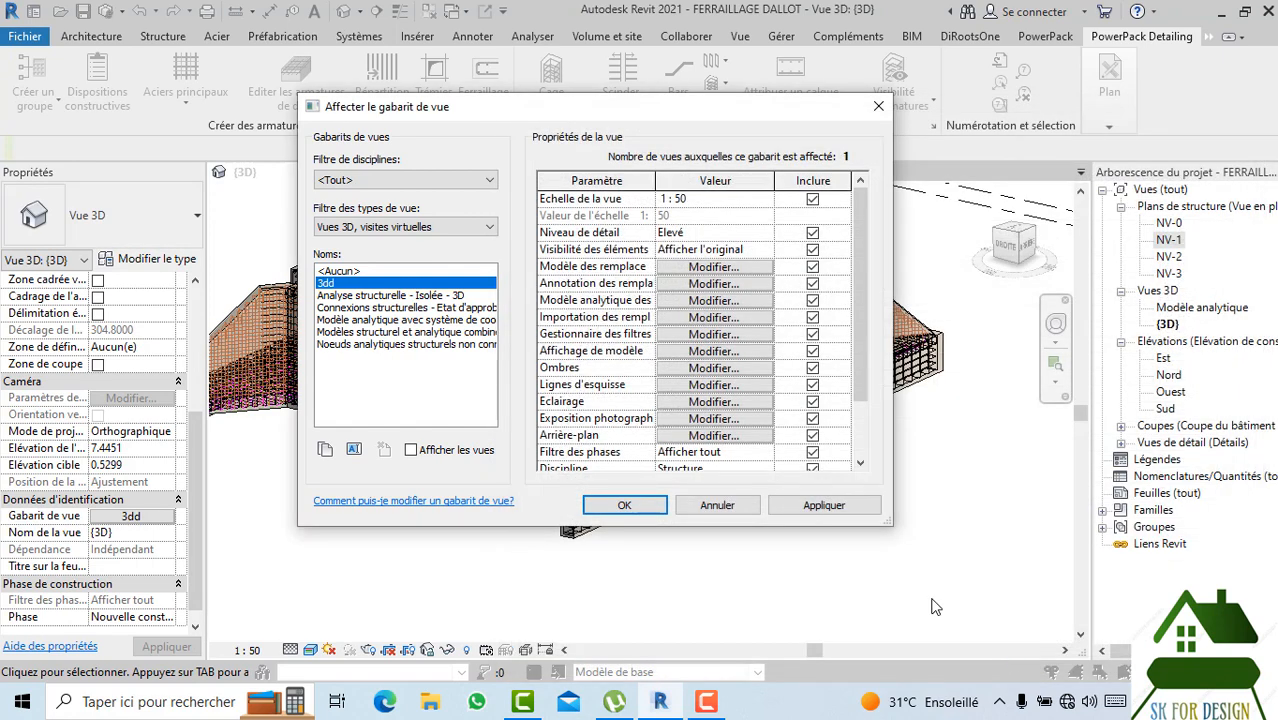
click(824, 508)
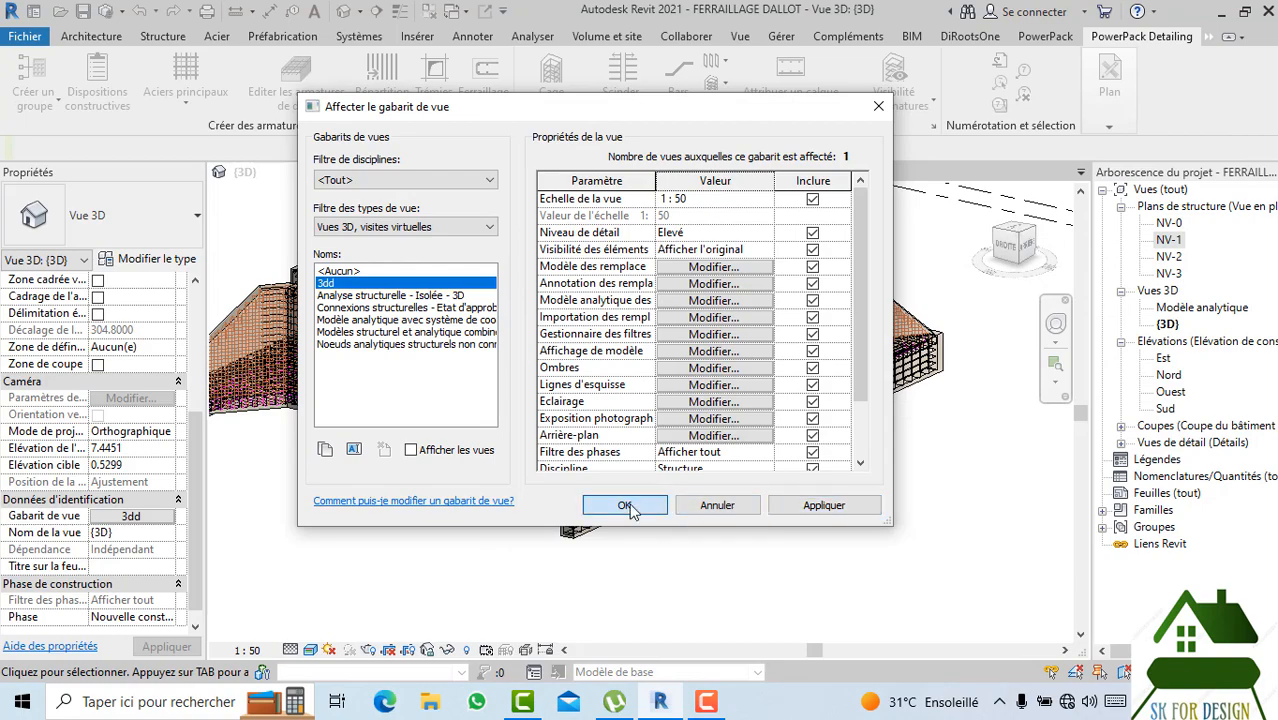
click(625, 507)
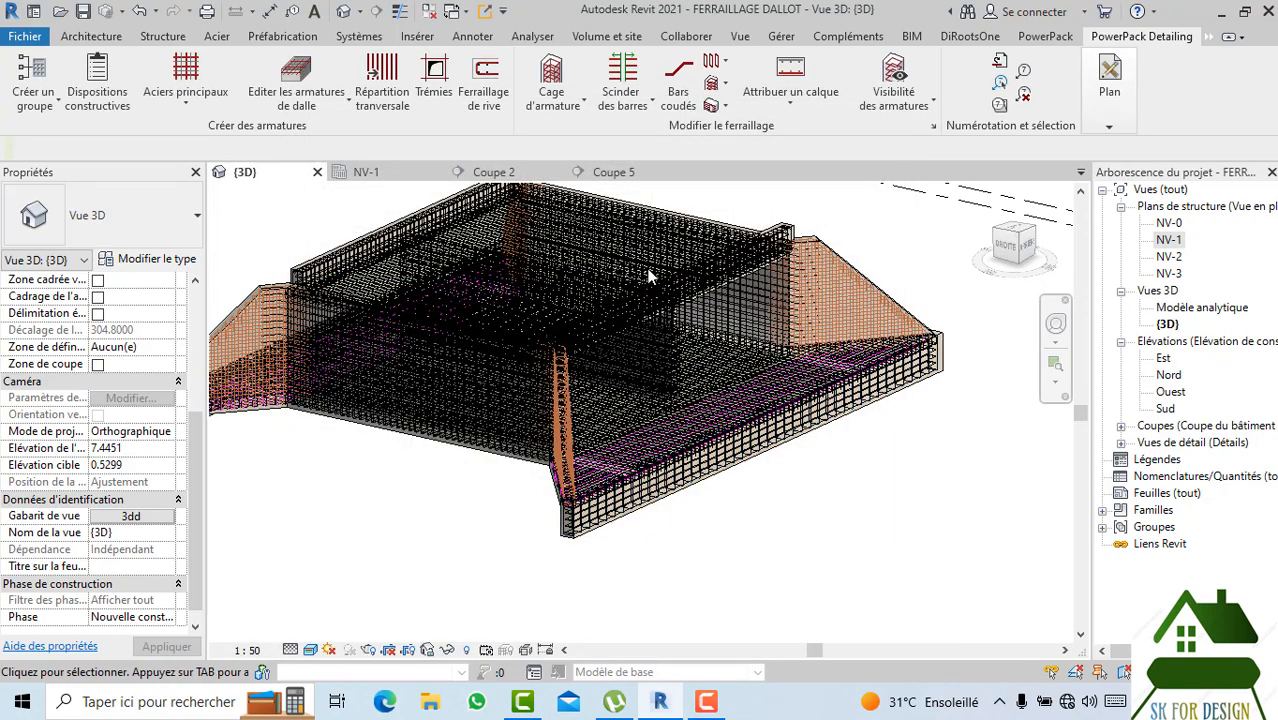
Examine the concrete surfaces and reinforcement of the culvert up close and from the opposite side.
scroll(752, 263, up, 1)
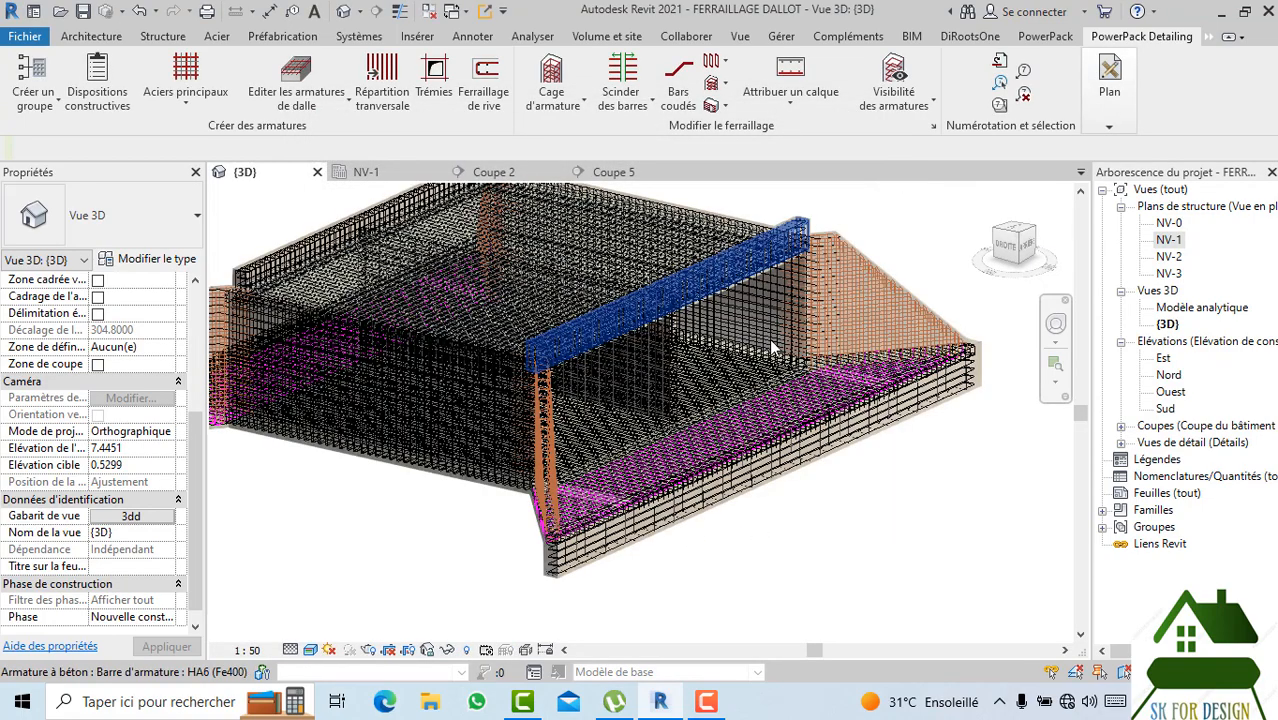
scroll(769, 338, up, 5)
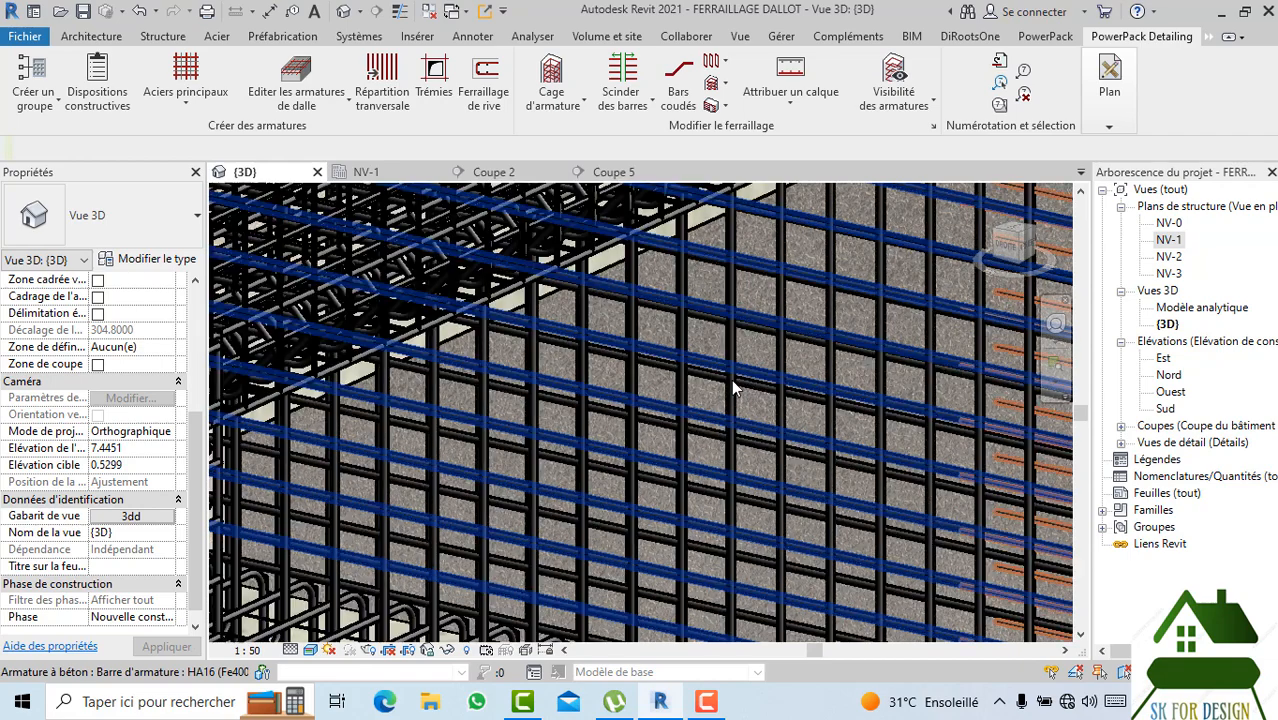
scroll(731, 379, up, 5)
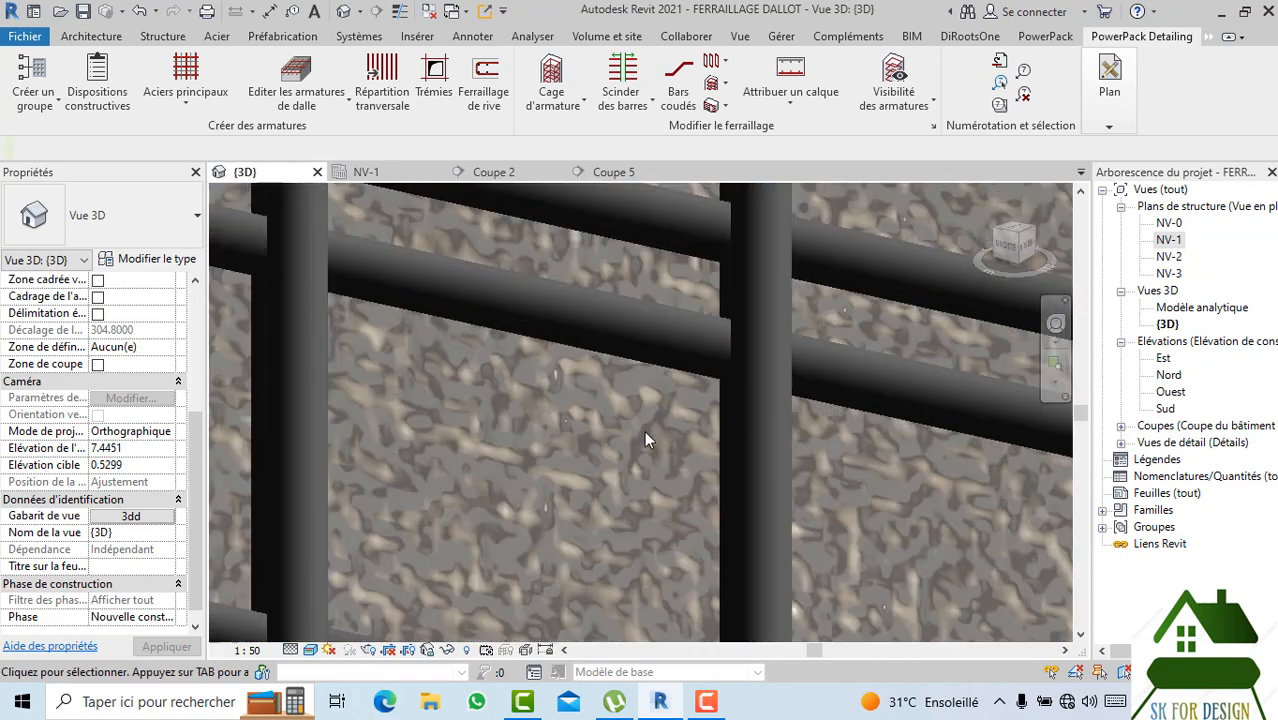
scroll(645, 433, down, 10)
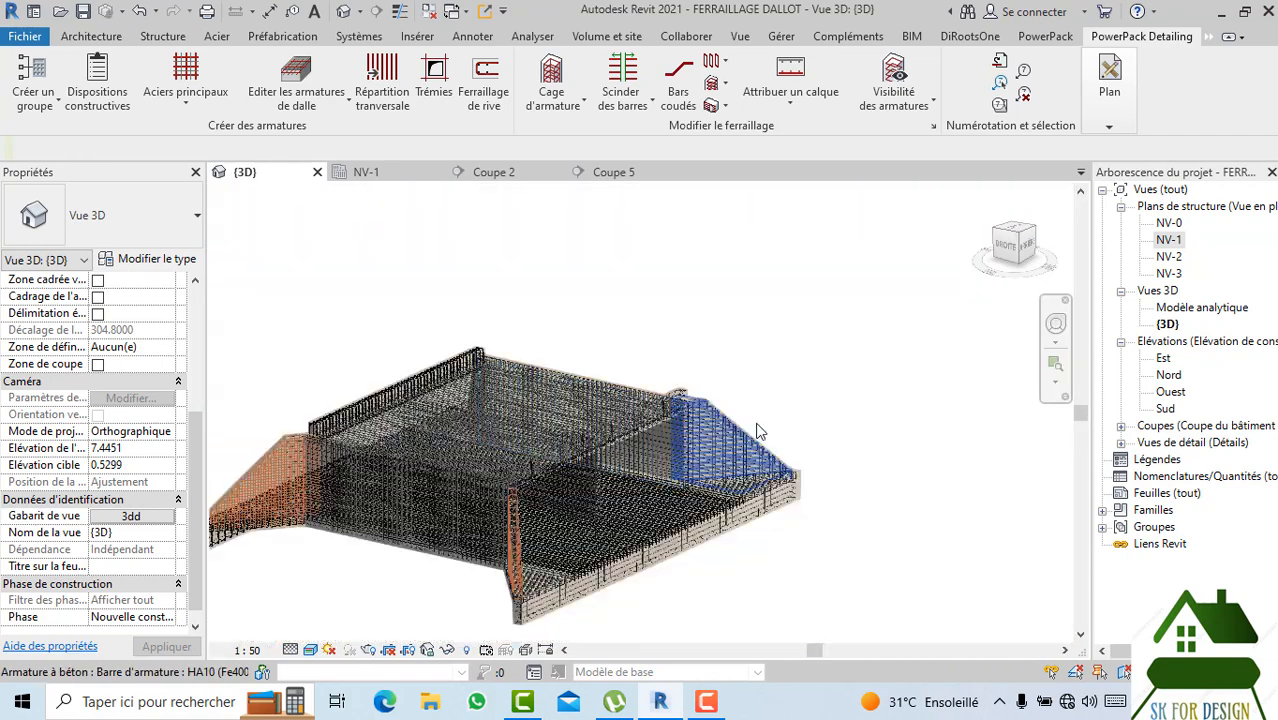
scroll(803, 376, down, 1)
drag(1027, 250, 580, 310)
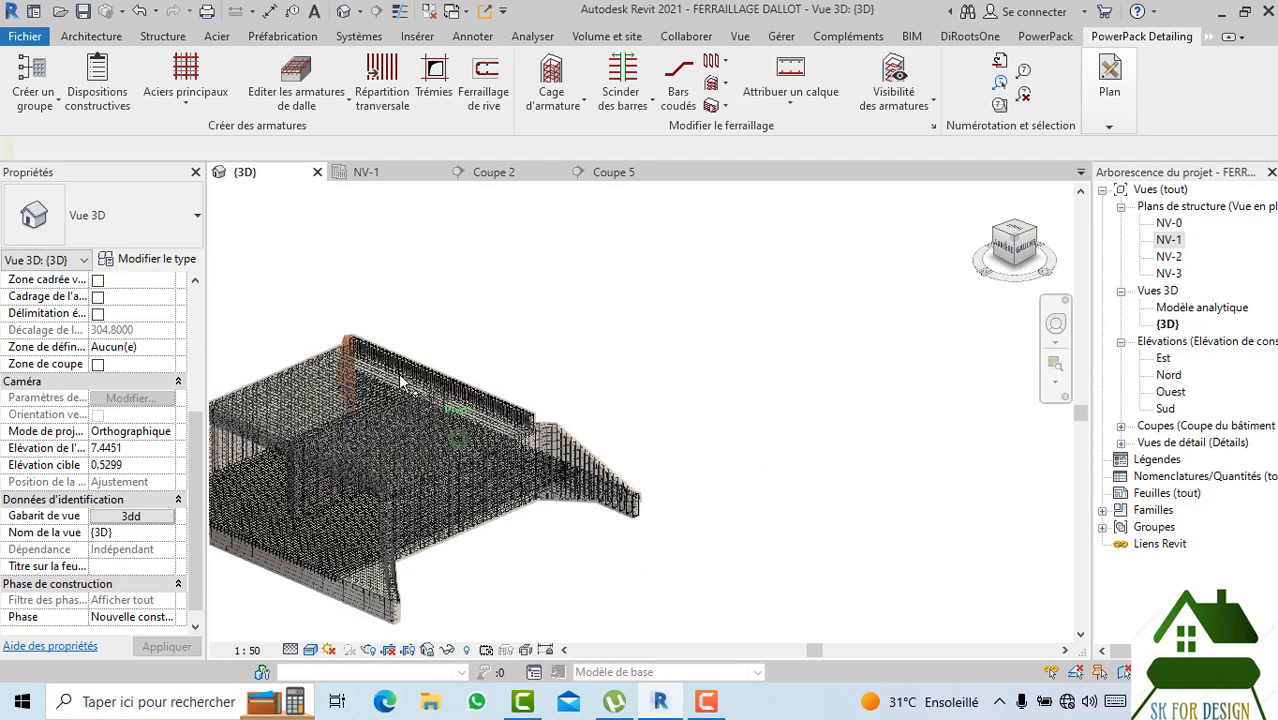
middle_drag(755, 361, 993, 319)
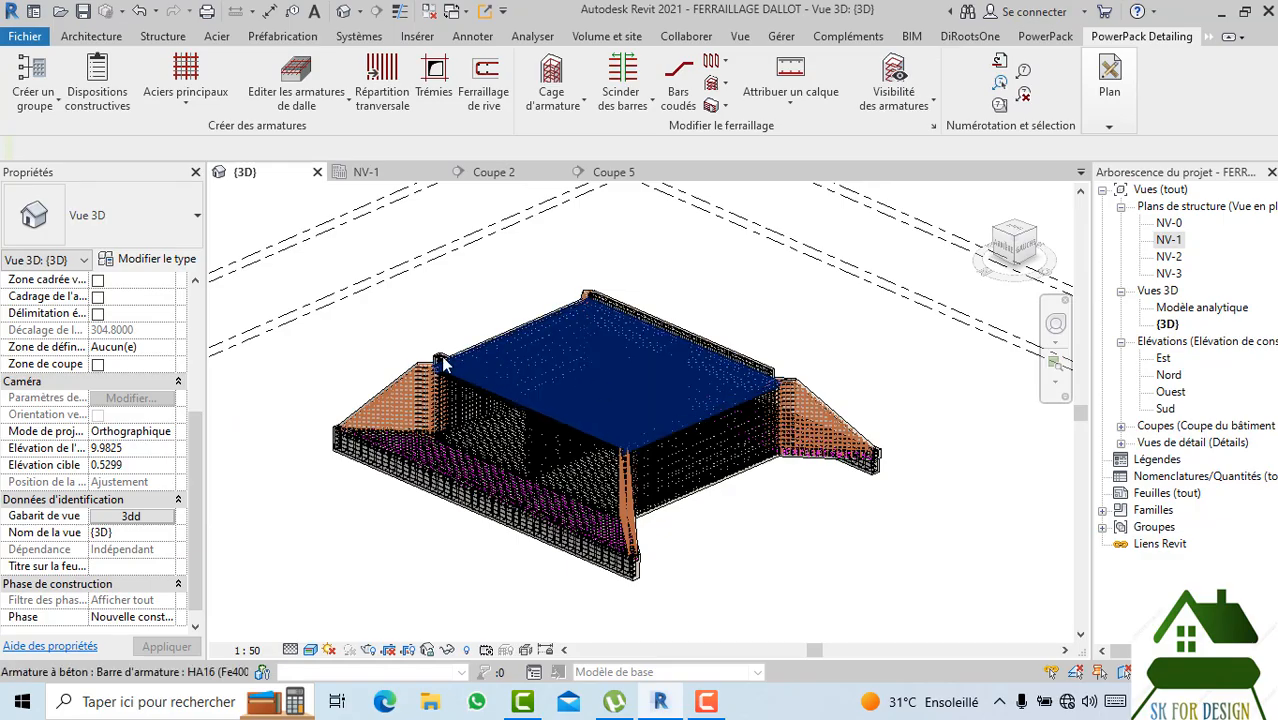
scroll(443, 362, up, 7)
scroll(420, 374, down, 6)
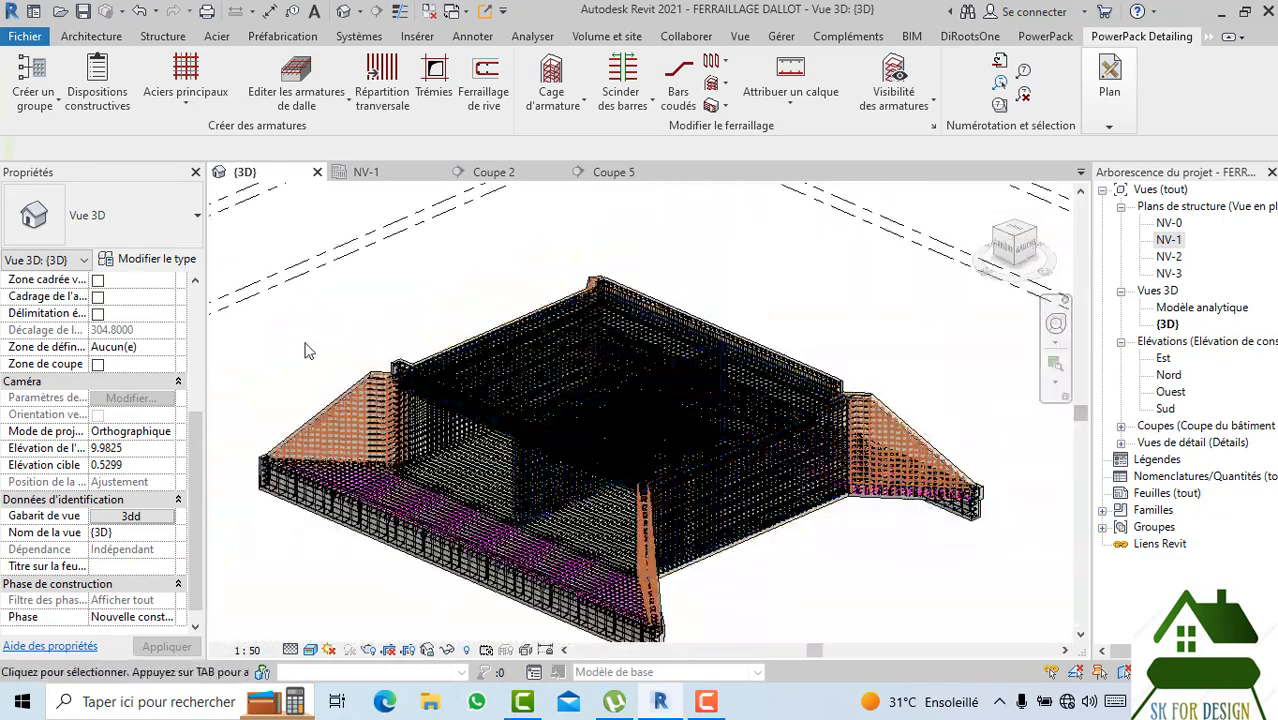
Set the sun intensity to 70 and the shadows to 10 in the lighting settings of the 3dd view template.
click(128, 517)
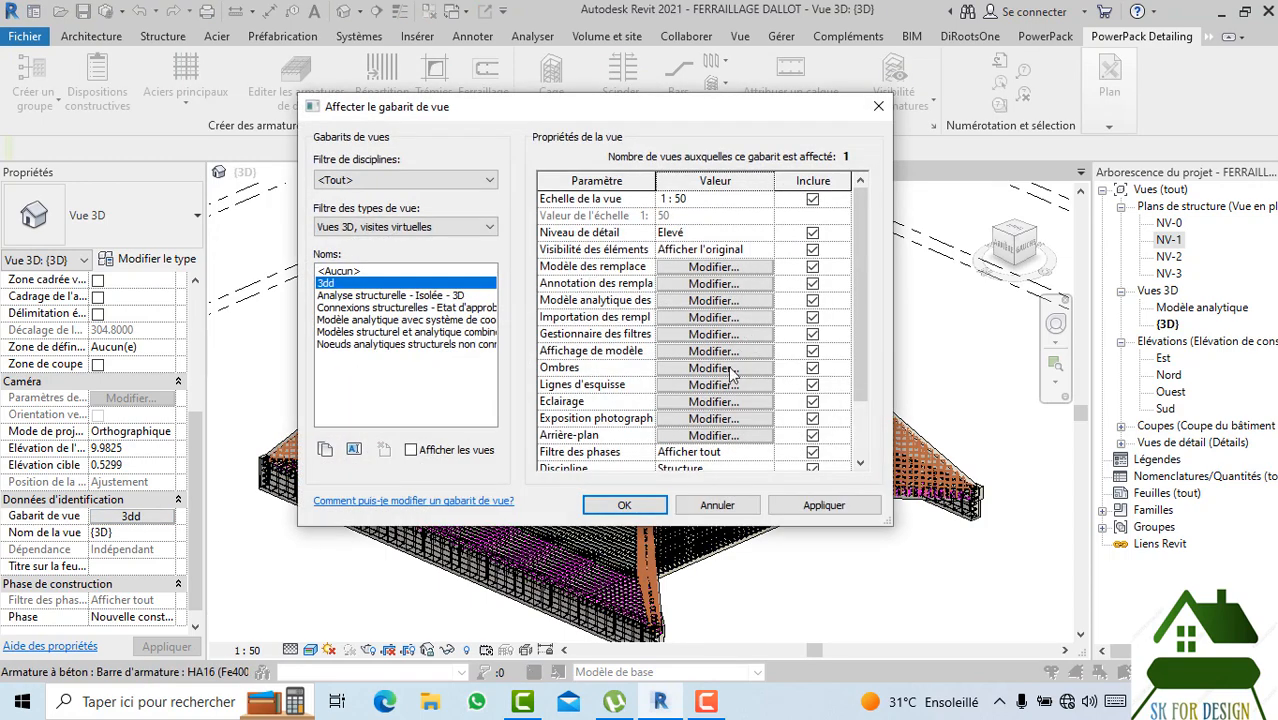
click(710, 402)
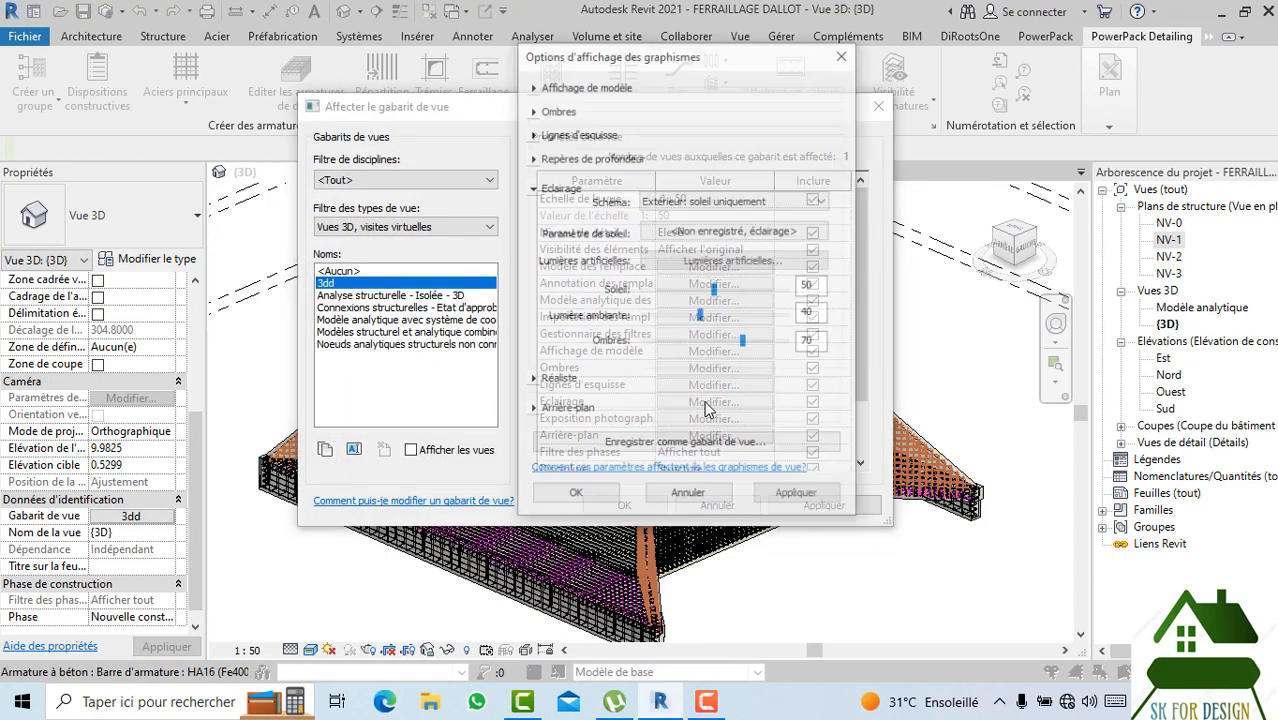
drag(727, 299, 755, 298)
click(759, 290)
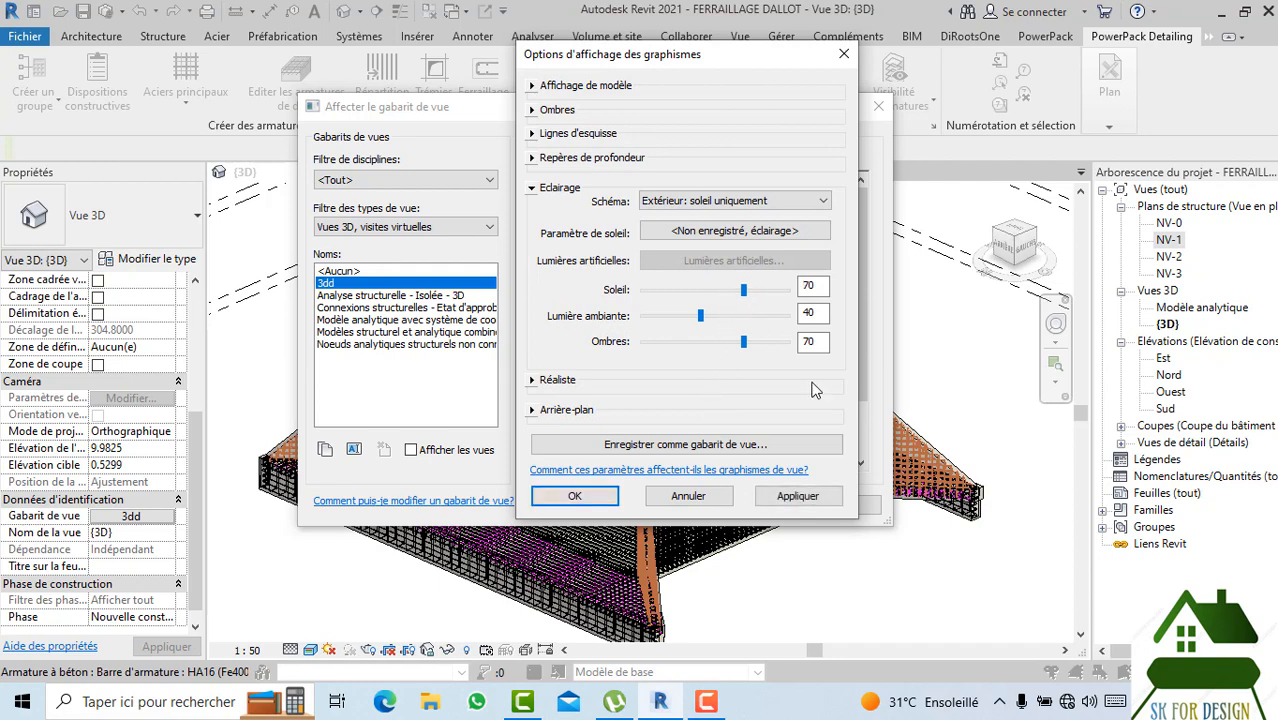
click(797, 496)
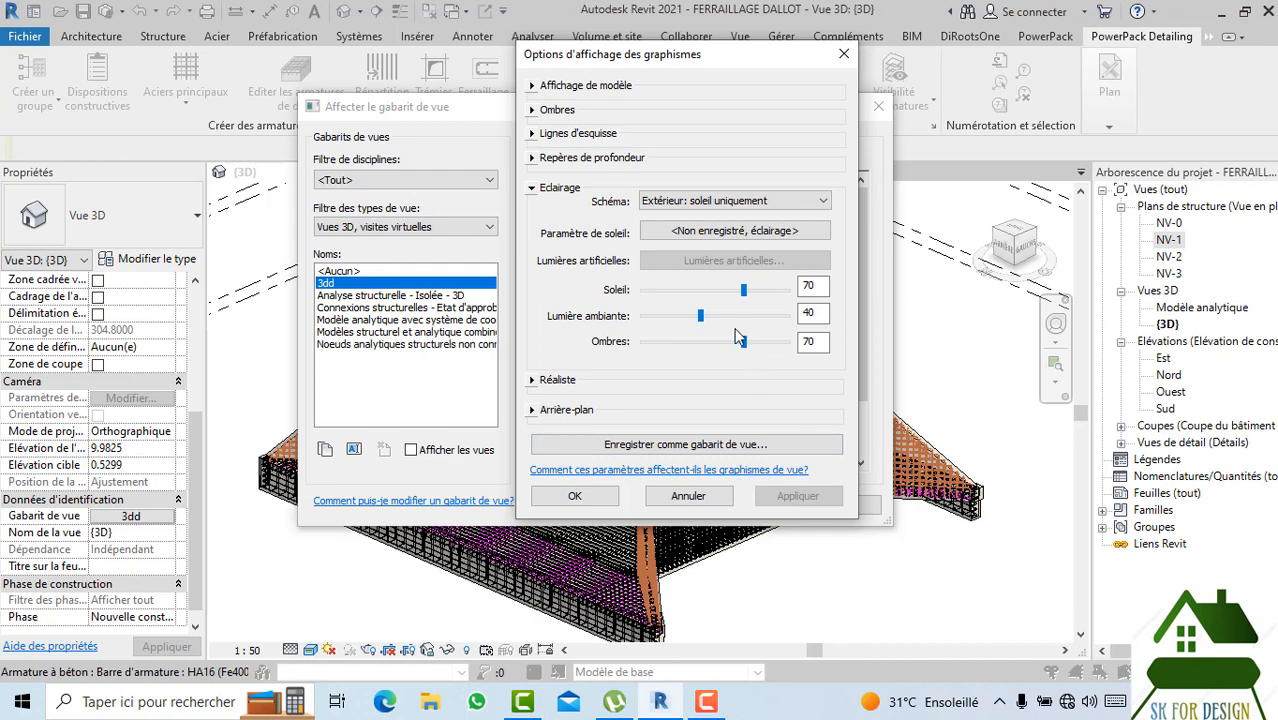
drag(743, 341, 673, 352)
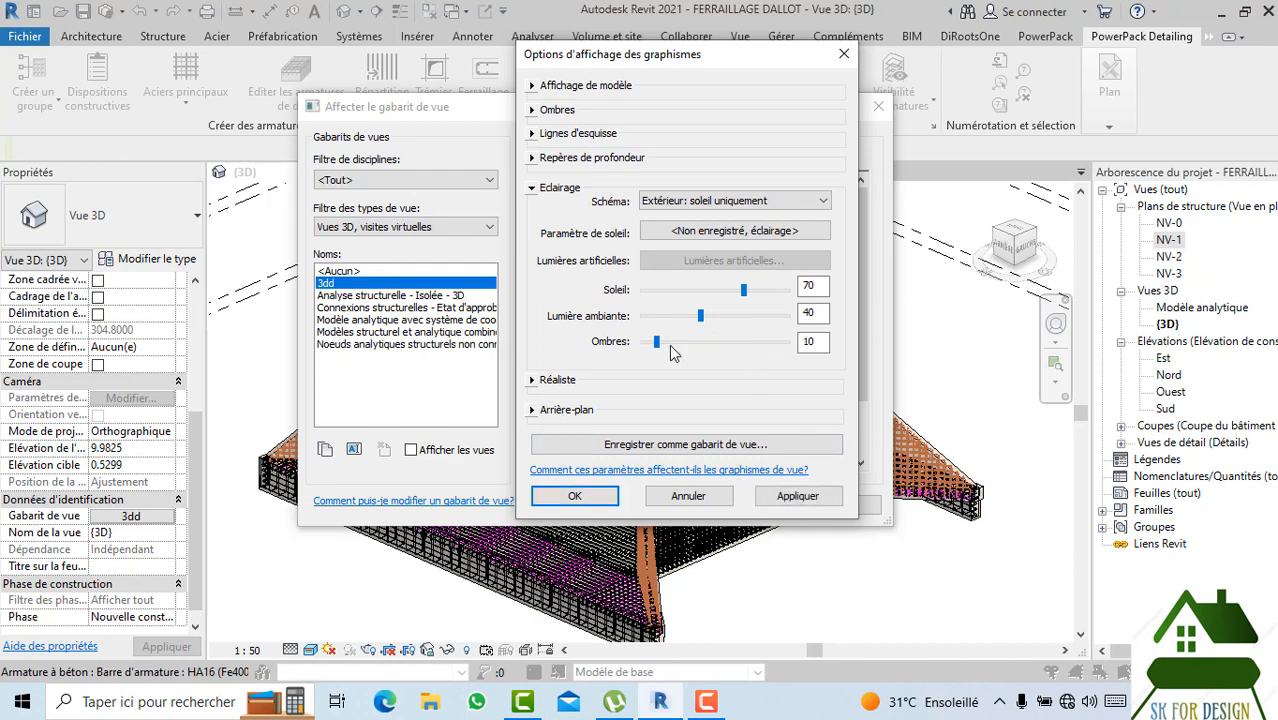
click(785, 498)
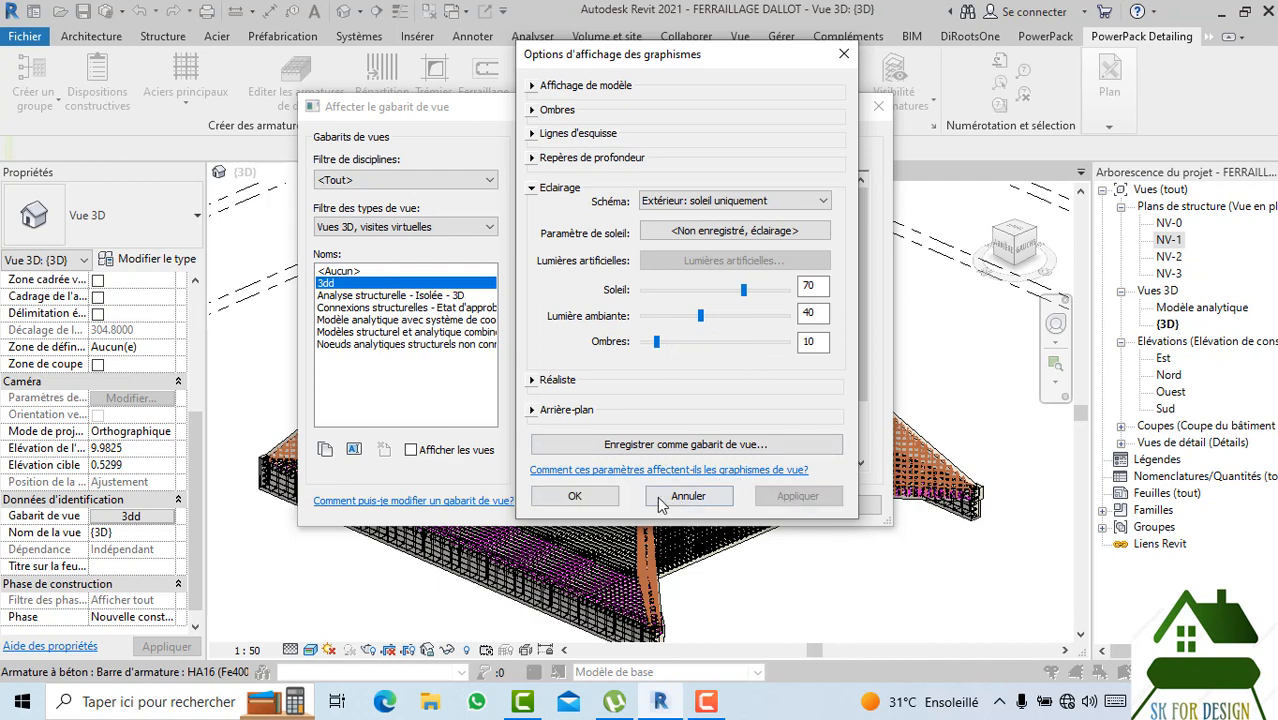
click(588, 500)
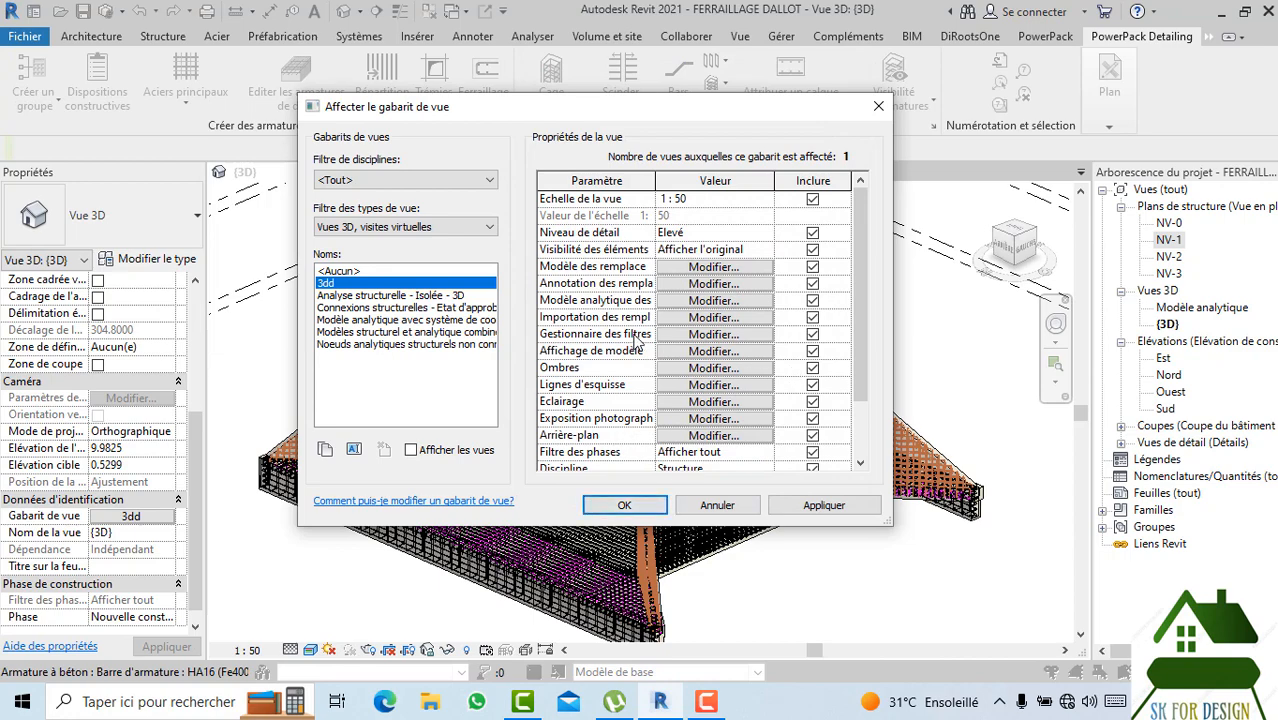
key(Return)
Remove the 3dd template from the 3D view by assigning <Aucun> as its view template.
scroll(548, 420, down, 2)
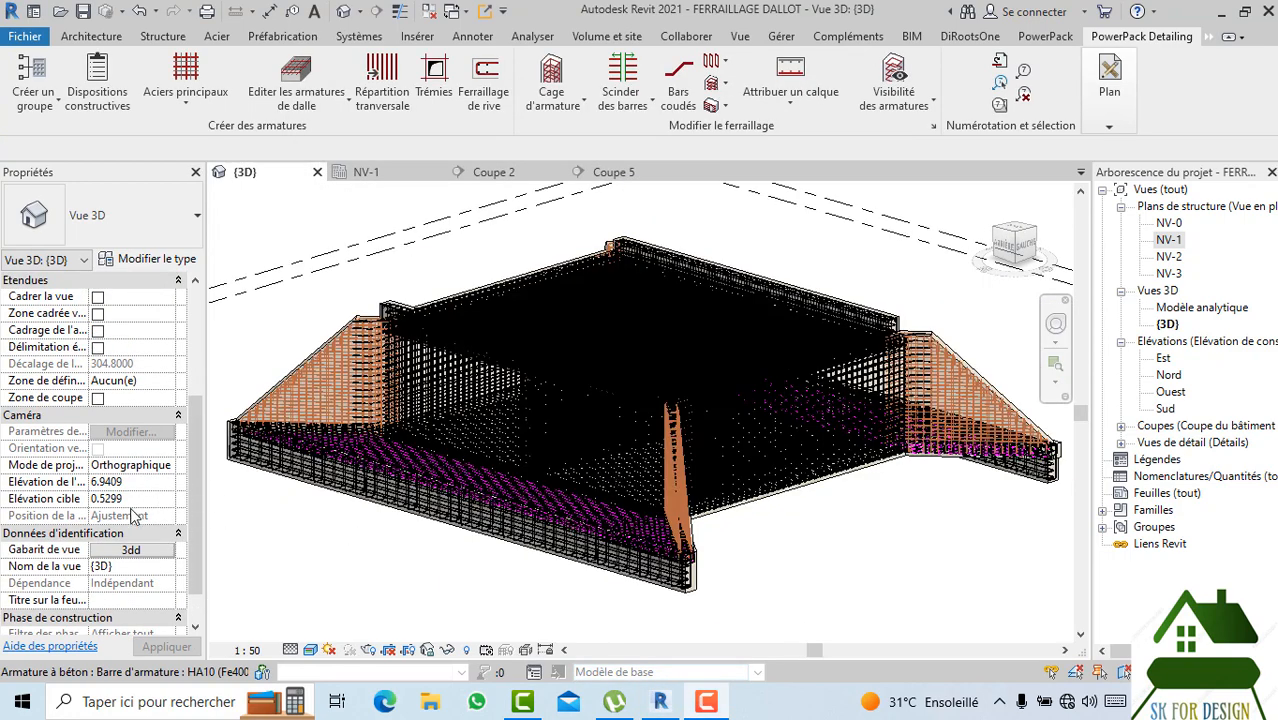
click(128, 553)
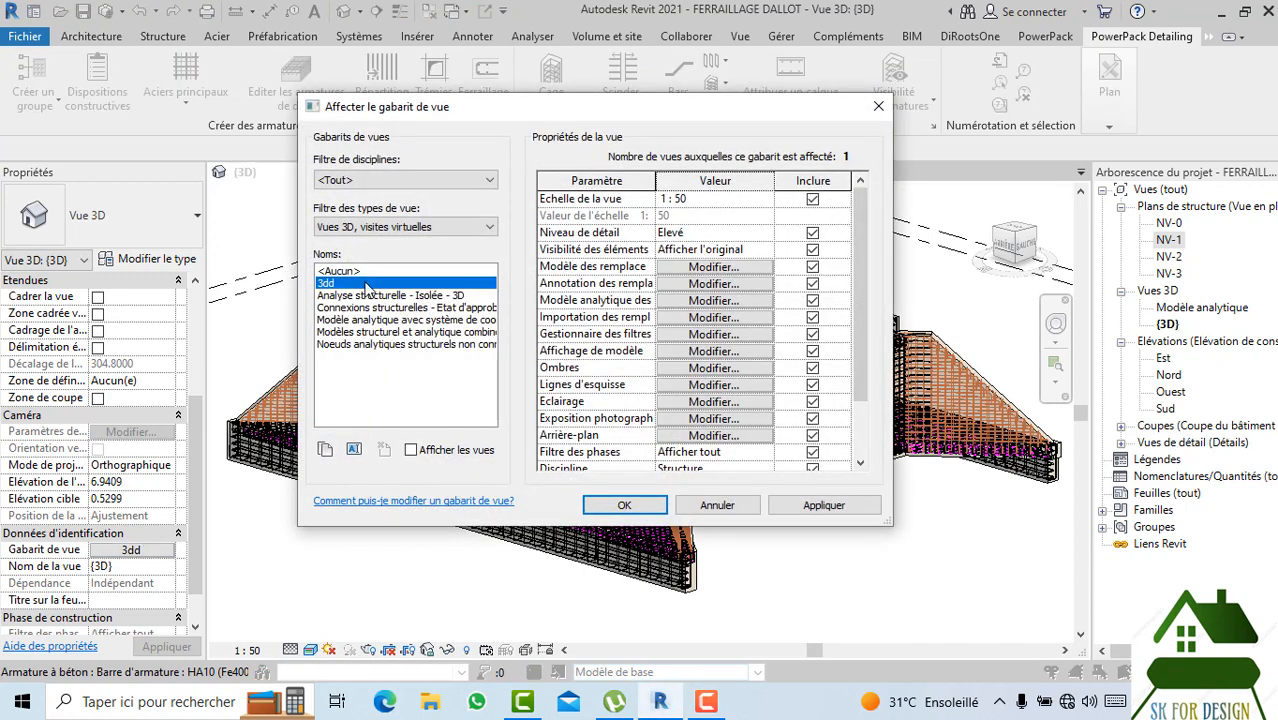
click(355, 273)
click(602, 513)
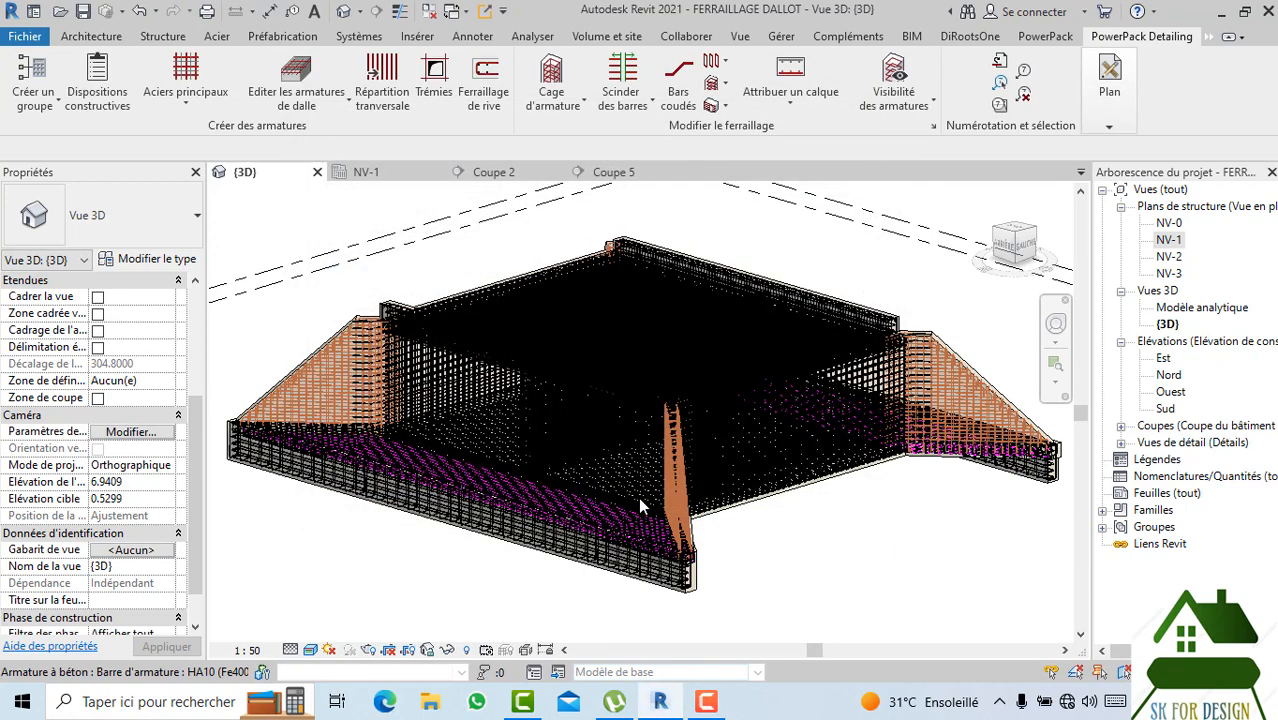
Open the Béton - Coulé sur place - Béton25 material from the structural layer of the VOIL 30 wall type.
shift+middle_drag(638, 497, 1024, 265)
scroll(500, 360, up, 3)
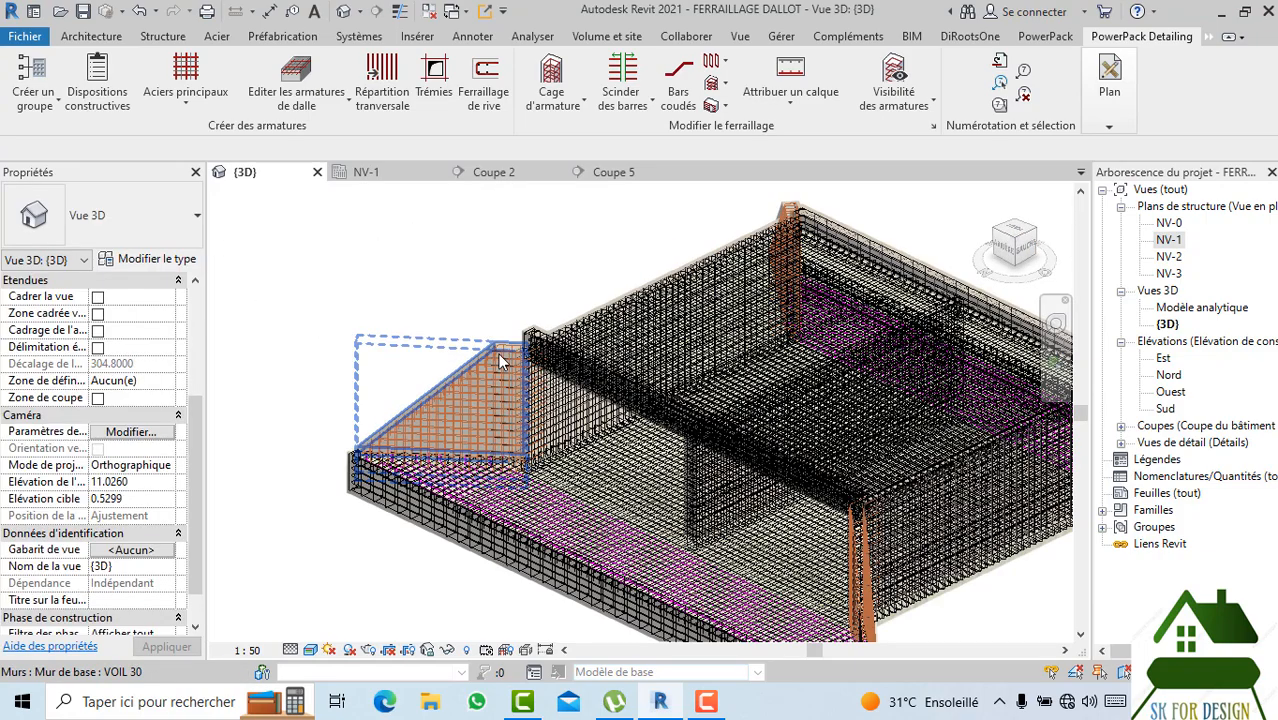
scroll(578, 322, up, 4)
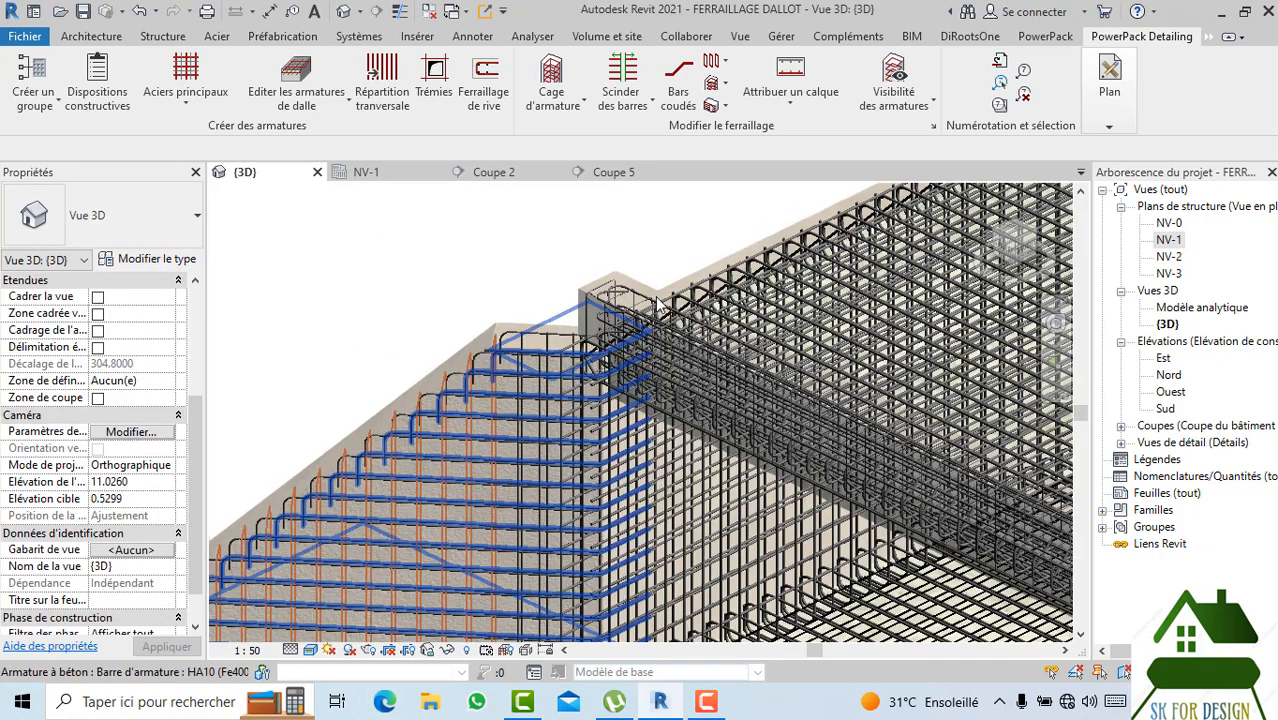
click(690, 288)
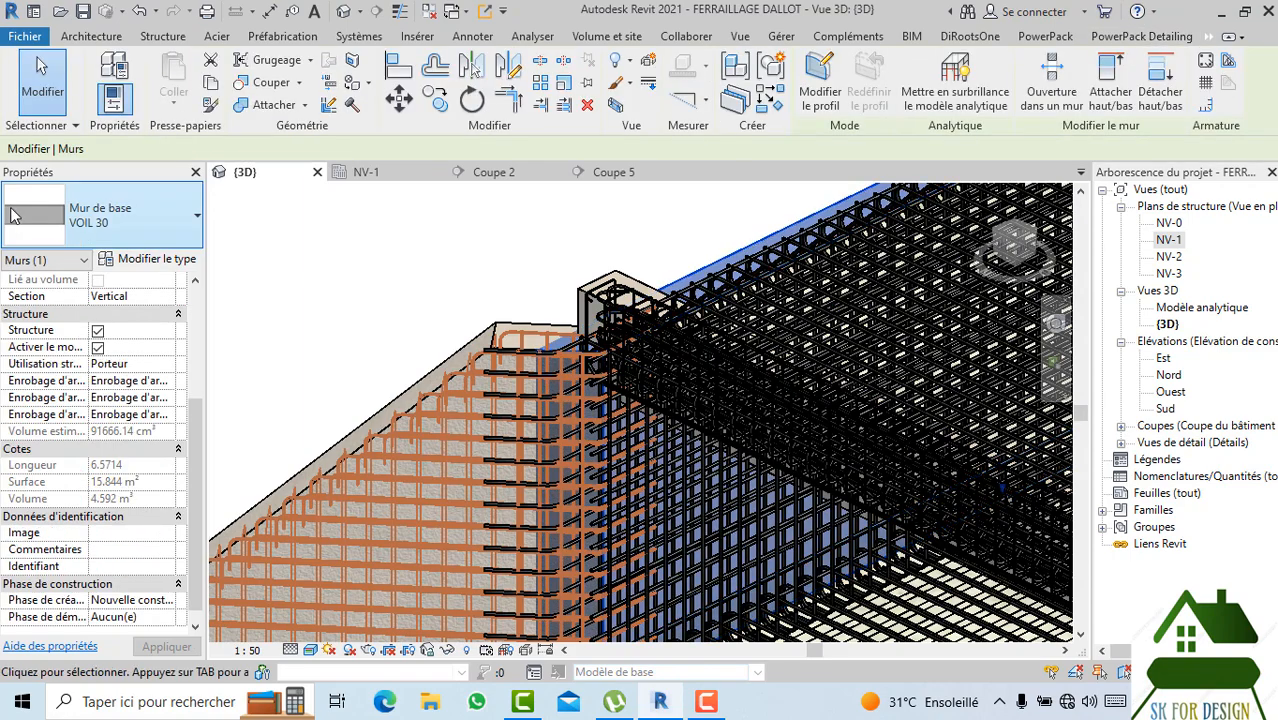
click(150, 259)
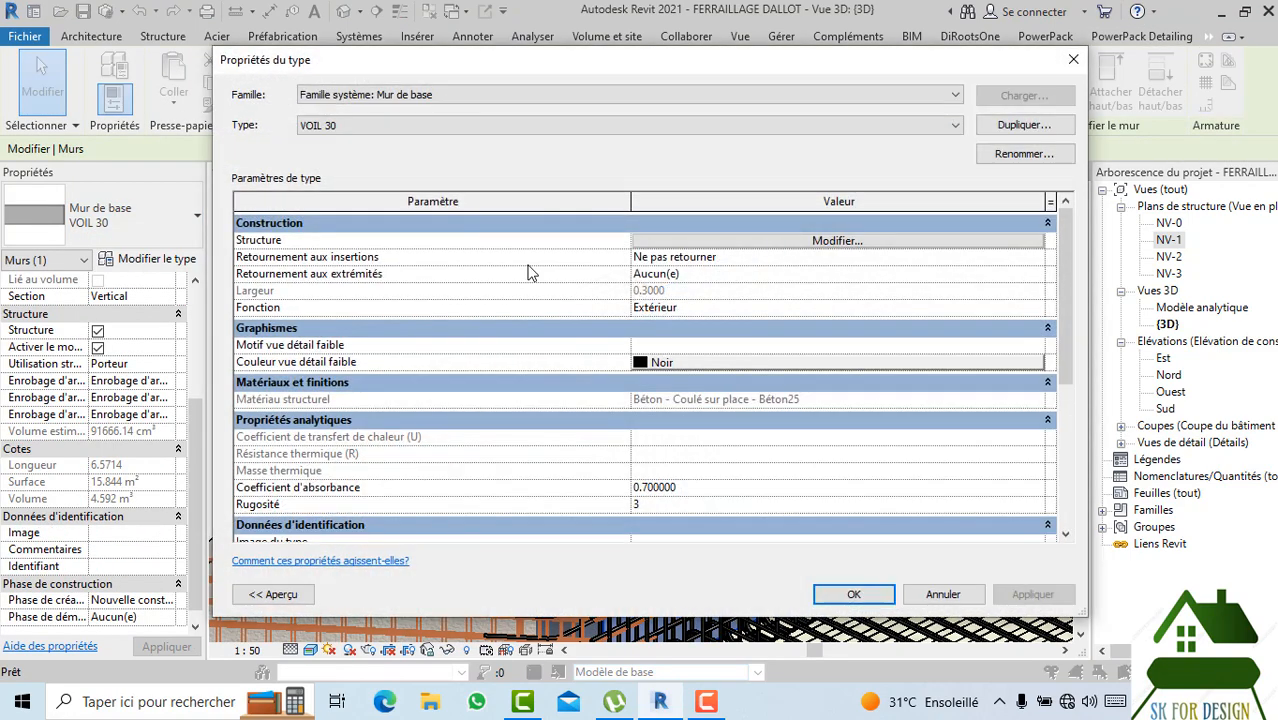
click(761, 243)
click(582, 244)
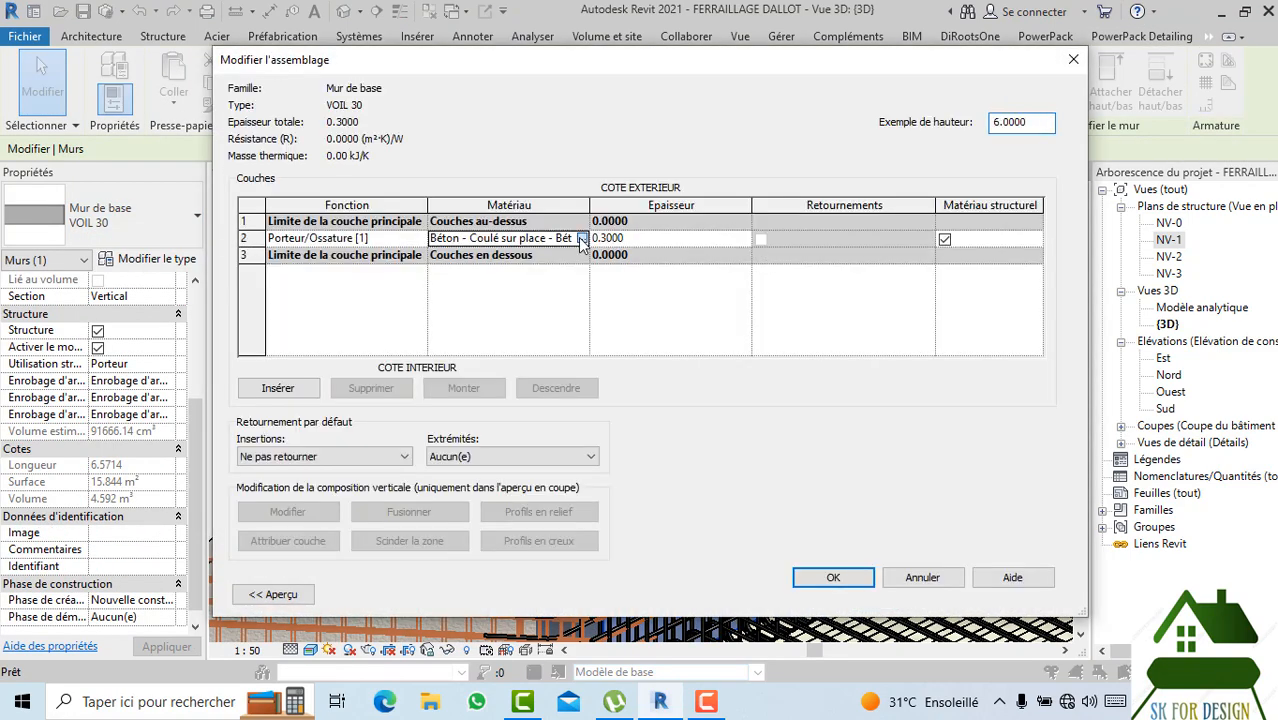
click(582, 242)
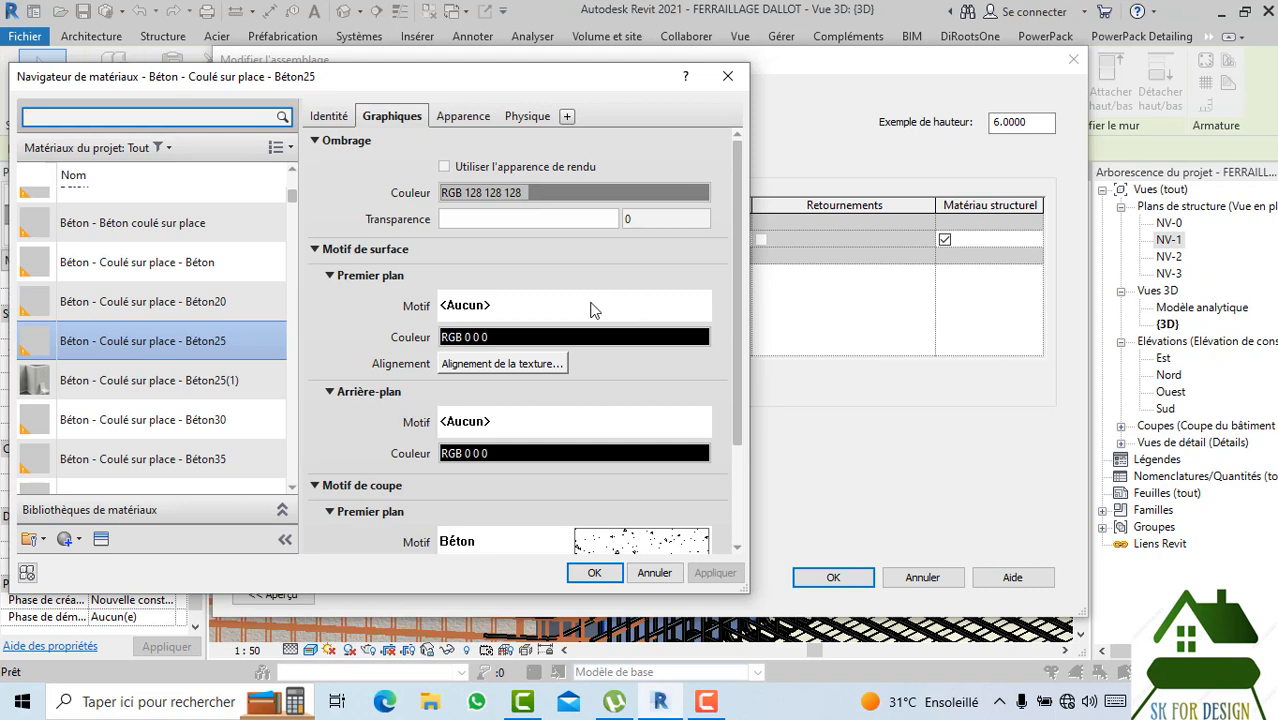
Set the concrete appearance colour of the Béton25 material to grey RGB 128 128 128.
click(466, 116)
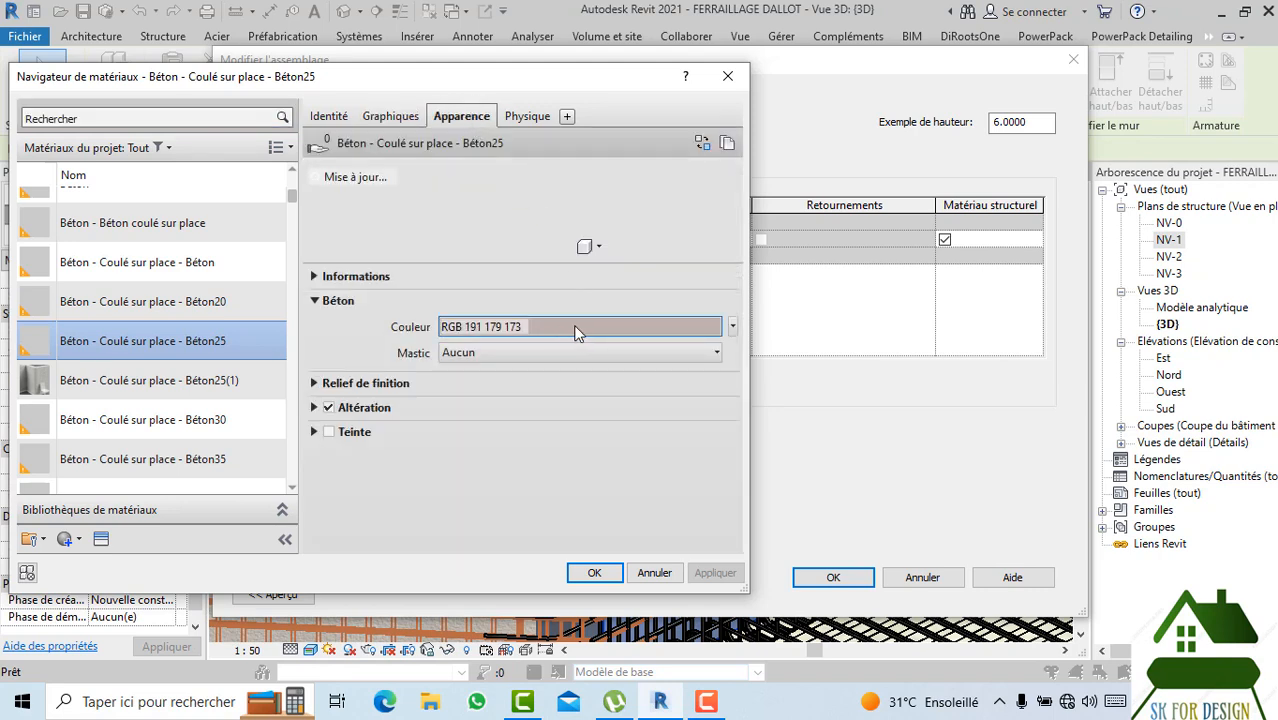
click(575, 327)
click(491, 328)
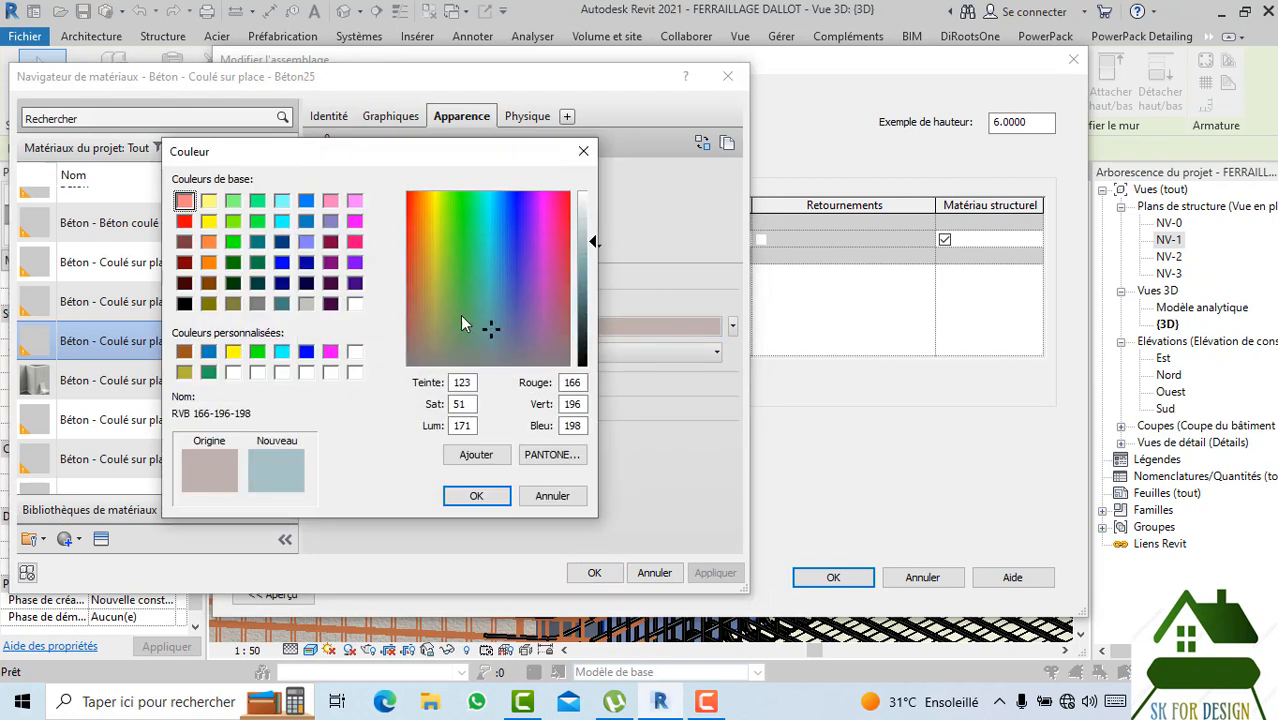
drag(460, 323, 421, 350)
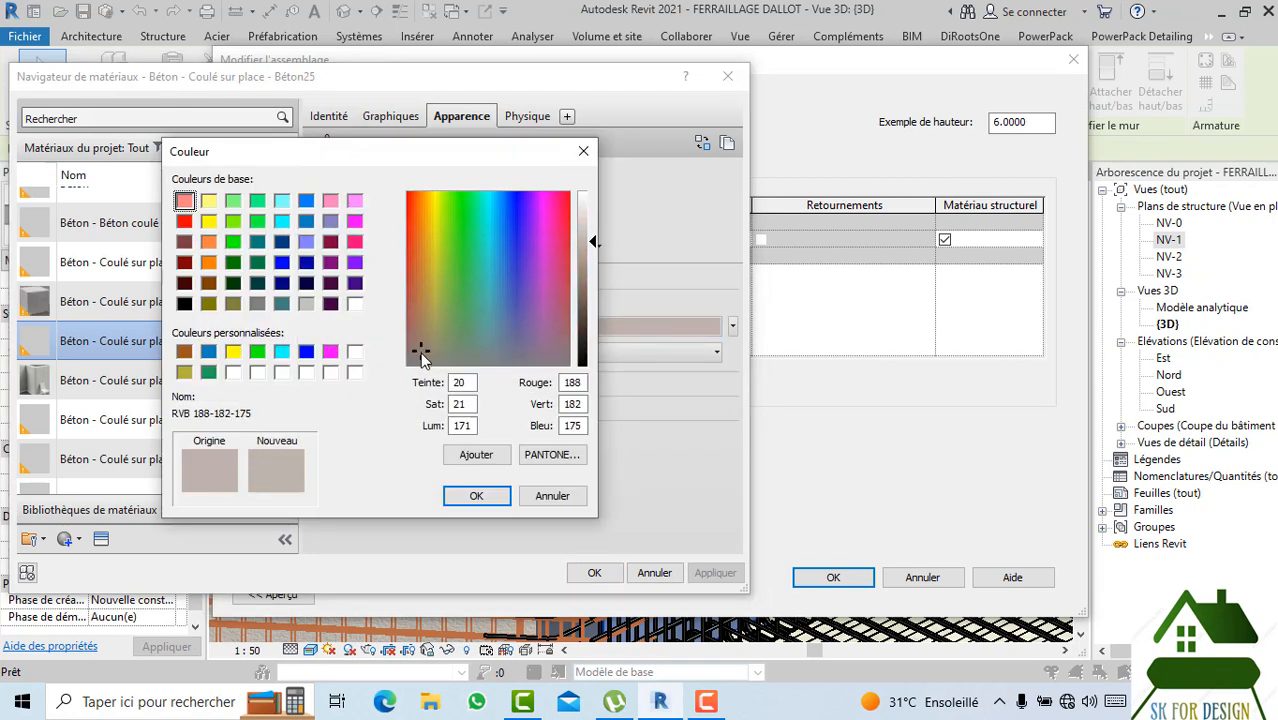
click(260, 305)
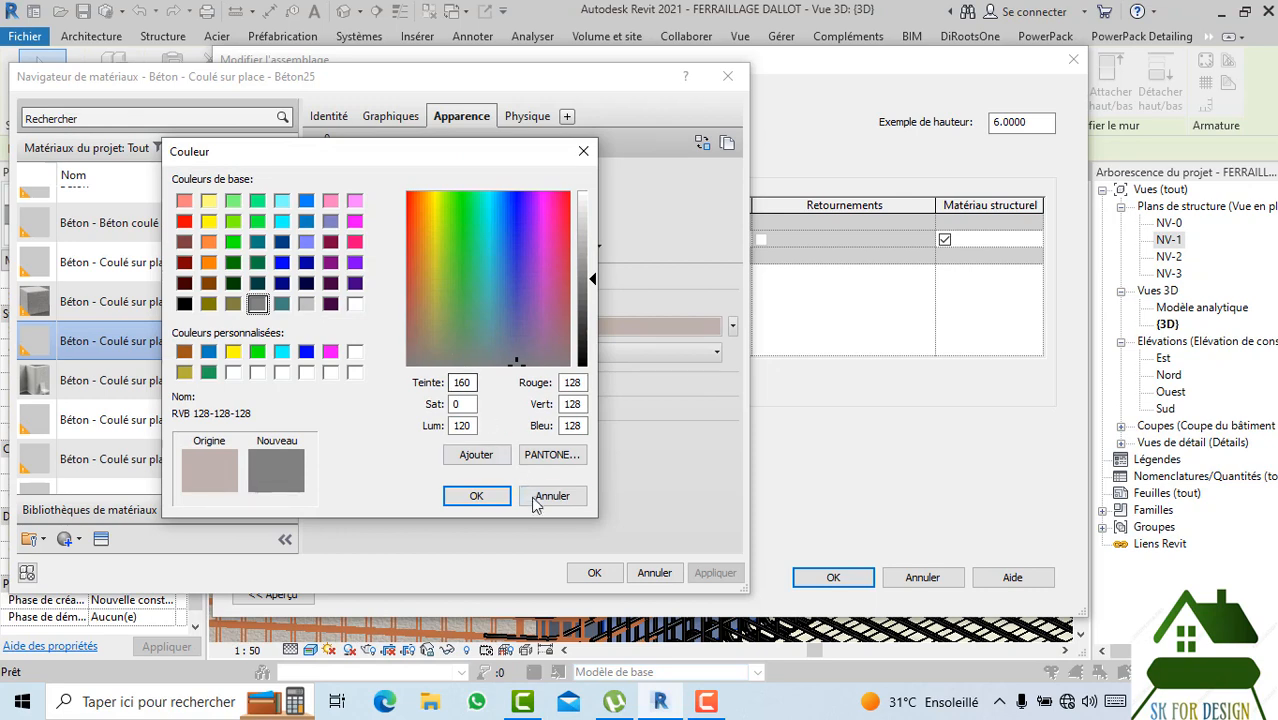
click(486, 500)
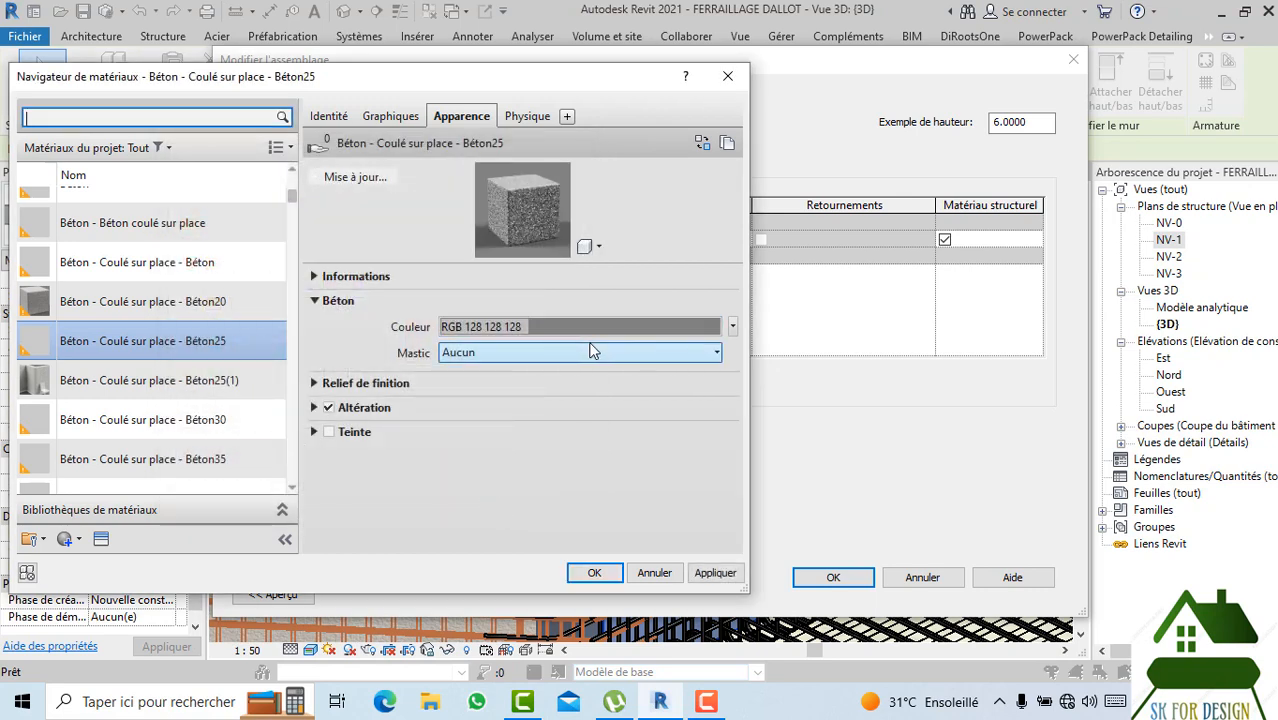
Raise the finish relief quantity of the Béton25 appearance to 1,49 and accept the material and wall type changes.
click(322, 387)
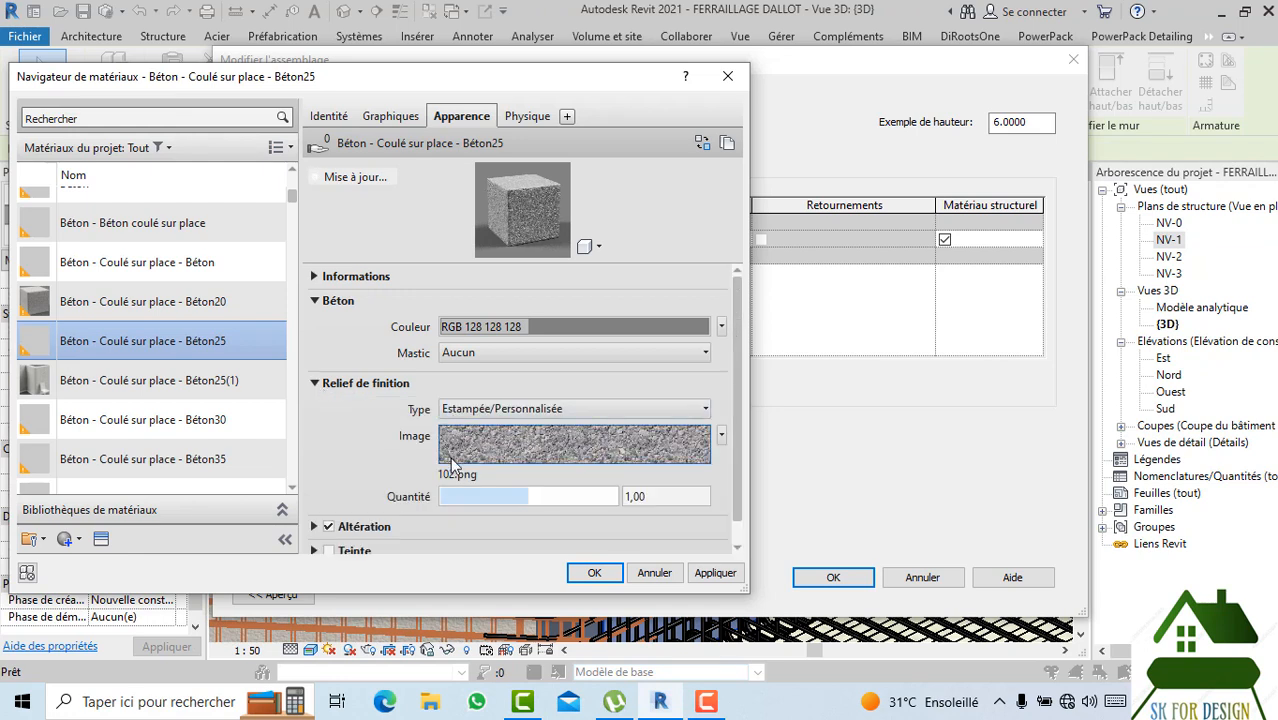
drag(522, 501, 568, 500)
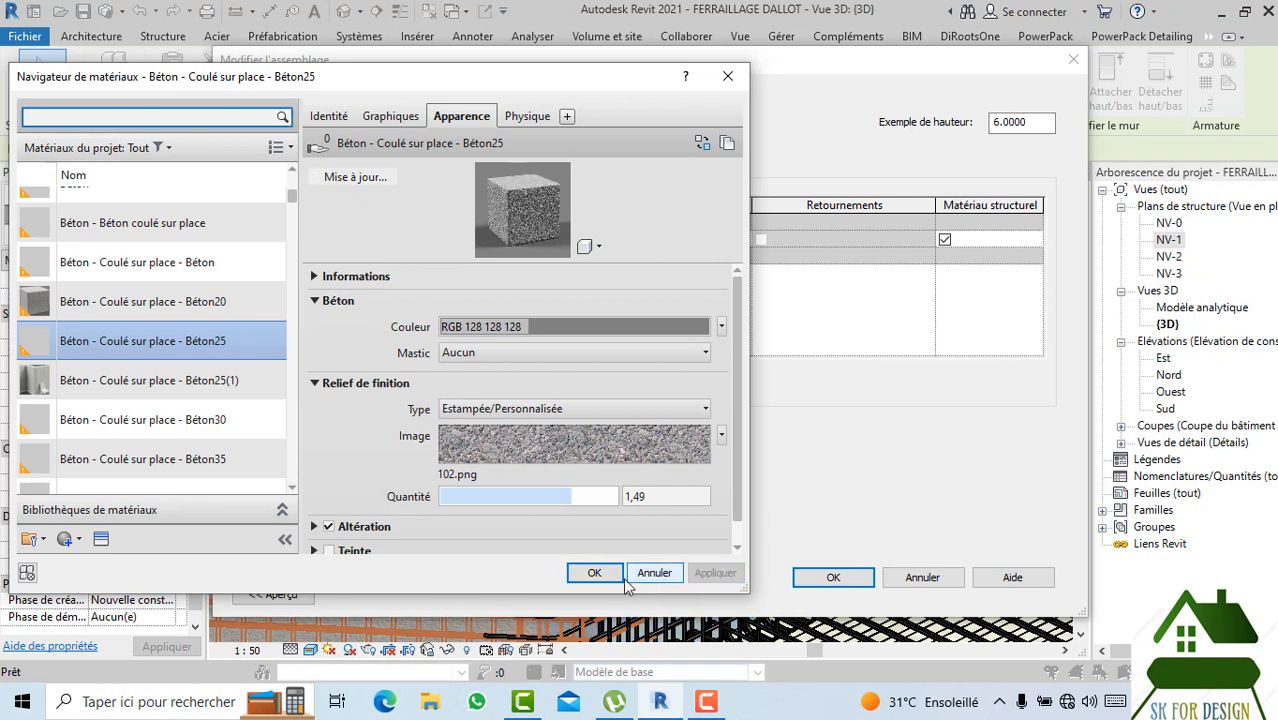
click(594, 572)
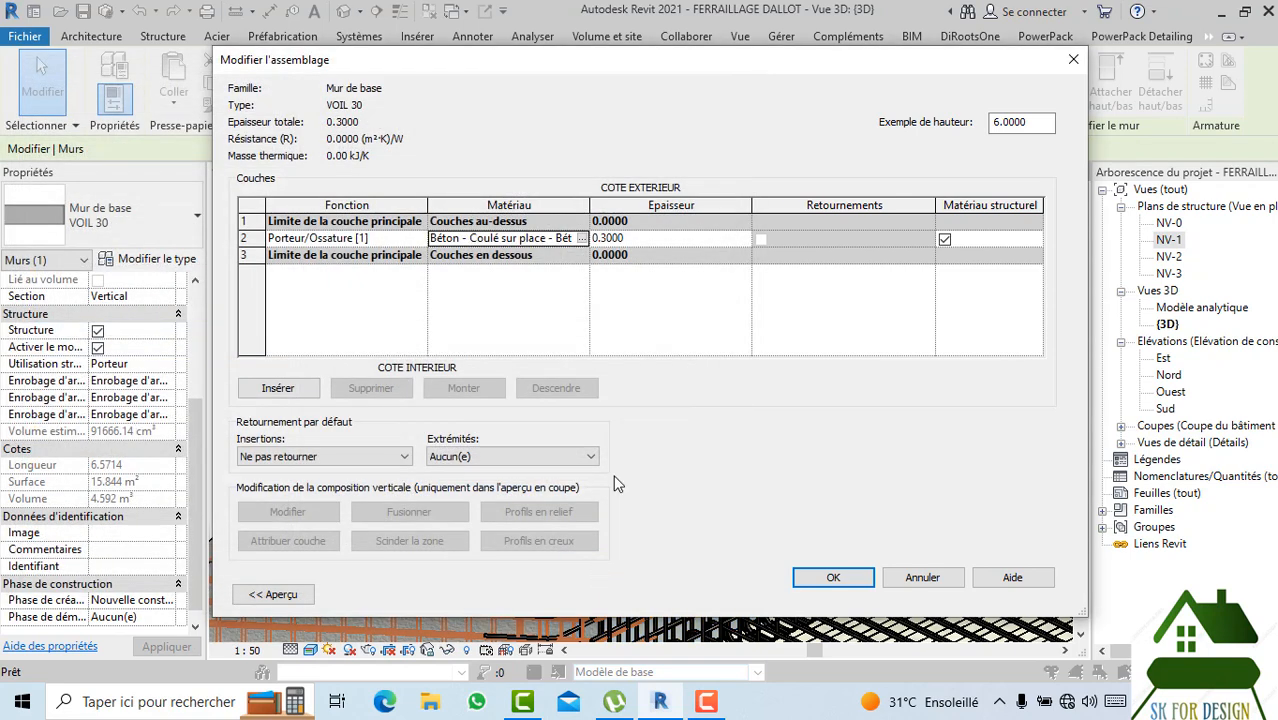
click(834, 579)
click(850, 672)
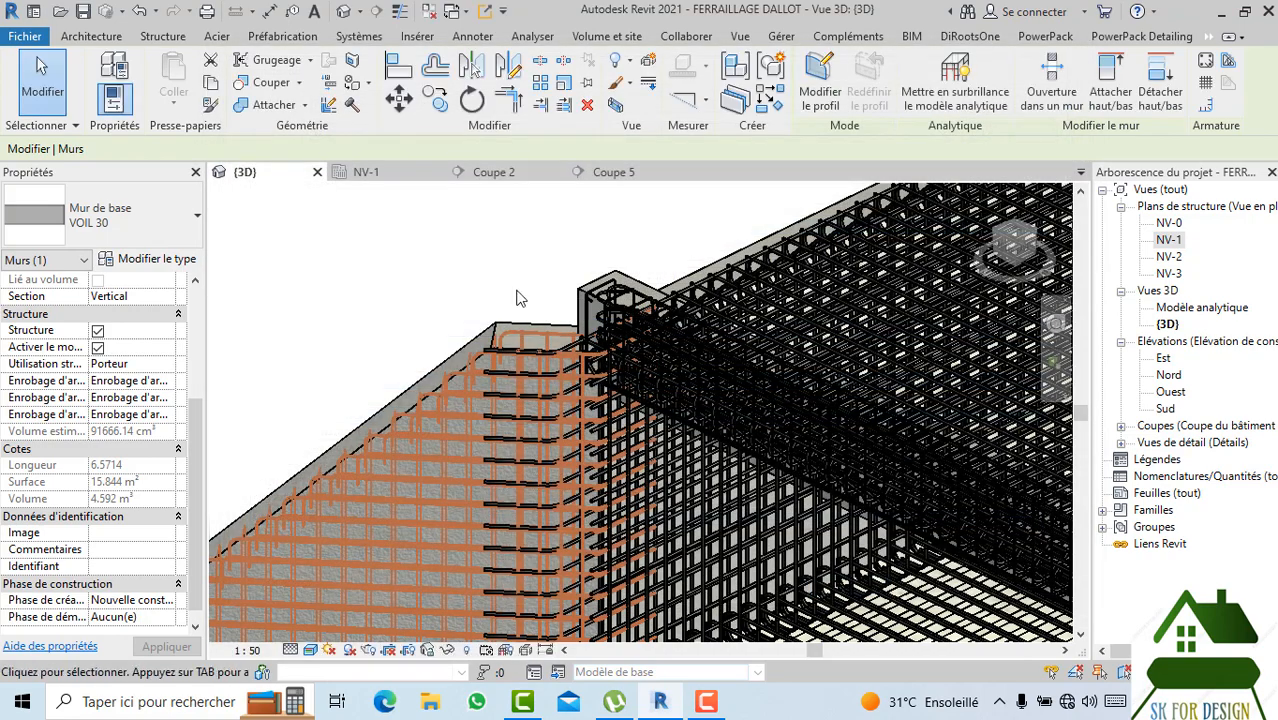
click(473, 268)
Switch the 3D view's visual style to Couleurs uniformes.
scroll(473, 268, down, 2)
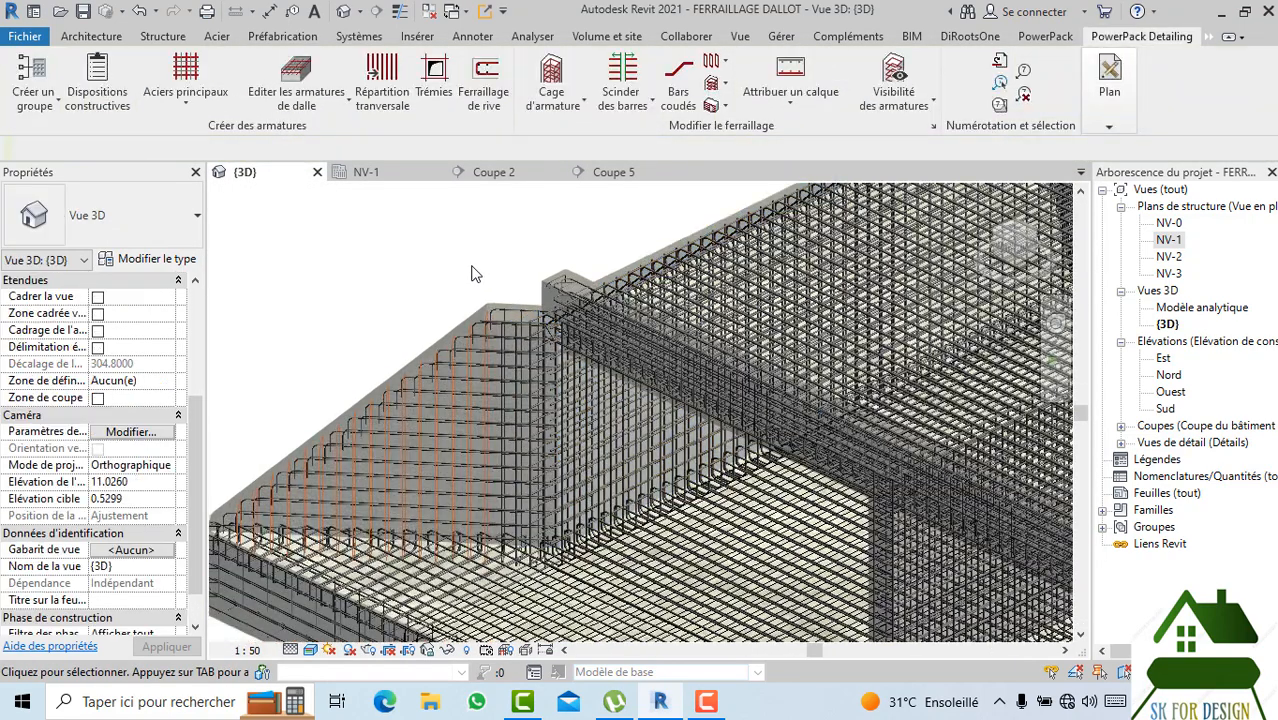
scroll(476, 274, down, 3)
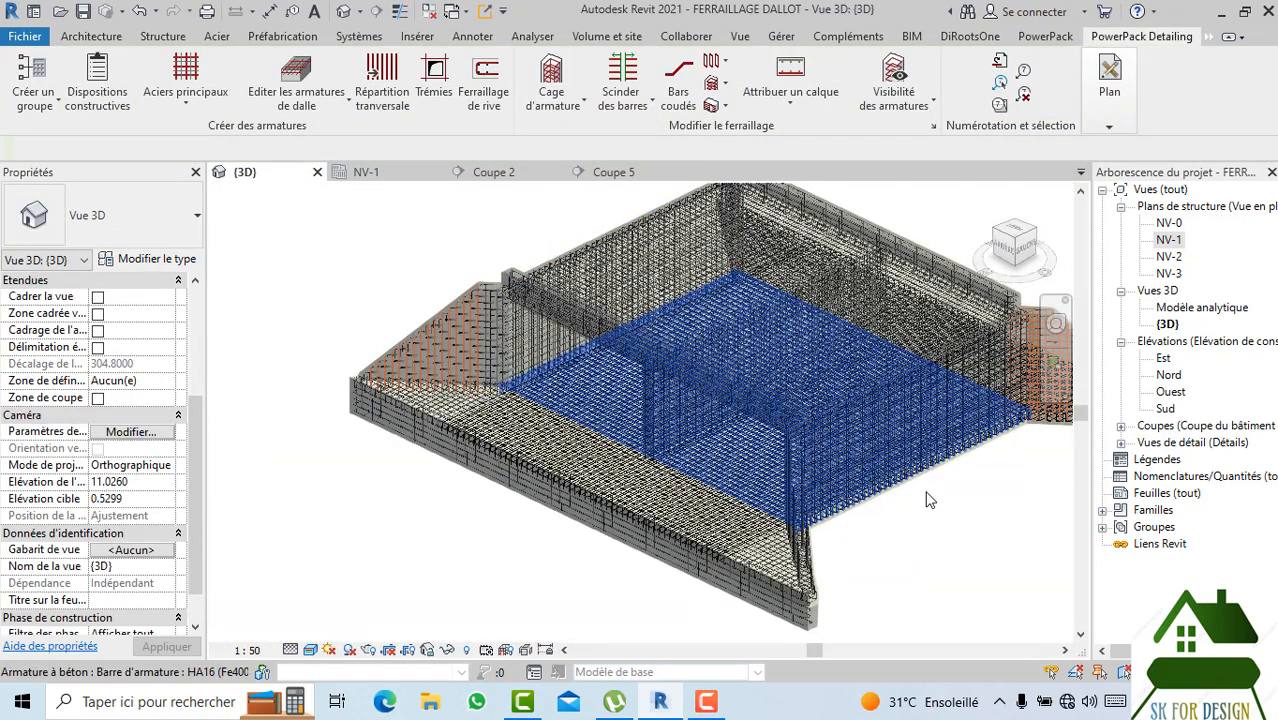
scroll(928, 500, up, 5)
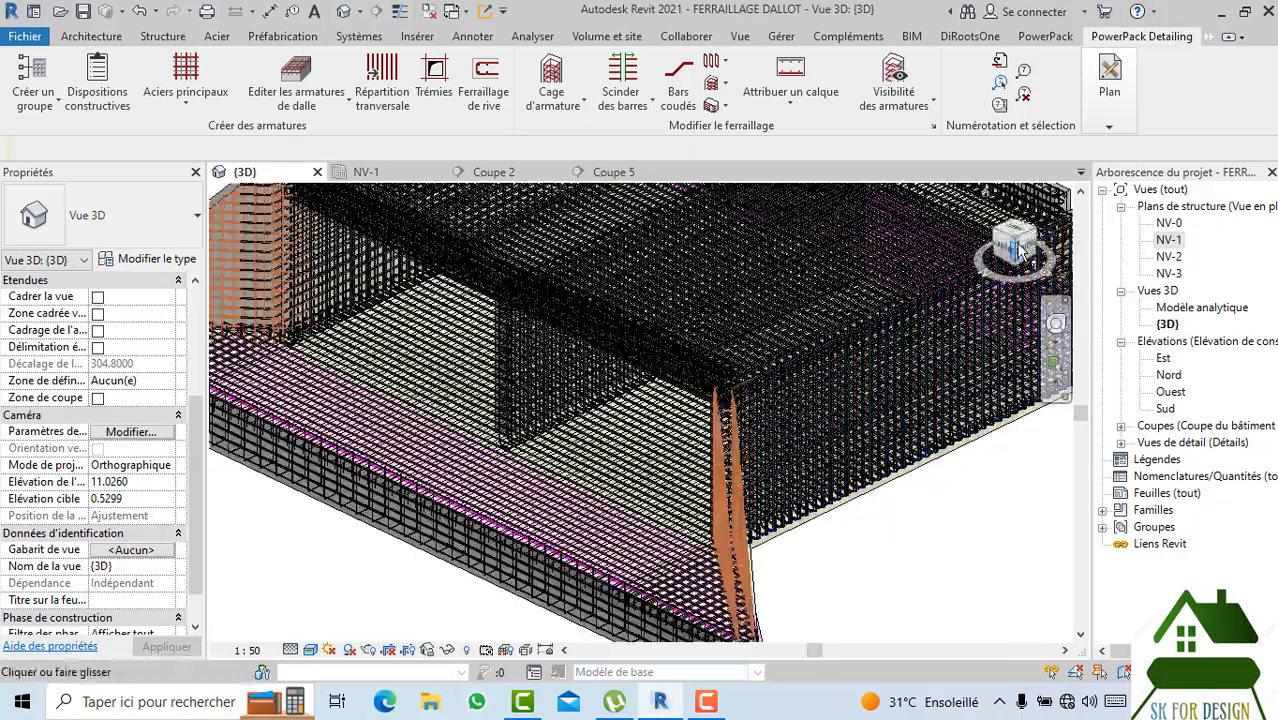
click(1018, 250)
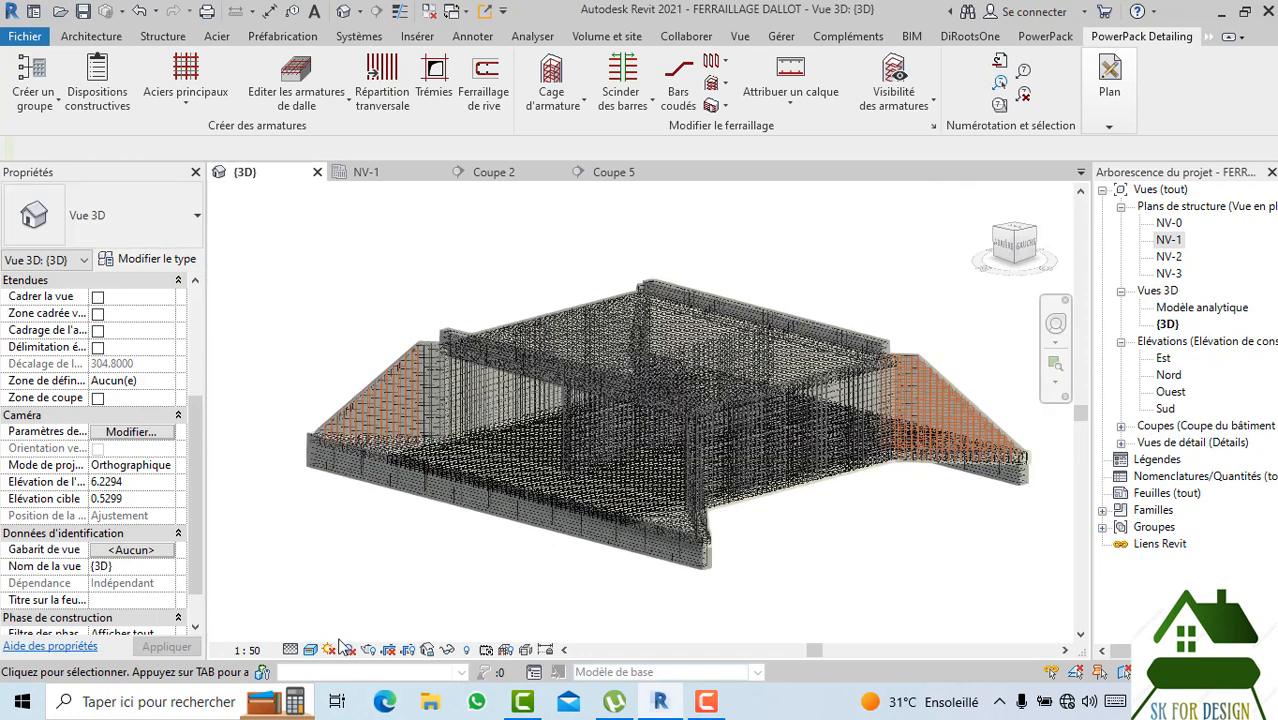
click(311, 650)
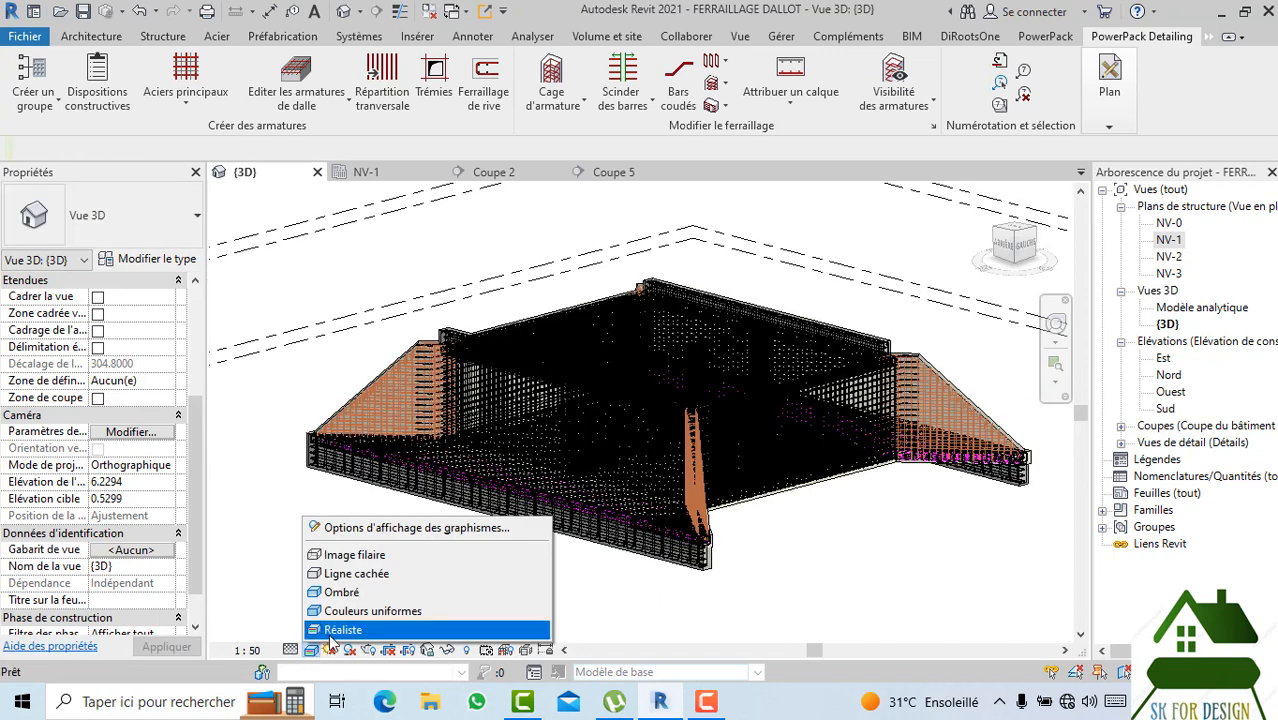
click(355, 610)
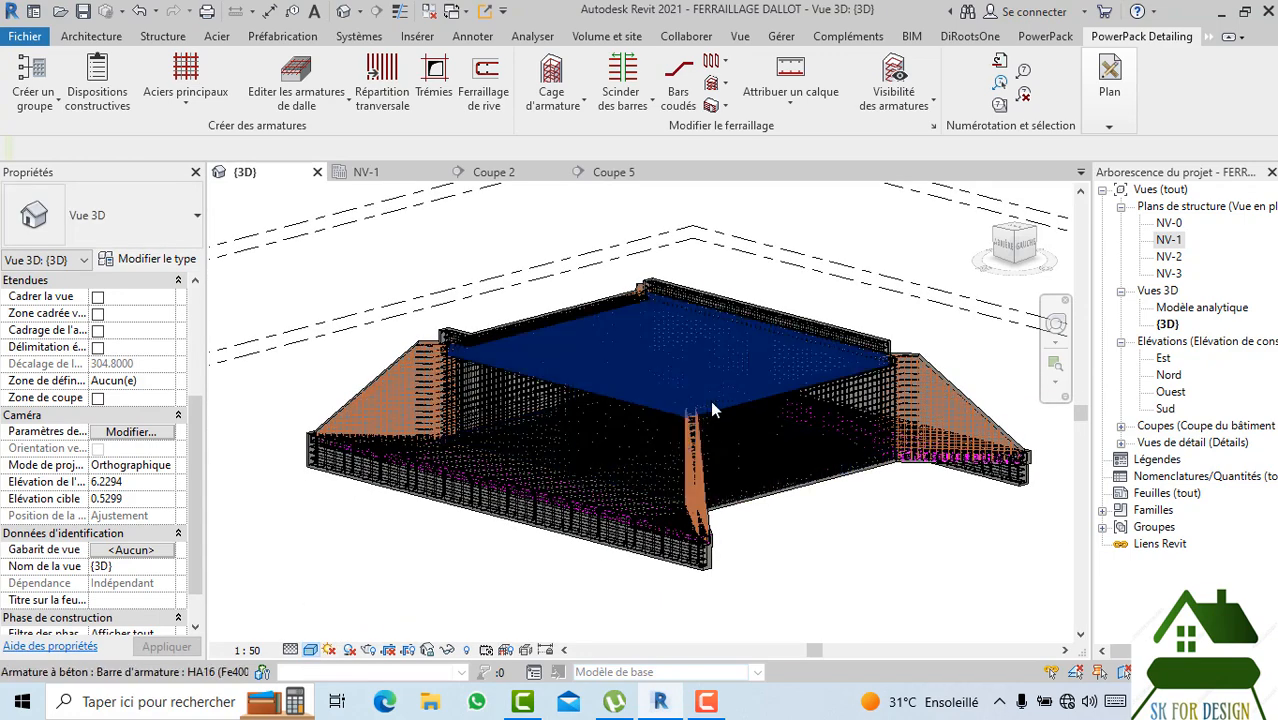
Examine the reinforcement of the culvert walls and wing walls up close and from a higher angle.
scroll(780, 390, up, 2)
scroll(848, 378, up, 5)
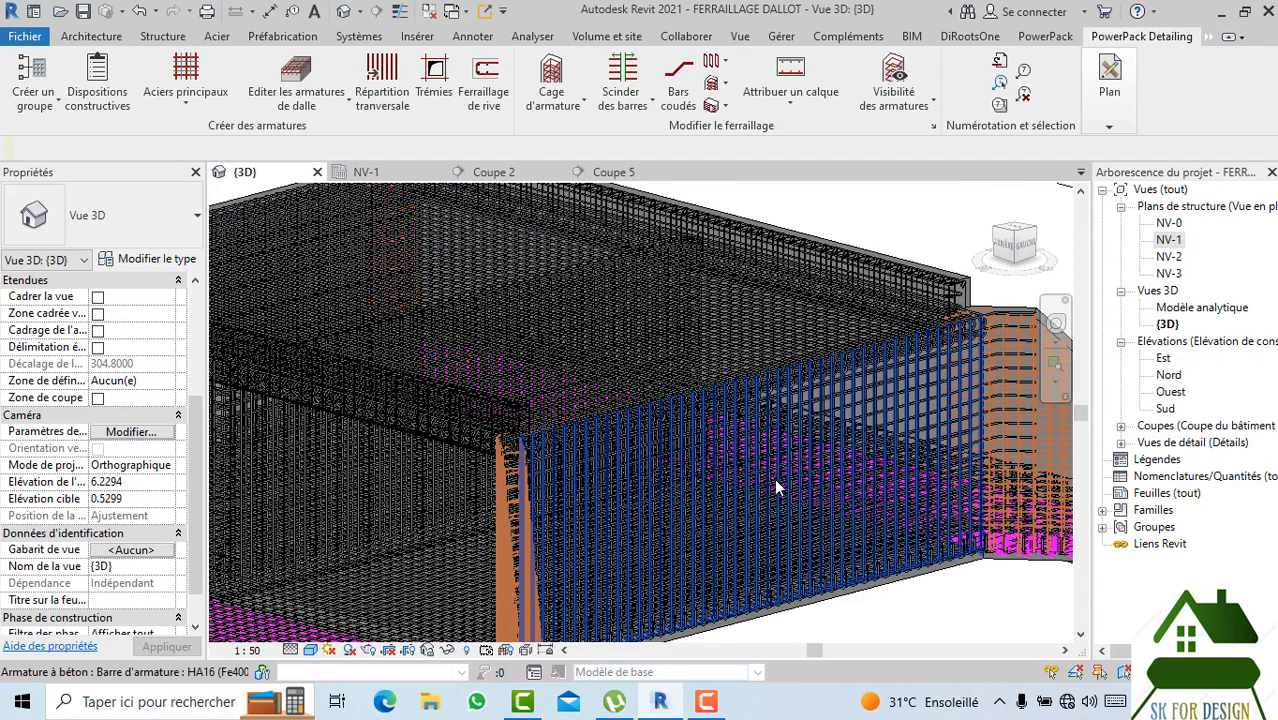
scroll(740, 405, down, 3)
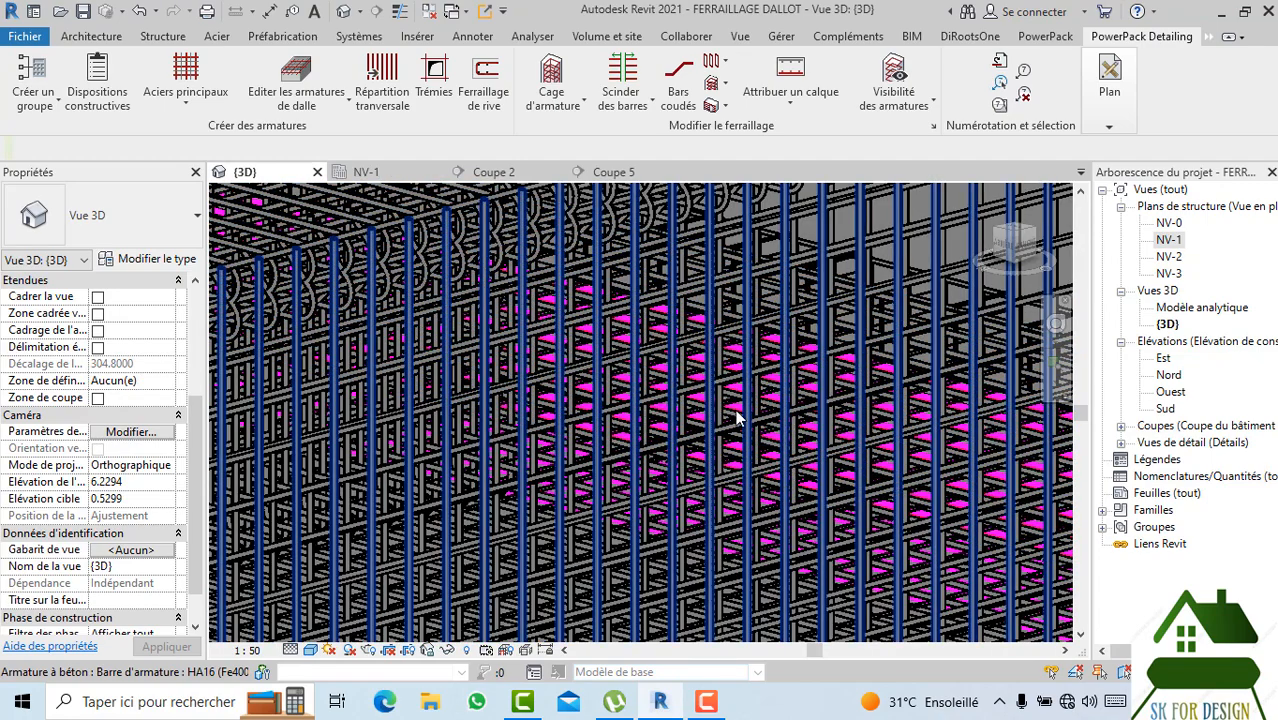
scroll(728, 404, down, 3)
scroll(728, 404, down, 5)
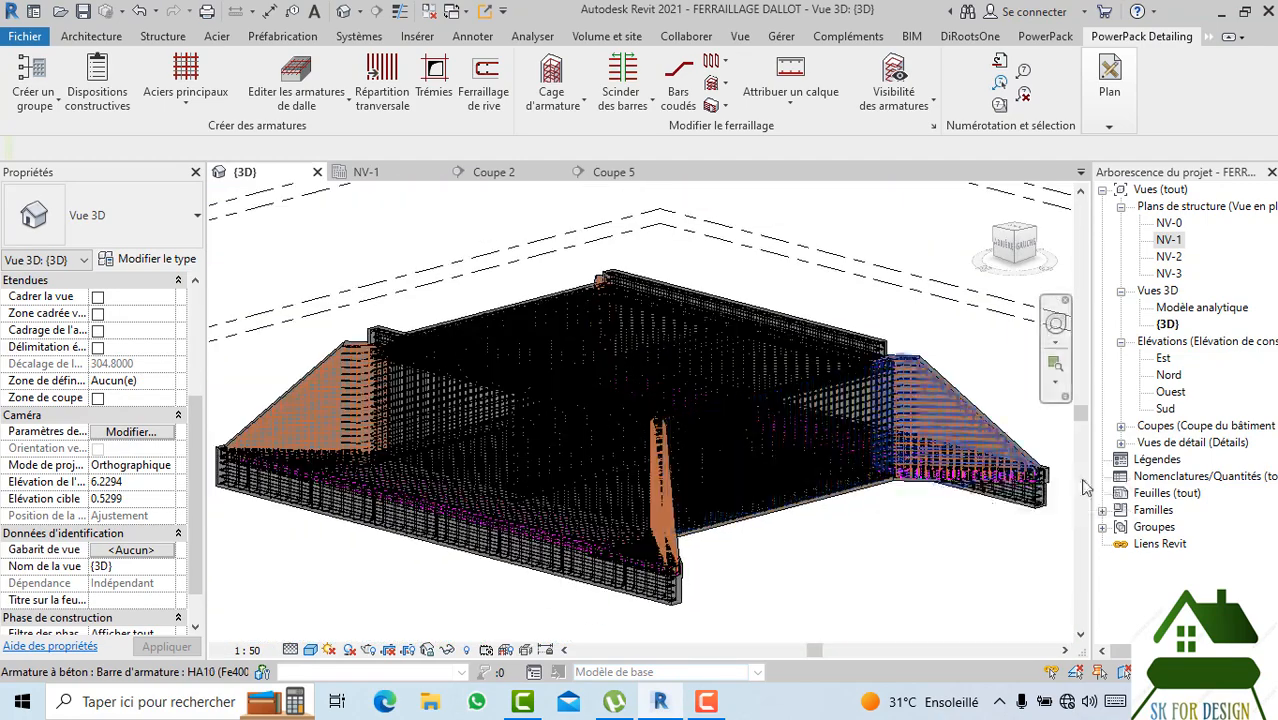
click(1022, 260)
scroll(299, 452, up, 3)
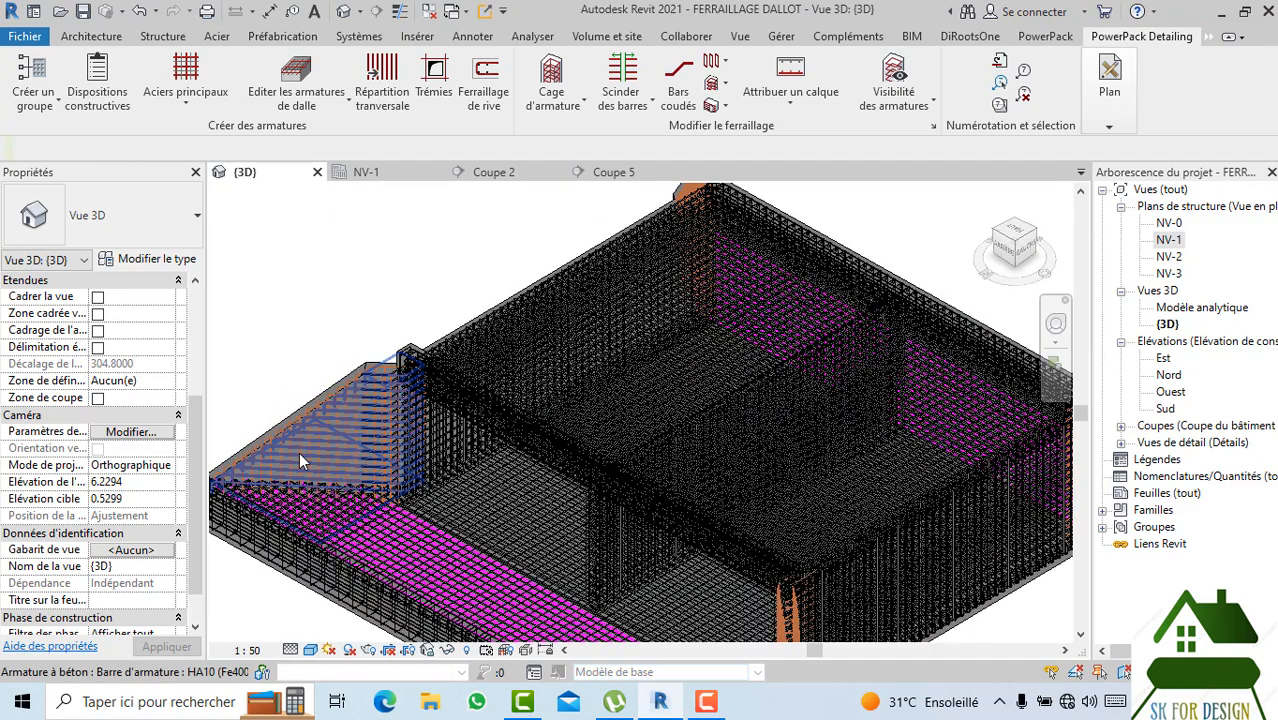
scroll(299, 452, up, 5)
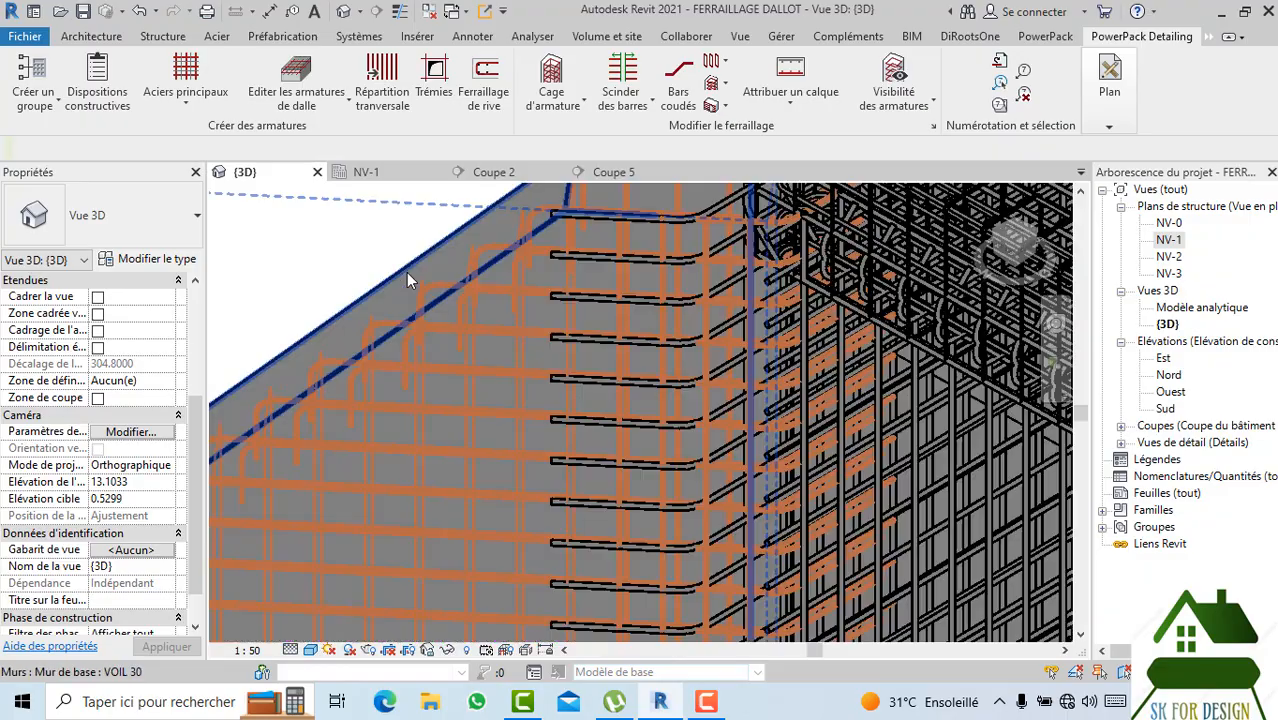
scroll(448, 356, down, 4)
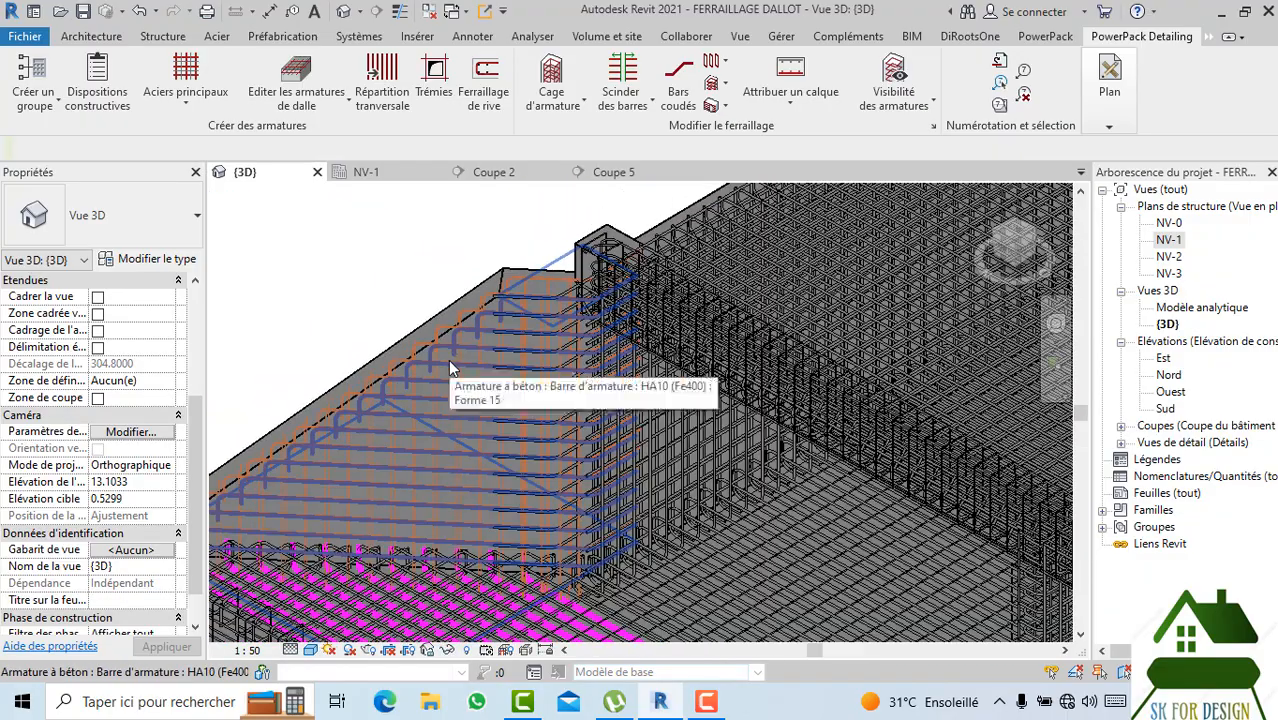
scroll(448, 359, down, 4)
Review the reinforcement in sections Coupe 2 and Coupe 5 and in plan NV-1, and return to the 3D view.
click(523, 173)
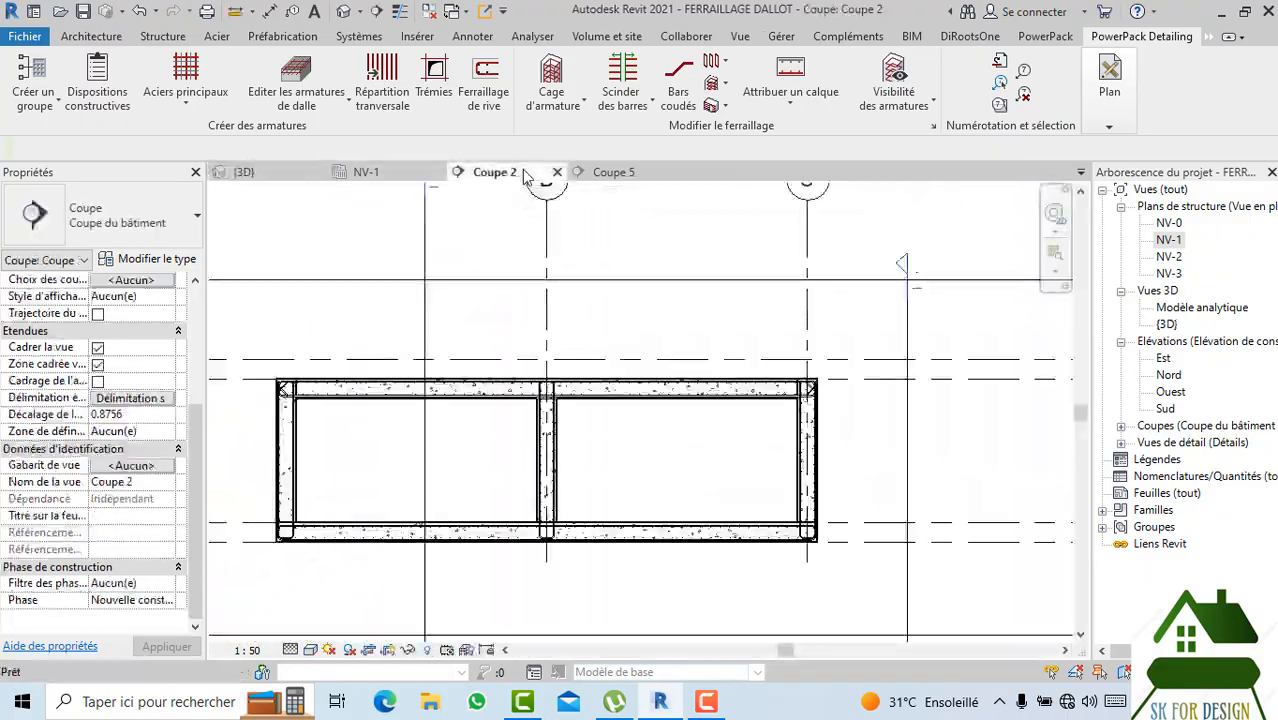
scroll(399, 345, up, 3)
scroll(394, 368, down, 2)
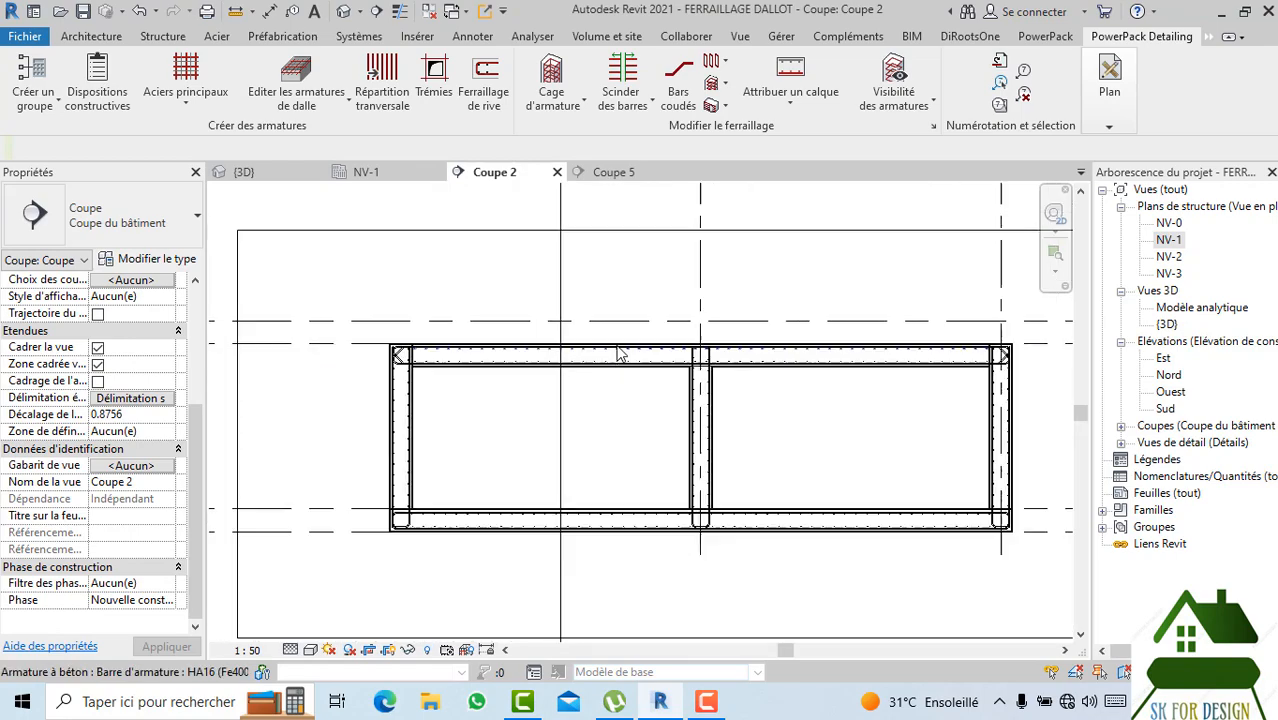
scroll(618, 352, down, 1)
click(626, 175)
scroll(474, 285, down, 5)
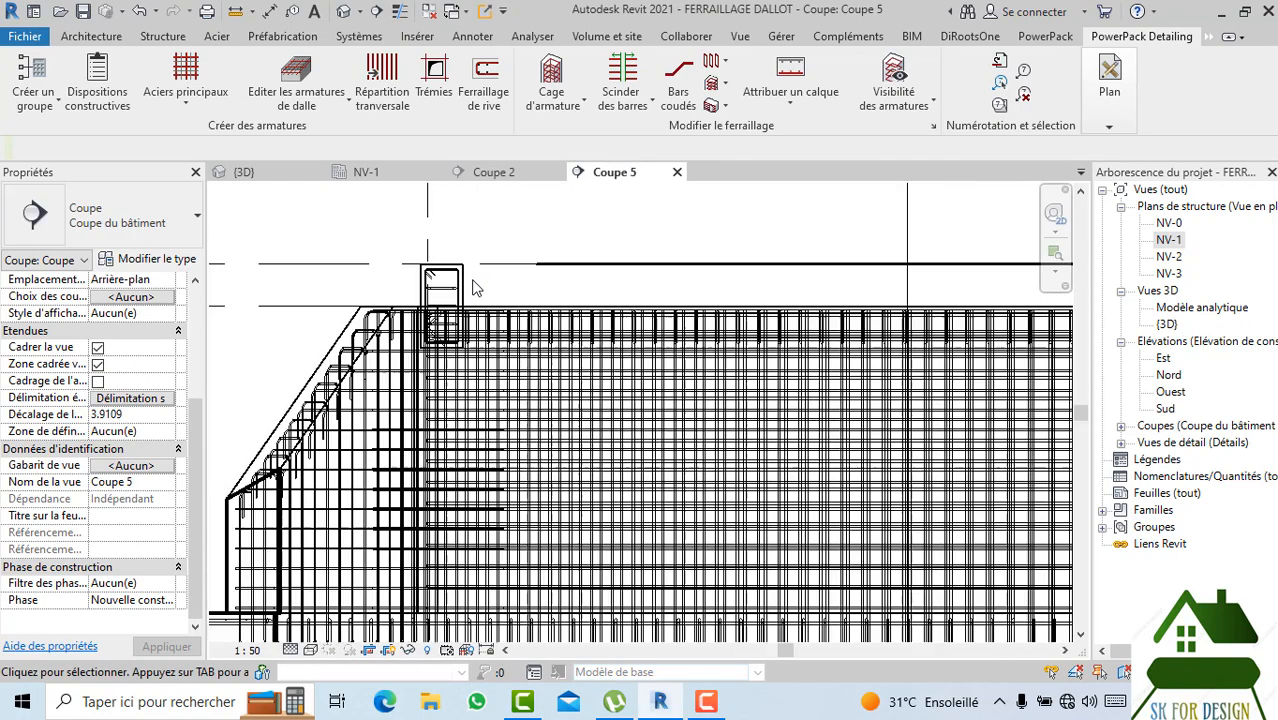
scroll(862, 375, up, 4)
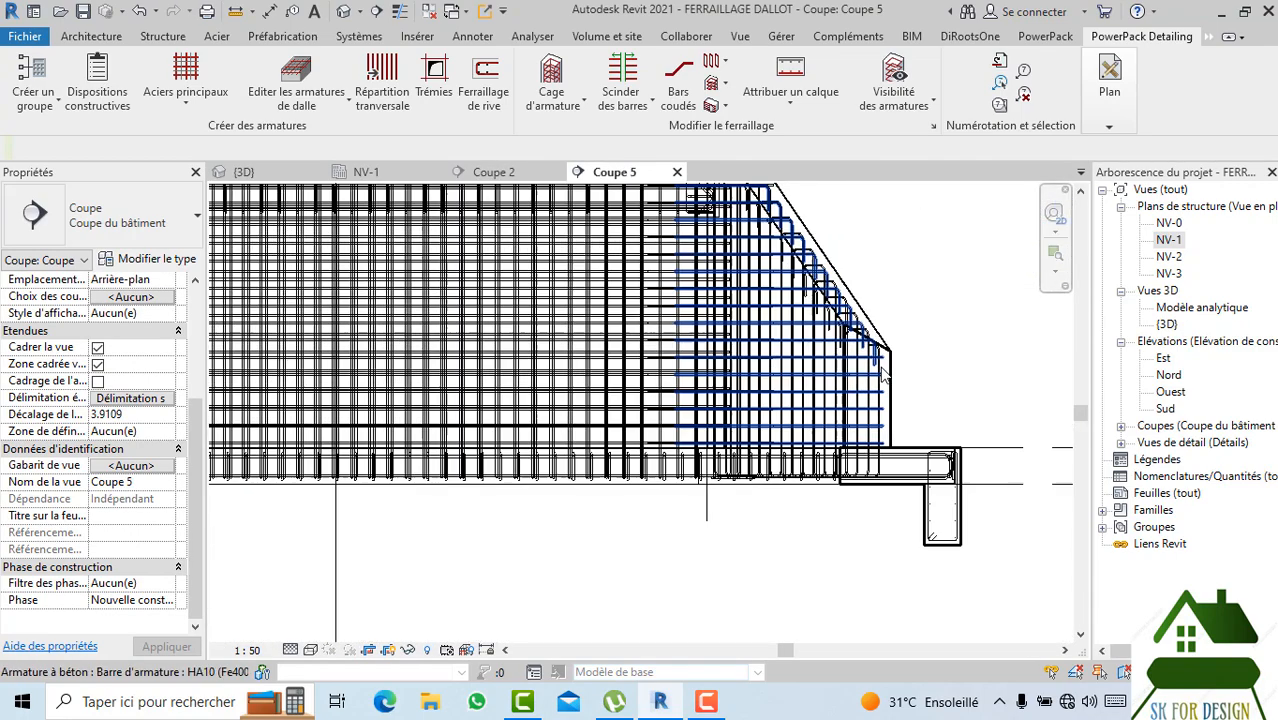
scroll(875, 440, down, 2)
scroll(884, 455, up, 4)
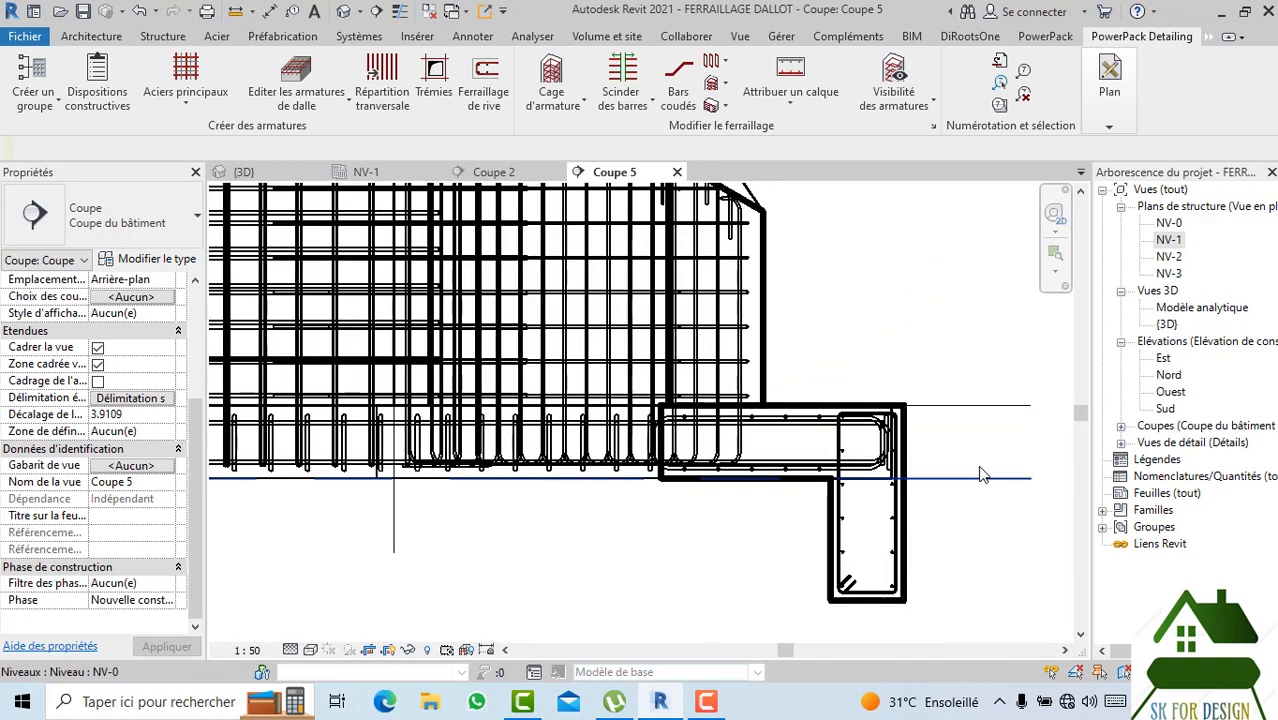
scroll(912, 455, down, 3)
scroll(918, 435, down, 5)
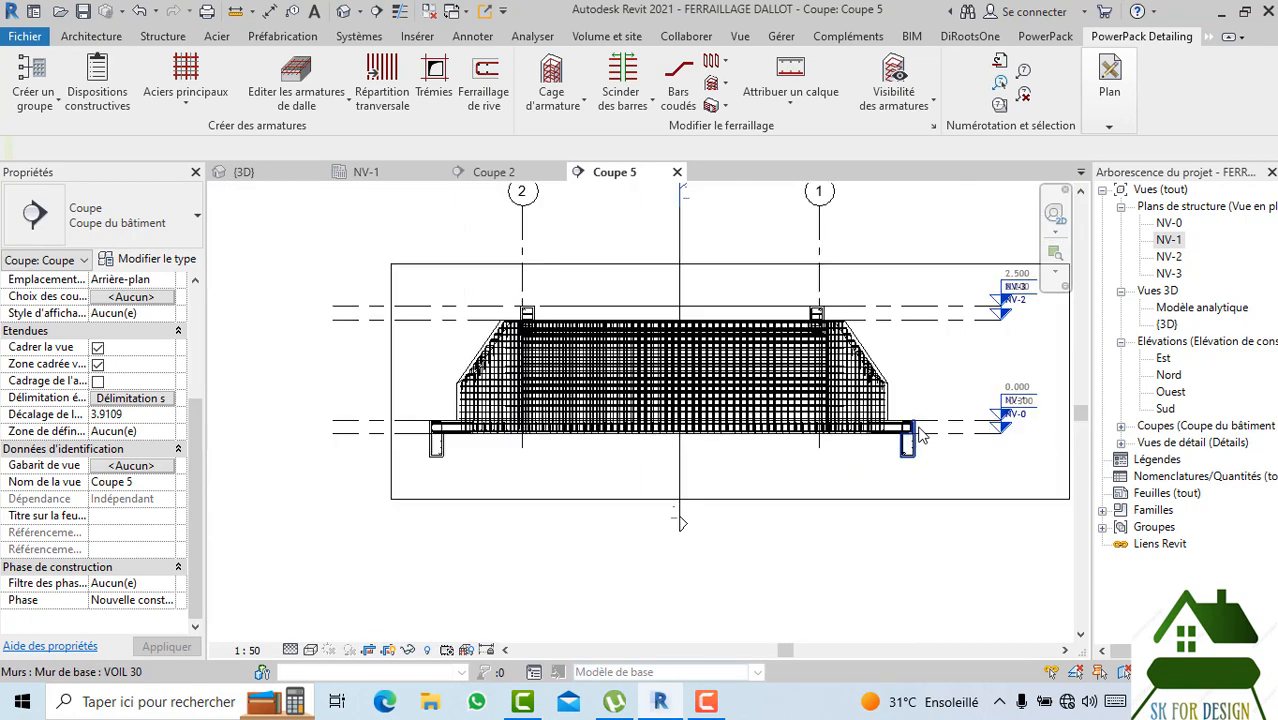
click(387, 172)
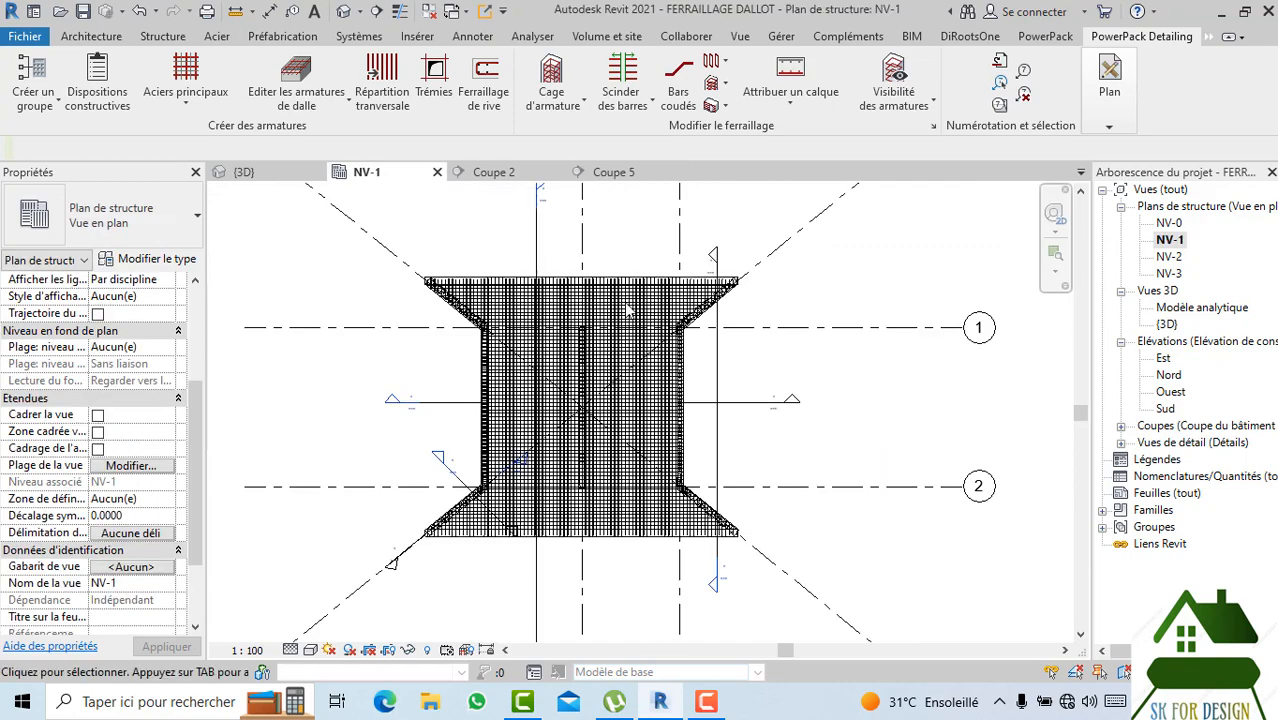
click(245, 172)
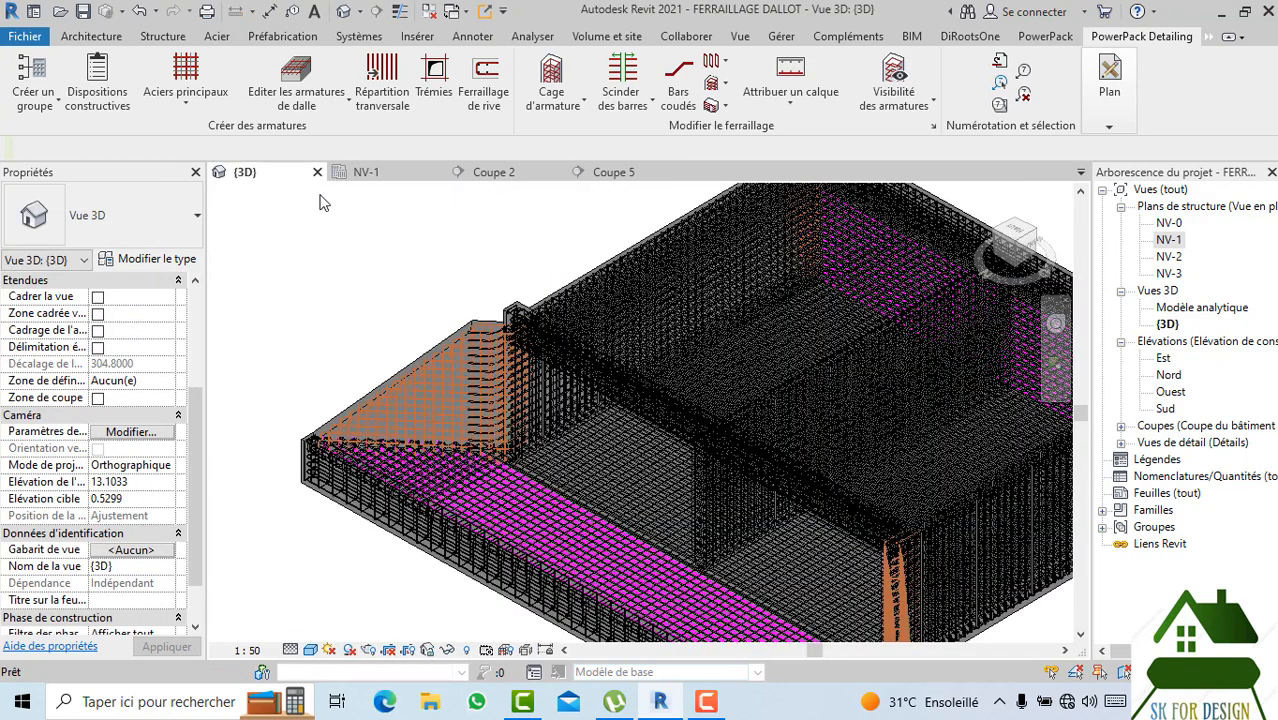
Orient the 3D view to the rear face, and review the culvert reinforcement in plan NV-1 and section Coupe 2.
scroll(448, 265, down, 2)
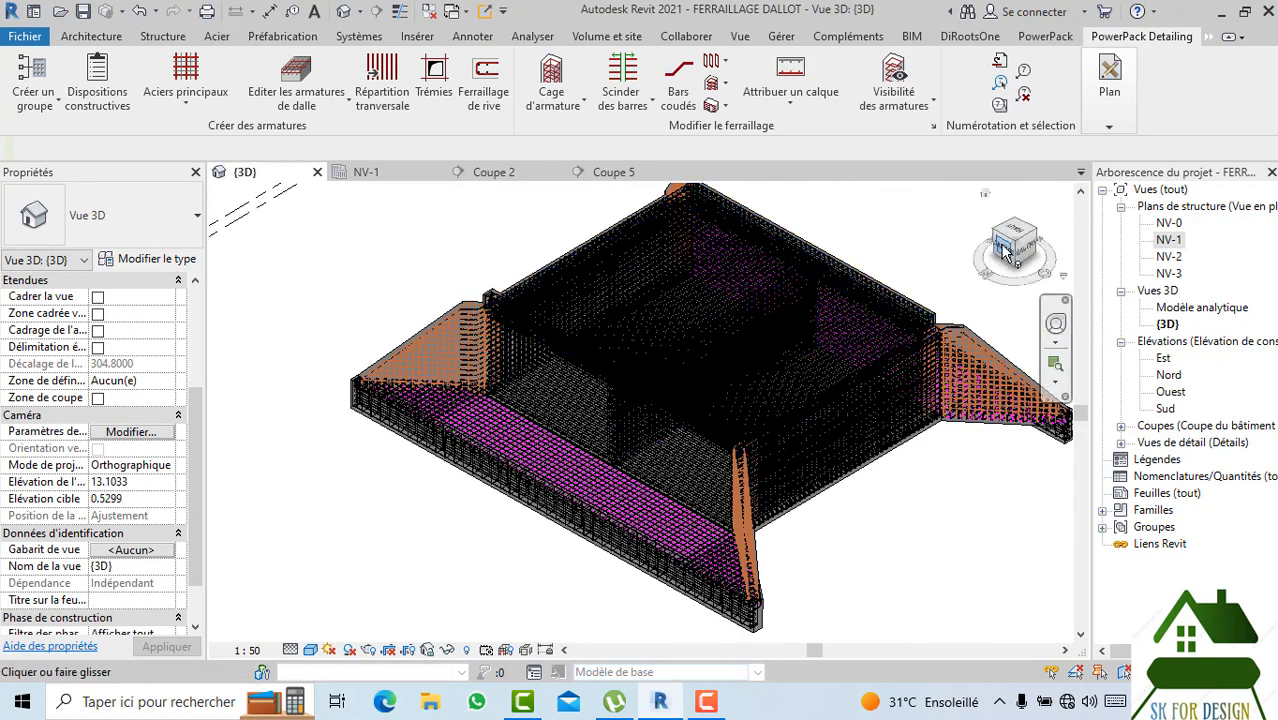
click(968, 245)
click(398, 176)
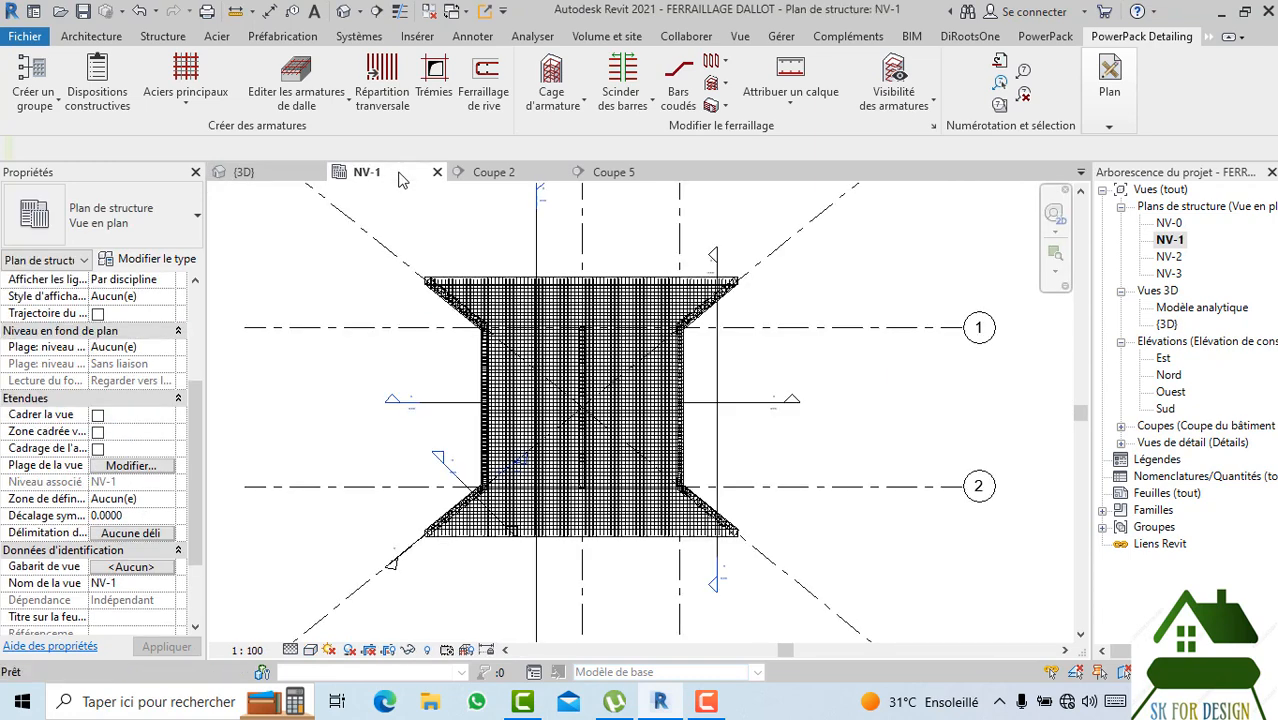
click(487, 174)
scroll(692, 380, up, 4)
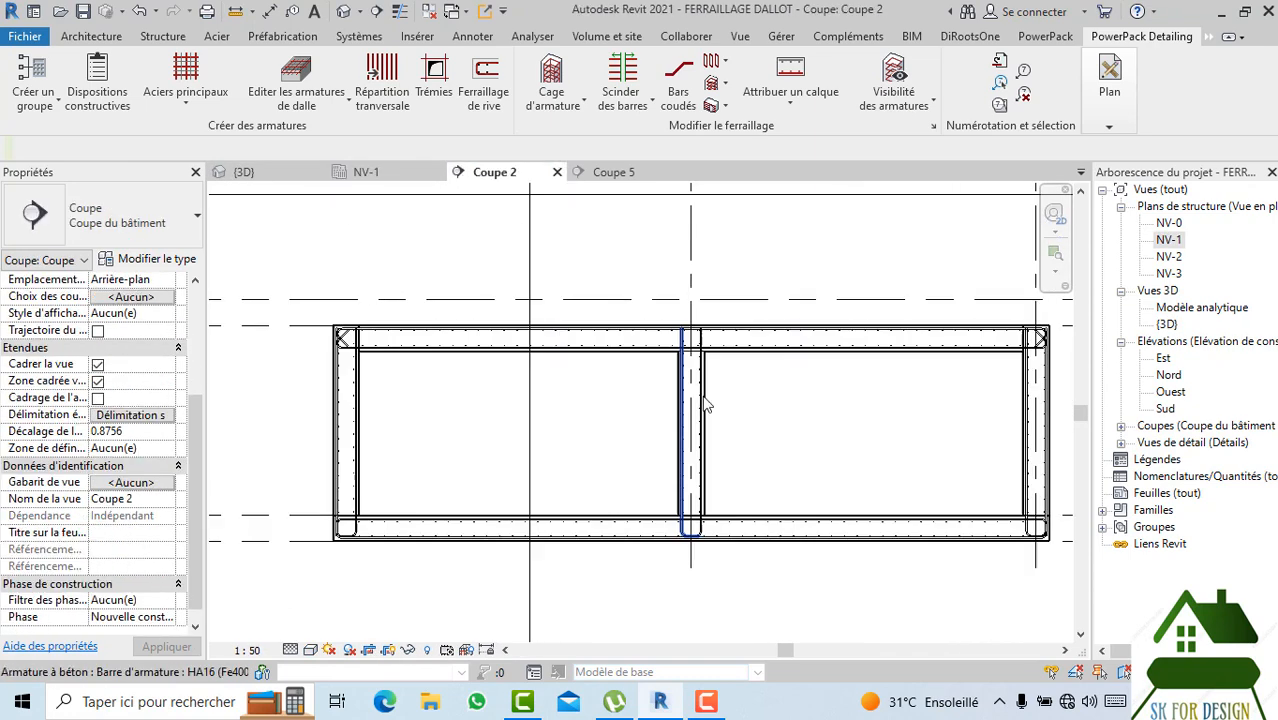
scroll(600, 315, down, 3)
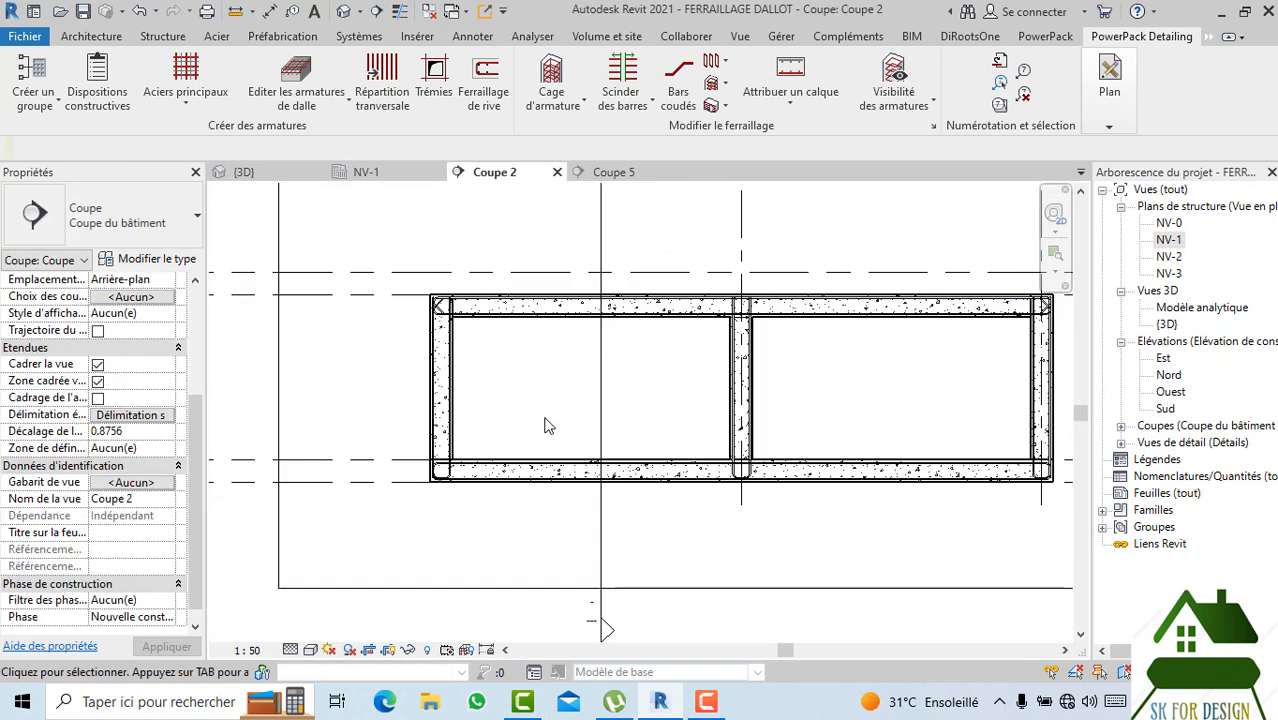
scroll(545, 423, up, 3)
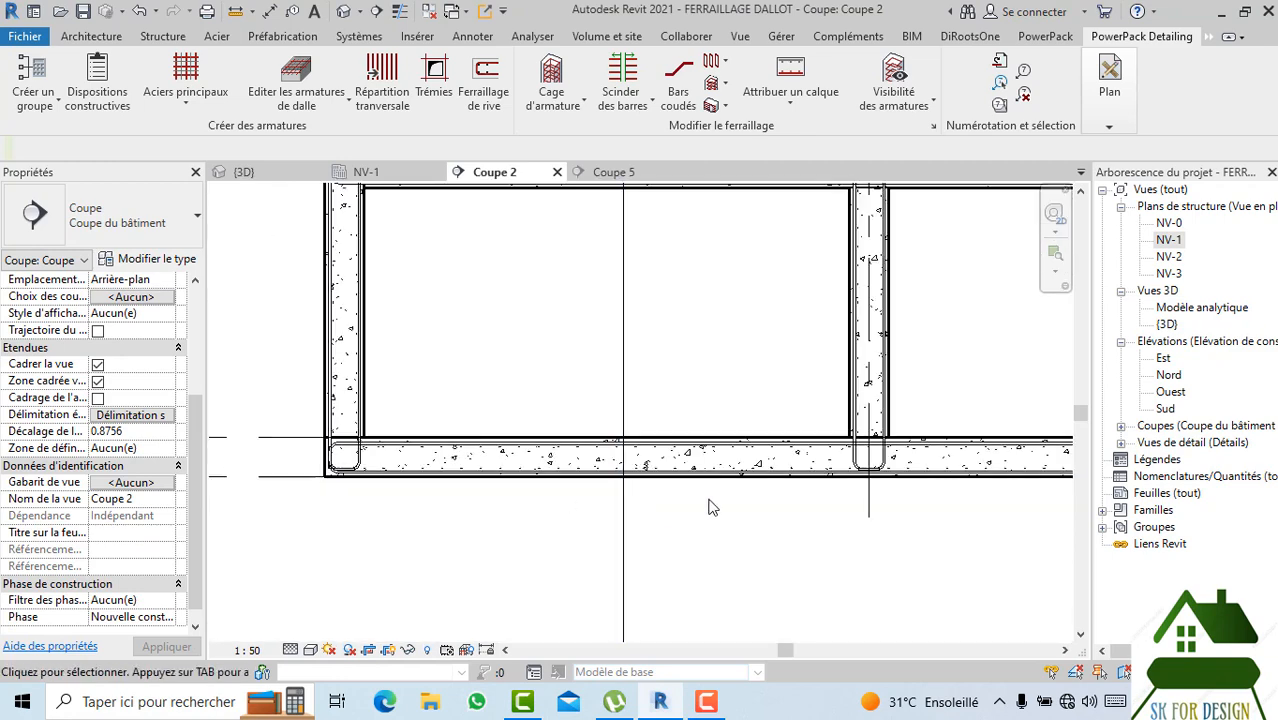
scroll(633, 516, down, 4)
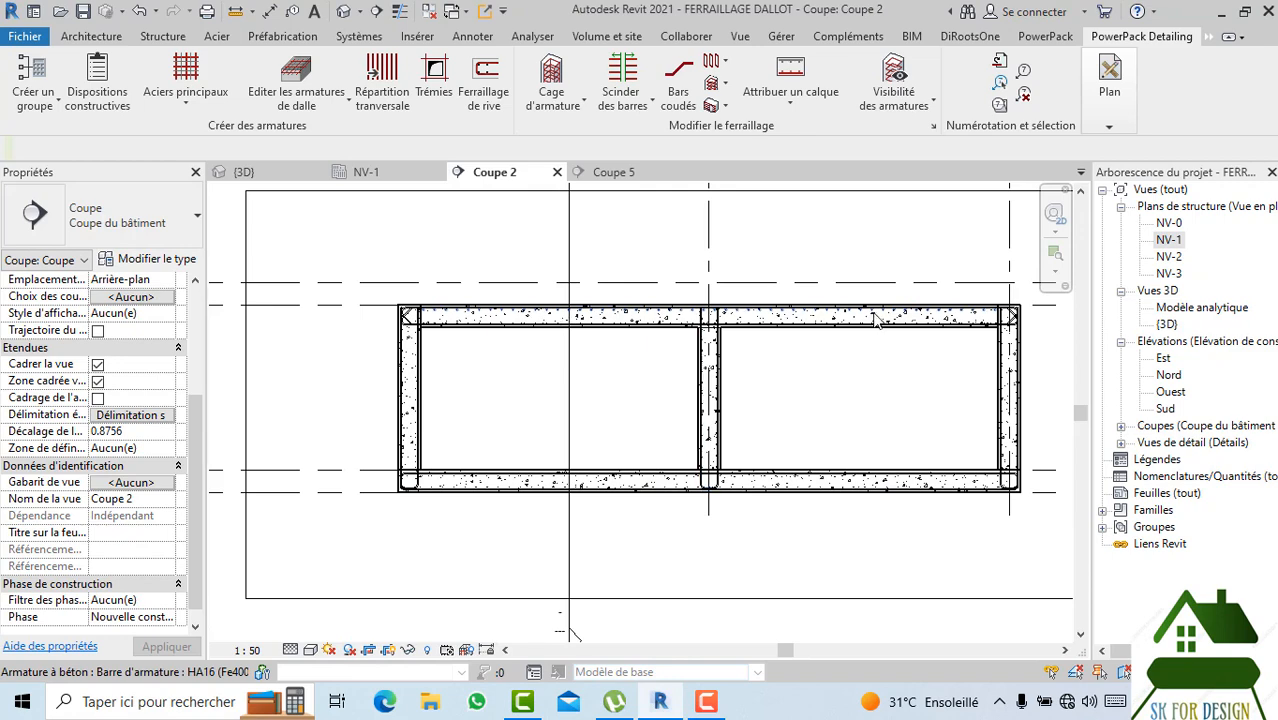
scroll(765, 404, down, 3)
scroll(790, 400, up, 4)
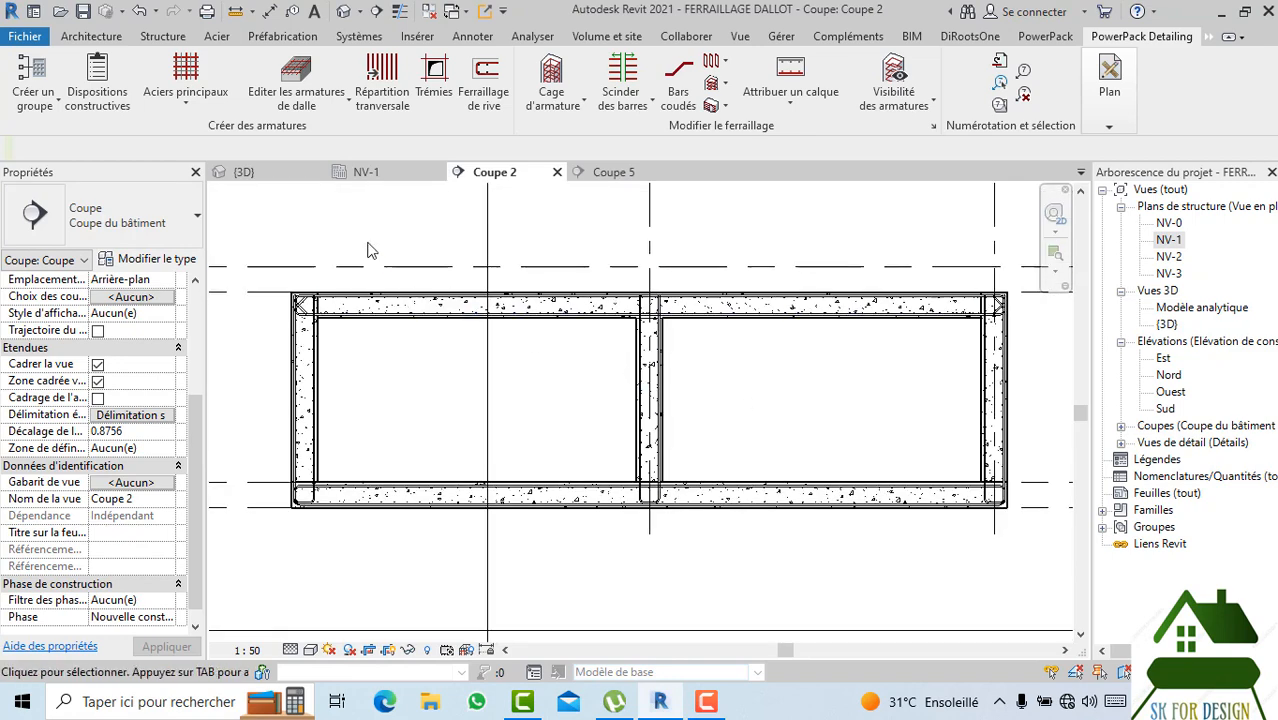
Return to the 3D view and examine the wing wall, base slab and side wall reinforcement from a raised corner angle.
click(285, 180)
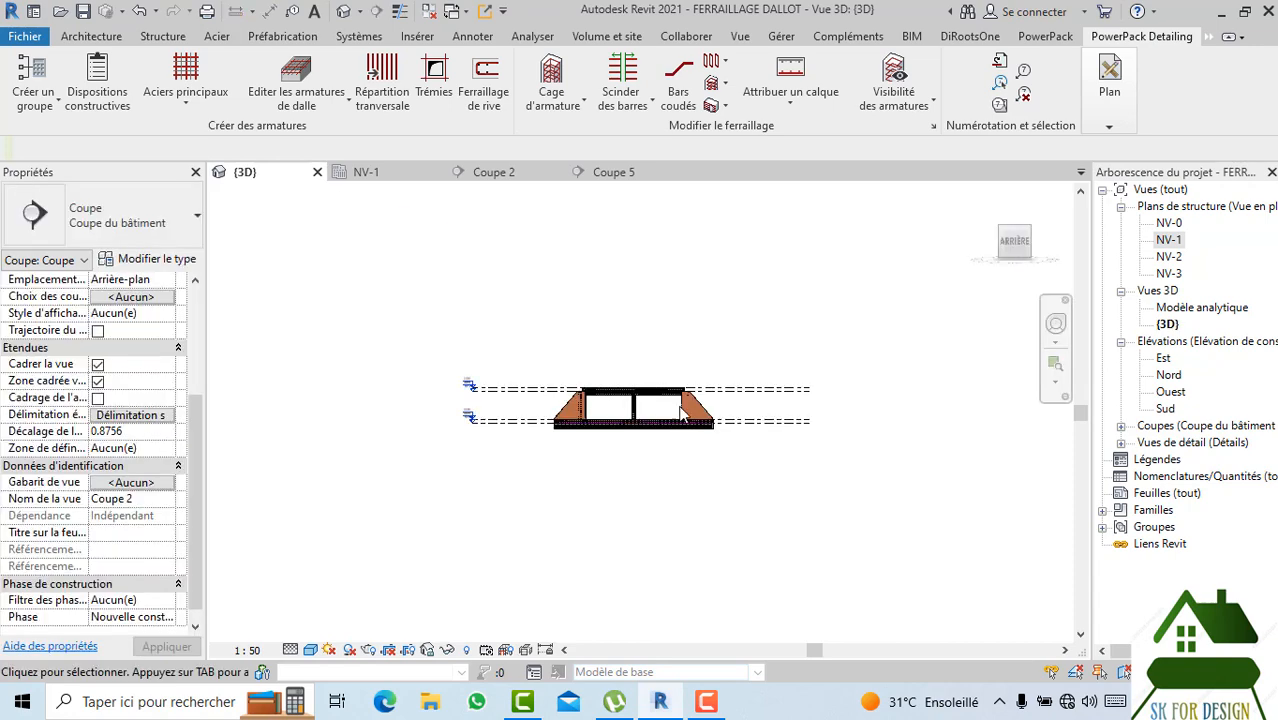
scroll(683, 411, up, 2)
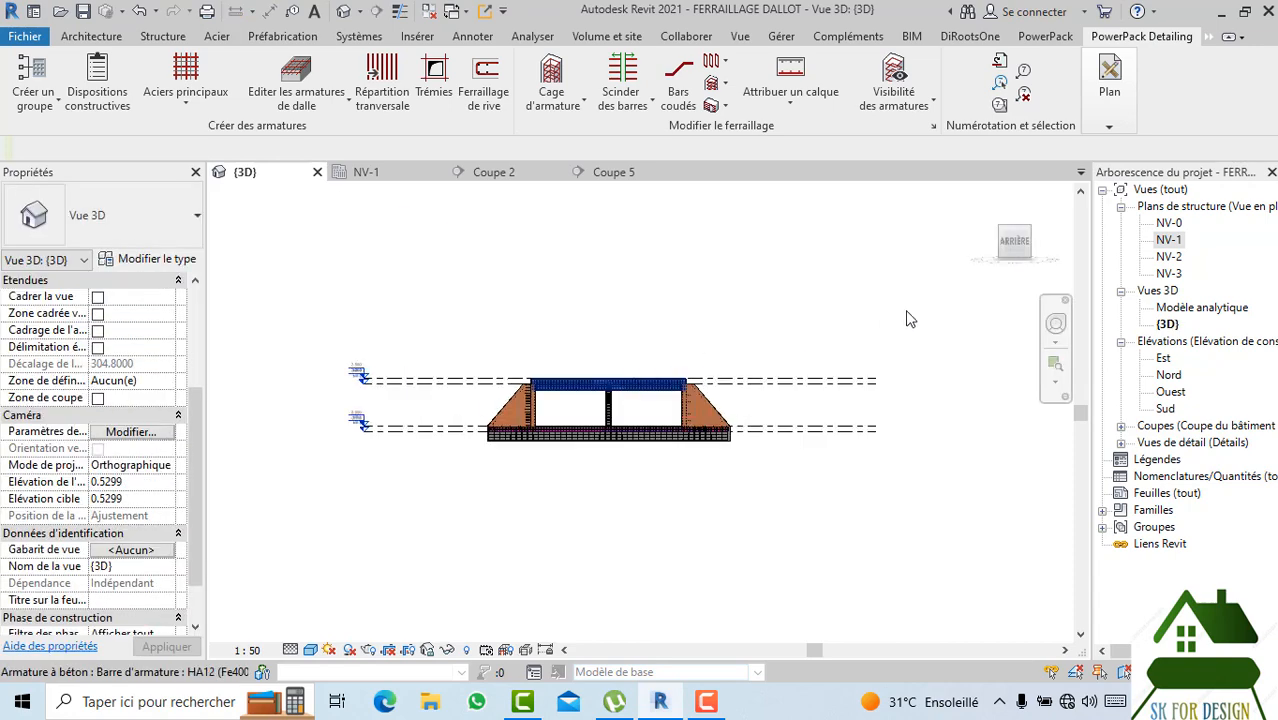
drag(1022, 258, 881, 283)
scroll(470, 435, up, 3)
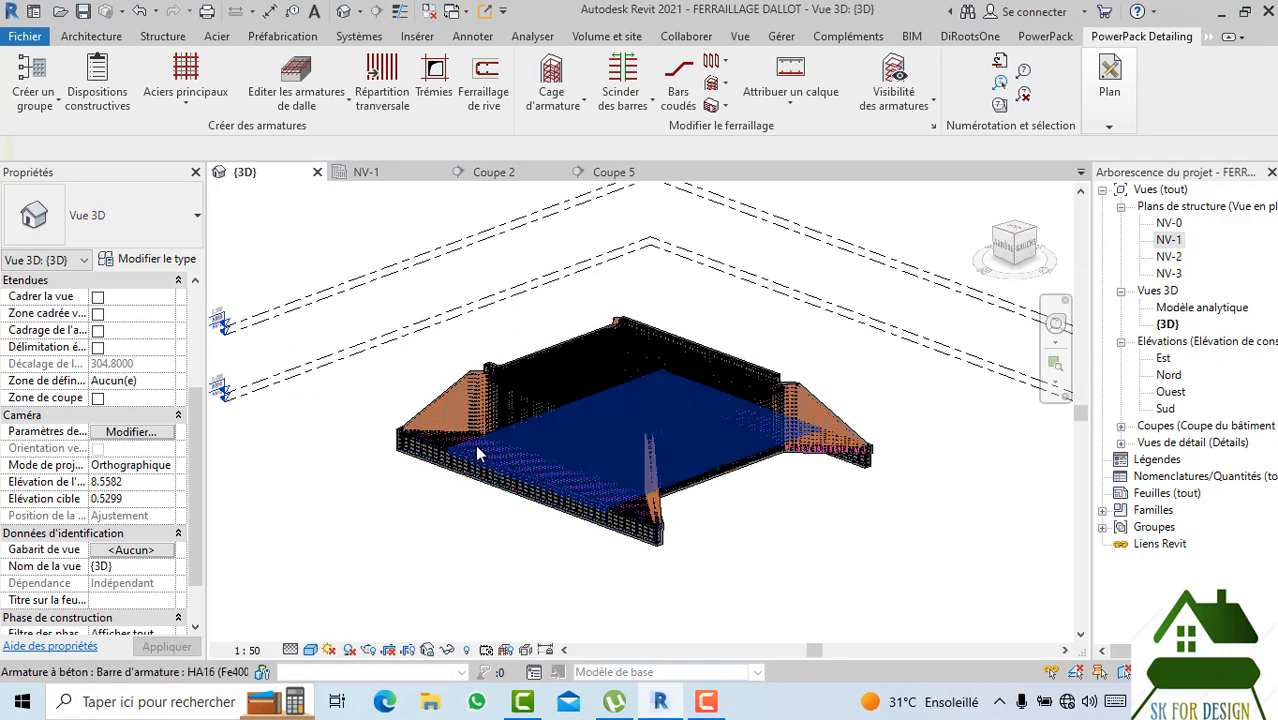
scroll(628, 467, up, 3)
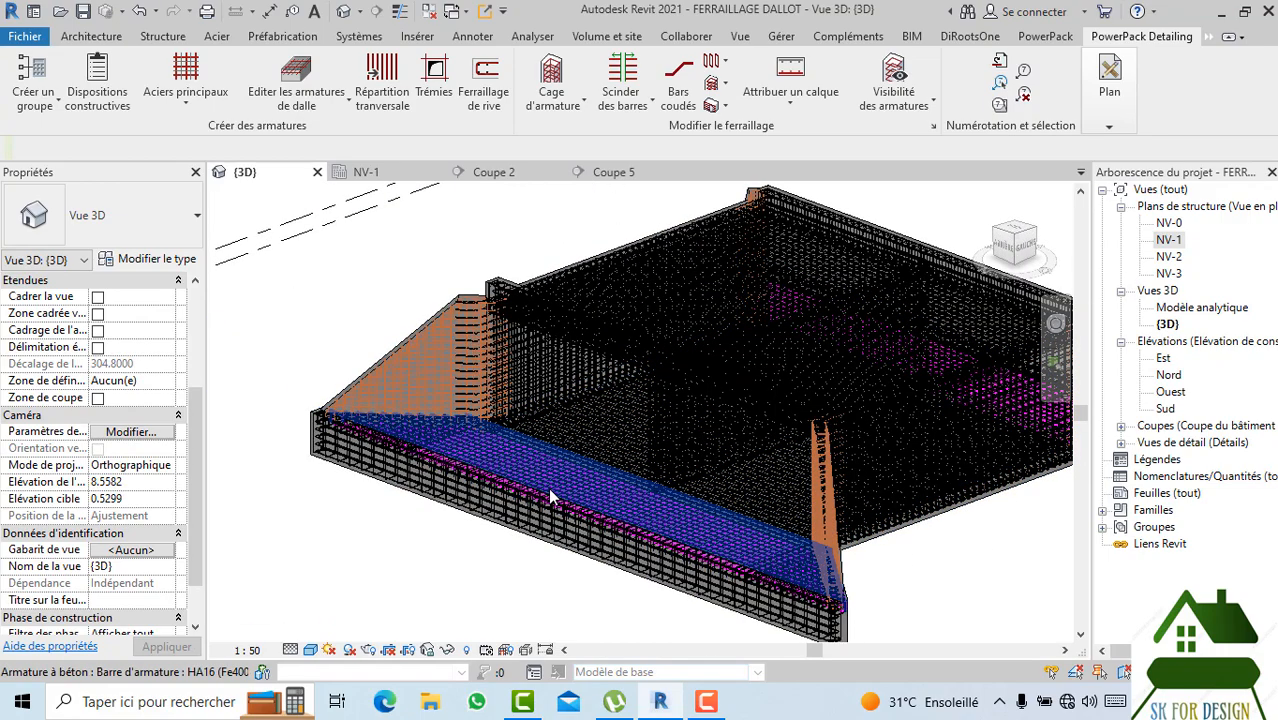
scroll(450, 333, up, 3)
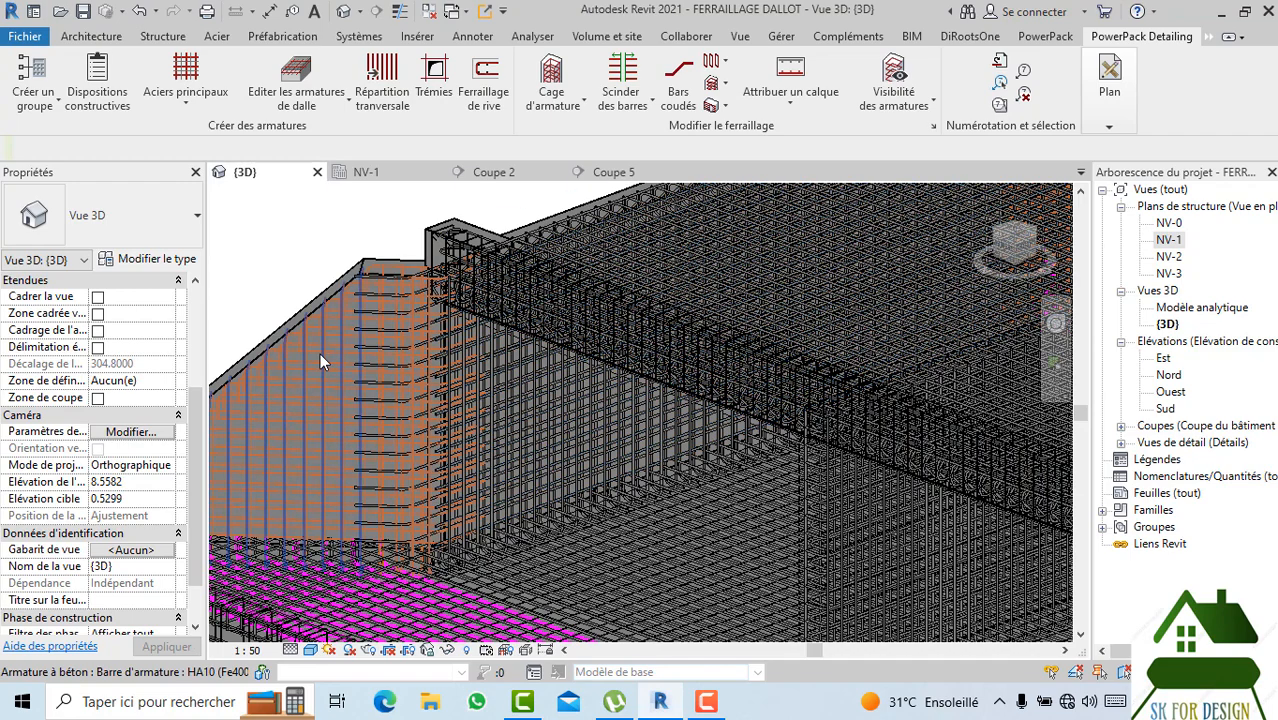
scroll(320, 360, down, 5)
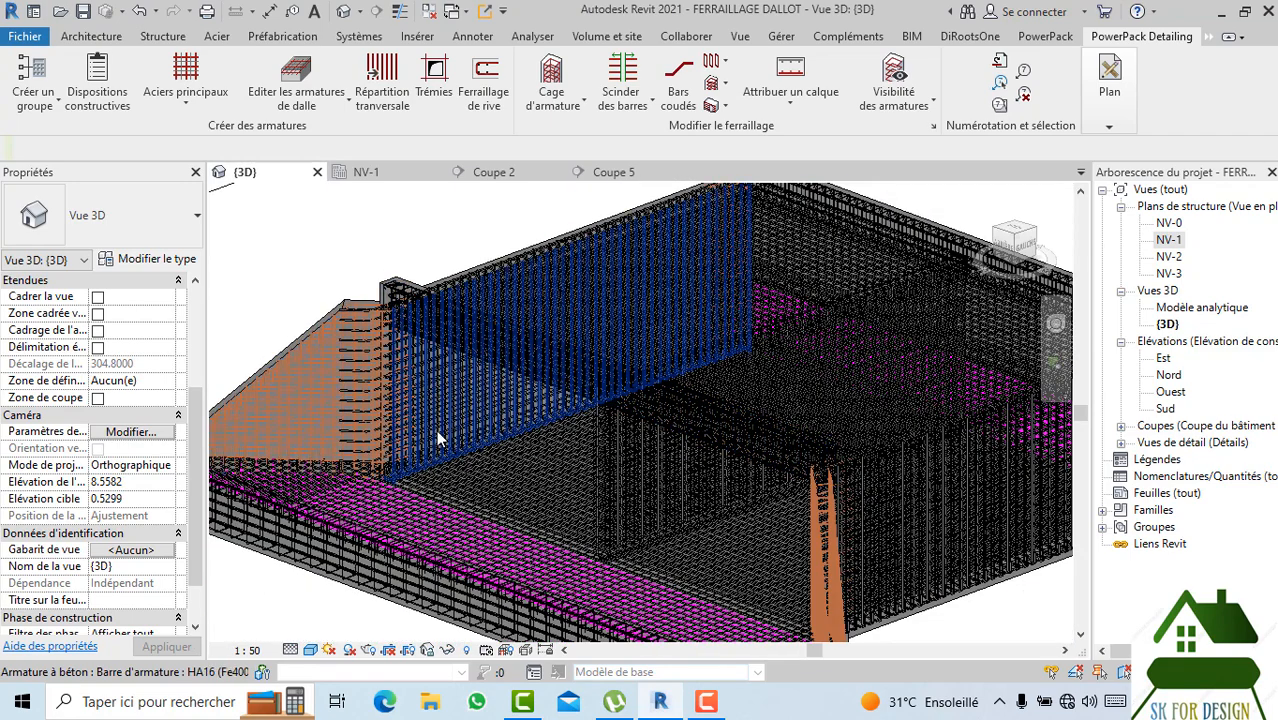
shift+middle_drag(505, 498, 836, 587)
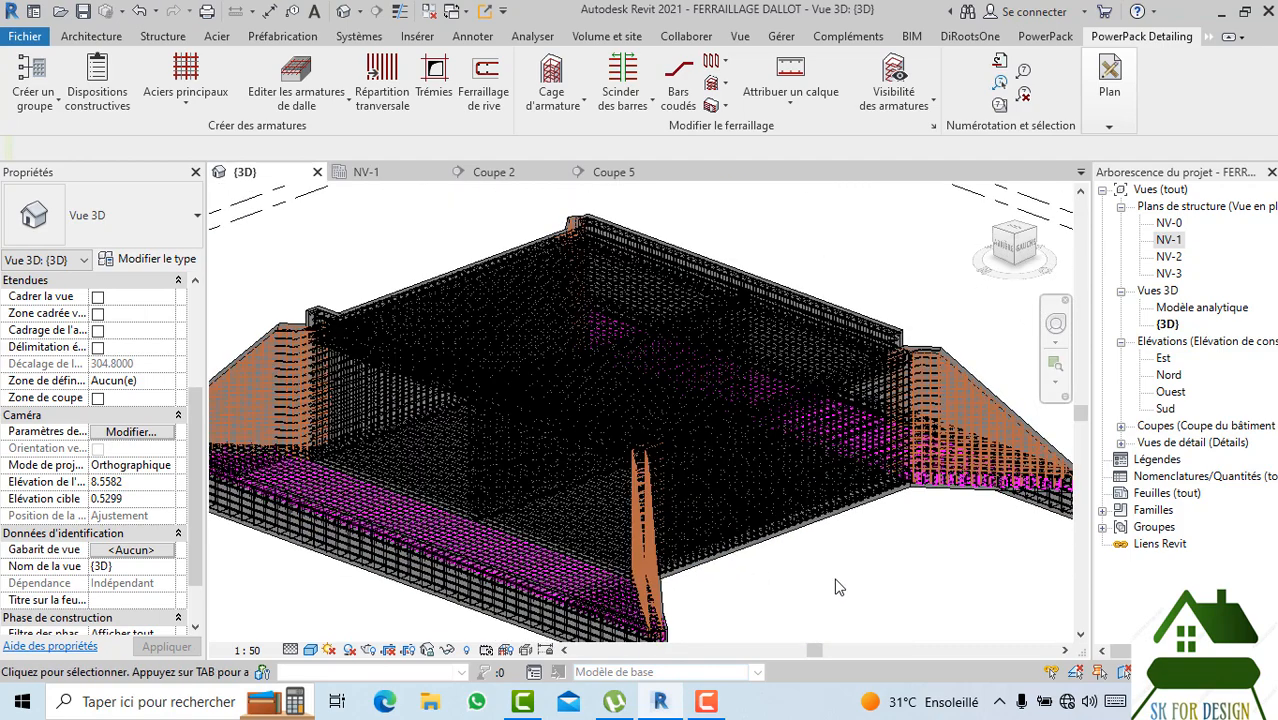